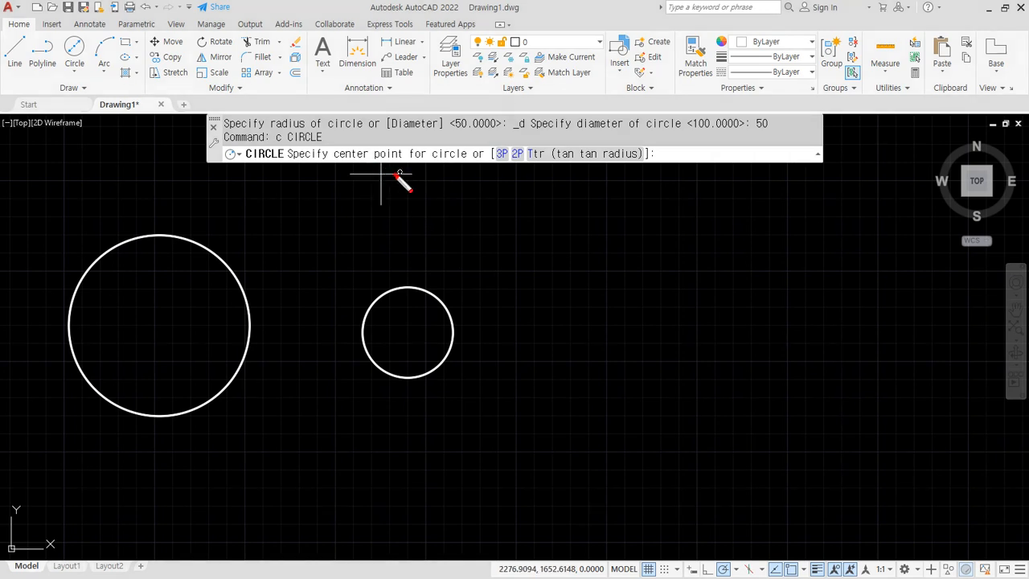
# Draw a circle with a diameter of 100 to the right of the two existing circles, using the Diameter option.
pyautogui.moveTo(378, 139); pyautogui.dragTo(382, 183)
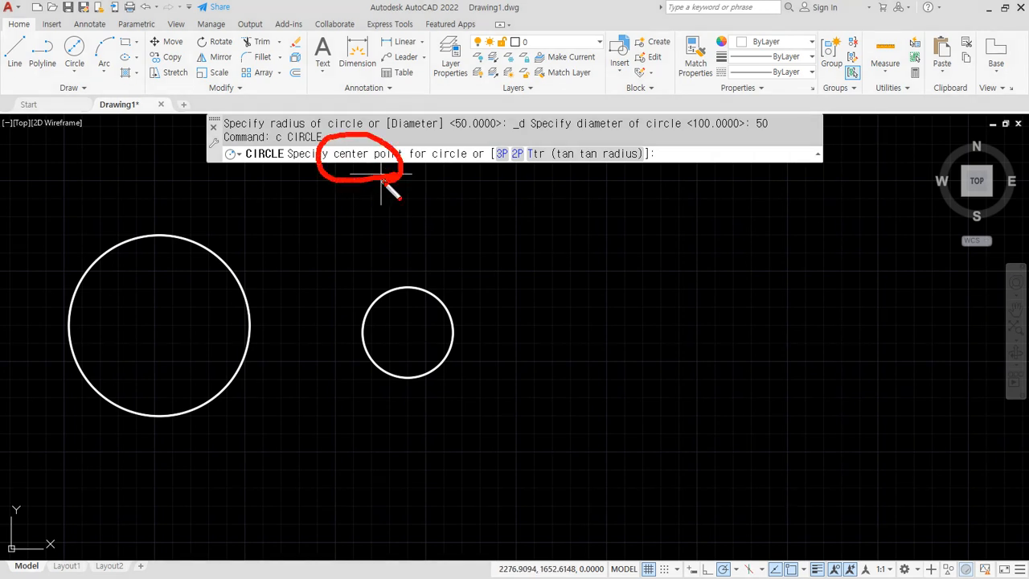
pyautogui.click(621, 337)
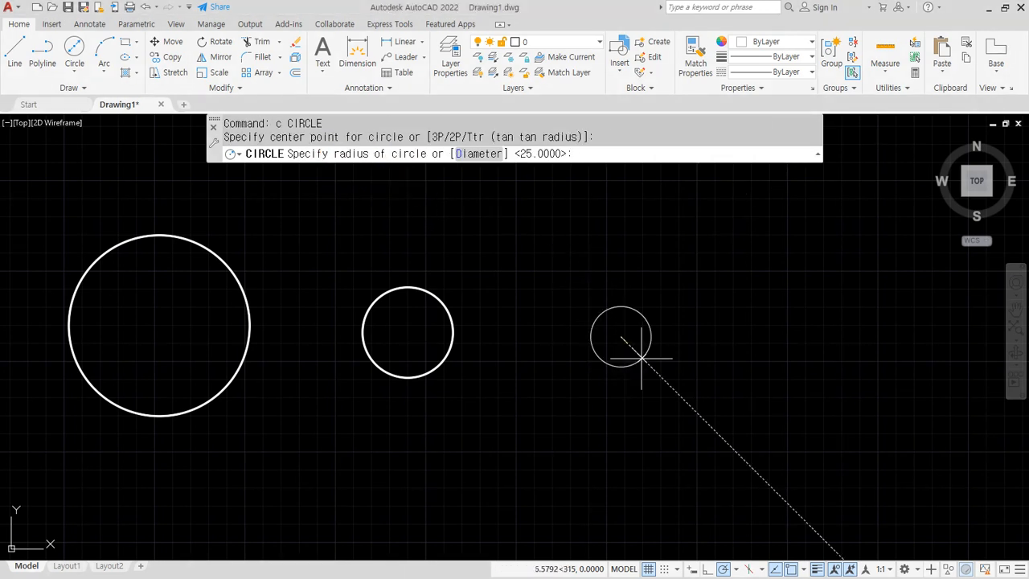
pyautogui.moveTo(336, 158); pyautogui.dragTo(434, 161)
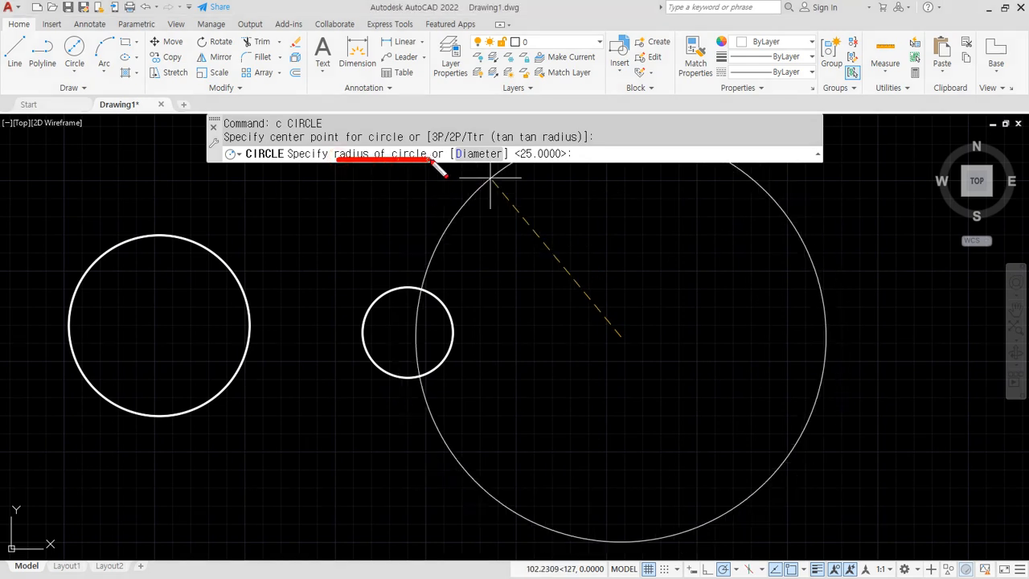
pyautogui.moveTo(591, 171)
pyautogui.mouseDown()
pyautogui.moveTo(575, 161)
pyautogui.moveTo(611, 161)
pyautogui.moveTo(593, 170)
pyautogui.mouseUp()
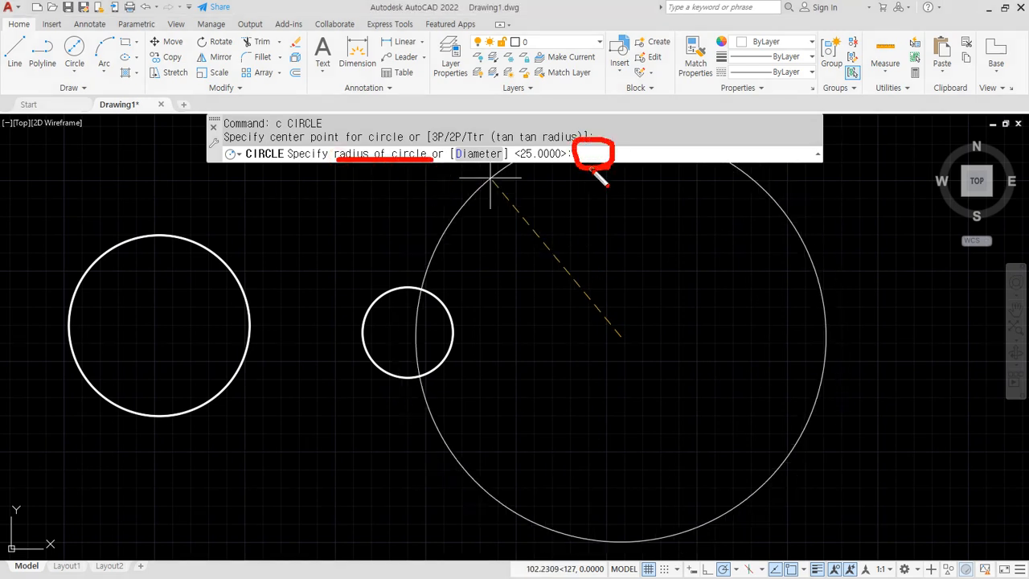
pyautogui.moveTo(451, 201)
pyautogui.mouseDown()
pyautogui.moveTo(483, 167)
pyautogui.moveTo(488, 186)
pyautogui.moveTo(482, 166)
pyautogui.mouseUp()
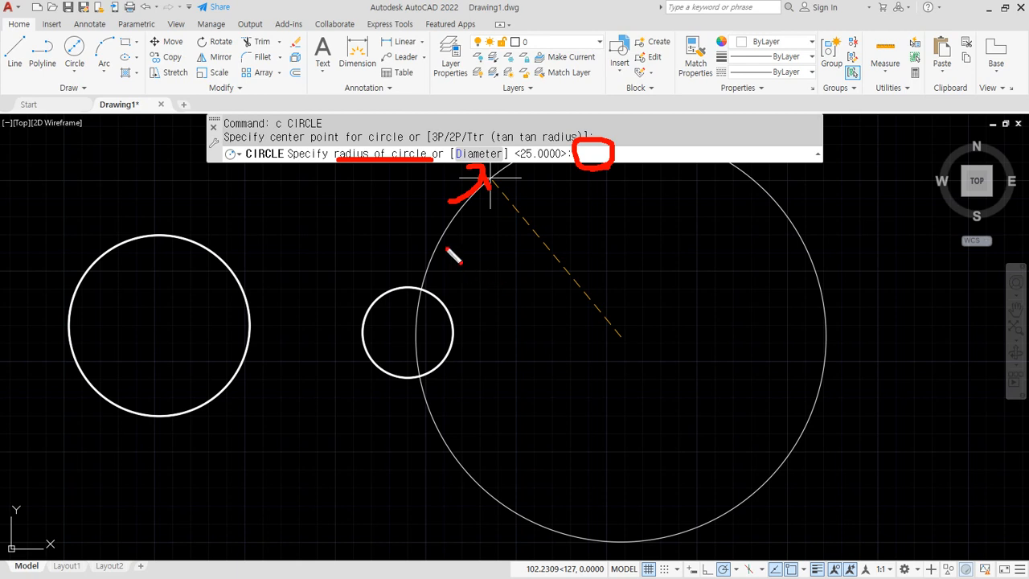
pyautogui.press('Escape')
pyautogui.click(484, 154)
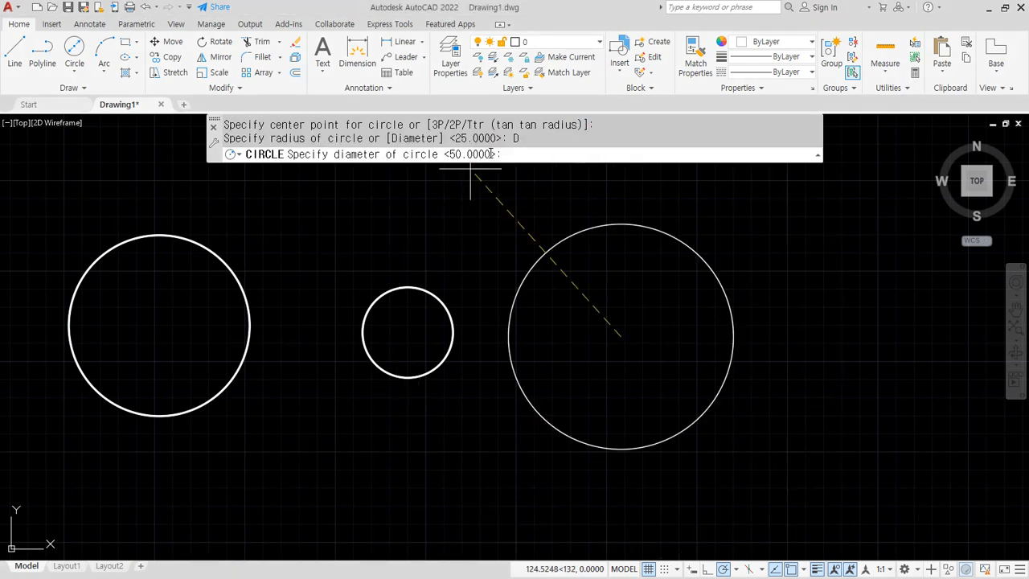
pyautogui.write('100')
pyautogui.press('Return')
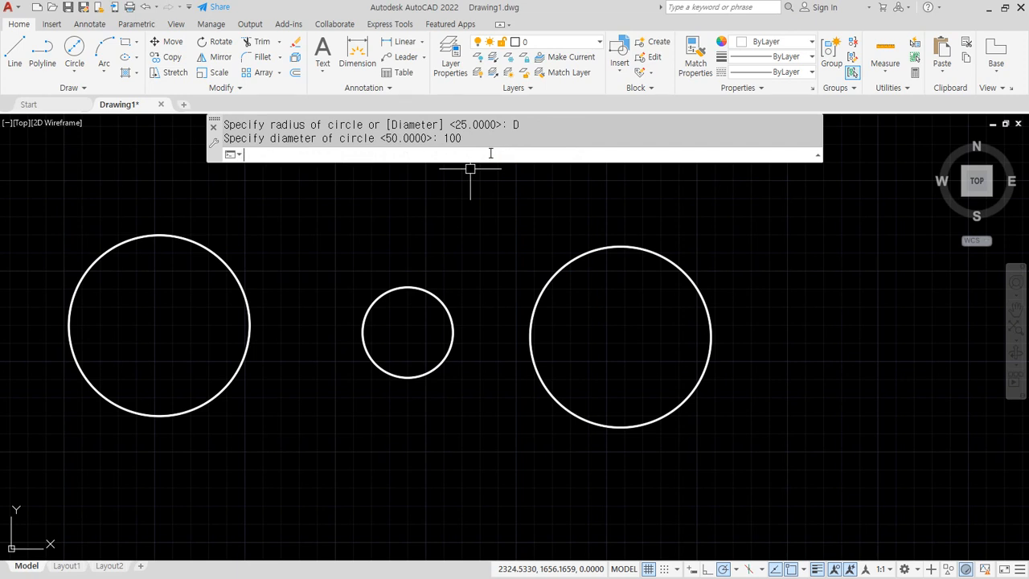
# Draw a circle with a radius of 25 to the right of the 100-diameter circle.
pyautogui.press('Return')
pyautogui.moveTo(899, 382); pyautogui.dragTo(703, 384, button='middle')
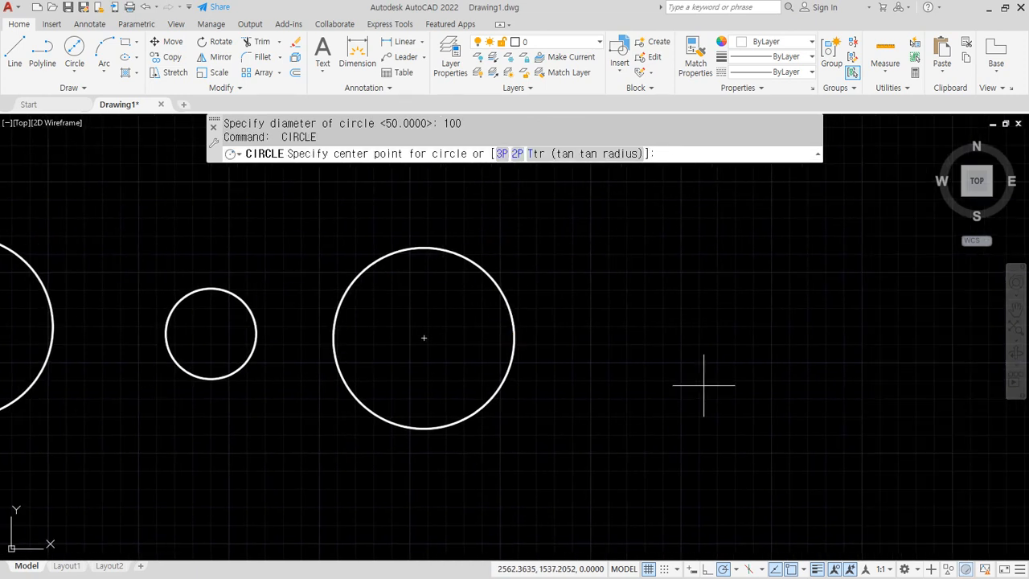
pyautogui.click(699, 341)
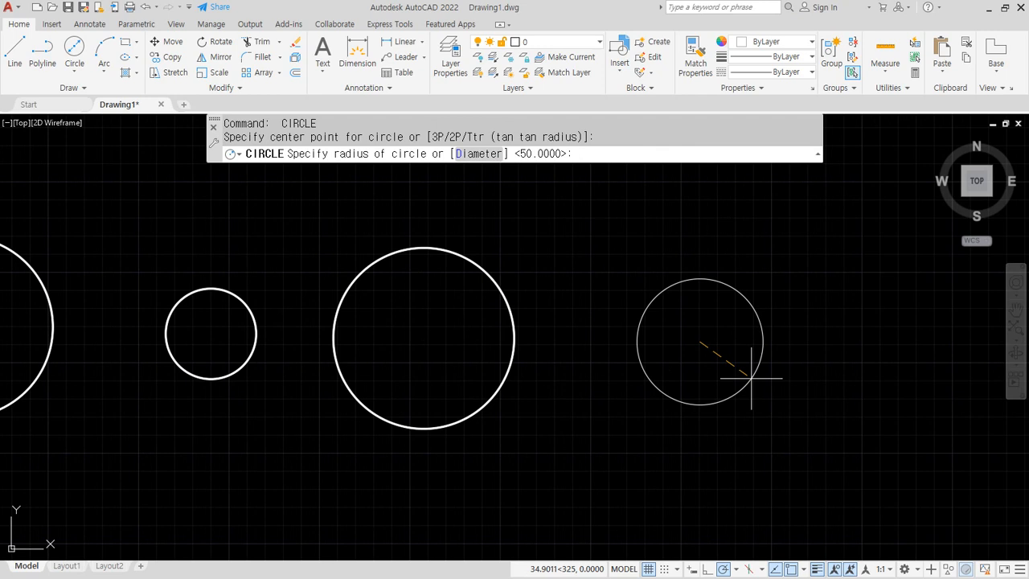
pyautogui.write('25')
pyautogui.press('Return')
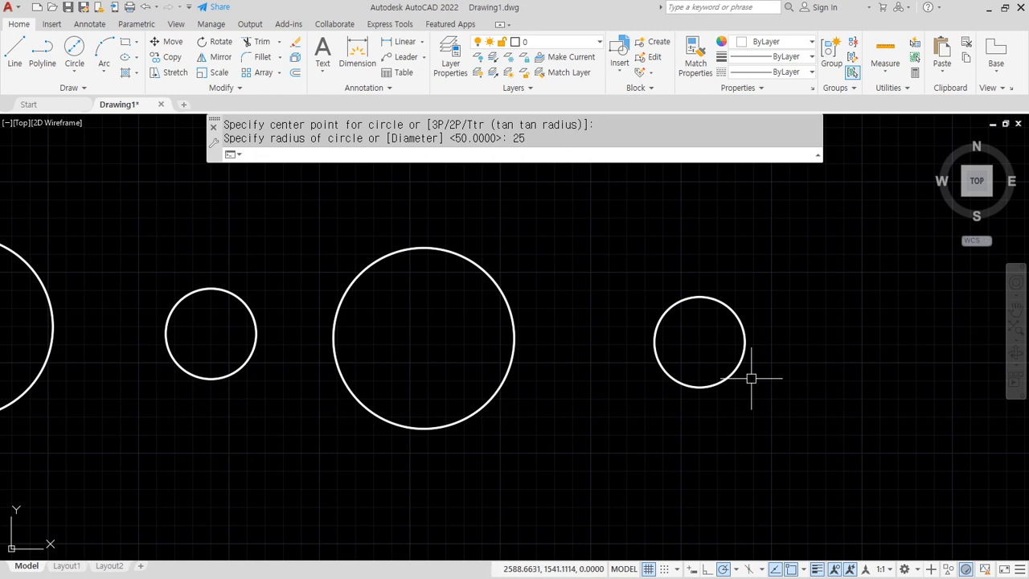
# Draw a circle with a diameter of 77 to the right of the 25-radius circle, using the Diameter option.
pyautogui.moveTo(679, 335); pyautogui.dragTo(476, 318, button='middle')
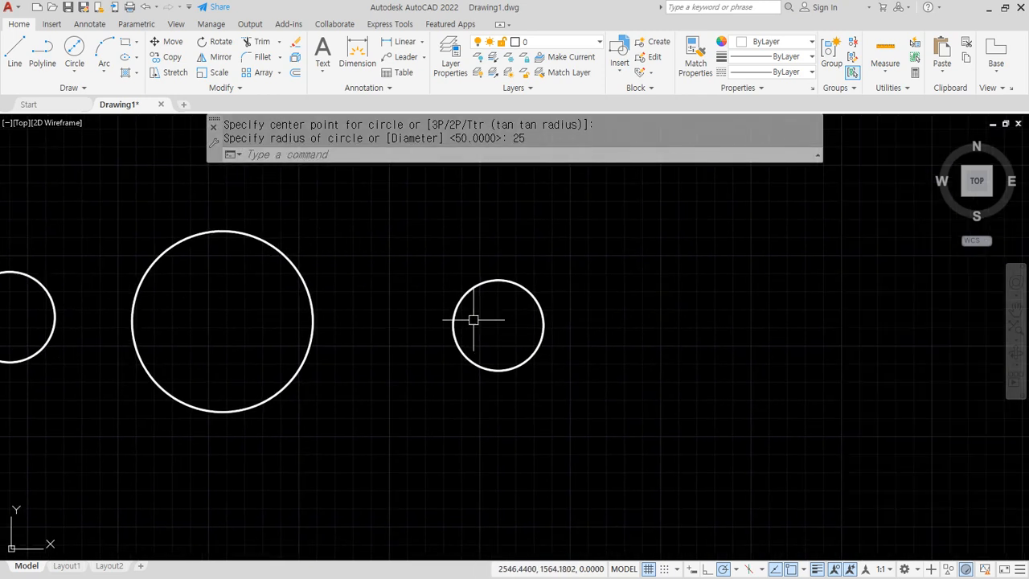
pyautogui.press('Return')
pyautogui.click(692, 322)
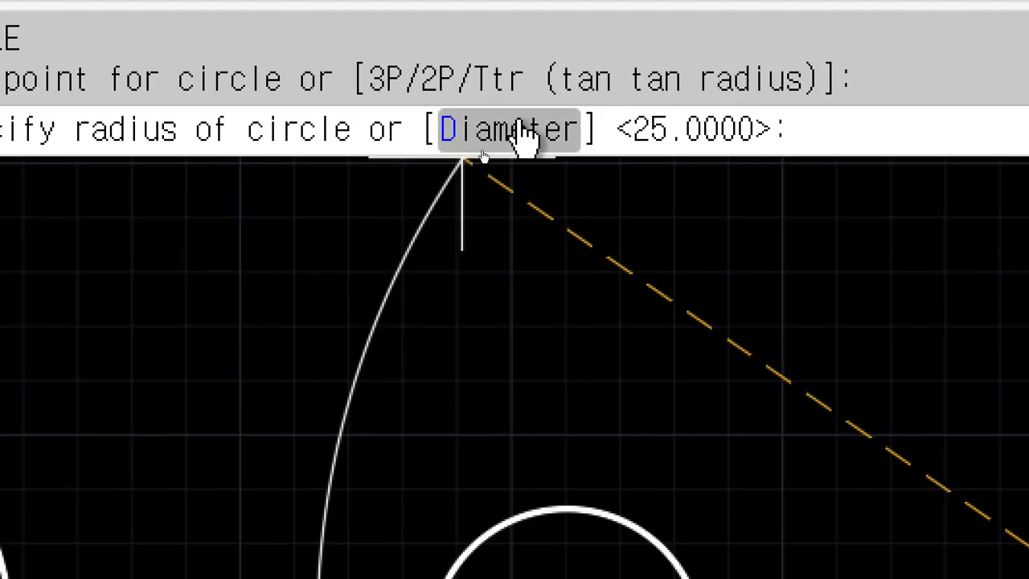
pyautogui.click(516, 120)
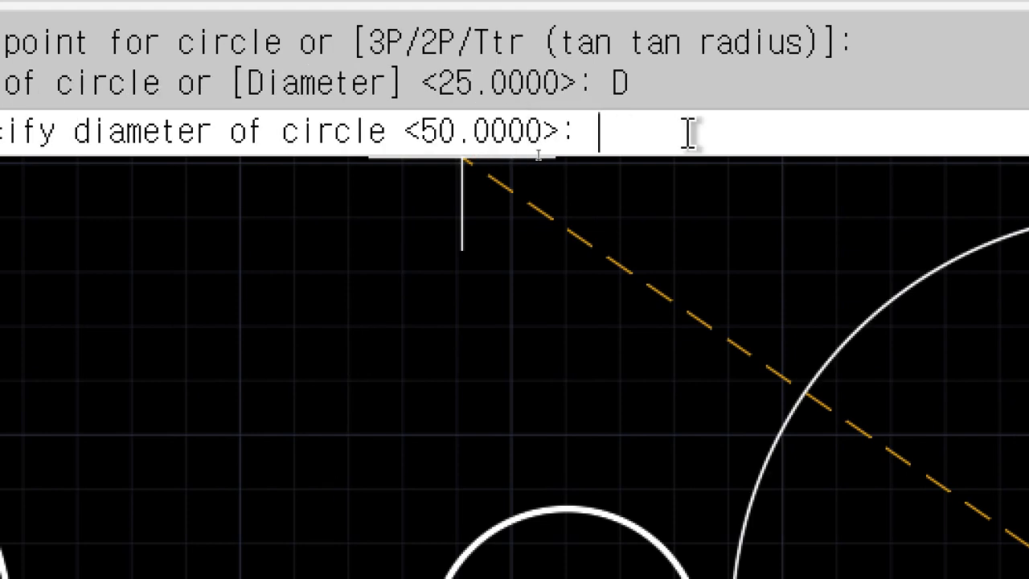
pyautogui.write('77')
pyautogui.press('Return')
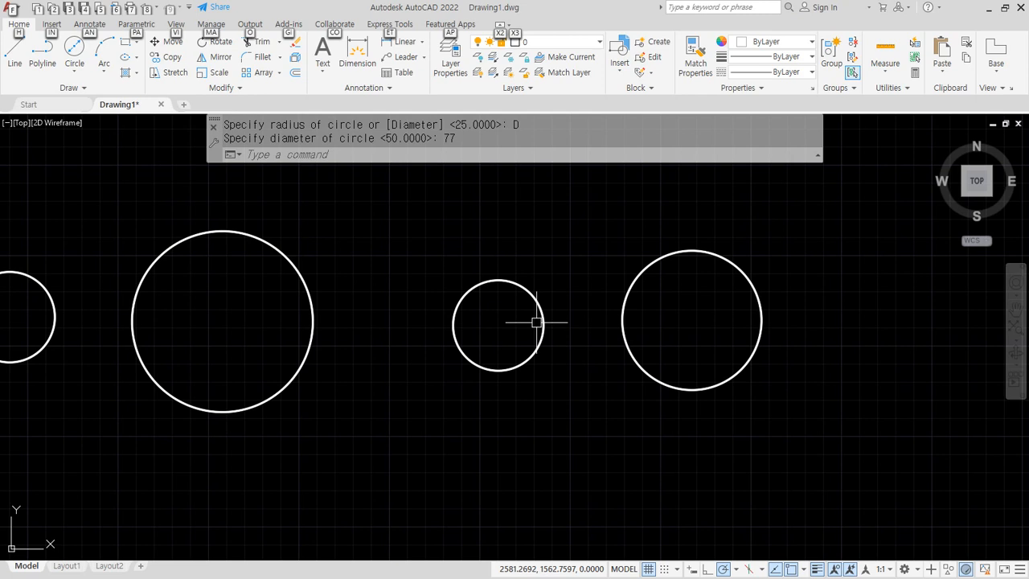
# Draw a circle to the right of the 77-diameter circle, entering its radius as the fraction 77/2.
pyautogui.moveTo(643, 406); pyautogui.dragTo(218, 390, button='middle')
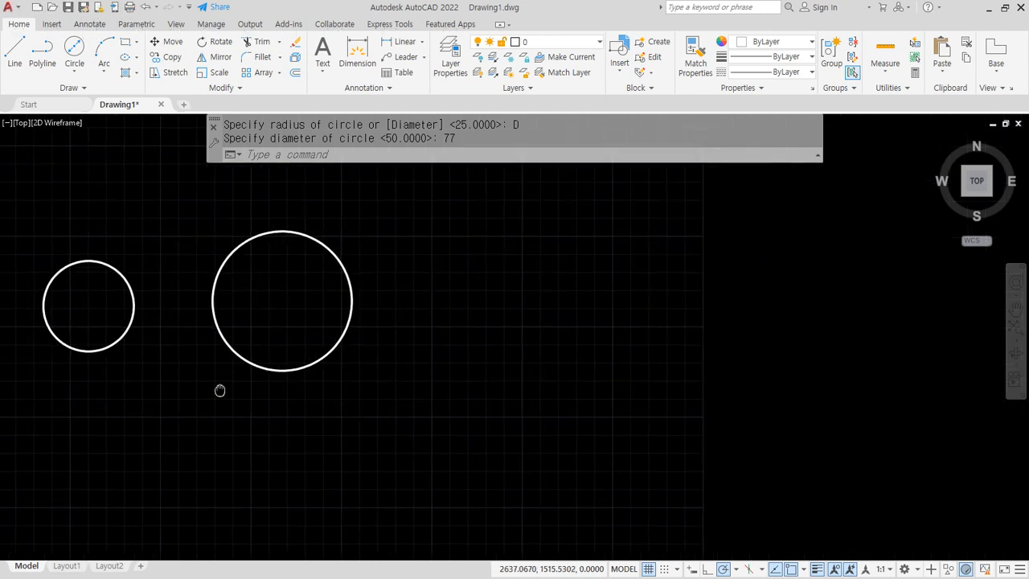
pyautogui.write('c')
pyautogui.press('Return')
pyautogui.click(505, 307)
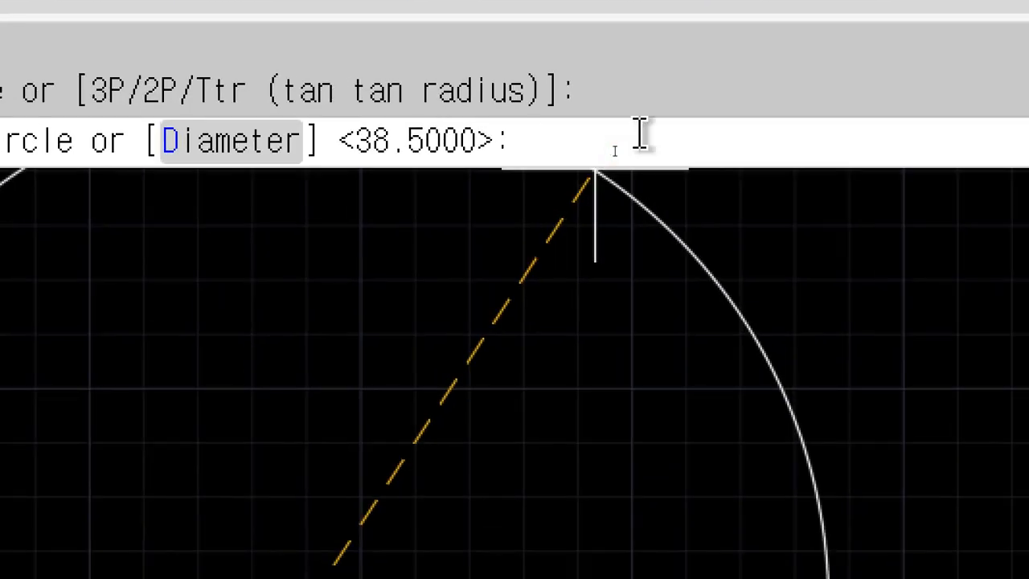
pyautogui.write('77/2')
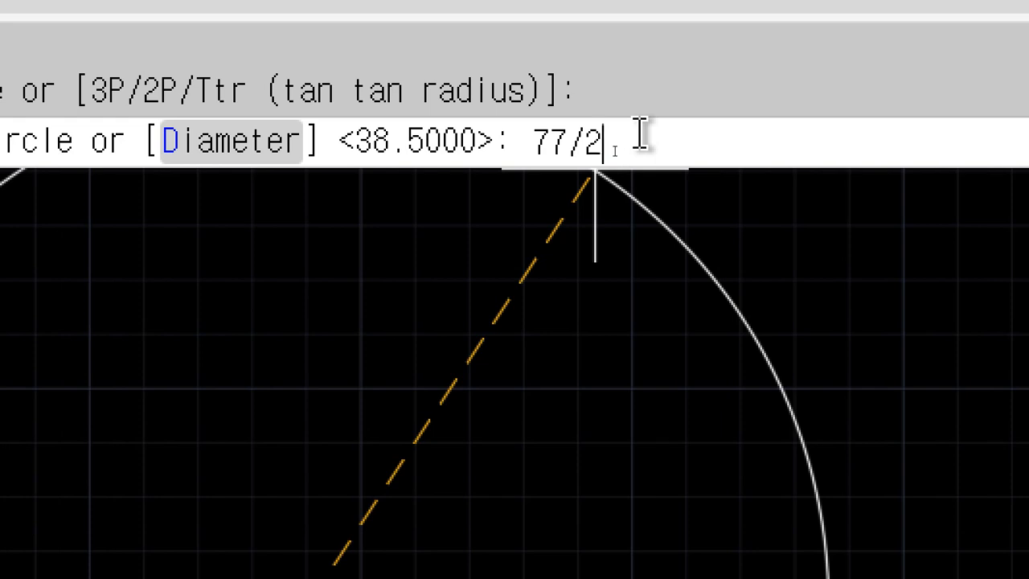
pyautogui.press('Return')
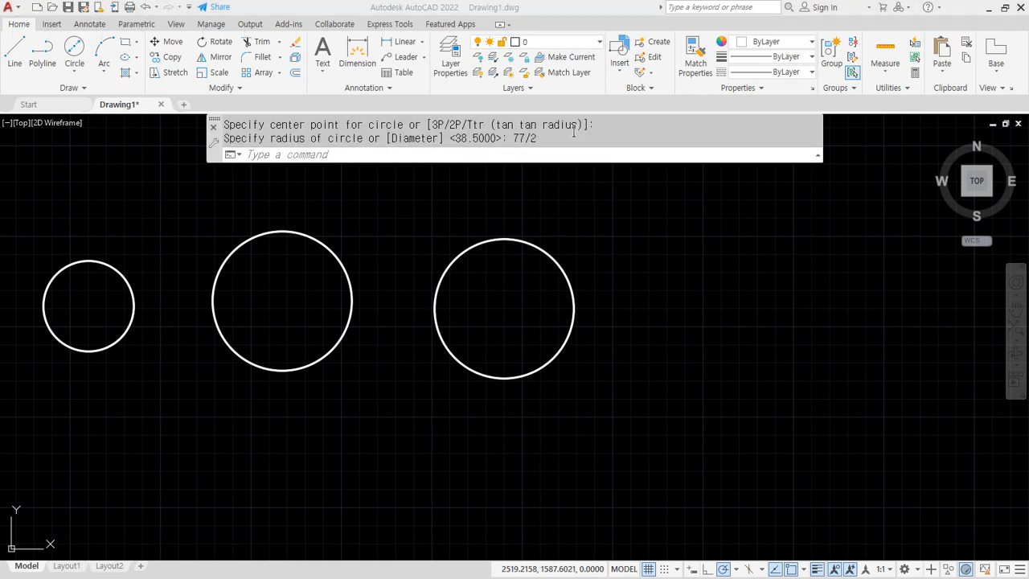
# Draw a single vertical line in the empty space to the right of the last circle.
pyautogui.click(548, 152)
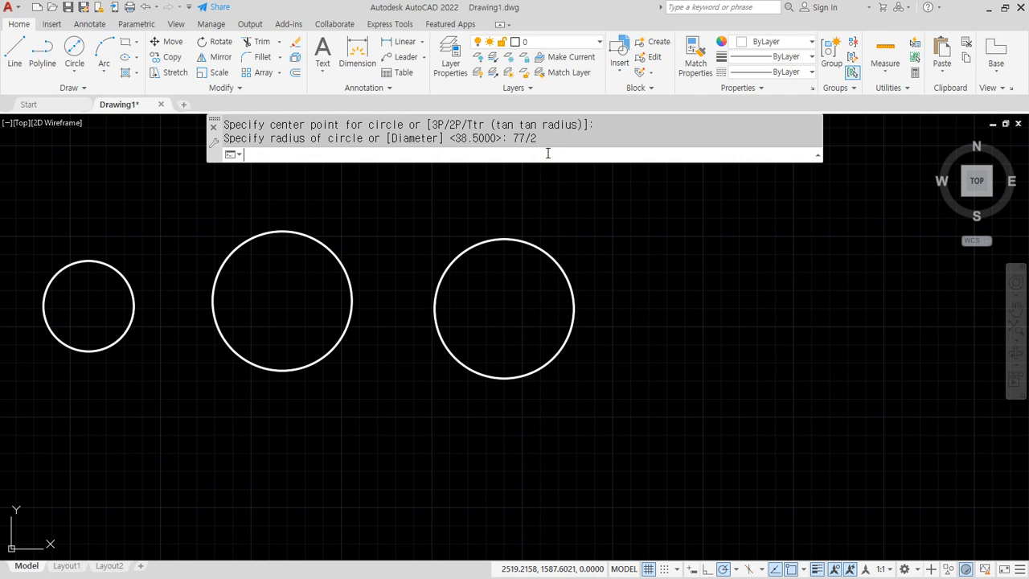
pyautogui.moveTo(643, 207); pyautogui.dragTo(529, 214, button='middle')
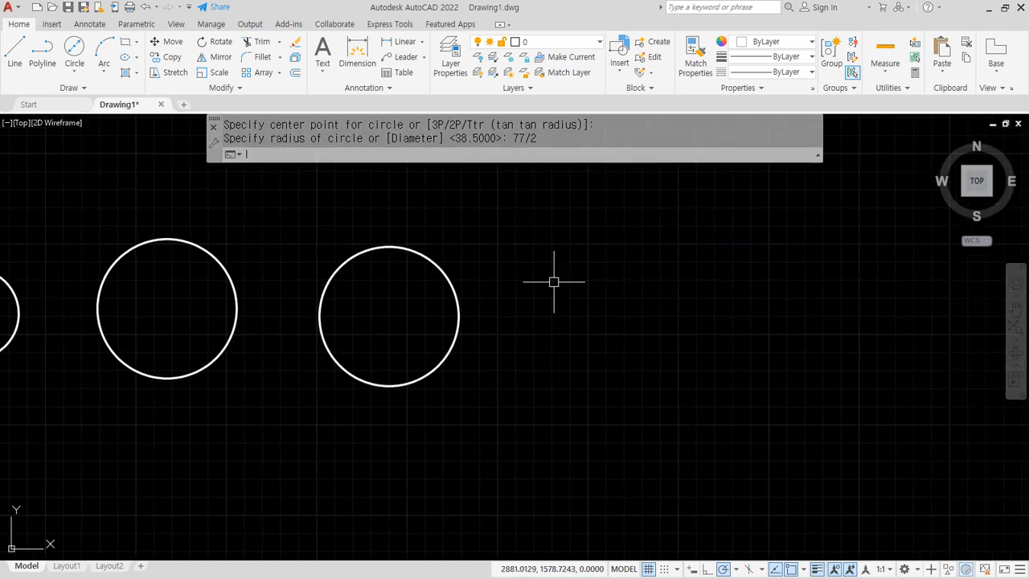
pyautogui.write('l')
pyautogui.press('Return')
pyautogui.click(600, 253)
pyautogui.click(599, 483)
pyautogui.press('Return')
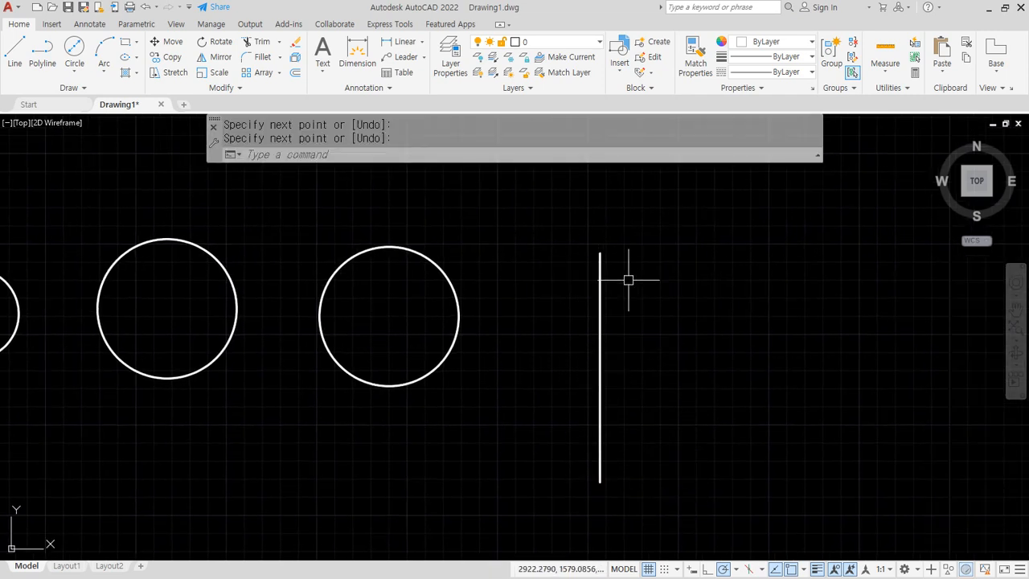
pyautogui.moveTo(604, 290)
pyautogui.mouseDown()
pyautogui.moveTo(608, 304)
pyautogui.moveTo(673, 298)
pyautogui.moveTo(678, 316)
pyautogui.mouseUp()
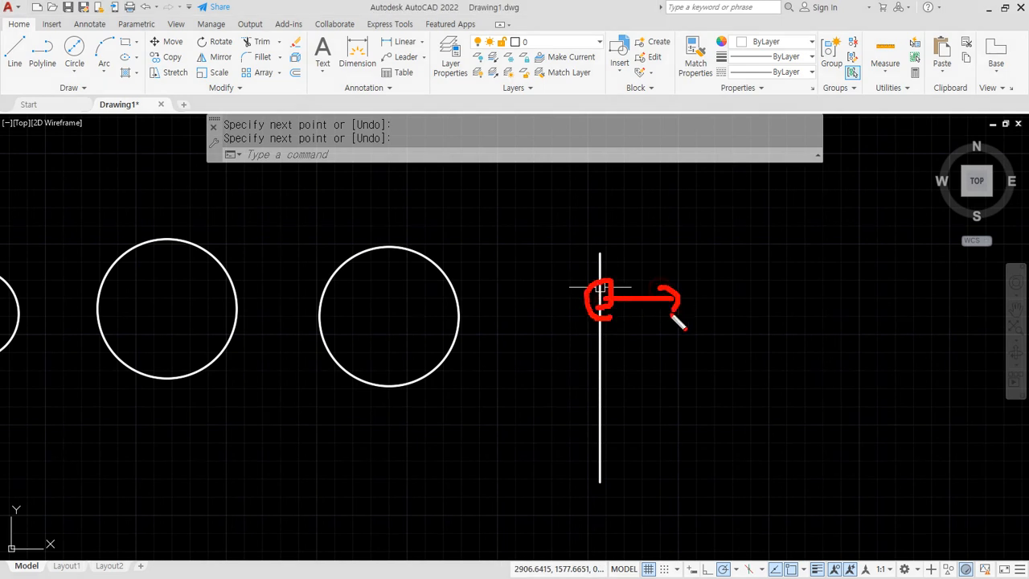
pyautogui.moveTo(590, 297)
pyautogui.mouseDown()
pyautogui.moveTo(537, 299)
pyautogui.moveTo(545, 285)
pyautogui.mouseUp()
pyautogui.moveTo(535, 233); pyautogui.dragTo(539, 432)
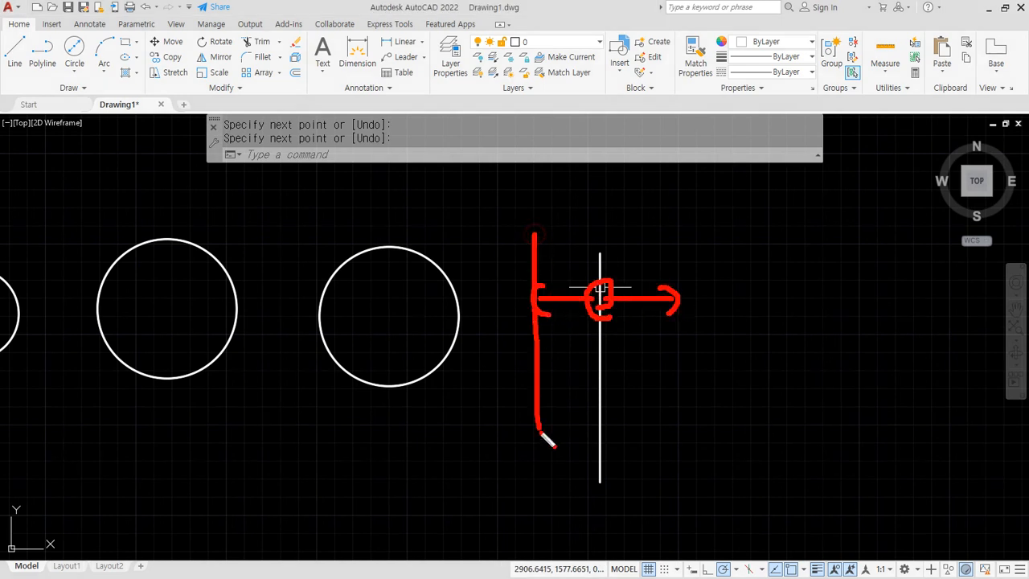
pyautogui.moveTo(672, 247); pyautogui.dragTo(676, 405)
pyautogui.moveTo(560, 217)
pyautogui.mouseDown()
pyautogui.moveTo(557, 252)
pyautogui.moveTo(665, 227)
pyautogui.moveTo(656, 253)
pyautogui.mouseUp()
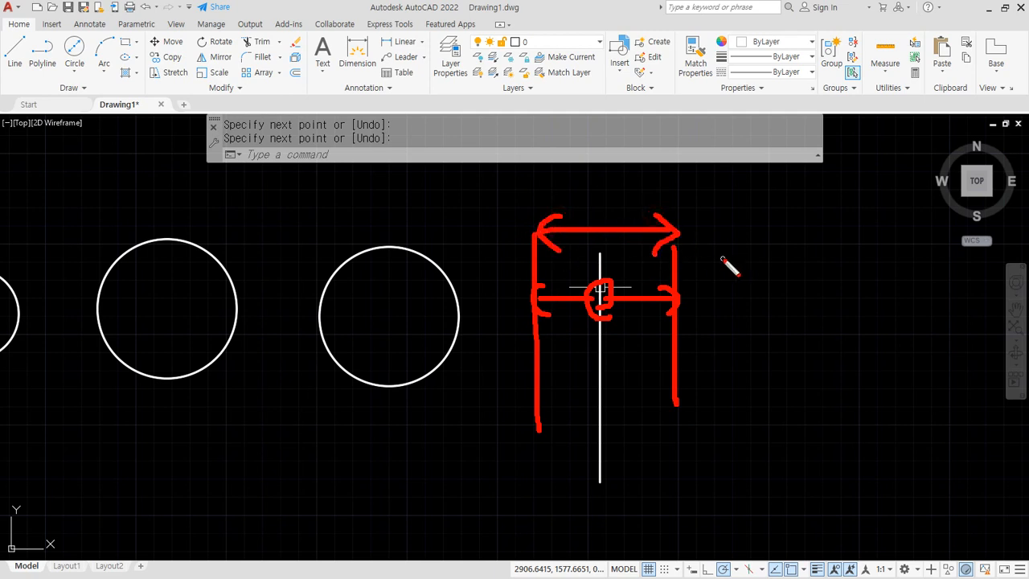
pyautogui.moveTo(531, 195)
pyautogui.mouseDown()
pyautogui.moveTo(532, 344)
pyautogui.moveTo(620, 381)
pyautogui.moveTo(609, 352)
pyautogui.moveTo(615, 378)
pyautogui.moveTo(677, 357)
pyautogui.moveTo(656, 369)
pyautogui.mouseUp()
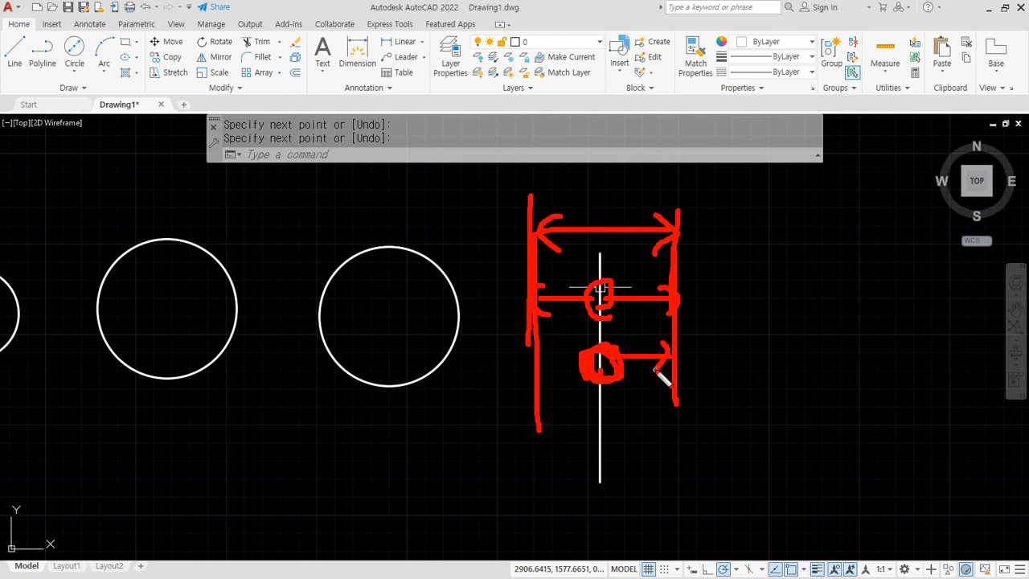
pyautogui.moveTo(576, 356); pyautogui.dragTo(552, 356)
pyautogui.moveTo(554, 346); pyautogui.dragTo(547, 368)
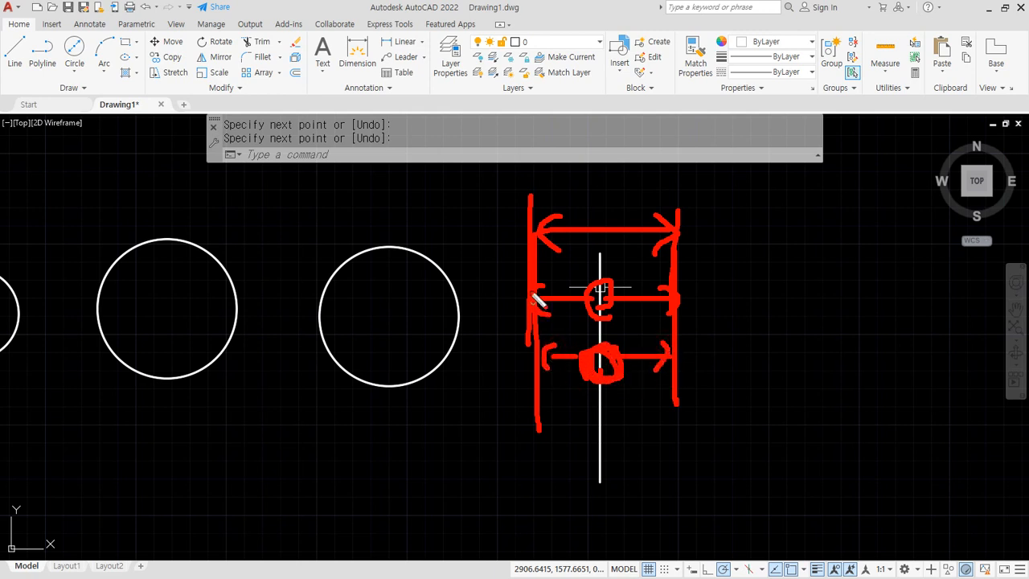
pyautogui.press('Escape')
# Offset the vertical line by 77/2 to both its right and left sides.
pyautogui.write('O')
pyautogui.press('Return')
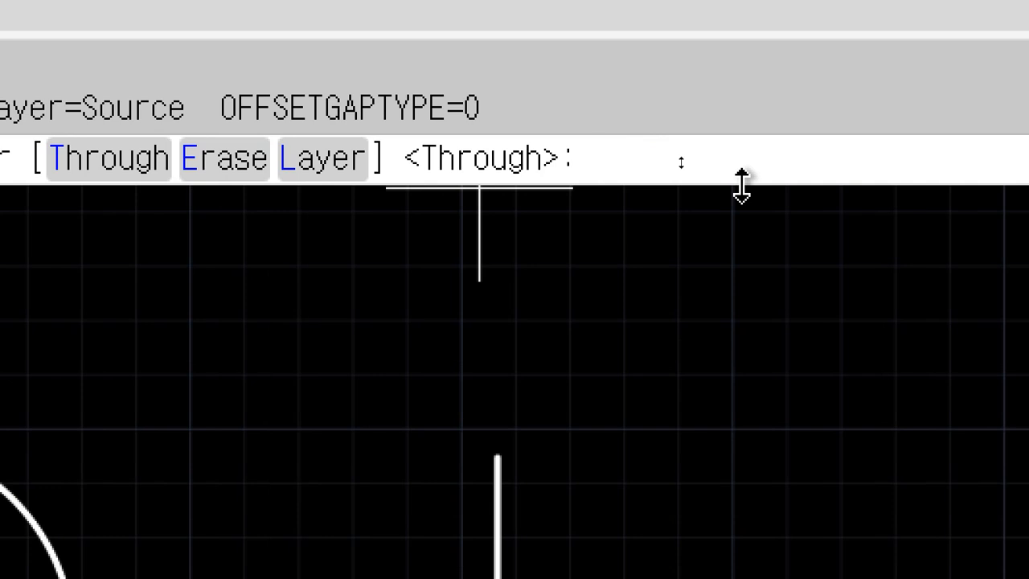
pyautogui.write('77/2')
pyautogui.press('Return')
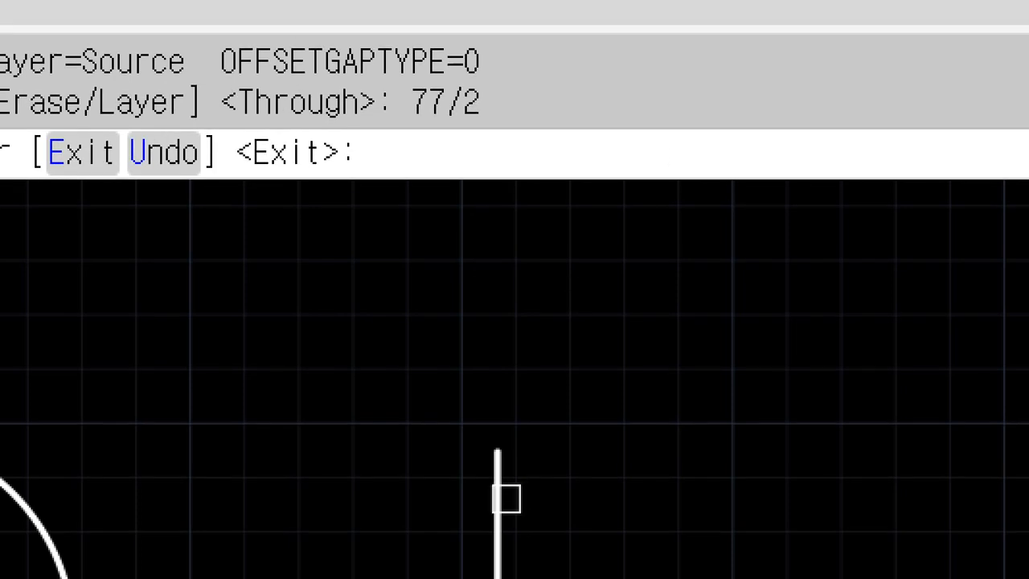
pyautogui.click(506, 499)
pyautogui.click(659, 475)
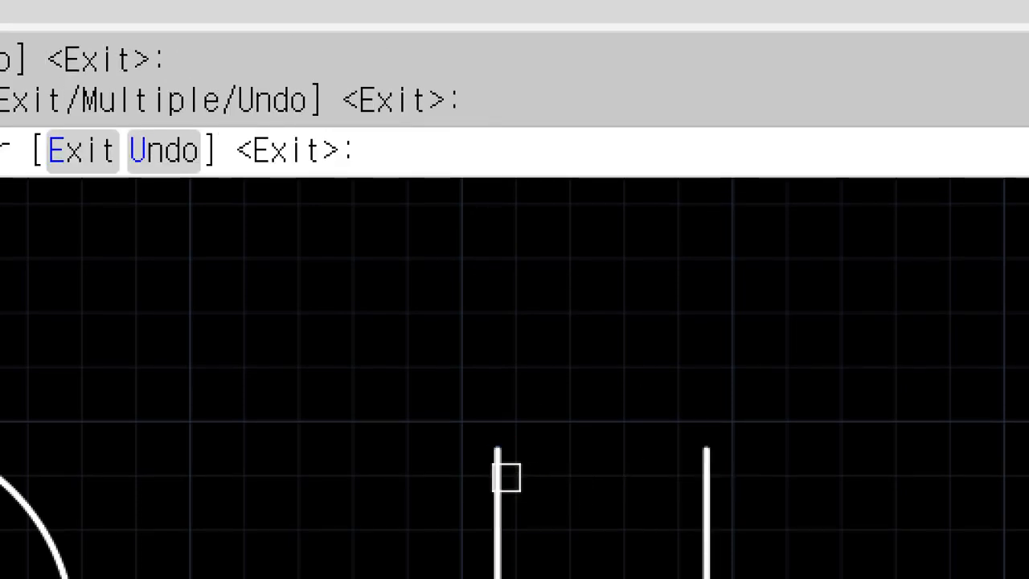
pyautogui.click(499, 477)
pyautogui.click(329, 444)
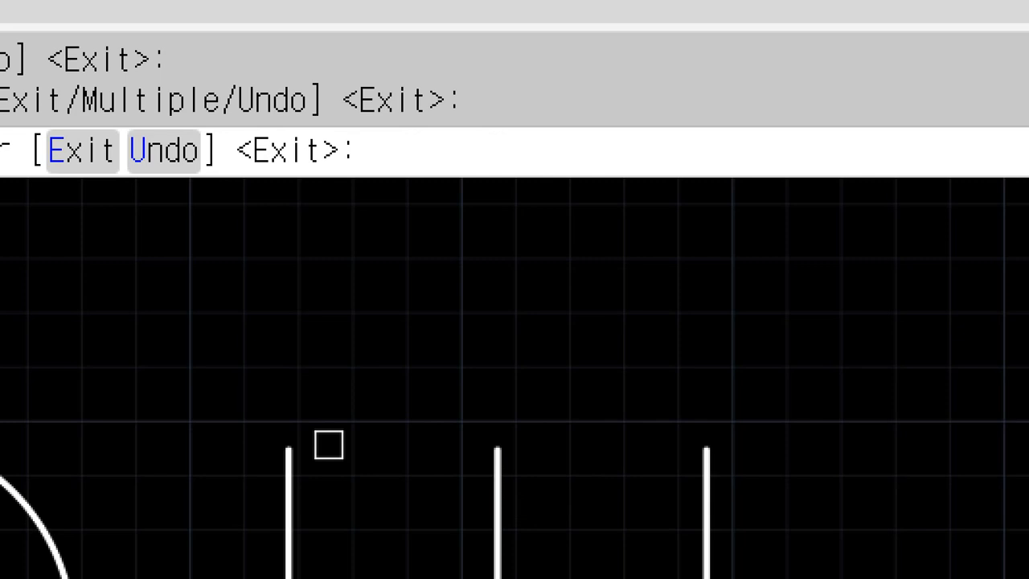
pyautogui.press('Return')
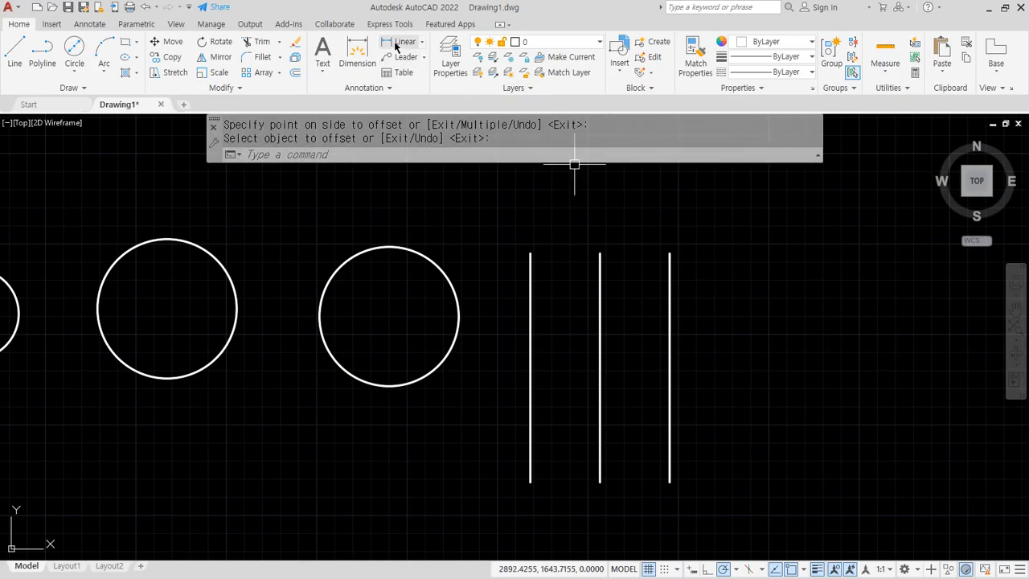
# Add a horizontal linear dimension between the upper ends of the two outer lines, placed above them.
pyautogui.click(395, 44)
pyautogui.click(530, 253)
pyautogui.click(670, 253)
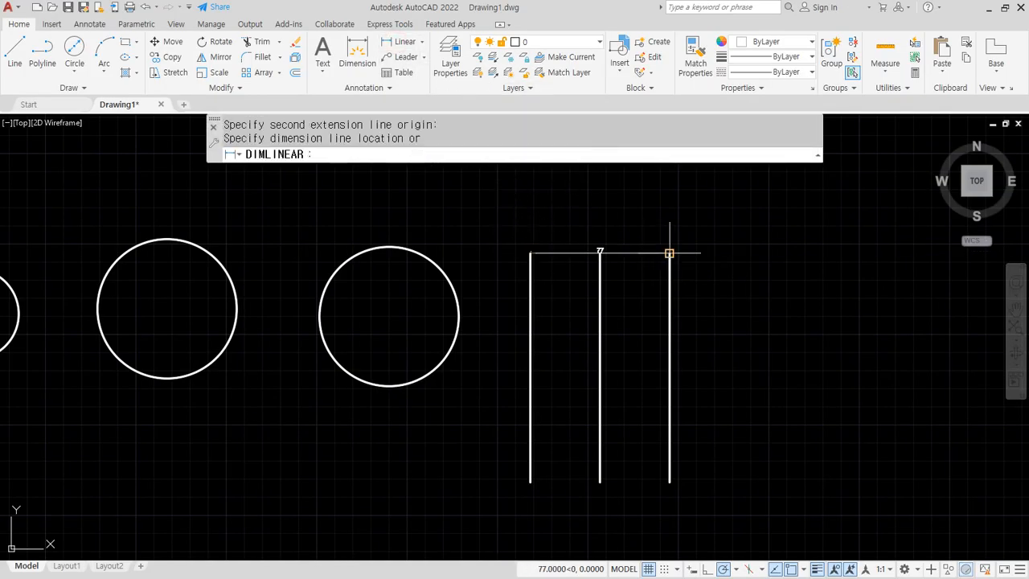
pyautogui.click(600, 213)
# Add a linear dimension between the upper ends of the middle and right lines, placed below the overall dimension.
pyautogui.scroll(6, 588, 188)
pyautogui.moveTo(689, 361)
pyautogui.mouseDown(button='middle')
pyautogui.moveTo(606, 326)
pyautogui.moveTo(612, 370)
pyautogui.mouseUp(button='middle')
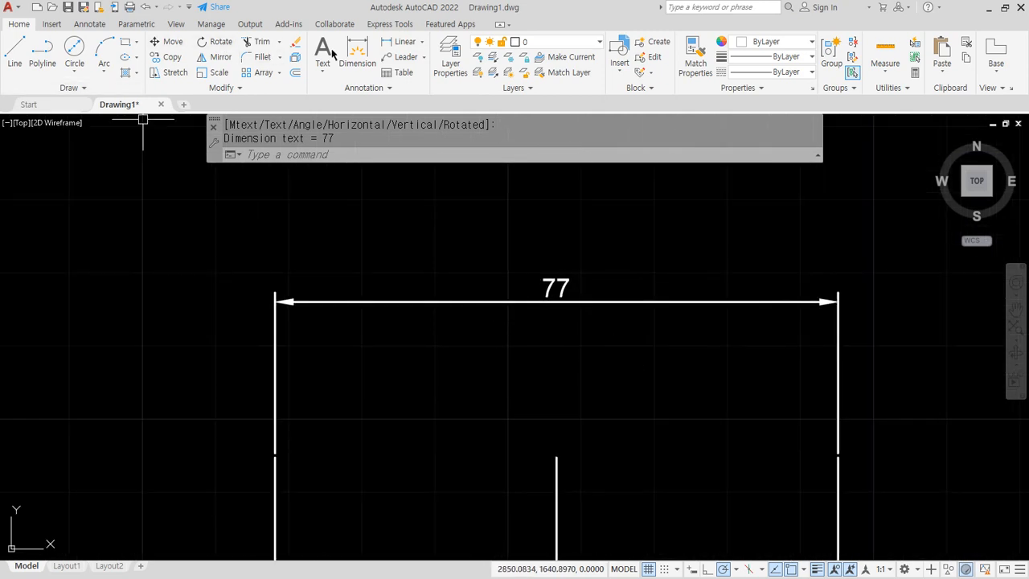
pyautogui.click(402, 41)
pyautogui.click(557, 458)
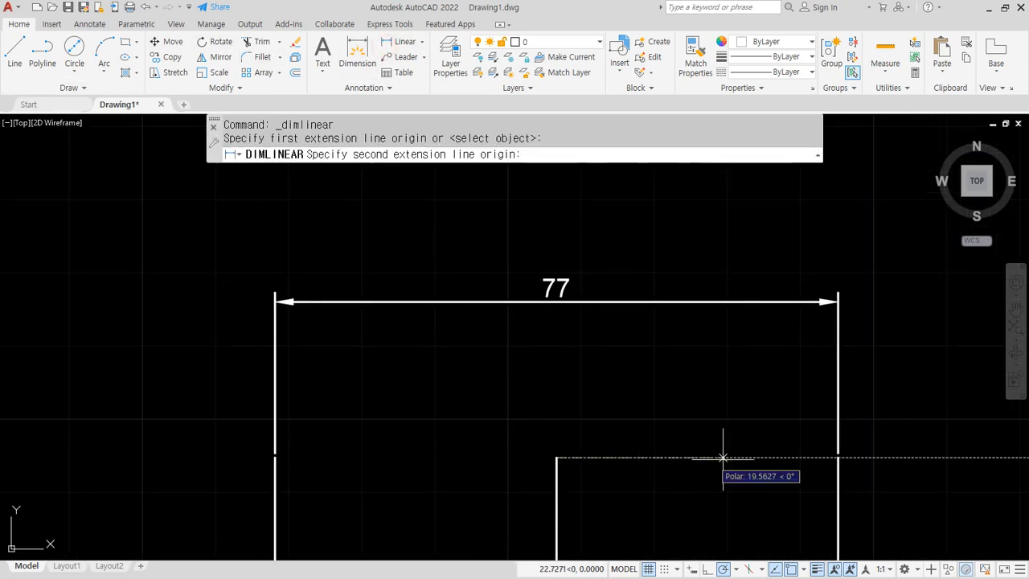
pyautogui.click(838, 458)
pyautogui.click(758, 379)
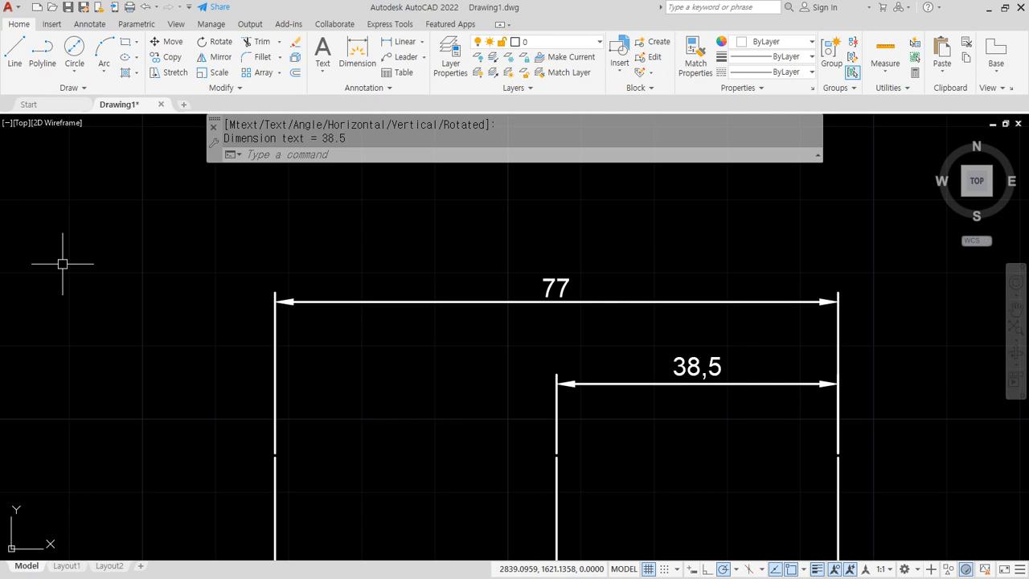
# Switch to the Notepad lecture notes and add the line "정수 나눗셈만 허용" after a blank line below the TRim/EXtend entry.
pyautogui.hotkey('alt', 'Tab')
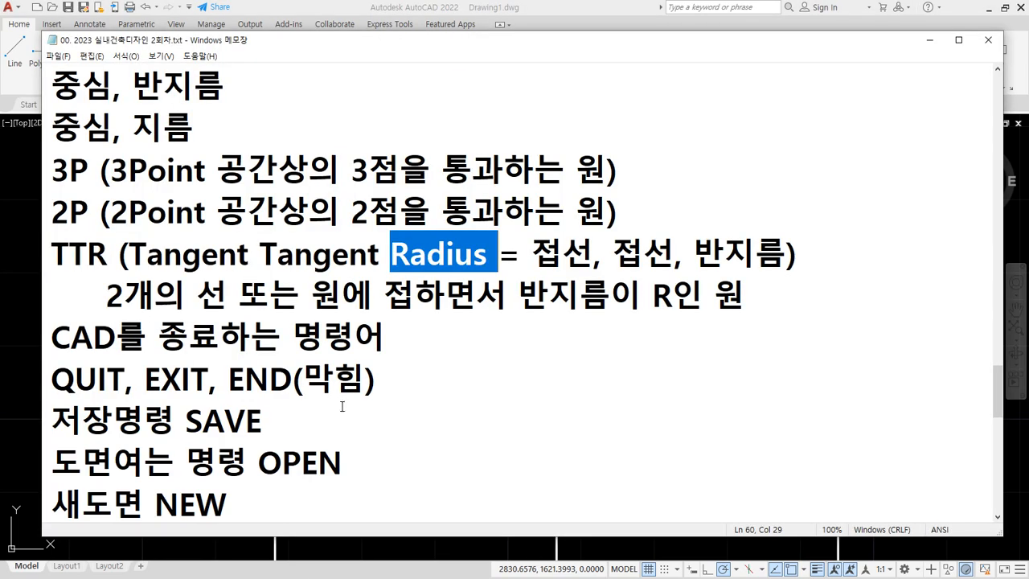
pyautogui.scroll(-4, 410, 390)
pyautogui.scroll(1, 405, 260)
pyautogui.scroll(1, 354, 240)
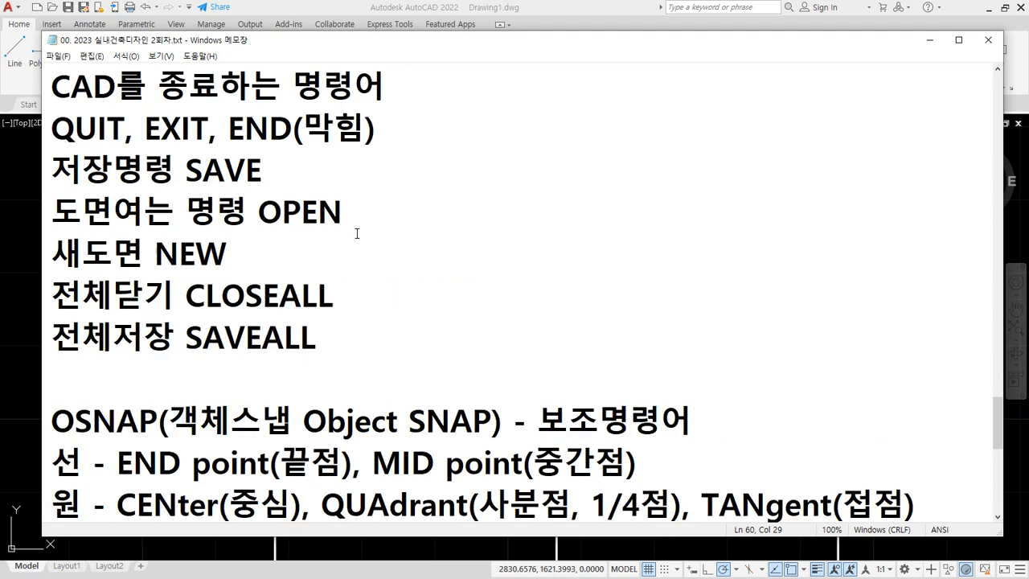
pyautogui.scroll(1, 436, 171)
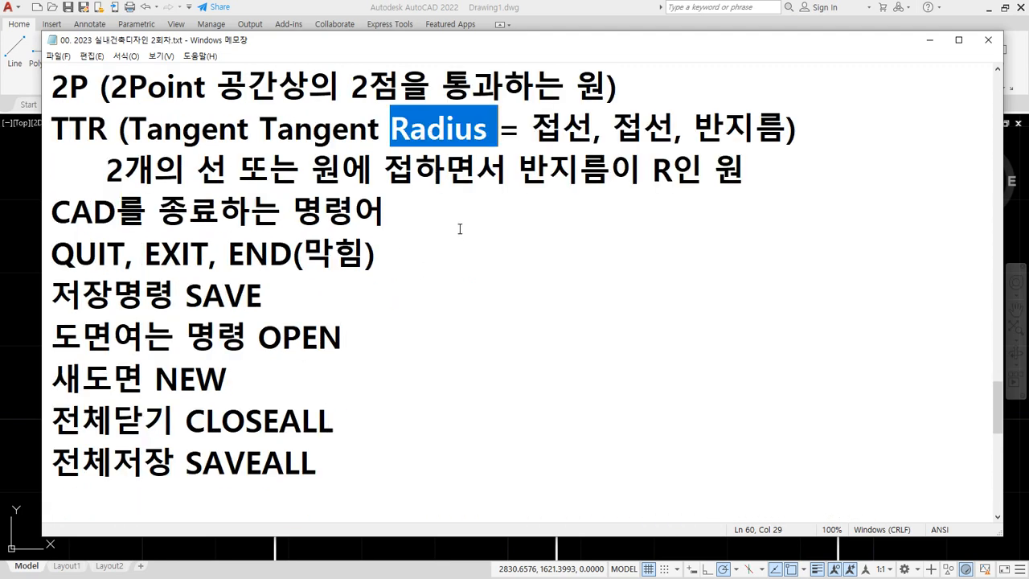
pyautogui.click(502, 214)
pyautogui.scroll(-4, 387, 300)
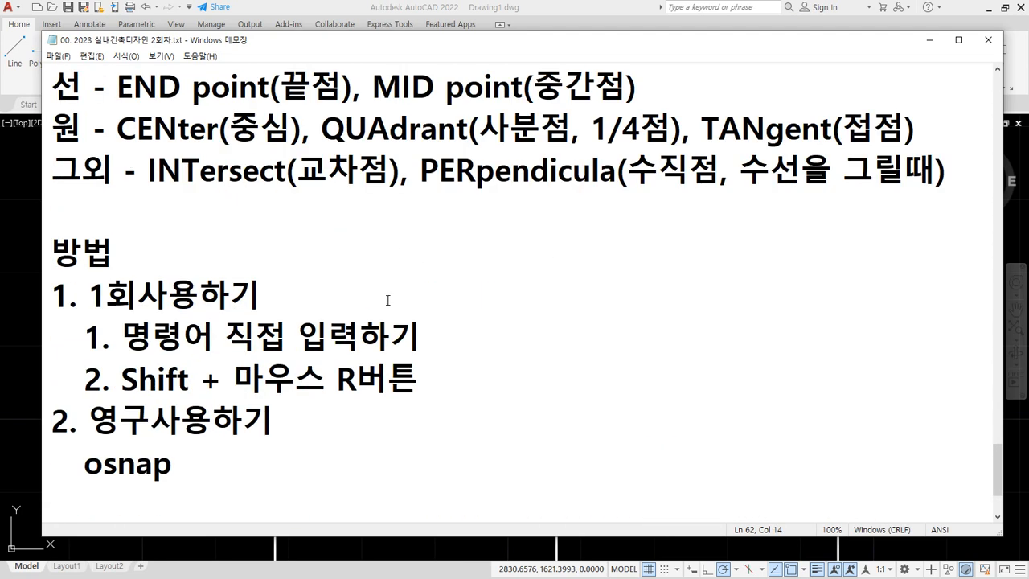
pyautogui.scroll(-1, 388, 300)
pyautogui.click(617, 481)
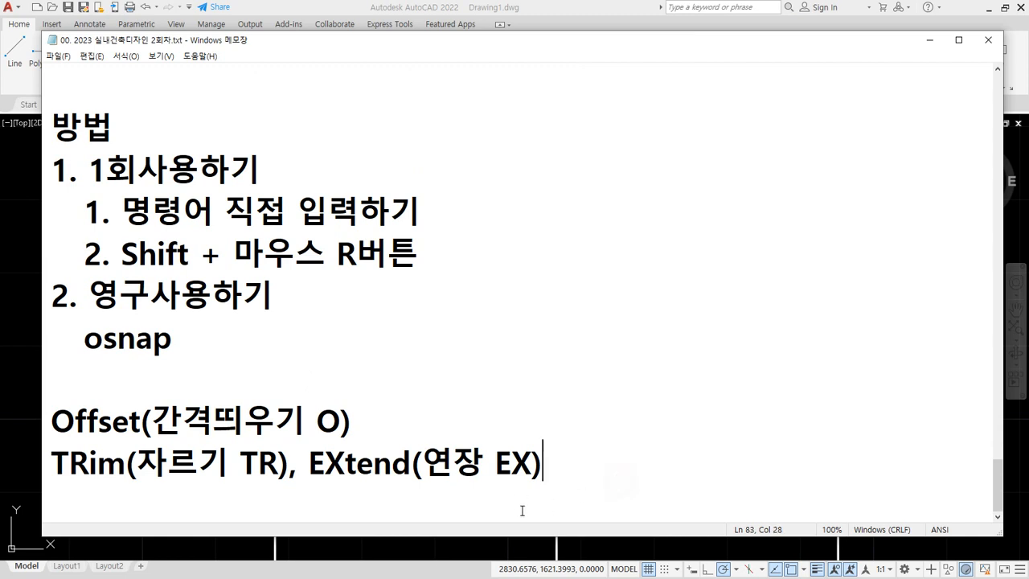
pyautogui.press('Return')
pyautogui.press('Return')
pyautogui.write('정')
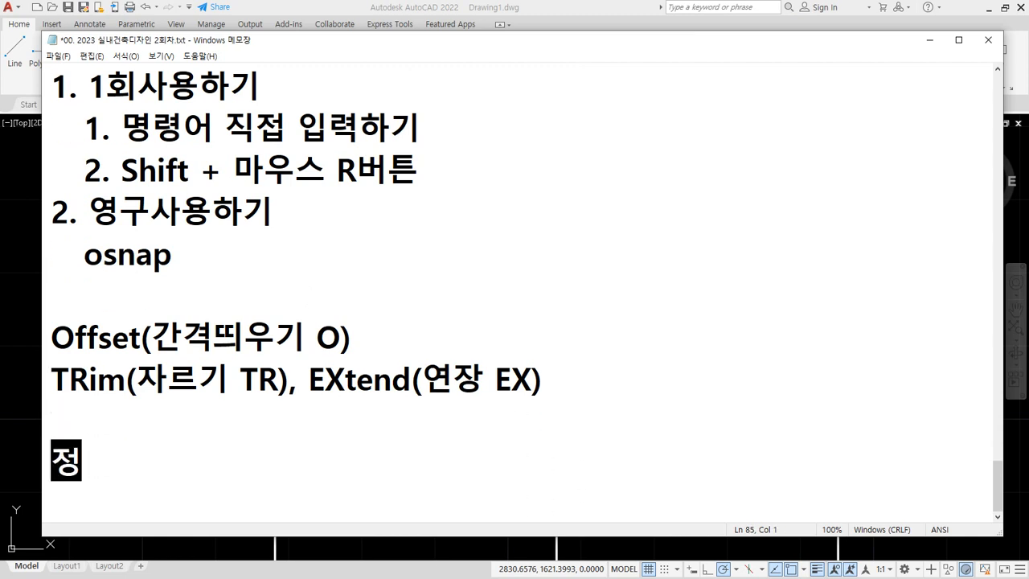
pyautogui.write('수 나누셈만 허용')
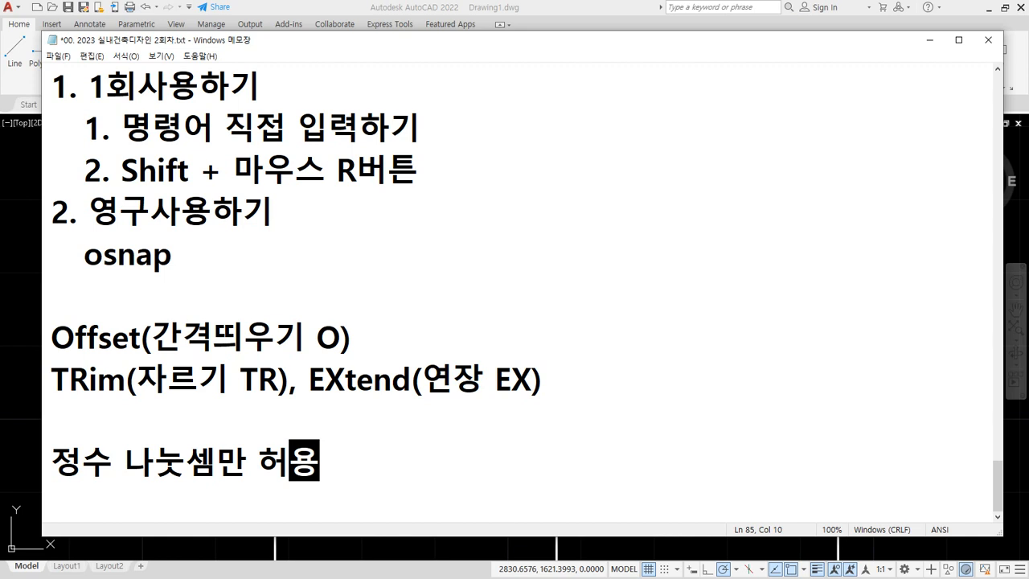
# Add two definition lines below it: "정수 - 소수가 없는 수" and "실수 - 소수가 있는 수".
pyautogui.press('Return')
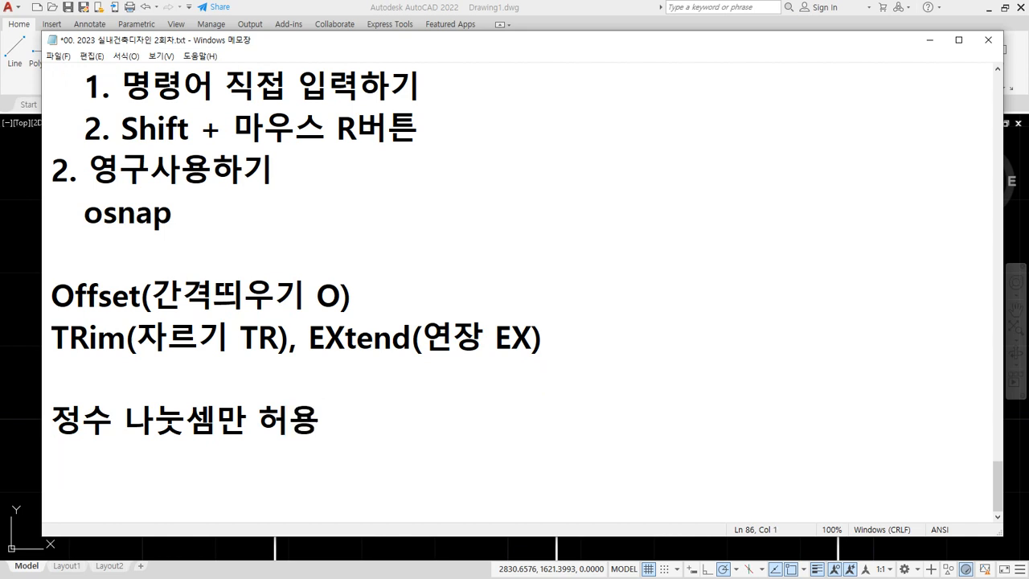
pyautogui.write('정수')
pyautogui.press('Return')
pyautogui.write('실수')
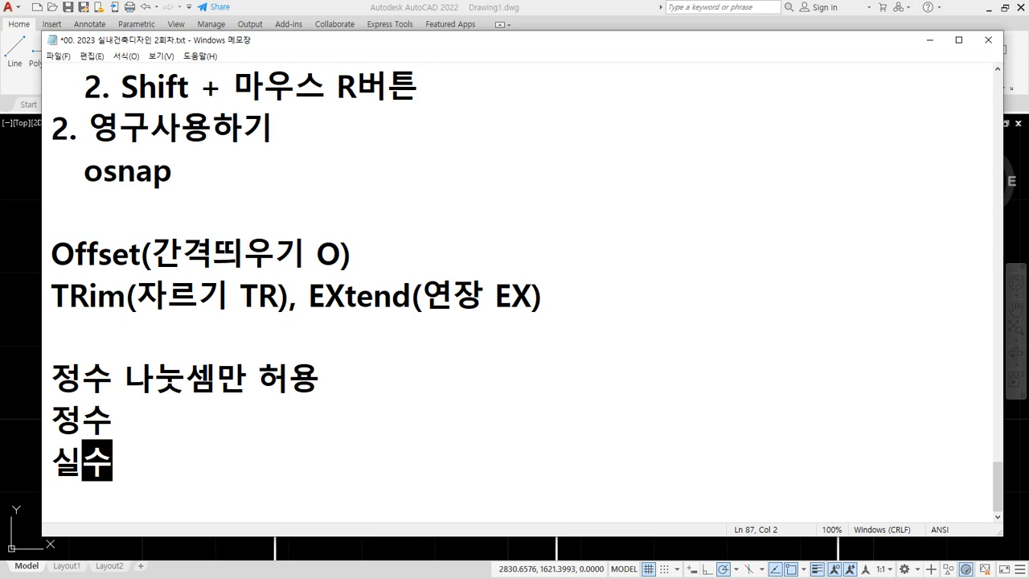
pyautogui.press('Up')
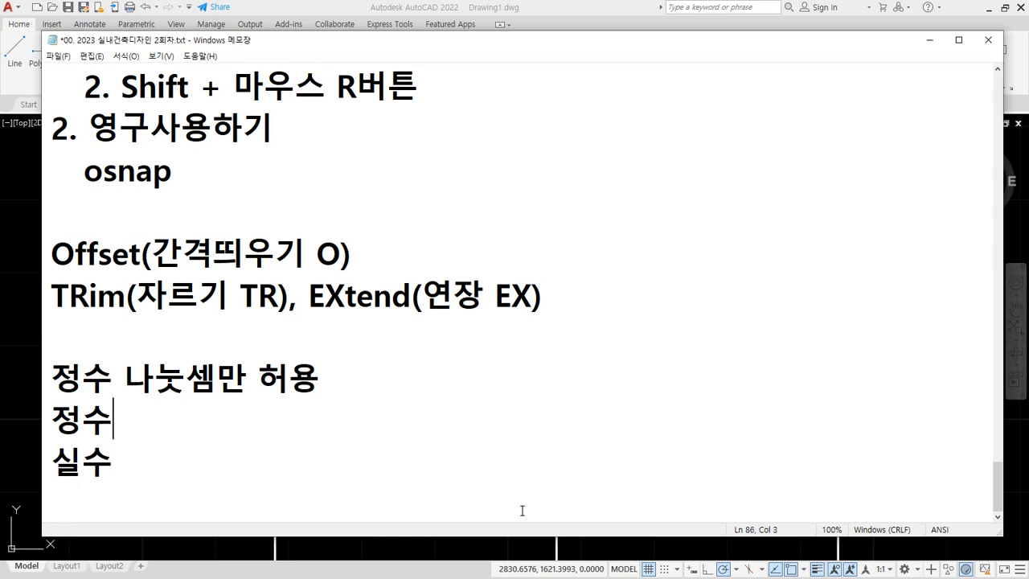
pyautogui.write('- 소수')
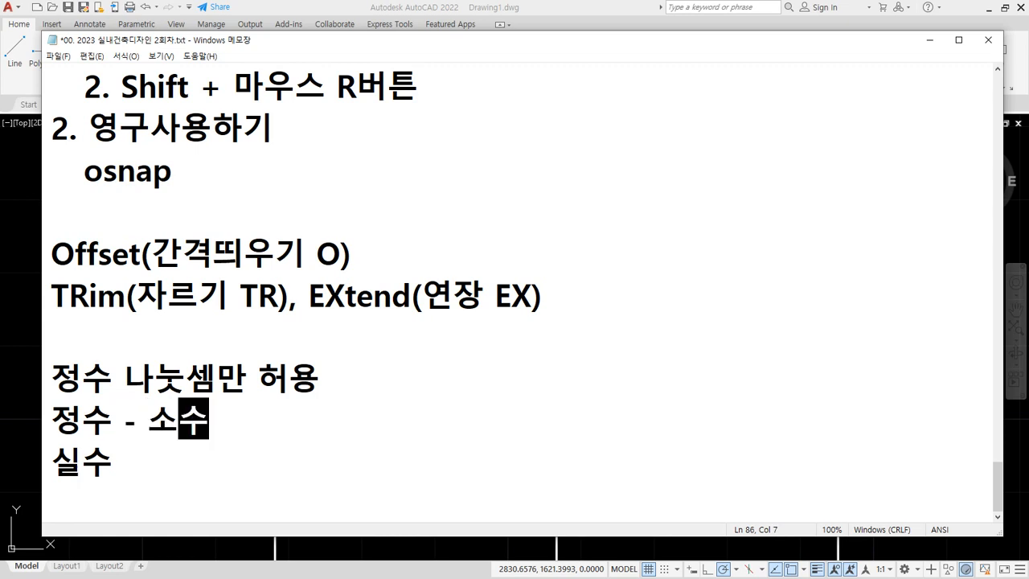
pyautogui.write('가 업없는 수')
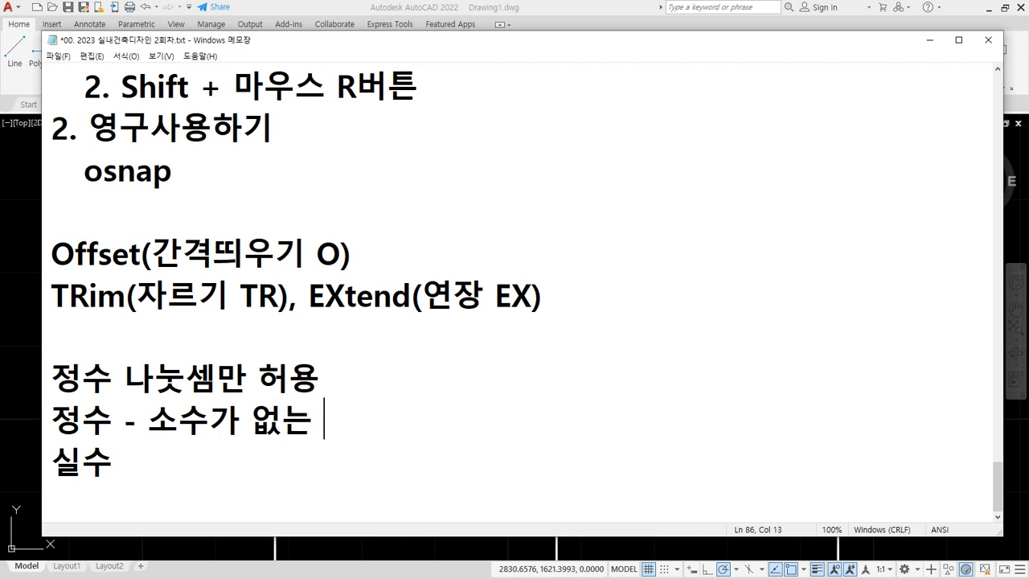
pyautogui.press('Down')
pyautogui.write('- ')
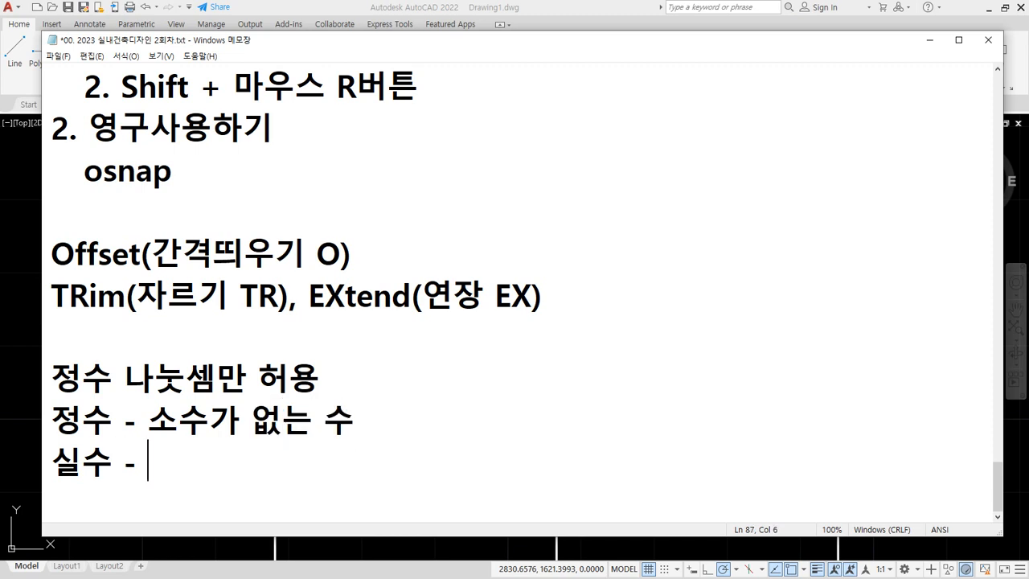
pyautogui.write('소수가 있는 수')
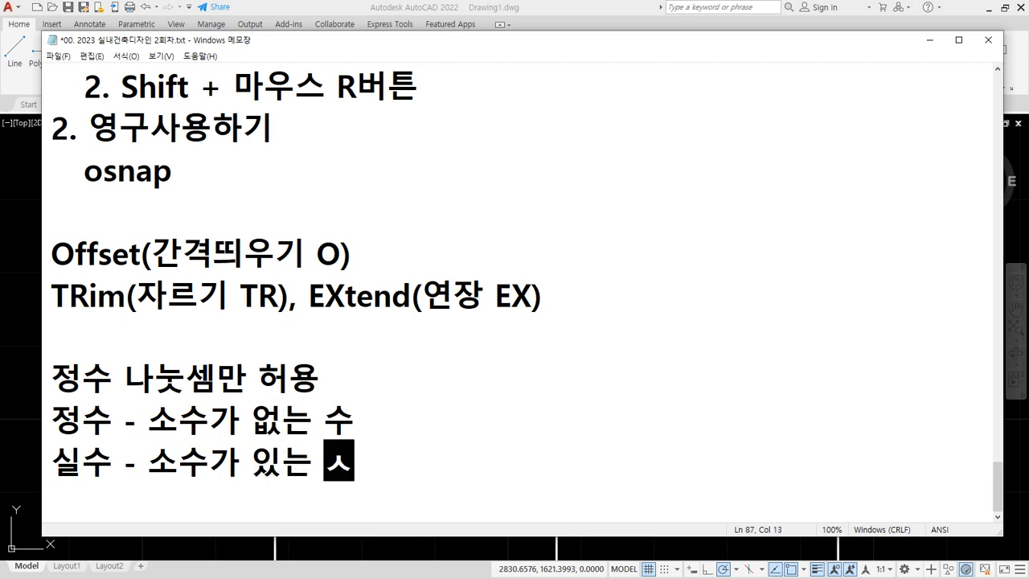
# Append the example 77 to the 정수 definition and 77.5 to the 실수 definition.
pyautogui.press('Up')
pyautogui.write('77')
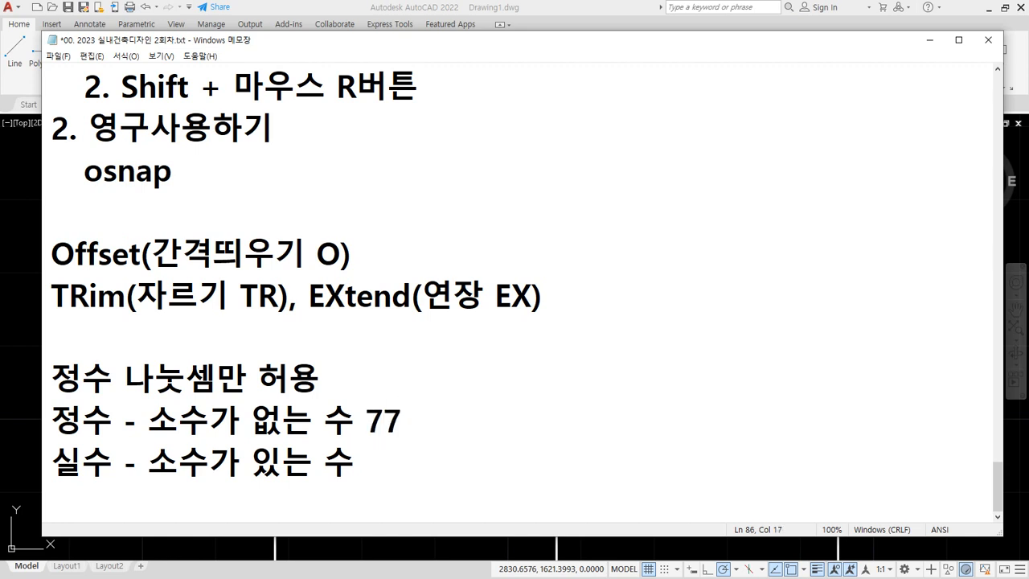
pyautogui.press('Down')
pyautogui.write('77.5')
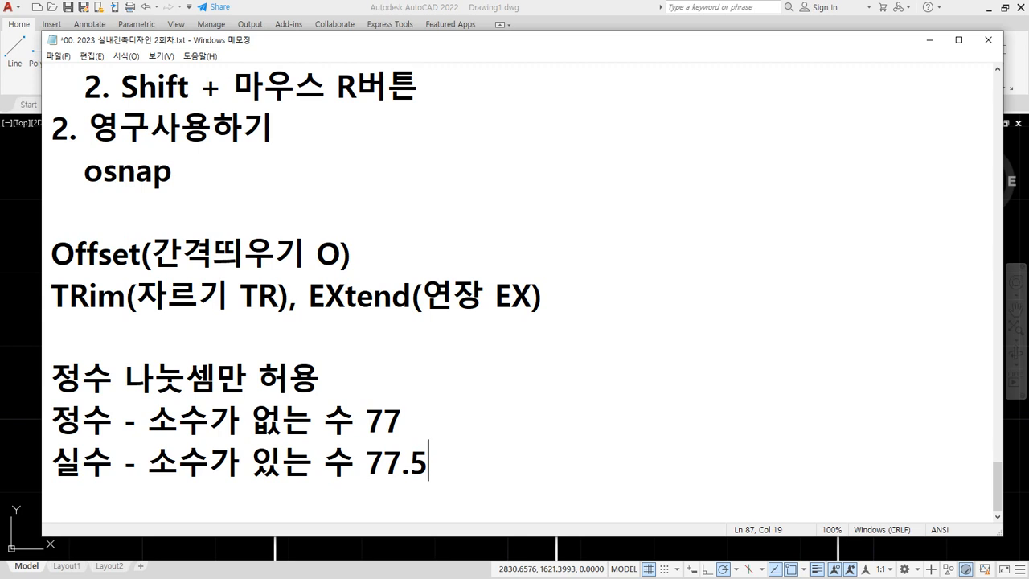
# Insert the line "77.0 - 실수 - 77.0" between the 정수 and 실수 definitions.
pyautogui.press('Up')
pyautogui.press('Return')
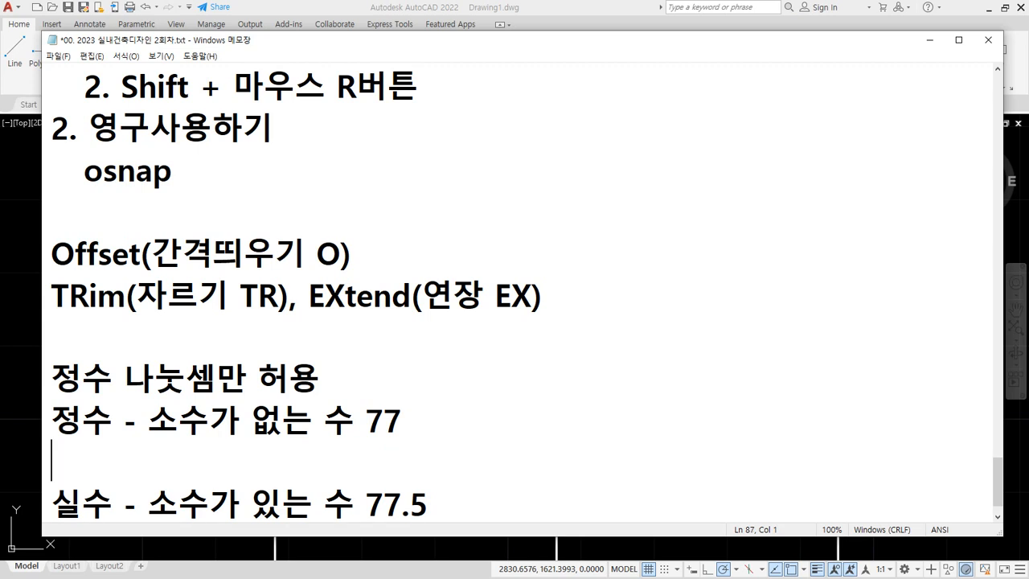
pyautogui.write('77.0')
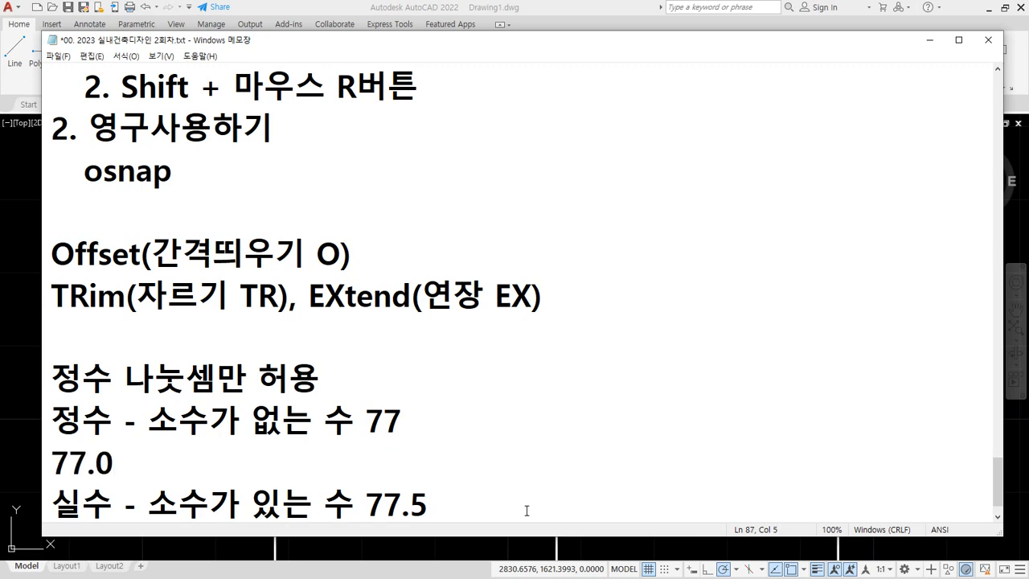
pyautogui.scroll(-1, 526, 510)
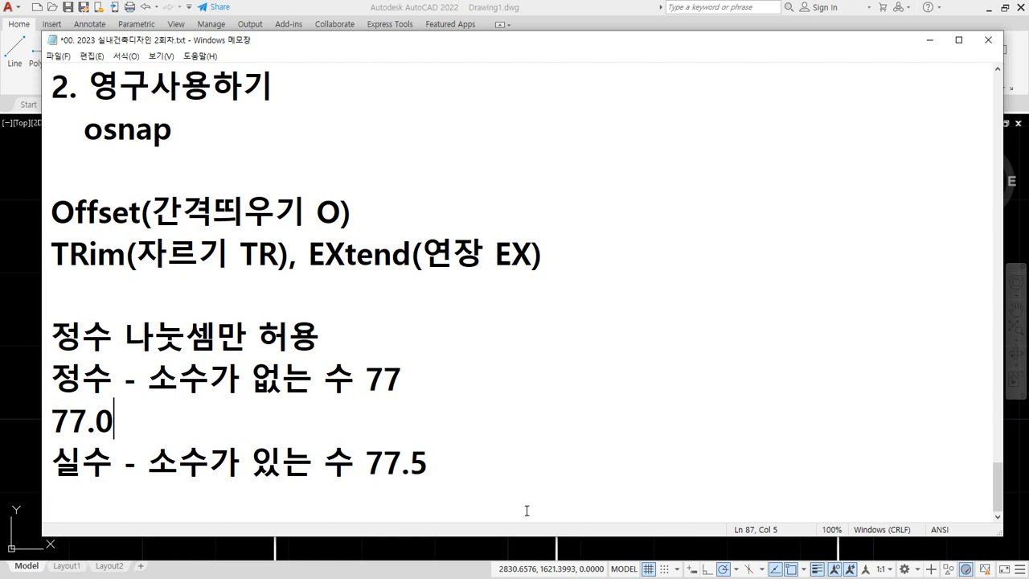
pyautogui.write('- 싨')
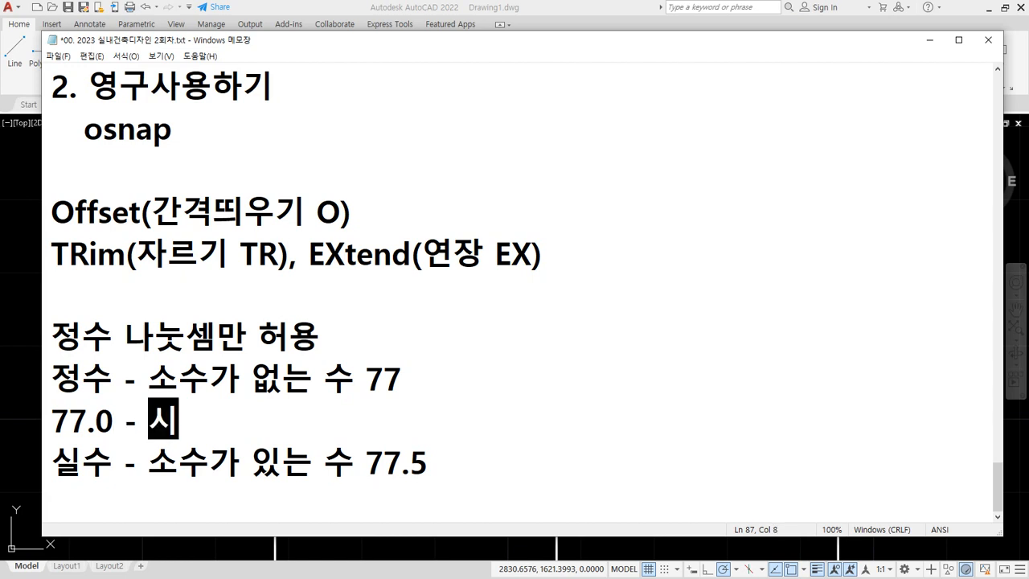
pyautogui.write('ㅜ')
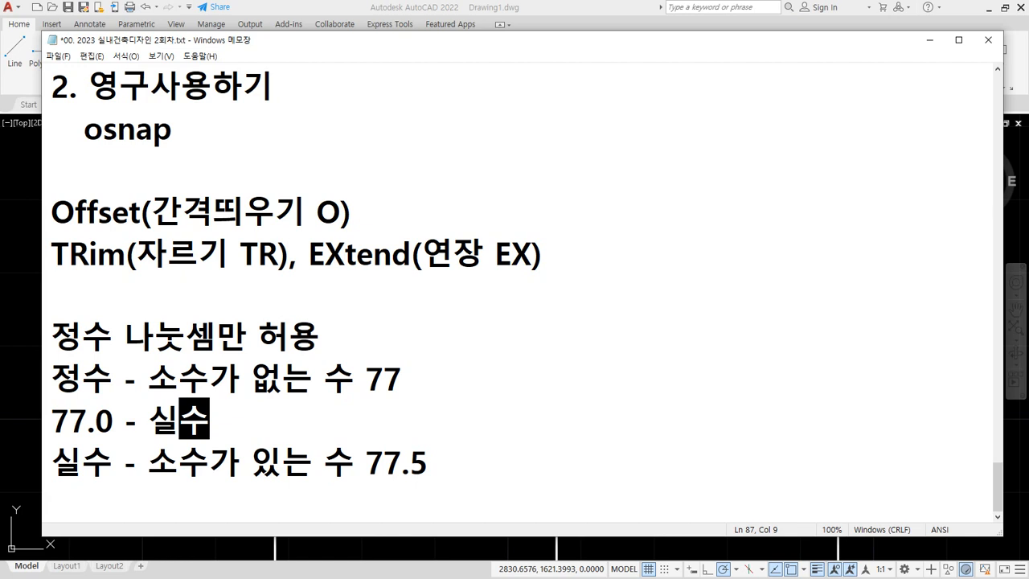
pyautogui.write('- ')
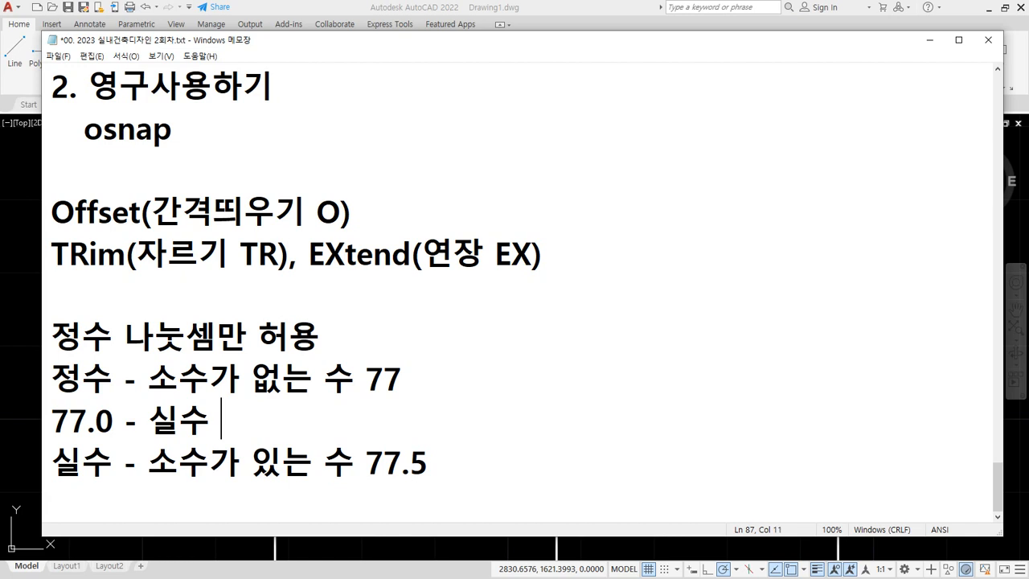
pyautogui.write('77')
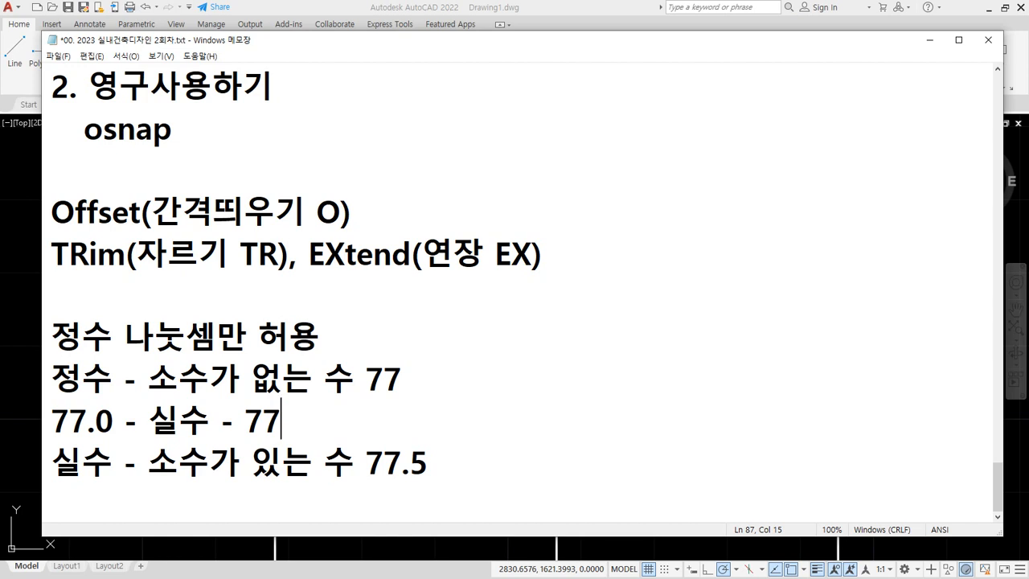
pyautogui.write('.0')
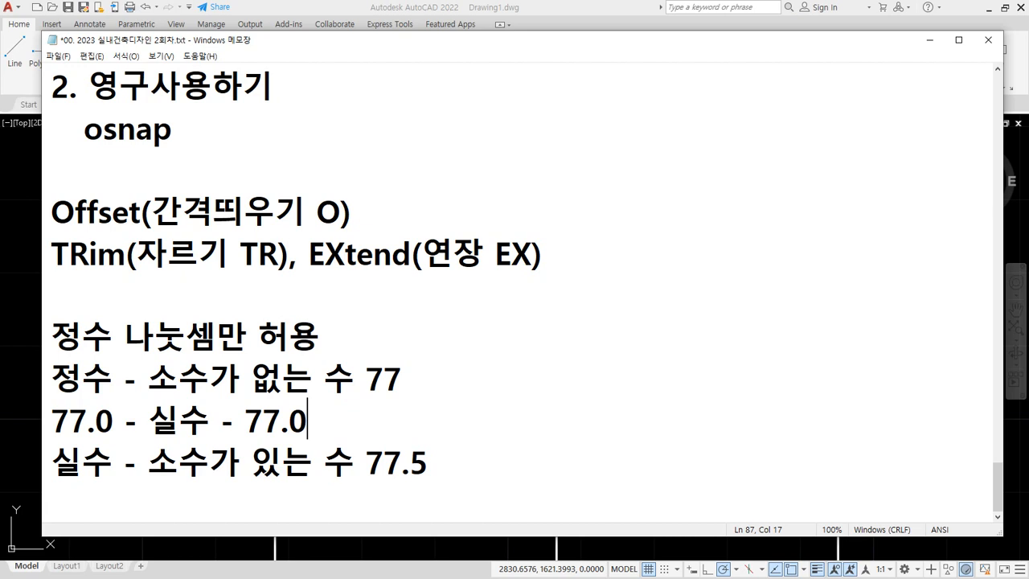
# Insert the number sequence "1,2,3,4,5,6,7,8,9,10" on a new line below the 77.0 line.
pyautogui.press('Return')
pyautogui.write('1')
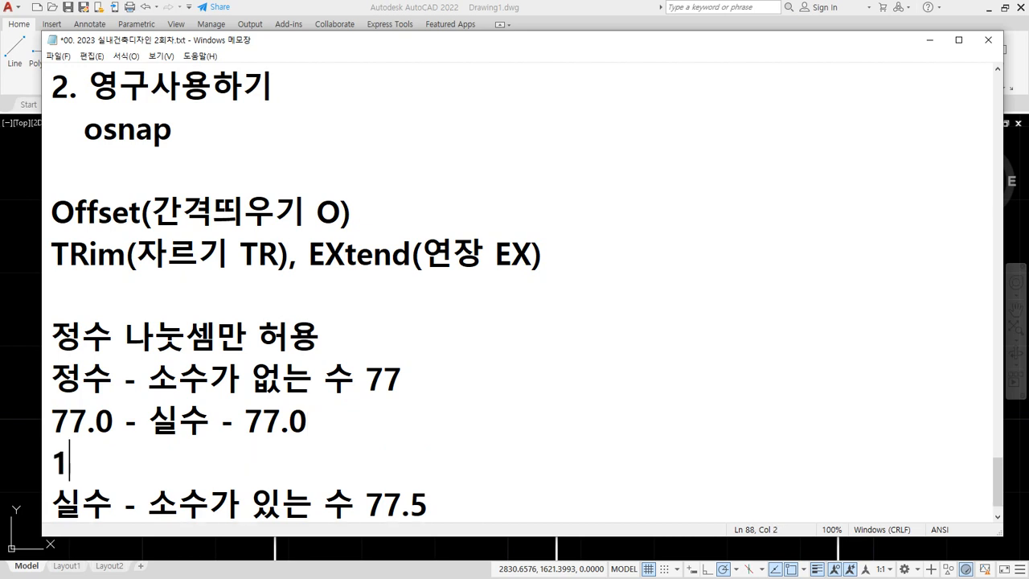
pyautogui.write(',2,3,4')
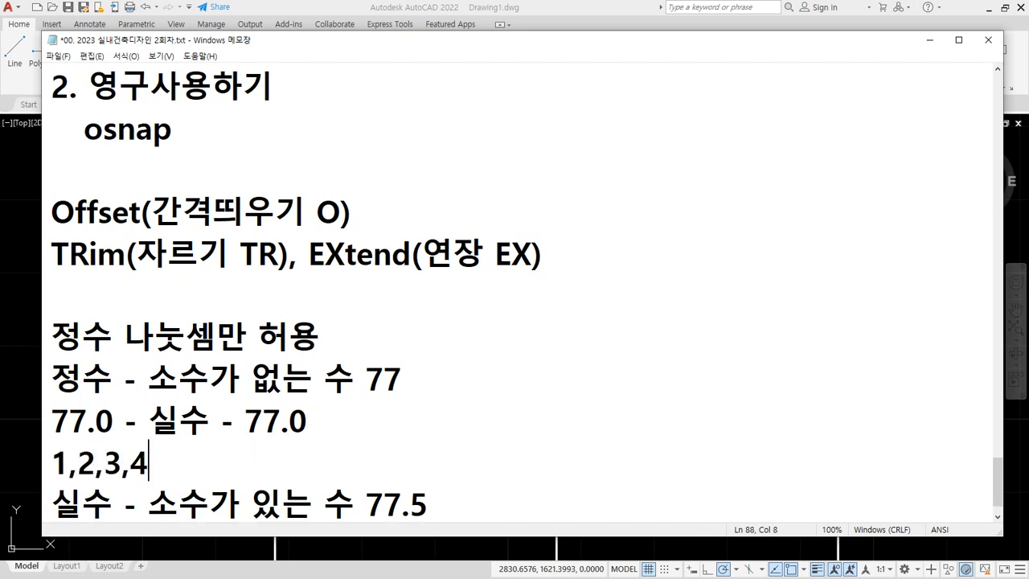
pyautogui.write(',5,6,7,8,9,10')
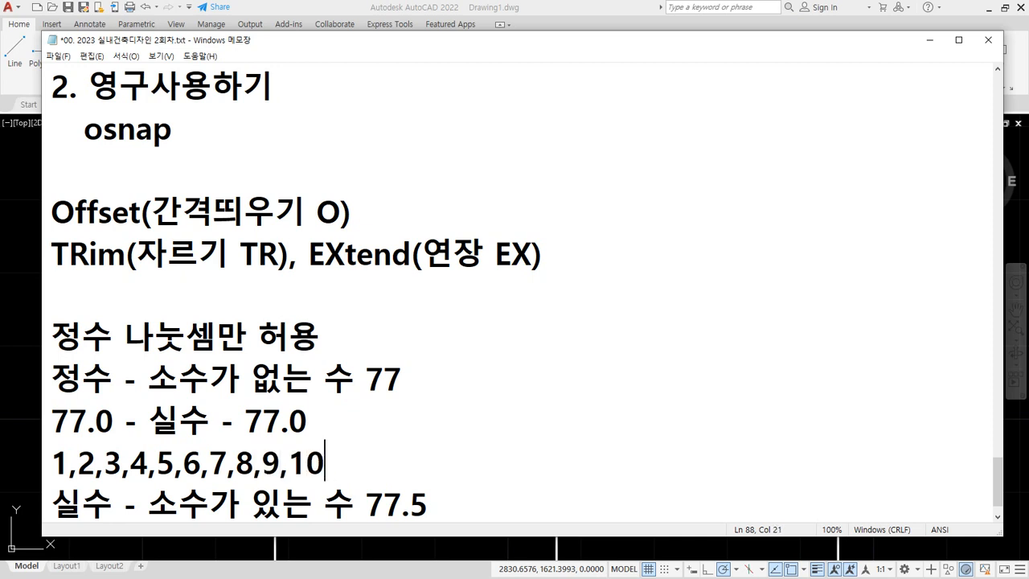
# Add the sequence "0,1,2,3,4,5,6,7,8,9" on a new line below the 1-to-10 sequence, removing any doubled commas.
pyautogui.press('Return')
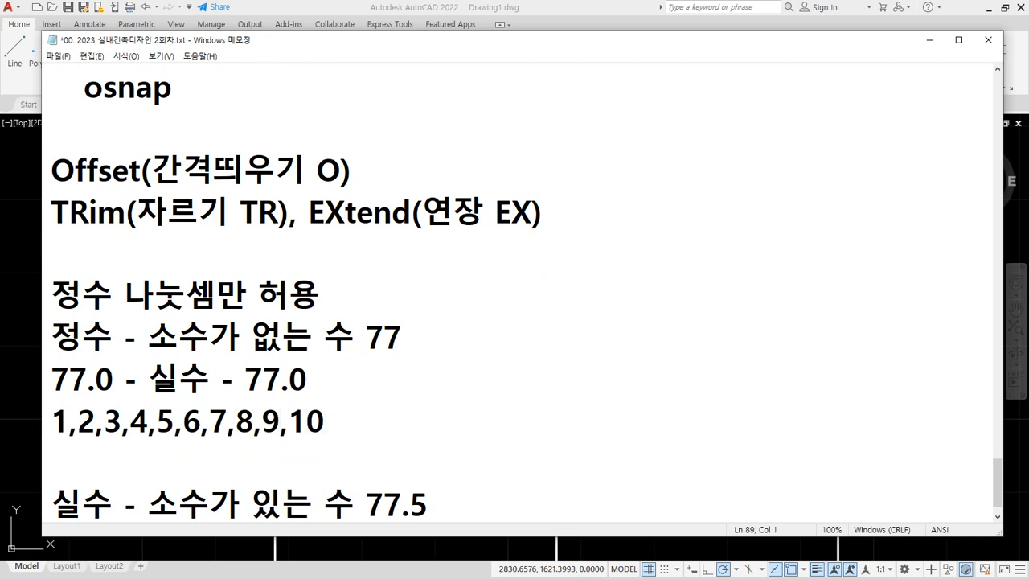
pyautogui.write('0,,1,2')
pyautogui.press('Left')
pyautogui.press('Left')
pyautogui.press('Left')
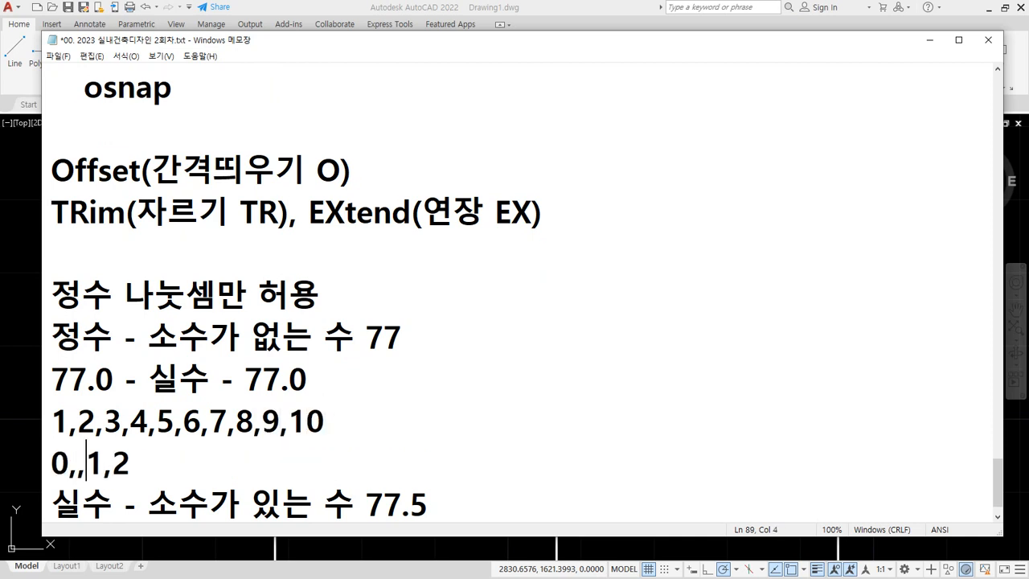
pyautogui.press('BackSpace')
pyautogui.press('End')
pyautogui.write(',')
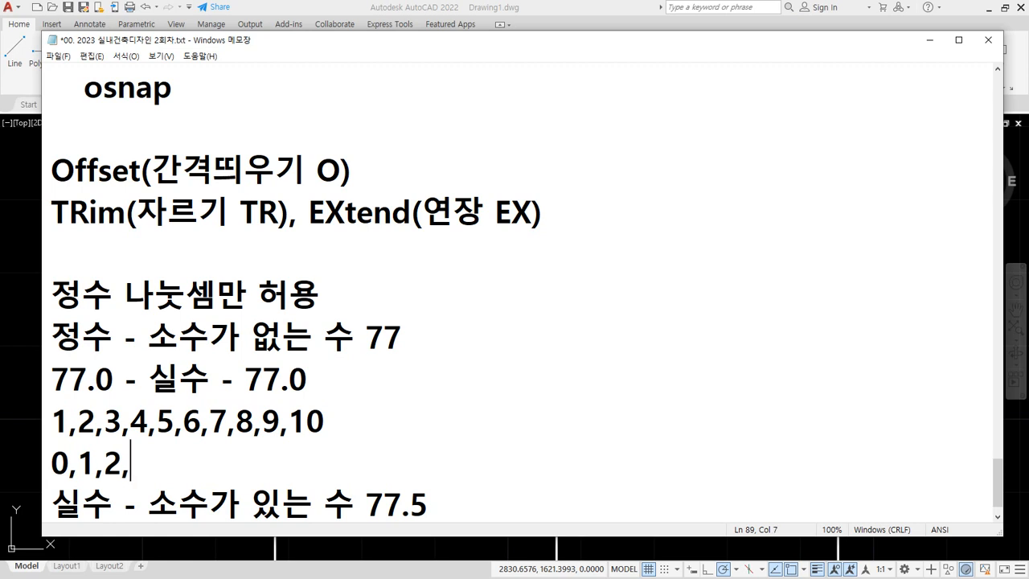
pyautogui.write('3,4,5,6,7,')
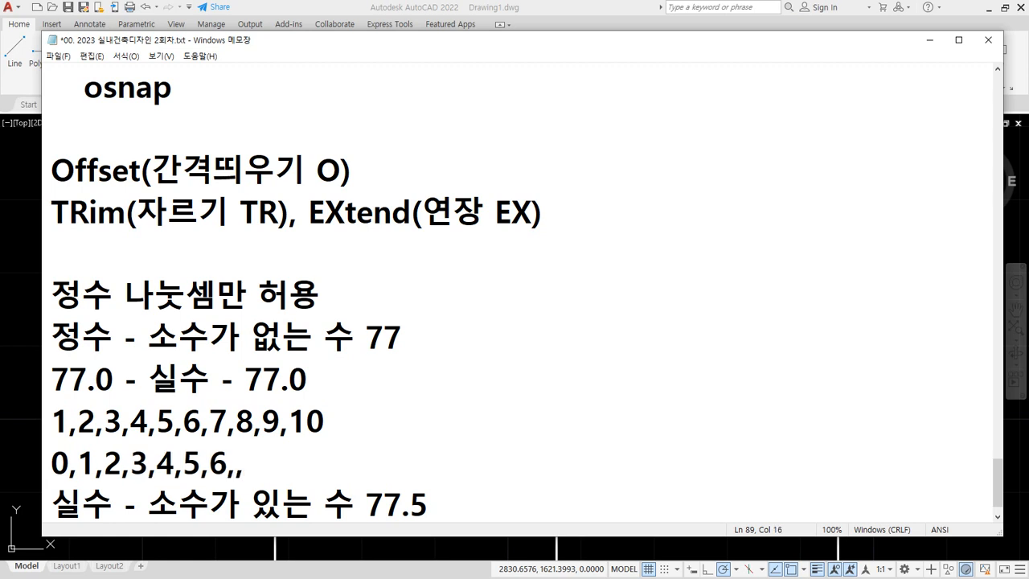
pyautogui.press('BackSpace')
pyautogui.write('7,8,9')
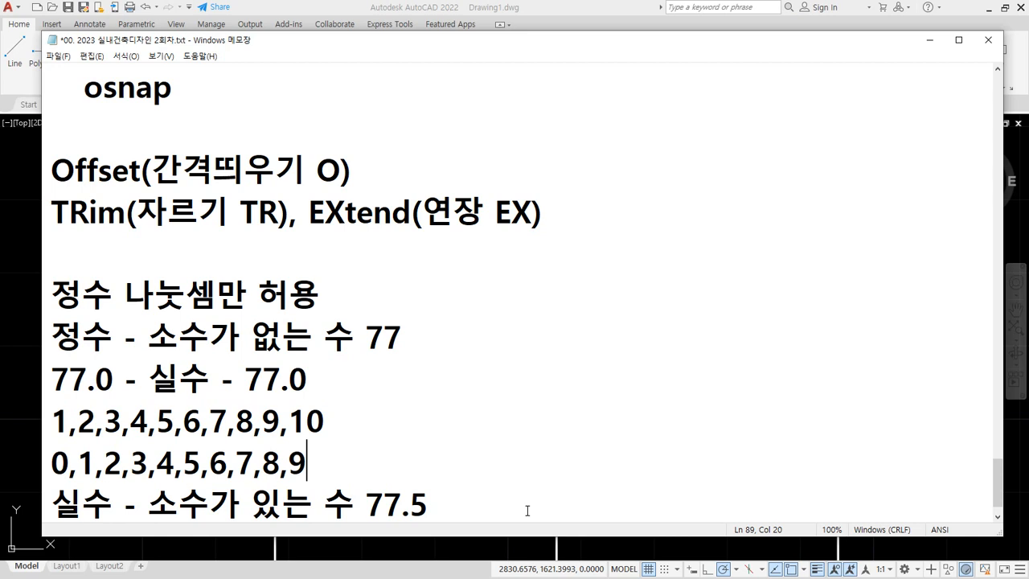
# Highlight the 77.5 example in the 실수 line and the rule line "정수 나눗셈만 허용" for review.
pyautogui.scroll(-1, 521, 510)
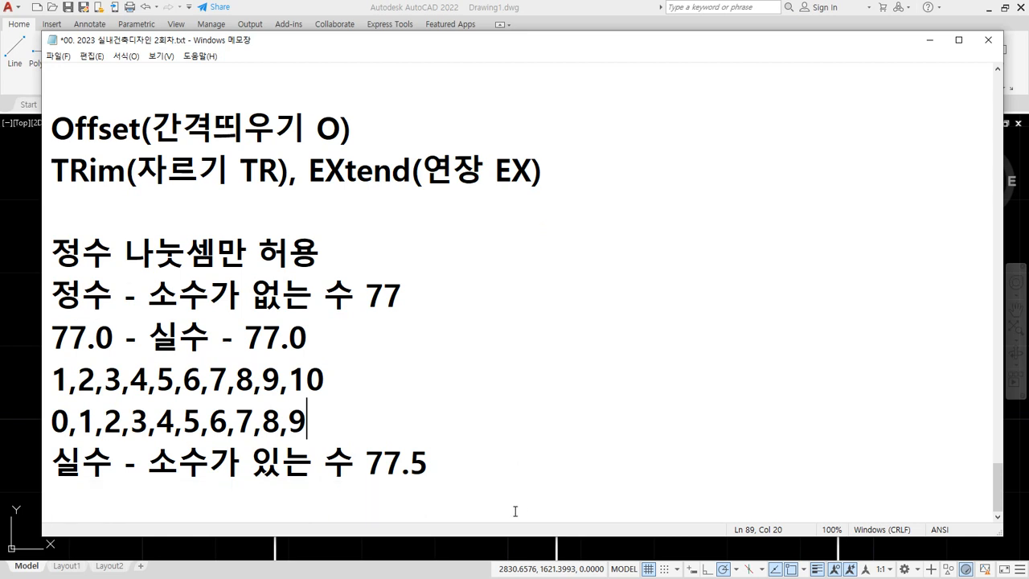
pyautogui.click(426, 466)
pyautogui.moveTo(426, 467); pyautogui.dragTo(346, 475)
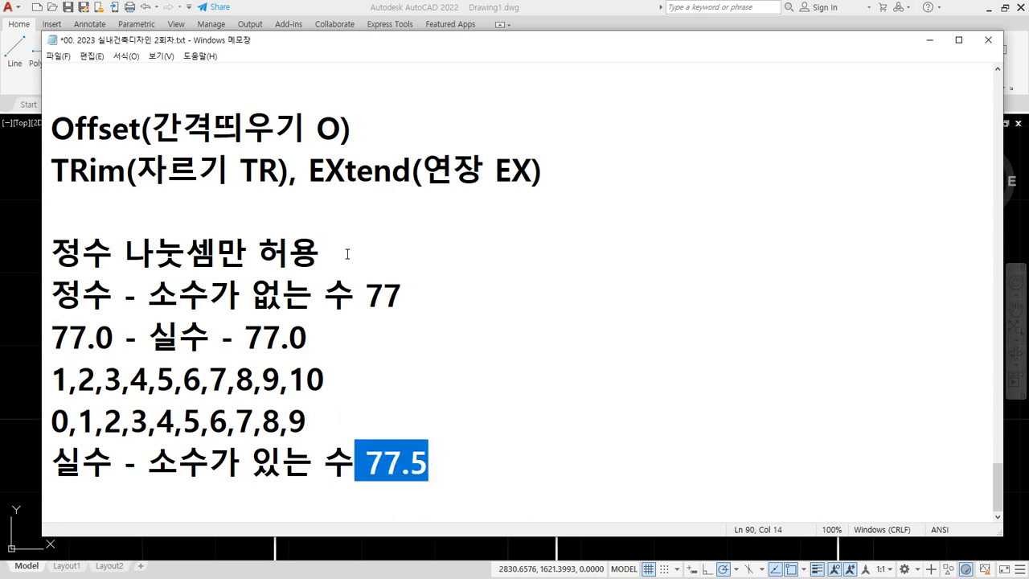
pyautogui.moveTo(347, 254); pyautogui.dragTo(26, 261)
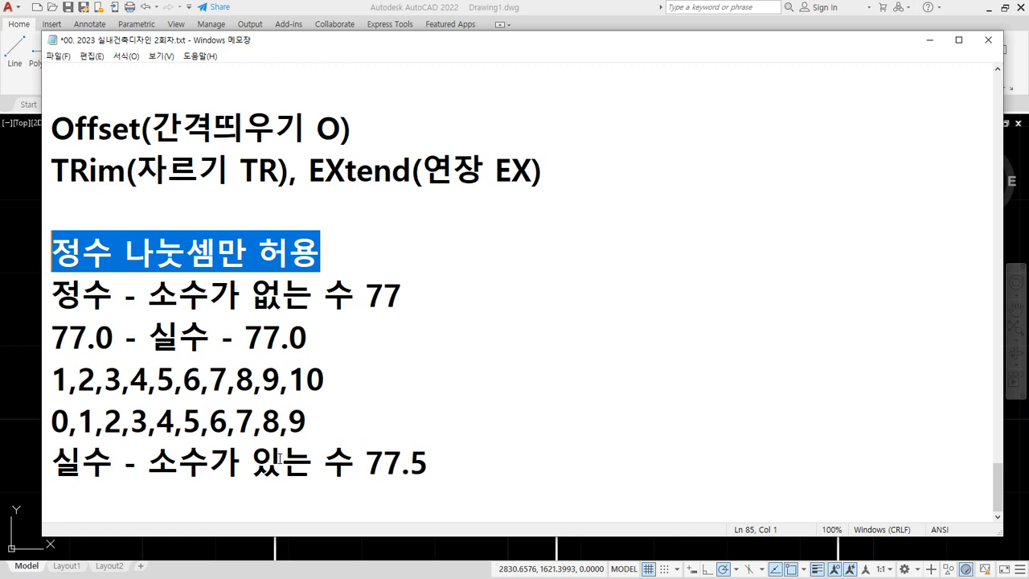
# Highlight the 77.5 example, switch to AutoCAD, and draw a circle of radius 775/20 above and between the two nearby circles.
pyautogui.moveTo(366, 459); pyautogui.dragTo(504, 456)
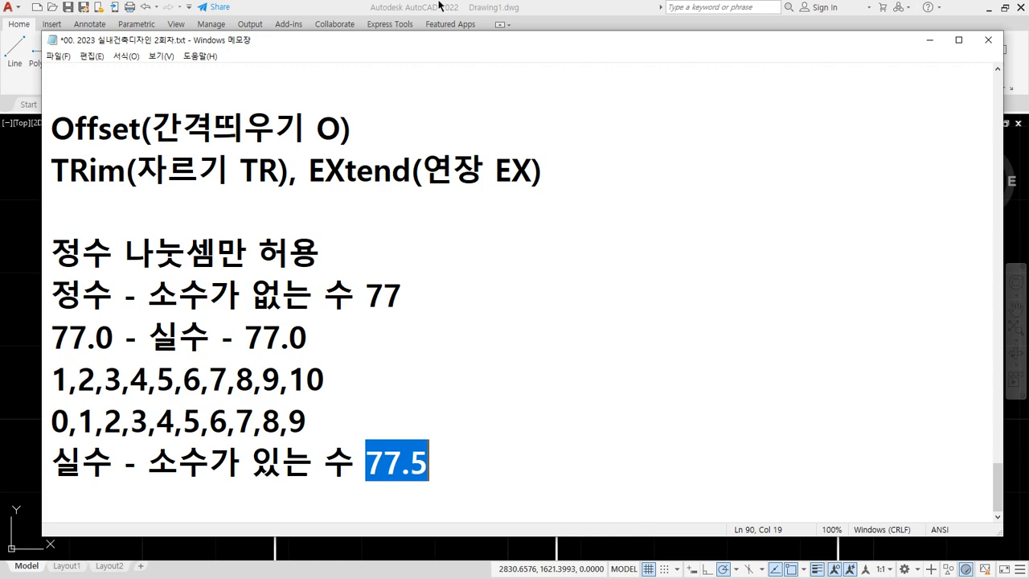
pyautogui.hotkey('alt', 'Tab')
pyautogui.scroll(-4, 507, 292)
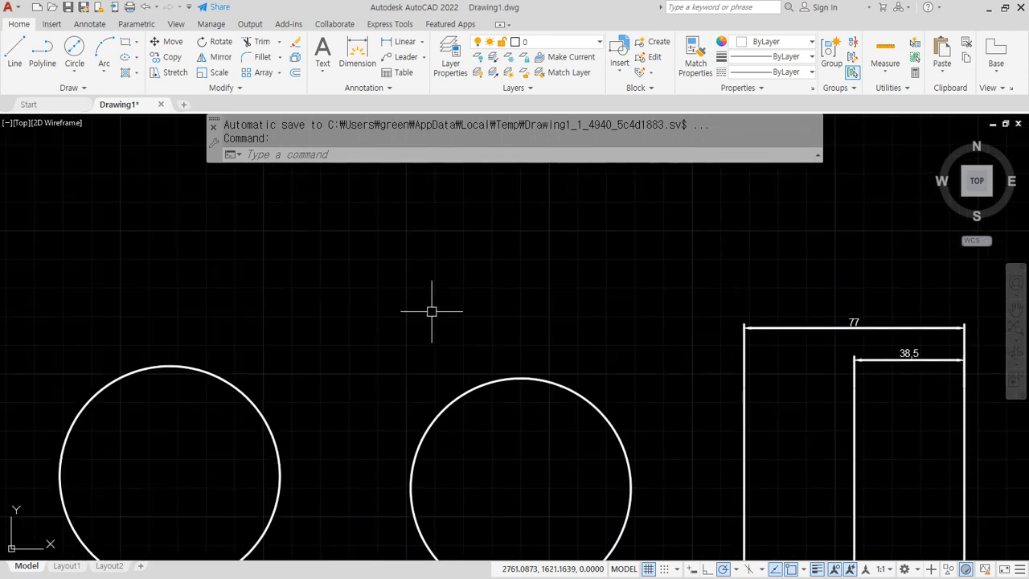
pyautogui.write('c')
pyautogui.press('Return')
pyautogui.click(371, 314)
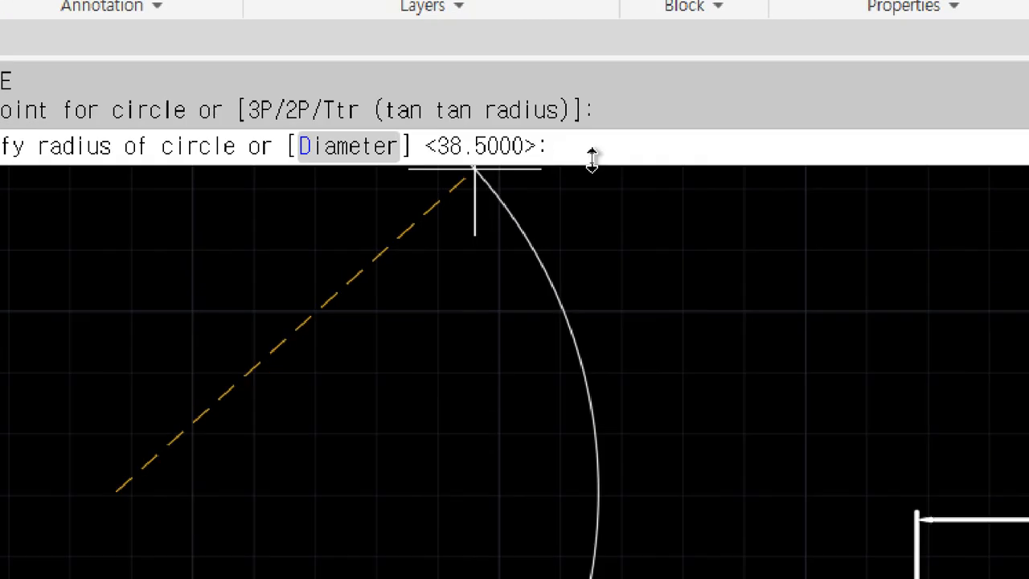
pyautogui.write('77')
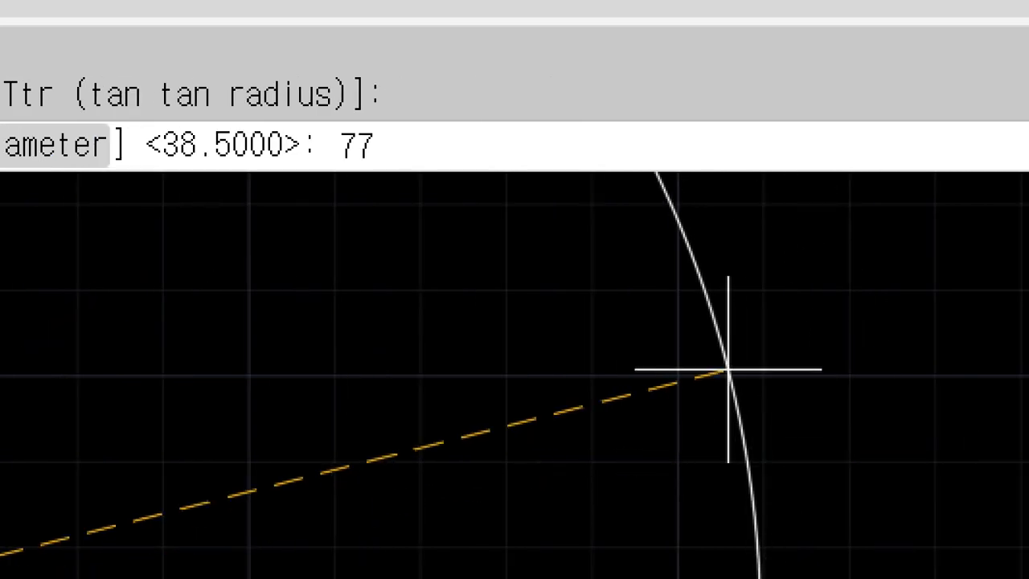
pyautogui.write('5/20')
pyautogui.press('Return')
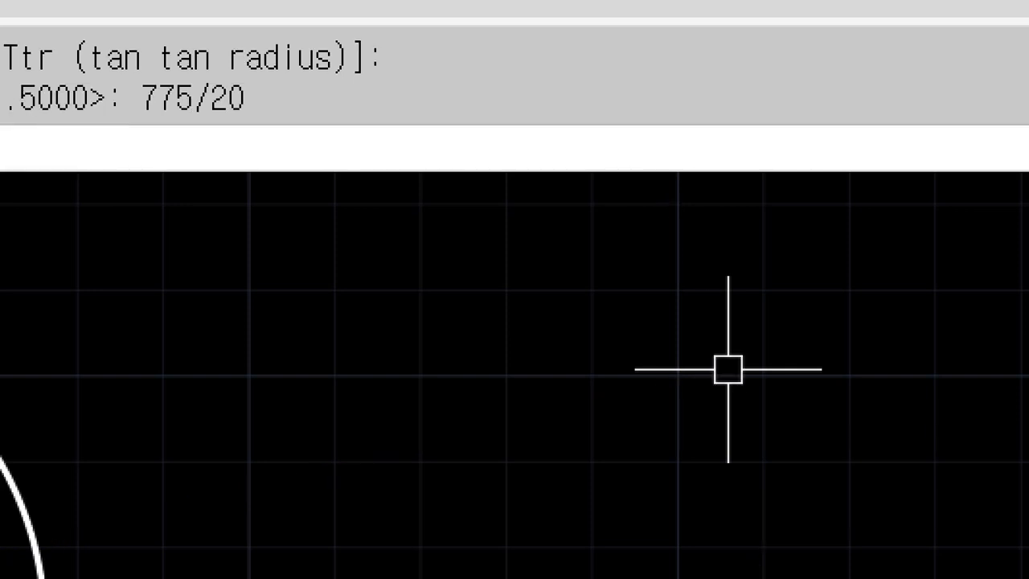
# Add a diameter dimension to the new upper circle, placed just inside its edge, and check its text up close.
pyautogui.scroll(-5, 223, 420)
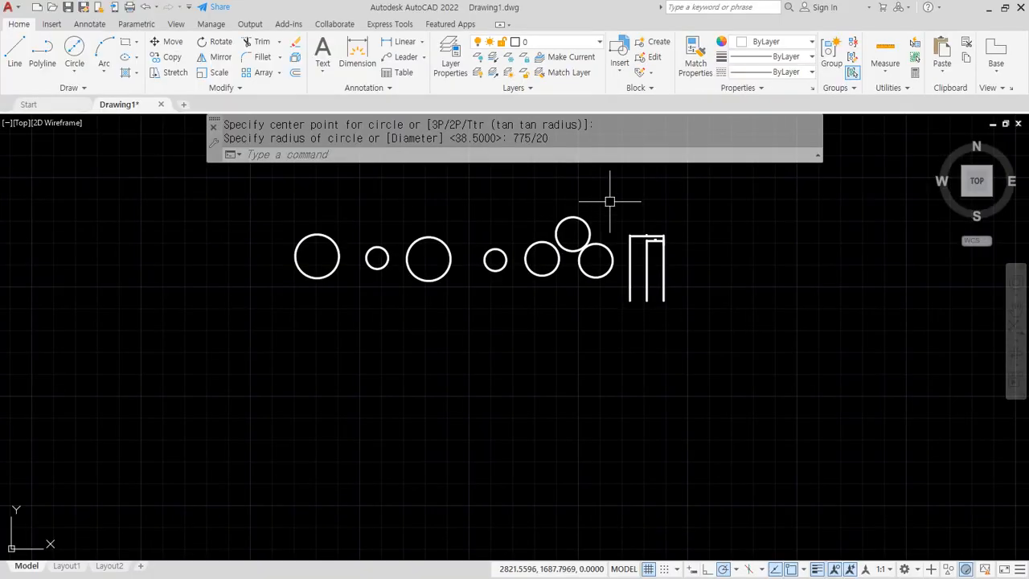
pyautogui.scroll(5, 607, 201)
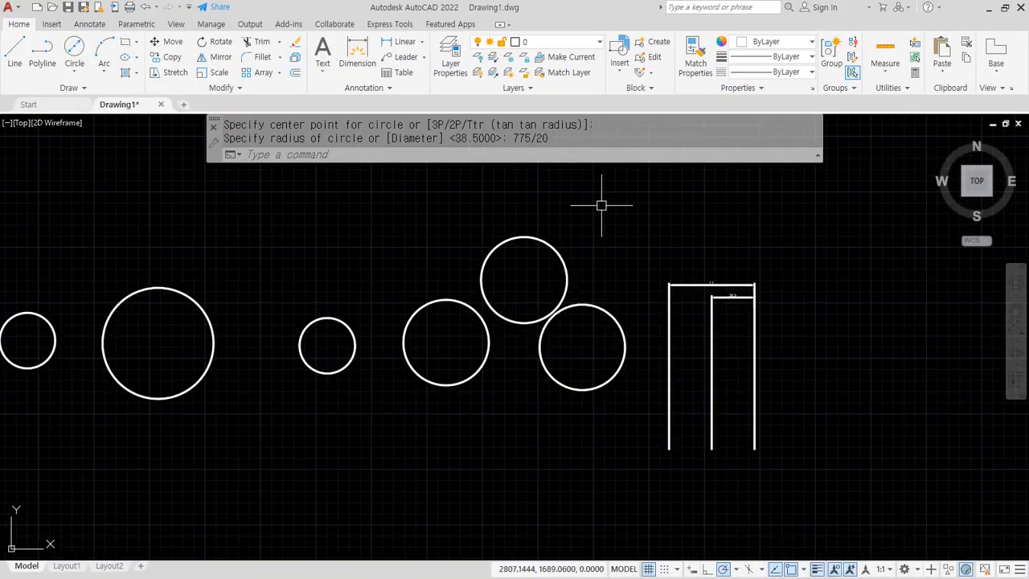
pyautogui.click(424, 46)
pyautogui.click(427, 193)
pyautogui.click(449, 302)
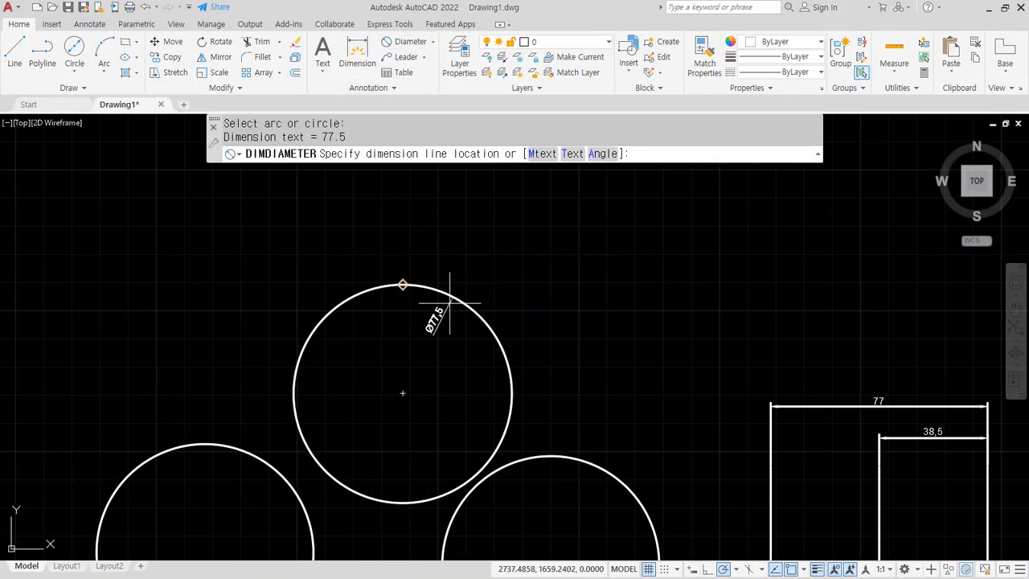
pyautogui.click(447, 304)
pyautogui.scroll(5, 429, 342)
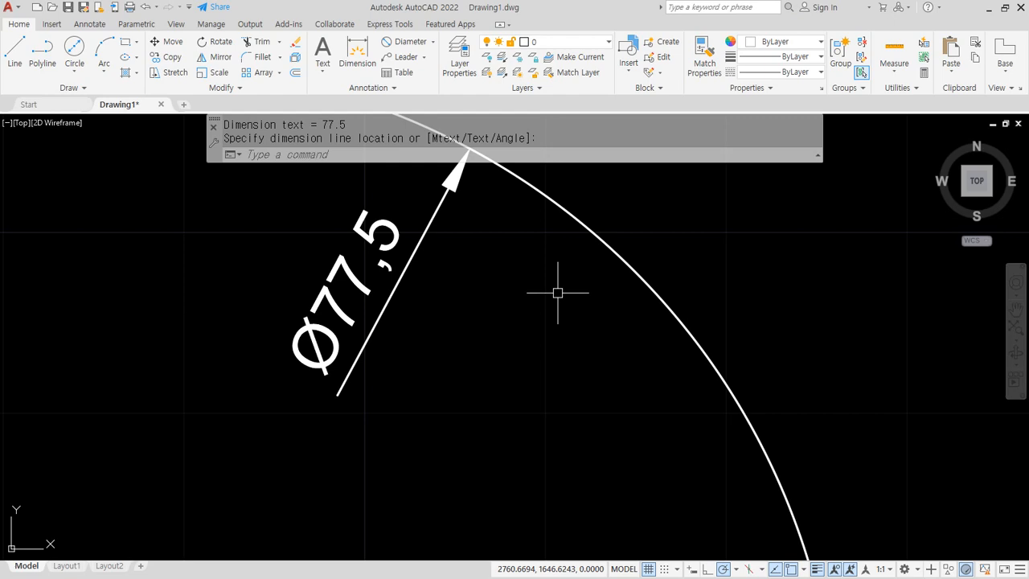
pyautogui.scroll(-6, 319, 245)
# Switch to the Notepad notes and review the OSNAP section, highlighting 보조명령어 and the line snaps END and MID.
pyautogui.hotkey('alt', 'Tab')
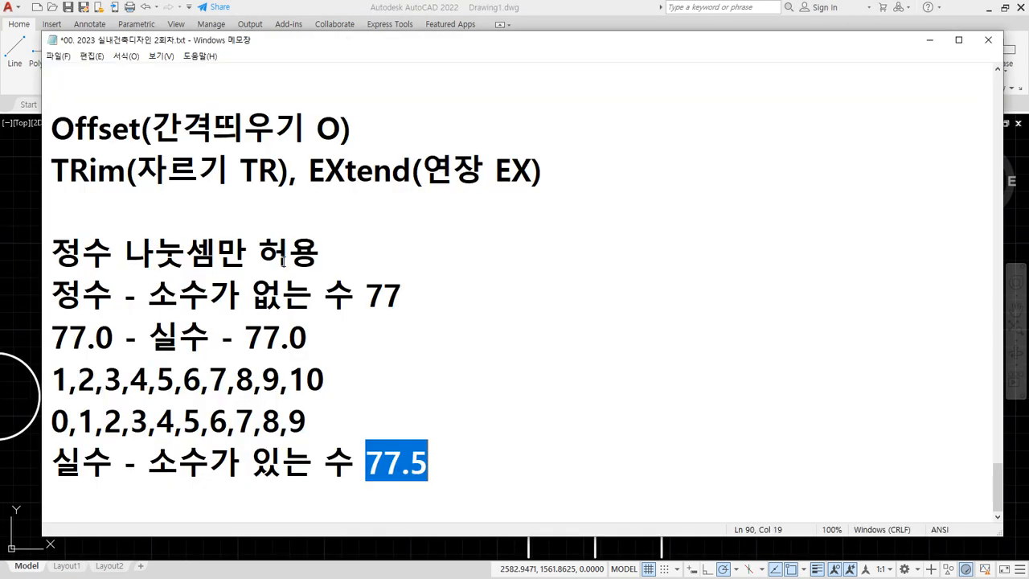
pyautogui.scroll(4, 283, 259)
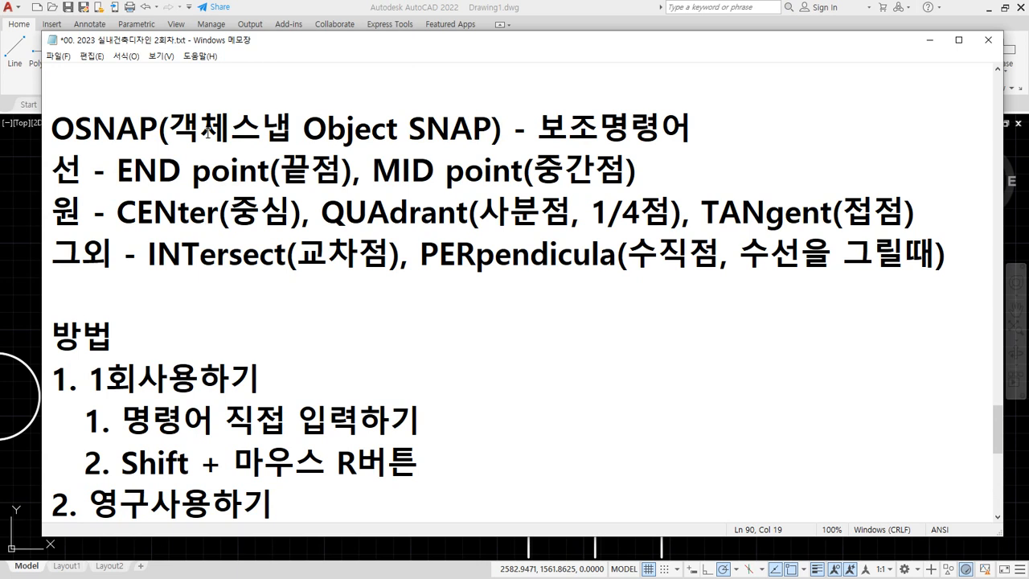
pyautogui.moveTo(182, 171); pyautogui.dragTo(118, 172)
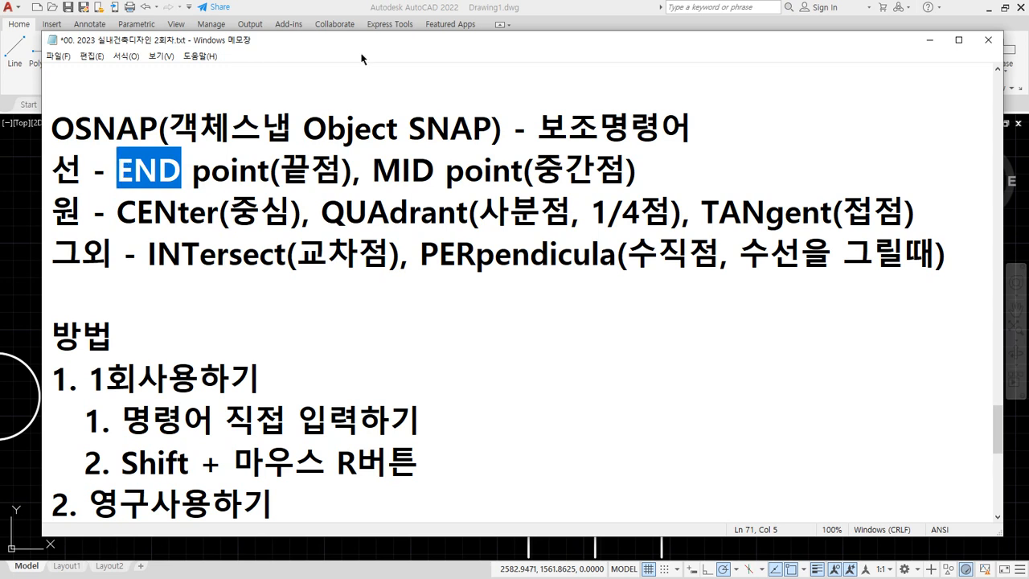
pyautogui.click(546, 126)
pyautogui.moveTo(546, 127); pyautogui.dragTo(717, 126)
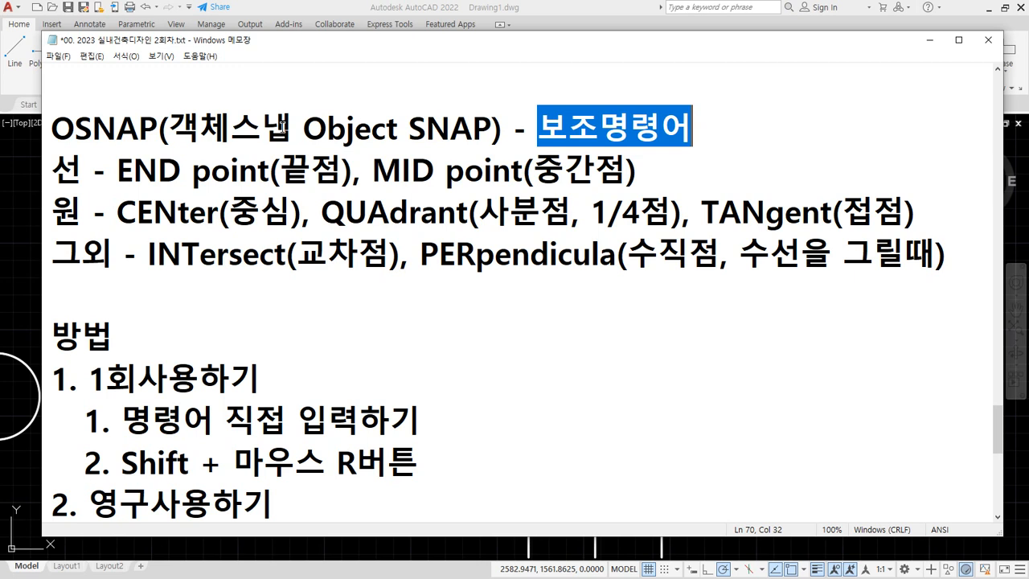
pyautogui.moveTo(184, 171); pyautogui.dragTo(114, 176)
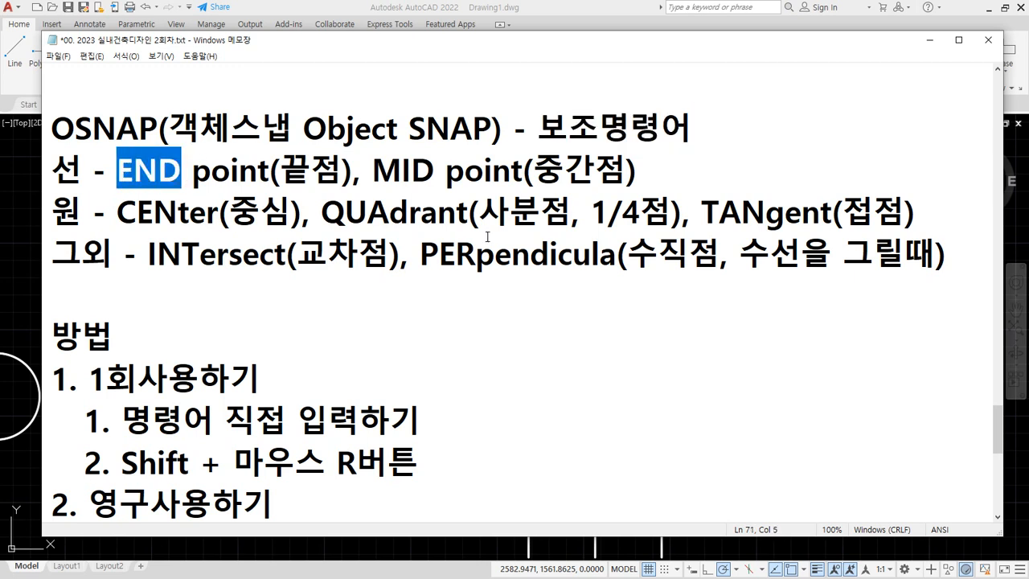
pyautogui.moveTo(435, 172); pyautogui.dragTo(372, 175)
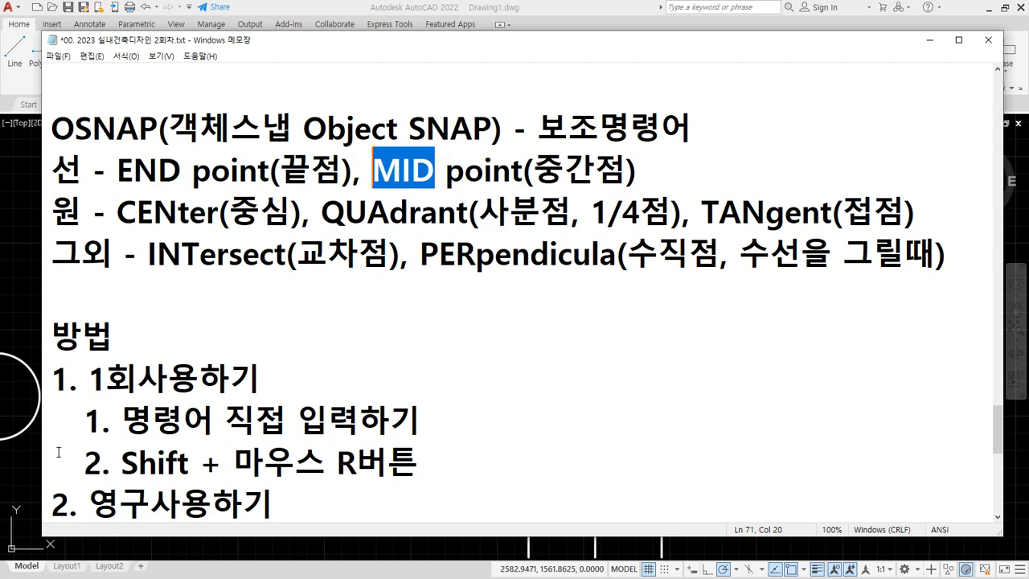
pyautogui.click(83, 179)
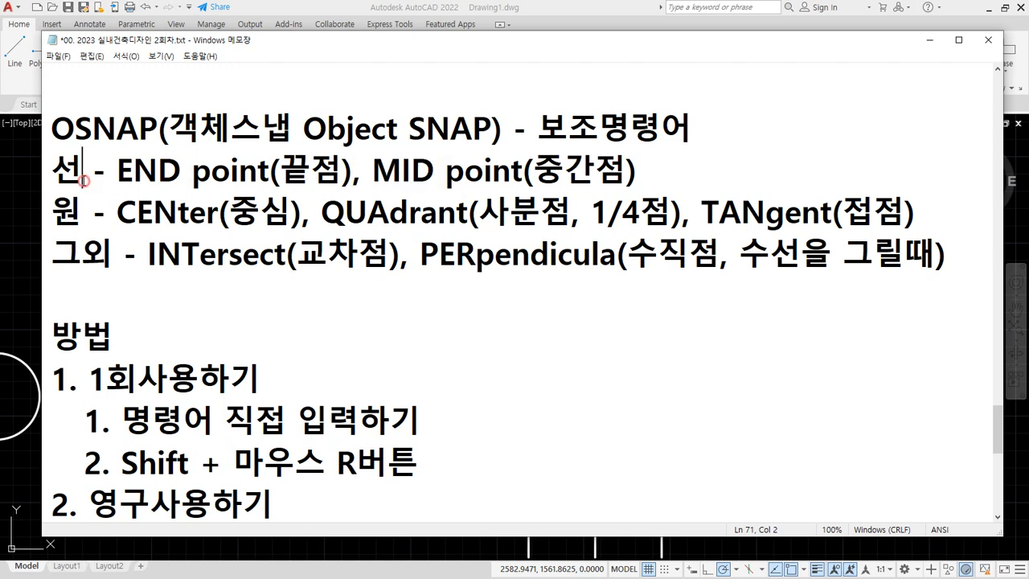
pyautogui.doubleClick(133, 170)
pyautogui.doubleClick(402, 169)
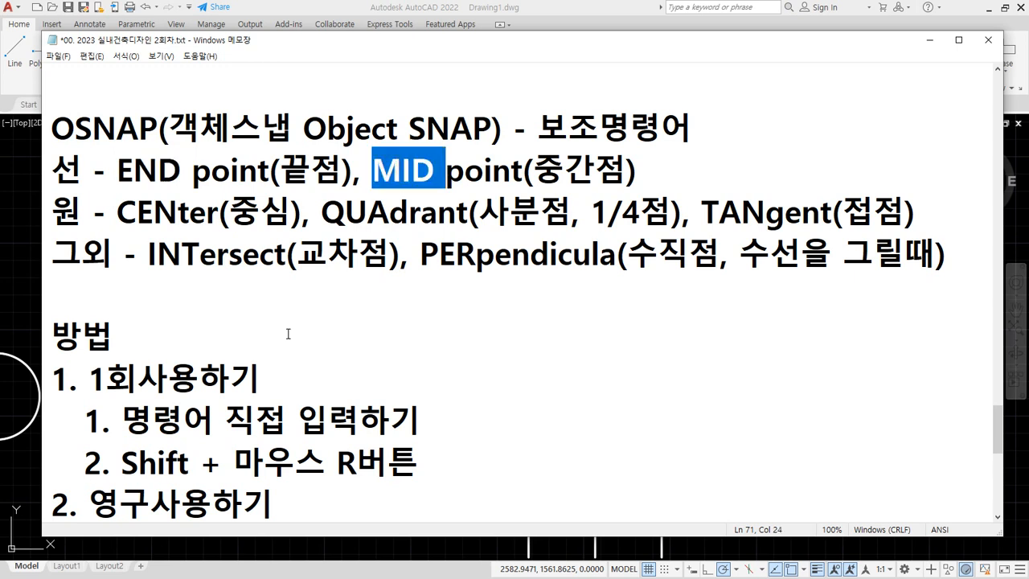
# Highlight INTersect in the 그외 line and compare it with the 중간점 entry in the 선 line.
pyautogui.doubleClick(152, 256)
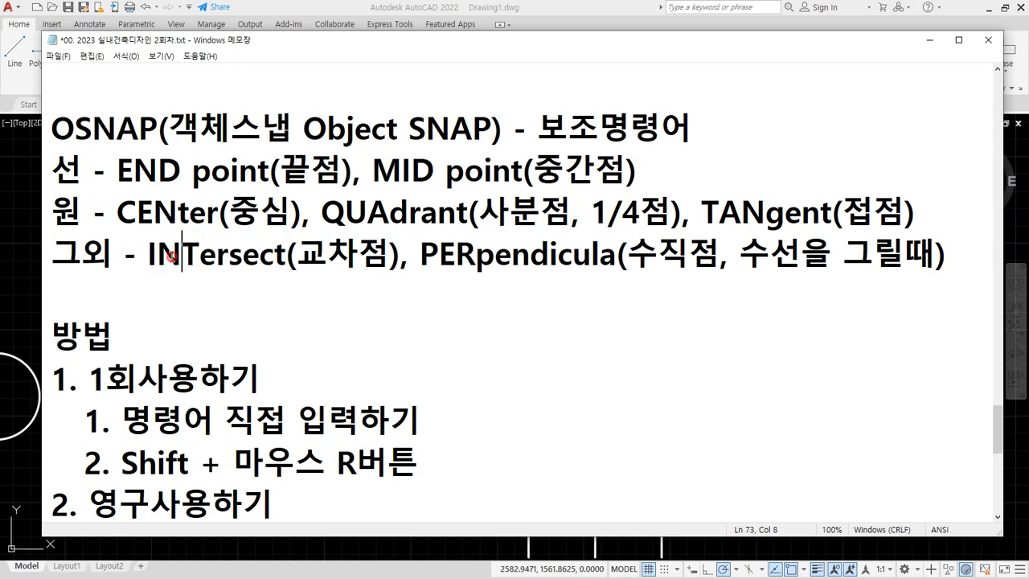
pyautogui.doubleClick(171, 256)
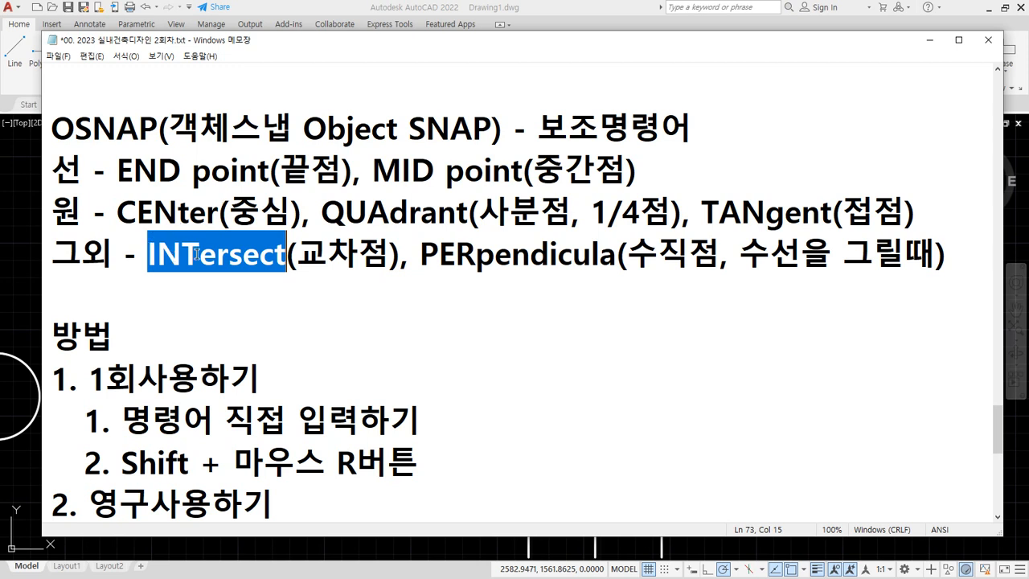
pyautogui.doubleClick(196, 254)
pyautogui.doubleClick(672, 173)
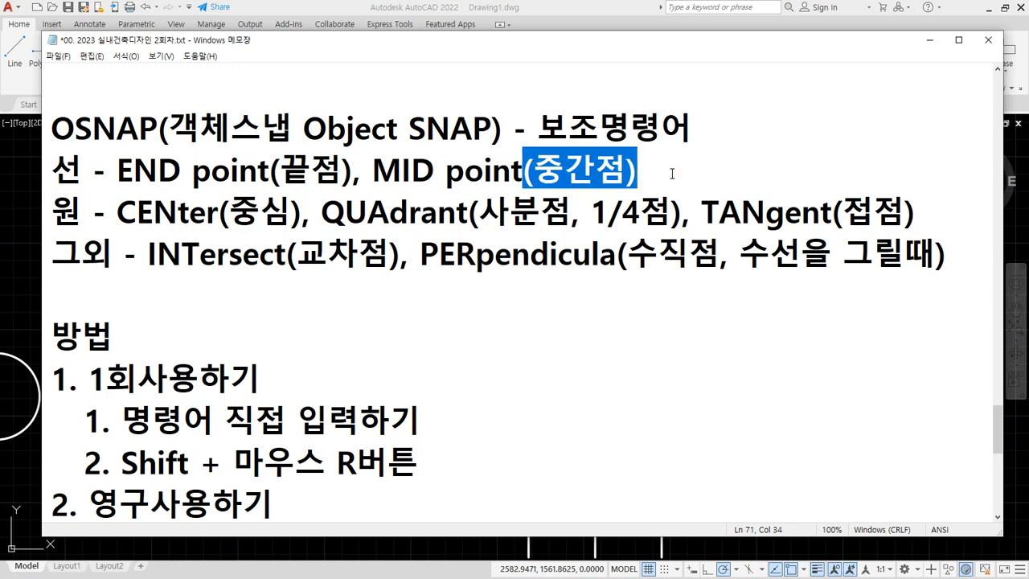
pyautogui.click(779, 195)
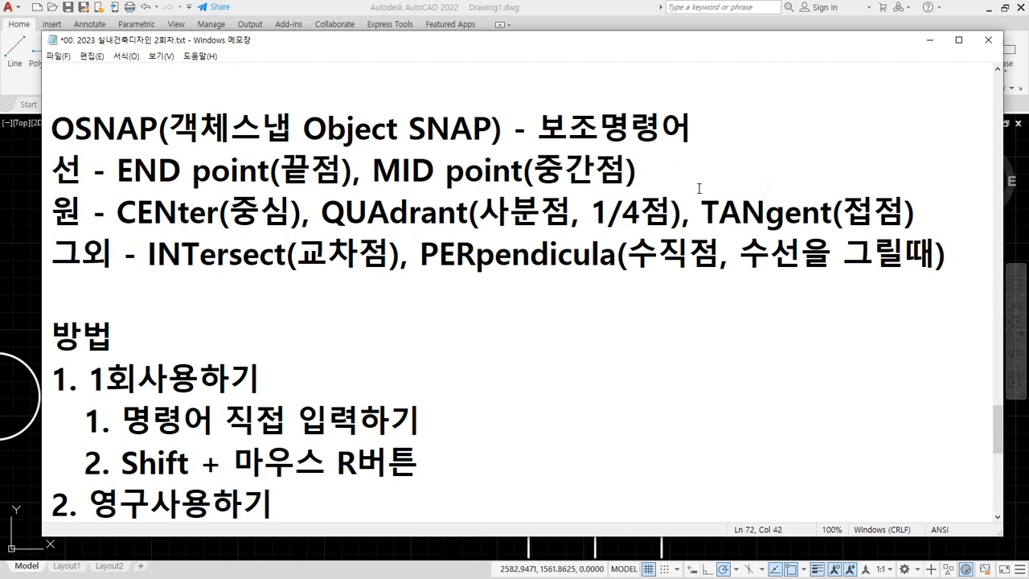
pyautogui.click(201, 254)
pyautogui.doubleClick(201, 253)
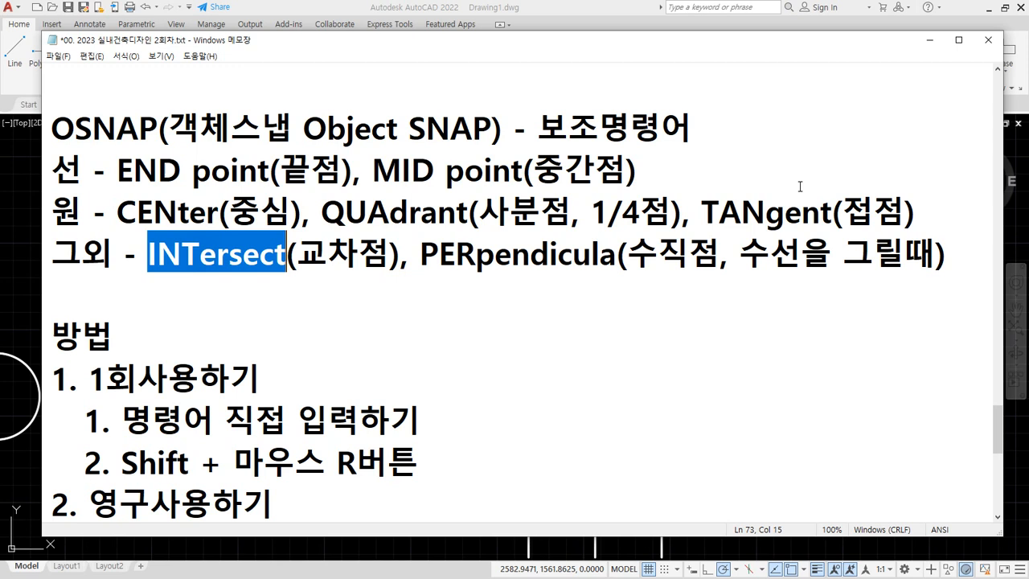
pyautogui.click(648, 170)
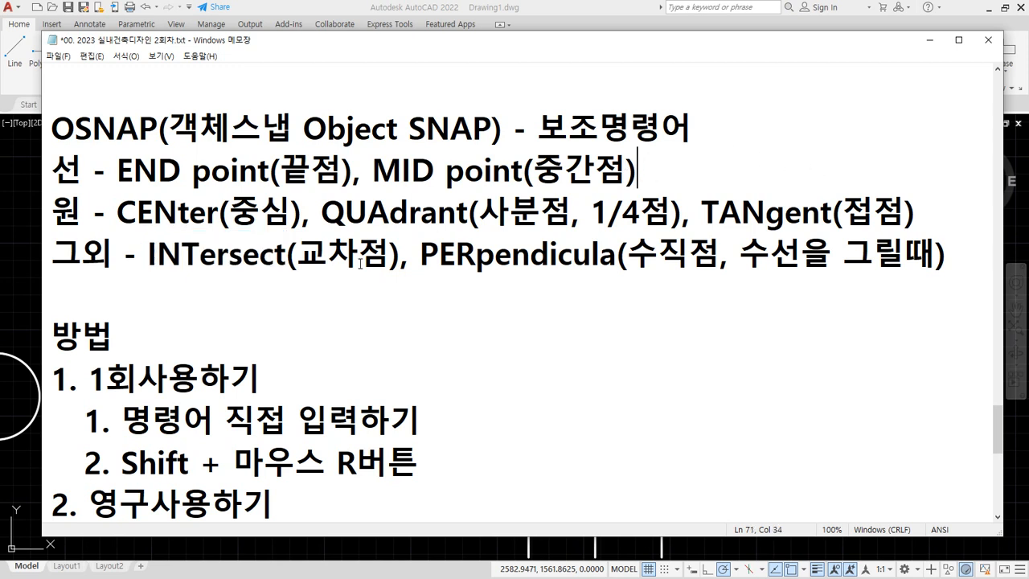
pyautogui.click(199, 256)
# Highlight the circle snaps CENter, QUAdrant and TANgent, followed by INTersect and PERpendicula, for review.
pyautogui.click(138, 214)
pyautogui.doubleClick(136, 214)
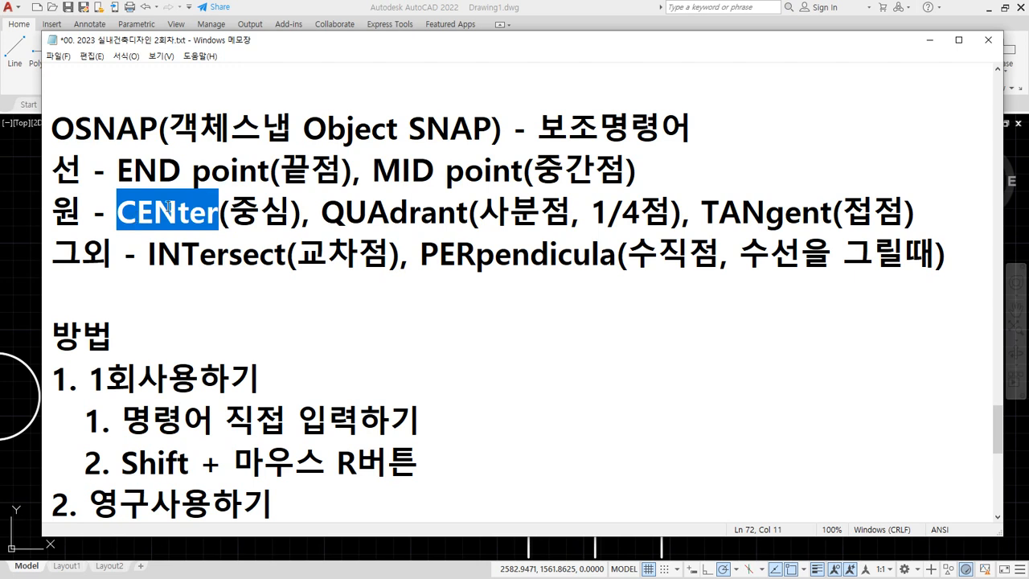
pyautogui.doubleClick(385, 212)
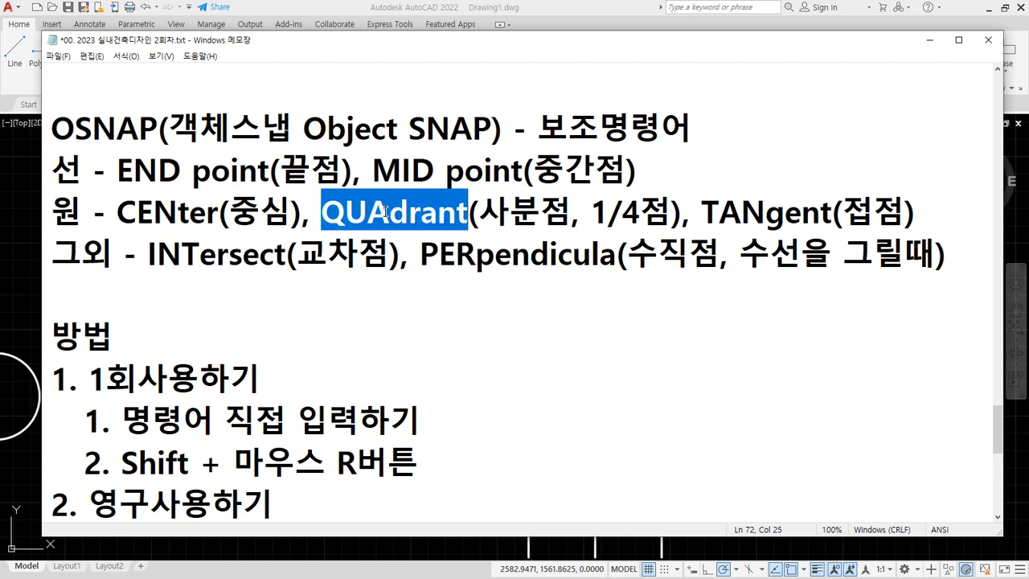
pyautogui.doubleClick(745, 208)
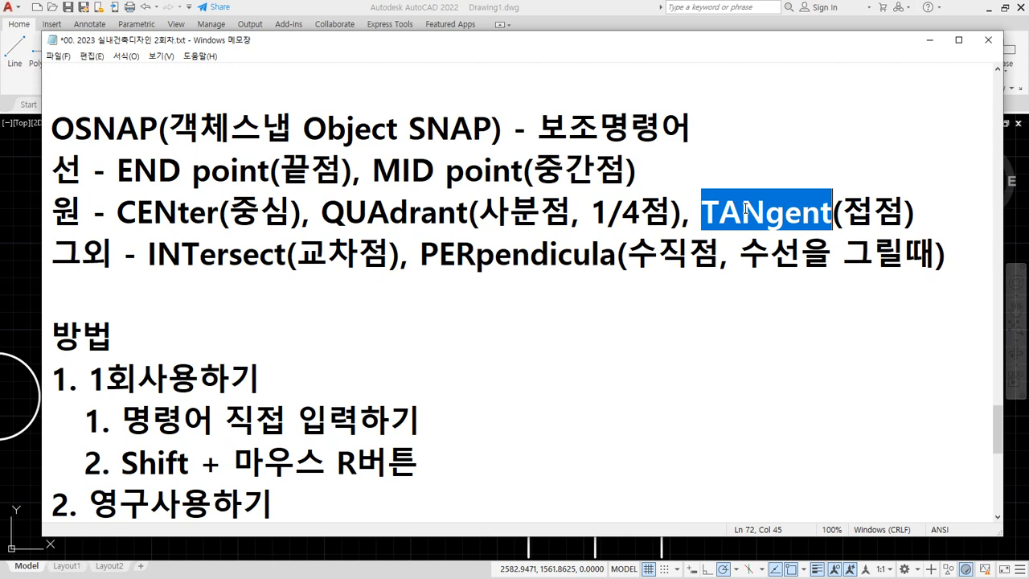
pyautogui.doubleClick(174, 249)
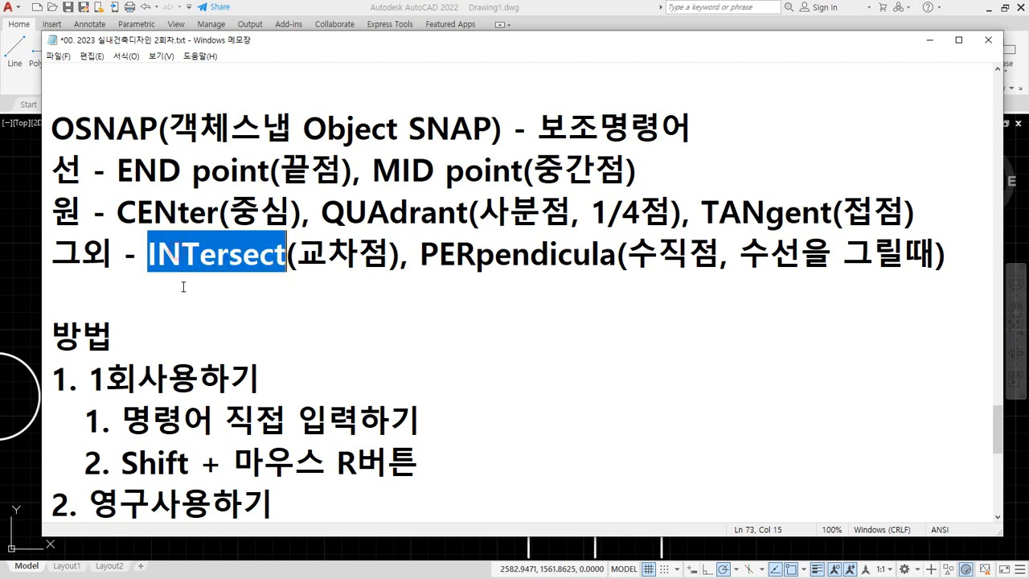
pyautogui.doubleClick(532, 249)
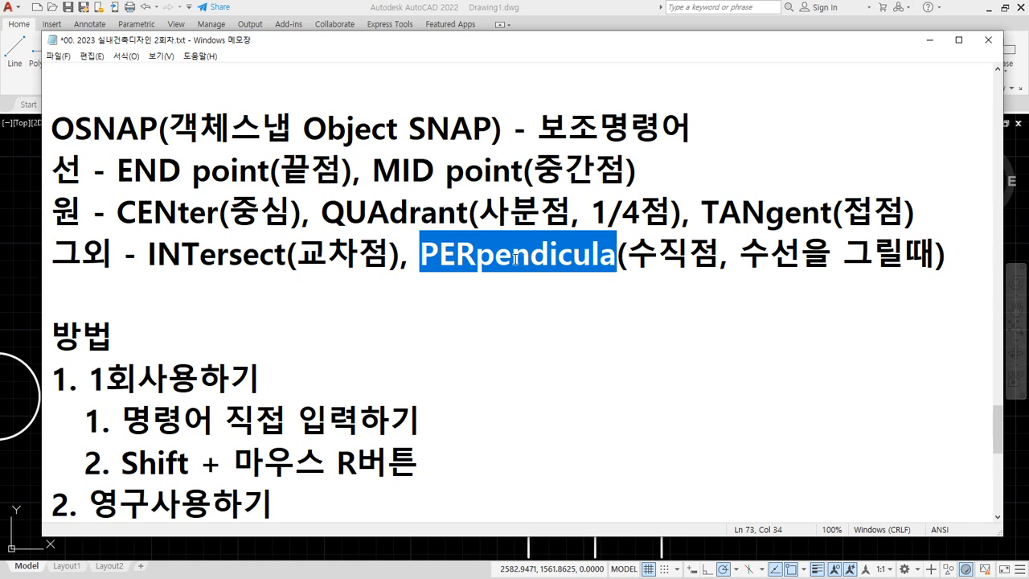
# Review the 방법 section, highlighting 1회사용하기, direct command entry, Shift + 마우스 R버튼, and the osnap command.
pyautogui.scroll(-2, 346, 273)
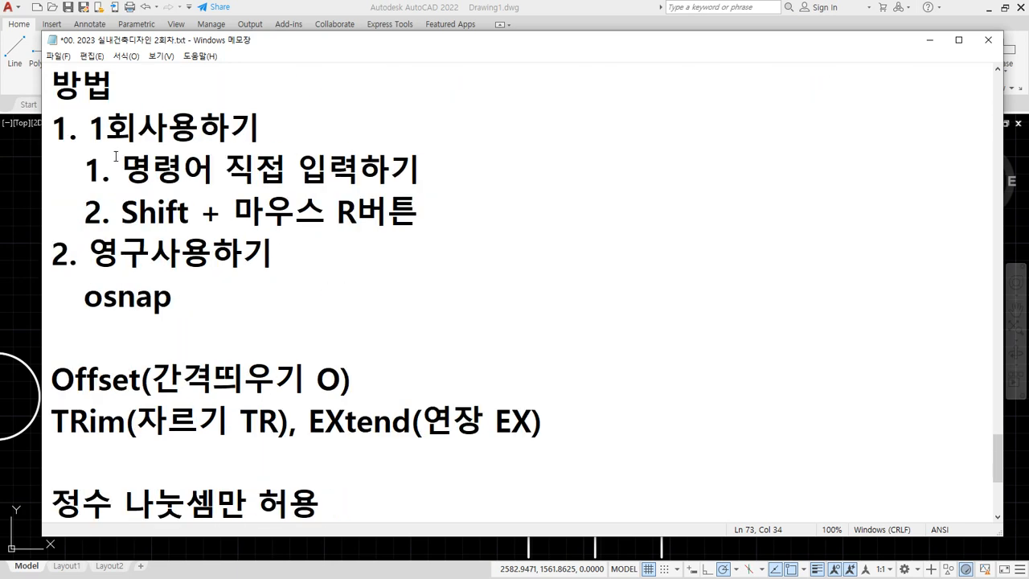
pyautogui.moveTo(84, 129); pyautogui.dragTo(278, 128)
pyautogui.doubleClick(185, 165)
pyautogui.doubleClick(146, 201)
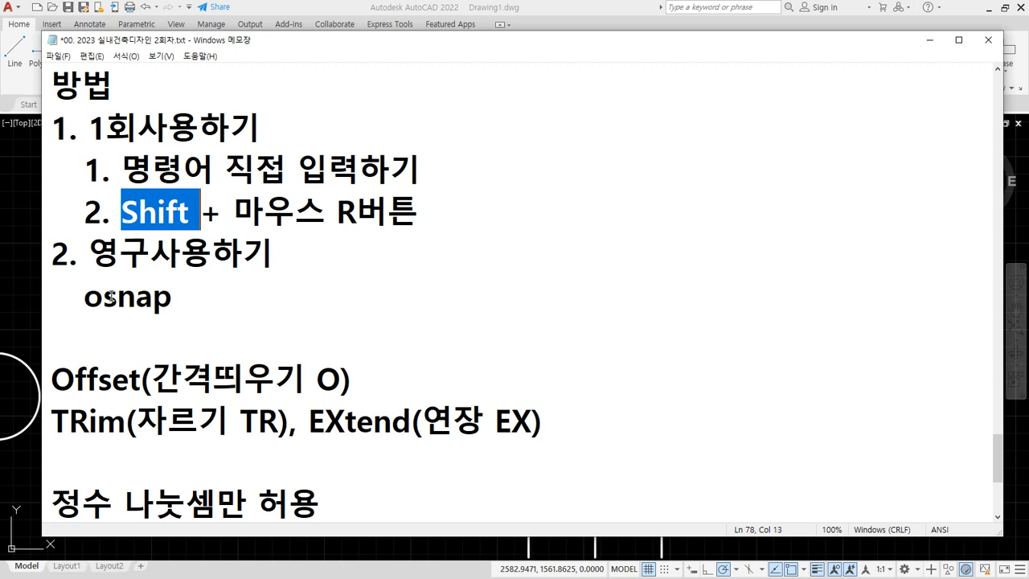
pyautogui.doubleClick(111, 295)
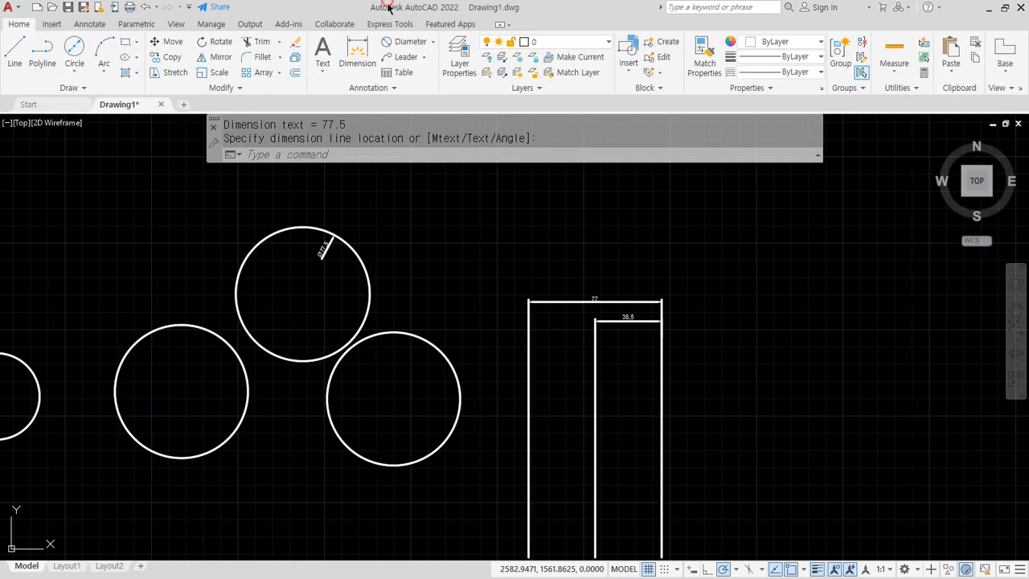
# Switch to AutoCAD, examine the object snap modes through OSNAP, cancel without changes, and open the quick list of snap modes.
pyautogui.click(390, 6)
pyautogui.write('osnap')
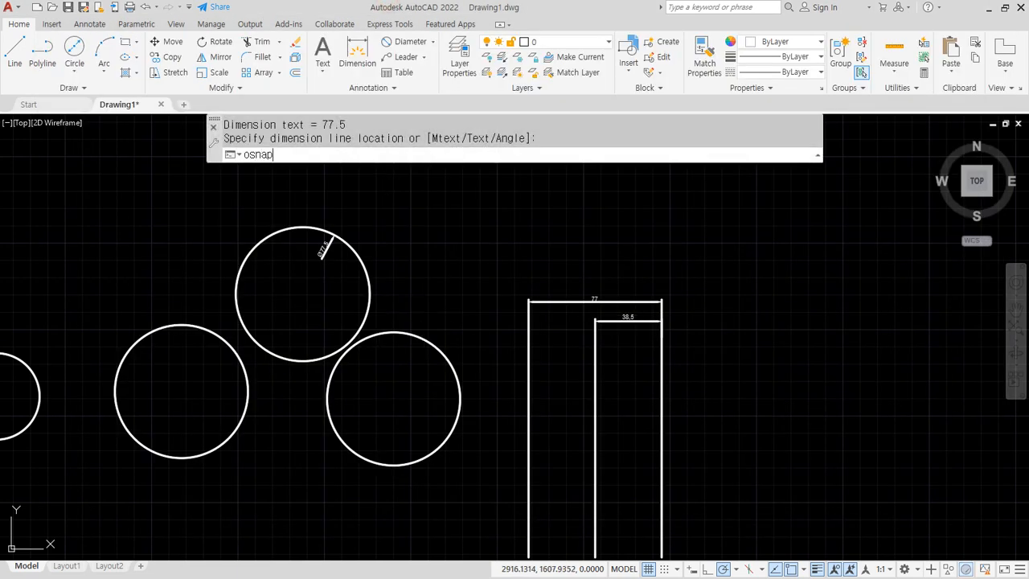
pyautogui.press('Return')
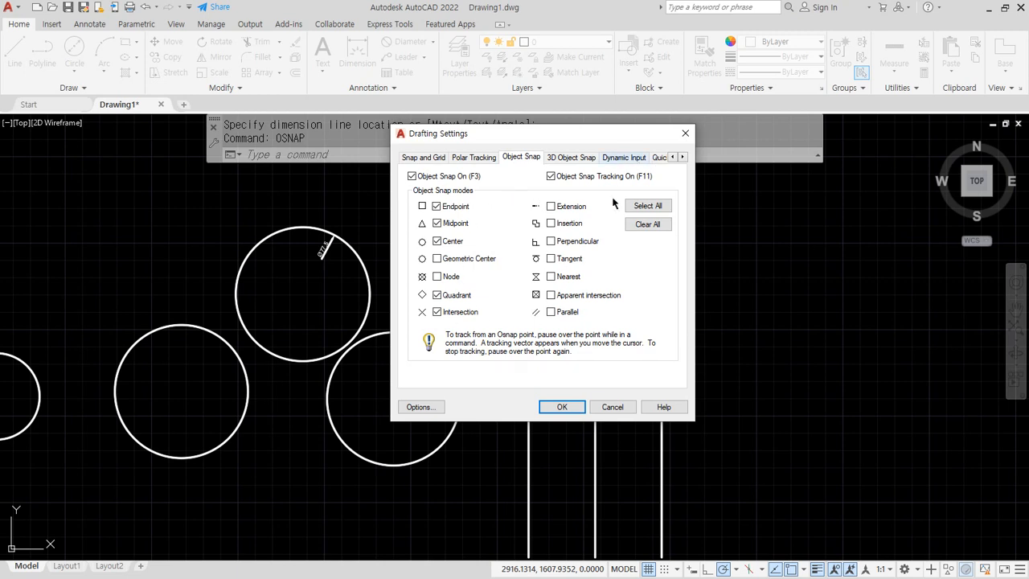
pyautogui.click(612, 407)
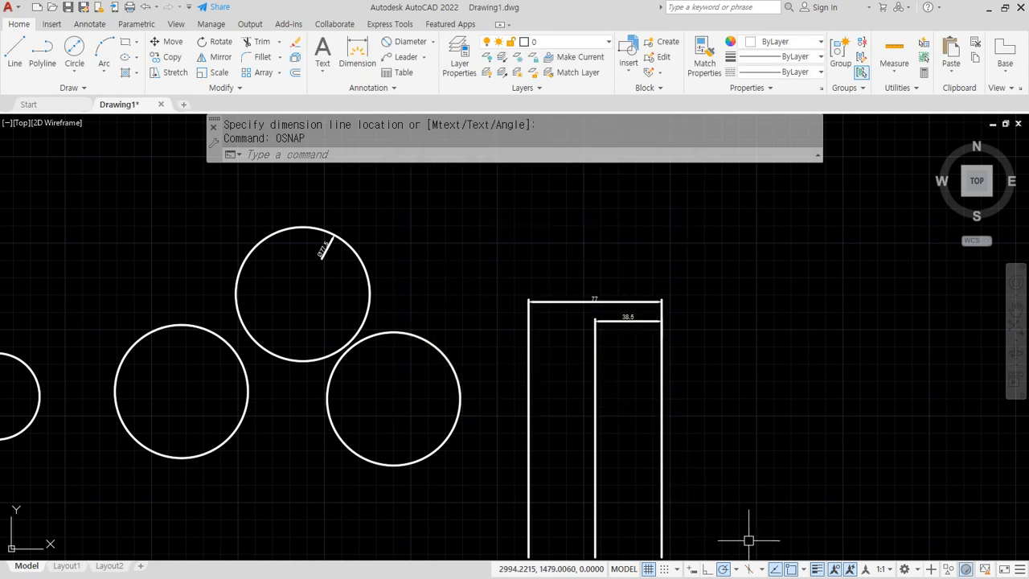
pyautogui.click(804, 569)
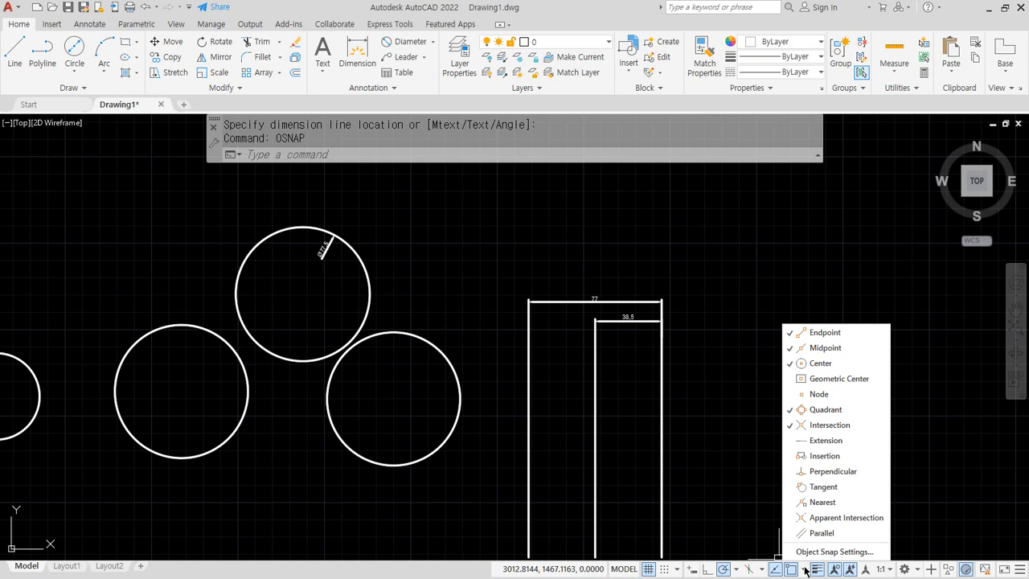
# Close the snap mode list, switch to the Notepad lesson notes, and highlight Offset, TRim and EXtend for review.
pyautogui.click(657, 248)
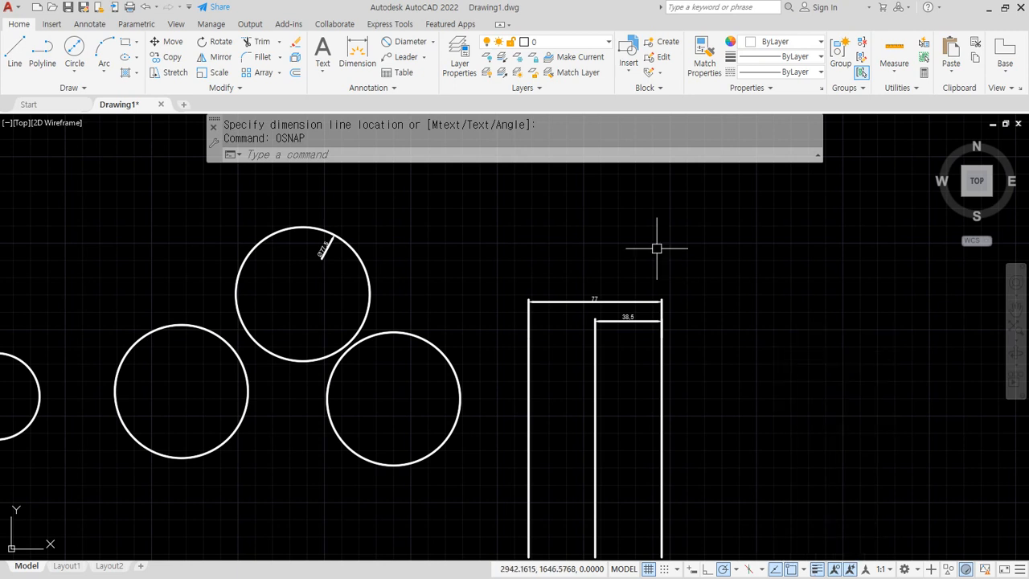
pyautogui.scroll(-2, 701, 394)
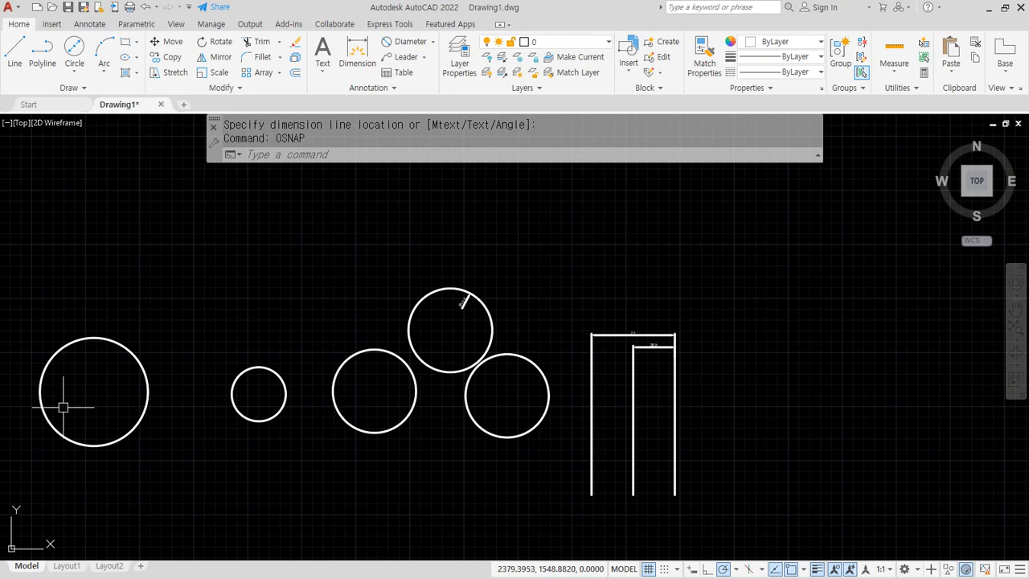
pyautogui.hotkey('alt', 'Tab')
pyautogui.scroll(-1, 137, 261)
pyautogui.click(140, 255)
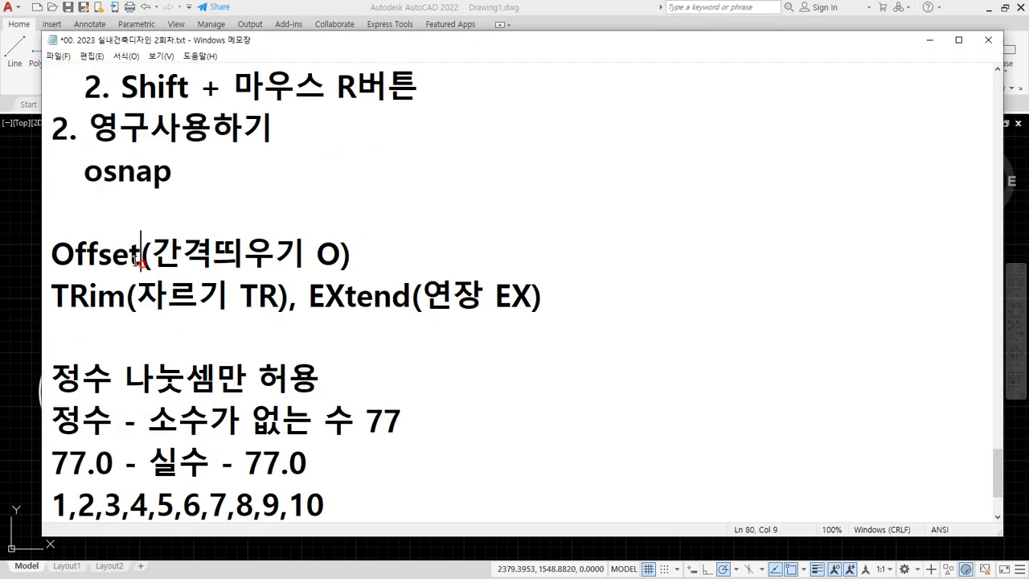
pyautogui.moveTo(140, 256); pyautogui.dragTo(49, 257)
pyautogui.moveTo(51, 296); pyautogui.dragTo(126, 297)
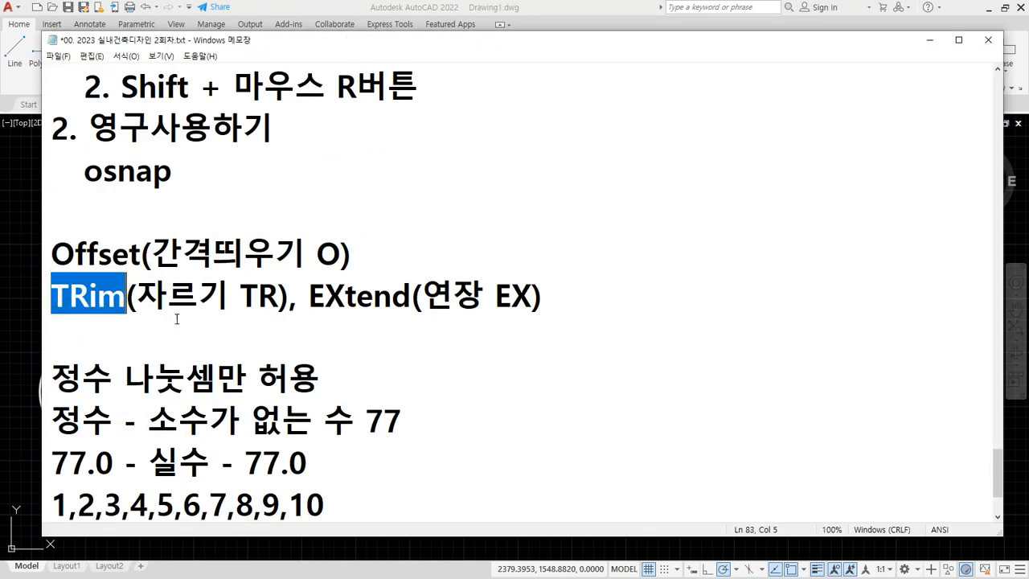
pyautogui.moveTo(309, 296); pyautogui.dragTo(397, 297)
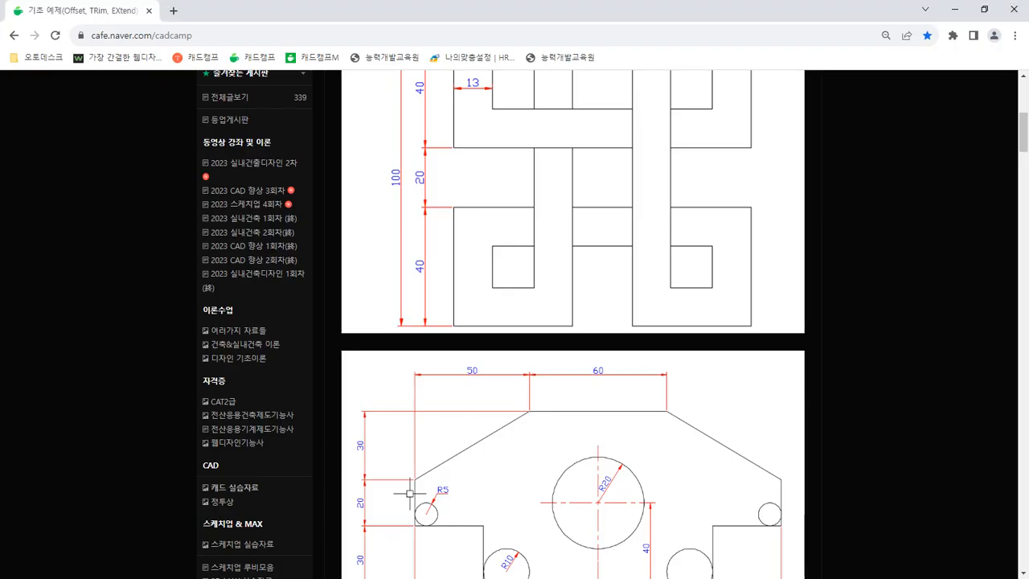
# Look through the example drawings on the cafe page, circle the interlaced 100 × 100 figure with screen ink, and clear the marks.
pyautogui.scroll(-3, 738, 337)
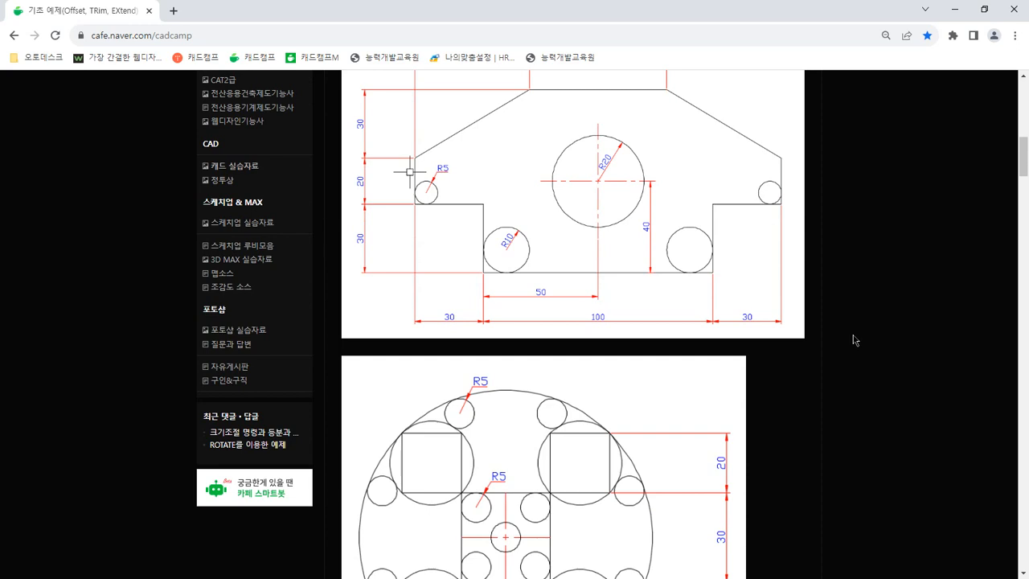
pyautogui.scroll(5, 811, 334)
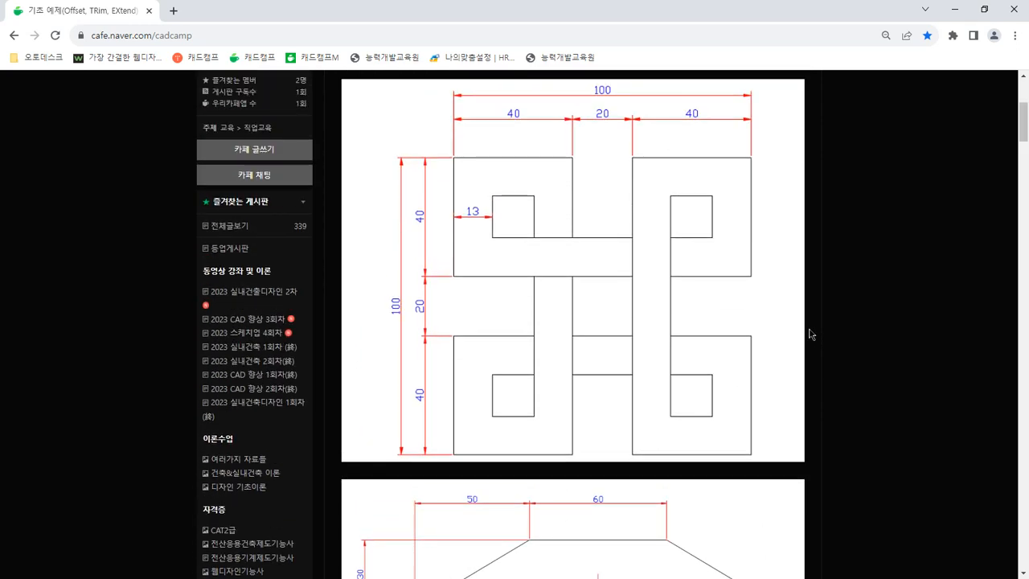
pyautogui.hotkey('ctrl', '2')
pyautogui.moveTo(537, 443)
pyautogui.mouseDown()
pyautogui.moveTo(470, 435)
pyautogui.moveTo(688, 164)
pyautogui.moveTo(623, 466)
pyautogui.moveTo(487, 444)
pyautogui.mouseUp()
pyautogui.moveTo(480, 252)
pyautogui.mouseDown()
pyautogui.moveTo(499, 267)
pyautogui.moveTo(549, 232)
pyautogui.mouseUp()
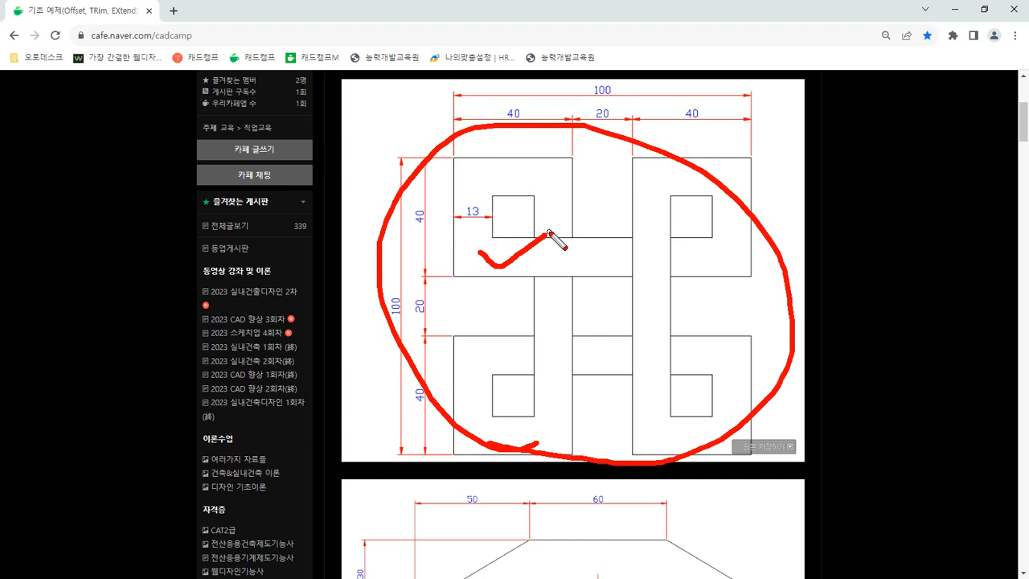
pyautogui.press('e')
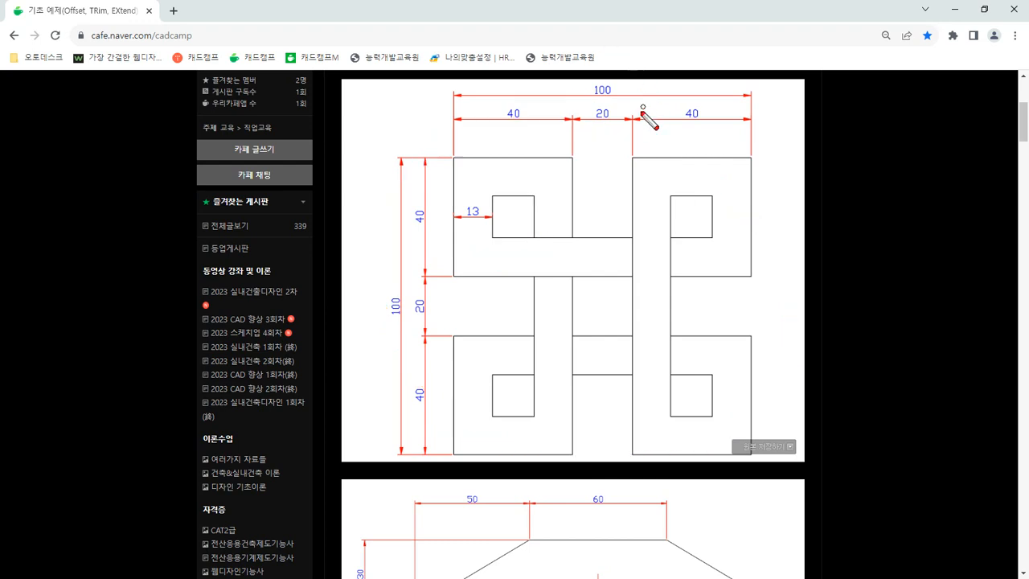
# Circle the overall 100 dimensions and the four 40 dimensions of the interlaced figure, and clear the marks.
pyautogui.moveTo(627, 117)
pyautogui.mouseDown()
pyautogui.moveTo(574, 71)
pyautogui.moveTo(616, 107)
pyautogui.moveTo(609, 111)
pyautogui.mouseUp()
pyautogui.moveTo(409, 321)
pyautogui.mouseDown()
pyautogui.moveTo(377, 299)
pyautogui.moveTo(404, 336)
pyautogui.mouseUp()
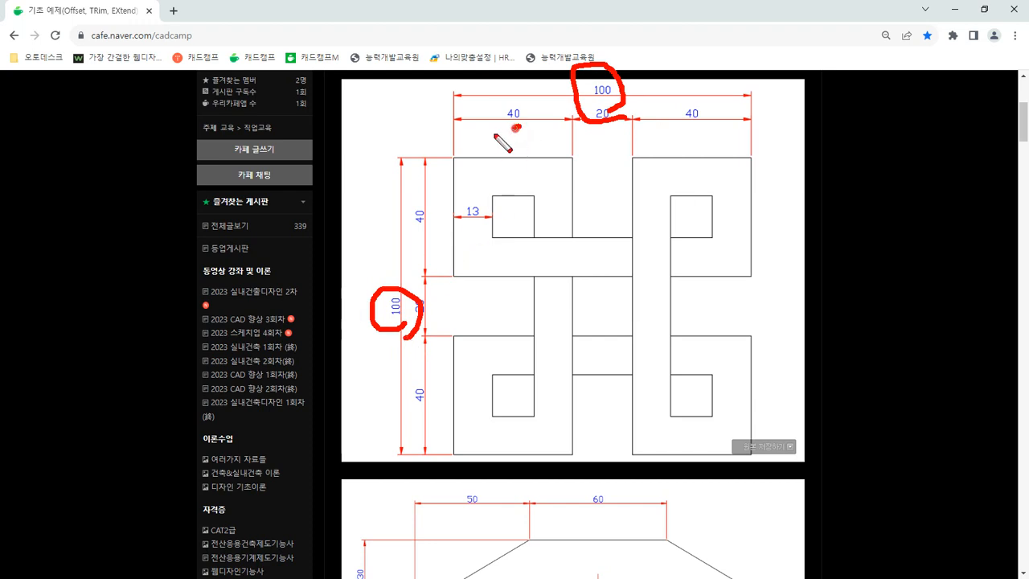
pyautogui.moveTo(498, 134); pyautogui.dragTo(531, 128)
pyautogui.moveTo(698, 136); pyautogui.dragTo(712, 133)
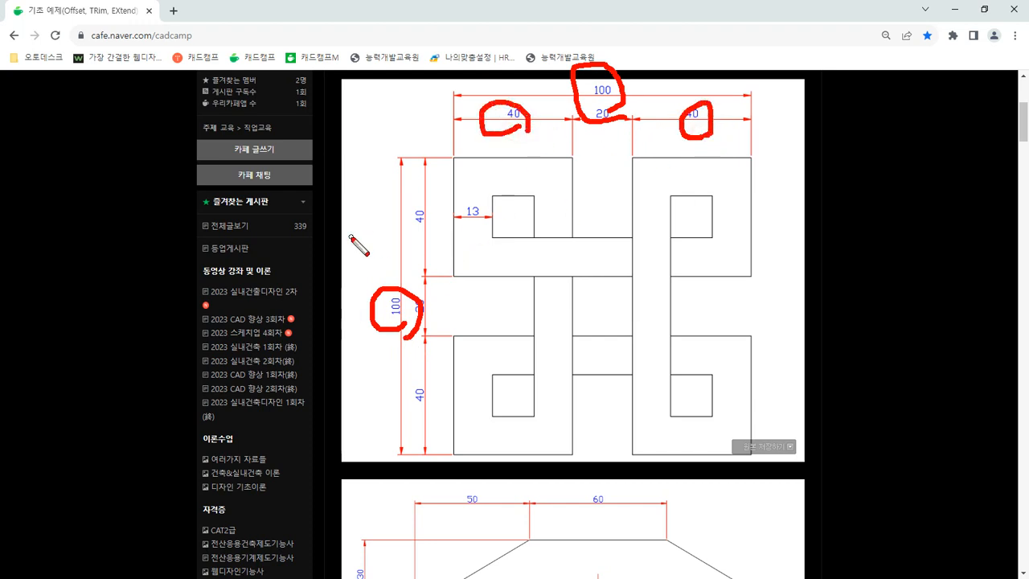
pyautogui.moveTo(440, 235)
pyautogui.mouseDown()
pyautogui.moveTo(421, 220)
pyautogui.moveTo(441, 239)
pyautogui.mouseUp()
pyautogui.moveTo(434, 410)
pyautogui.mouseDown()
pyautogui.moveTo(416, 405)
pyautogui.moveTo(431, 415)
pyautogui.moveTo(415, 413)
pyautogui.mouseUp()
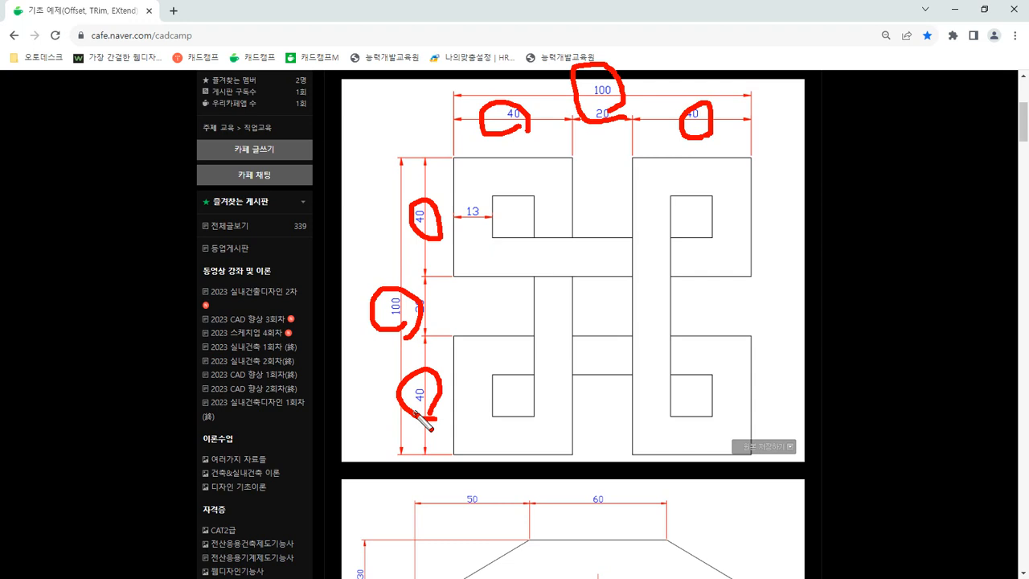
pyautogui.press('e')
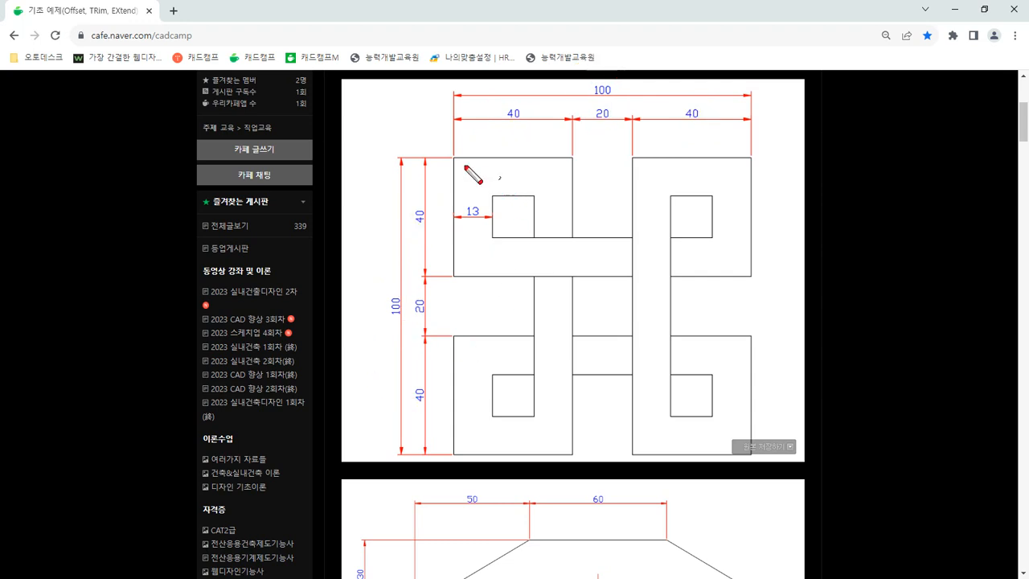
# Mark the figure's four outer edges and the 20 gap dimensions with screen ink, and leave drawing mode.
pyautogui.moveTo(452, 143); pyautogui.dragTo(452, 241)
pyautogui.moveTo(751, 151); pyautogui.dragTo(751, 229)
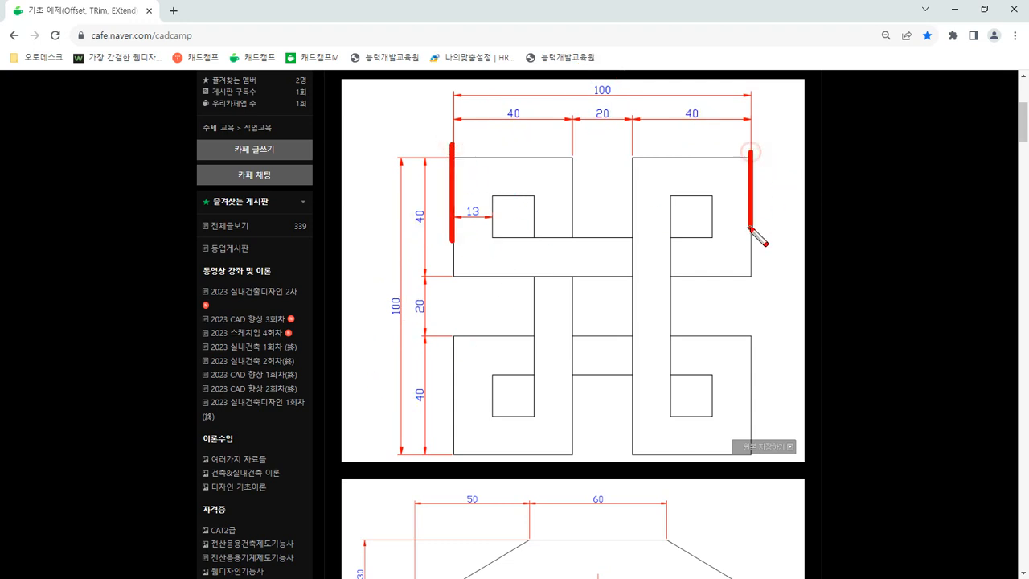
pyautogui.moveTo(491, 156); pyautogui.dragTo(567, 155)
pyautogui.moveTo(519, 458); pyautogui.dragTo(618, 457)
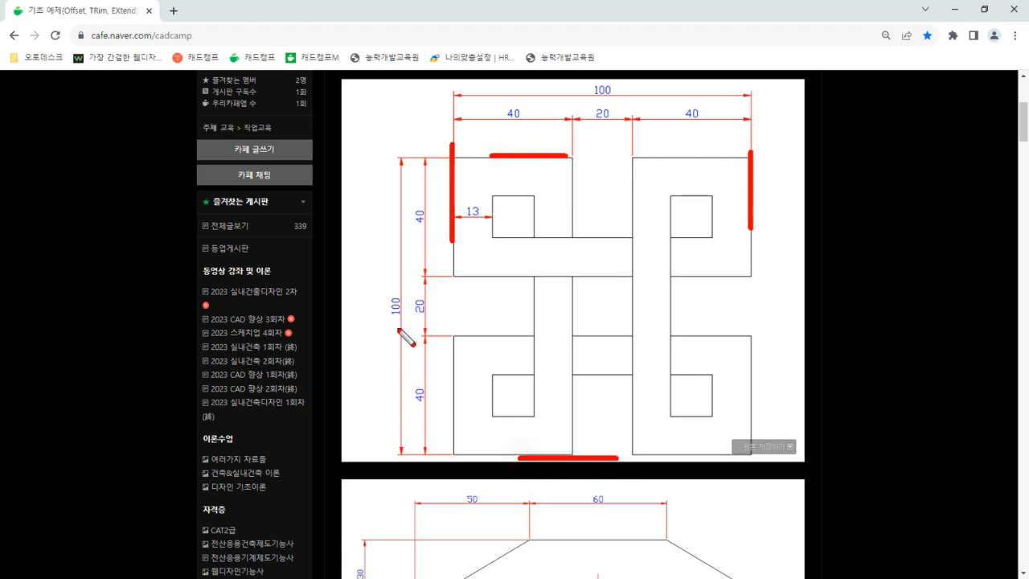
pyautogui.moveTo(399, 292); pyautogui.dragTo(414, 318)
pyautogui.moveTo(601, 114)
pyautogui.mouseDown()
pyautogui.moveTo(585, 88)
pyautogui.moveTo(613, 121)
pyautogui.mouseUp()
pyautogui.press('Escape')
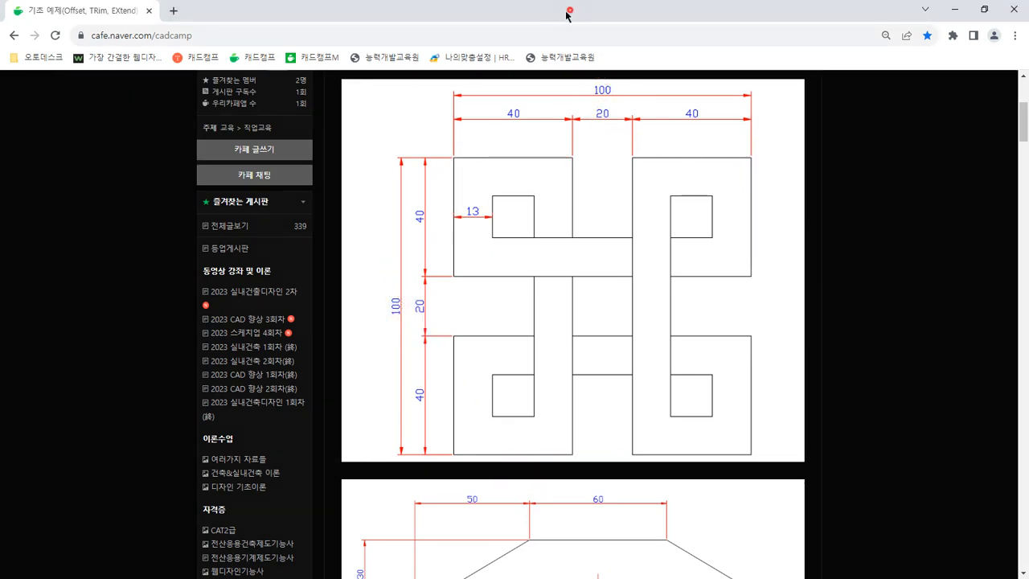
# Move the browser out of the way, erase all the existing practice objects in AutoCAD, and zoom to the whole drawing.
pyautogui.moveTo(569, 11); pyautogui.dragTo(0, 78)
pyautogui.click(23, 402)
pyautogui.scroll(-4, 394, 386)
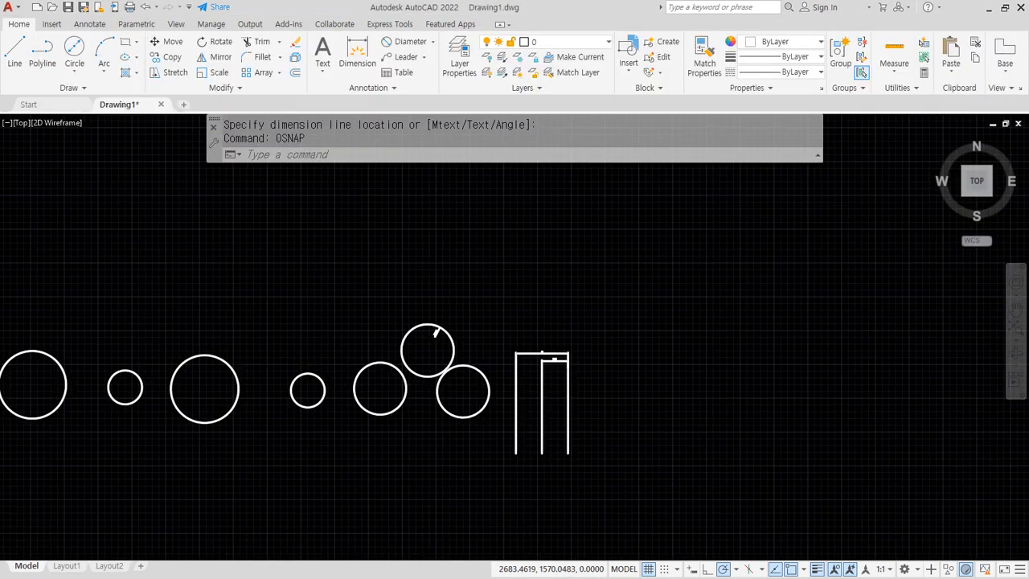
pyautogui.click(569, 455)
pyautogui.click(49, 286)
pyautogui.write('e')
pyautogui.press('space')
pyautogui.write('z')
pyautogui.press('space')
pyautogui.write('a')
pyautogui.press('space')
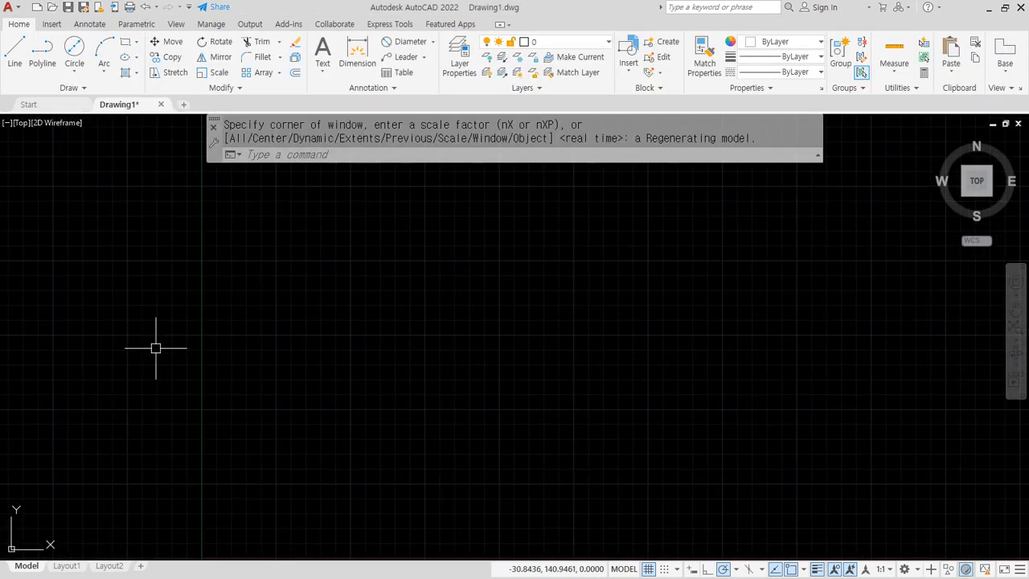
# Draw an L of two lines: a vertical about 189 units long downward and a horizontal from its lower end to the right.
pyautogui.write('l')
pyautogui.press('space')
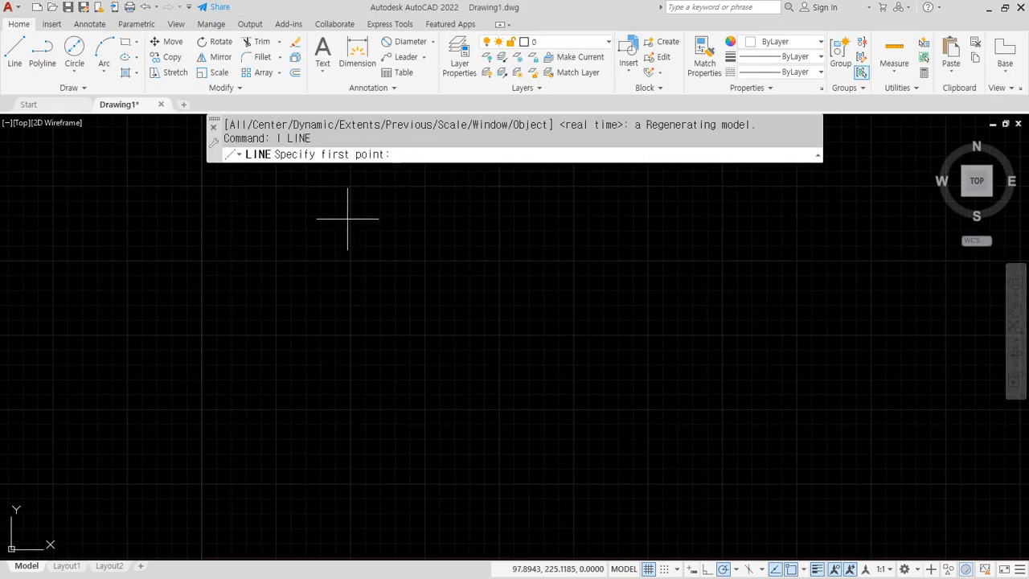
pyautogui.click(346, 198)
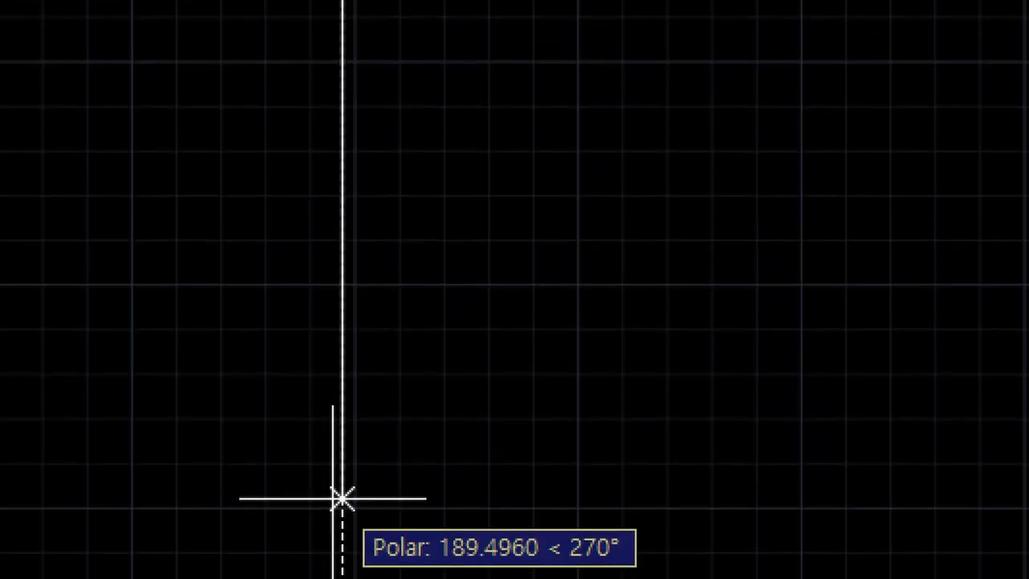
pyautogui.click(342, 351)
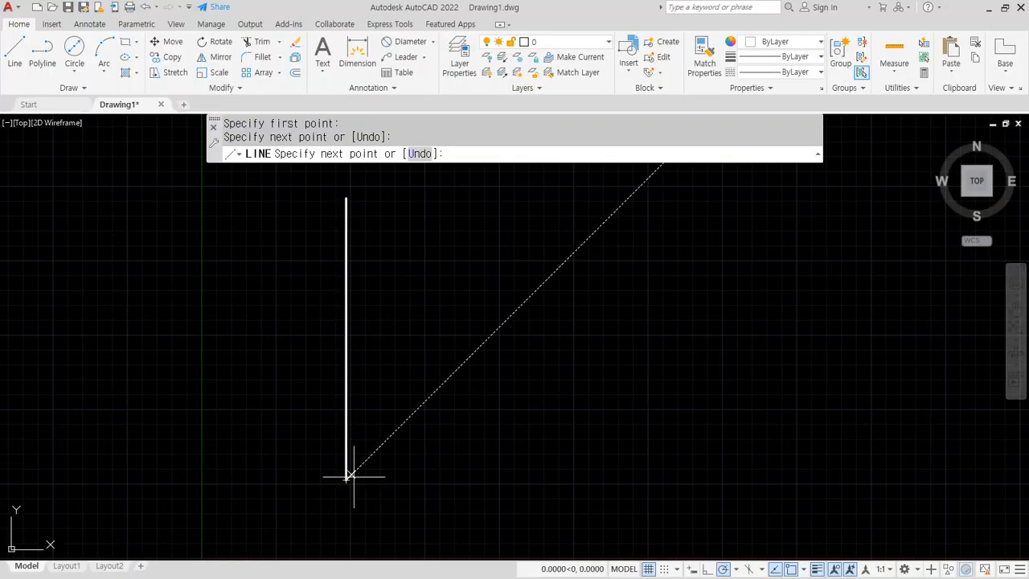
pyautogui.click(639, 480)
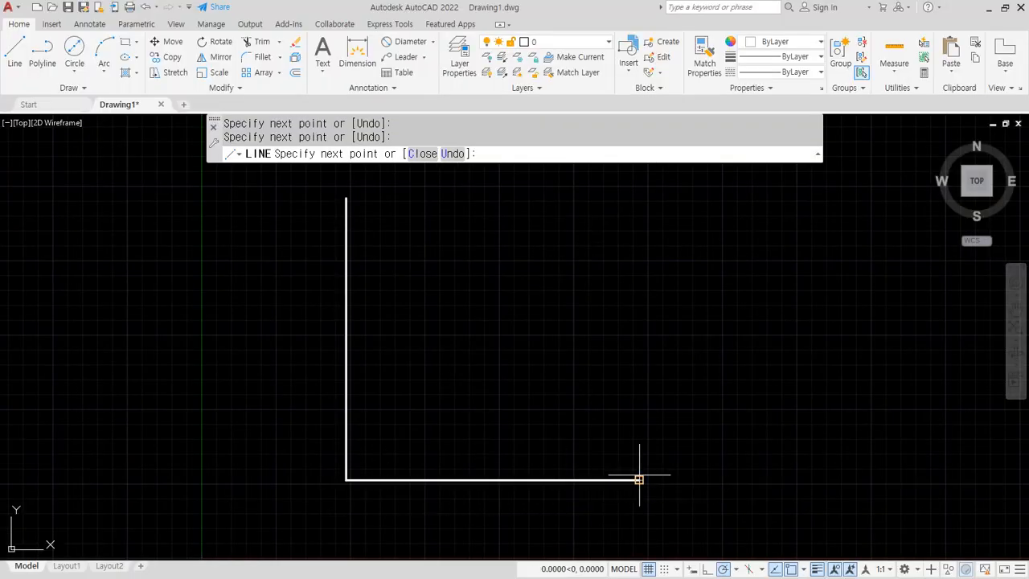
pyautogui.press('Return')
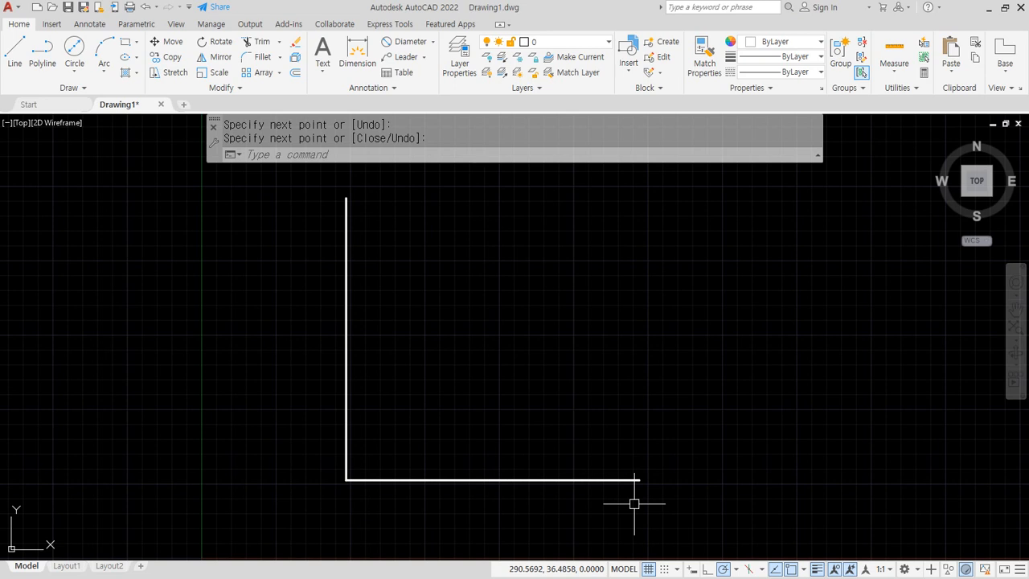
pyautogui.write('o')
pyautogui.press('Escape')
pyautogui.press('Escape')
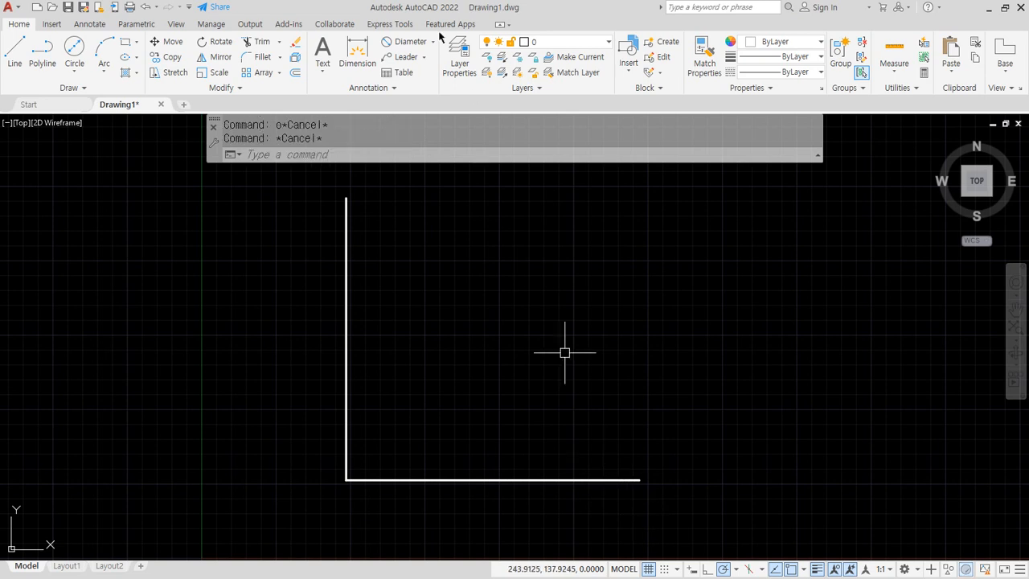
# Offset the vertical line 100 to the right and the horizontal line 100 upward.
pyautogui.click(295, 73)
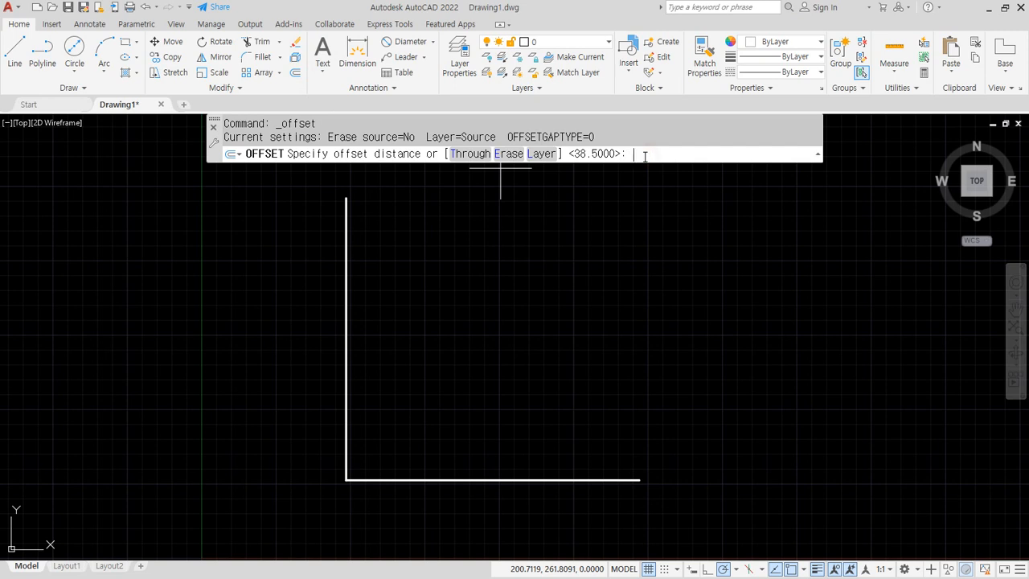
pyautogui.write('100')
pyautogui.press('Return')
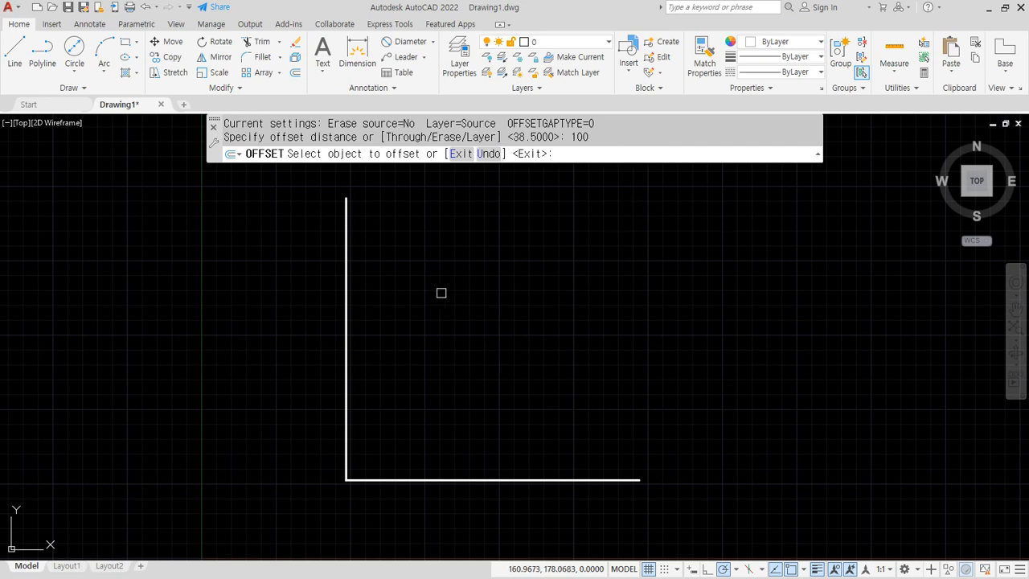
pyautogui.click(346, 270)
pyautogui.click(567, 281)
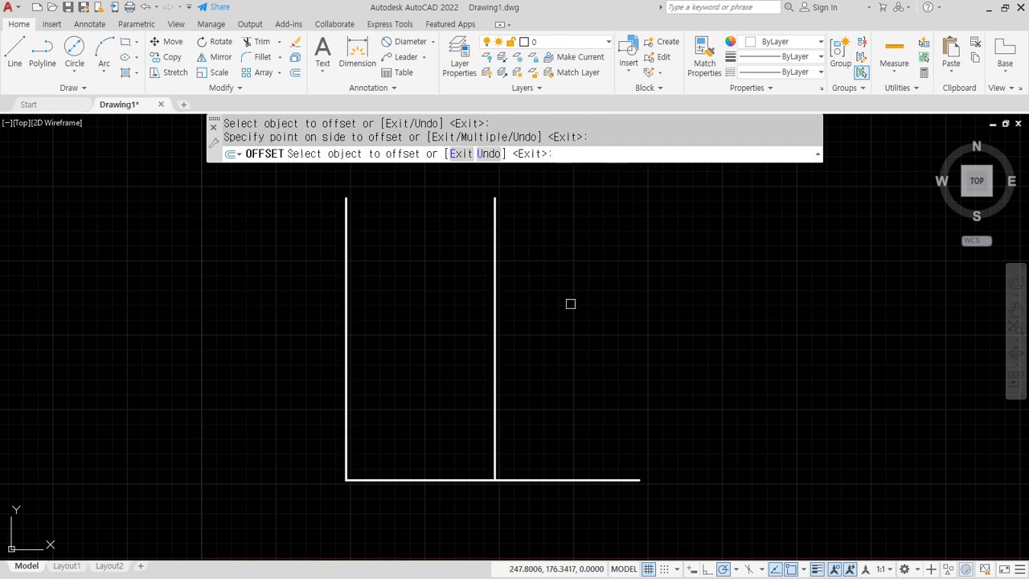
pyautogui.click(549, 480)
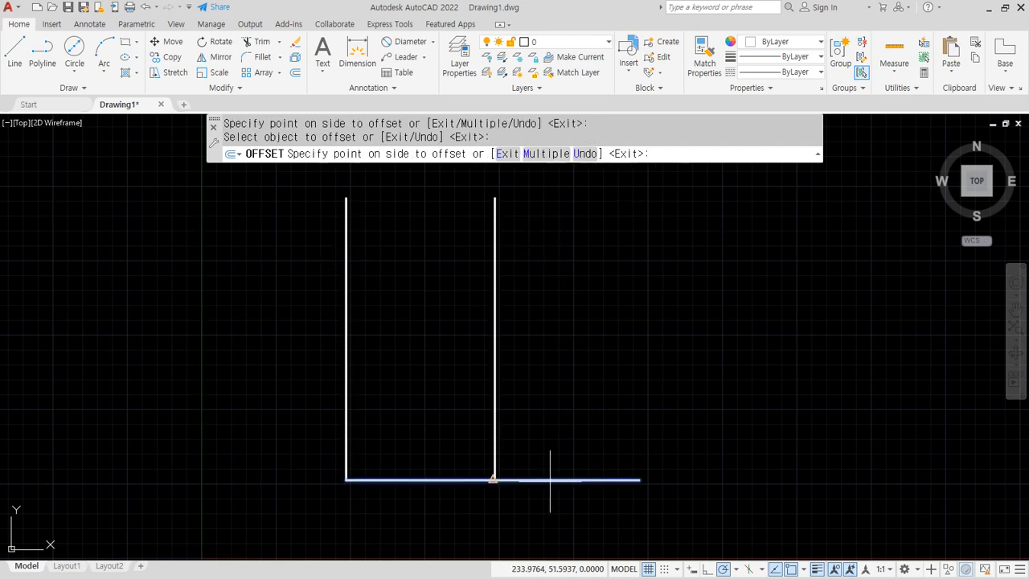
pyautogui.click(596, 253)
pyautogui.press('Return')
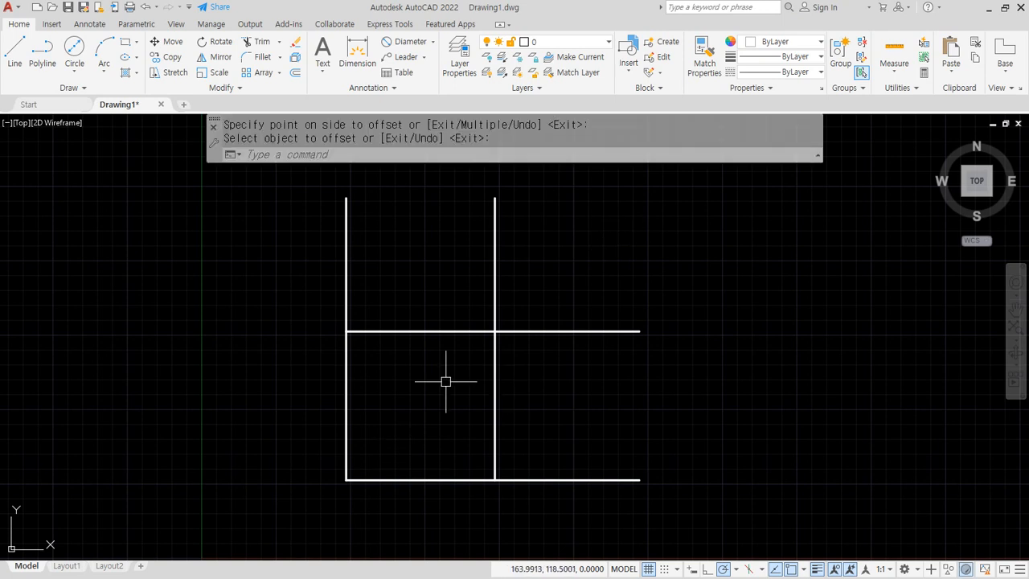
# Outline the enclosed square and mark the four overhanging line ends with screen ink, and clear the marks.
pyautogui.moveTo(481, 337)
pyautogui.mouseDown()
pyautogui.moveTo(349, 336)
pyautogui.moveTo(346, 481)
pyautogui.moveTo(497, 483)
pyautogui.moveTo(499, 329)
pyautogui.moveTo(394, 335)
pyautogui.mouseUp()
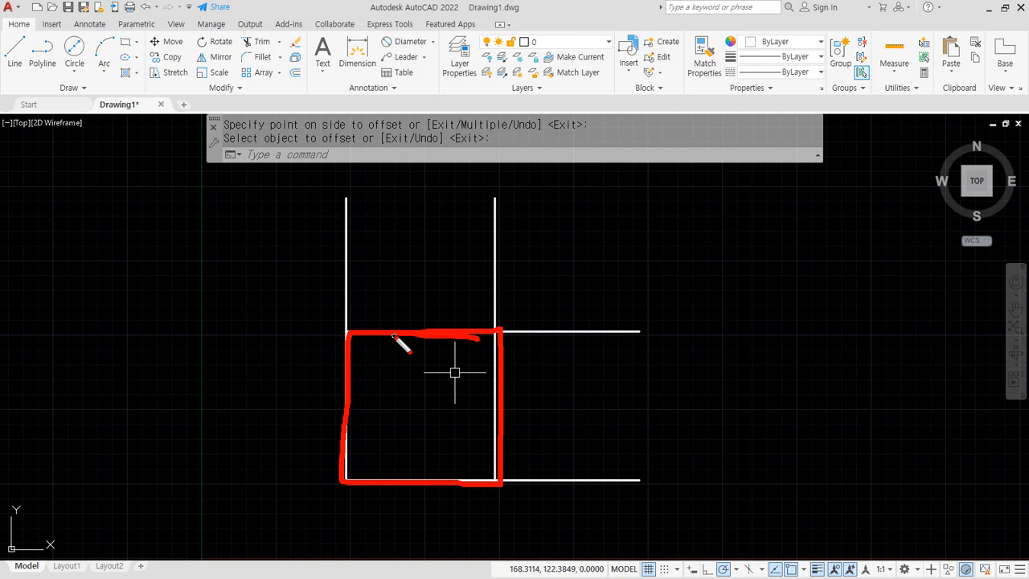
pyautogui.moveTo(567, 456); pyautogui.dragTo(563, 450)
pyautogui.moveTo(560, 321); pyautogui.dragTo(584, 320)
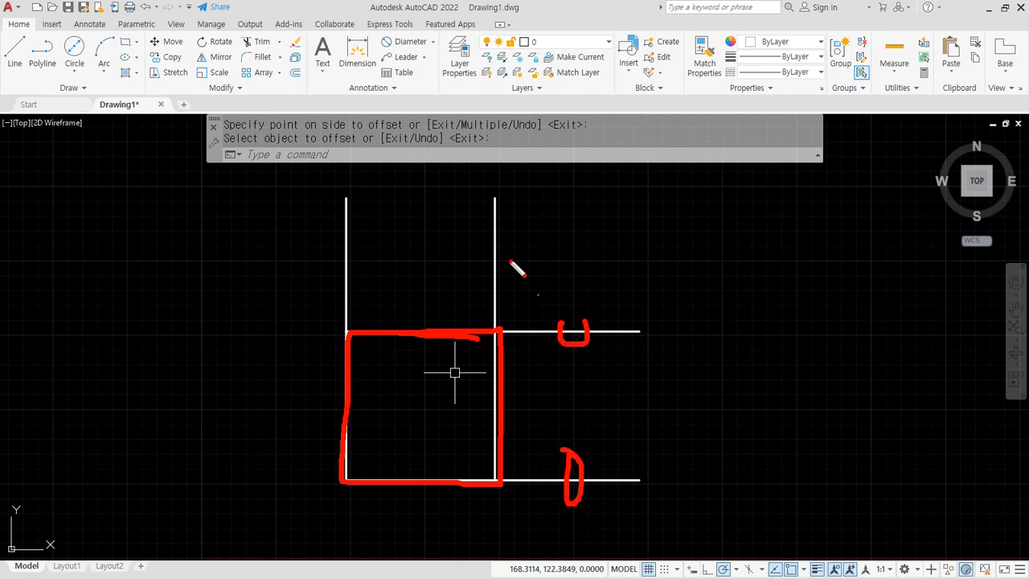
pyautogui.moveTo(485, 242); pyautogui.dragTo(500, 252)
pyautogui.moveTo(338, 243); pyautogui.dragTo(345, 242)
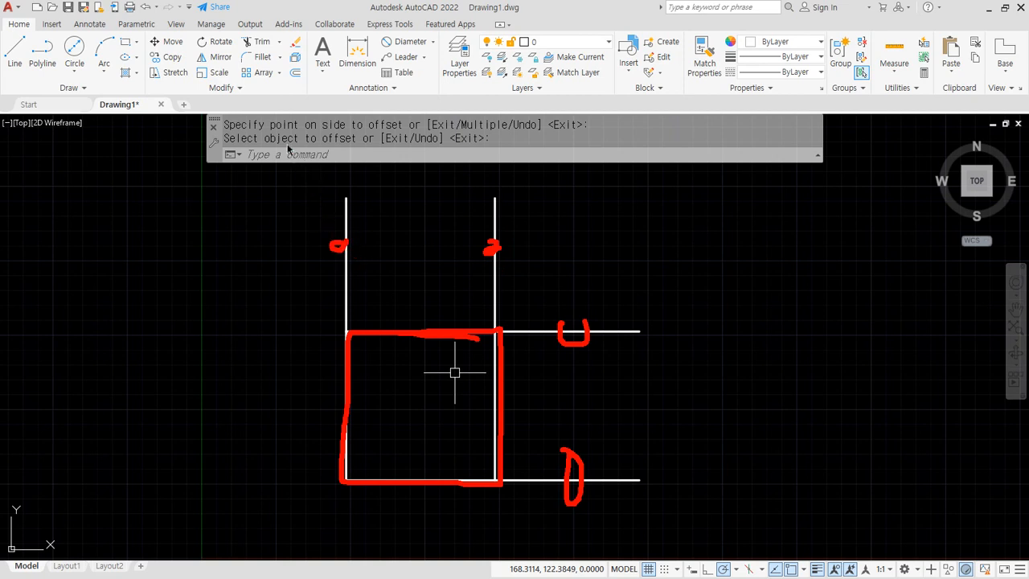
pyautogui.press('Escape')
# Trim the four line ends that overhang the 100 × 100 square with two fence cuts, leaving only the closed square.
pyautogui.click(254, 42)
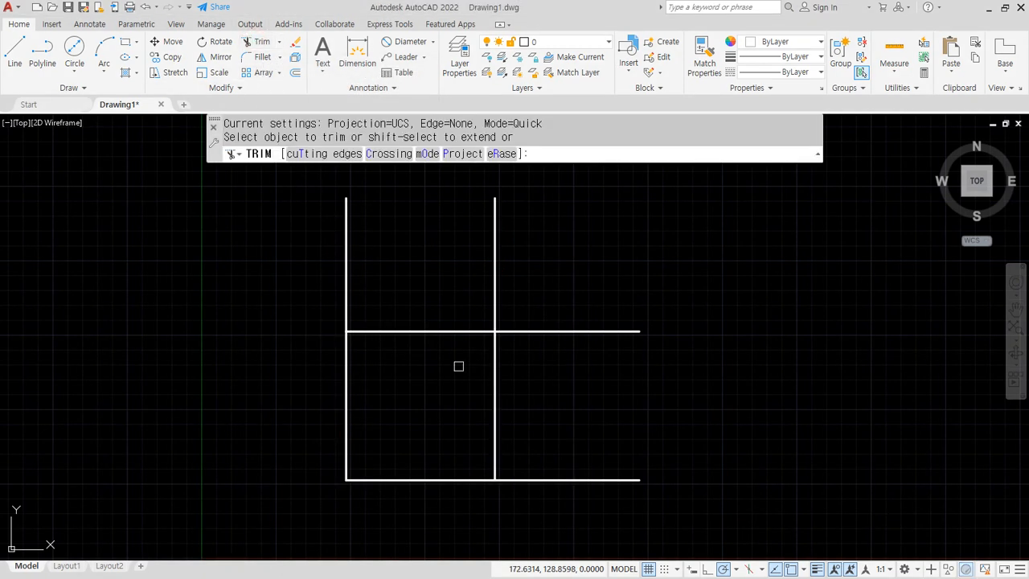
pyautogui.click(257, 229)
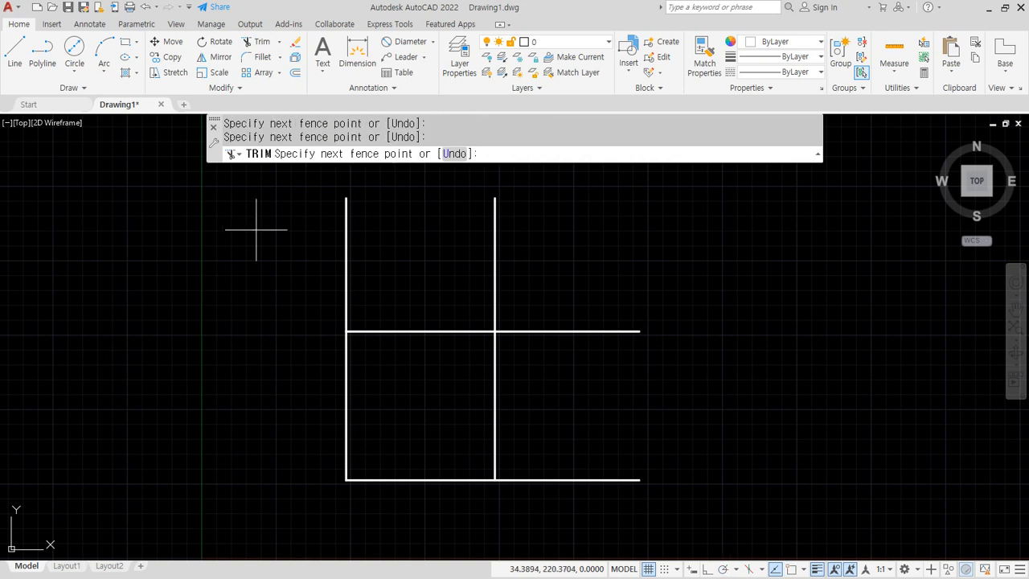
pyautogui.click(583, 241)
pyautogui.press('Return')
pyautogui.click(550, 238)
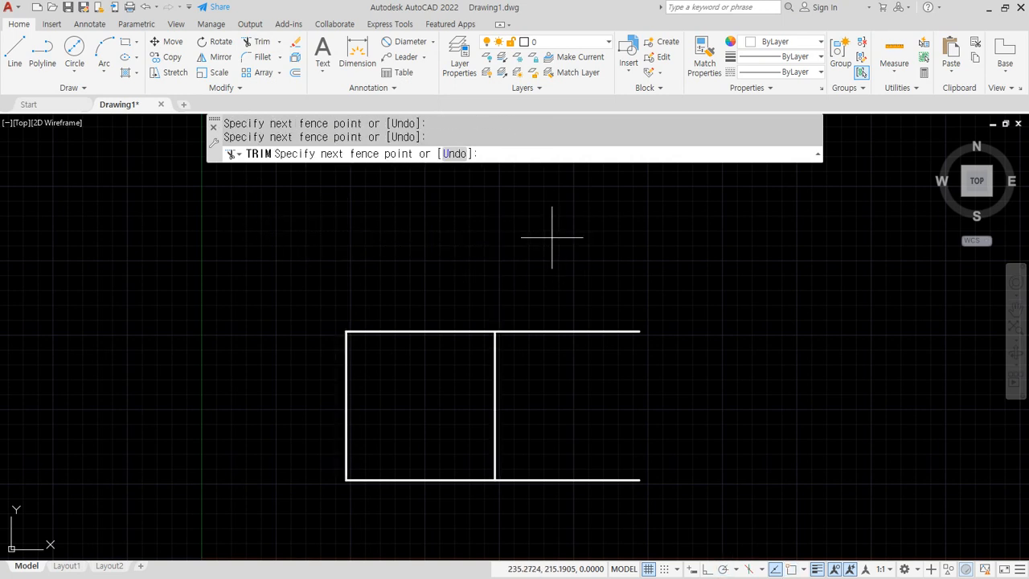
pyautogui.click(586, 483)
pyautogui.press('Return')
pyautogui.press('Escape')
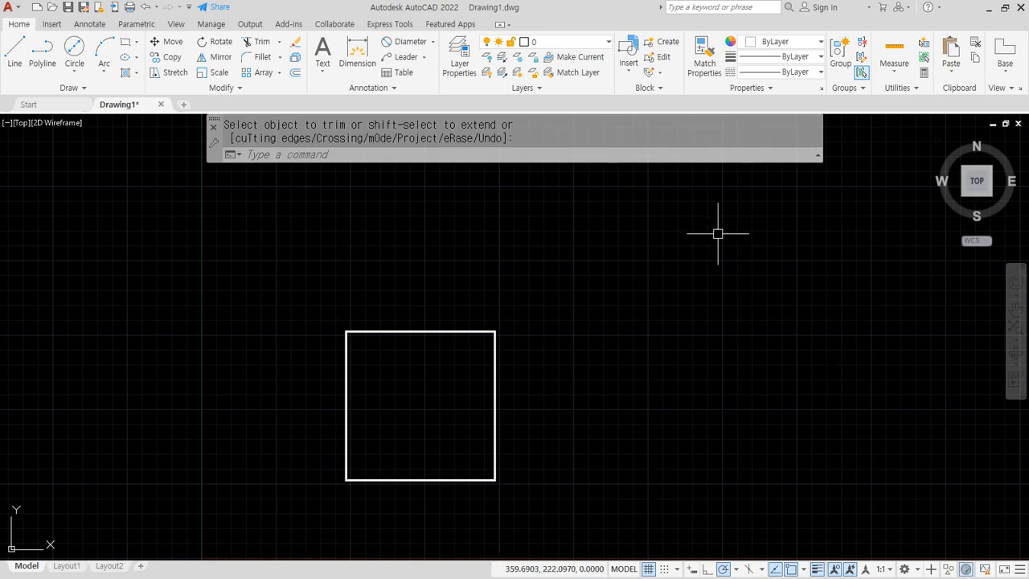
# Offset the left and right sides of the square 40 inward.
pyautogui.scroll(2, 452, 460)
pyautogui.moveTo(451, 457); pyautogui.dragTo(458, 428, button='middle')
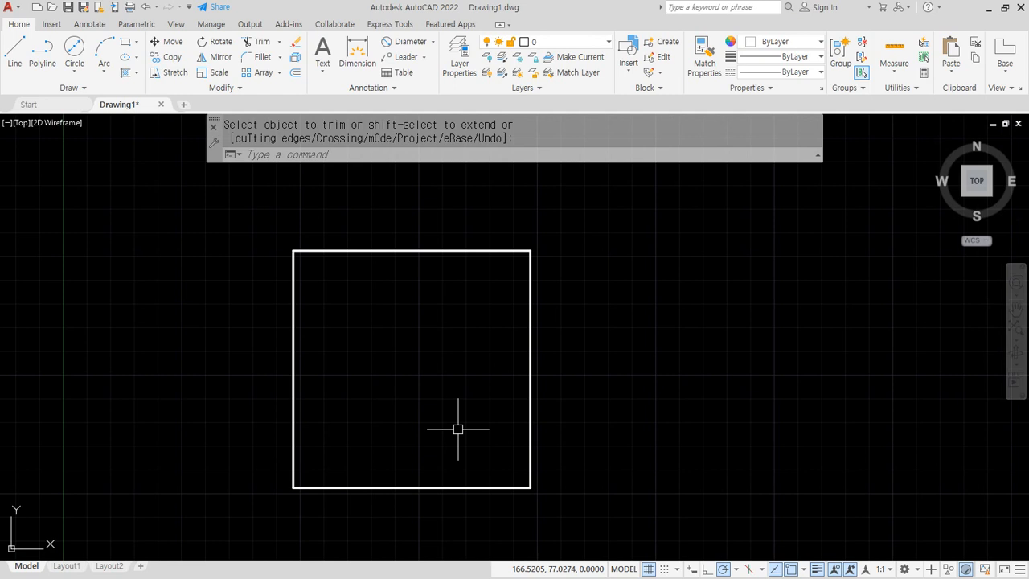
pyautogui.click(295, 74)
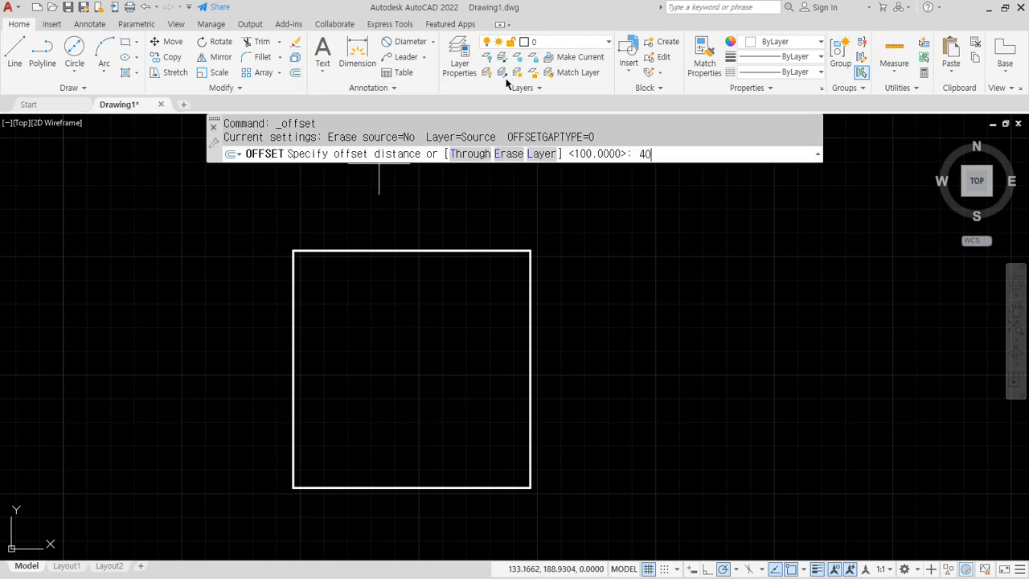
pyautogui.press('Return')
pyautogui.click(294, 300)
pyautogui.click(415, 312)
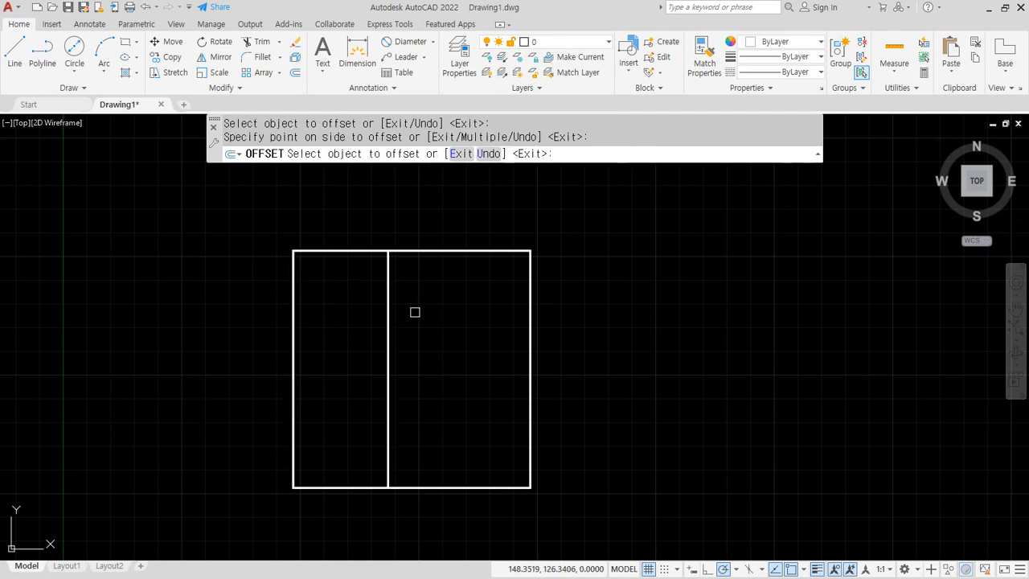
pyautogui.click(526, 328)
pyautogui.click(423, 317)
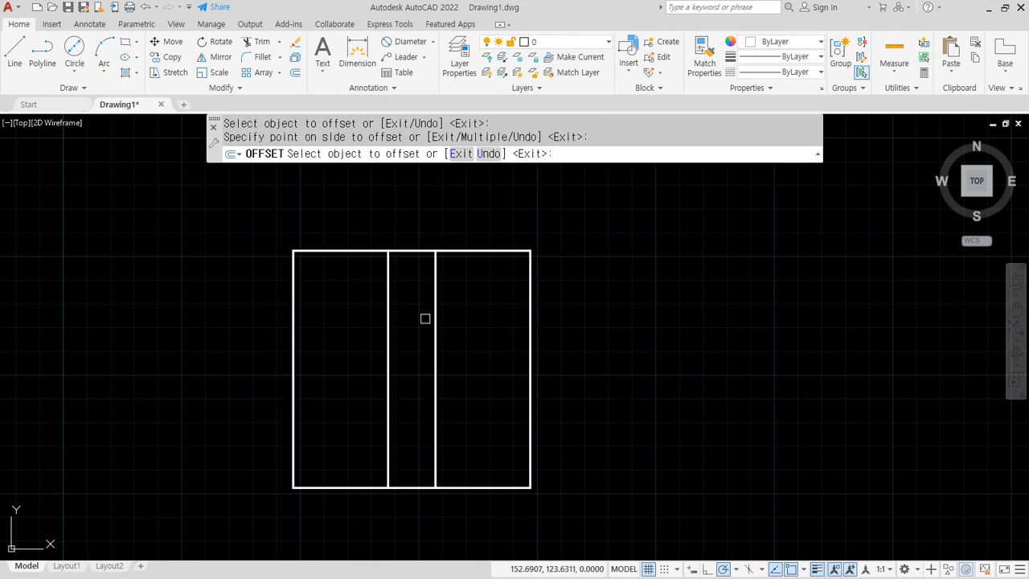
# Offset the top and bottom sides of the square 40 inward.
pyautogui.click(418, 251)
pyautogui.click(413, 368)
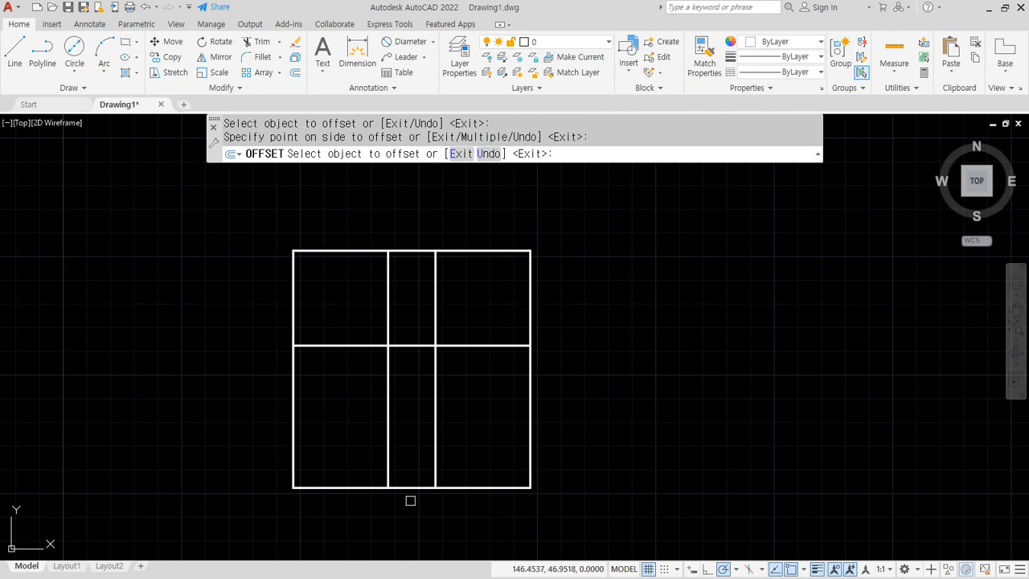
pyautogui.click(410, 486)
pyautogui.click(415, 402)
pyautogui.click(414, 402)
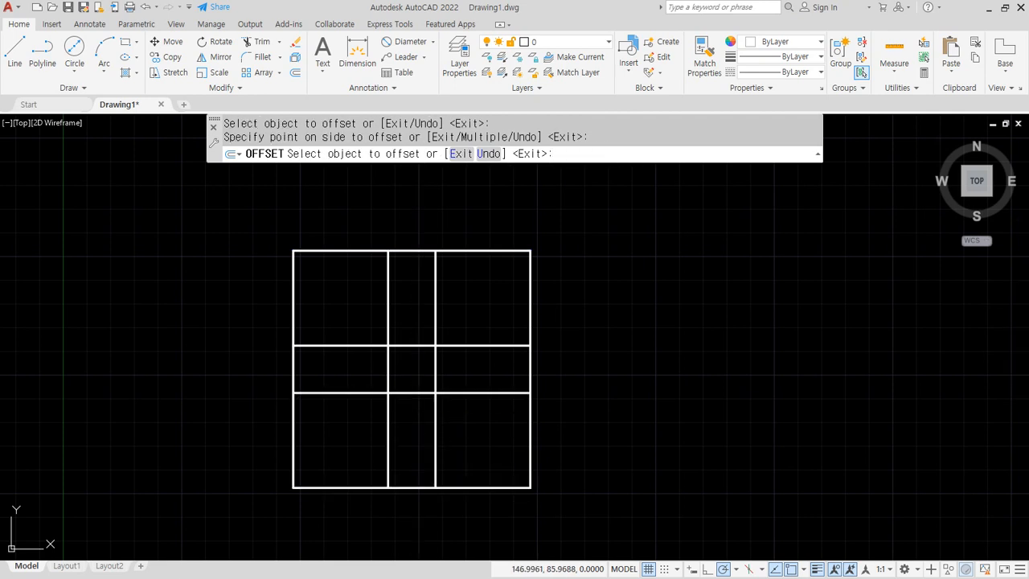
# Circle the middle segments on all four sides of the square with screen ink, clear the marks, and end the offset.
pyautogui.moveTo(421, 227); pyautogui.dragTo(438, 232)
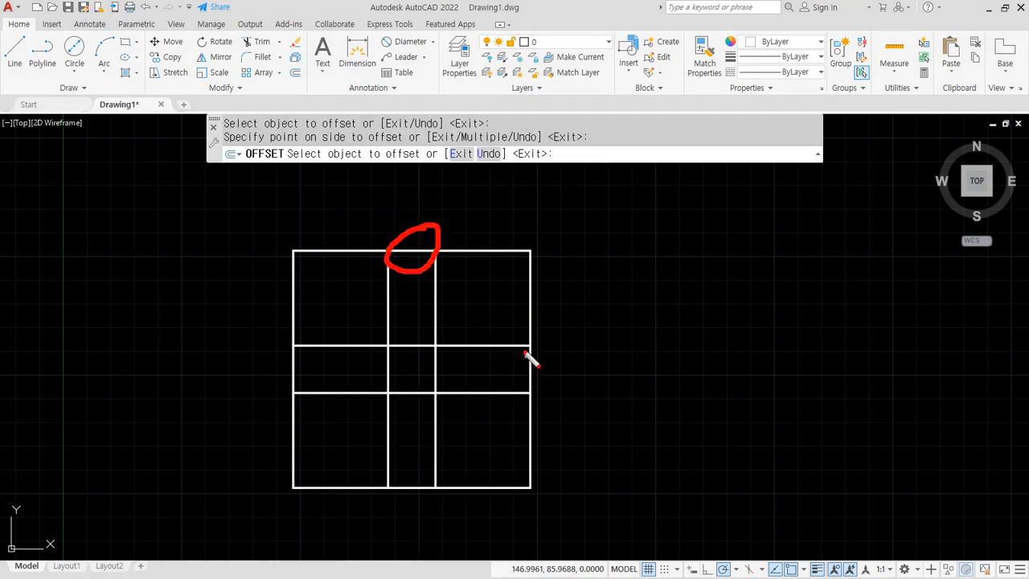
pyautogui.moveTo(525, 352); pyautogui.dragTo(516, 348)
pyautogui.moveTo(393, 459)
pyautogui.mouseDown()
pyautogui.moveTo(418, 507)
pyautogui.moveTo(402, 465)
pyautogui.mouseUp()
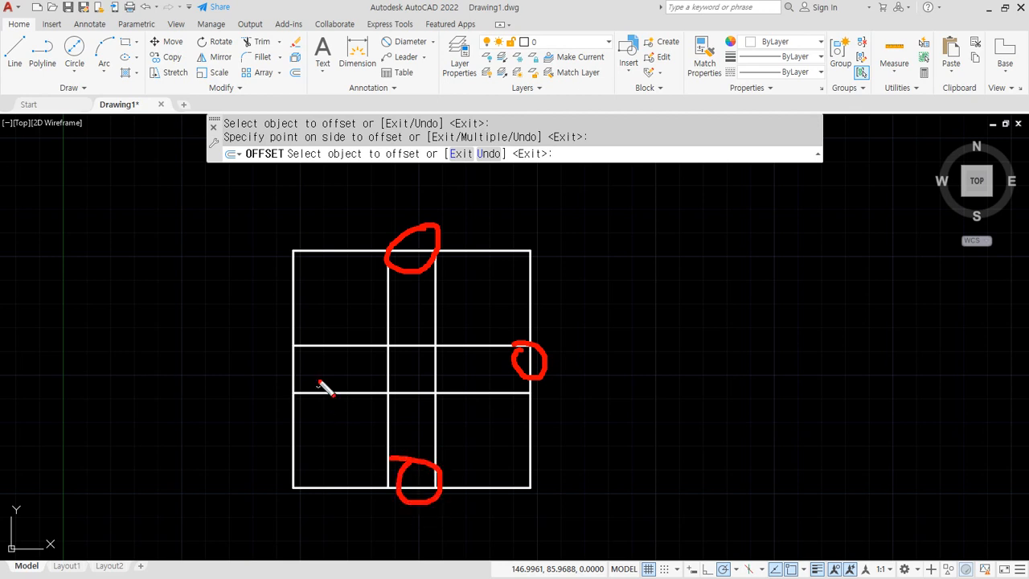
pyautogui.moveTo(325, 389); pyautogui.dragTo(322, 360)
pyautogui.press('Escape')
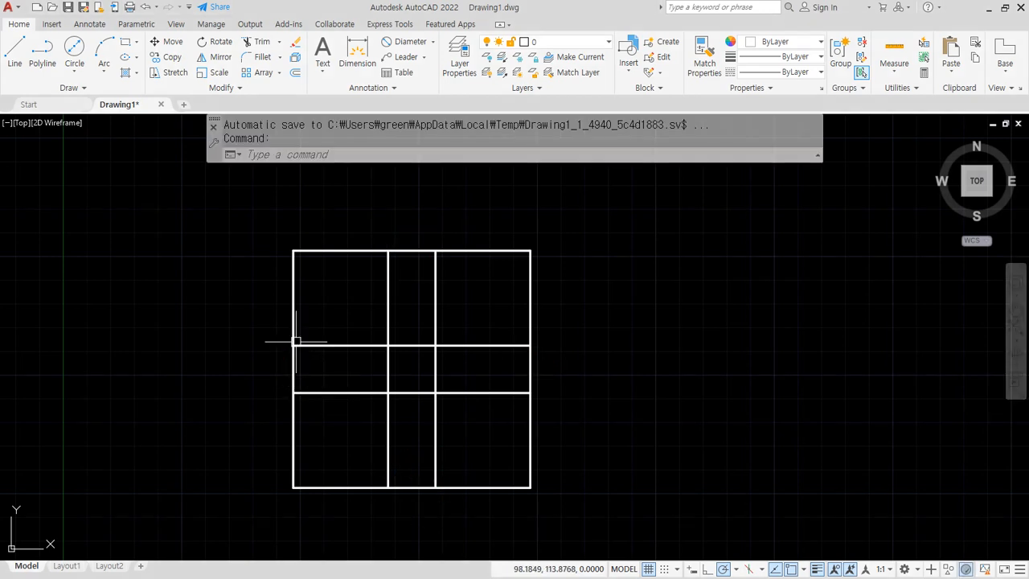
# Trim away the middle segment of each outer side, between the offset lines, to open the square on all four sides.
pyautogui.click(250, 41)
pyautogui.click(412, 224)
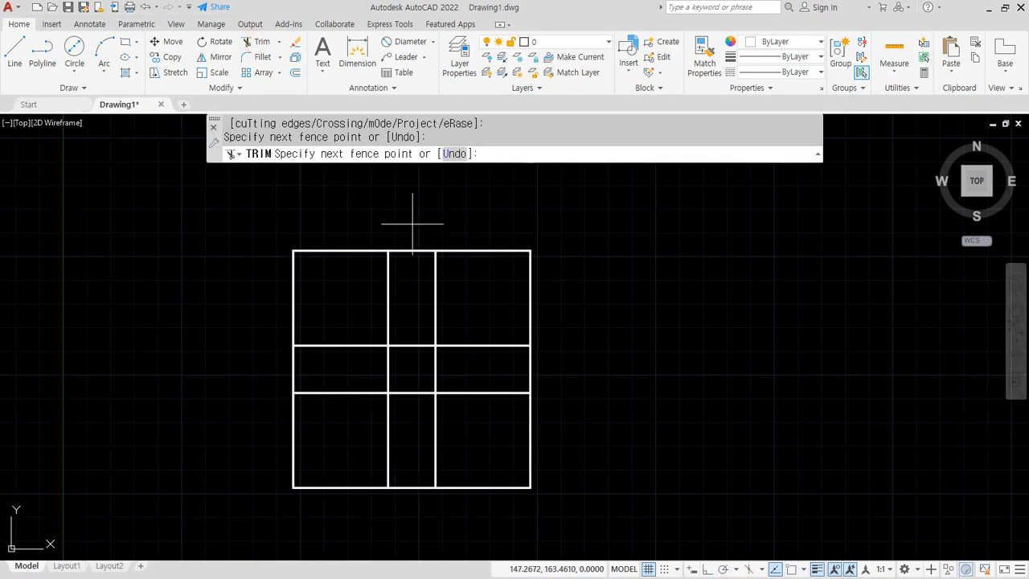
pyautogui.moveTo(412, 225); pyautogui.dragTo(414, 274)
pyautogui.moveTo(491, 369); pyautogui.dragTo(581, 373)
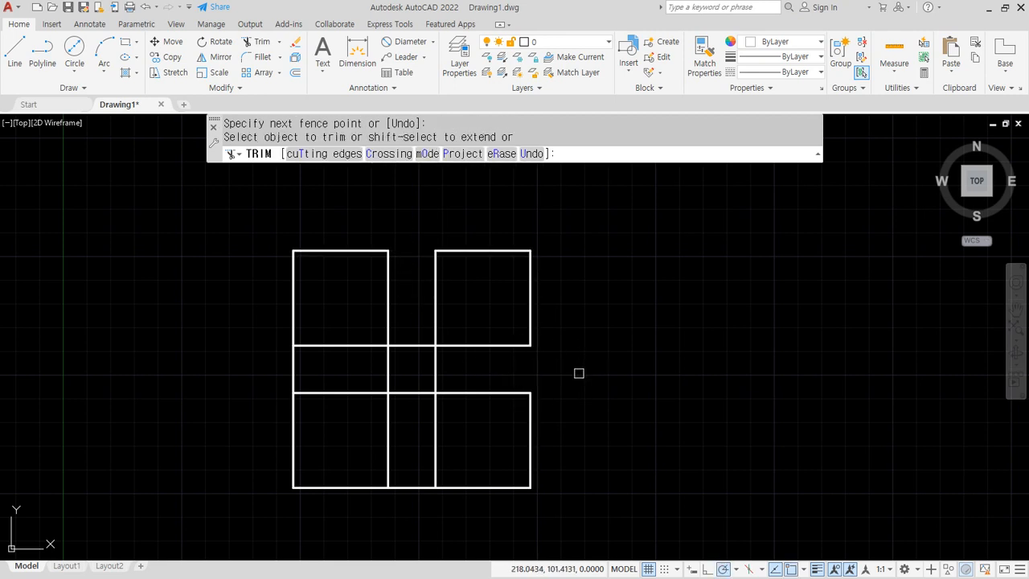
pyautogui.moveTo(415, 501); pyautogui.dragTo(414, 446)
pyautogui.moveTo(331, 371)
pyautogui.mouseDown()
pyautogui.moveTo(230, 356)
pyautogui.moveTo(160, 363)
pyautogui.mouseUp()
pyautogui.press('Return')
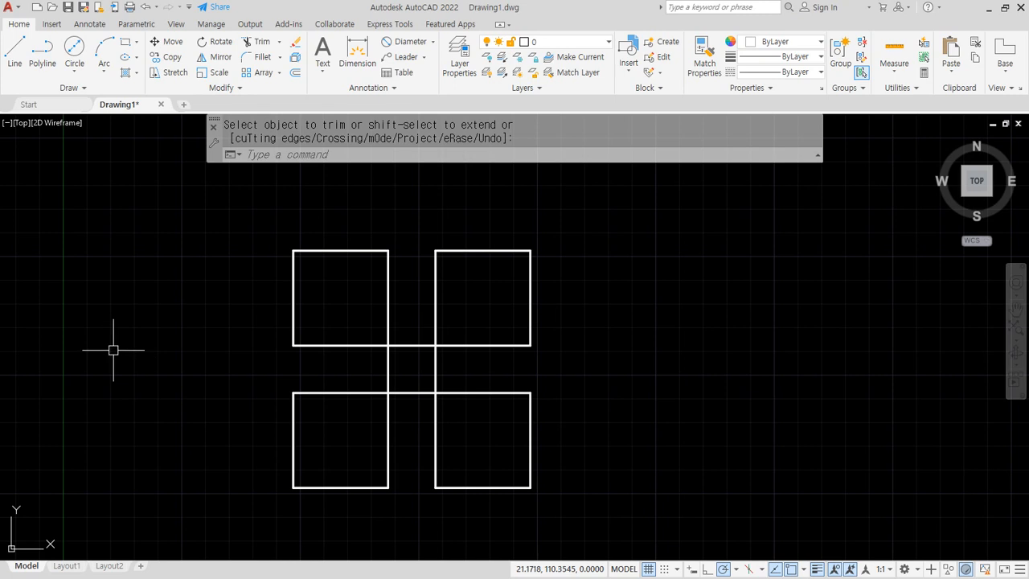
# Offset the left, top, right and bottom sides of the upper-left corner square 13 inward.
pyautogui.click(295, 72)
pyautogui.write('10')
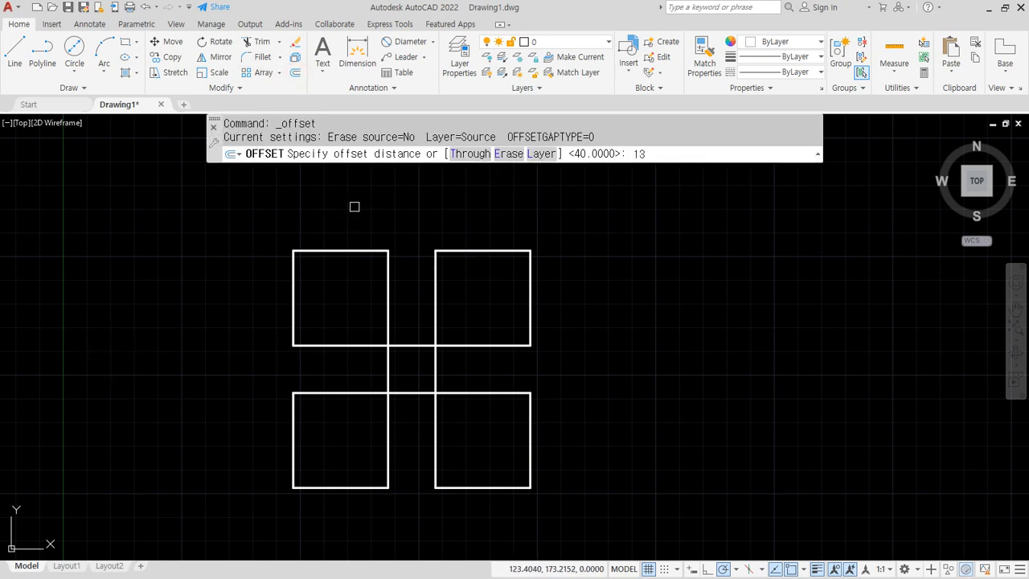
pyautogui.press('Return')
pyautogui.click(294, 276)
pyautogui.click(339, 277)
pyautogui.click(342, 251)
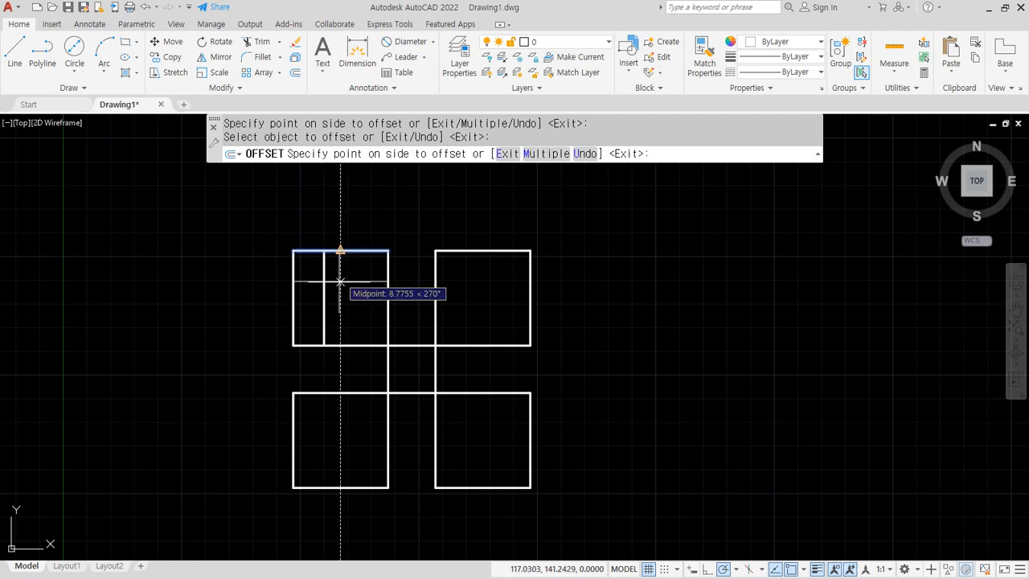
pyautogui.click(339, 299)
pyautogui.click(389, 311)
pyautogui.click(345, 309)
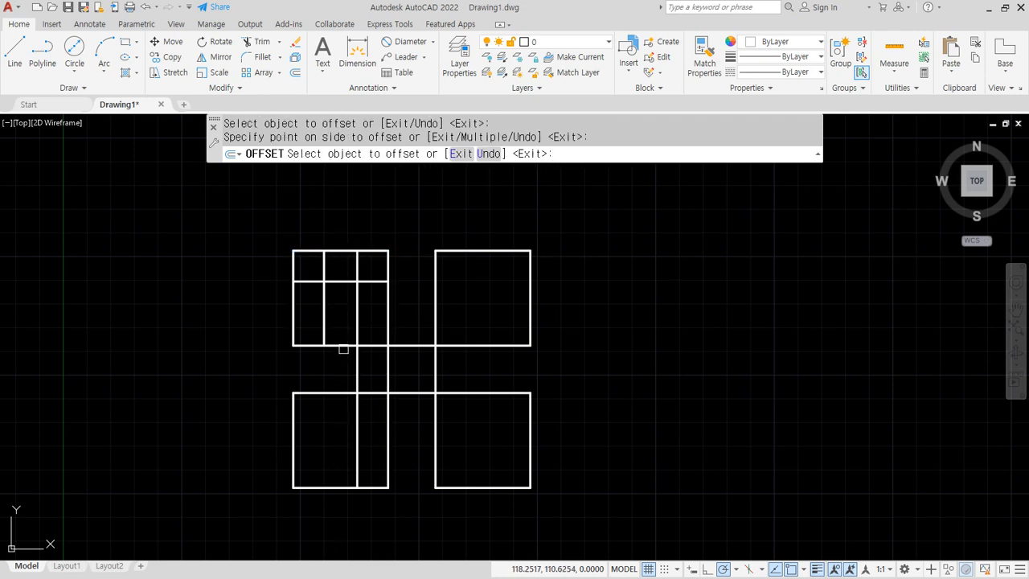
pyautogui.click(343, 345)
pyautogui.click(342, 317)
# Offset the top, left and bottom sides of the lower-left corner square 13 inward.
pyautogui.click(359, 393)
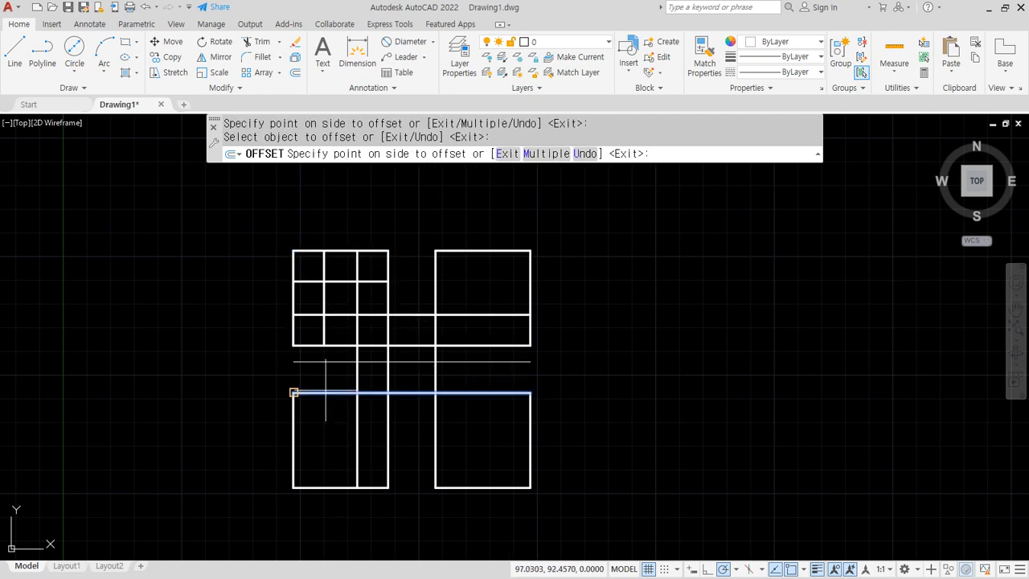
pyautogui.click(335, 436)
pyautogui.click(294, 446)
pyautogui.click(348, 483)
pyautogui.click(343, 486)
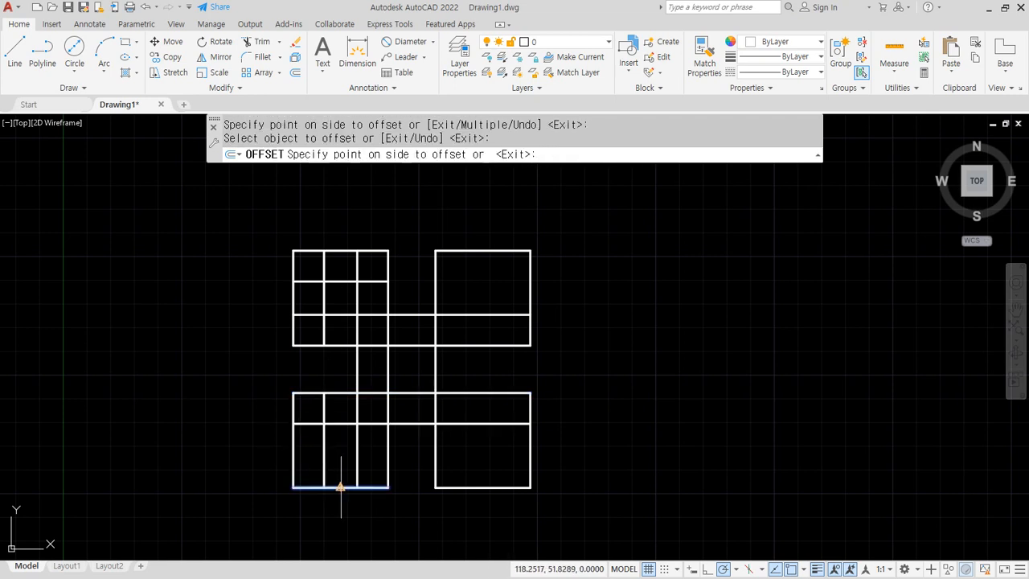
pyautogui.click(384, 469)
# Offset the left, bottom and right sides of the lower-right corner square 13 inward.
pyautogui.click(436, 469)
pyautogui.click(471, 461)
pyautogui.click(483, 486)
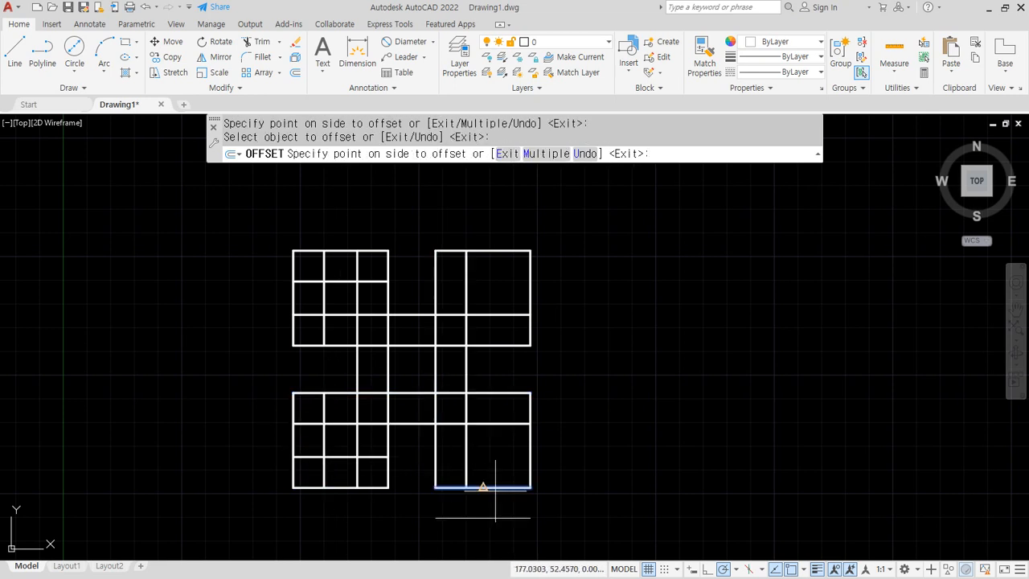
pyautogui.click(510, 448)
pyautogui.click(535, 445)
pyautogui.click(494, 442)
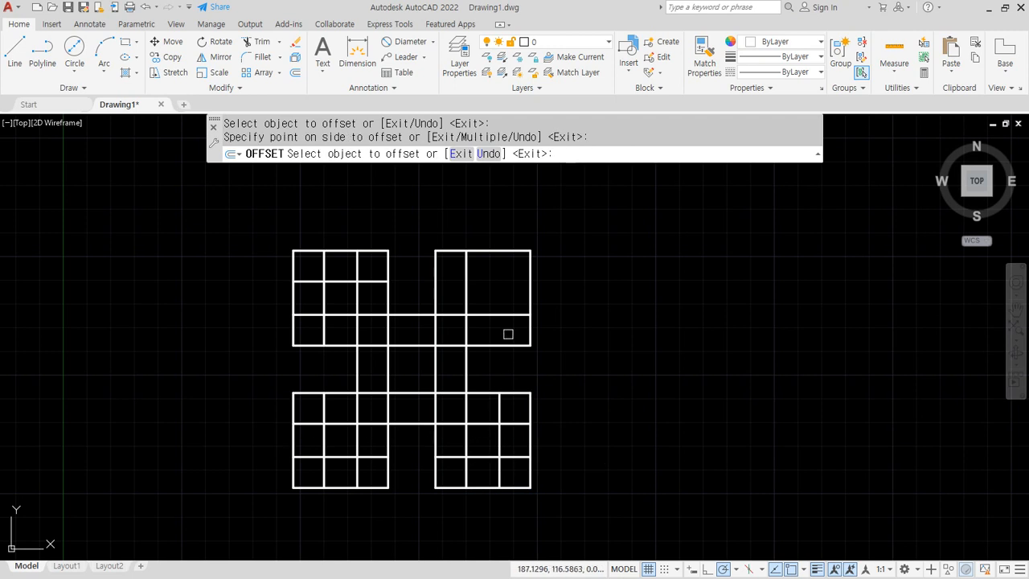
# Offset the right and top sides of the upper-right corner square 13 inward and finish the offset.
pyautogui.click(531, 292)
pyautogui.click(482, 257)
pyautogui.click(484, 251)
pyautogui.click(484, 311)
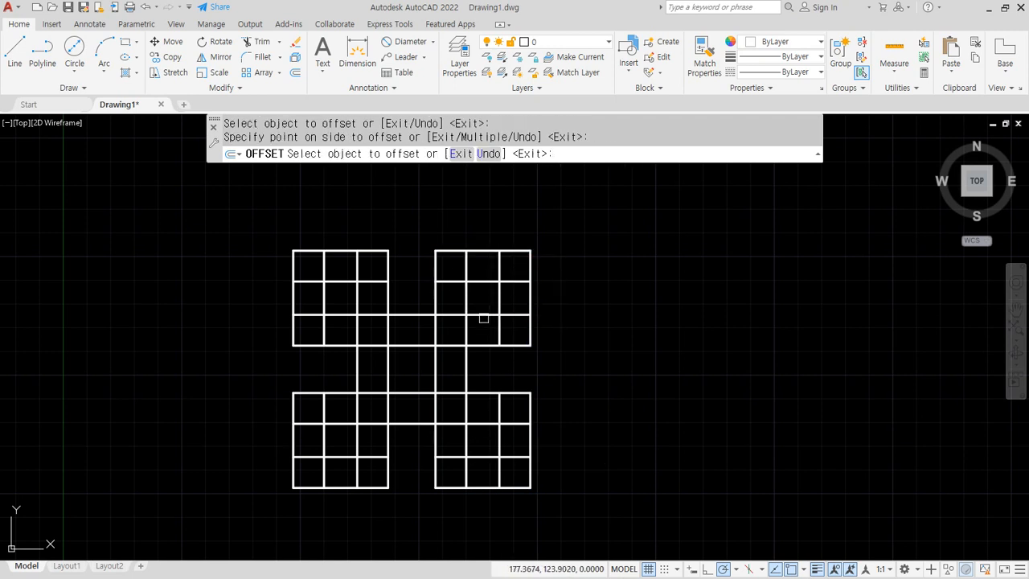
pyautogui.press('space')
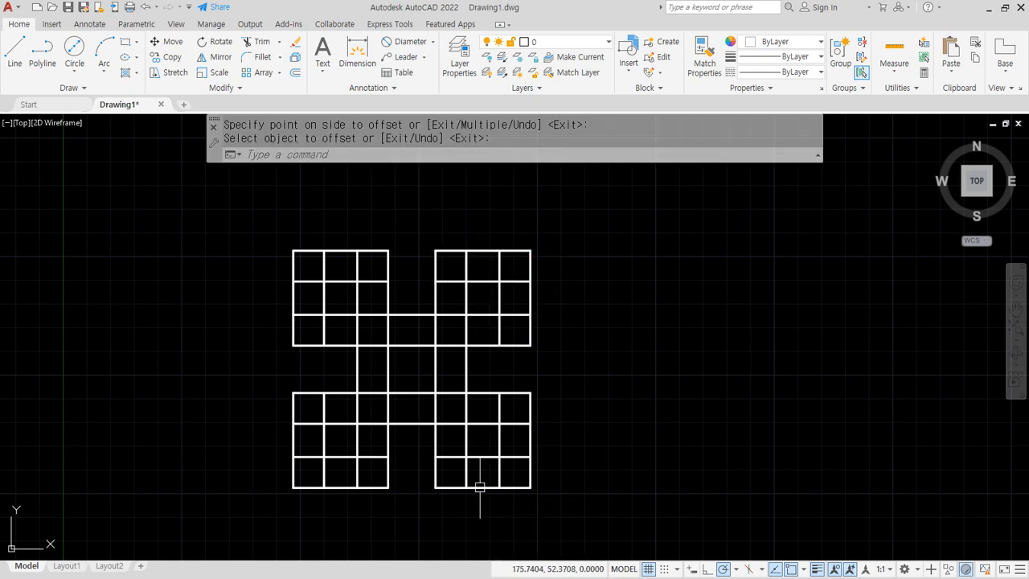
# Trim the surplus line pieces in all four corner squares and at the band crossings to form the interlaced figure with small inner squares.
pyautogui.click(251, 42)
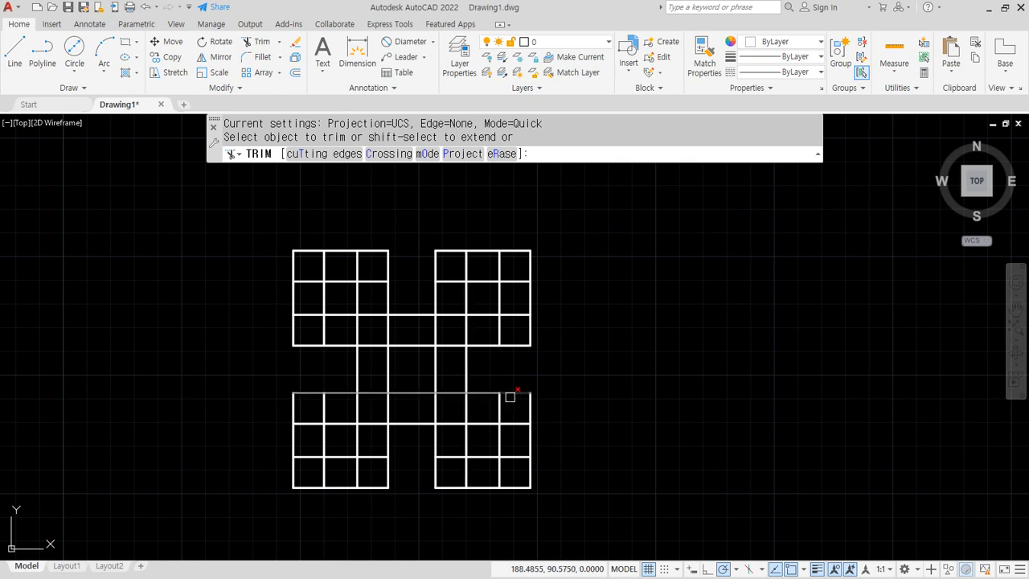
pyautogui.moveTo(488, 407)
pyautogui.mouseDown()
pyautogui.moveTo(517, 407)
pyautogui.moveTo(517, 474)
pyautogui.moveTo(458, 471)
pyautogui.moveTo(436, 356)
pyautogui.moveTo(440, 261)
pyautogui.moveTo(511, 268)
pyautogui.mouseUp()
pyautogui.moveTo(513, 268)
pyautogui.mouseDown()
pyautogui.moveTo(508, 326)
pyautogui.moveTo(493, 334)
pyautogui.mouseUp()
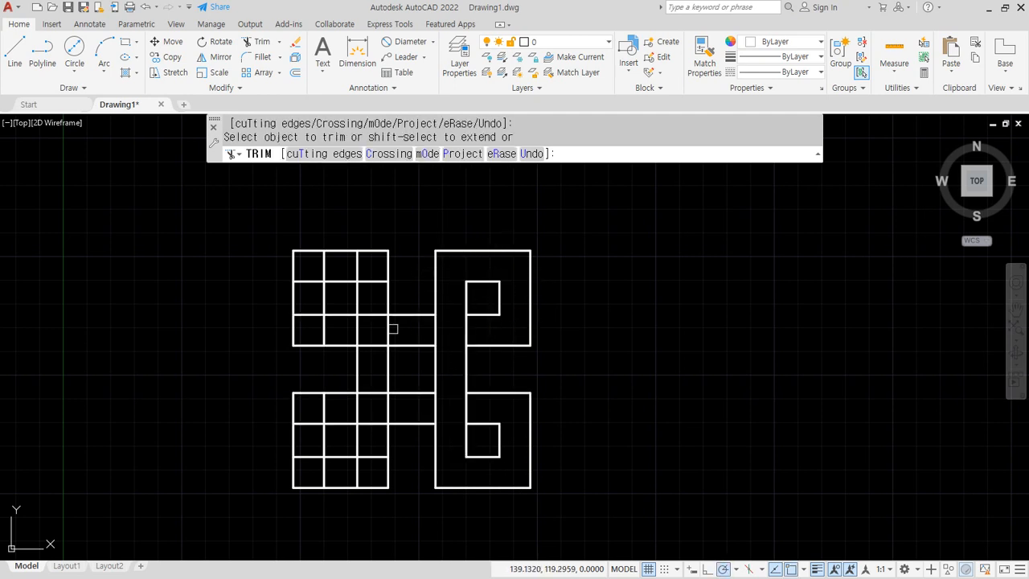
pyautogui.moveTo(359, 328)
pyautogui.mouseDown()
pyautogui.moveTo(312, 330)
pyautogui.moveTo(314, 270)
pyautogui.moveTo(368, 268)
pyautogui.moveTo(371, 293)
pyautogui.mouseUp()
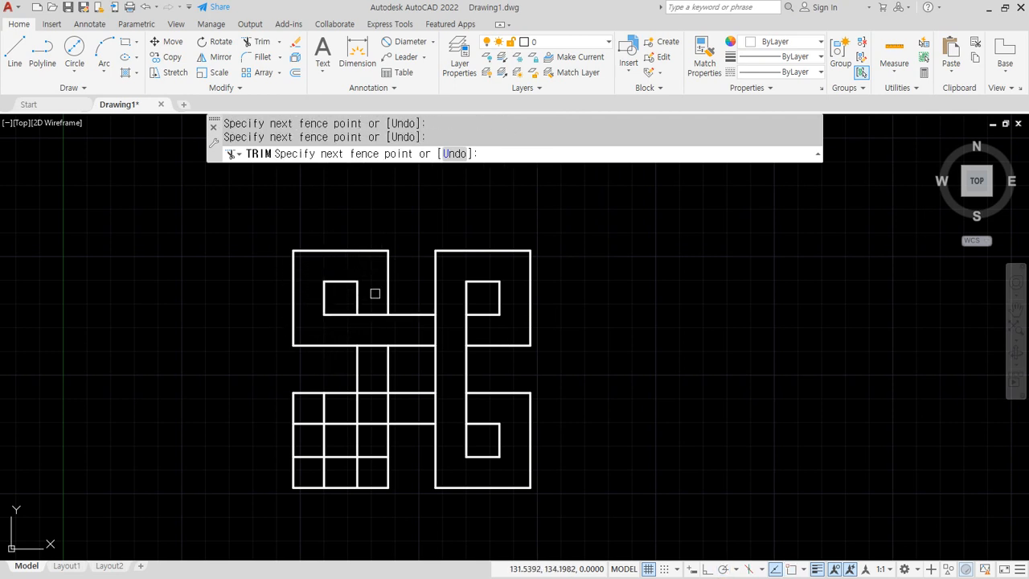
pyautogui.moveTo(375, 374)
pyautogui.mouseDown()
pyautogui.moveTo(370, 473)
pyautogui.moveTo(328, 474)
pyautogui.mouseUp()
pyautogui.moveTo(309, 473)
pyautogui.mouseDown()
pyautogui.moveTo(311, 414)
pyautogui.moveTo(336, 407)
pyautogui.mouseUp()
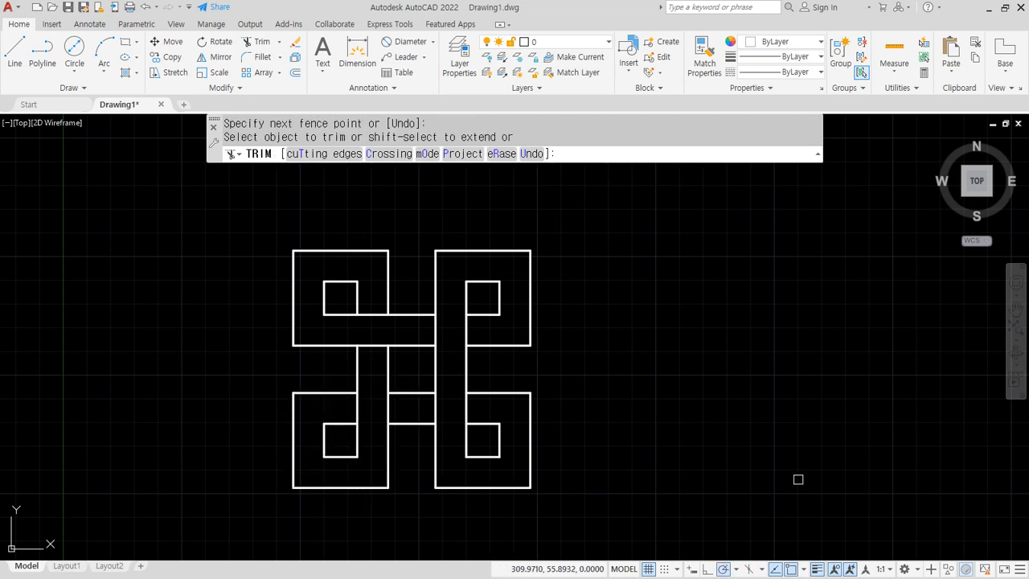
pyautogui.press('Return')
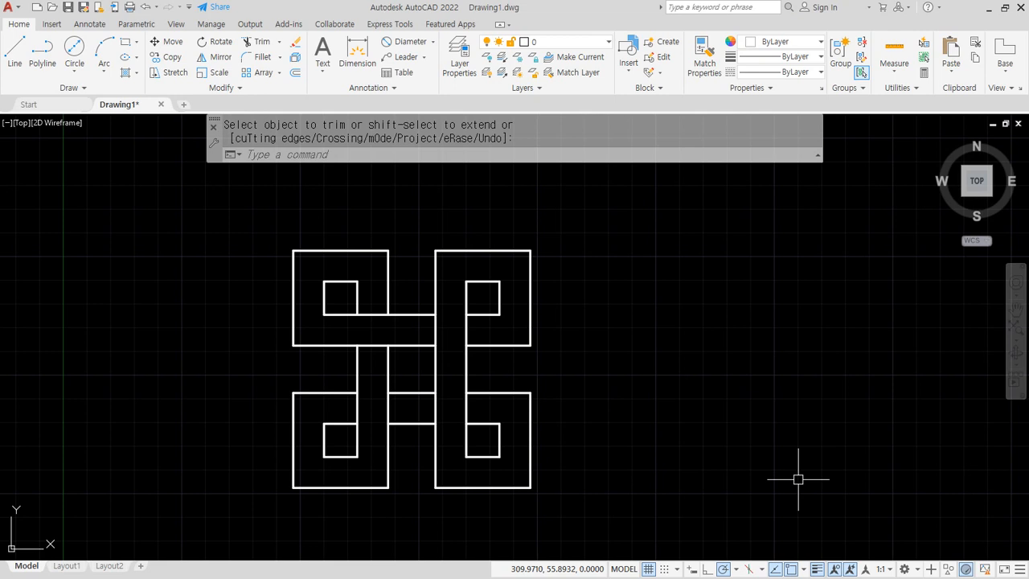
# Switch to the browser, view the next example with the R20, R10 and R5 circles, and move the window aside.
pyautogui.hotkey('alt', 'Tab')
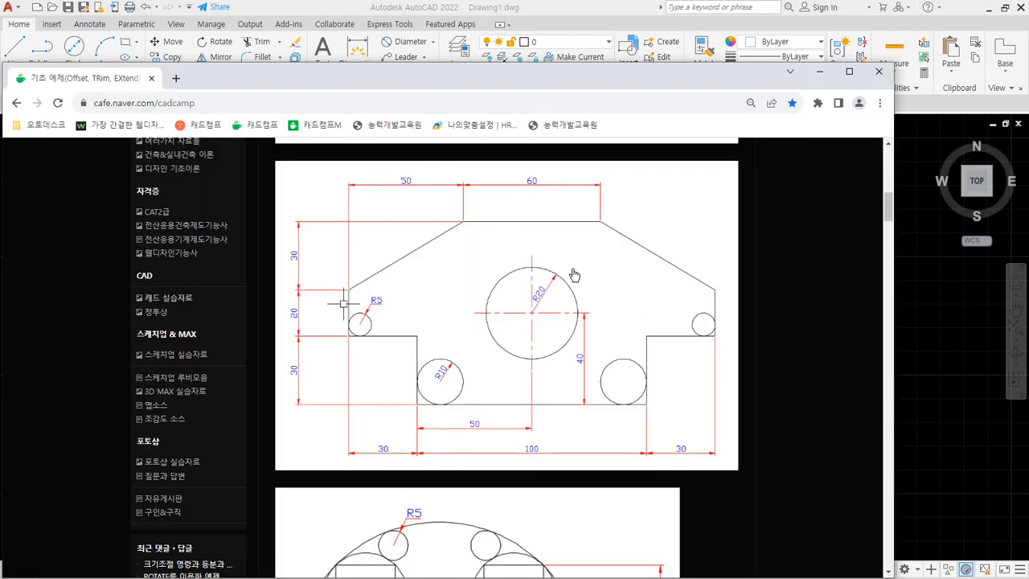
pyautogui.moveTo(541, 71); pyautogui.dragTo(524, 71)
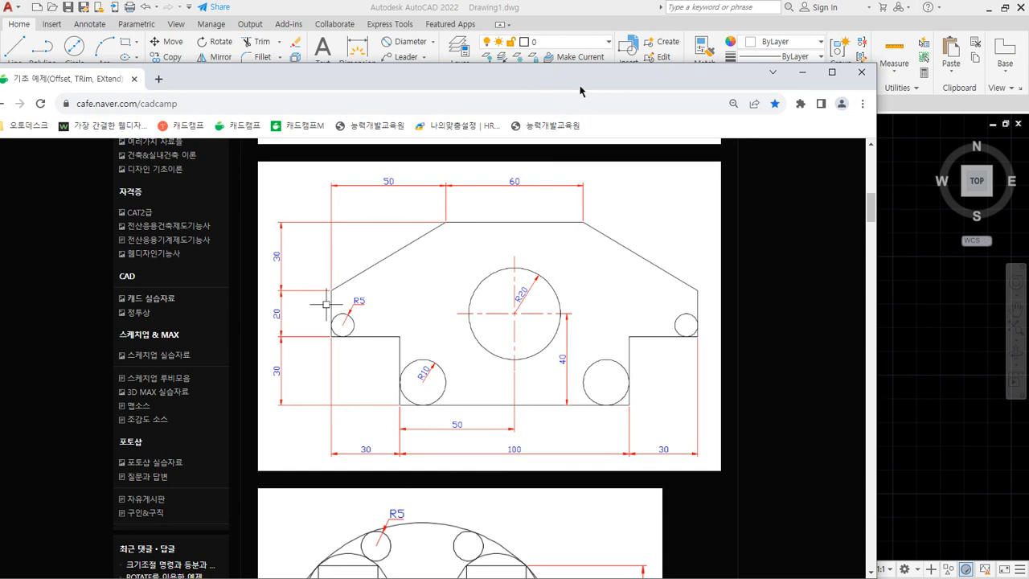
pyautogui.hotkey('alt', 'Tab')
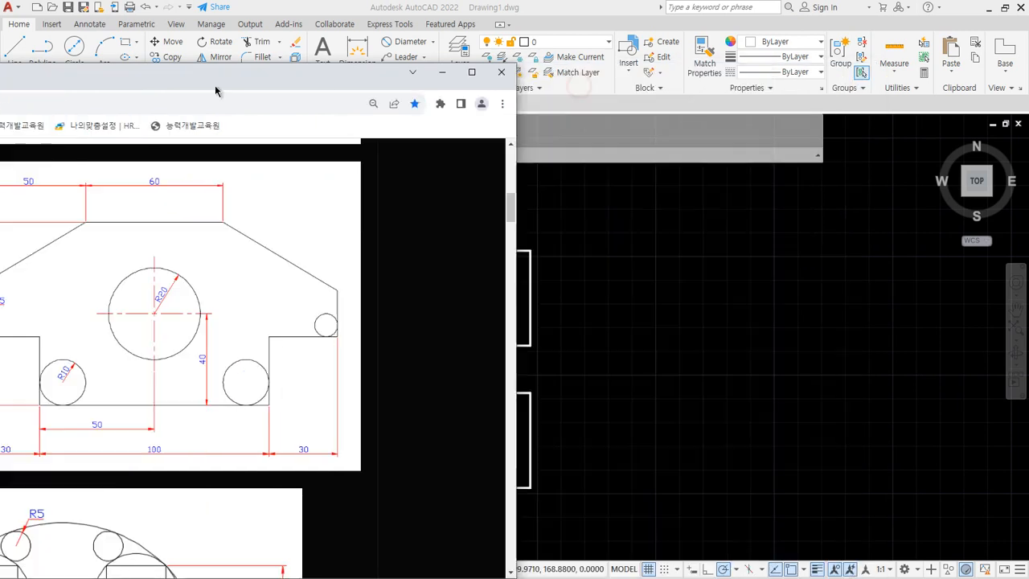
# Return to AutoCAD, erase the whole interlaced figure, and zoom to the whole drawing.
pyautogui.click(594, 509)
pyautogui.click(195, 257)
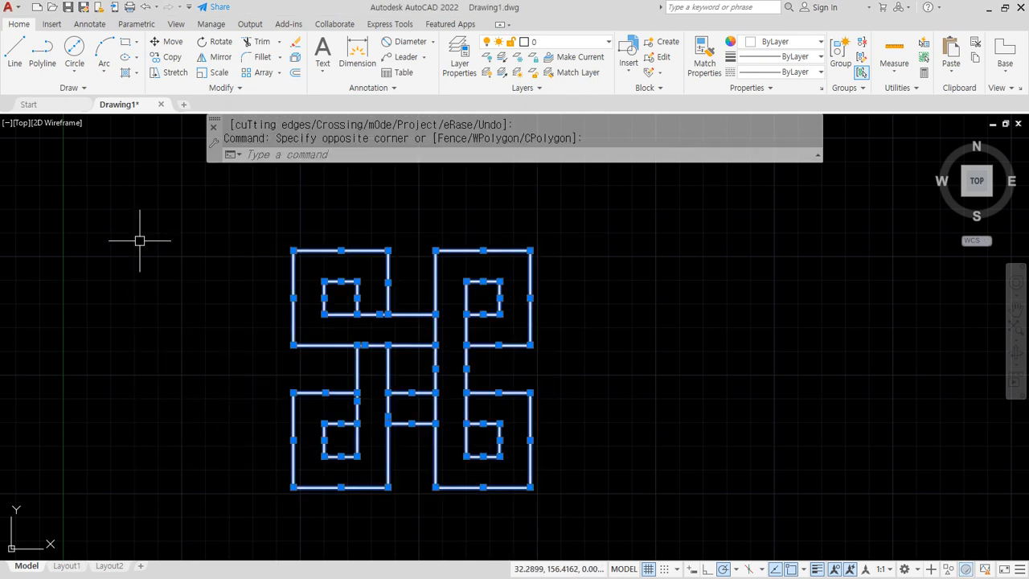
pyautogui.write('e')
pyautogui.press('Return')
pyautogui.write('z')
pyautogui.press('Return')
pyautogui.write('a')
pyautogui.press('Return')
pyautogui.write('l')
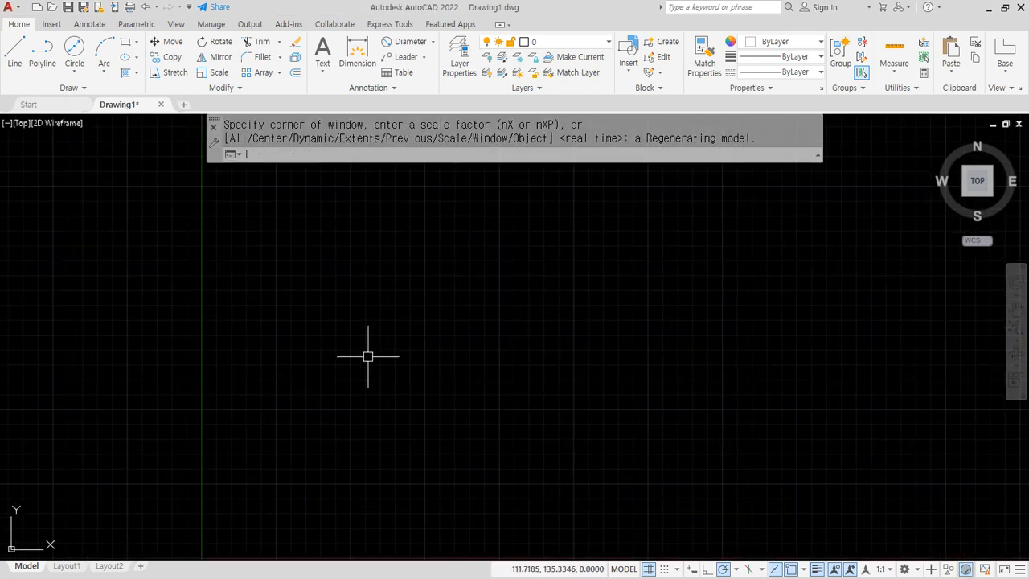
pyautogui.press('Return')
pyautogui.click(465, 413)
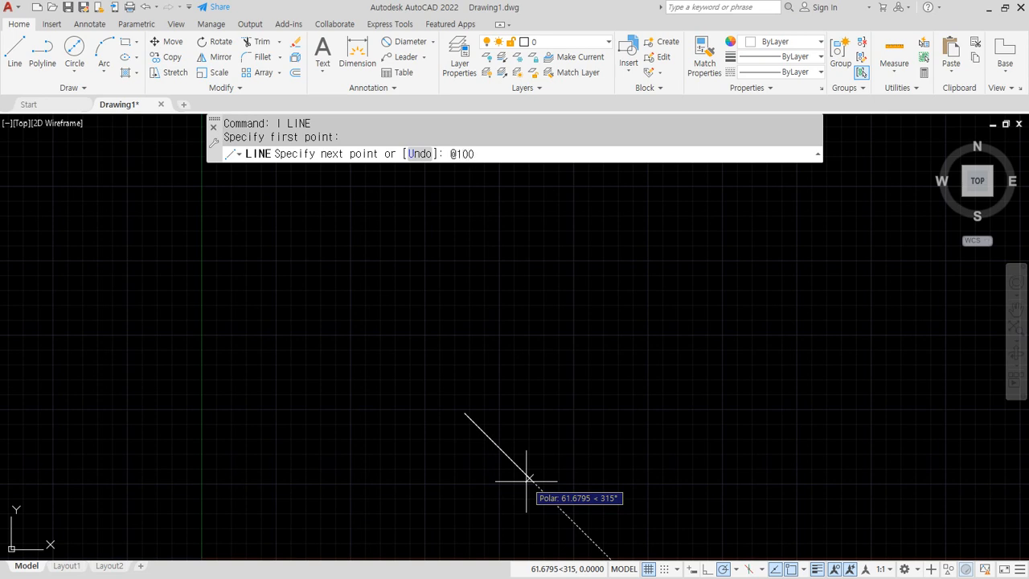
pyautogui.press('Return')
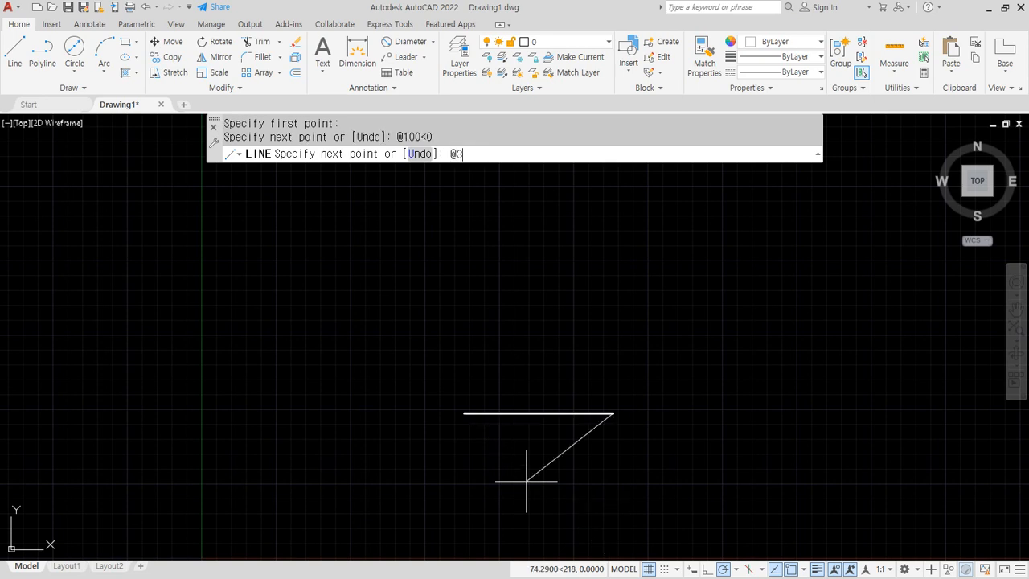
pyautogui.press('Return')
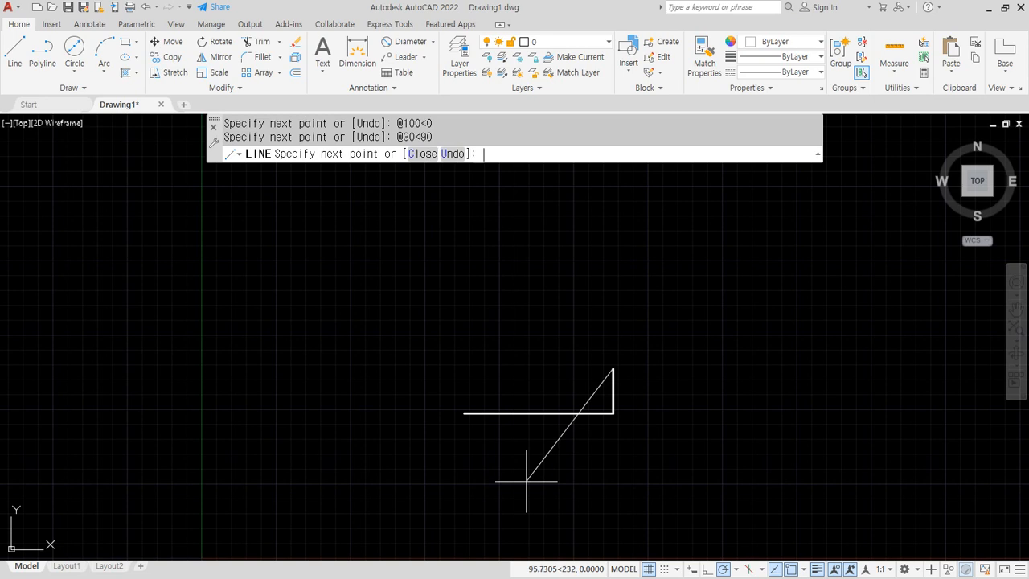
pyautogui.write('@30<0')
pyautogui.press('Return')
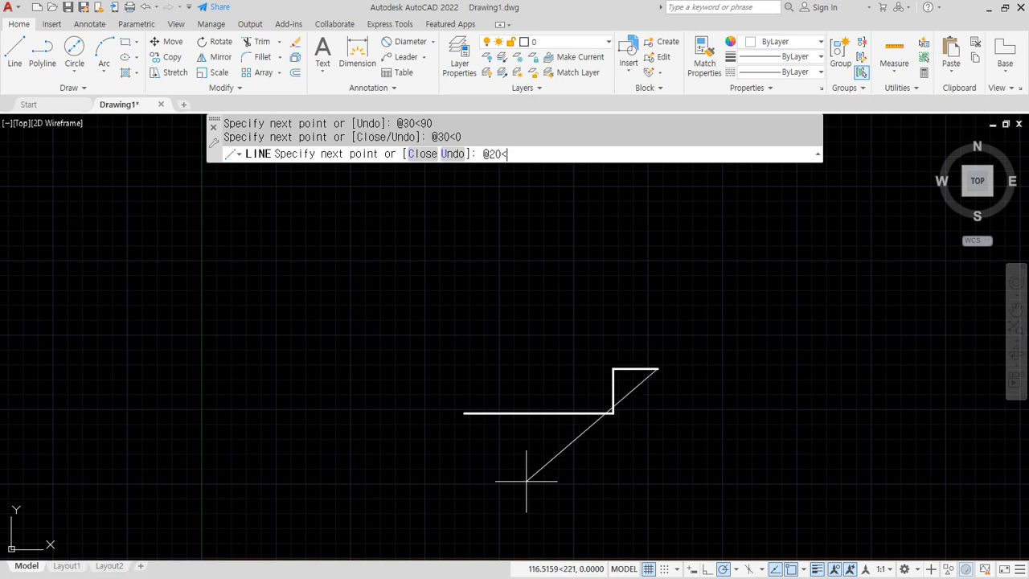
pyautogui.write('@20<90')
pyautogui.press('Return')
pyautogui.write('@')
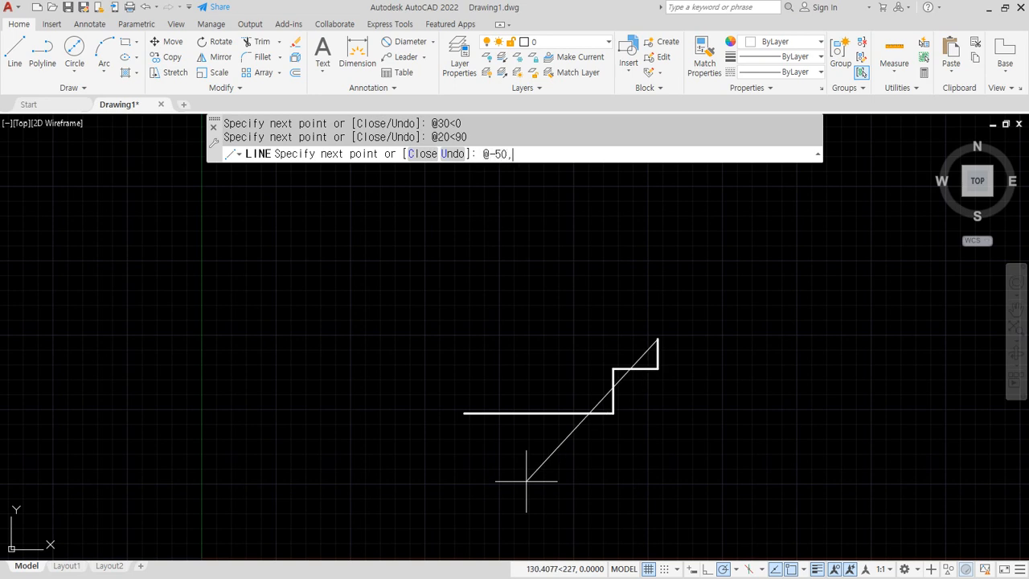
pyautogui.press('Return')
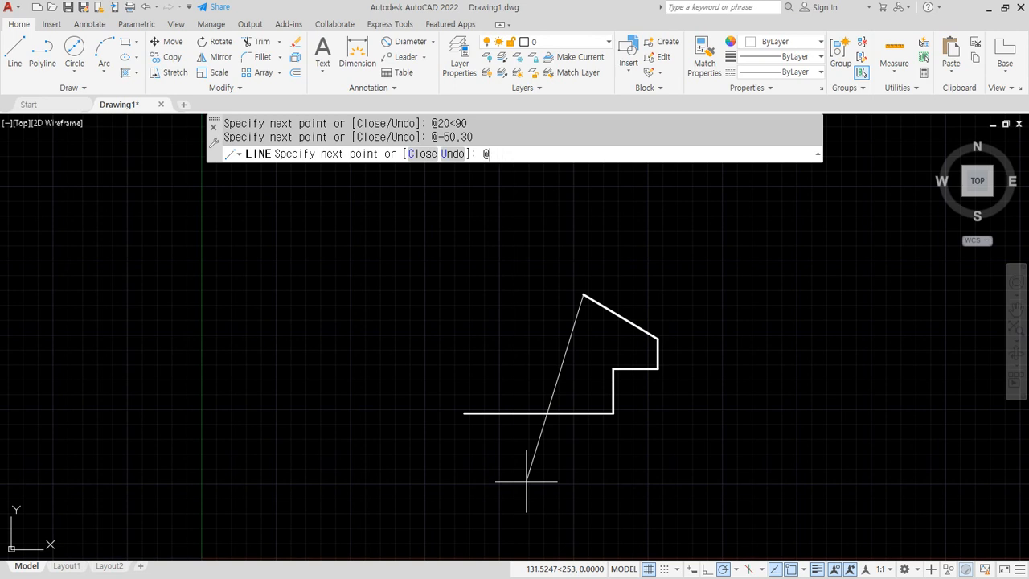
pyautogui.write('@60<180')
pyautogui.press('Return')
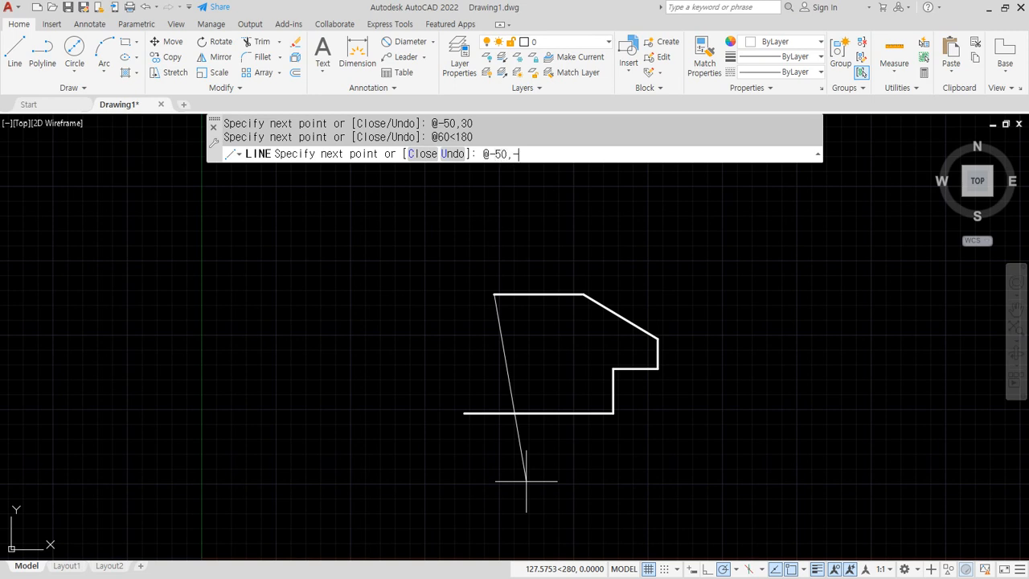
pyautogui.press('Return')
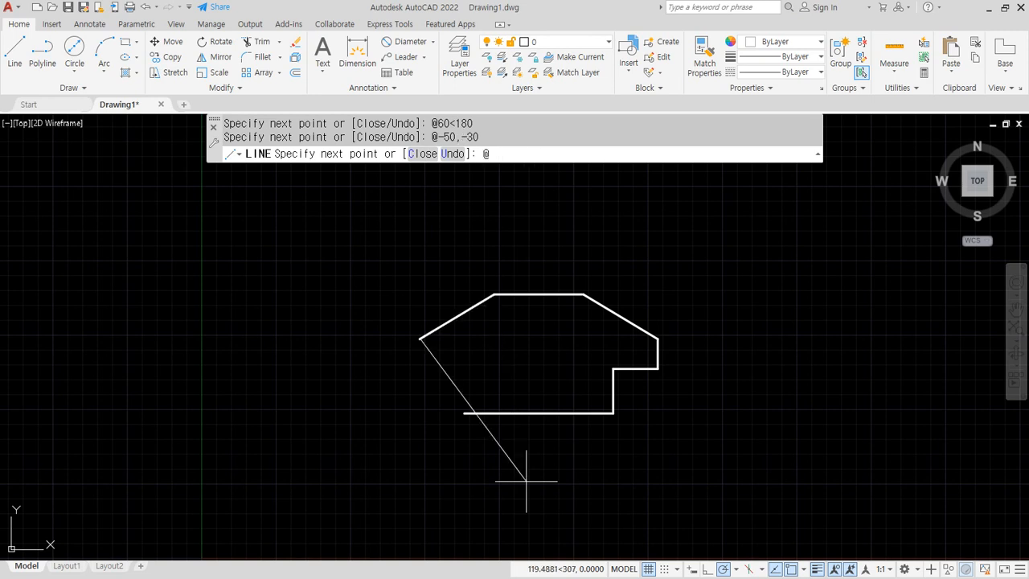
pyautogui.write('@20<-90')
pyautogui.press('Return')
pyautogui.write('@30<')
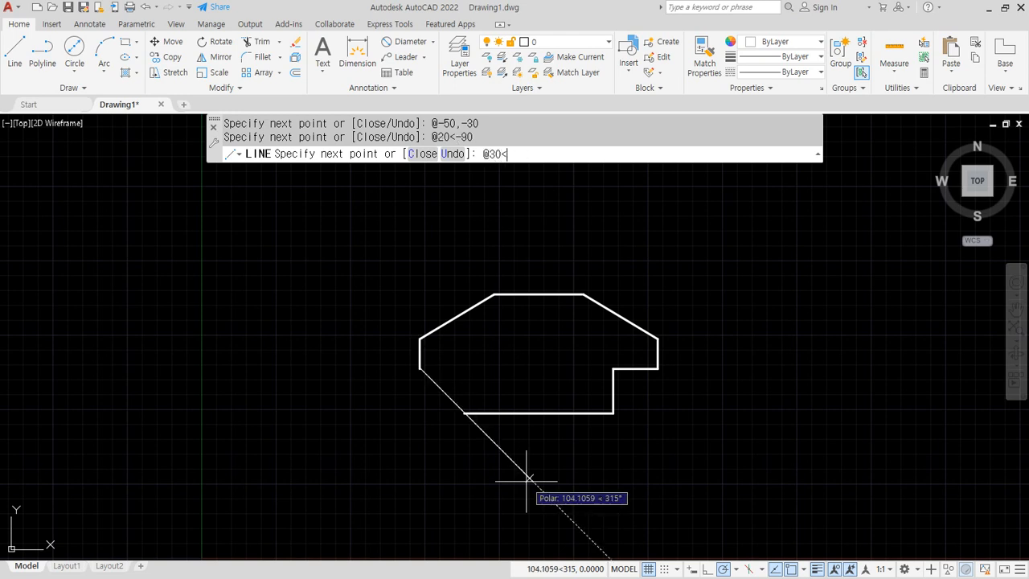
pyautogui.write('0')
pyautogui.press('Return')
pyautogui.write('c')
pyautogui.press('Return')
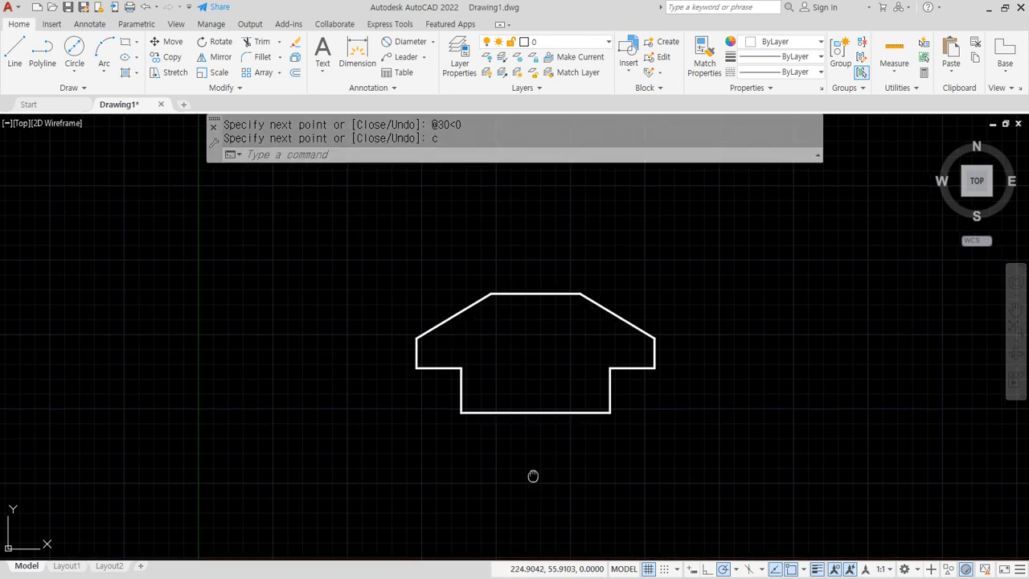
pyautogui.moveTo(533, 475); pyautogui.dragTo(260, 464, button='middle')
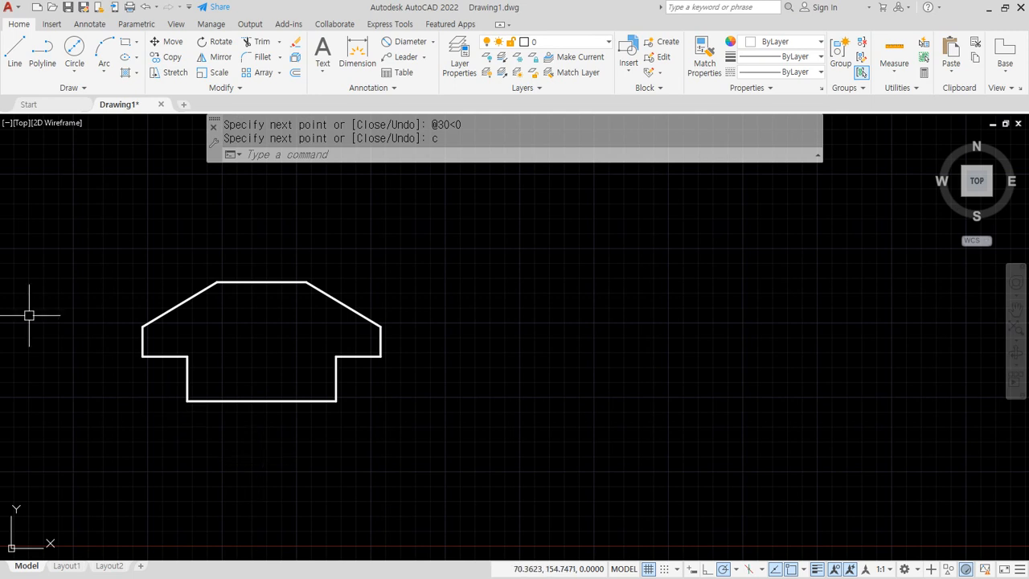
# Switch to the browser and examine the overall width and the lower horizontal dimensions of the plate example.
pyautogui.hotkey('alt', 'Tab')
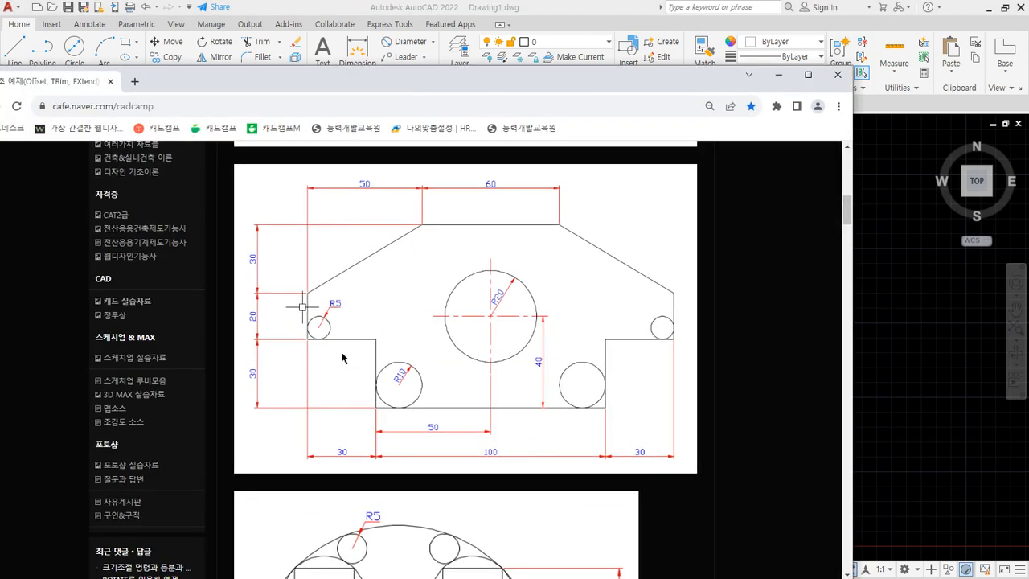
pyautogui.moveTo(306, 204); pyautogui.dragTo(306, 531)
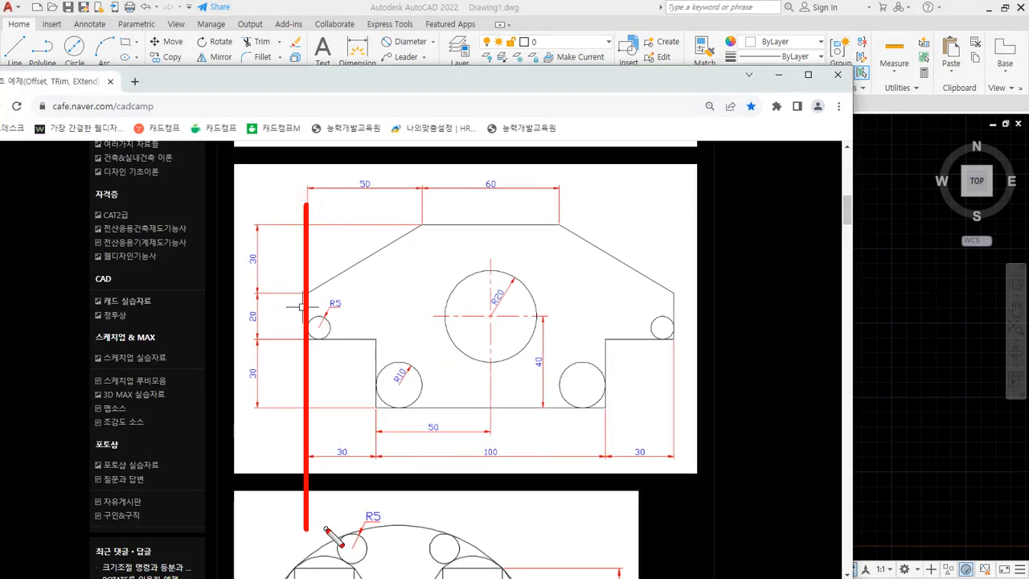
pyautogui.moveTo(673, 256); pyautogui.dragTo(673, 549)
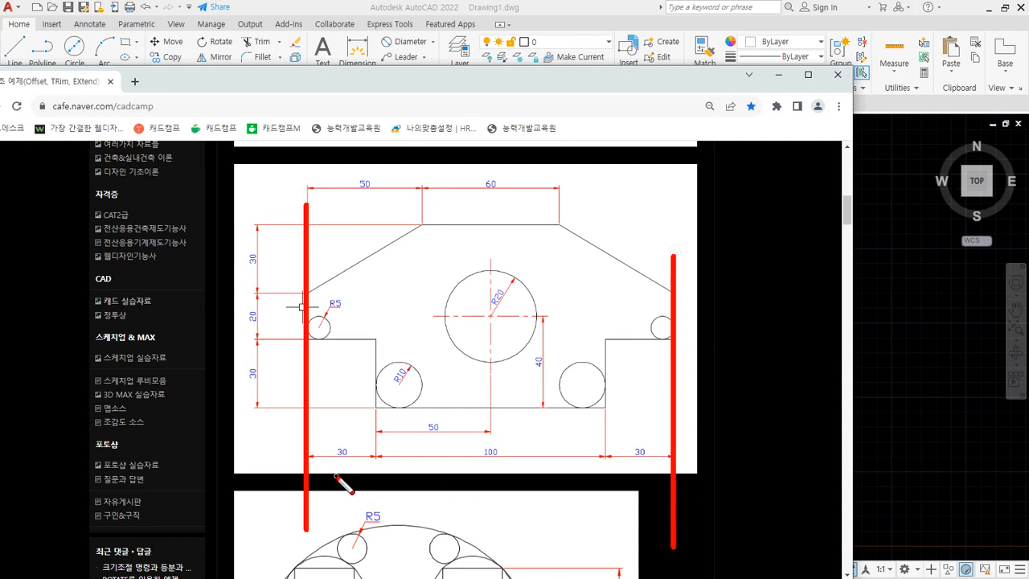
pyautogui.moveTo(375, 438); pyautogui.dragTo(368, 482)
pyautogui.moveTo(503, 473)
pyautogui.mouseDown()
pyautogui.moveTo(475, 447)
pyautogui.moveTo(528, 464)
pyautogui.mouseUp()
pyautogui.moveTo(646, 472)
pyautogui.mouseDown()
pyautogui.moveTo(652, 424)
pyautogui.moveTo(676, 464)
pyautogui.mouseUp()
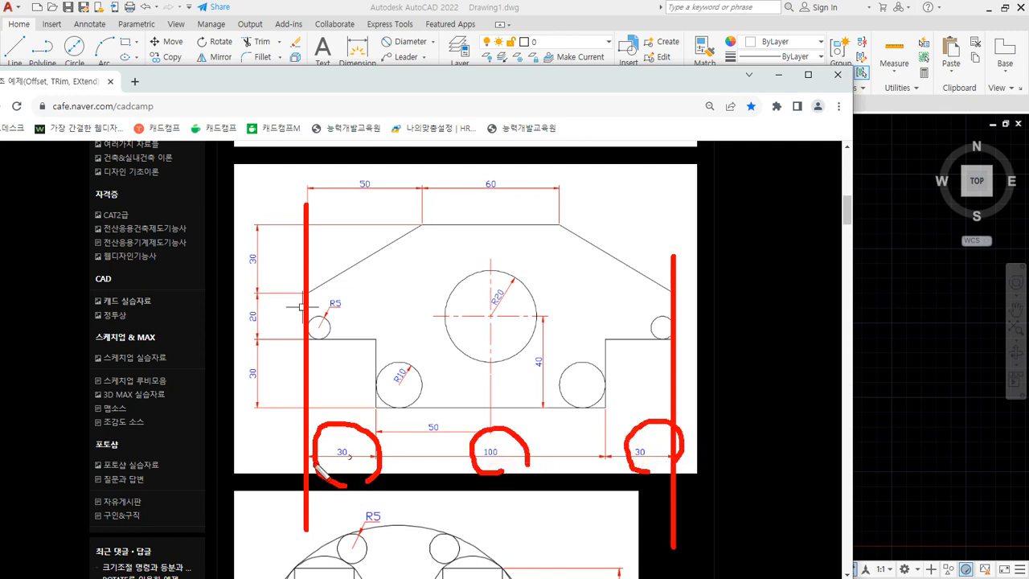
pyautogui.press('e')
# Examine the plate's vertical dimensions and its left and bottom reference edges, and move the browser window aside.
pyautogui.moveTo(302, 458); pyautogui.dragTo(742, 456)
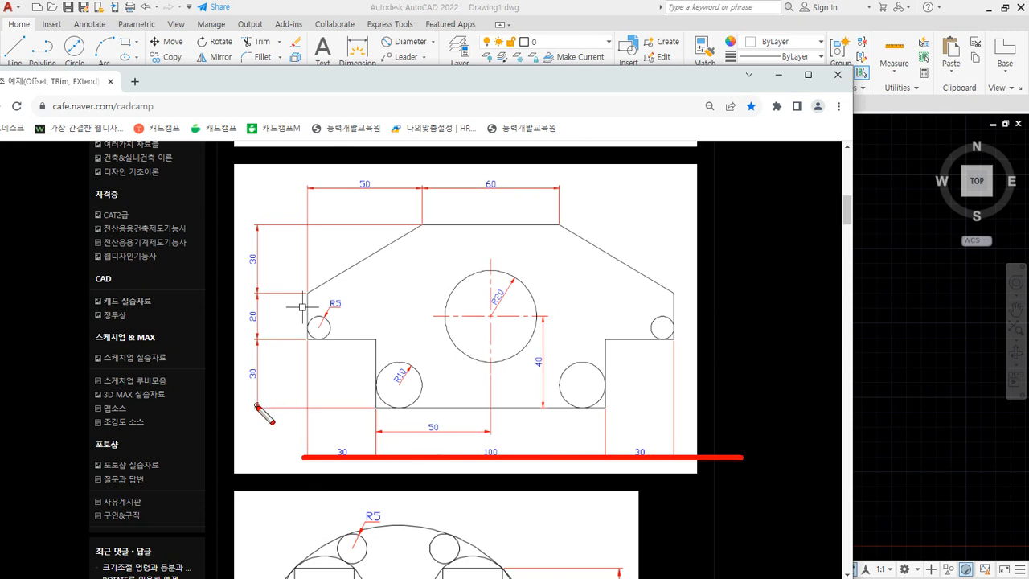
pyautogui.moveTo(258, 392); pyautogui.dragTo(256, 377)
pyautogui.moveTo(263, 323); pyautogui.dragTo(250, 304)
pyautogui.click(251, 264)
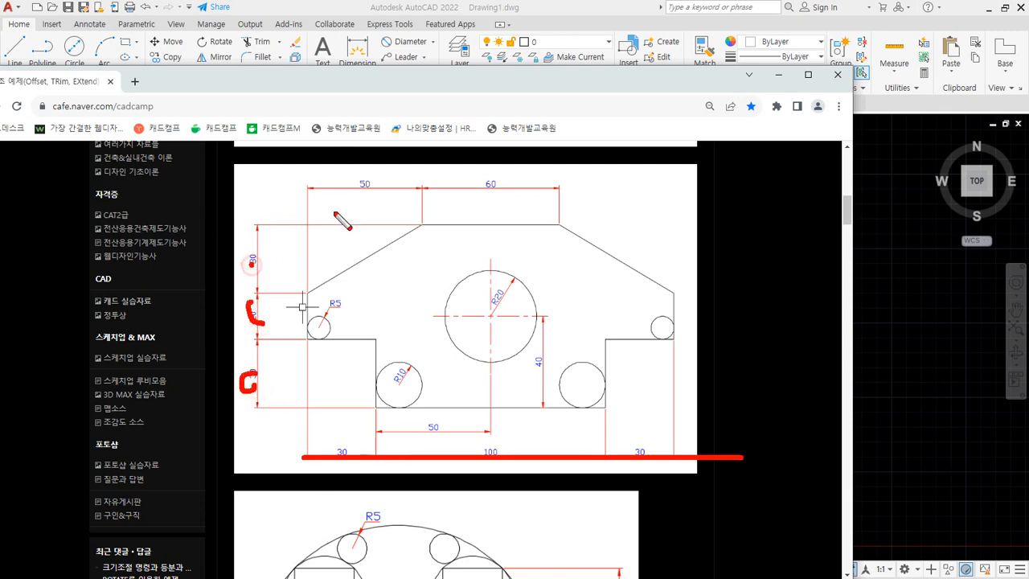
pyautogui.moveTo(310, 162)
pyautogui.mouseDown()
pyautogui.moveTo(310, 406)
pyautogui.moveTo(353, 406)
pyautogui.mouseUp()
pyautogui.moveTo(449, 403); pyautogui.dragTo(676, 407)
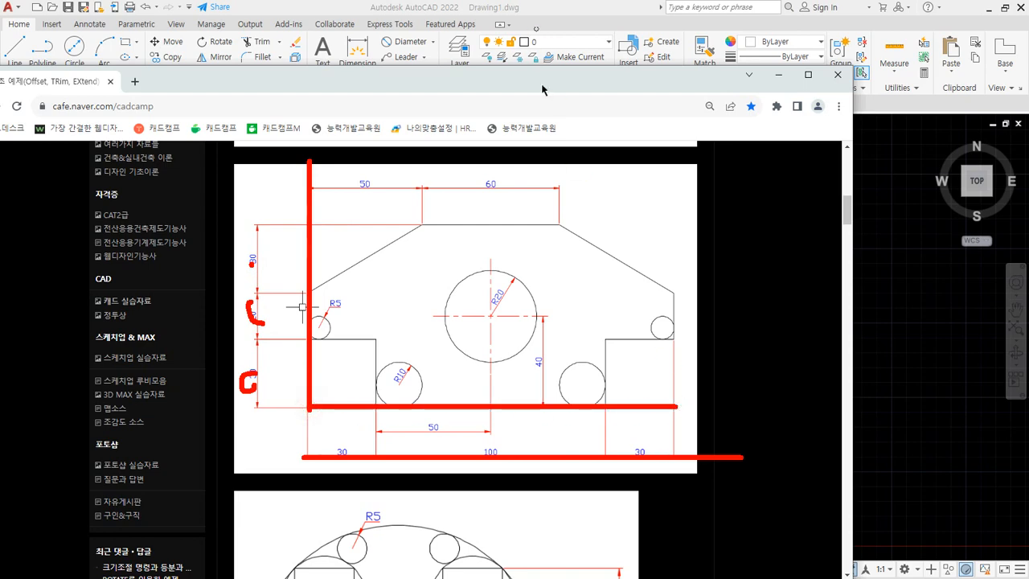
pyautogui.press('Escape')
pyautogui.moveTo(532, 82); pyautogui.dragTo(0, 97)
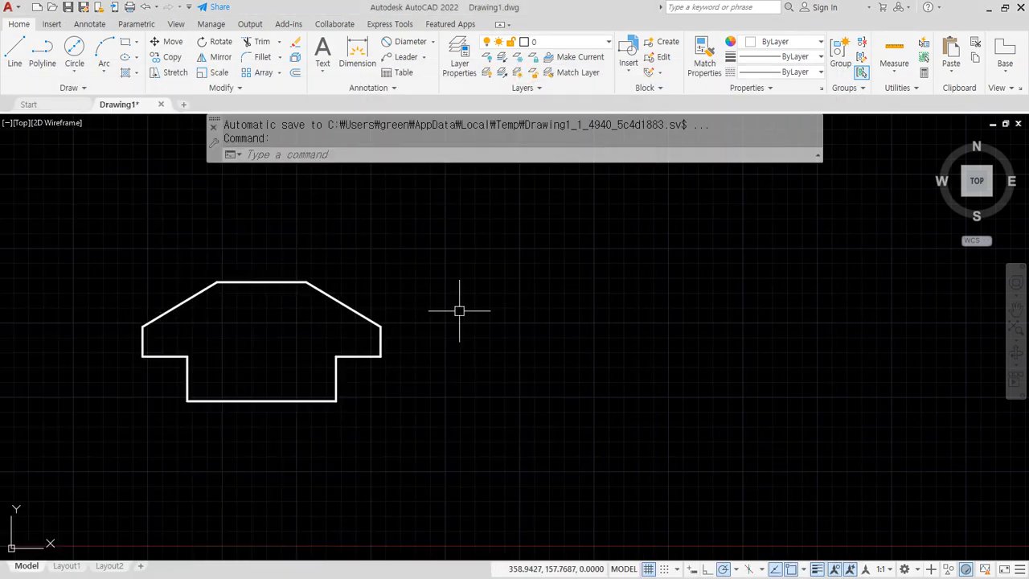
# Draw a vertical line and a longer horizontal line from its lower end, forming an L beside the finished outline.
pyautogui.write('l')
pyautogui.press('Return')
pyautogui.click(456, 215)
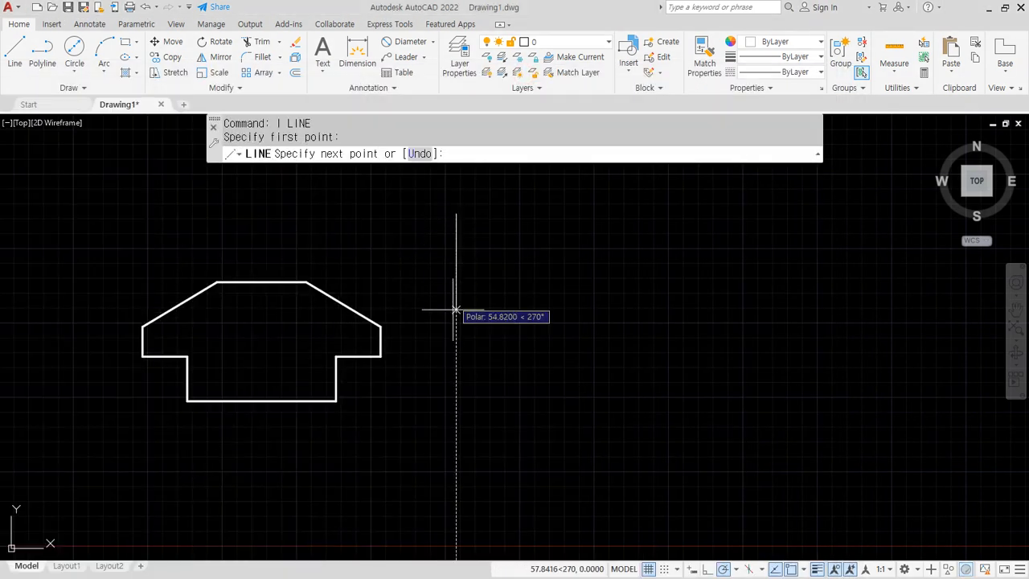
pyautogui.click(456, 404)
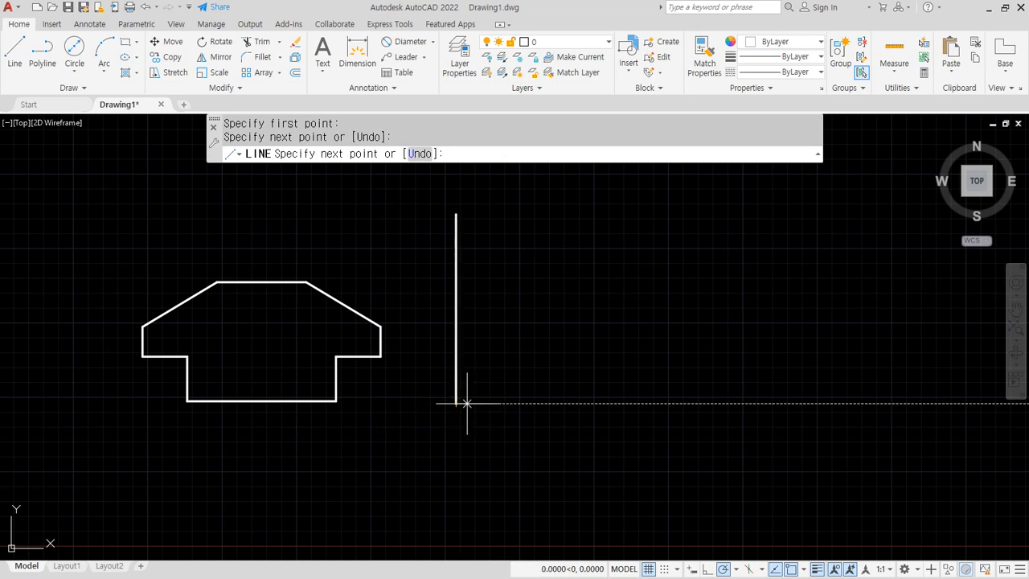
pyautogui.click(791, 403)
pyautogui.press('Return')
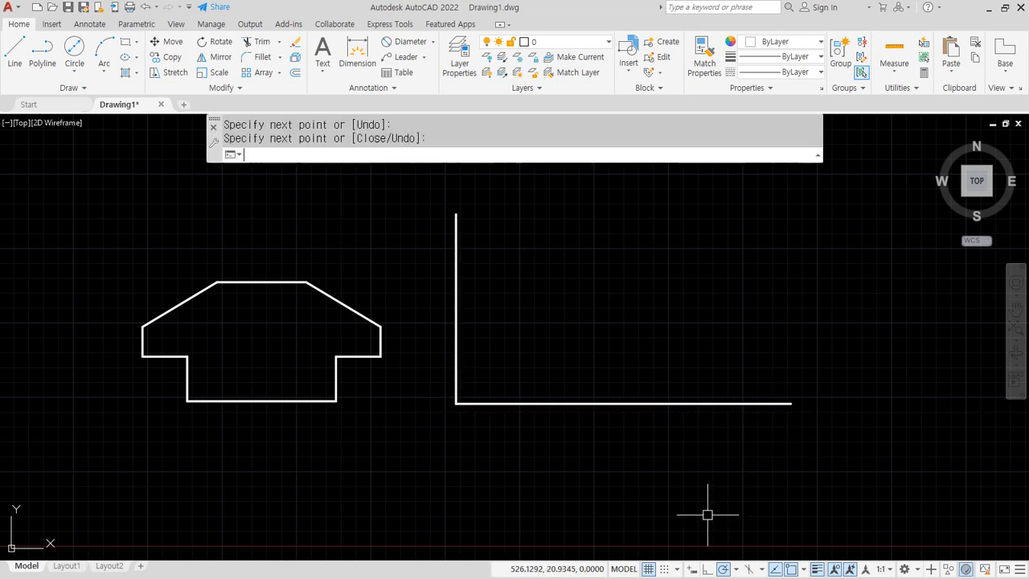
# Offset the horizontal base line 80 upward.
pyautogui.write('o')
pyautogui.press('Return')
pyautogui.write('80')
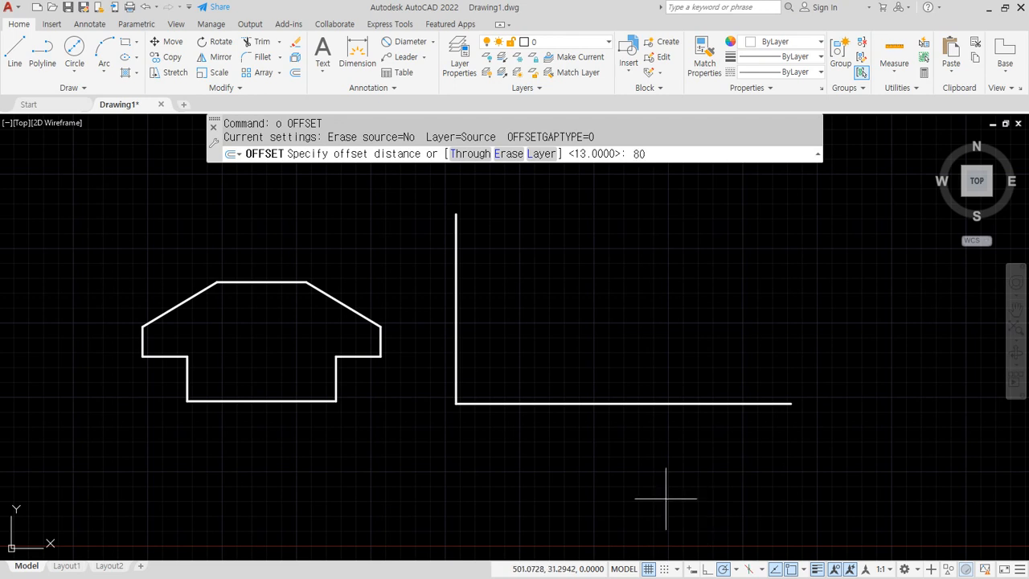
pyautogui.press('Return')
pyautogui.click(583, 402)
pyautogui.click(574, 340)
pyautogui.press('Return')
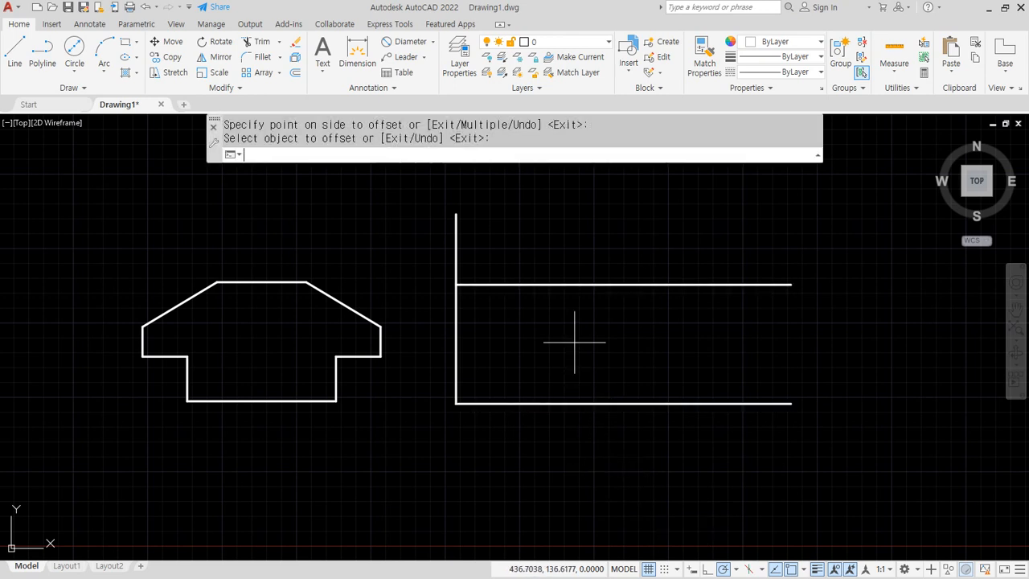
# Offset the vertical line 160 to the right.
pyautogui.press('Return')
pyautogui.write('160')
pyautogui.press('Return')
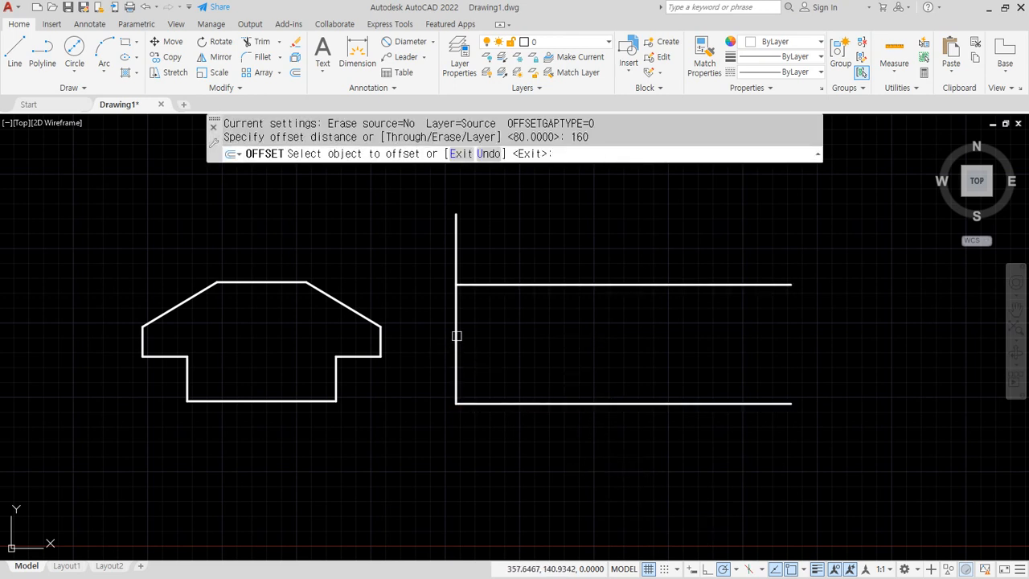
pyautogui.click(455, 335)
pyautogui.click(795, 416)
pyautogui.press('Escape')
# Trim the overhanging line ends so that a closed 160 × 80 rectangle remains.
pyautogui.write('tr')
pyautogui.press('Return')
pyautogui.moveTo(852, 426)
pyautogui.mouseDown()
pyautogui.moveTo(786, 285)
pyautogui.moveTo(765, 265)
pyautogui.mouseUp()
pyautogui.moveTo(751, 442)
pyautogui.mouseDown()
pyautogui.moveTo(730, 363)
pyautogui.moveTo(730, 260)
pyautogui.moveTo(343, 252)
pyautogui.mouseUp()
pyautogui.scroll(2, 713, 351)
pyautogui.scroll(2, 507, 361)
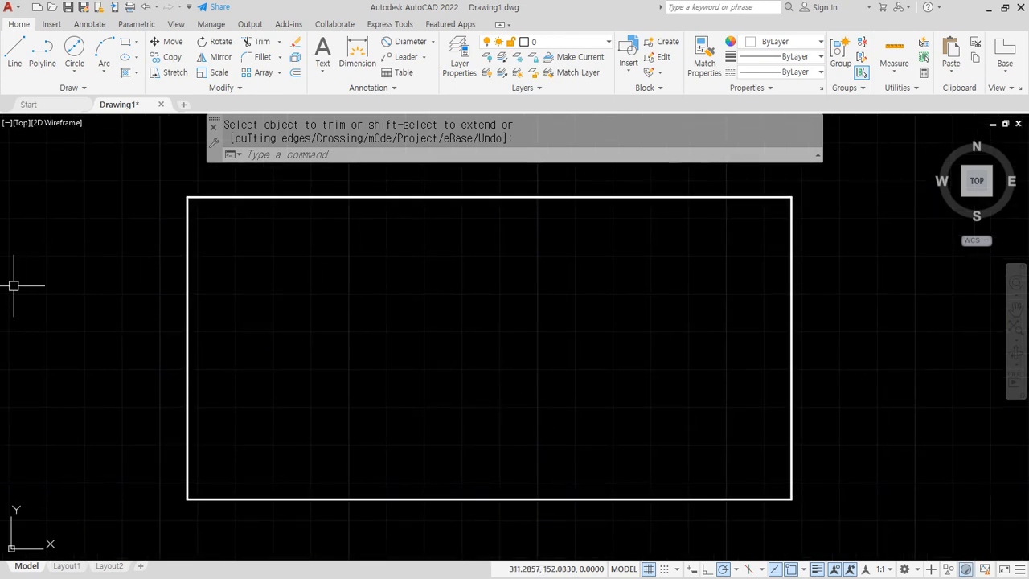
# Bring the browser's plate example back into view and examine its sloped upper corners.
pyautogui.moveTo(0, 87); pyautogui.dragTo(475, 58)
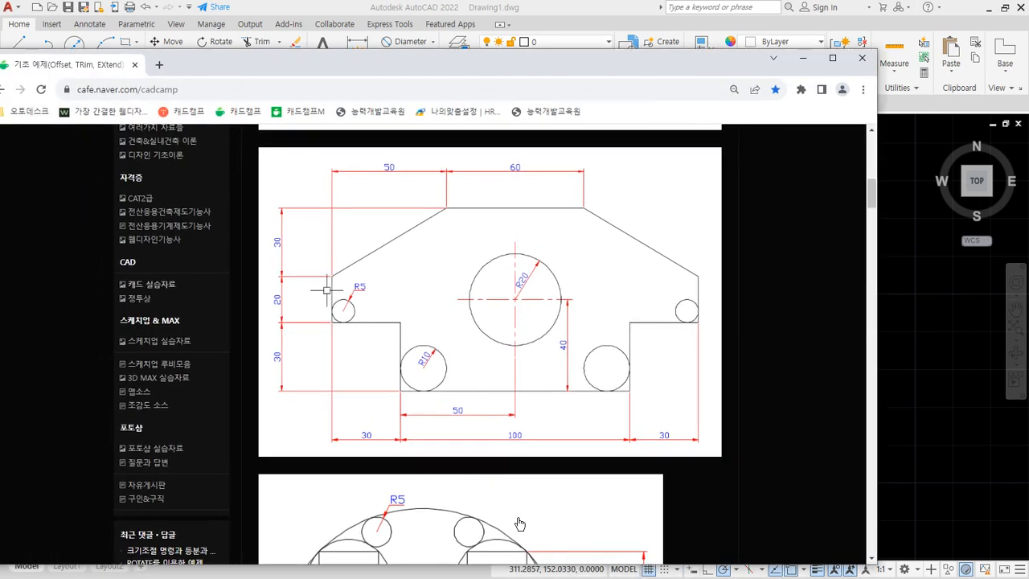
pyautogui.hotkey('ctrl', '2')
pyautogui.moveTo(335, 182)
pyautogui.mouseDown()
pyautogui.moveTo(398, 185)
pyautogui.moveTo(464, 262)
pyautogui.mouseUp()
pyautogui.moveTo(733, 263)
pyautogui.mouseDown()
pyautogui.moveTo(701, 265)
pyautogui.moveTo(715, 259)
pyautogui.mouseUp()
pyautogui.press('e')
# Examine the dimensions of the two lower corner notches in the example and move the browser window aside.
pyautogui.moveTo(377, 421)
pyautogui.mouseDown()
pyautogui.moveTo(361, 418)
pyautogui.moveTo(414, 437)
pyautogui.mouseUp()
pyautogui.moveTo(733, 402)
pyautogui.mouseDown()
pyautogui.moveTo(632, 383)
pyautogui.moveTo(697, 421)
pyautogui.mouseUp()
pyautogui.moveTo(370, 426)
pyautogui.mouseDown()
pyautogui.moveTo(386, 325)
pyautogui.moveTo(424, 402)
pyautogui.mouseUp()
pyautogui.press('e')
pyautogui.moveTo(279, 378)
pyautogui.mouseDown()
pyautogui.moveTo(322, 377)
pyautogui.moveTo(361, 413)
pyautogui.moveTo(380, 455)
pyautogui.mouseUp()
pyautogui.moveTo(646, 447)
pyautogui.mouseDown()
pyautogui.moveTo(644, 406)
pyautogui.moveTo(685, 441)
pyautogui.mouseUp()
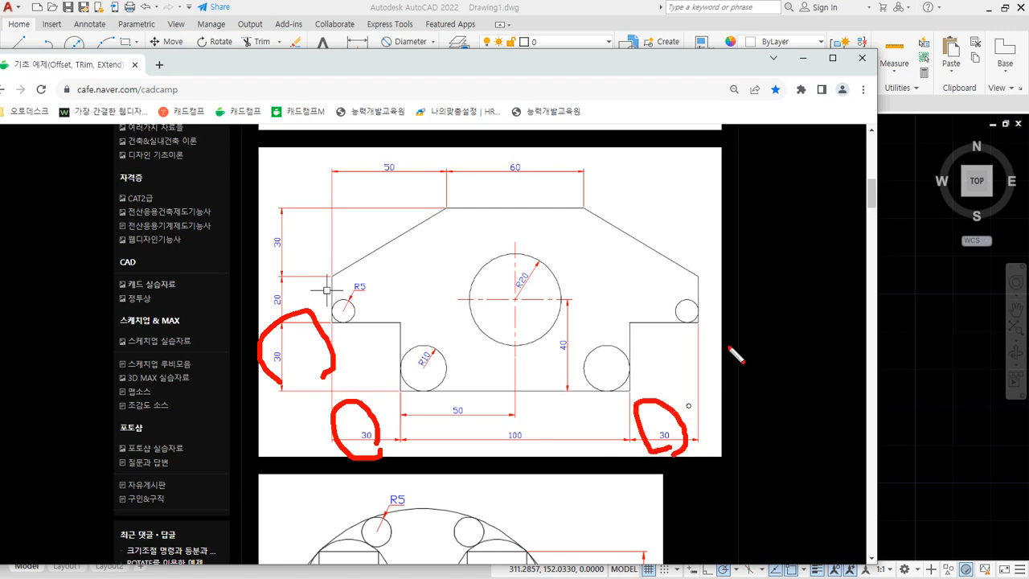
pyautogui.moveTo(706, 360); pyautogui.dragTo(718, 374)
pyautogui.press('Escape')
pyautogui.moveTo(538, 59); pyautogui.dragTo(0, 112)
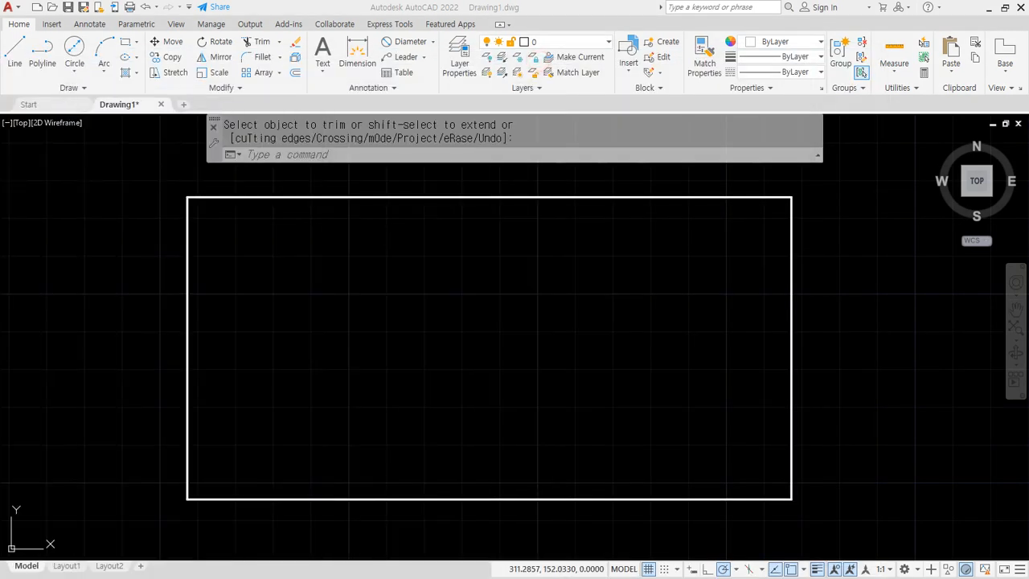
# Offset the rectangle's left, bottom and right sides 30 inward and finish the offset.
pyautogui.press('Return')
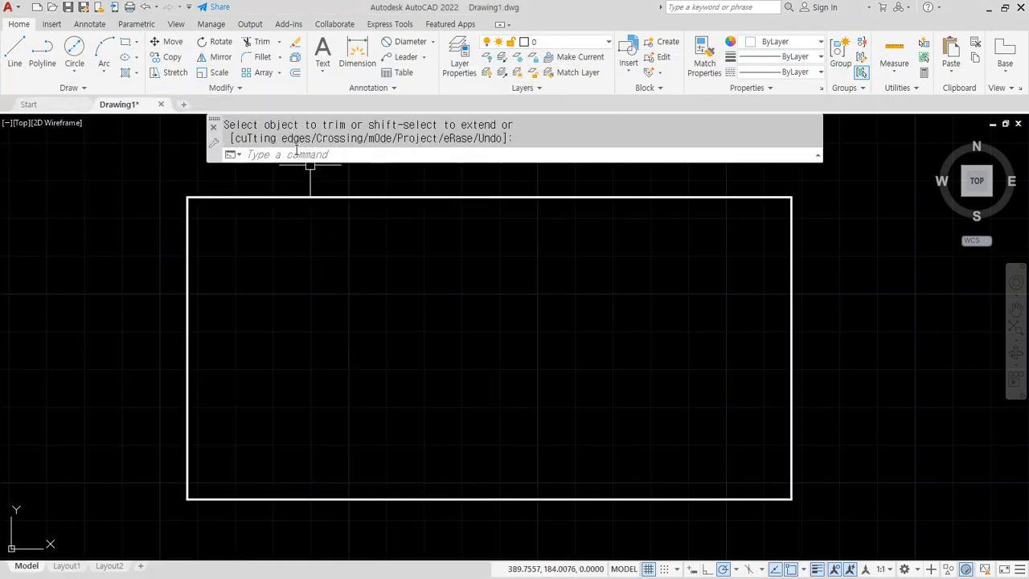
pyautogui.click(295, 73)
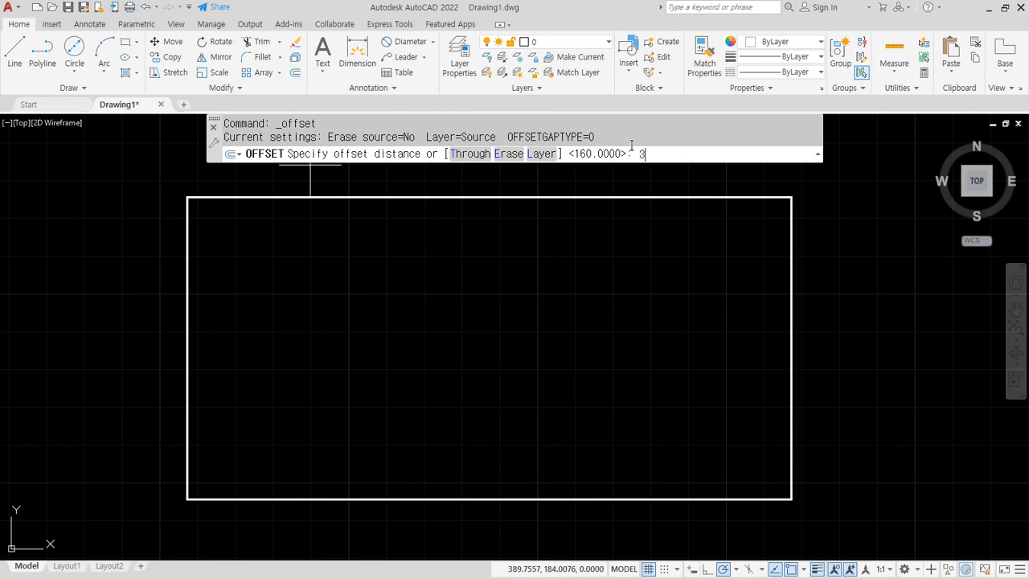
pyautogui.write('30')
pyautogui.press('Return')
pyautogui.click(187, 378)
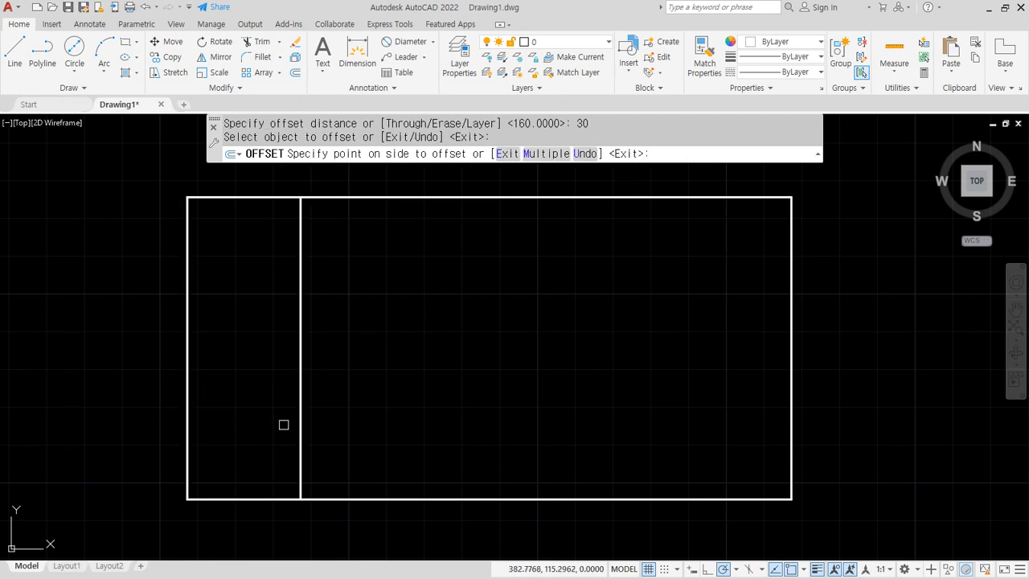
pyautogui.click(304, 444)
pyautogui.click(341, 496)
pyautogui.click(359, 444)
pyautogui.click(791, 438)
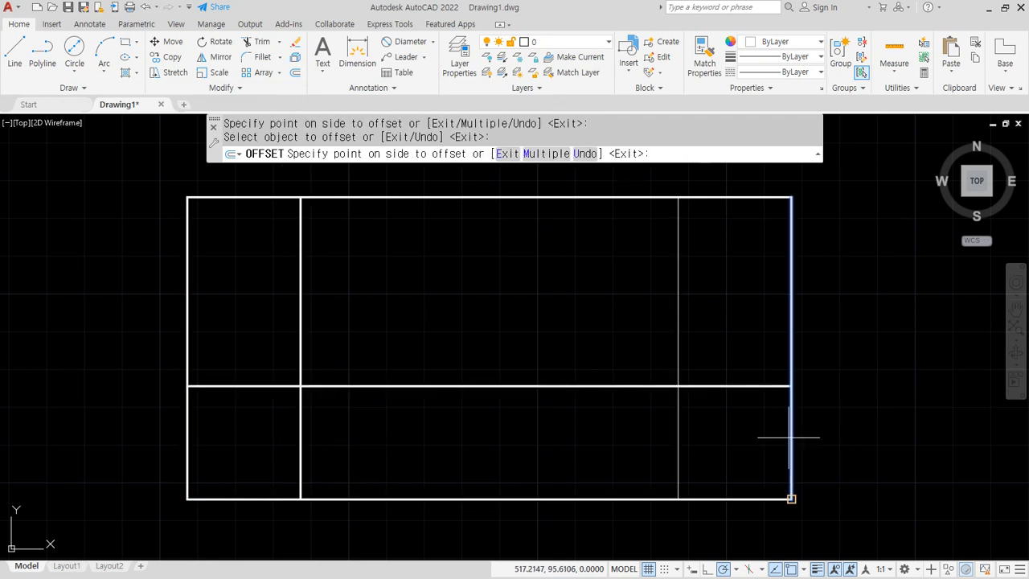
pyautogui.click(609, 426)
pyautogui.press('Return')
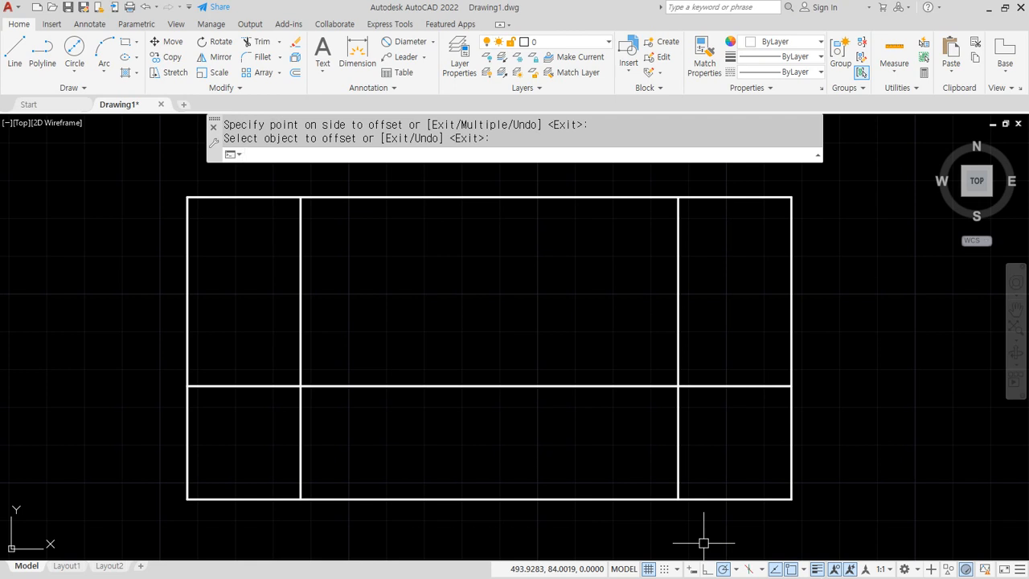
# Trim the offset lines and the rectangle's two lower corners so that a square notch remains on each side.
pyautogui.write('tr')
pyautogui.press('Return')
pyautogui.click(704, 316)
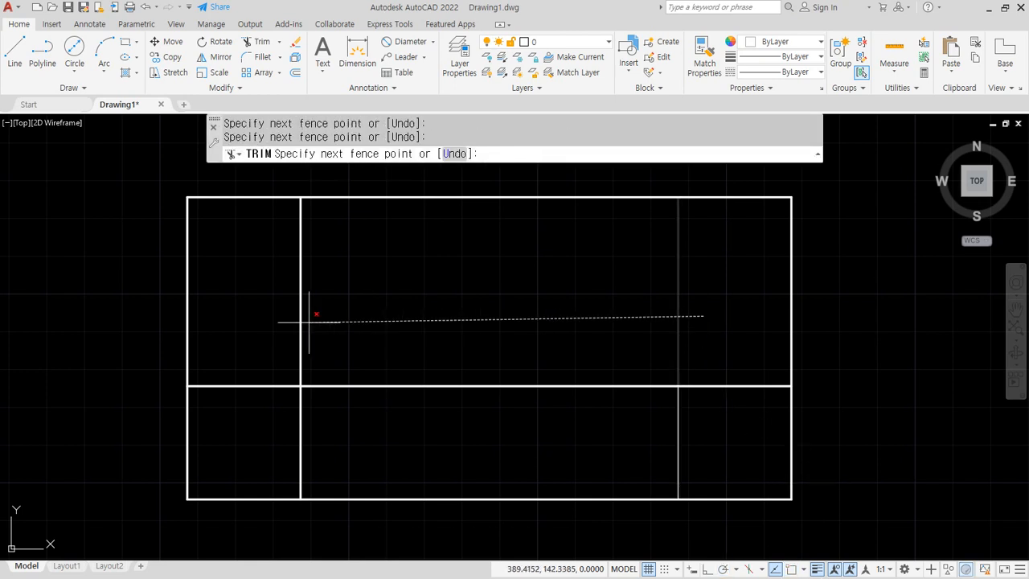
pyautogui.press('Return')
pyautogui.click(126, 413)
pyautogui.press('Return')
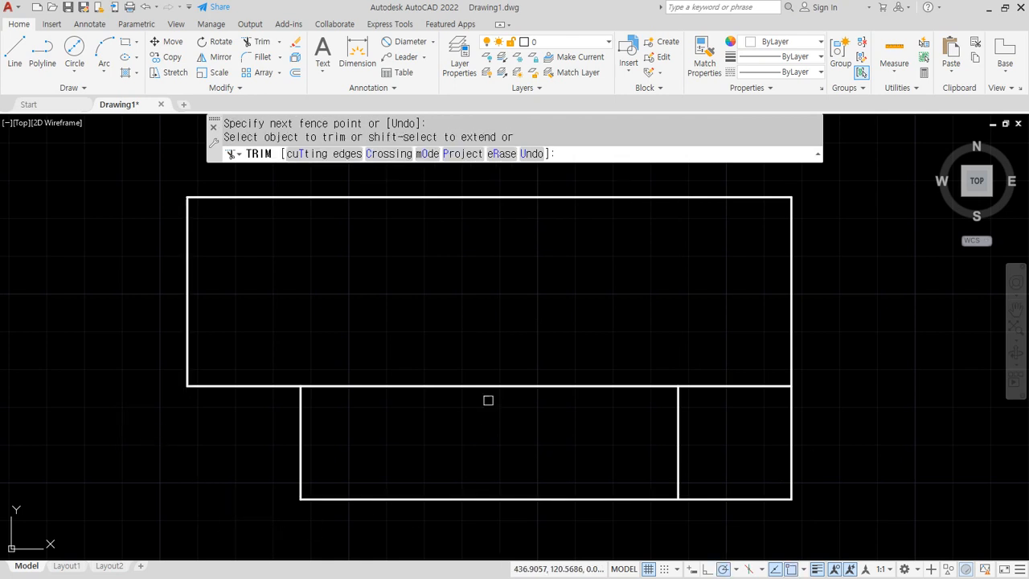
pyautogui.click(487, 361)
pyautogui.click(489, 418)
pyautogui.click(726, 529)
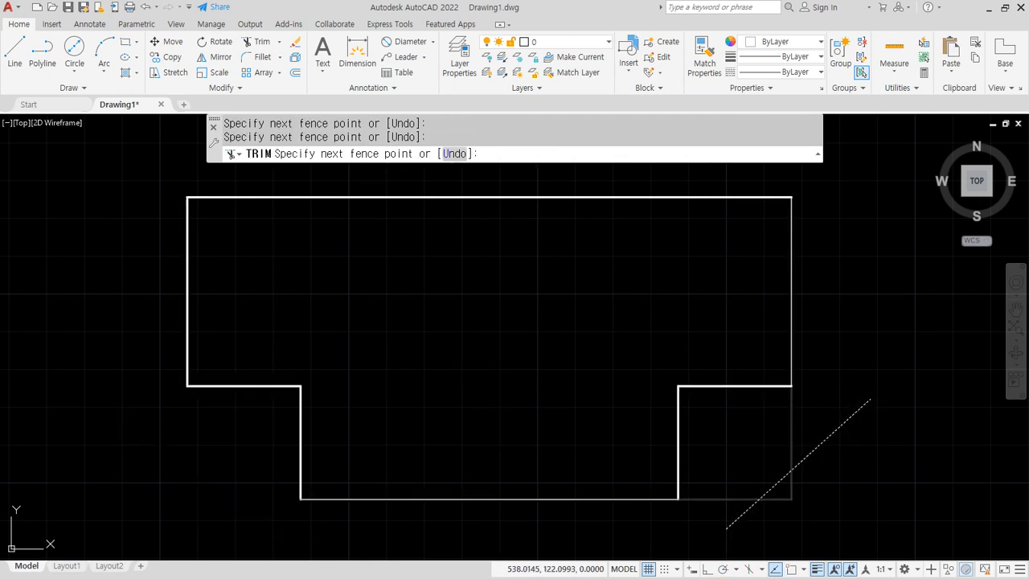
pyautogui.click(871, 399)
pyautogui.press('Return')
pyautogui.press('Return')
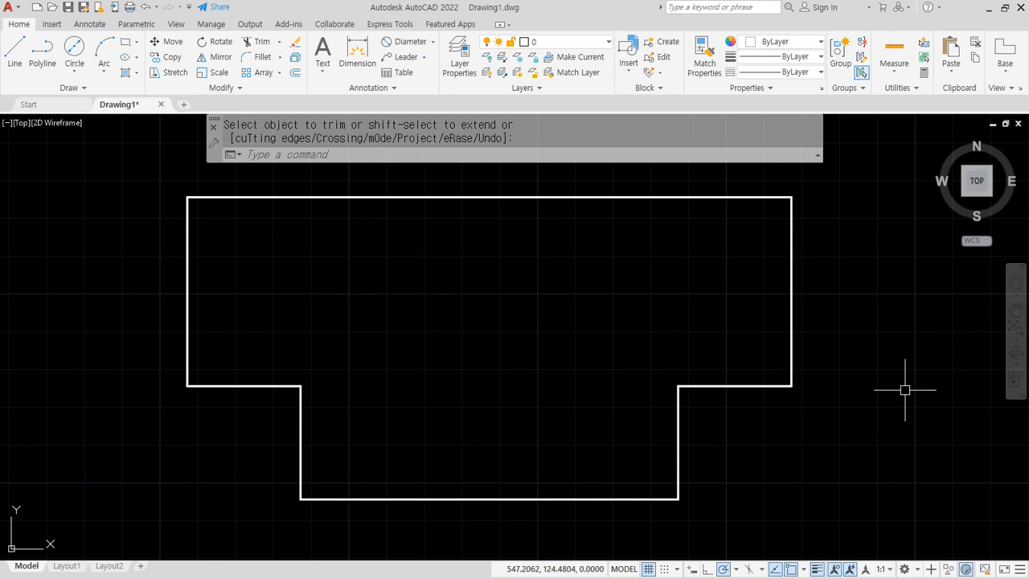
# Bring the browser's plate example back, examine the width and height dimensions of the sloped upper-left corner, and move the browser aside.
pyautogui.hotkey('alt', 'Tab')
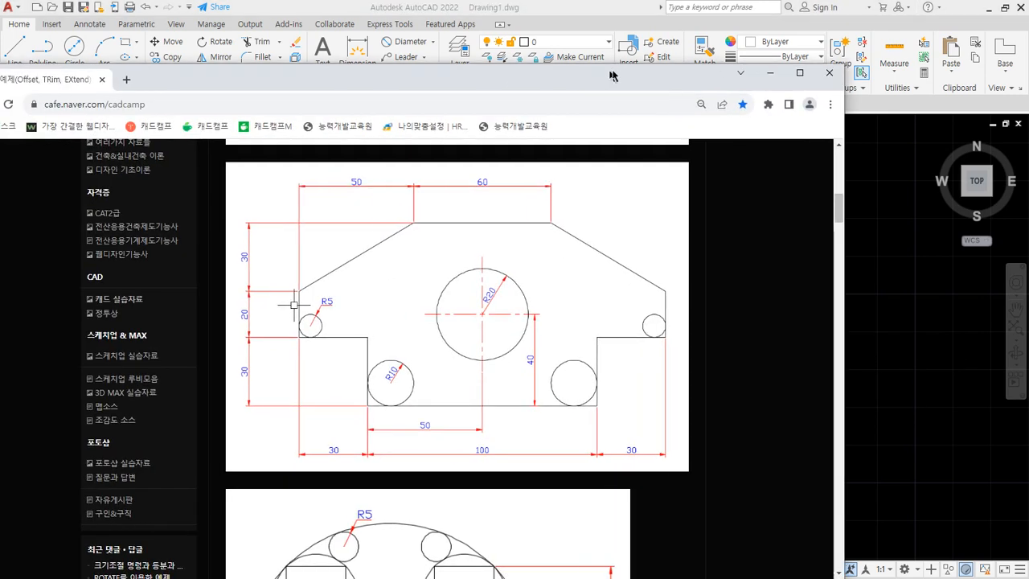
pyautogui.moveTo(610, 70); pyautogui.dragTo(613, 70)
pyautogui.hotkey('ctrl', 'alt', 'd')
pyautogui.moveTo(363, 197)
pyautogui.mouseDown()
pyautogui.moveTo(336, 176)
pyautogui.moveTo(366, 203)
pyautogui.mouseUp()
pyautogui.moveTo(271, 273)
pyautogui.mouseDown()
pyautogui.moveTo(226, 253)
pyautogui.moveTo(257, 270)
pyautogui.mouseUp()
pyautogui.press('Escape')
pyautogui.moveTo(461, 80); pyautogui.dragTo(0, 89)
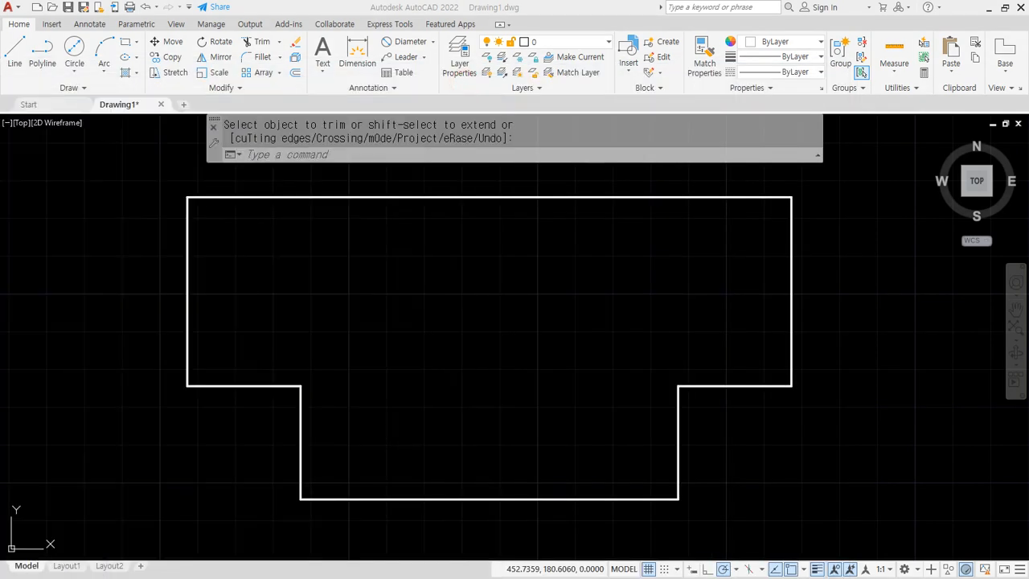
# Offset the outline's outer left and right sides 50 inward.
pyautogui.write('o')
pyautogui.press('Return')
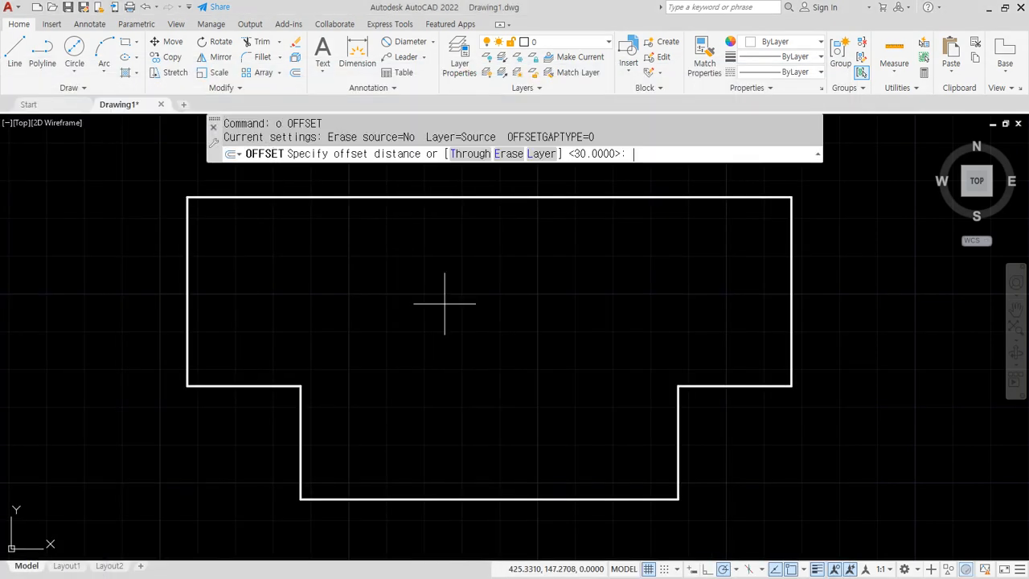
pyautogui.write('50')
pyautogui.press('Return')
pyautogui.click(187, 261)
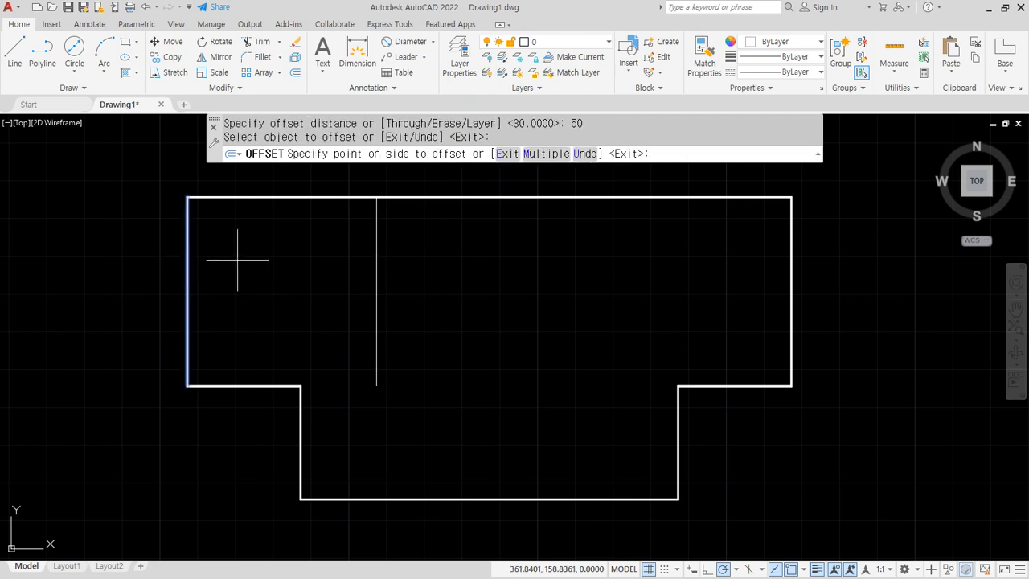
pyautogui.click(237, 264)
pyautogui.click(791, 258)
pyautogui.click(692, 266)
pyautogui.press('Return')
# Offset the outline's top edge 30 downward.
pyautogui.press('Return')
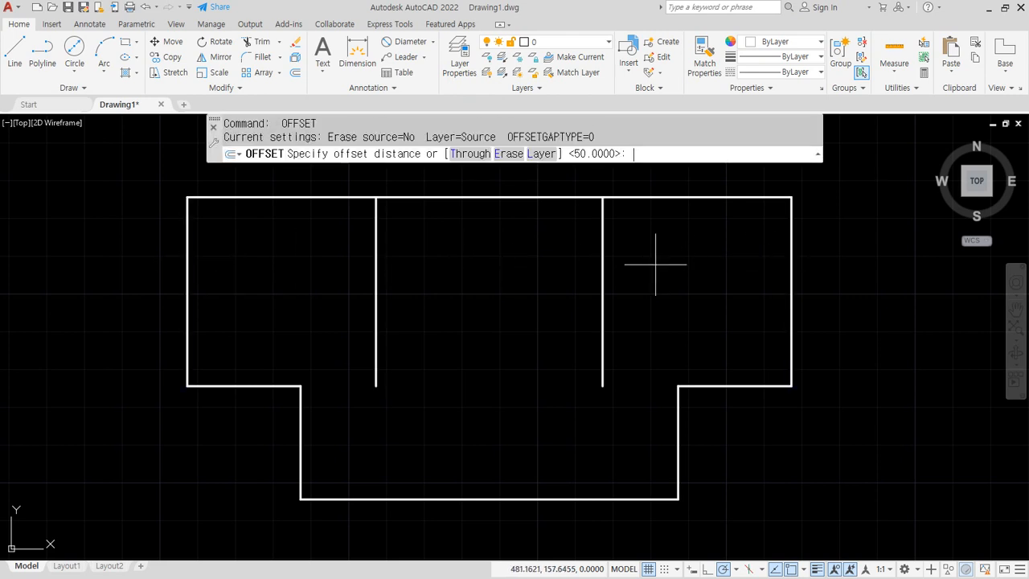
pyautogui.write('30')
pyautogui.press('Return')
pyautogui.click(656, 198)
pyautogui.click(732, 343)
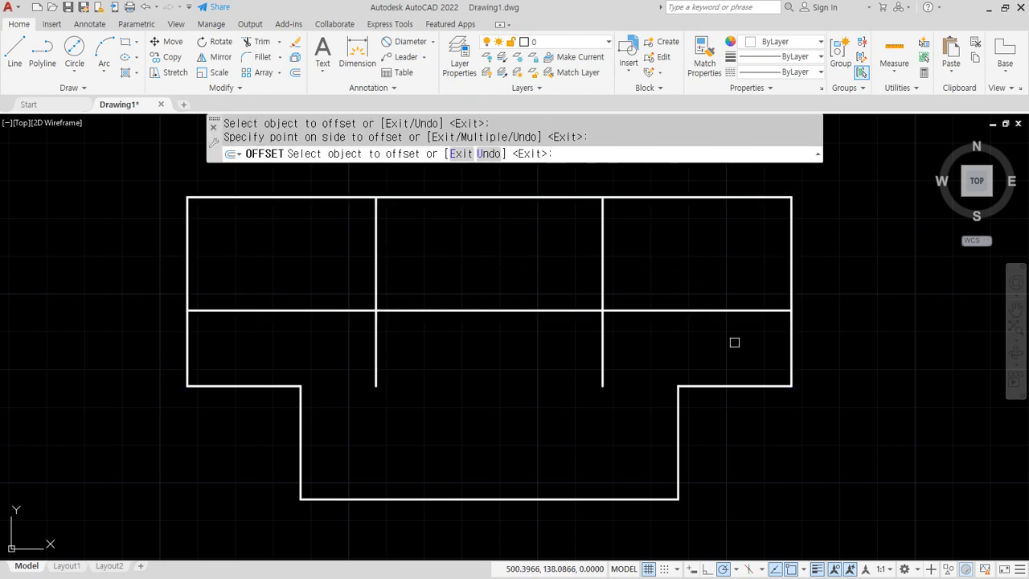
pyautogui.press('Return')
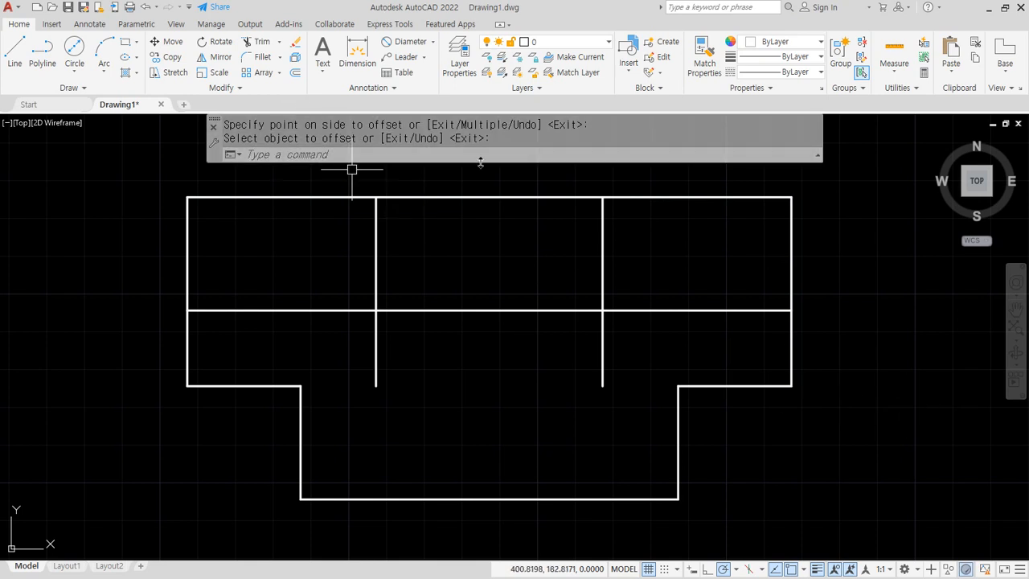
# Trim away the outline's upper-left and upper-right corners back to the offset lines.
pyautogui.write('tr')
pyautogui.press('Return')
pyautogui.moveTo(829, 275); pyautogui.dragTo(649, 191)
pyautogui.moveTo(278, 184); pyautogui.dragTo(136, 255)
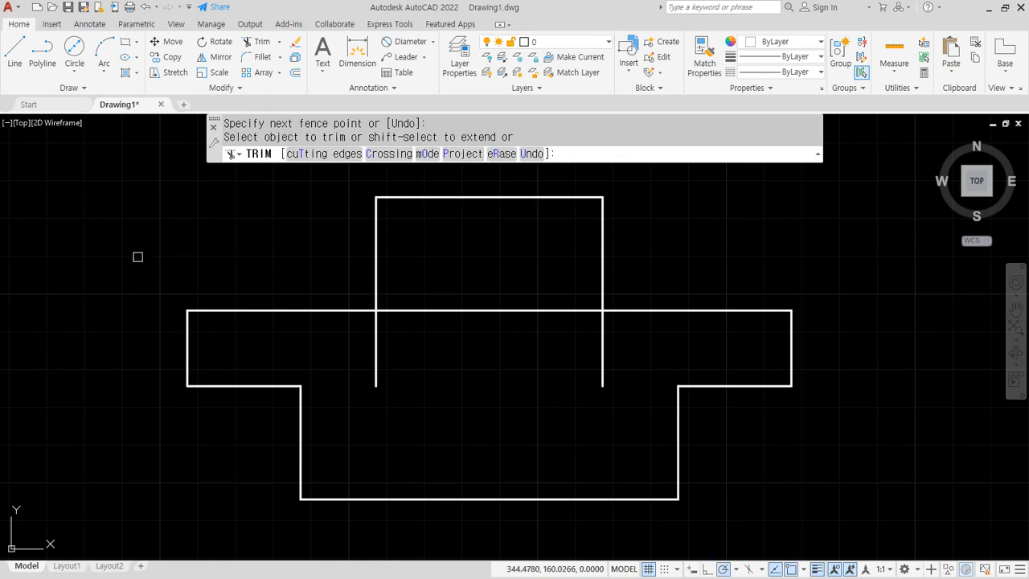
pyautogui.press('Return')
# Erase the two vertical offset lines and the horizontal offset line used as construction lines.
pyautogui.click(635, 349)
pyautogui.click(306, 291)
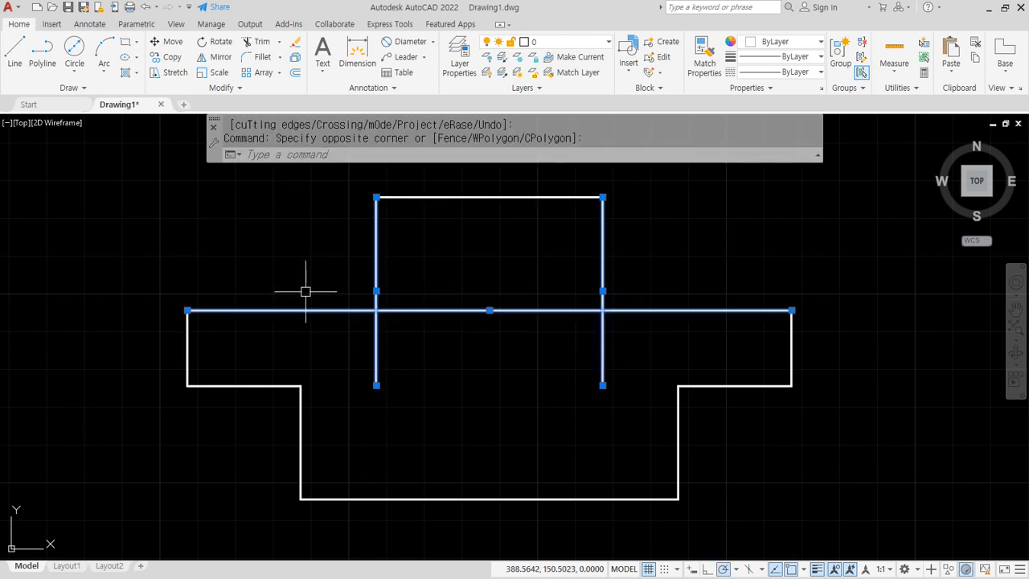
pyautogui.moveTo(320, 417)
pyautogui.mouseDown()
pyautogui.moveTo(275, 394)
pyautogui.moveTo(331, 399)
pyautogui.moveTo(315, 420)
pyautogui.mouseUp()
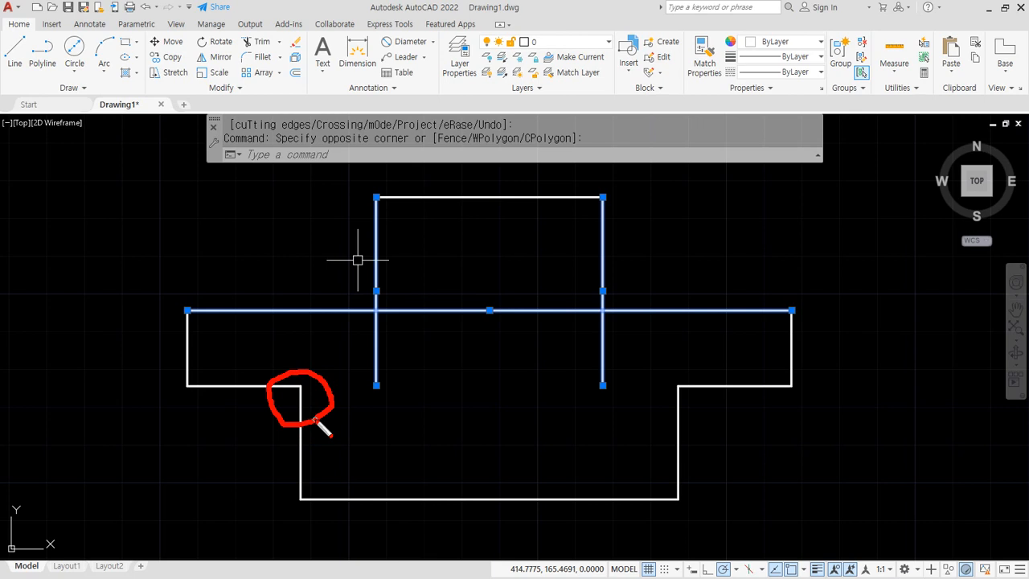
pyautogui.press('Escape')
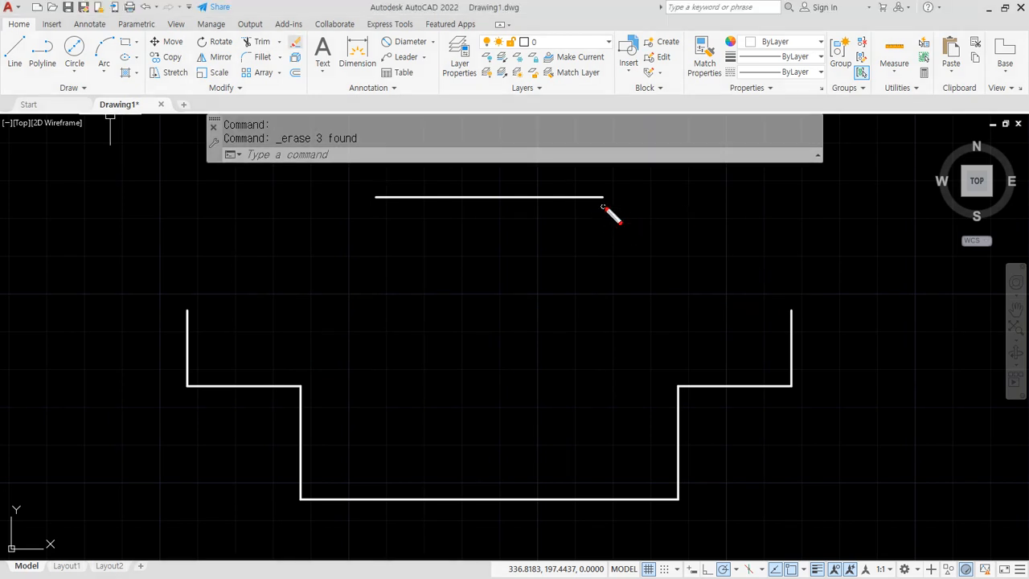
# Draw a sloped line from the upper end of the outer right side to the right end of the top edge.
pyautogui.moveTo(607, 198)
pyautogui.mouseDown()
pyautogui.moveTo(702, 262)
pyautogui.moveTo(799, 305)
pyautogui.mouseUp()
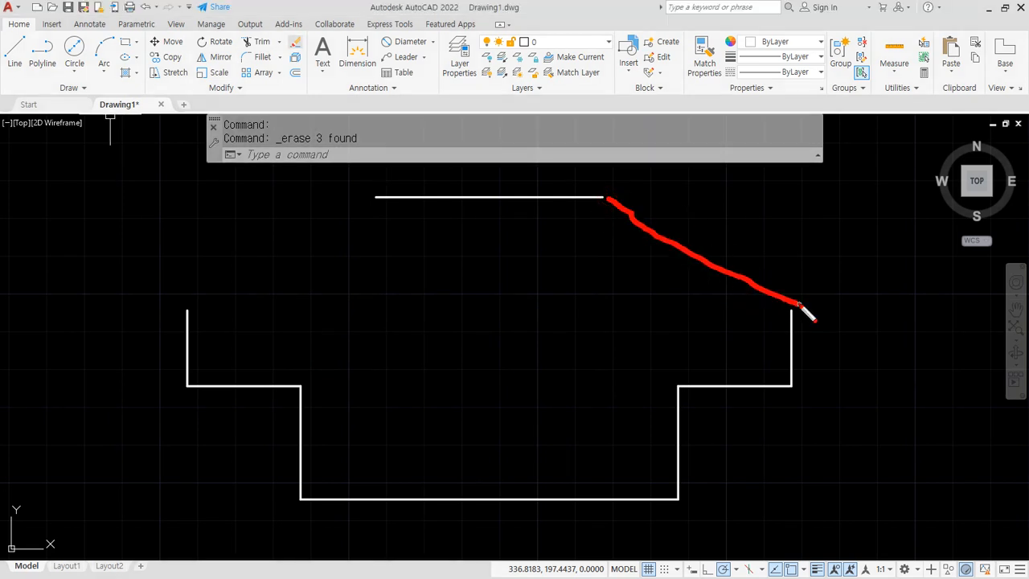
pyautogui.press('Escape')
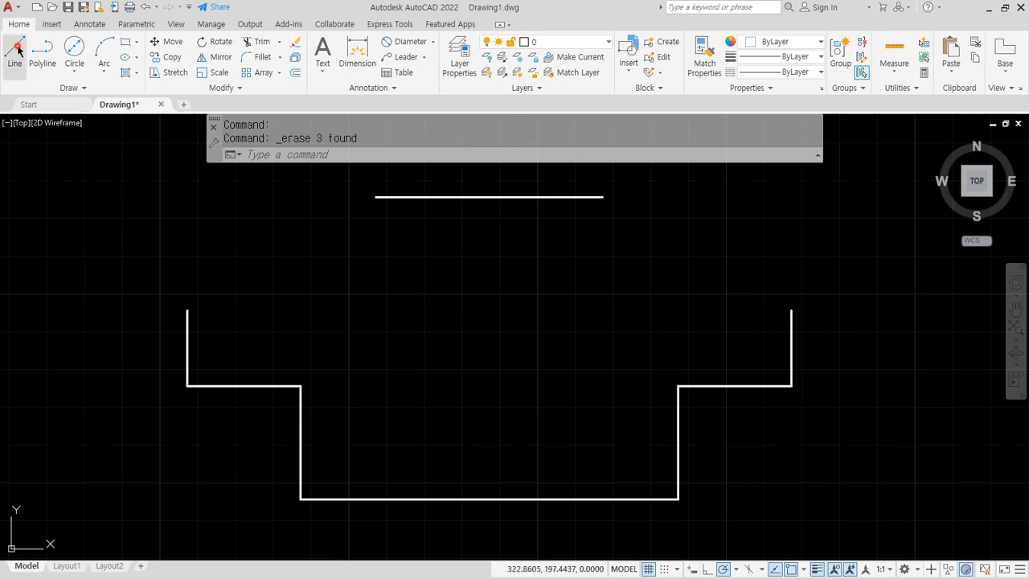
pyautogui.click(15, 51)
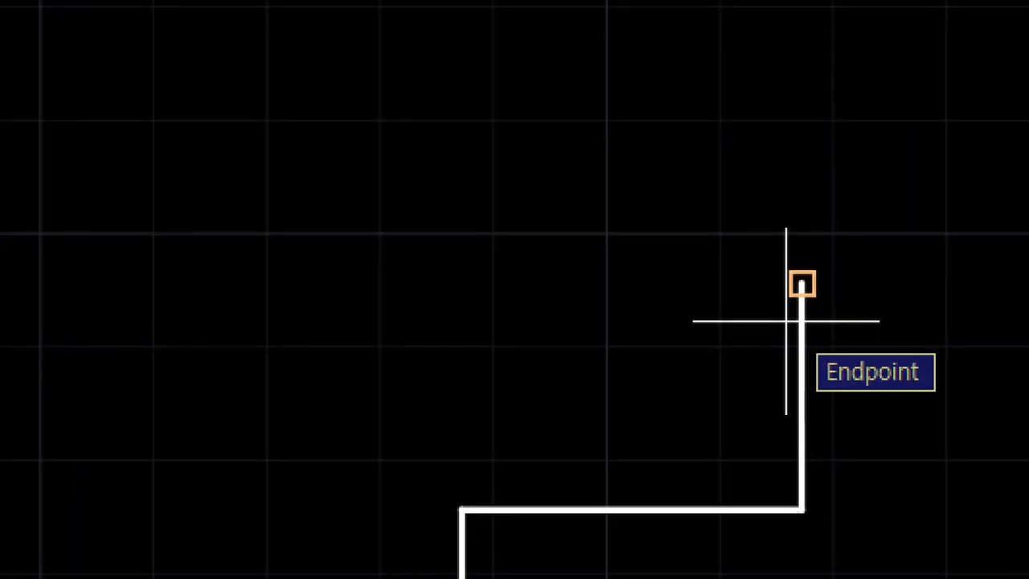
pyautogui.click(786, 321)
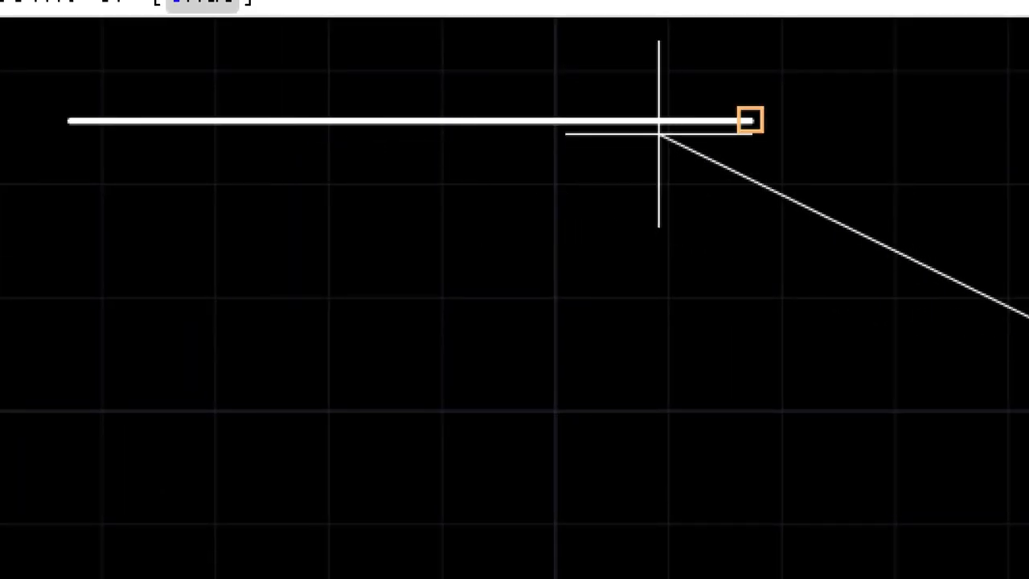
pyautogui.click(659, 129)
pyautogui.press('Return')
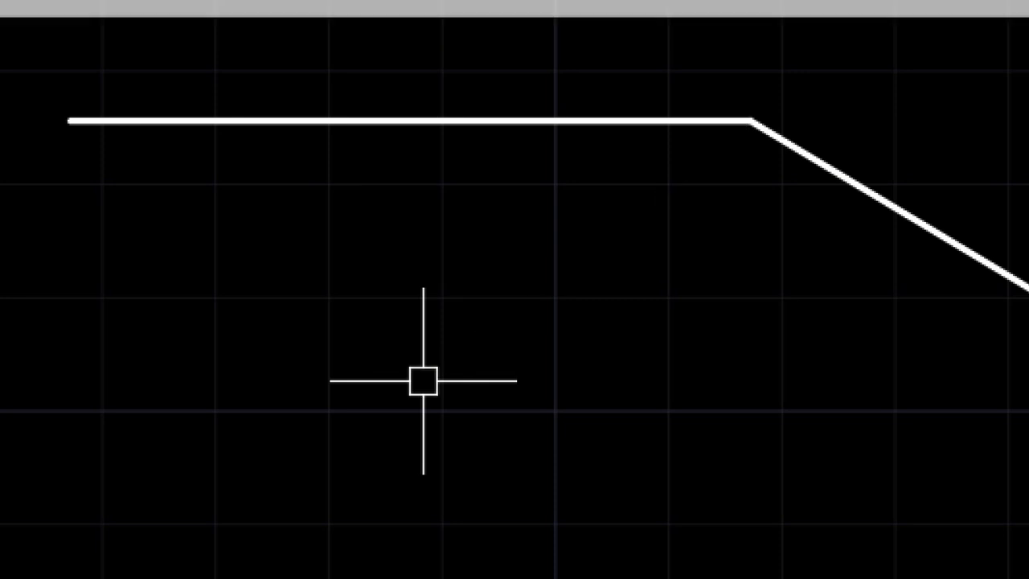
# Draw a sloped line from the left end of the top edge to the upper end of the outer left side.
pyautogui.press('Return')
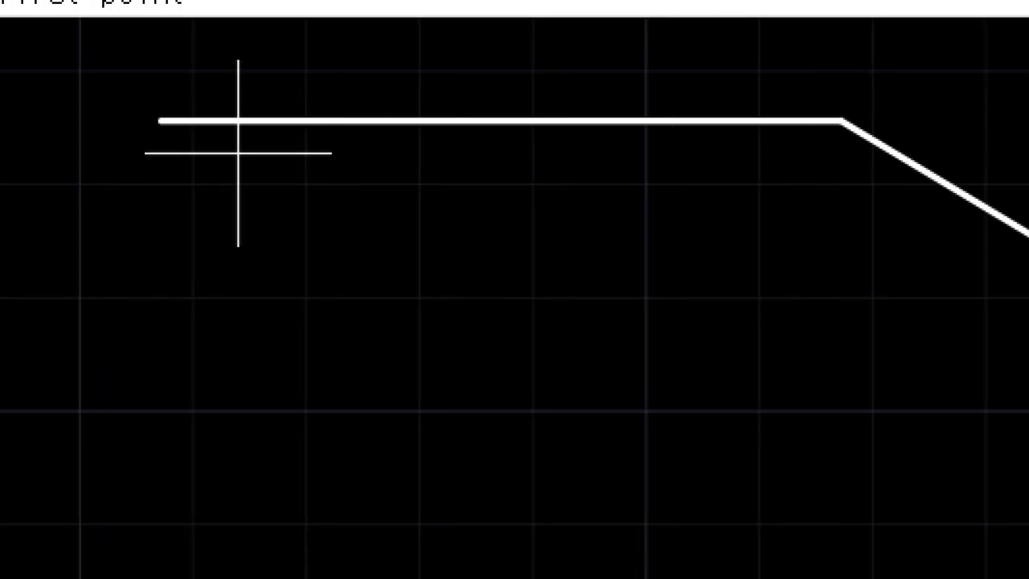
pyautogui.click(161, 132)
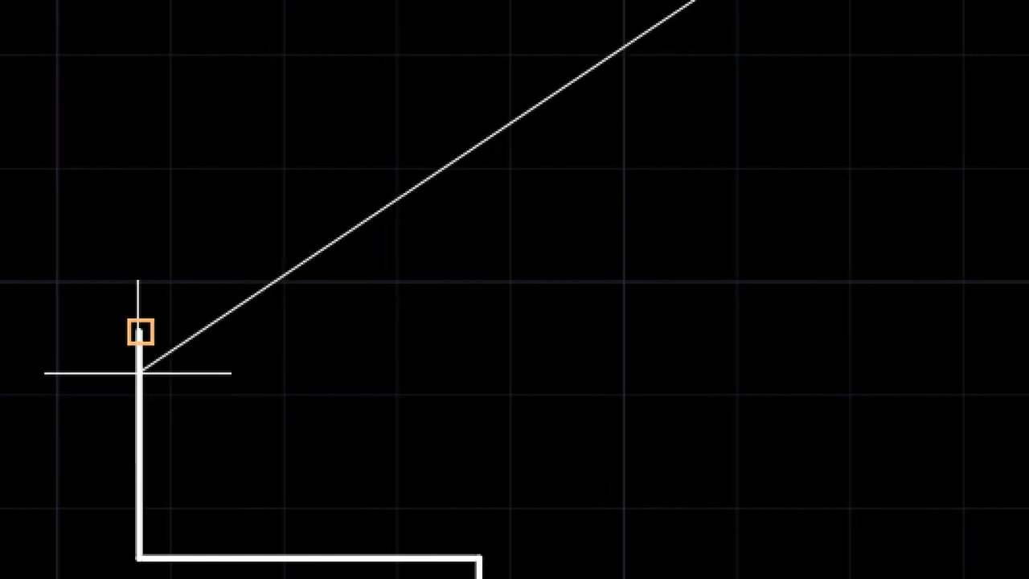
pyautogui.click(127, 372)
pyautogui.press('Return')
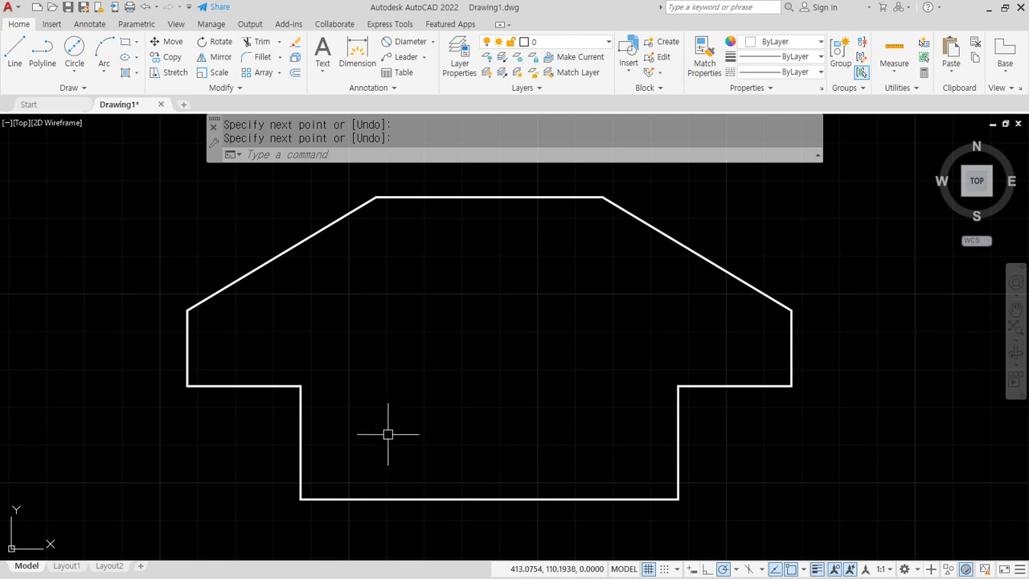
# Draw a Tan, Tan, Radius circle of radius 5 tangent to the outer left side and the left notch's horizontal edge.
pyautogui.scroll(4, 201, 390)
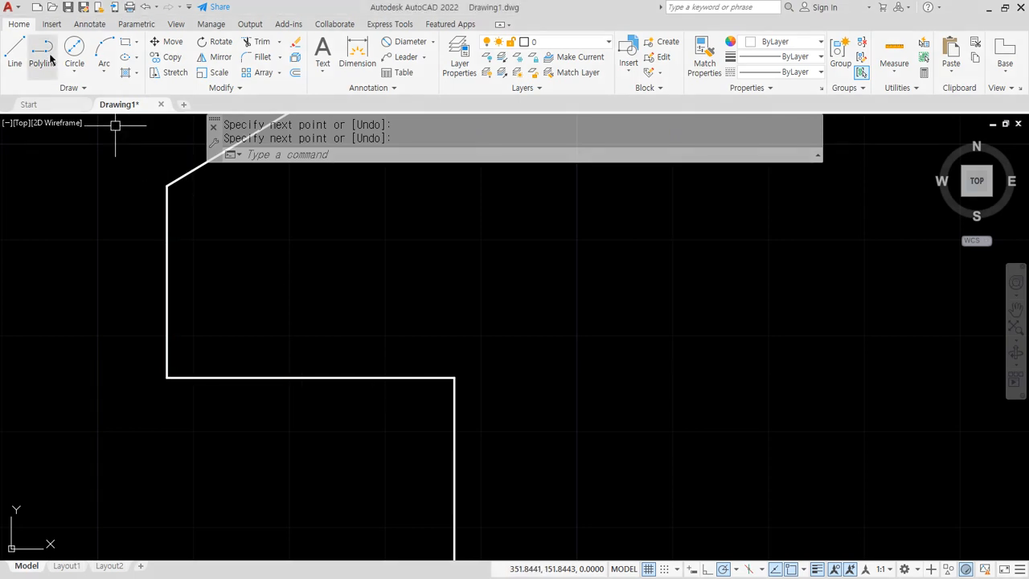
pyautogui.click(75, 72)
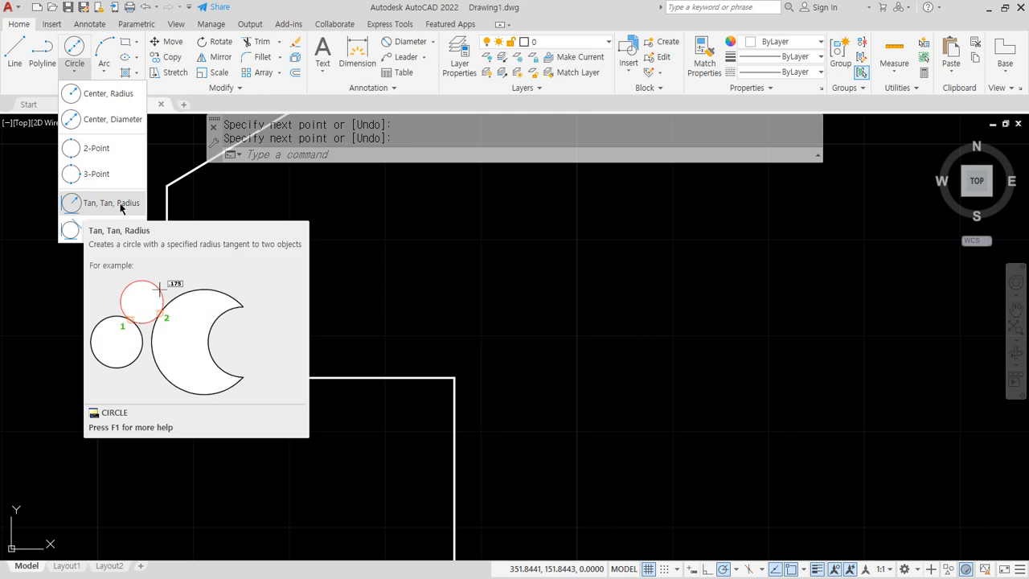
pyautogui.click(121, 205)
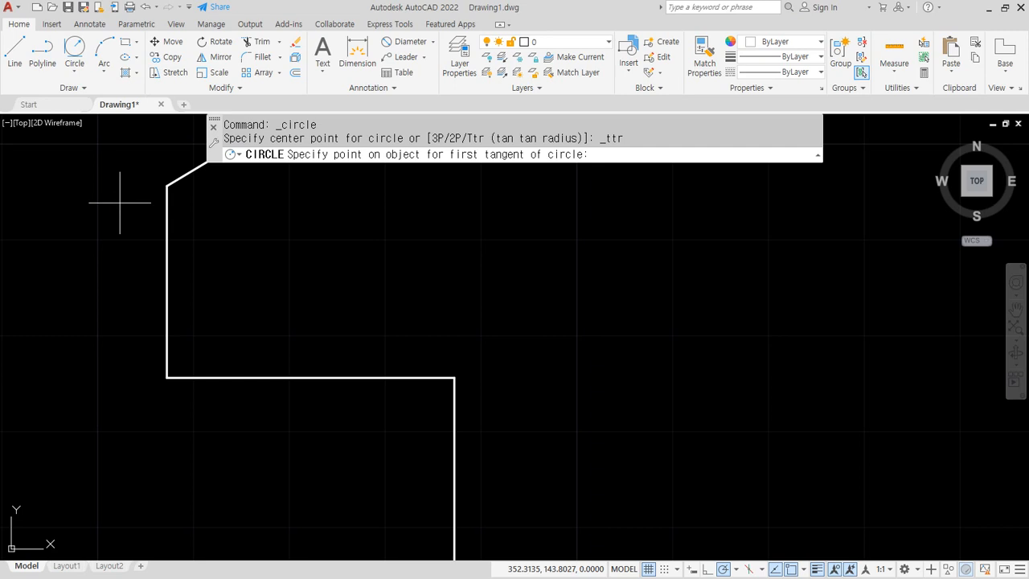
pyautogui.click(167, 275)
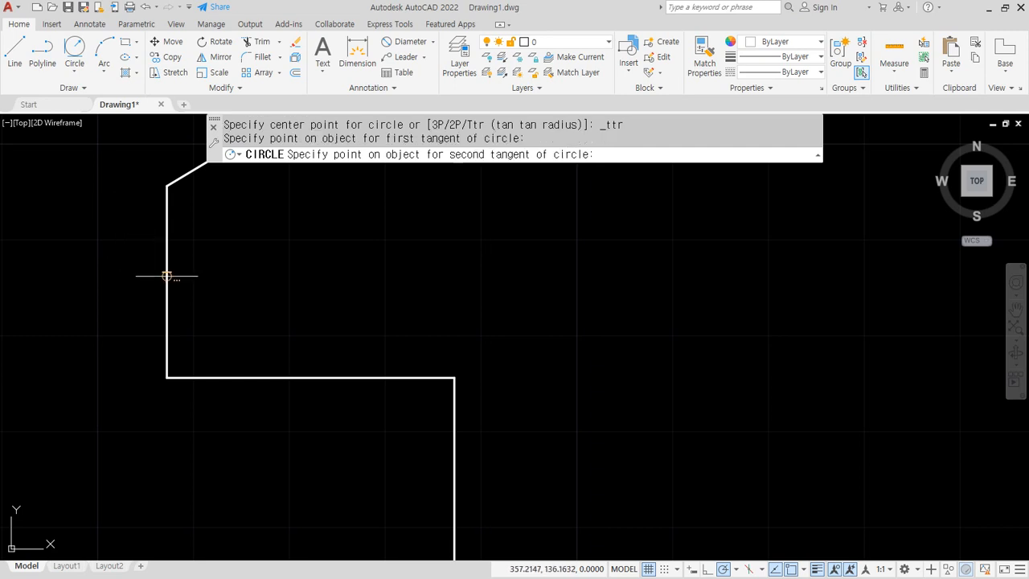
pyautogui.click(266, 376)
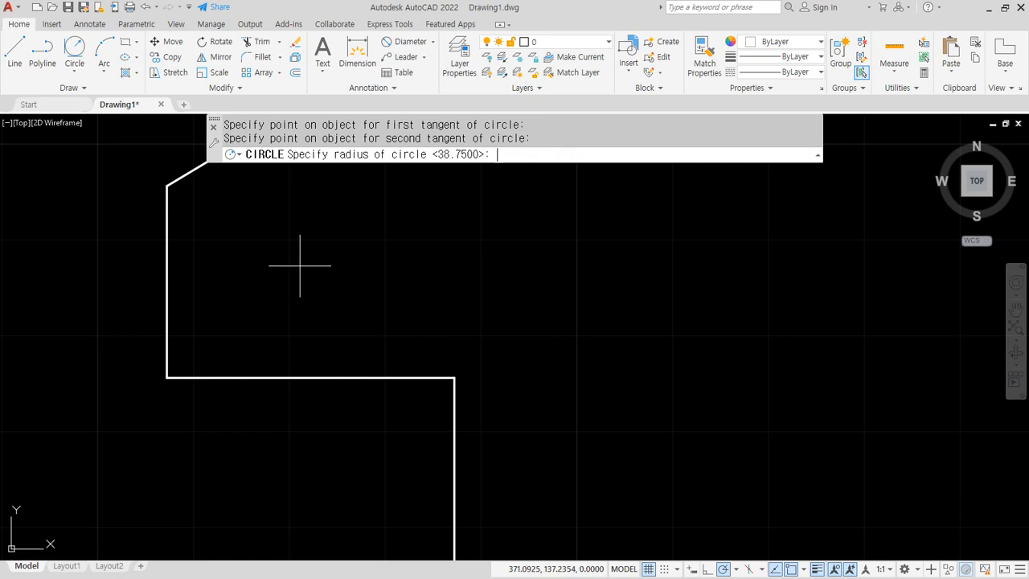
pyautogui.write('5')
pyautogui.press('Return')
# Draw a Tan, Tan, Radius circle of radius 5 tangent to the right notch's horizontal edge and the outer right side.
pyautogui.scroll(-2, 301, 266)
pyautogui.moveTo(777, 304); pyautogui.dragTo(163, 328, button='middle')
pyautogui.click(72, 67)
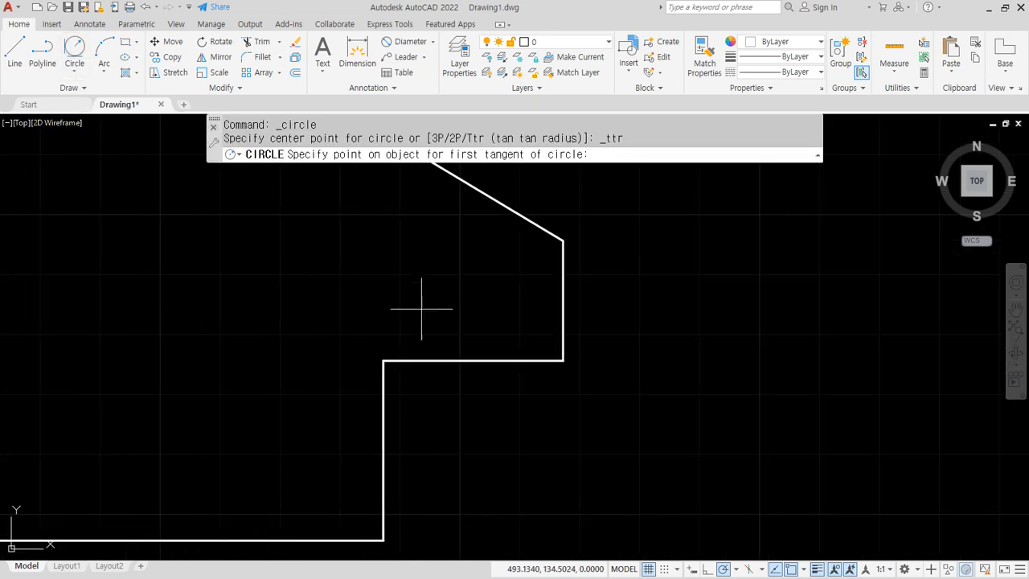
pyautogui.click(480, 360)
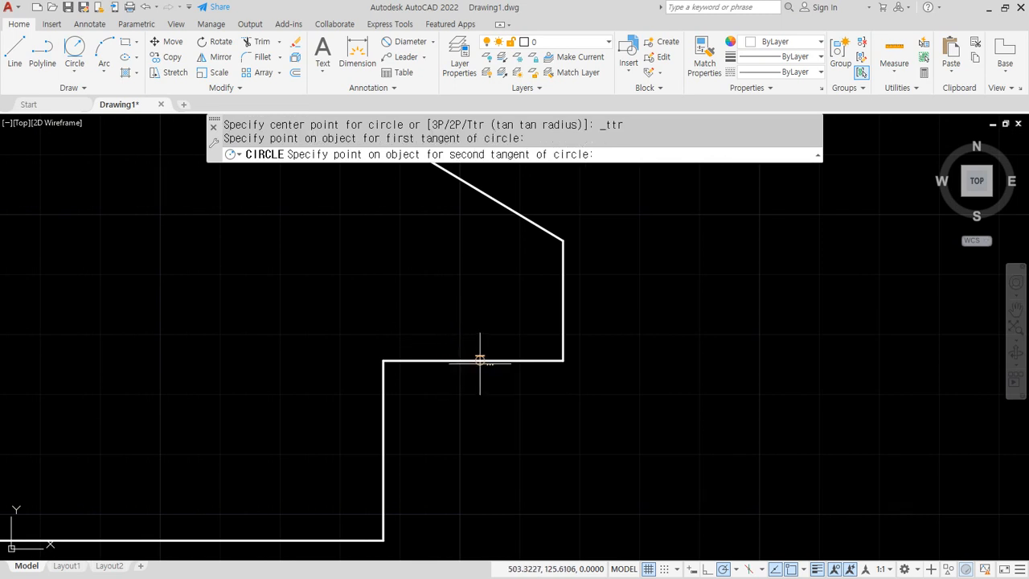
pyautogui.click(563, 301)
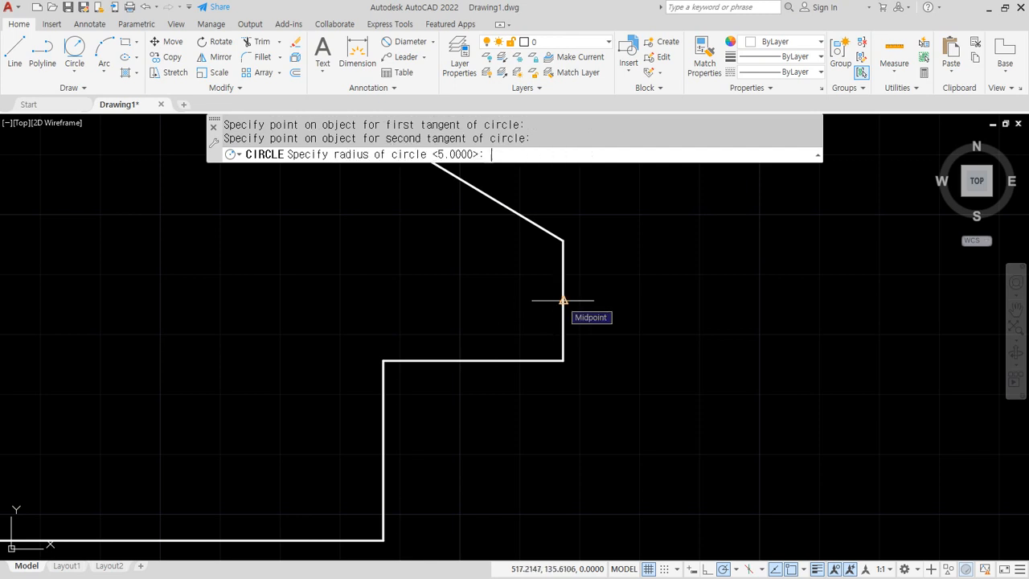
pyautogui.write('5')
pyautogui.press('Return')
# Draw a Tan, Tan, Radius circle of radius 10 tangent to the left notch's vertical edge and the plate's bottom edge.
pyautogui.scroll(-2, 229, 413)
pyautogui.moveTo(184, 443); pyautogui.dragTo(475, 407, button='middle')
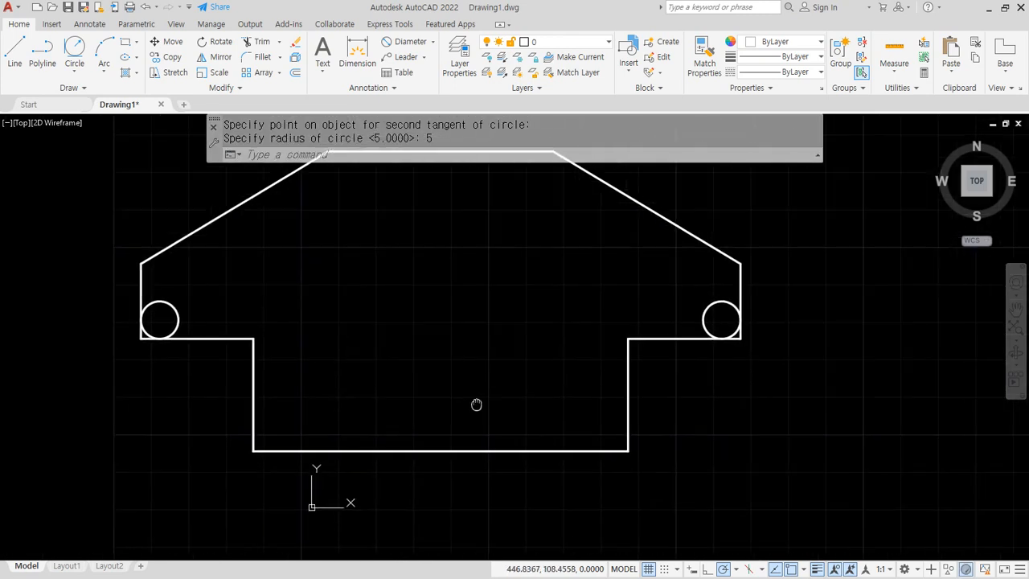
pyautogui.click(73, 50)
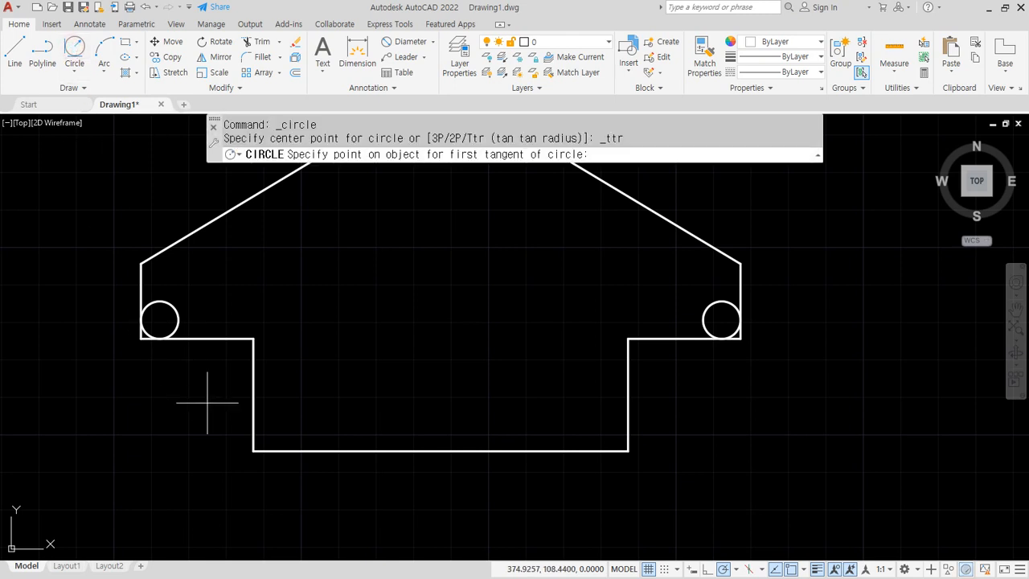
pyautogui.click(253, 389)
pyautogui.click(302, 450)
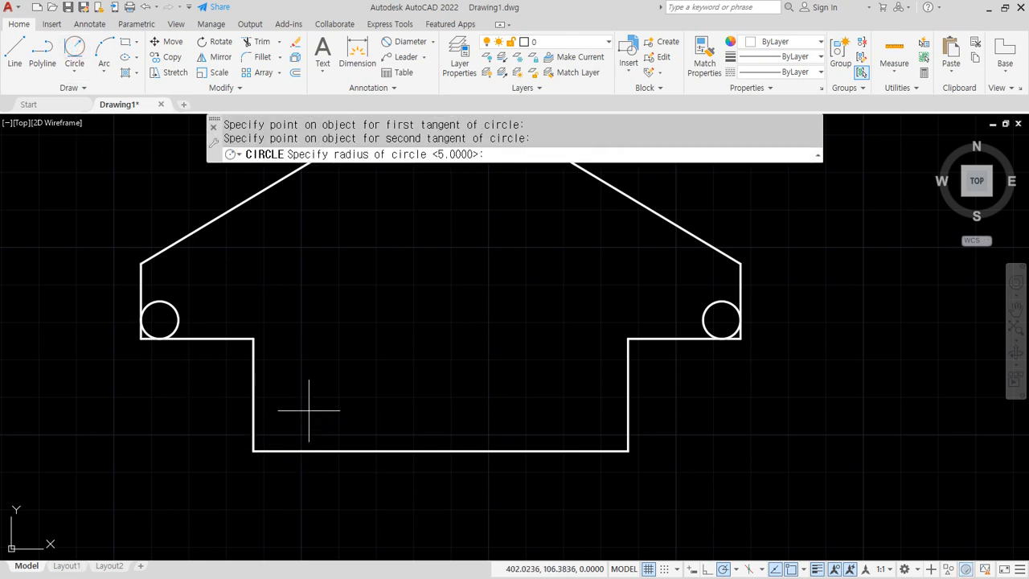
pyautogui.press('Return')
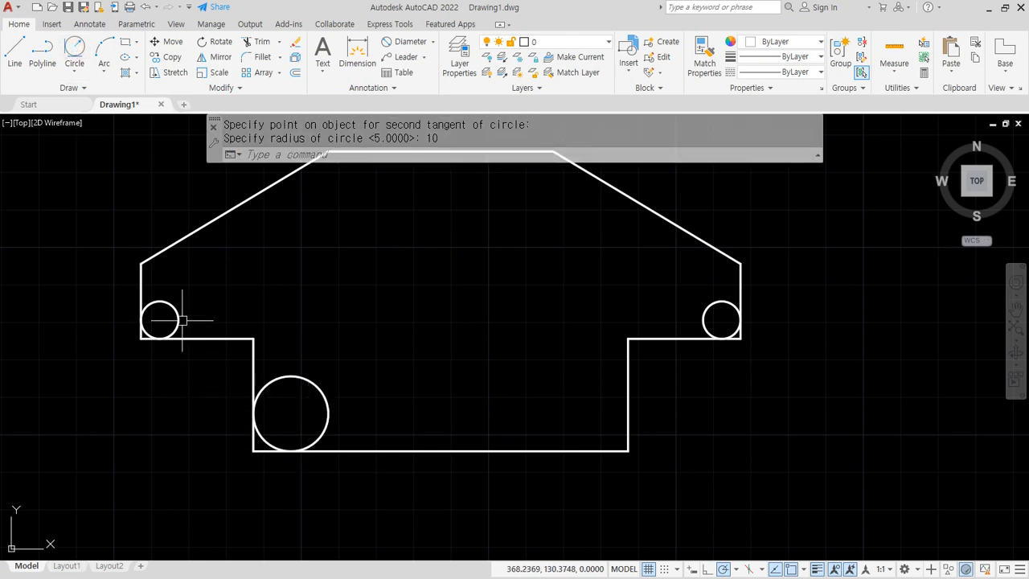
# Draw a Tan, Tan, Radius circle of radius 10 tangent to the plate's bottom edge and the right notch's vertical edge.
pyautogui.click(74, 49)
pyautogui.click(542, 450)
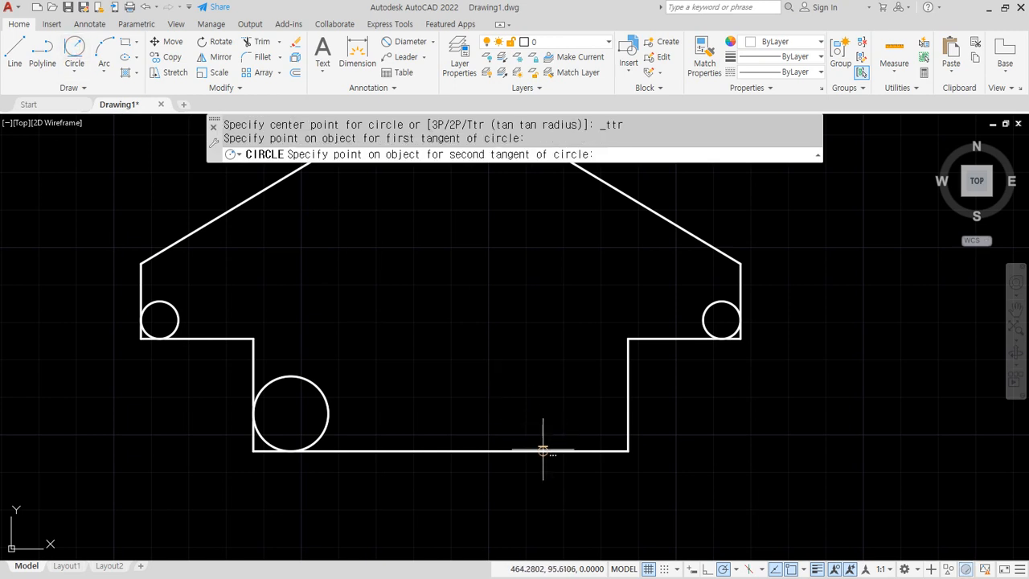
pyautogui.click(628, 394)
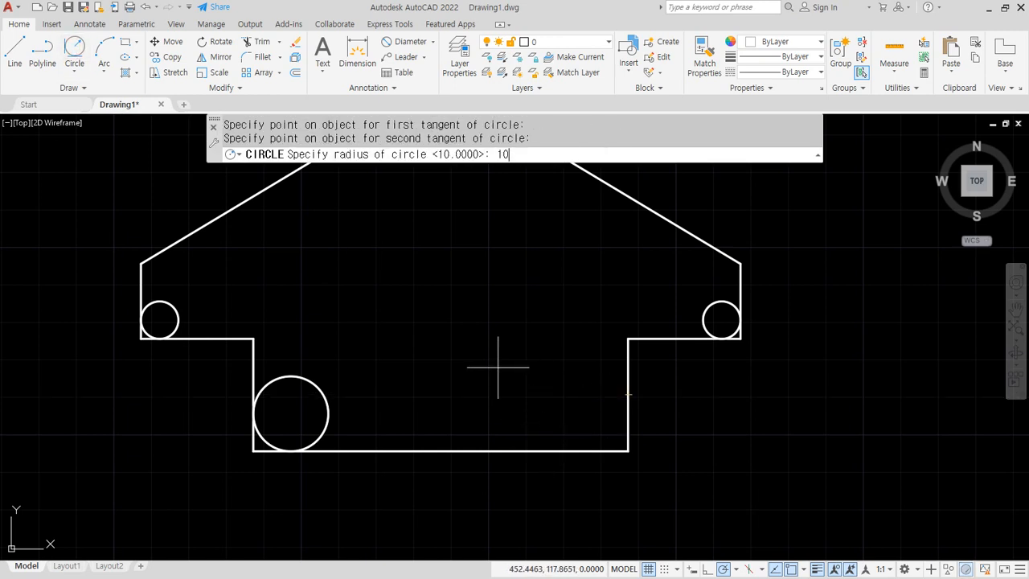
pyautogui.press('Return')
pyautogui.moveTo(398, 392); pyautogui.dragTo(336, 432, button='middle')
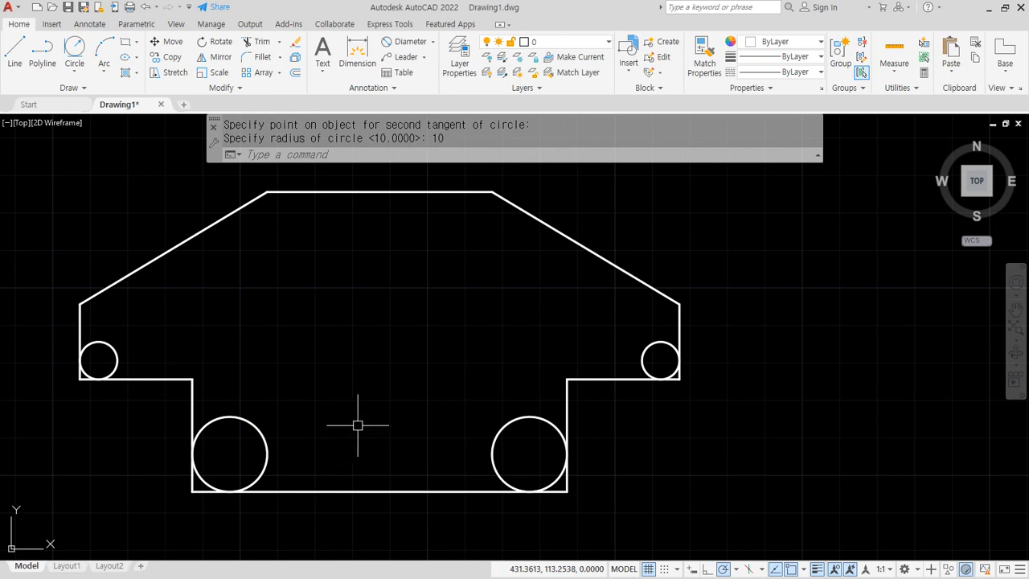
pyautogui.moveTo(195, 490)
pyautogui.mouseDown()
pyautogui.moveTo(370, 438)
pyautogui.moveTo(544, 482)
pyautogui.mouseUp()
pyautogui.moveTo(178, 486)
pyautogui.mouseDown()
pyautogui.moveTo(254, 519)
pyautogui.moveTo(384, 498)
pyautogui.mouseUp()
pyautogui.press('Escape')
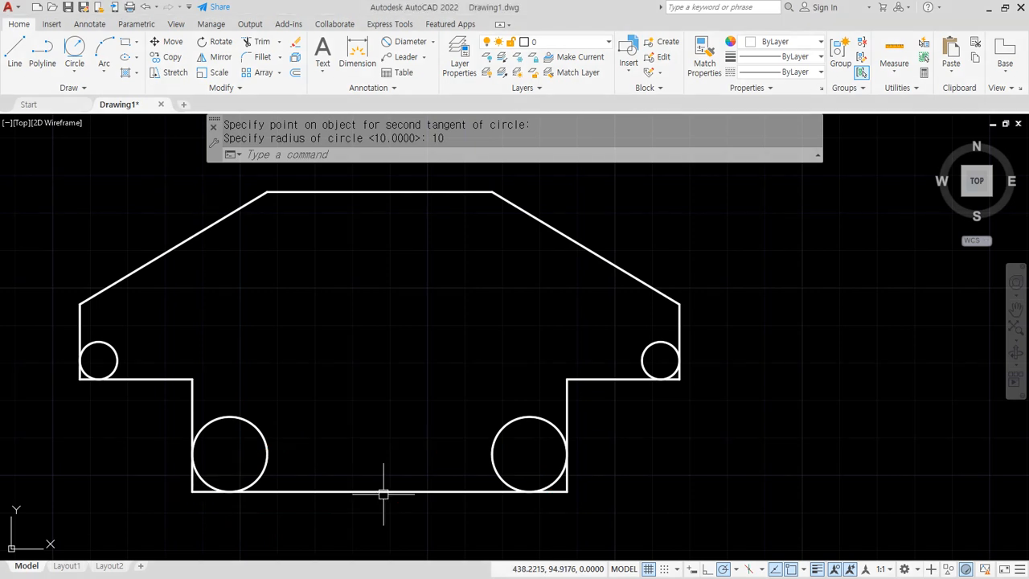
# Draw a vertical construction line from the midpoint of the plate's bottom edge up to the top edge.
pyautogui.write('l')
pyautogui.press('Return')
pyautogui.click(378, 490)
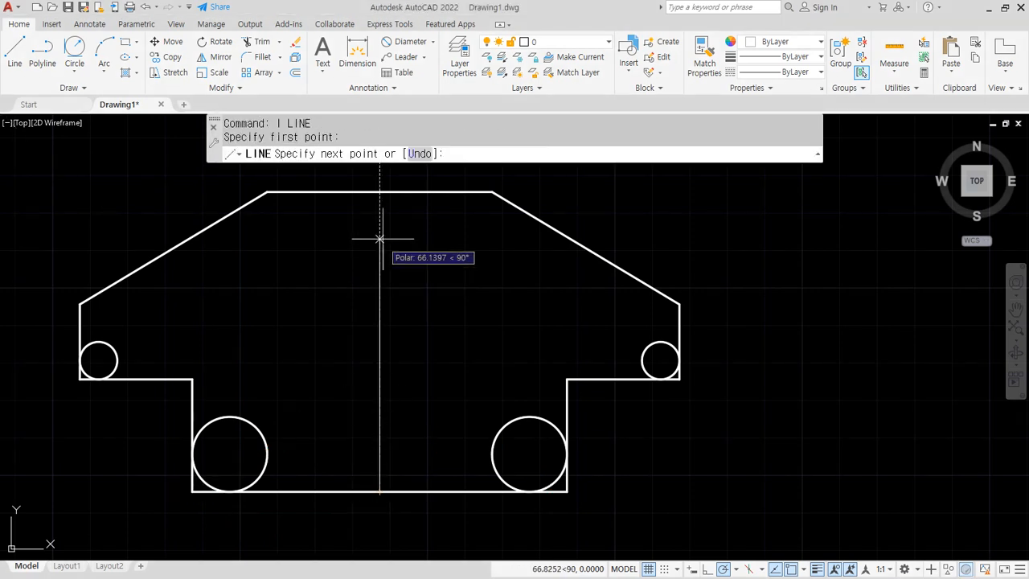
pyautogui.click(379, 191)
pyautogui.press('Return')
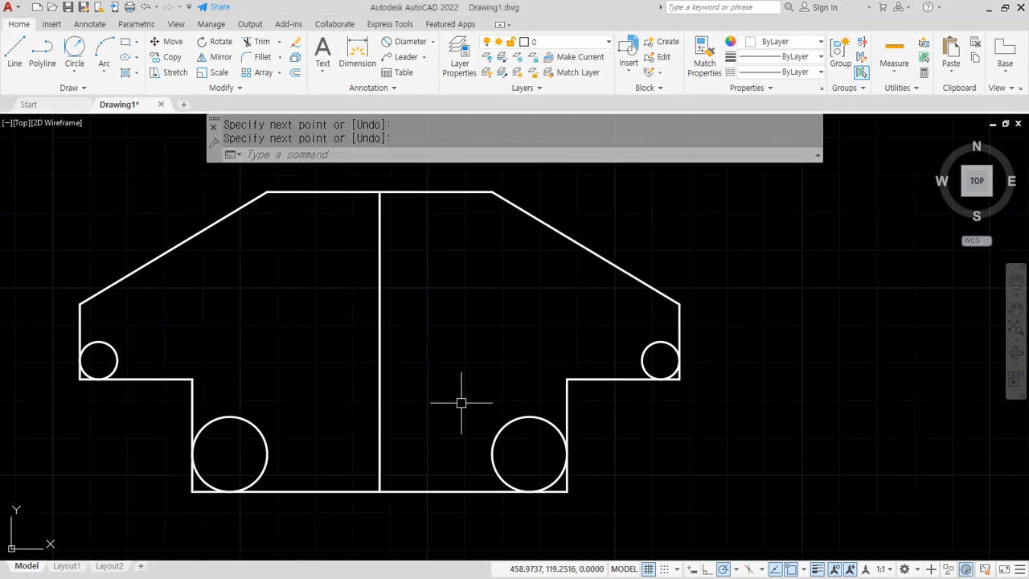
# Offset the plate's bottom edge upward by 40.
pyautogui.write('o')
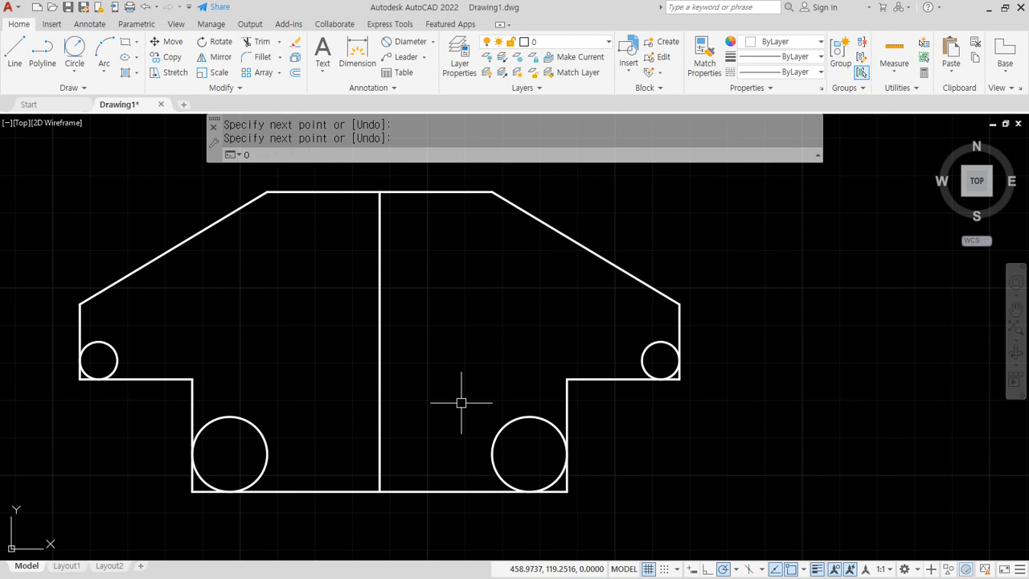
pyautogui.press('Return')
pyautogui.write('40')
pyautogui.press('Return')
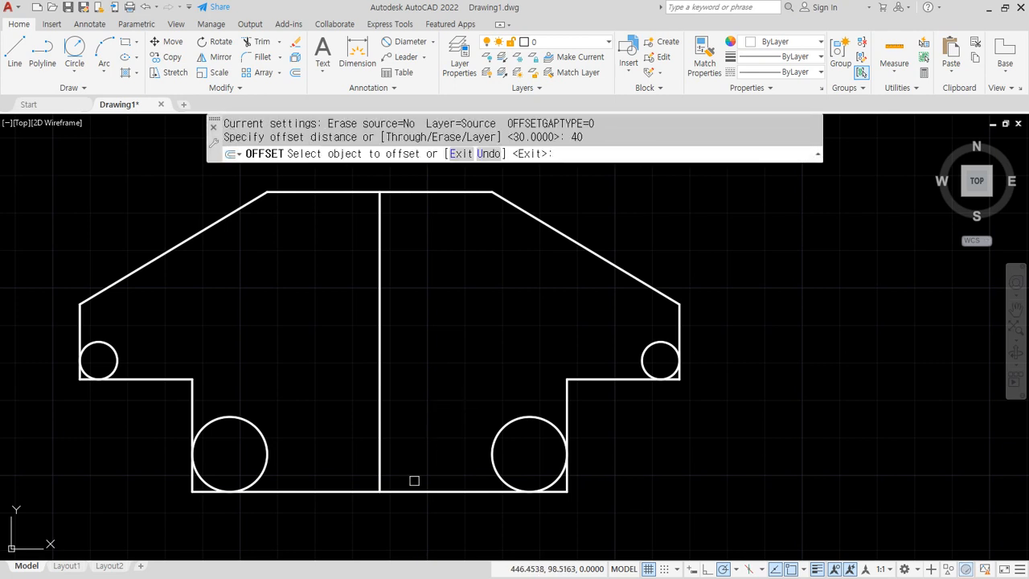
pyautogui.click(414, 490)
pyautogui.click(424, 391)
pyautogui.press('Return')
pyautogui.hotkey('ctrl', '2')
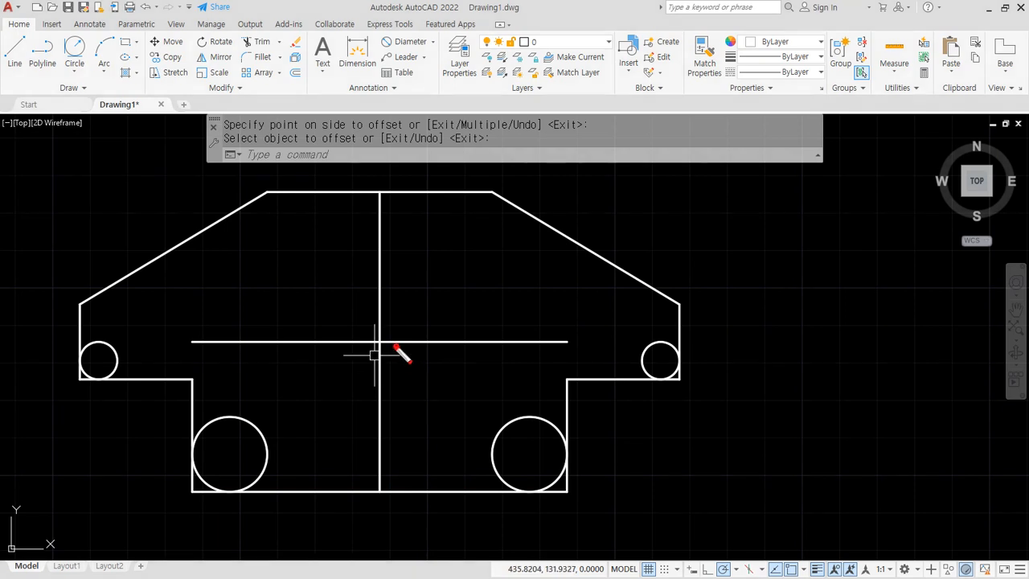
pyautogui.moveTo(397, 346); pyautogui.dragTo(349, 346)
pyautogui.moveTo(374, 308); pyautogui.dragTo(384, 399)
pyautogui.press('Escape')
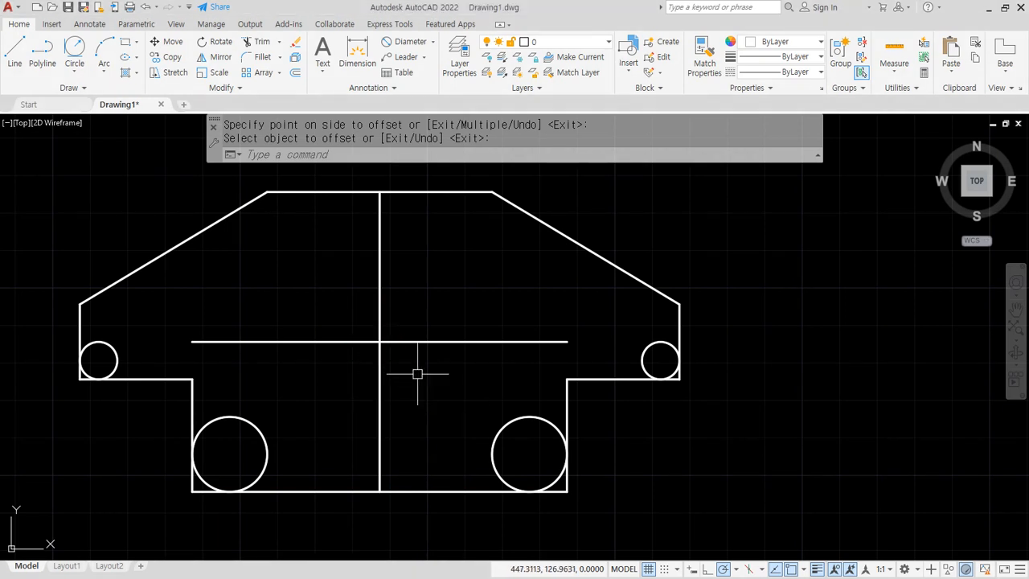
# Draw a circle of radius 20 centred where the vertical construction line crosses the offset line.
pyautogui.write('c')
pyautogui.press('Return')
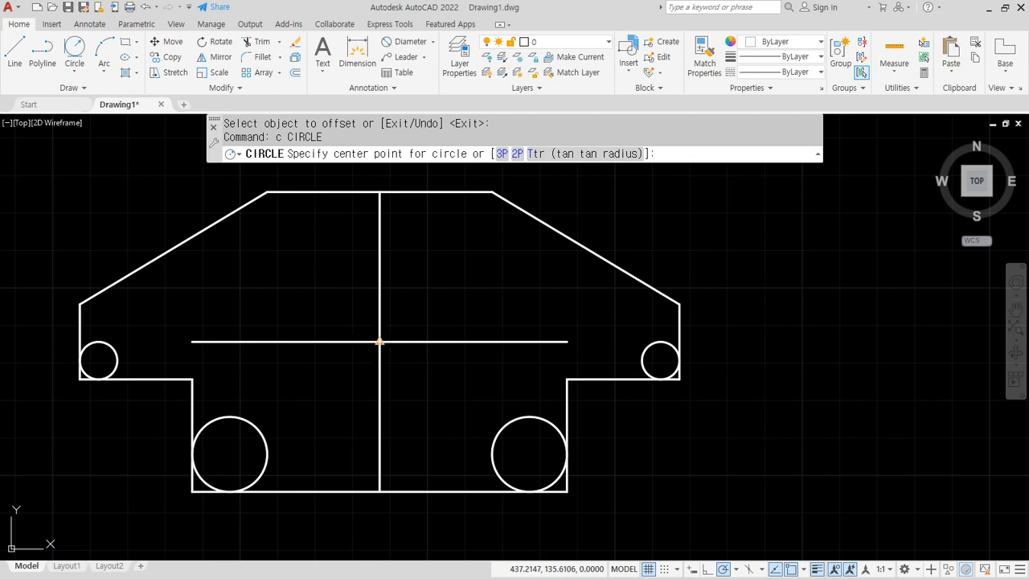
pyautogui.click(380, 341)
pyautogui.write('2')
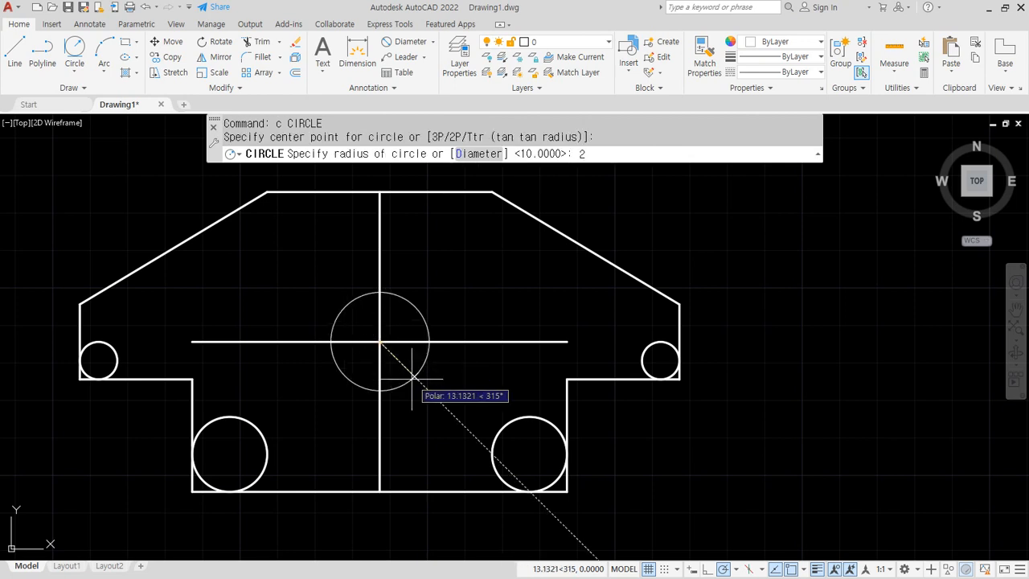
pyautogui.write('0')
pyautogui.press('Return')
# Erase the vertical and horizontal construction lines crossing at the large circle's centre.
pyautogui.click(405, 360)
pyautogui.click(357, 324)
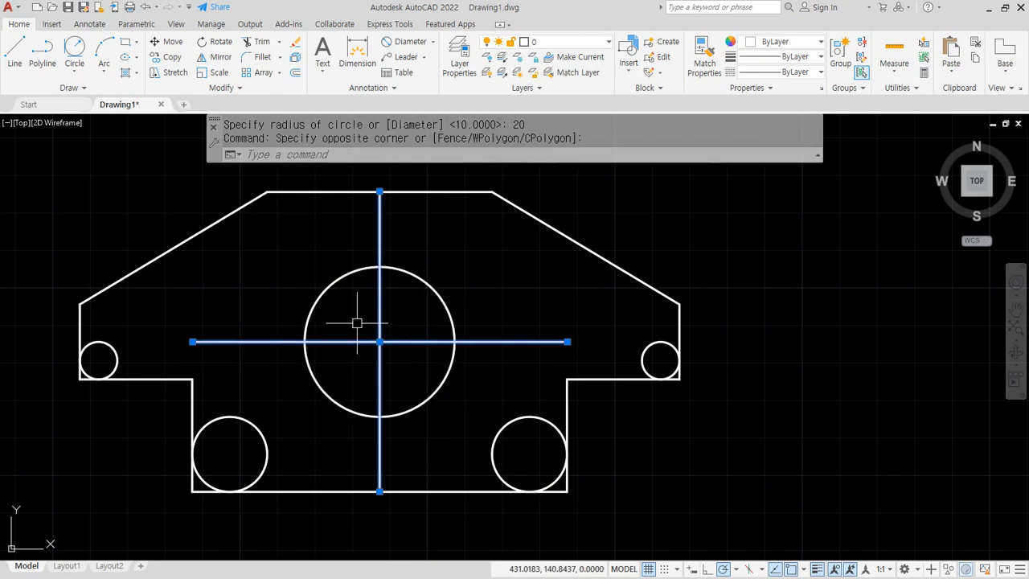
pyautogui.write('e')
pyautogui.press('Return')
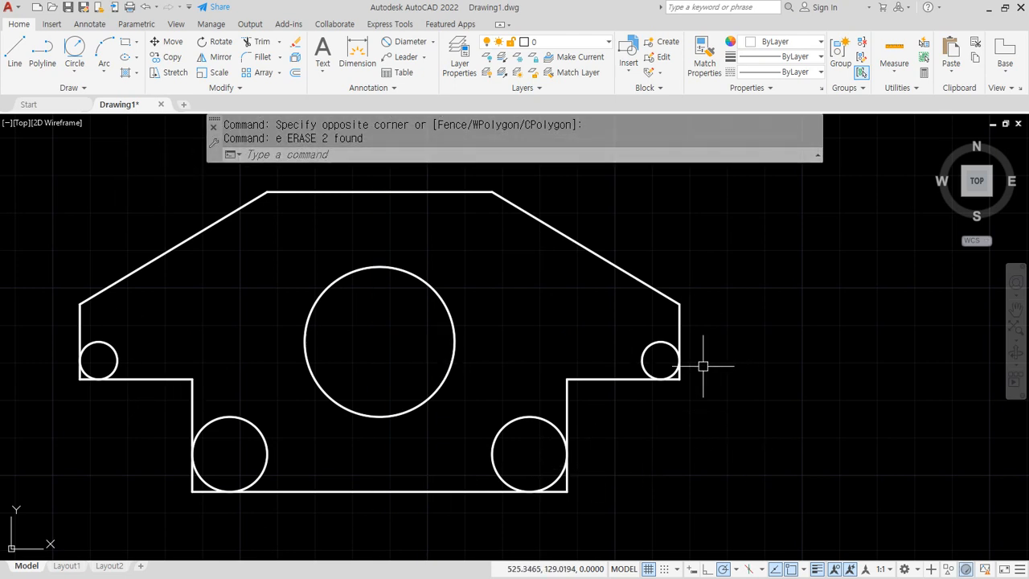
# Switch to the example page in Chrome and examine the round figure's dimensions, outer square lines and the corners its large circle passes through.
pyautogui.hotkey('alt', 'Tab')
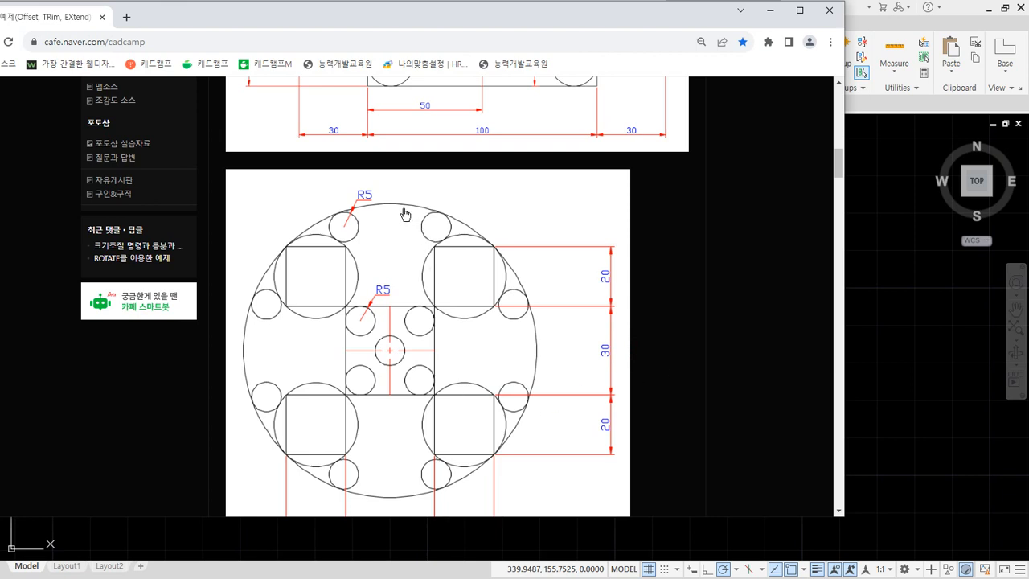
pyautogui.hotkey('ctrl', 'shift', 'd')
pyautogui.moveTo(399, 200); pyautogui.dragTo(402, 208)
pyautogui.scroll(-1, 425, 230)
pyautogui.moveTo(291, 180); pyautogui.dragTo(635, 180)
pyautogui.moveTo(283, 392); pyautogui.dragTo(611, 392)
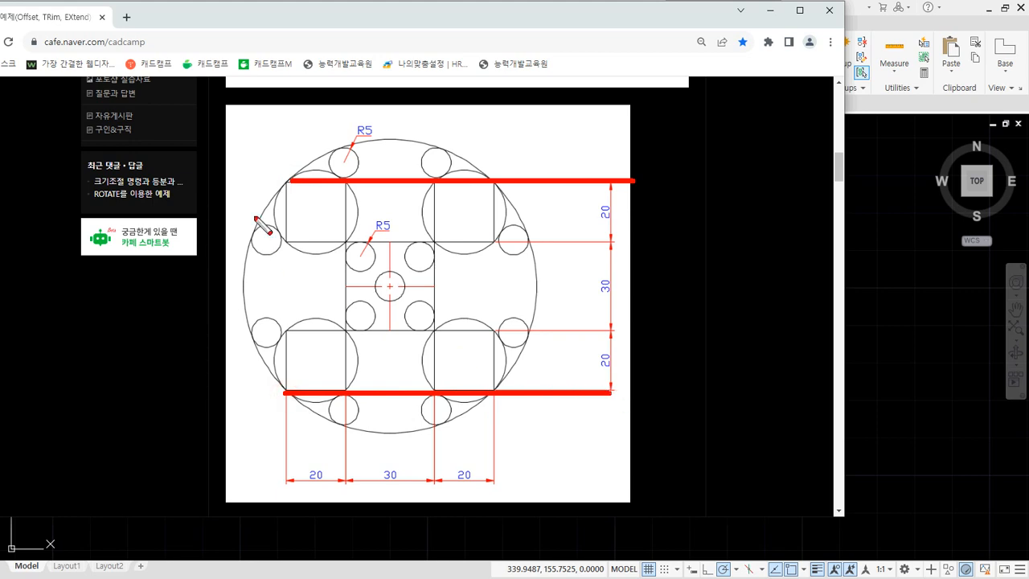
pyautogui.moveTo(287, 174); pyautogui.dragTo(287, 474)
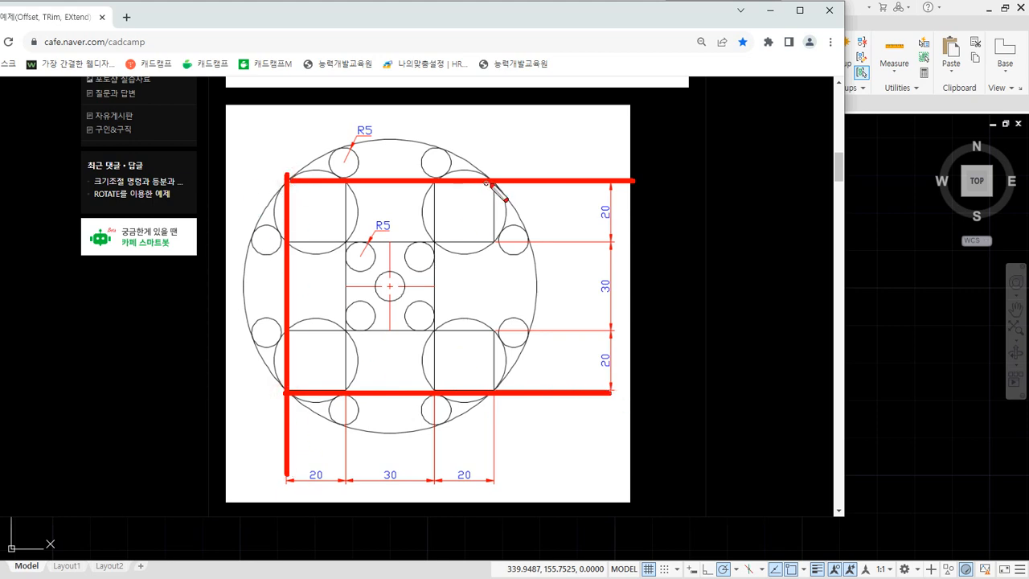
pyautogui.moveTo(493, 180); pyautogui.dragTo(494, 434)
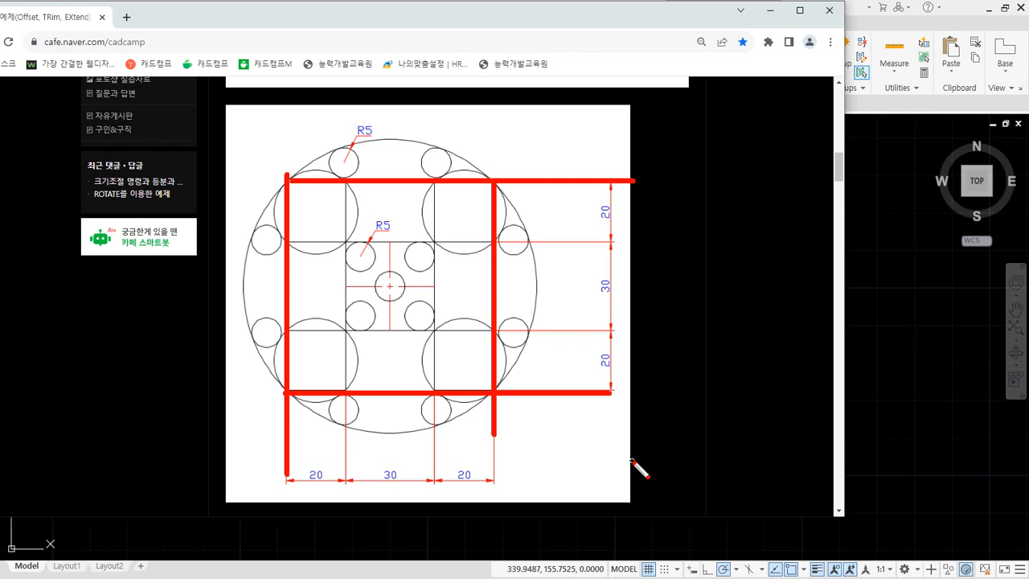
pyautogui.moveTo(407, 135); pyautogui.dragTo(409, 150)
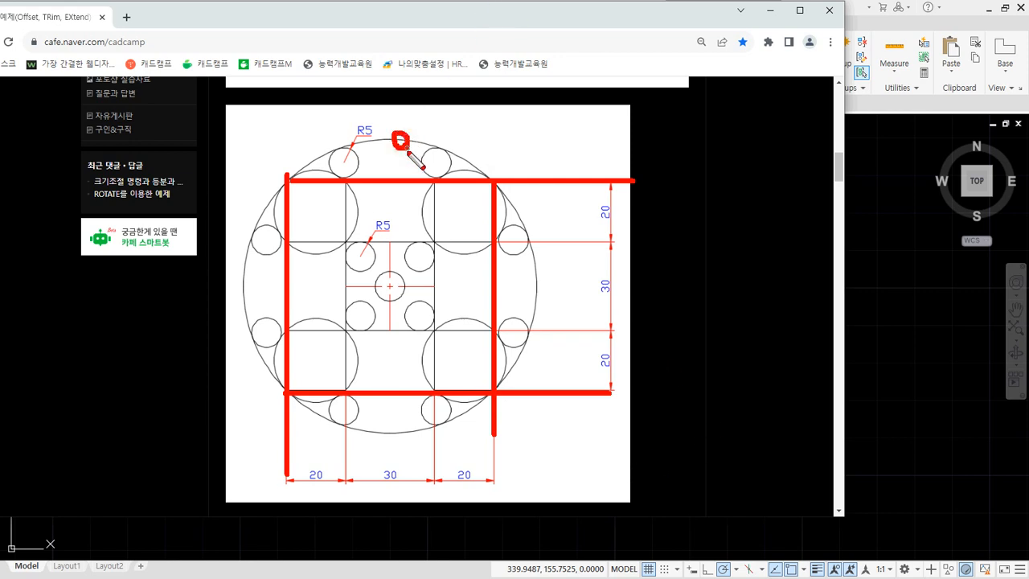
pyautogui.moveTo(282, 184); pyautogui.dragTo(291, 179)
pyautogui.moveTo(293, 381); pyautogui.dragTo(294, 393)
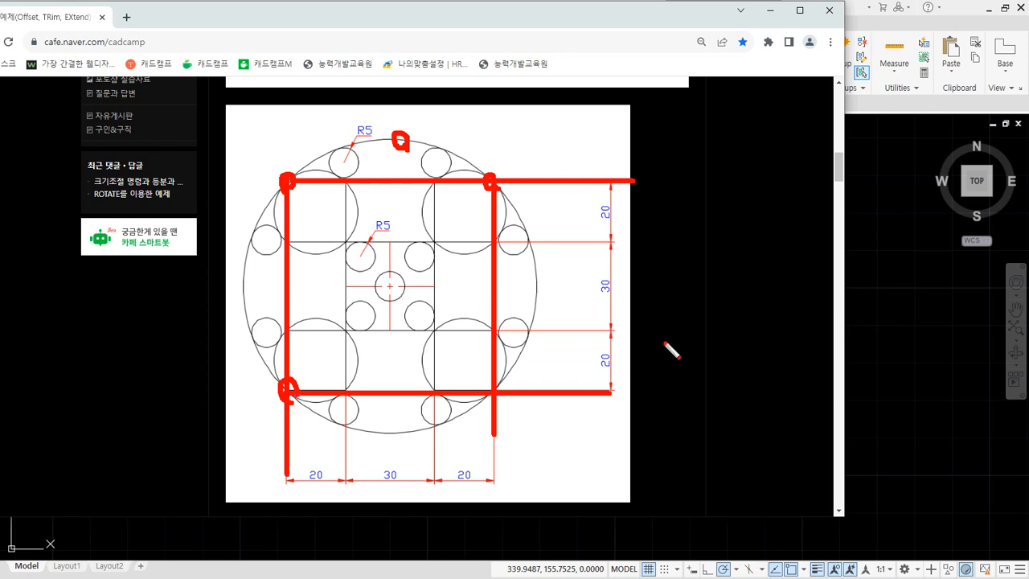
pyautogui.moveTo(615, 405)
pyautogui.mouseDown()
pyautogui.moveTo(564, 265)
pyautogui.moveTo(655, 370)
pyautogui.moveTo(616, 405)
pyautogui.mouseUp()
pyautogui.moveTo(454, 494)
pyautogui.mouseDown()
pyautogui.moveTo(273, 485)
pyautogui.moveTo(499, 492)
pyautogui.moveTo(443, 511)
pyautogui.mouseUp()
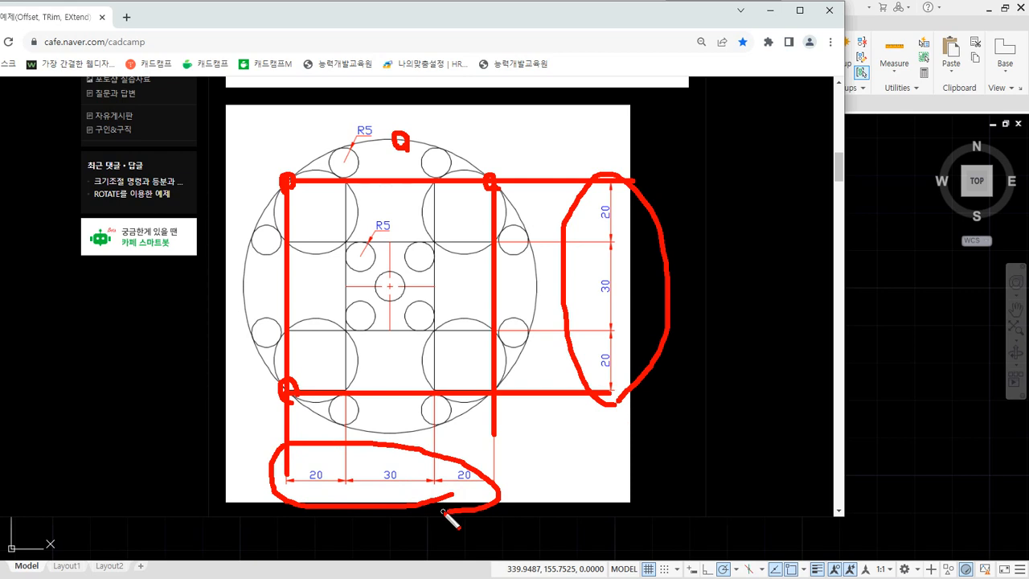
pyautogui.moveTo(490, 156); pyautogui.dragTo(517, 155)
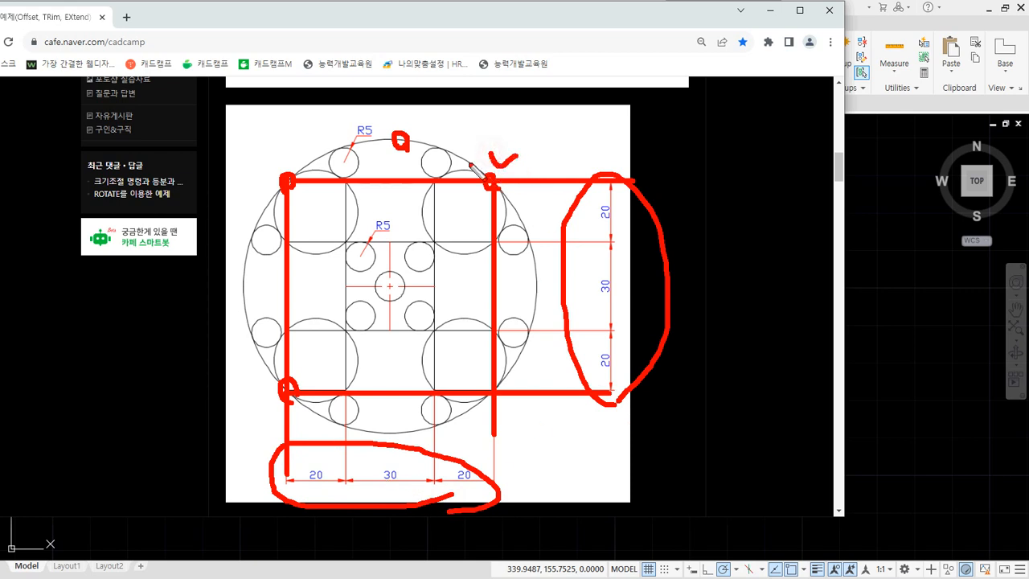
pyautogui.moveTo(257, 167); pyautogui.dragTo(281, 161)
pyautogui.moveTo(236, 386)
pyautogui.mouseDown()
pyautogui.moveTo(253, 402)
pyautogui.moveTo(275, 386)
pyautogui.mouseUp()
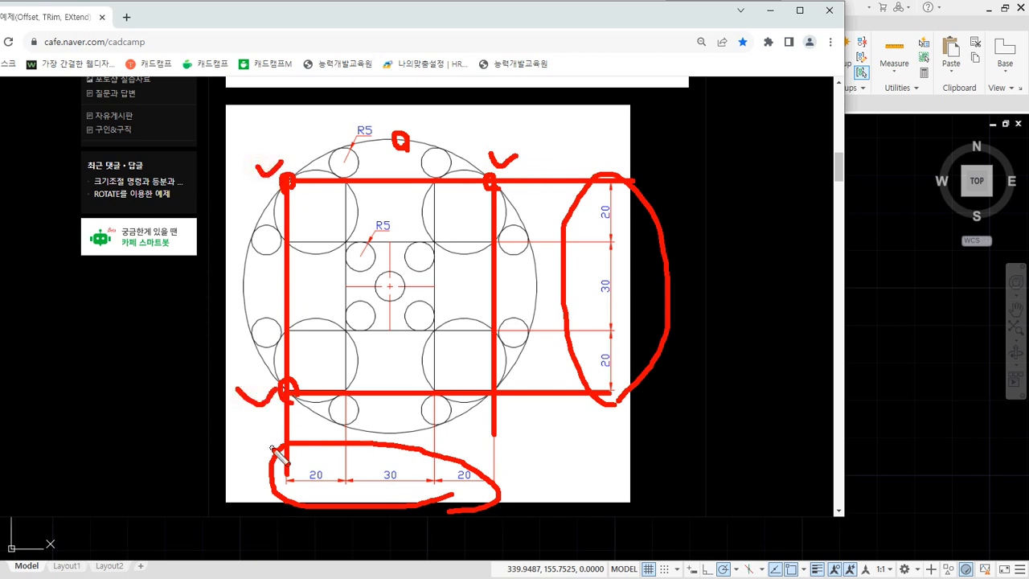
pyautogui.moveTo(304, 198)
pyautogui.mouseDown()
pyautogui.moveTo(482, 391)
pyautogui.moveTo(447, 390)
pyautogui.mouseUp()
pyautogui.moveTo(297, 243)
pyautogui.mouseDown()
pyautogui.moveTo(295, 196)
pyautogui.moveTo(321, 194)
pyautogui.mouseUp()
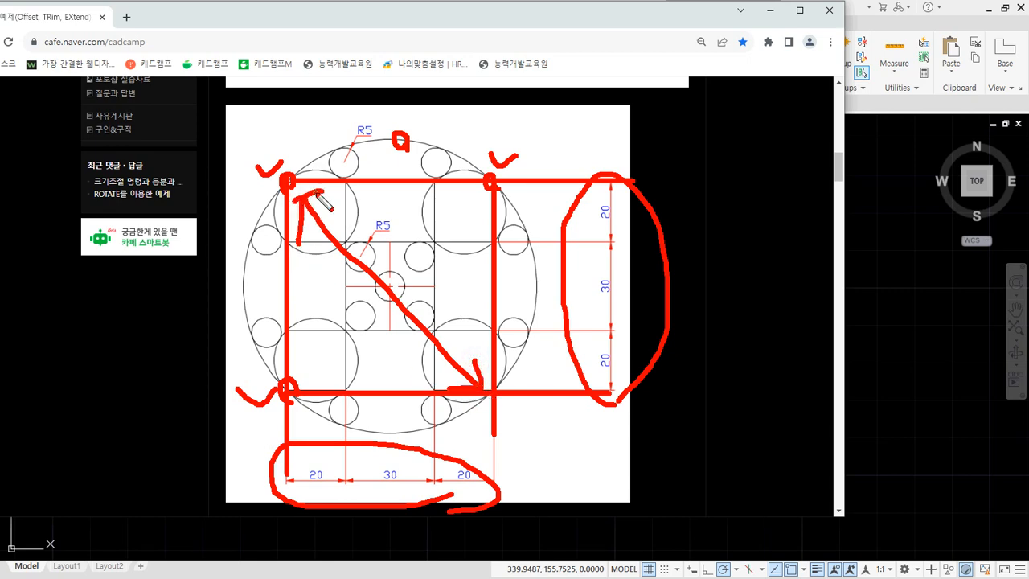
pyautogui.press('Escape')
pyautogui.moveTo(523, 12); pyautogui.dragTo(0, 105)
# Return to AutoCAD and erase both finished notched plate figures.
pyautogui.scroll(-4, 674, 364)
pyautogui.click(788, 440)
pyautogui.click(42, 254)
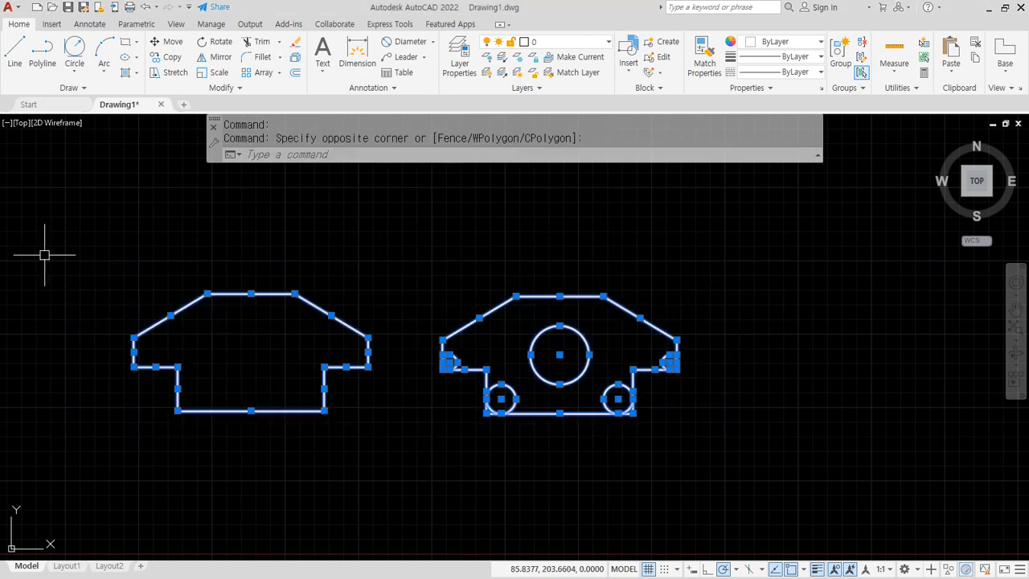
pyautogui.write('e')
pyautogui.press('Return')
# Draw an L-shaped pair of base lines, a long vertical line continuing into a horizontal line from its lower end.
pyautogui.scroll(-5, 242, 377)
pyautogui.scroll(2, 233, 373)
pyautogui.write('l')
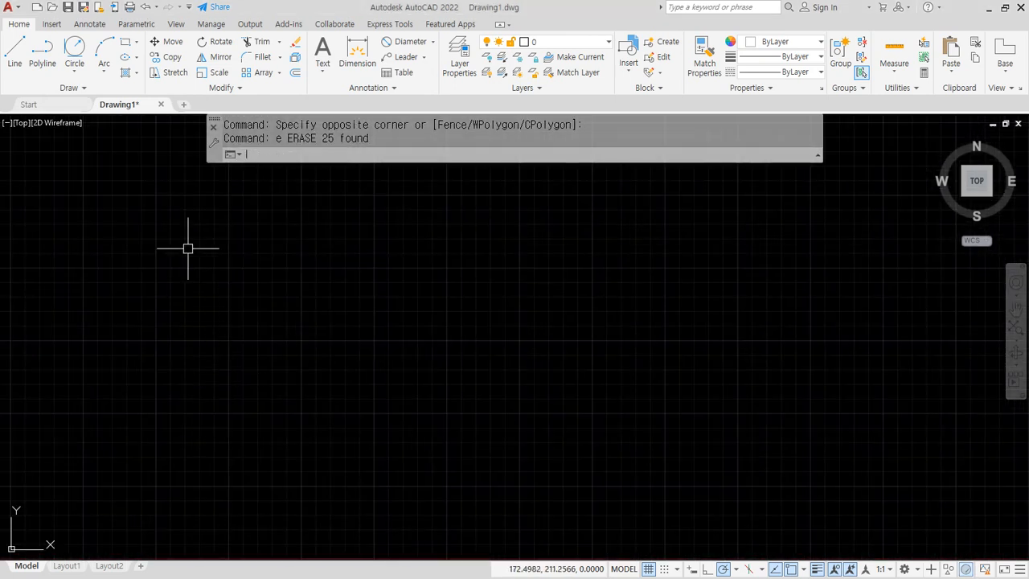
pyautogui.press('Return')
pyautogui.click(173, 169)
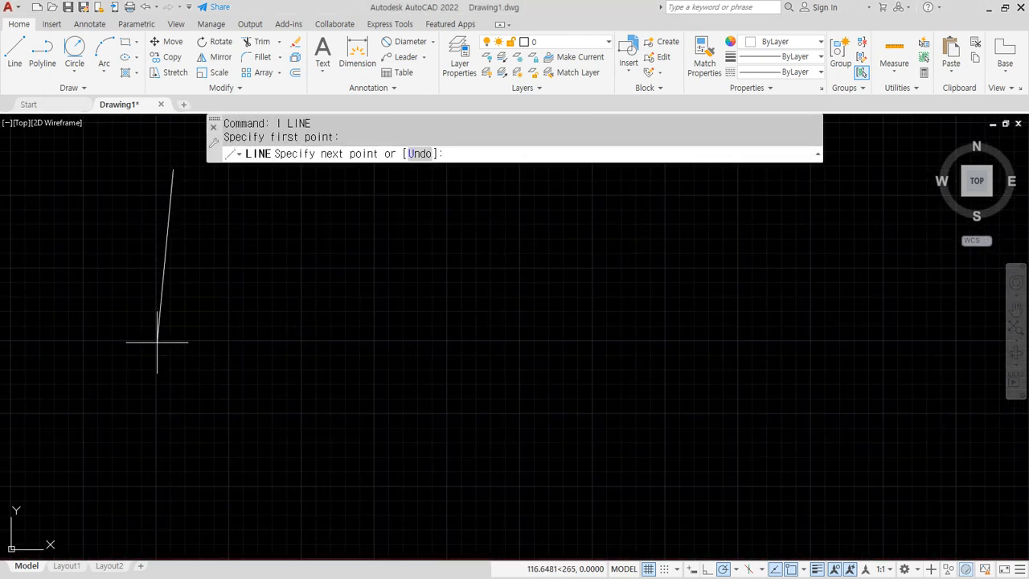
pyautogui.click(173, 432)
pyautogui.click(512, 431)
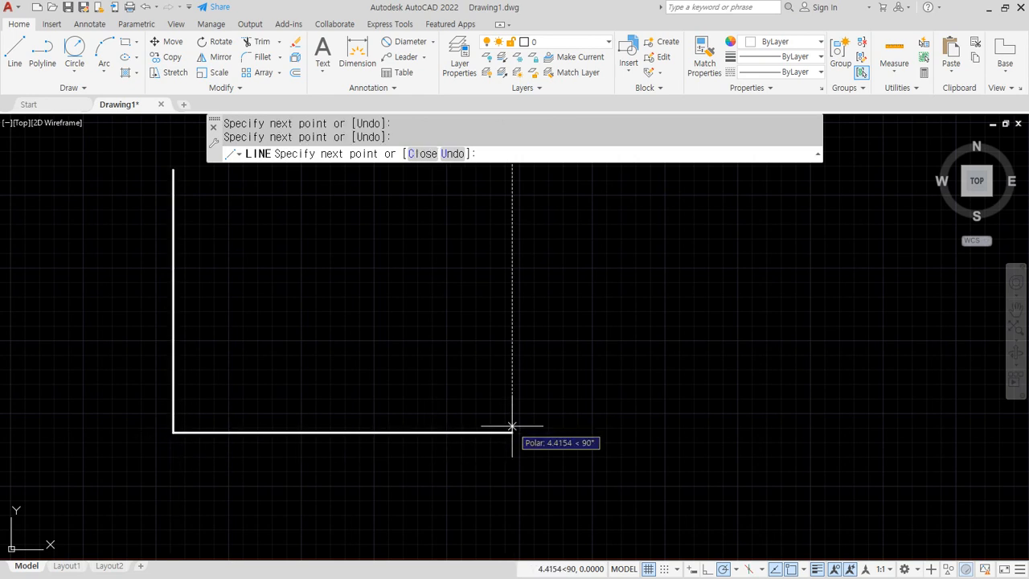
pyautogui.press('Return')
# Start the Offset command for the new base lines.
pyautogui.scroll(2, 195, 416)
pyautogui.write('o')
pyautogui.press('Return')
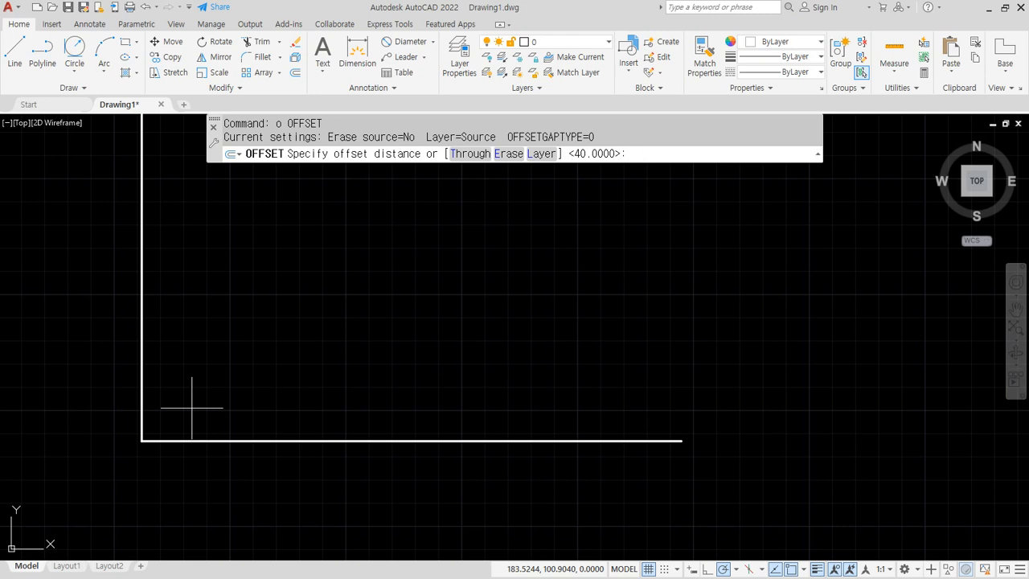
# Offset the vertical line 70 toward the inside of the corner and the horizontal line 70 upward.
pyautogui.press('Return')
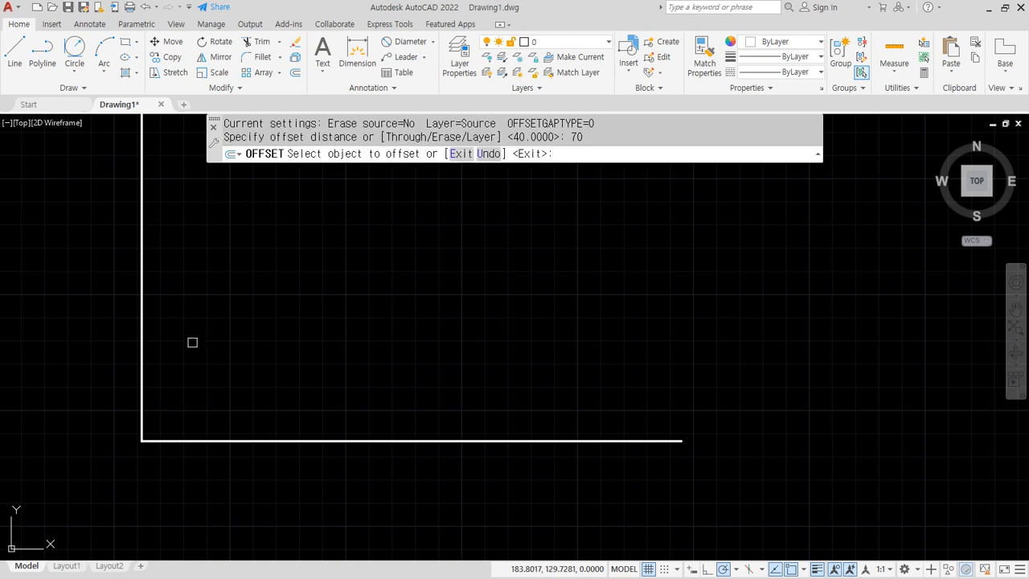
pyautogui.click(147, 396)
pyautogui.click(195, 390)
pyautogui.click(258, 441)
pyautogui.click(252, 363)
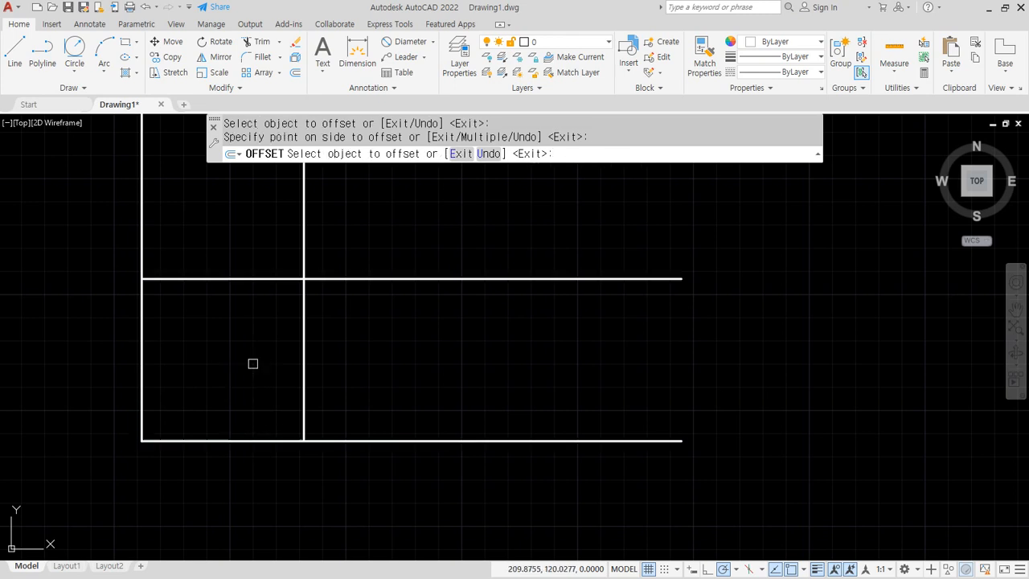
pyautogui.press('Return')
# Trim the line ends extending beyond the intersections, leaving a closed 70 by 70 square.
pyautogui.click(270, 46)
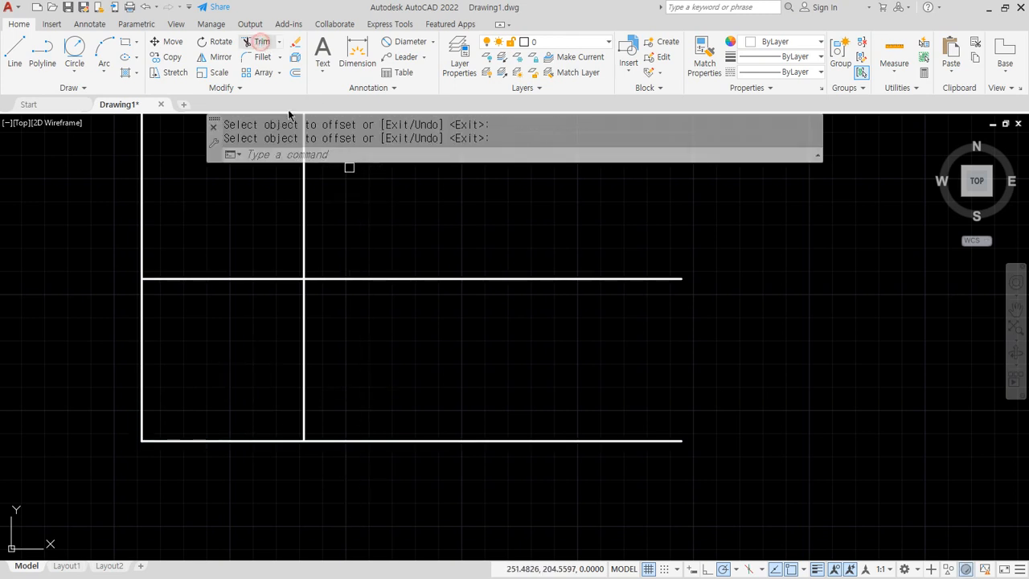
pyautogui.moveTo(356, 469)
pyautogui.mouseDown()
pyautogui.moveTo(360, 214)
pyautogui.moveTo(90, 243)
pyautogui.mouseUp()
pyautogui.press('Return')
# Offset the square's upper and left sides 20 inward.
pyautogui.scroll(2, 193, 371)
pyautogui.moveTo(194, 371); pyautogui.dragTo(323, 371, button='middle')
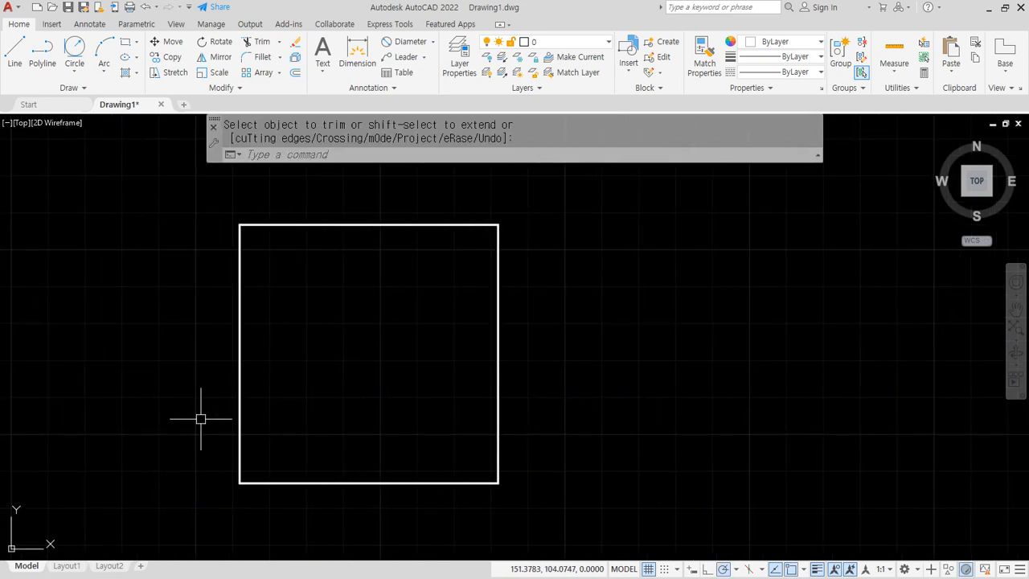
pyautogui.write('o')
pyautogui.press('Return')
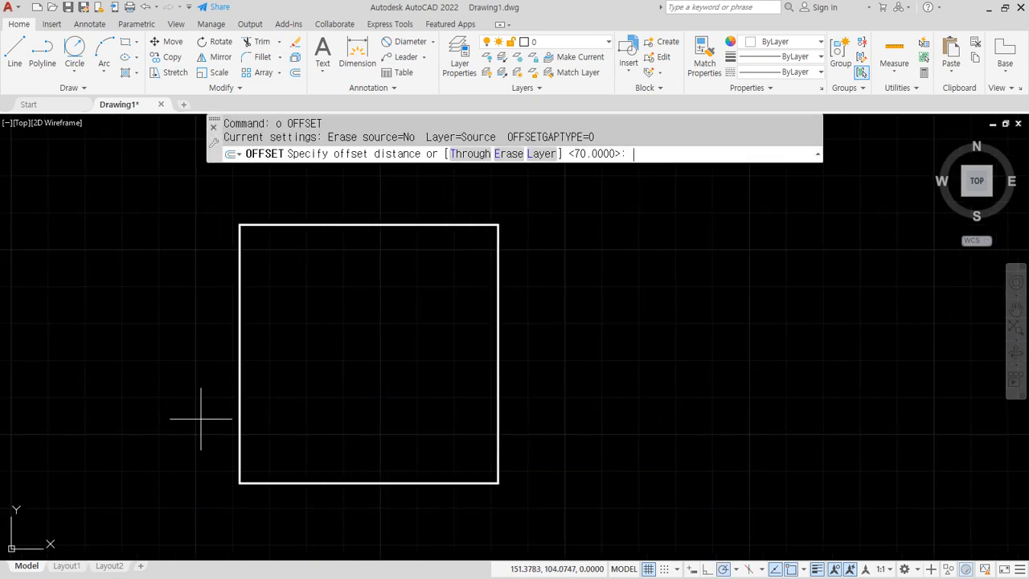
pyautogui.write('20')
pyautogui.press('Return')
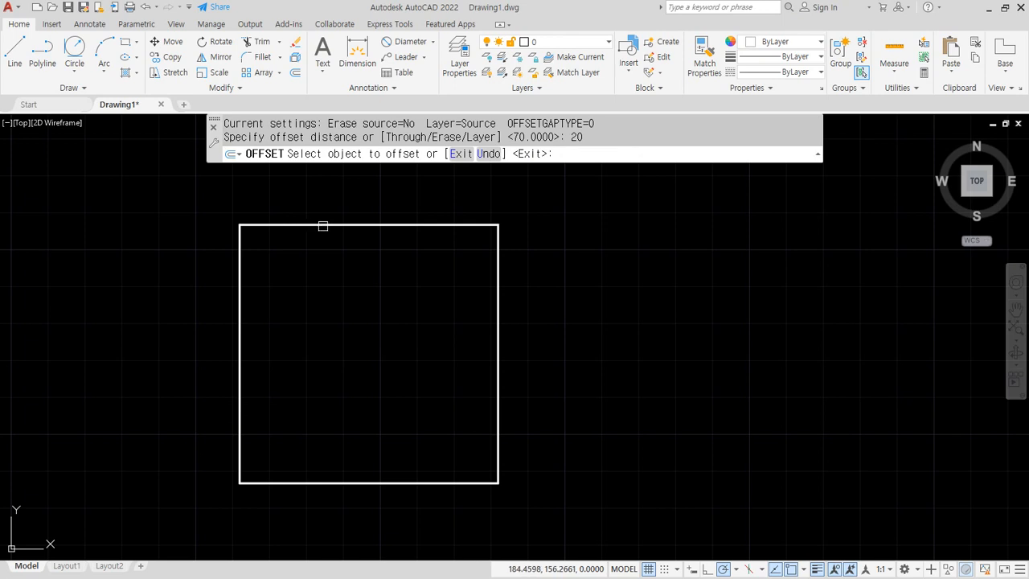
pyautogui.click(323, 226)
pyautogui.click(325, 342)
pyautogui.click(241, 373)
pyautogui.click(354, 378)
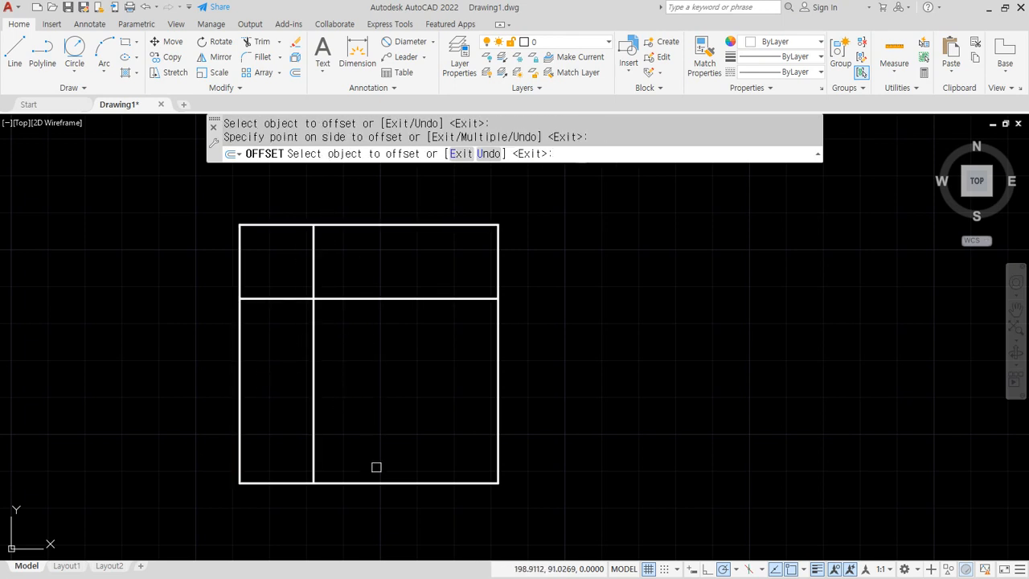
# Offset the square's lower and right sides inward by the same distance of 20.
pyautogui.click(370, 483)
pyautogui.click(387, 366)
pyautogui.click(497, 354)
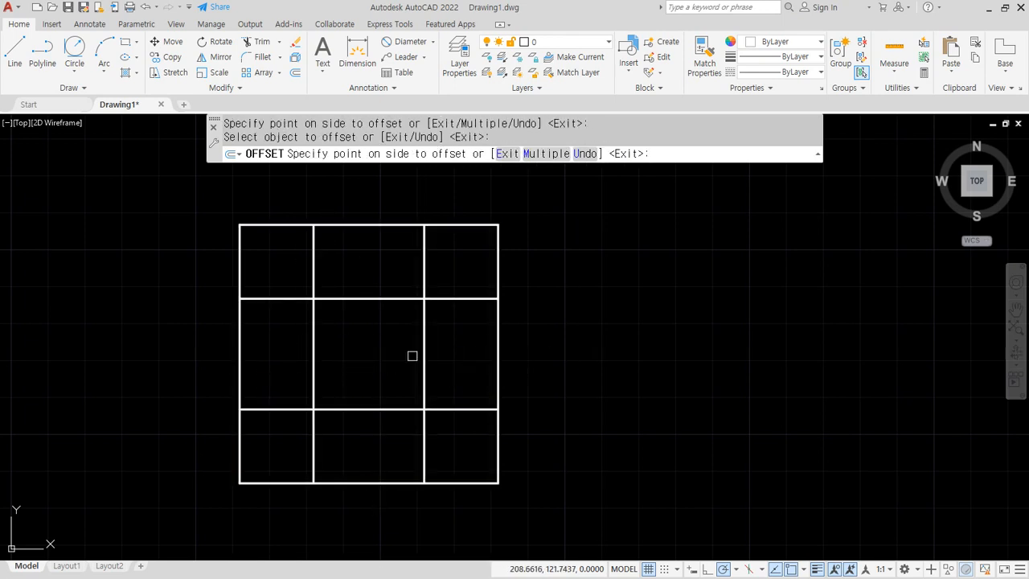
pyautogui.click(413, 357)
pyautogui.press('Return')
# Trim the middle segment of each outer side, leaving four corner squares joined to a central square.
pyautogui.click(261, 45)
pyautogui.moveTo(364, 184); pyautogui.dragTo(364, 250)
pyautogui.moveTo(451, 332); pyautogui.dragTo(560, 351)
pyautogui.click(348, 542)
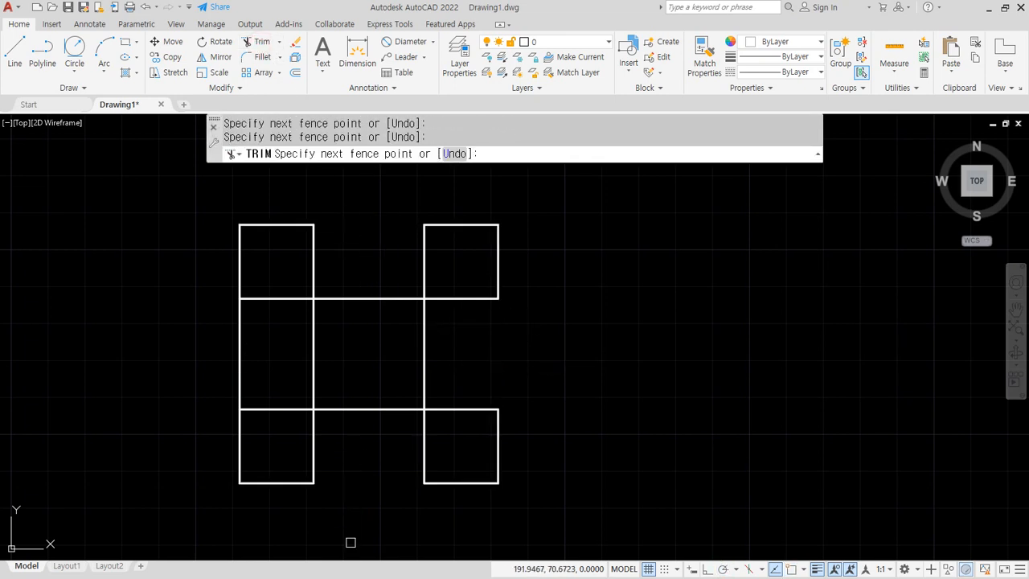
pyautogui.press('Return')
pyautogui.click(240, 346)
pyautogui.press('Return')
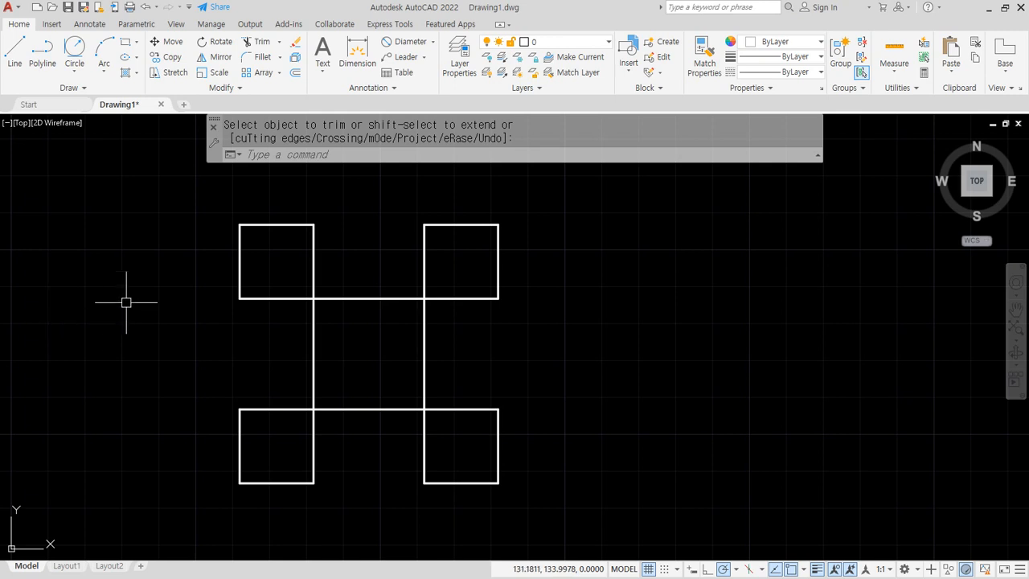
# Draw a 2-Point circle around the whole figure, through its upper-right and lower-left outer corners.
pyautogui.click(73, 69)
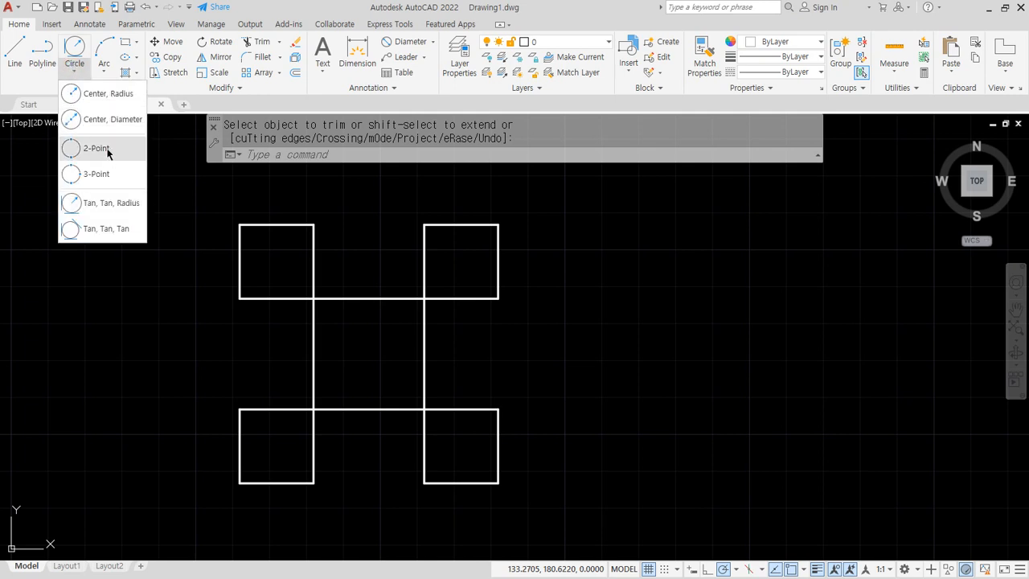
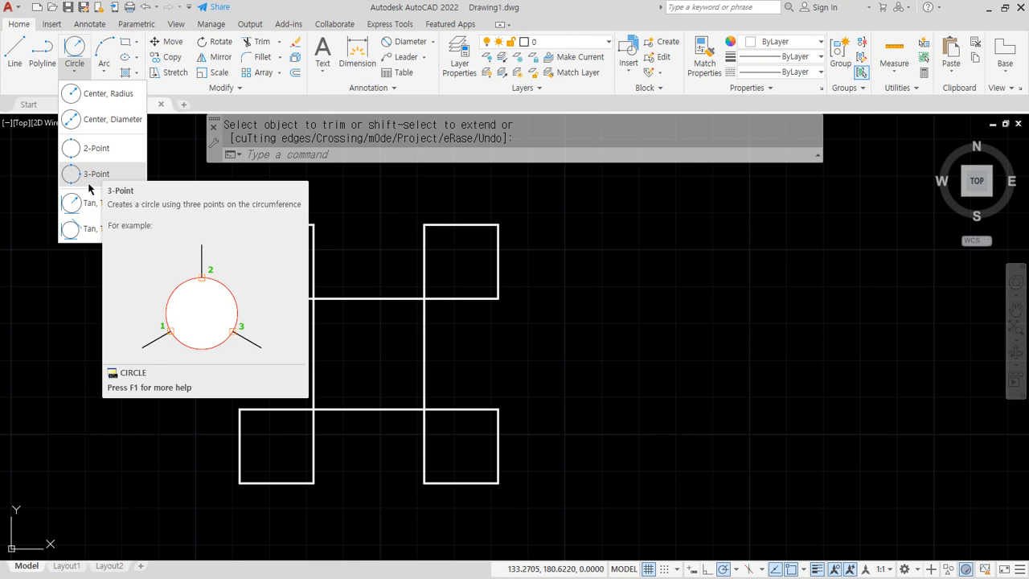
pyautogui.click(90, 148)
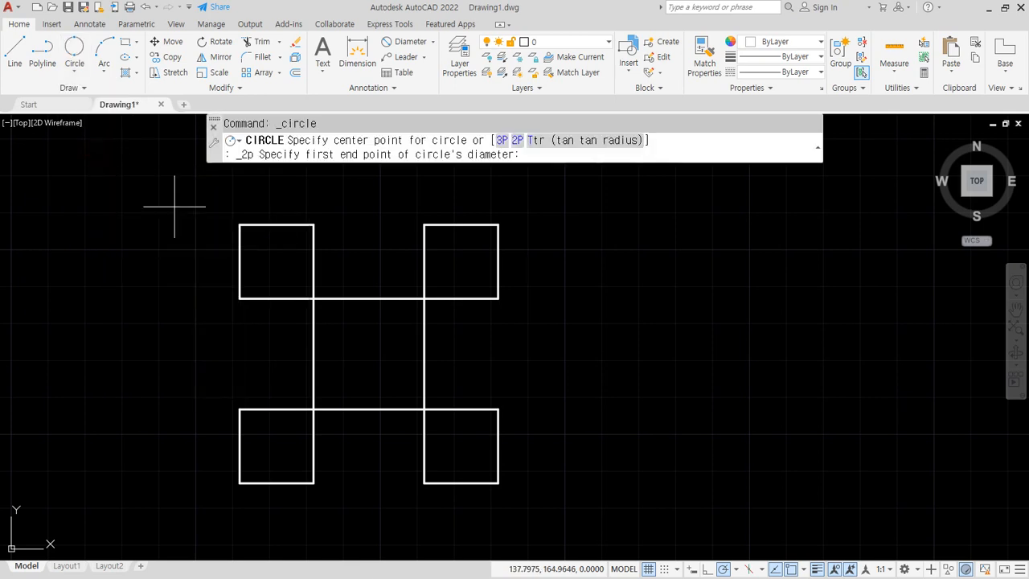
pyautogui.click(499, 225)
pyautogui.click(240, 482)
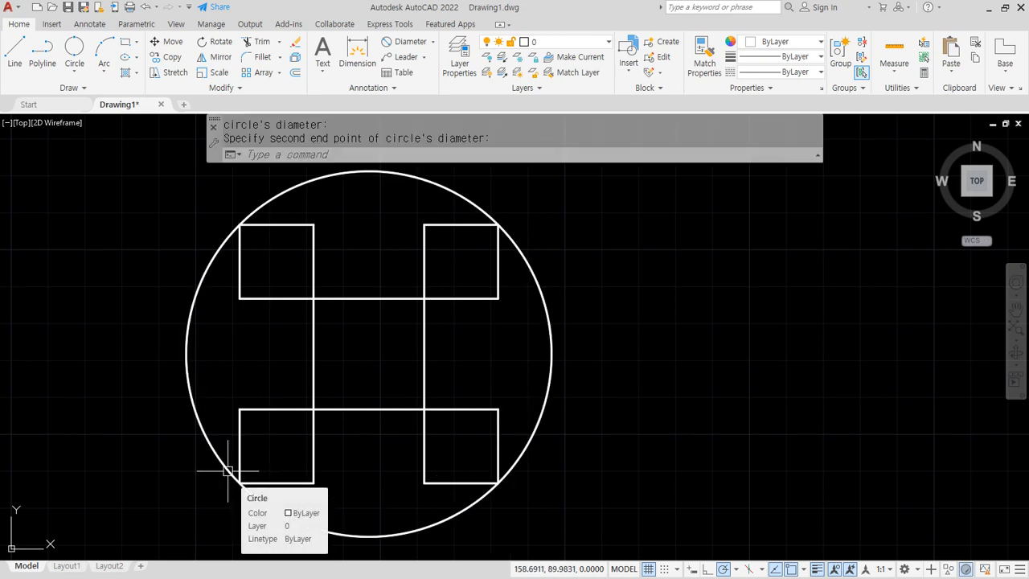
# Draw a 2-Point circle around the upper-left square, using its upper-right and lower-left corners.
pyautogui.click(74, 49)
pyautogui.click(313, 225)
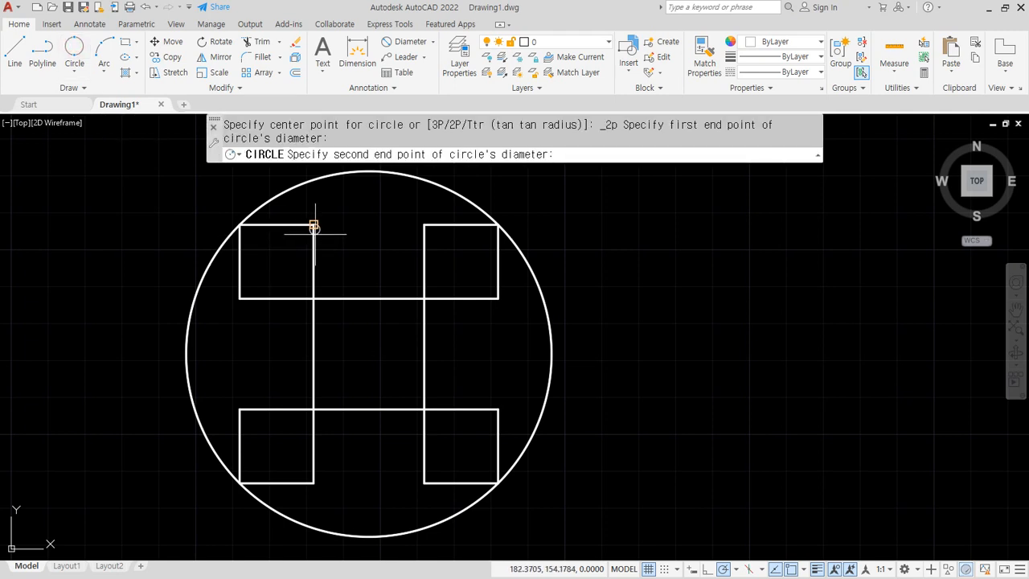
pyautogui.click(240, 298)
# Draw a 3-Point circle around the upper-right square through its upper-left, lower-left and lower-right corners.
pyautogui.click(74, 69)
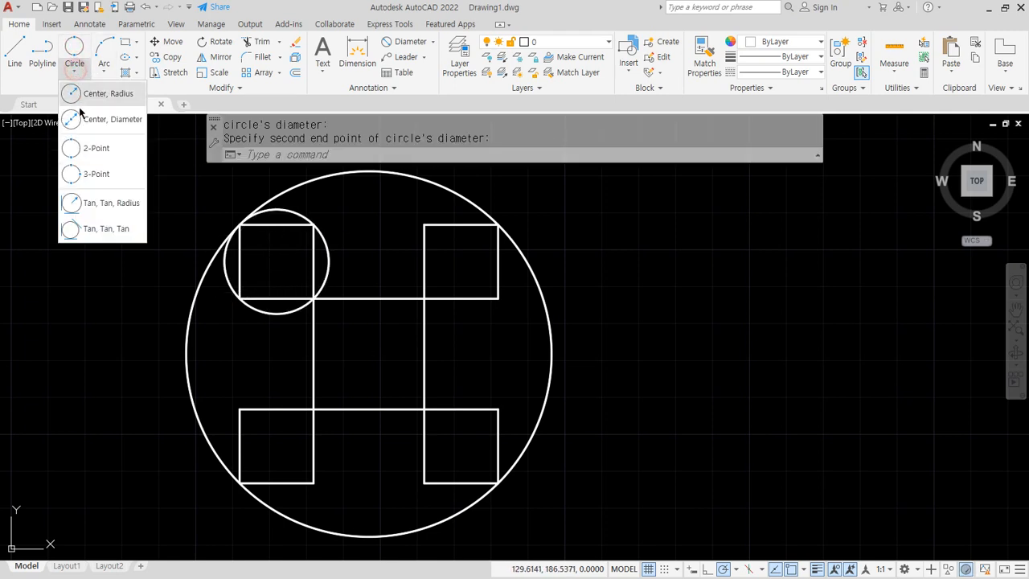
pyautogui.click(96, 175)
pyautogui.click(424, 225)
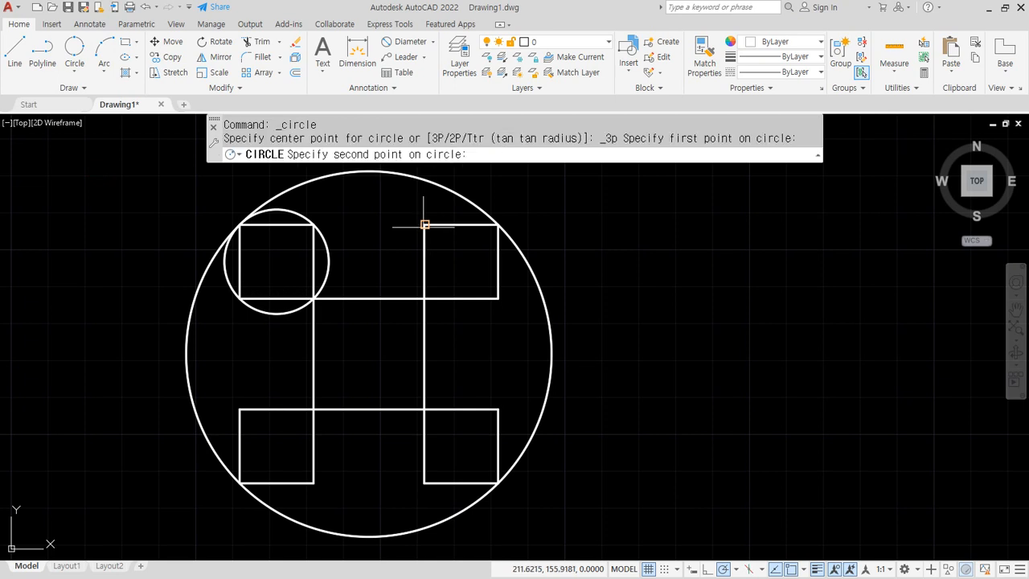
pyautogui.click(424, 298)
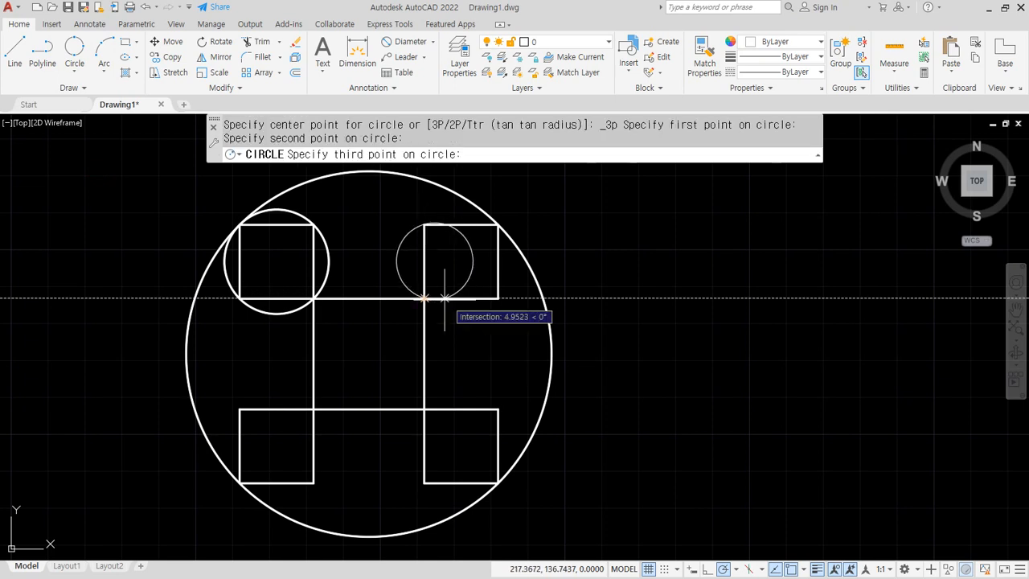
pyautogui.click(499, 299)
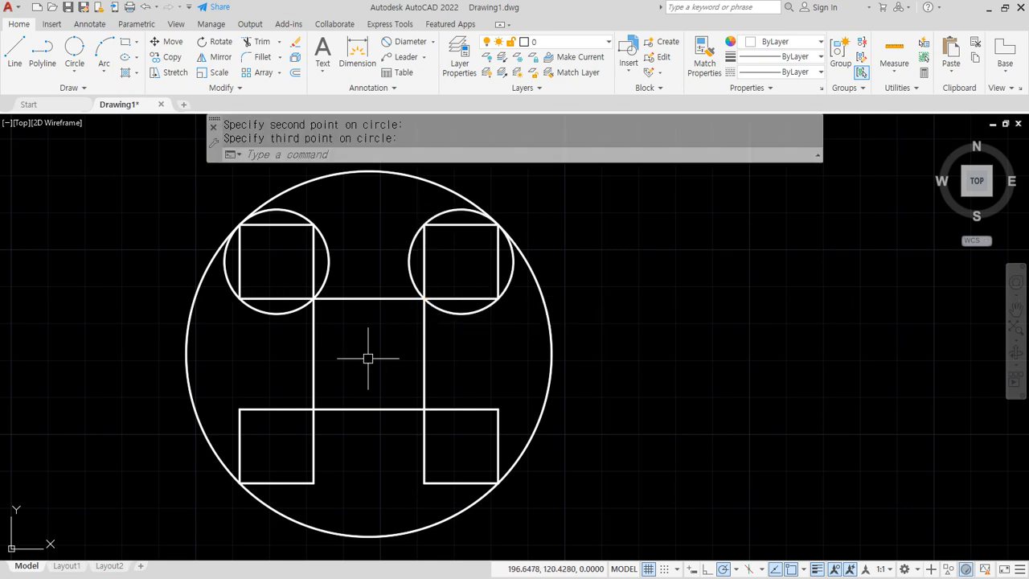
# Draw 2-Point circles around the lower-left and lower-right squares, each through two opposite corners.
pyautogui.click(74, 70)
pyautogui.click(88, 148)
pyautogui.click(240, 409)
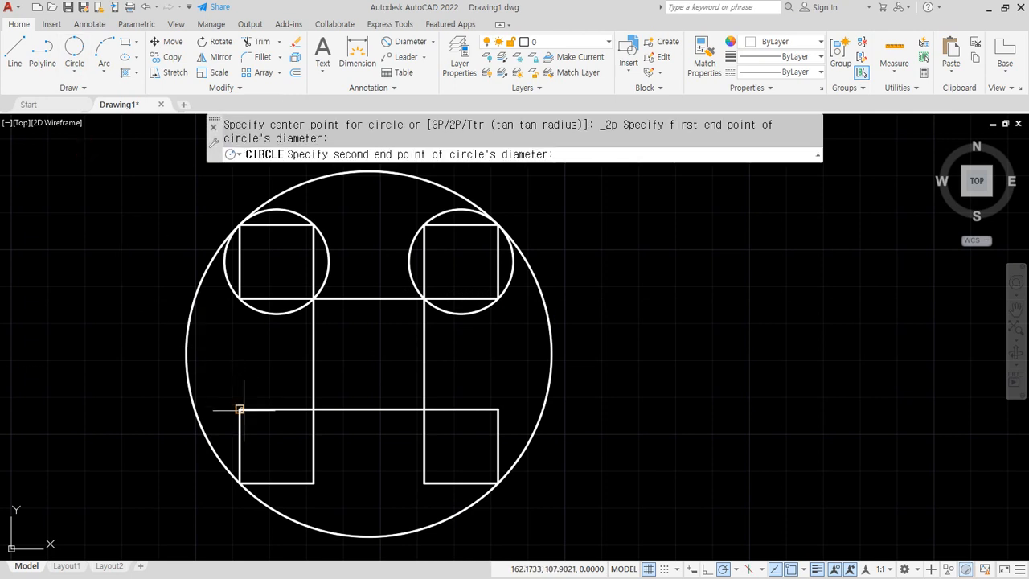
pyautogui.click(313, 483)
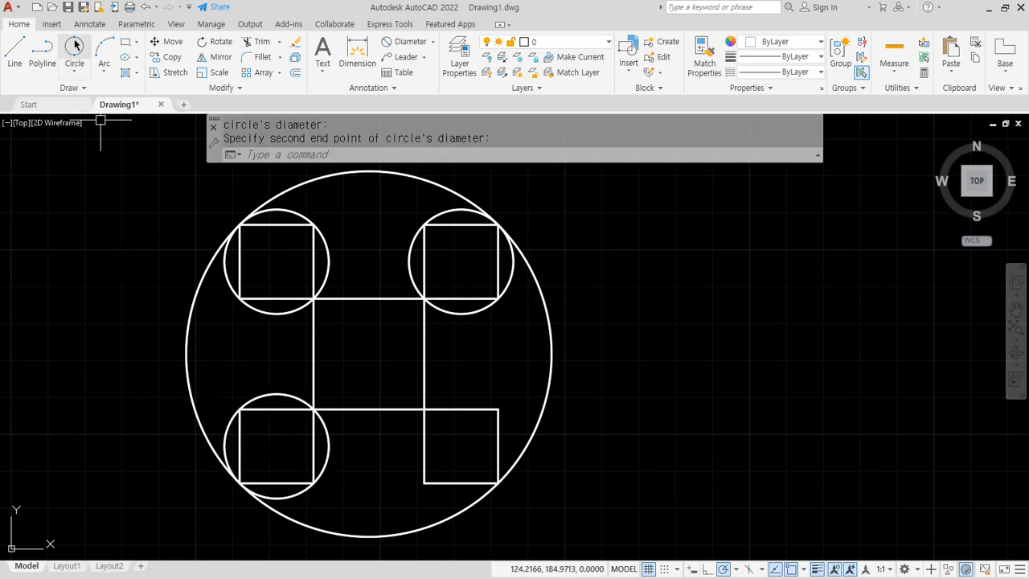
pyautogui.click(76, 46)
pyautogui.click(423, 483)
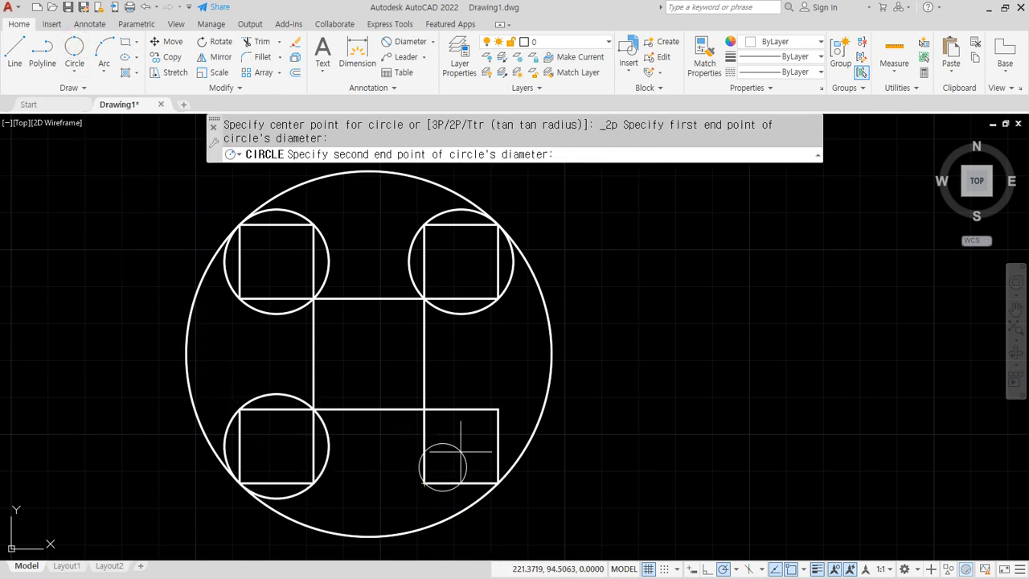
pyautogui.click(499, 410)
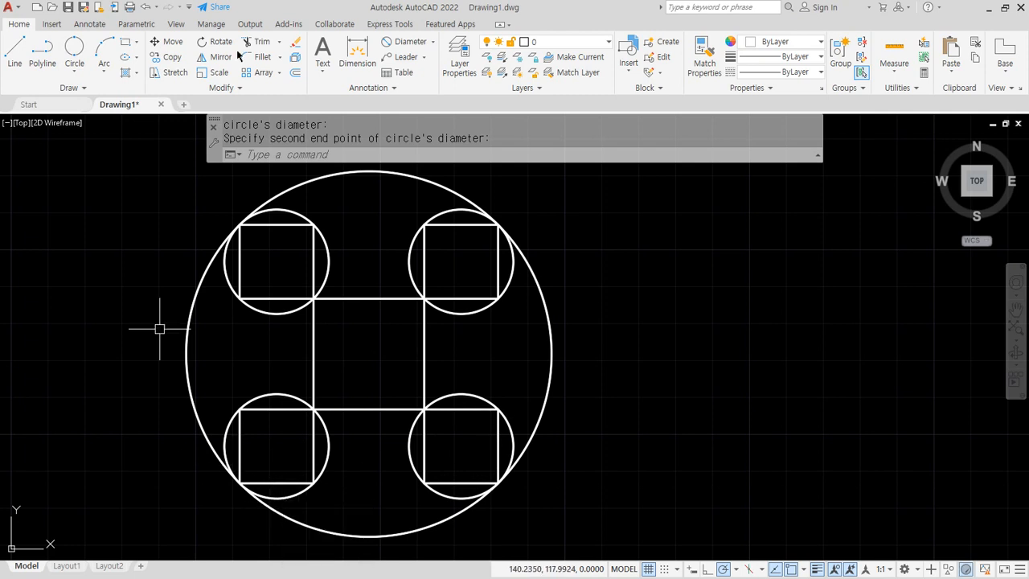
# Draw a Tan, Tan, Radius circle of radius 5 between the large circle and the top of the upper-left small circle.
pyautogui.click(74, 72)
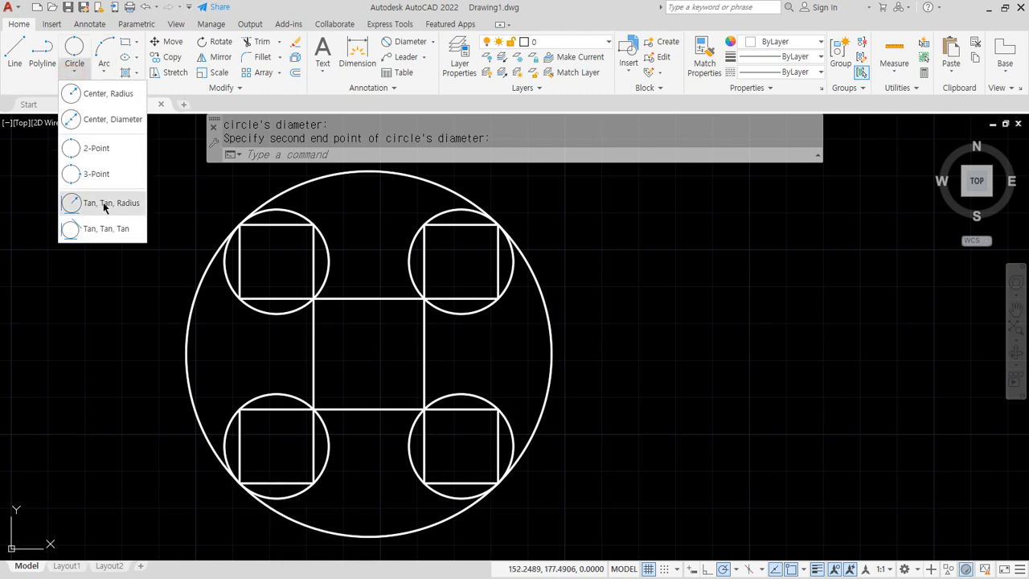
pyautogui.click(103, 202)
pyautogui.click(327, 186)
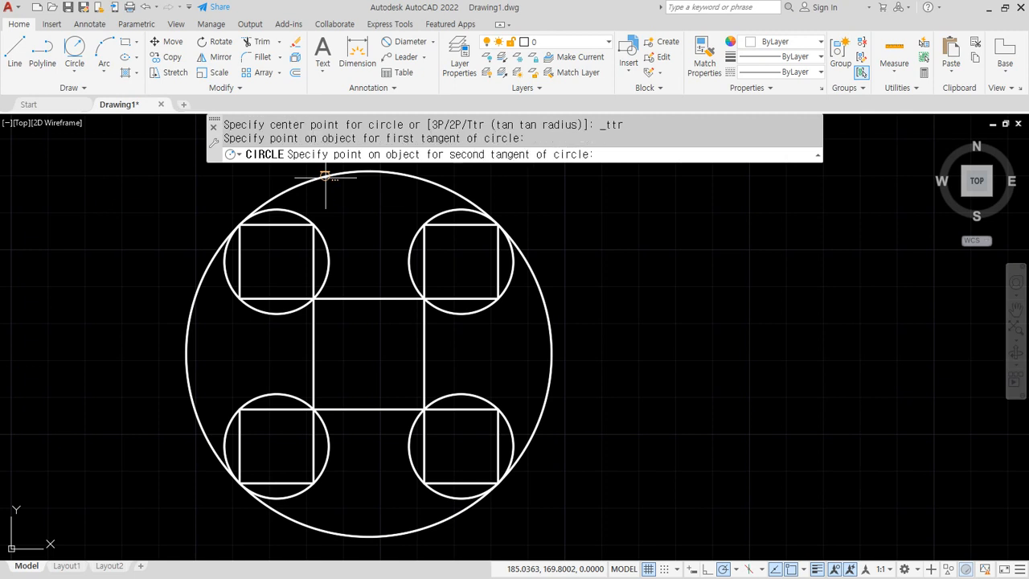
pyautogui.click(299, 213)
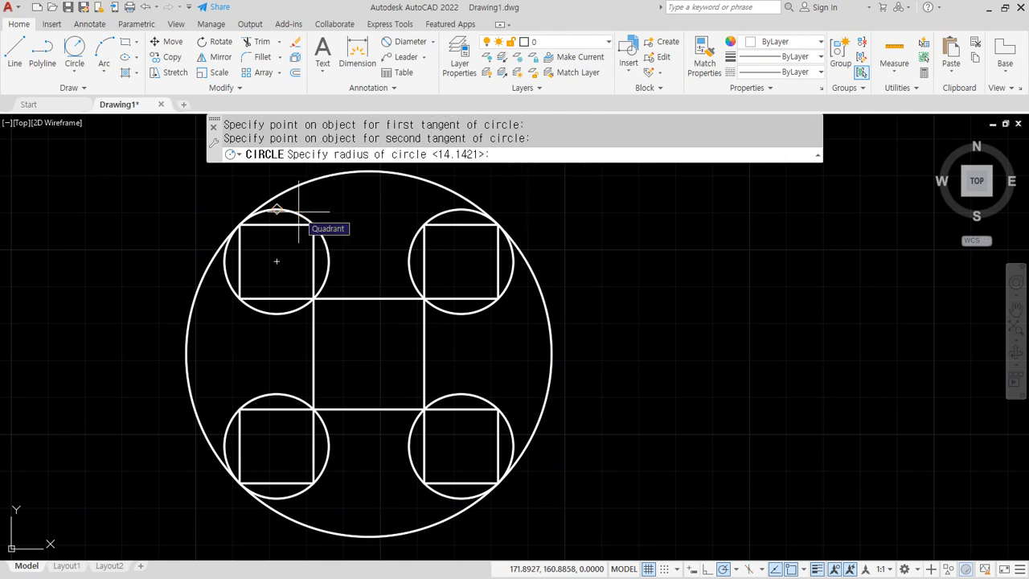
pyautogui.write('5')
pyautogui.press('Return')
# Draw another tangent circle of radius 5 between the lower-left side of the upper-left small circle and the large circle.
pyautogui.click(74, 50)
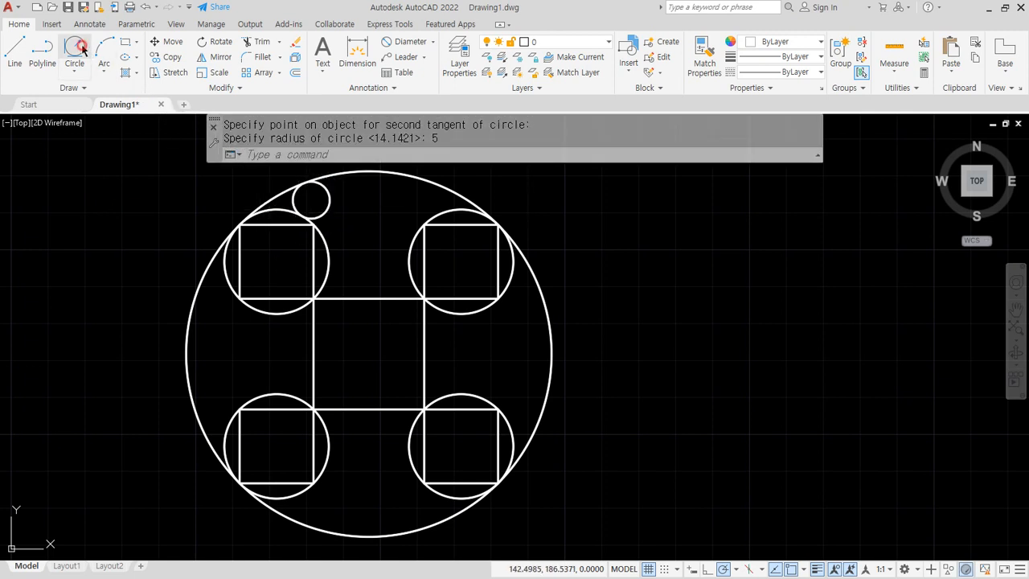
pyautogui.click(241, 299)
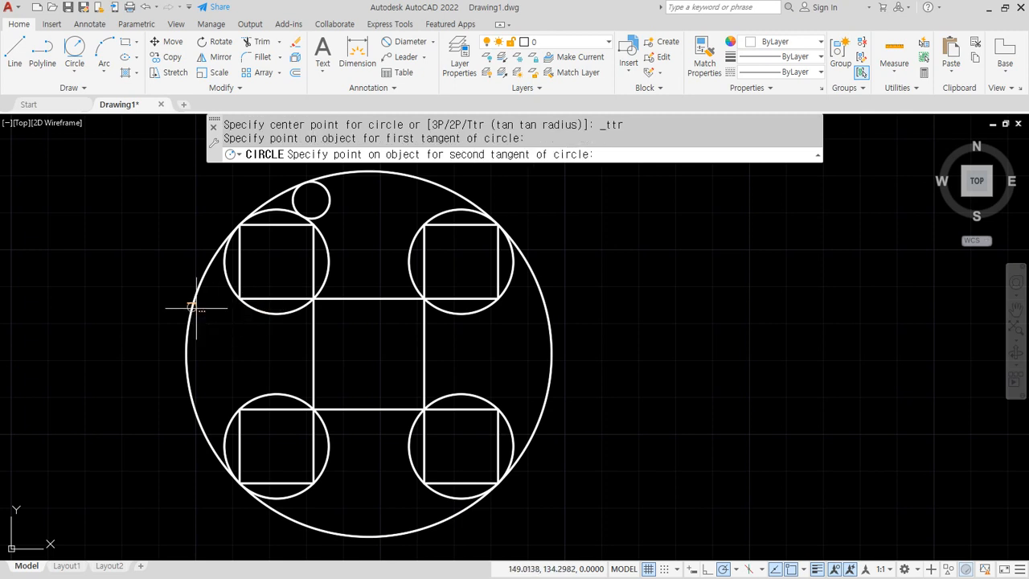
pyautogui.click(422, 214)
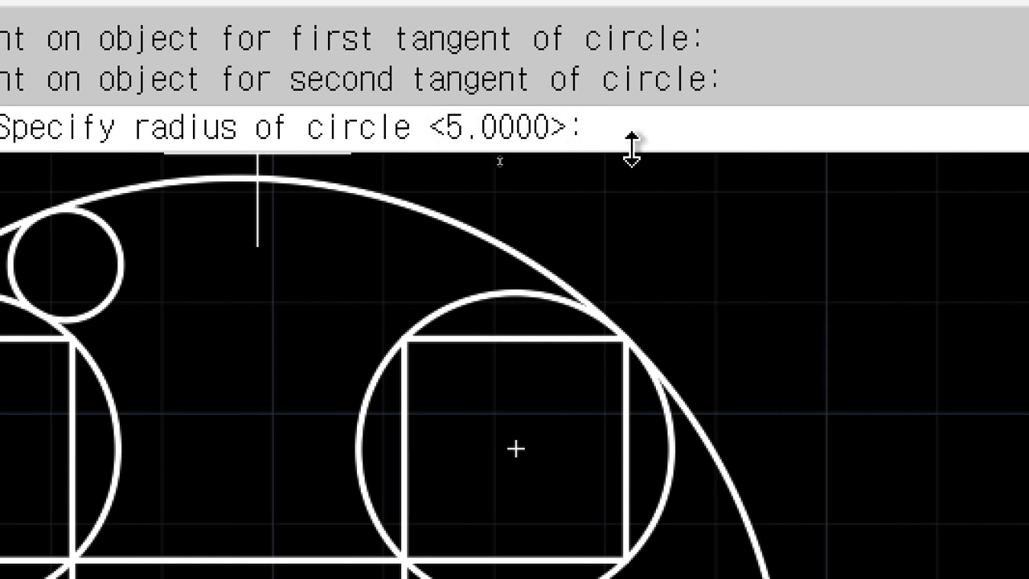
pyautogui.press('Return')
# Draw a tangent circle of radius 5 between the large circle and the top of the upper-right small circle.
pyautogui.press('Return')
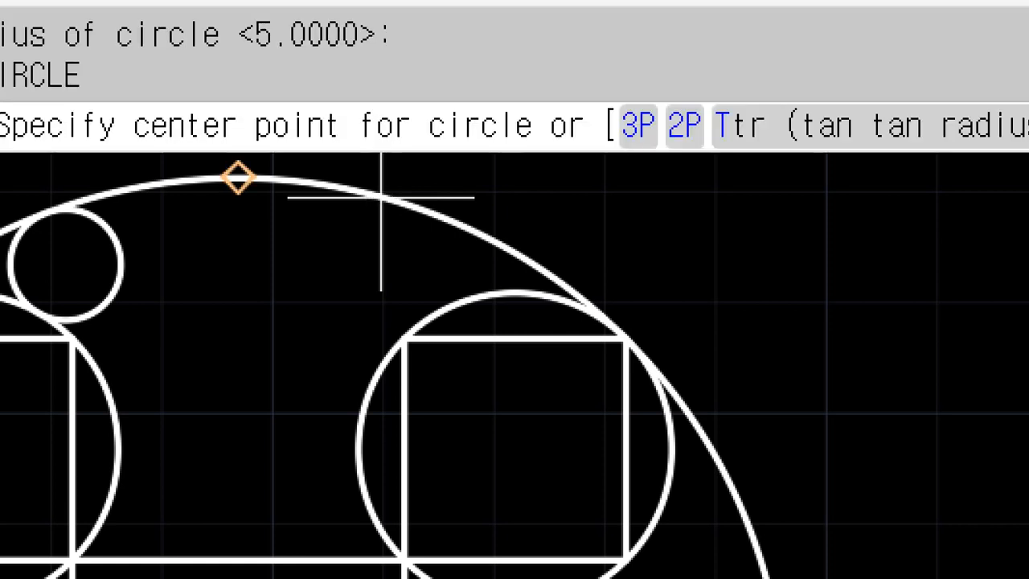
pyautogui.click(784, 139)
pyautogui.click(447, 221)
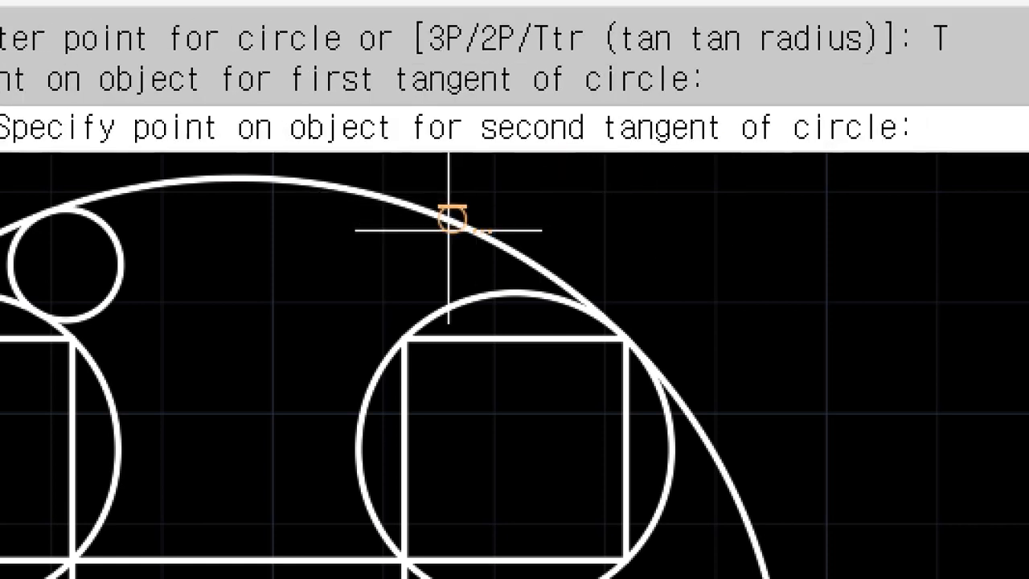
pyautogui.click(453, 295)
pyautogui.press('Return')
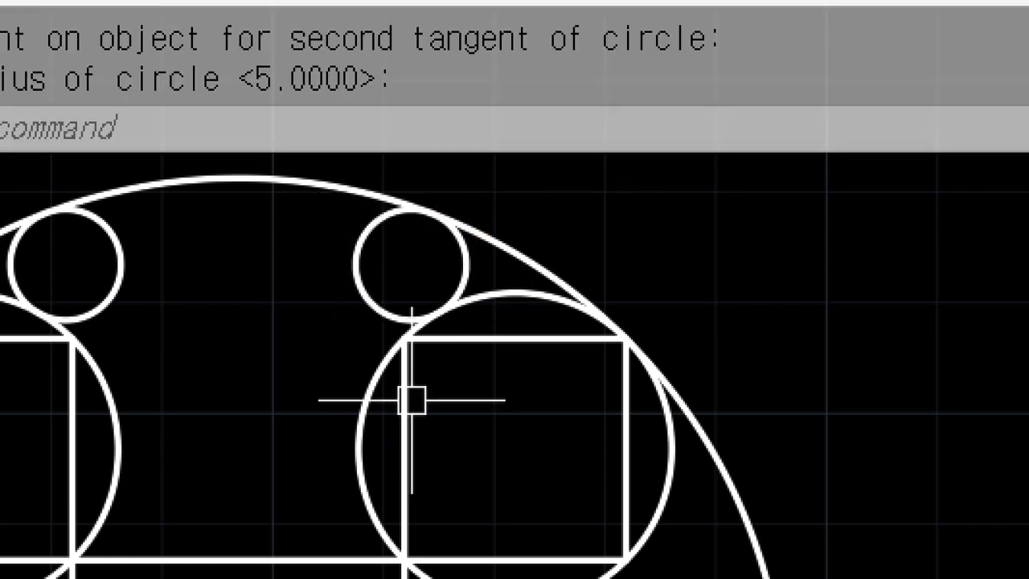
# Draw a Tan, Tan, Radius circle of radius 5 between the lower-right side of the upper-right small circle and the large circle.
pyautogui.moveTo(500, 525)
pyautogui.mouseDown(button='middle')
pyautogui.moveTo(351, 309)
pyautogui.moveTo(322, 316)
pyautogui.mouseUp(button='middle')
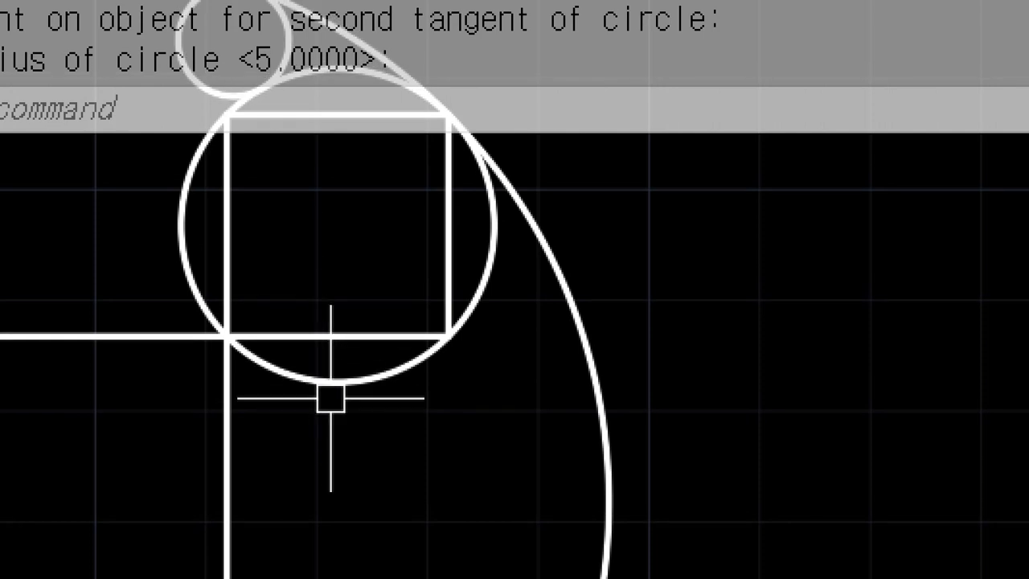
pyautogui.press('Return')
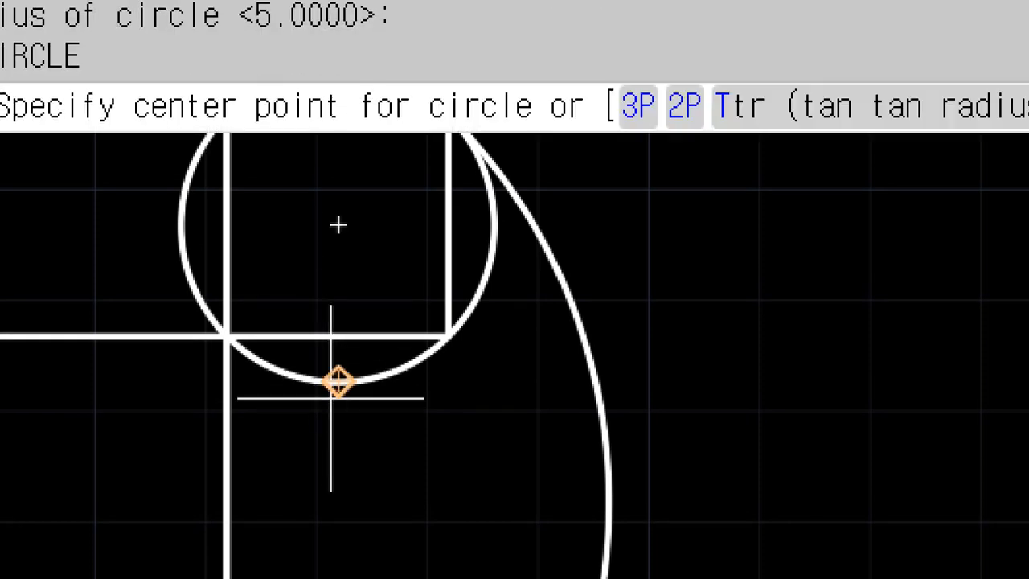
pyautogui.click(743, 107)
pyautogui.click(488, 271)
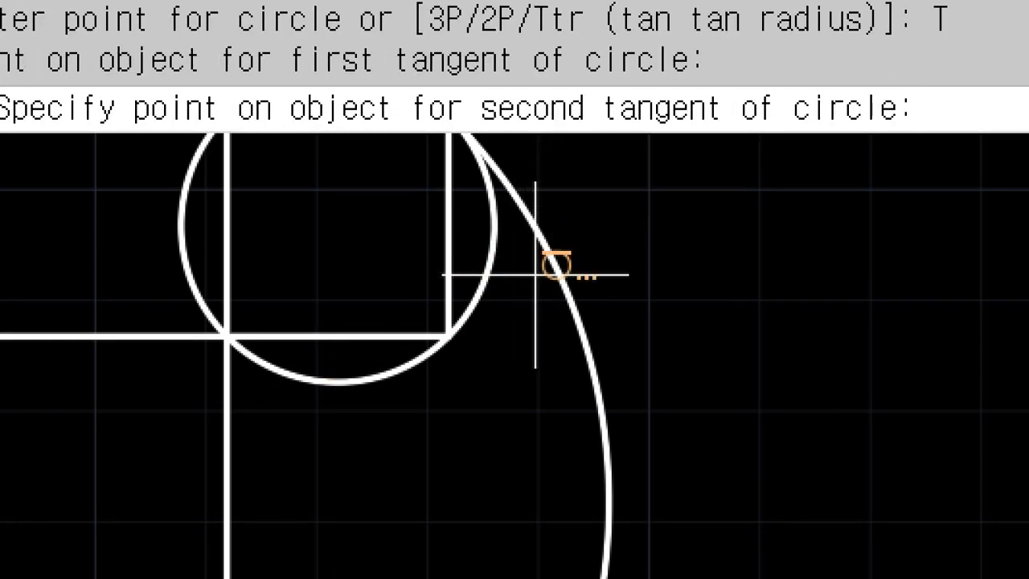
pyautogui.click(538, 277)
pyautogui.press('Return')
# Draw a tangent circle of radius 5 between the upper-right side of the lower-right small circle and the large circle.
pyautogui.moveTo(379, 503); pyautogui.dragTo(455, 161, button='middle')
pyautogui.press('Return')
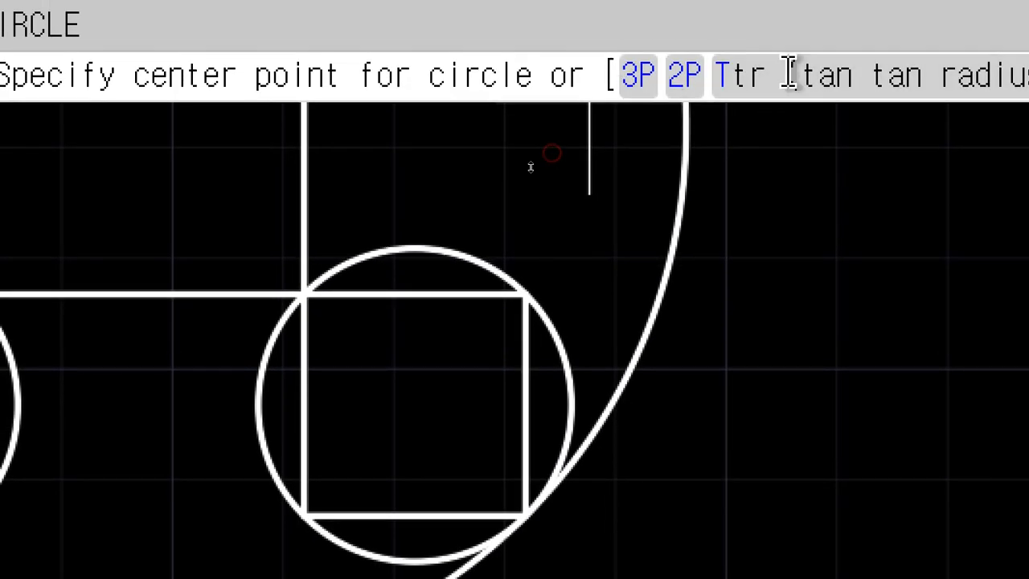
pyautogui.click(794, 81)
pyautogui.click(575, 358)
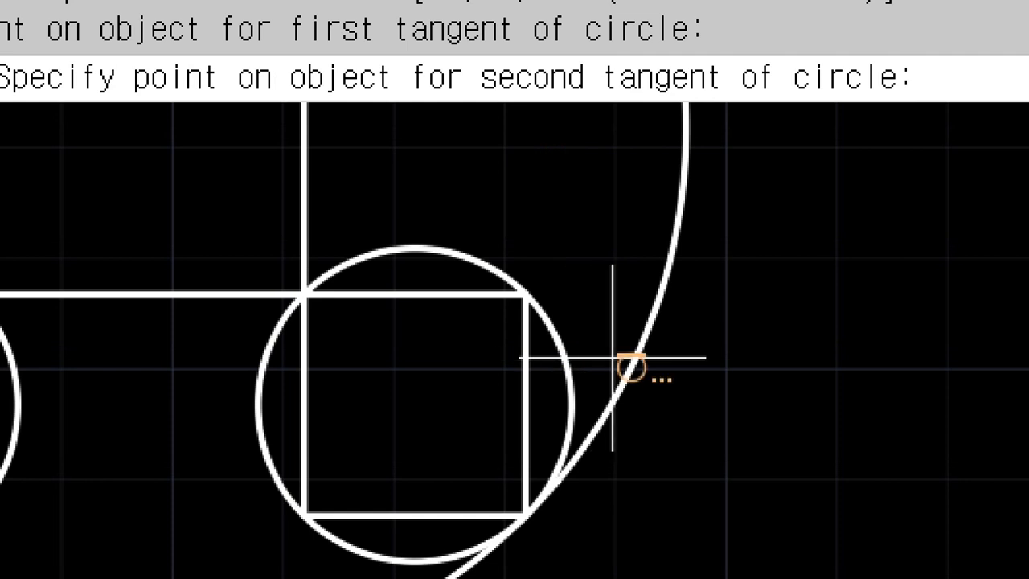
pyautogui.click(615, 357)
pyautogui.press('Return')
# Draw a tangent circle of radius 5 between the lower-left side of the lower-right small circle and the large circle.
pyautogui.moveTo(342, 423); pyautogui.dragTo(375, 238, button='middle')
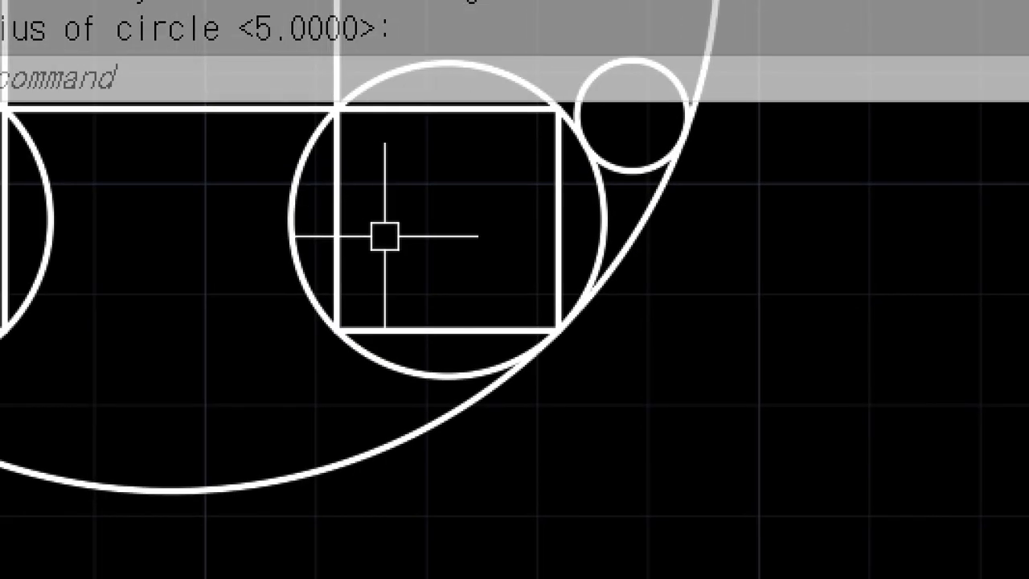
pyautogui.press('Return')
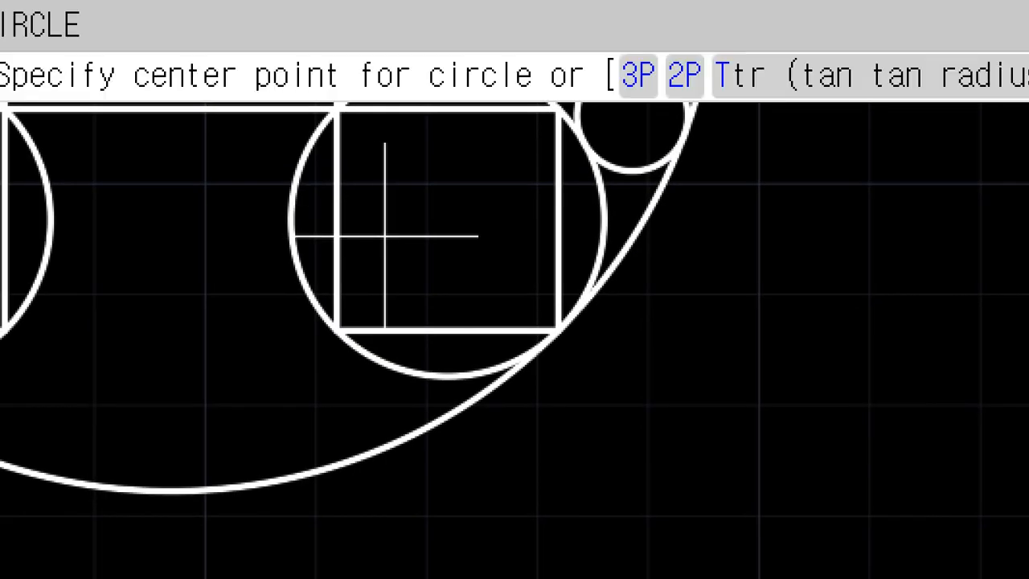
pyautogui.write('t')
pyautogui.press('Return')
pyautogui.click(362, 359)
pyautogui.click(315, 431)
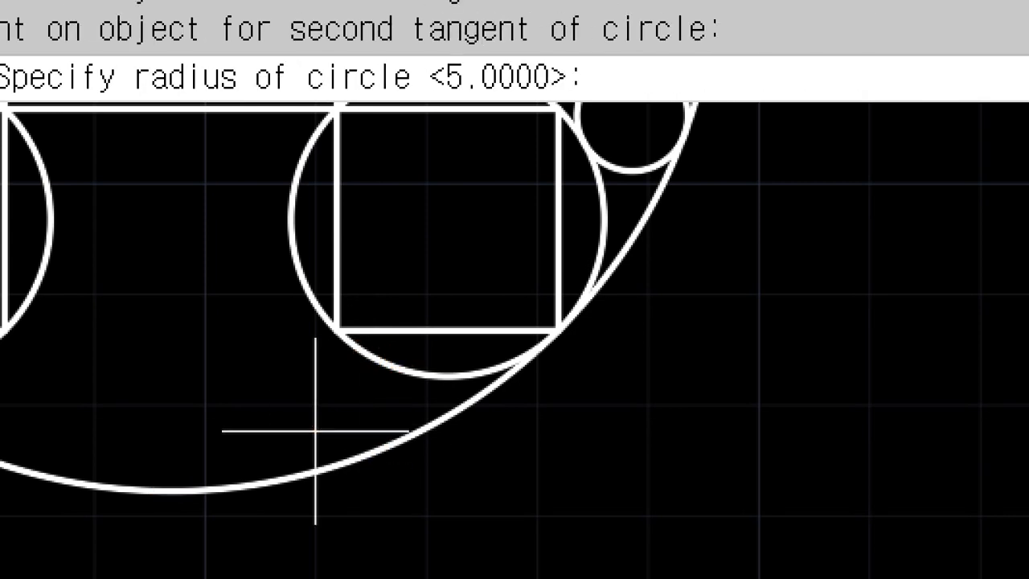
pyautogui.press('Return')
# Draw a tangent circle of radius 5 between the lower-right side of the lower-left small circle and the large circle.
pyautogui.moveTo(56, 353); pyautogui.dragTo(551, 305, button='middle')
pyautogui.press('Return')
pyautogui.write('t')
pyautogui.press('Return')
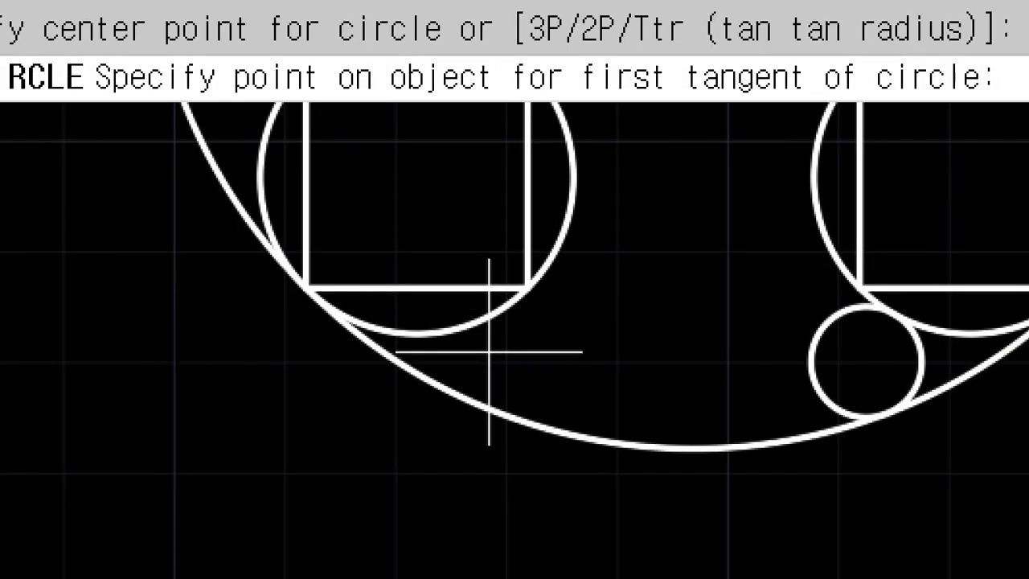
pyautogui.click(471, 326)
pyautogui.click(471, 402)
pyautogui.press('Return')
# Draw a tangent circle of radius 5 between the upper-left side of the lower-left small circle and the large circle.
pyautogui.moveTo(161, 185); pyautogui.dragTo(227, 392, button='middle')
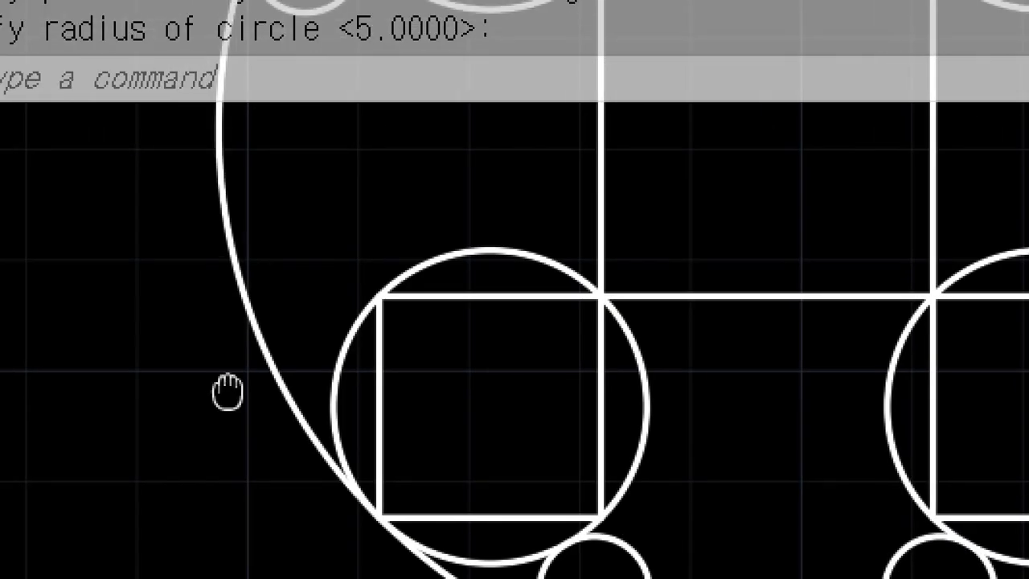
pyautogui.press('Return')
pyautogui.write('t')
pyautogui.press('Return')
pyautogui.click(354, 358)
pyautogui.click(283, 361)
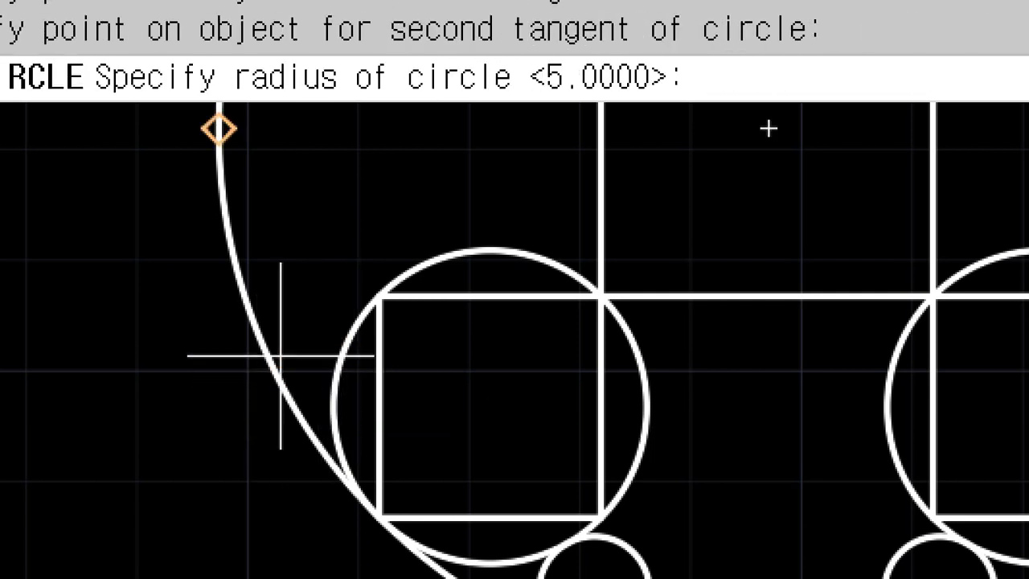
pyautogui.press('Return')
# Draw a radius 5 circle tangent to the top and left edges inside the central square.
pyautogui.moveTo(294, 154); pyautogui.dragTo(319, 451, button='middle')
pyautogui.scroll(-3, 336, 412)
pyautogui.moveTo(494, 365); pyautogui.dragTo(304, 242, button='middle')
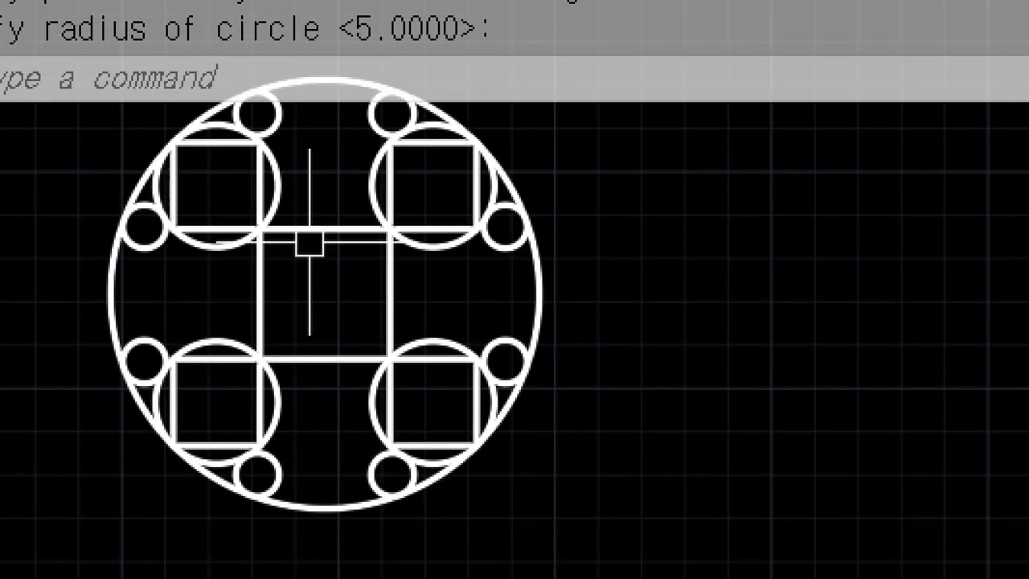
pyautogui.scroll(4, 310, 243)
pyautogui.moveTo(250, 276); pyautogui.dragTo(341, 223, button='middle')
pyautogui.press('Return')
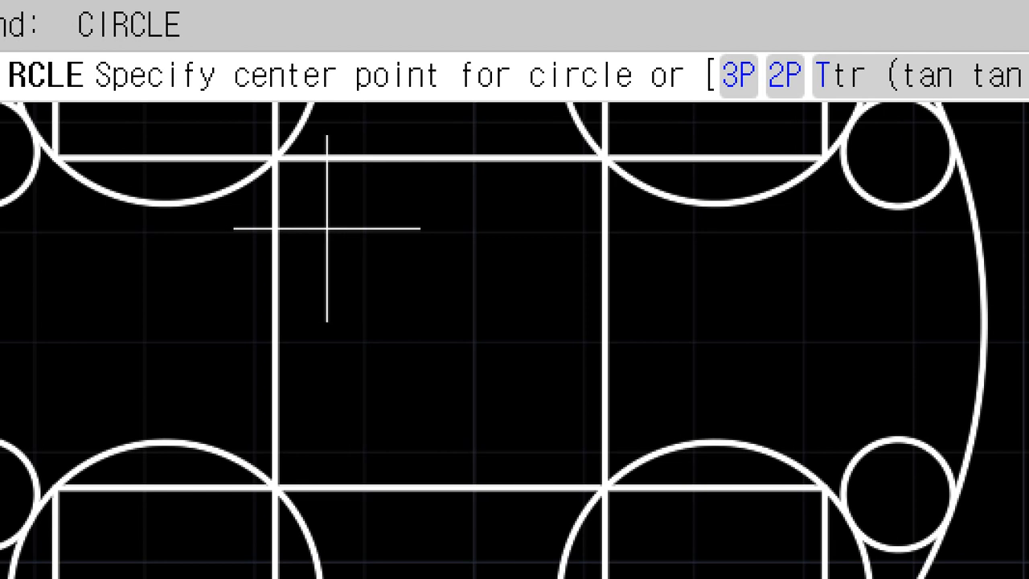
pyautogui.write('t')
pyautogui.press('Return')
pyautogui.click(349, 157)
pyautogui.click(278, 230)
pyautogui.press('Return')
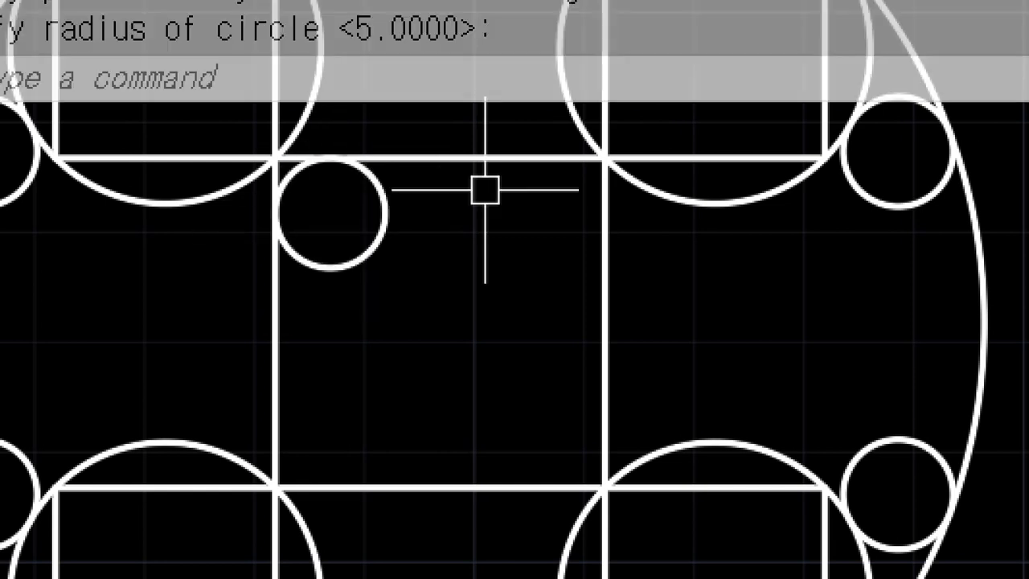
# Draw a radius 5 circle tangent to the top and right edges inside the central square.
pyautogui.press('Return')
pyautogui.write('t')
pyautogui.press('Return')
pyautogui.click(541, 159)
pyautogui.click(603, 237)
pyautogui.press('Return')
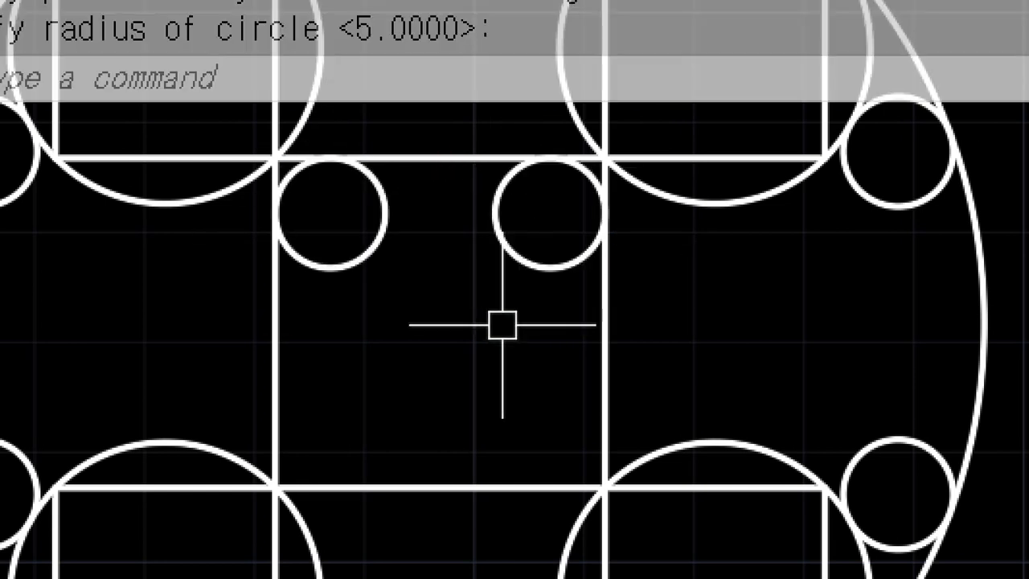
pyautogui.write('t')
pyautogui.press('Return')
pyautogui.press('Escape')
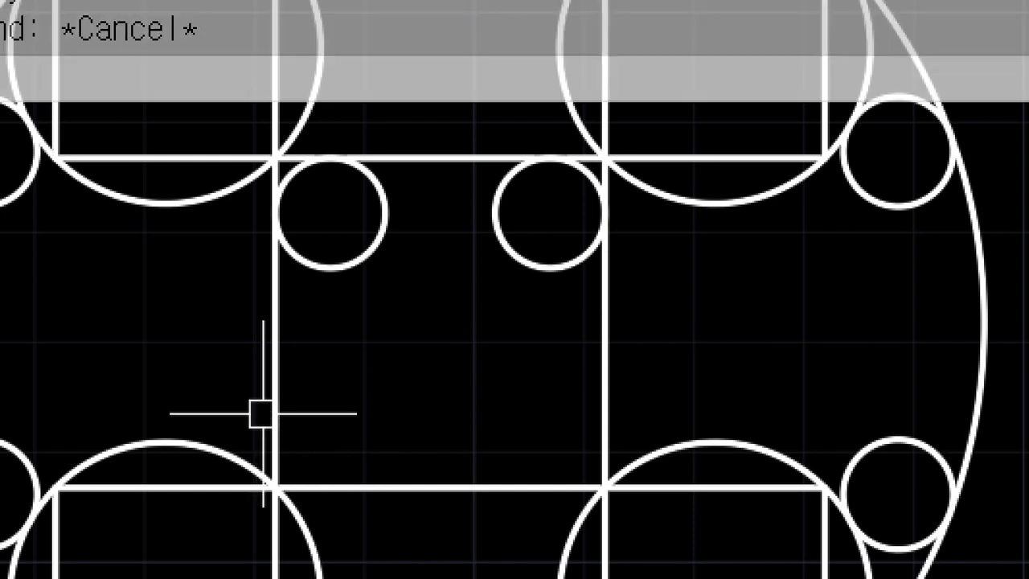
# Draw a radius 5 circle tangent to the left and bottom edges inside the central square.
pyautogui.write('c')
pyautogui.press('Return')
pyautogui.write('t')
pyautogui.press('Return')
pyautogui.click(275, 413)
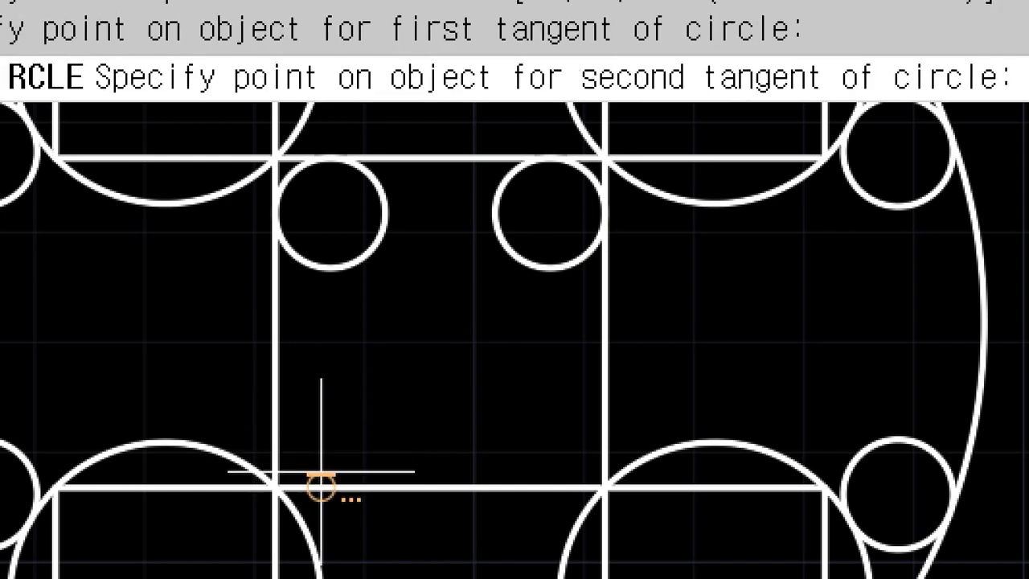
pyautogui.click(322, 474)
pyautogui.press('Return')
# Draw a radius 5 circle tangent to the bottom and right edges inside the central square.
pyautogui.press('Return')
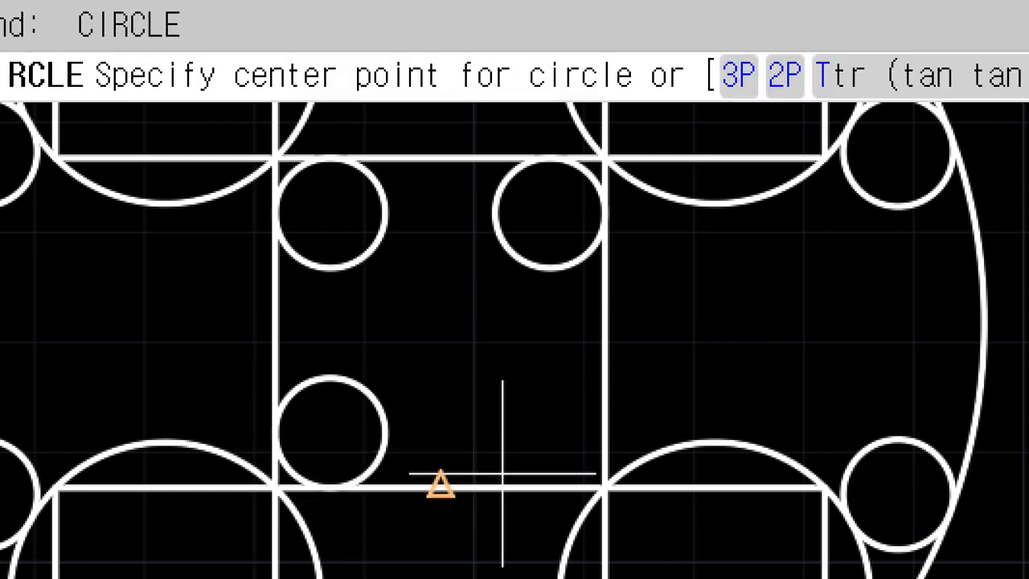
pyautogui.write('t')
pyautogui.press('Return')
pyautogui.click(523, 486)
pyautogui.click(603, 413)
pyautogui.press('Return')
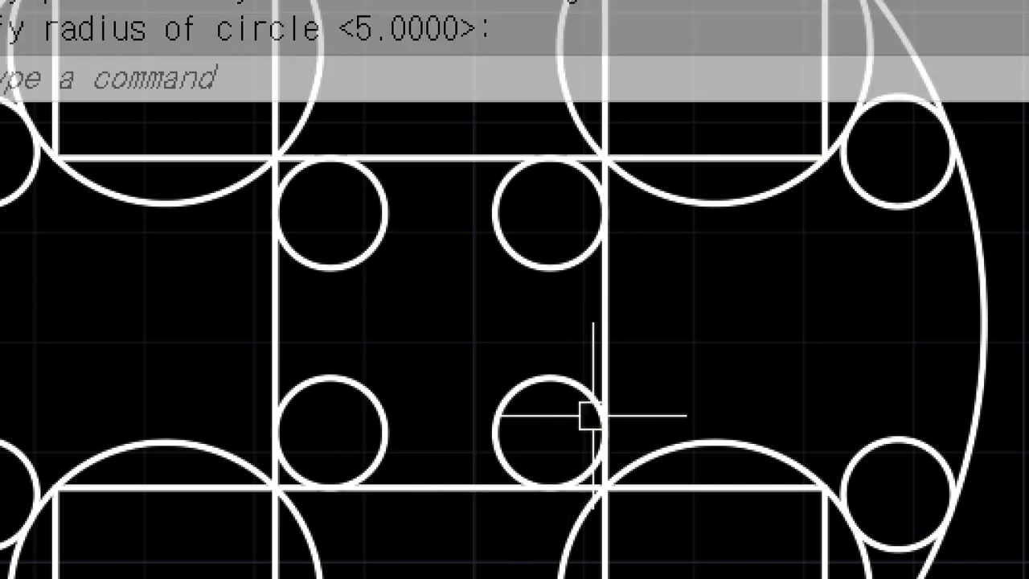
# Draw a circle of radius 5 centred on the large circle's center, in the middle of the central square.
pyautogui.write('c')
pyautogui.press('Return')
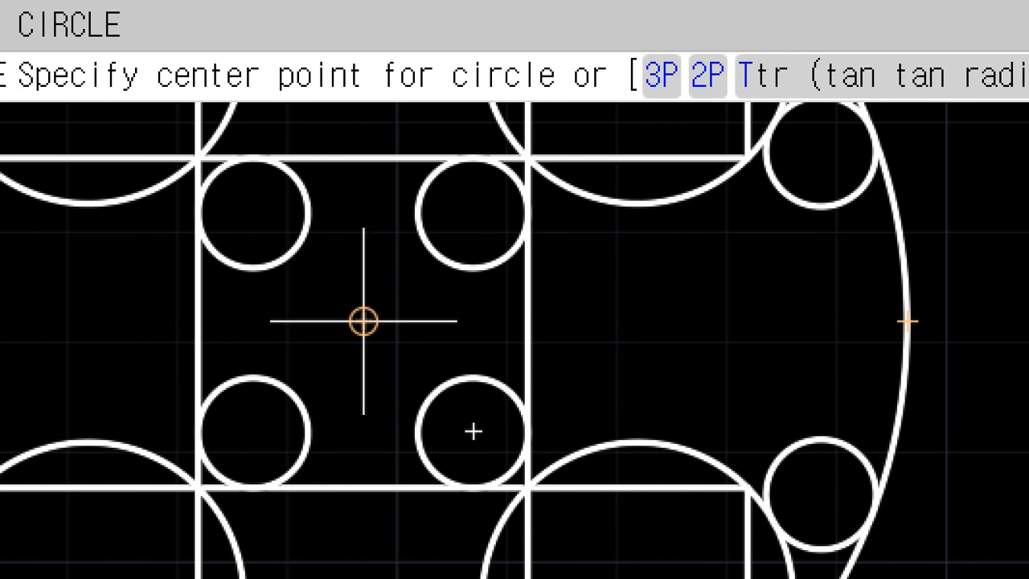
pyautogui.click(363, 321)
pyautogui.write('5')
pyautogui.press('Return')
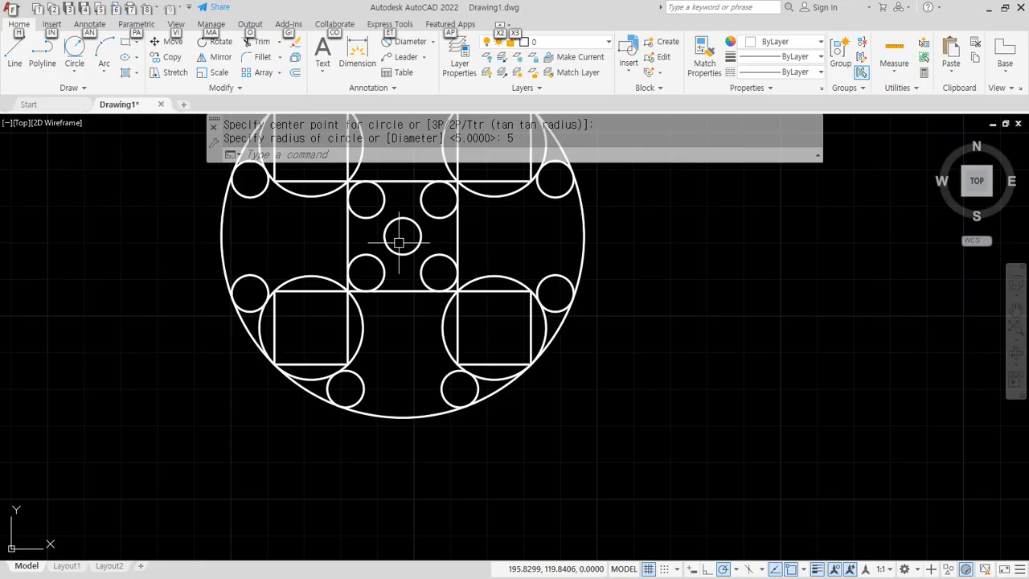
pyautogui.moveTo(400, 241); pyautogui.dragTo(415, 323, button='middle')
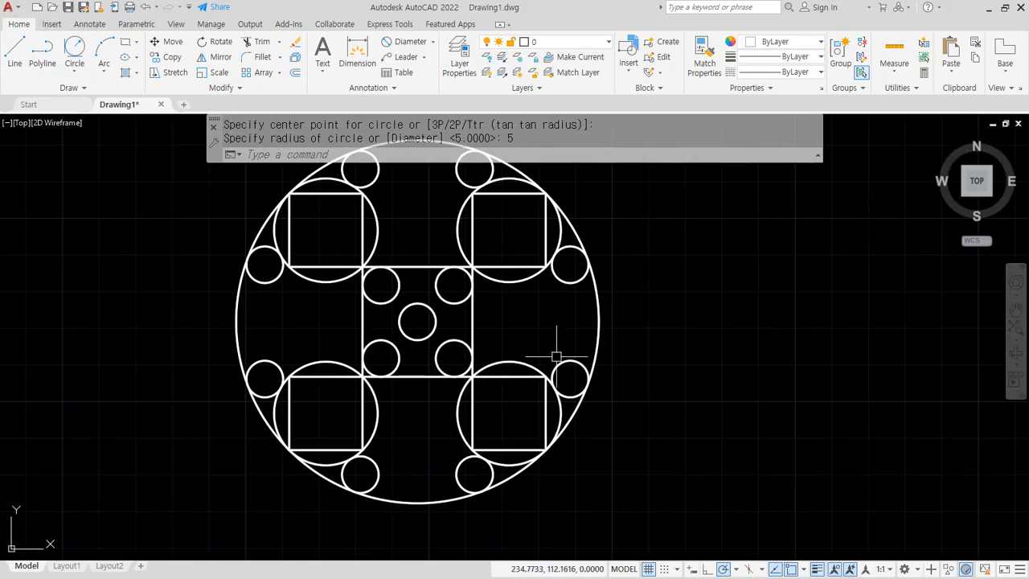
pyautogui.moveTo(540, 343); pyautogui.dragTo(554, 363, button='middle')
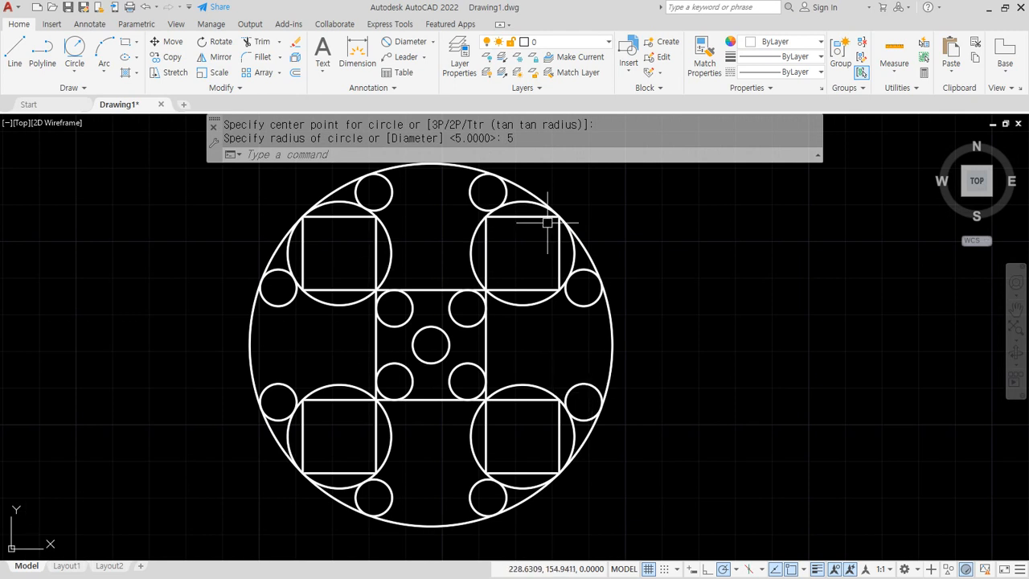
# Switch to the browser and examine the horizontal and vertical centerlines in the 150 by 100 practice drawing.
pyautogui.hotkey('alt', 'Tab')
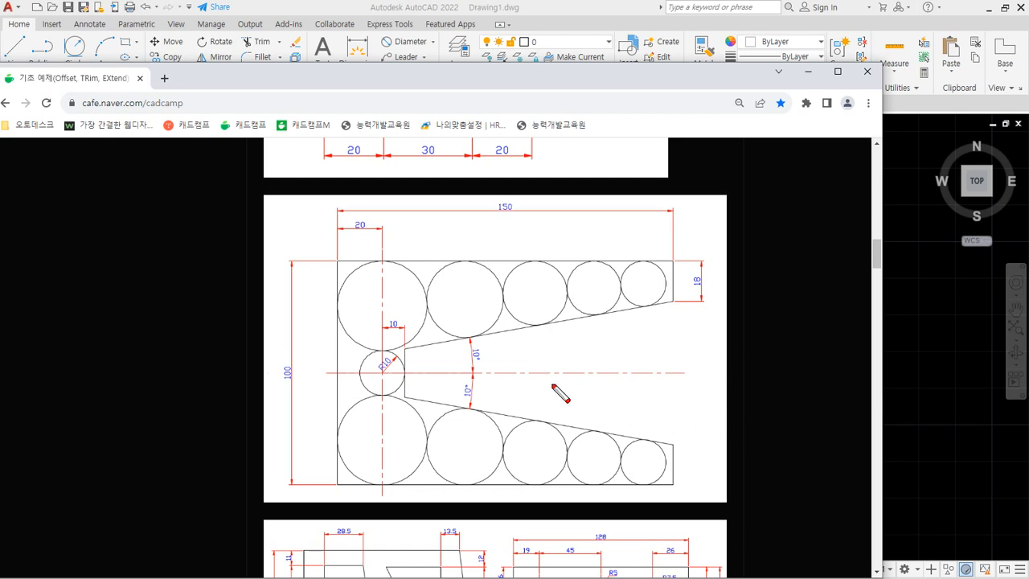
pyautogui.moveTo(544, 392)
pyautogui.mouseDown()
pyautogui.moveTo(615, 361)
pyautogui.moveTo(625, 393)
pyautogui.moveTo(549, 390)
pyautogui.mouseUp()
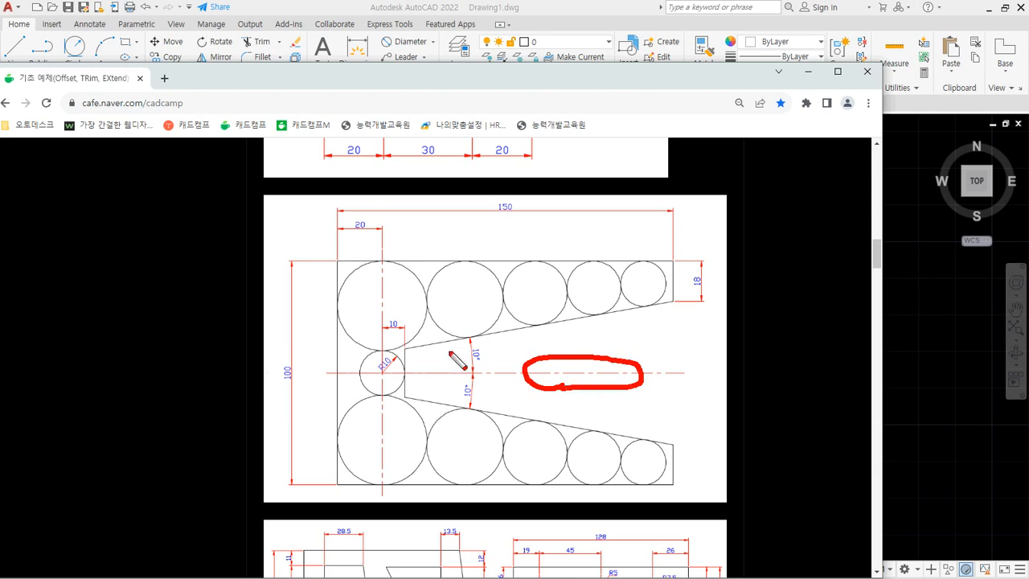
pyautogui.moveTo(384, 324)
pyautogui.mouseDown()
pyautogui.moveTo(369, 265)
pyautogui.moveTo(401, 314)
pyautogui.moveTo(390, 318)
pyautogui.mouseUp()
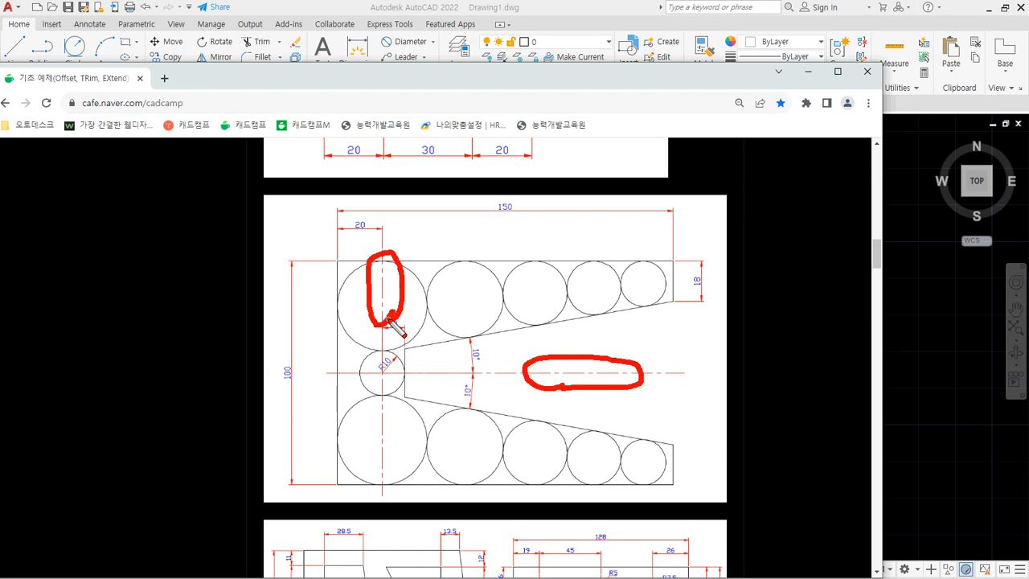
pyautogui.press('Escape')
# Switch to the Notepad notes and add the line "일점쇄선" at the end, separated by a blank line.
pyautogui.hotkey('alt', 'Tab')
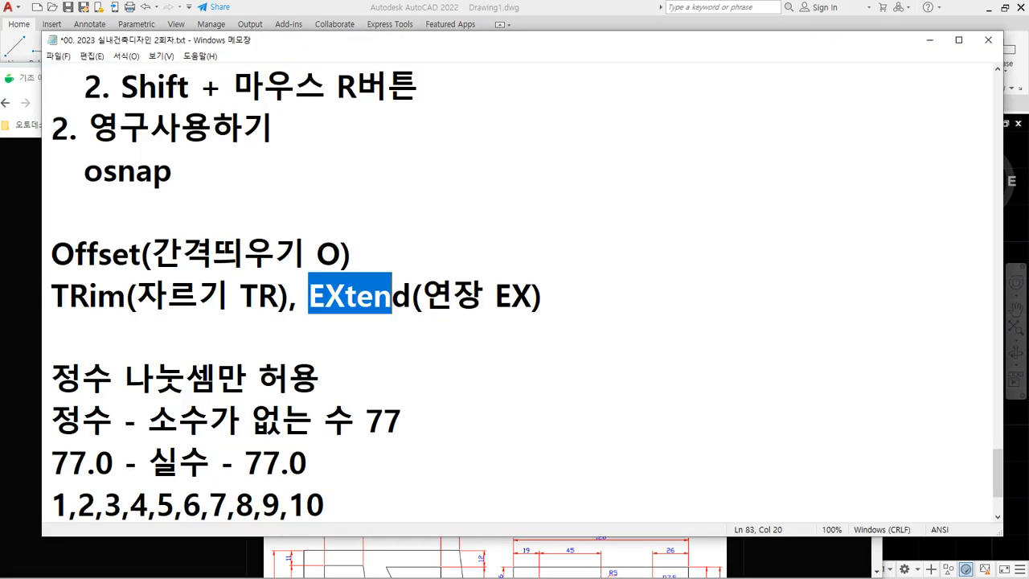
pyautogui.scroll(-1, 549, 394)
pyautogui.press('Return')
pyautogui.press('Return')
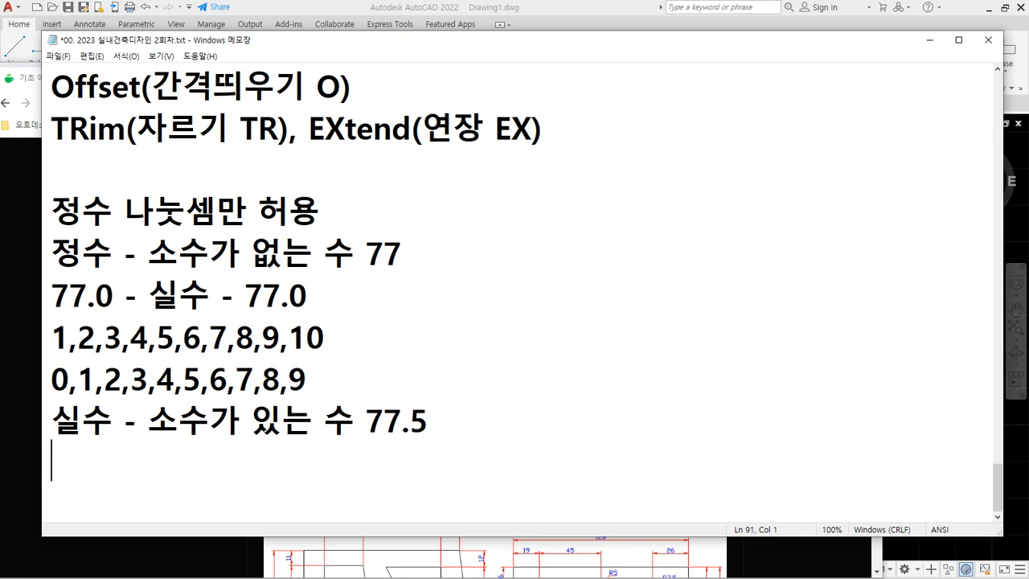
pyautogui.write('dlf')
pyautogui.press('BackSpace')
pyautogui.press('BackSpace')
pyautogui.press('BackSpace')
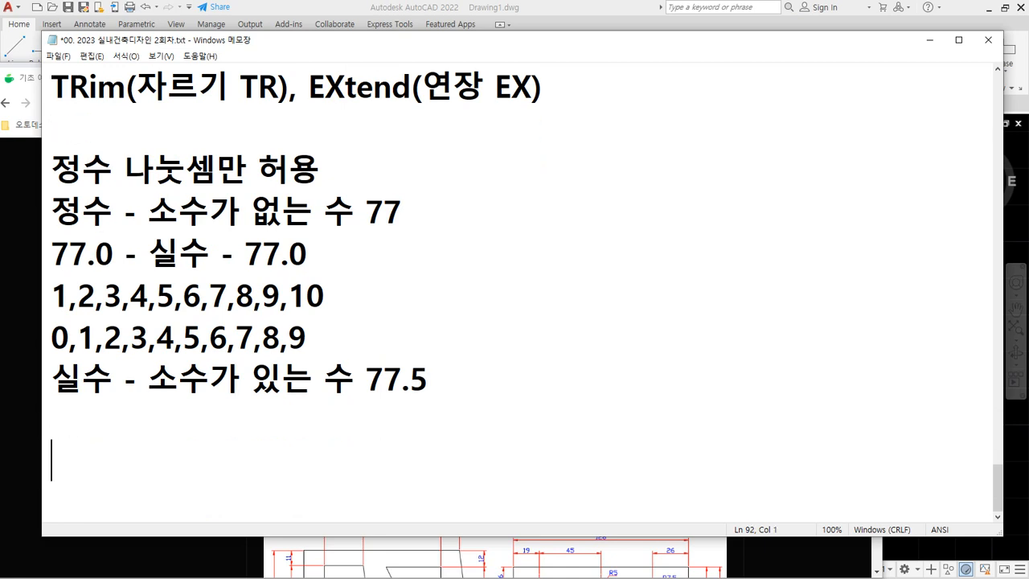
pyautogui.write('일점쇗')
pyautogui.write('선')
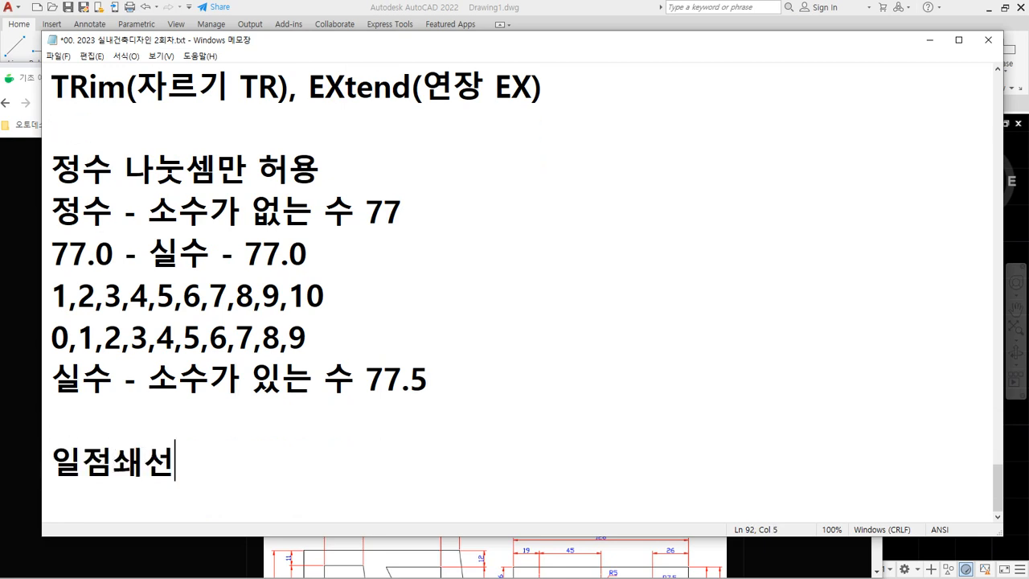
pyautogui.press('Return')
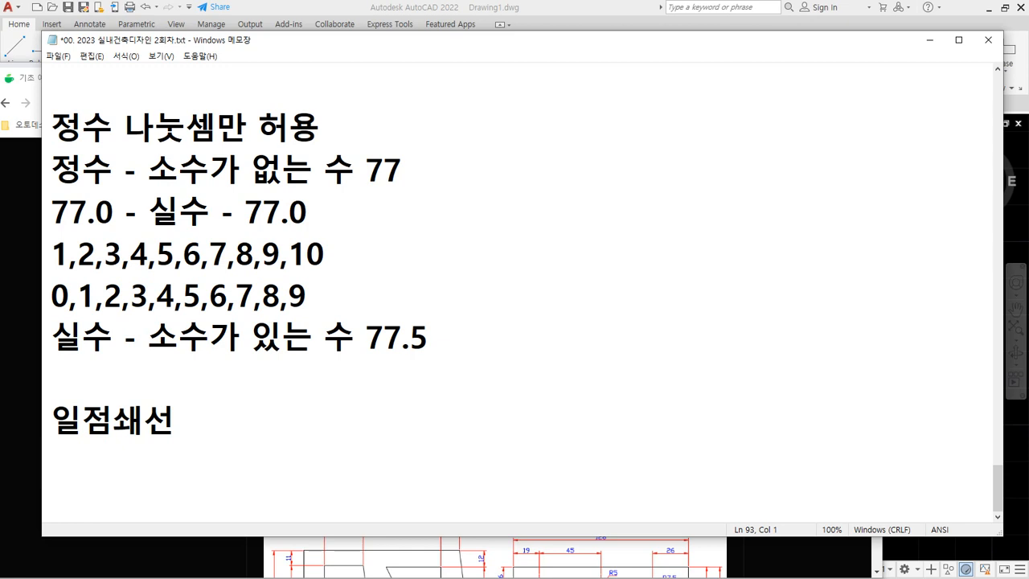
# Insert the lines "실선" and "파선" above "일점쇄선" in the notes.
pyautogui.press('Up')
pyautogui.press('Return')
pyautogui.press('Up')
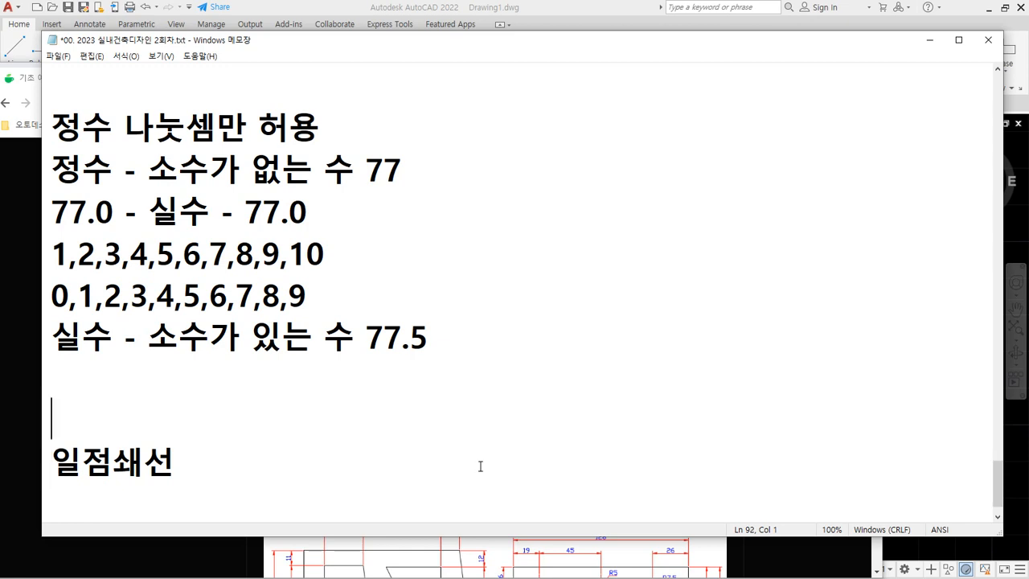
pyautogui.write('실선')
pyautogui.press('Return')
pyautogui.write('파선')
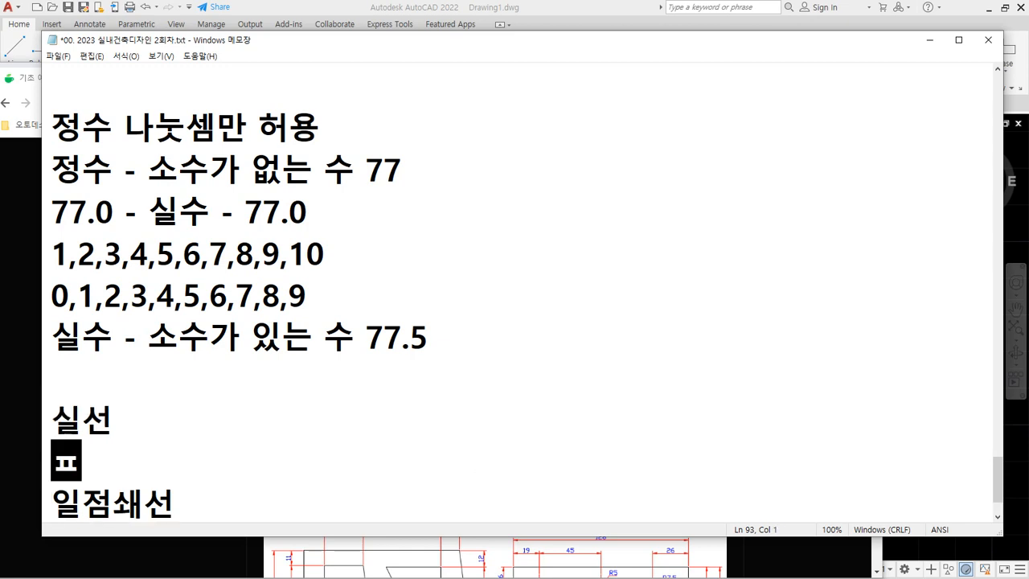
# Add the line "이점쇄선" below "일점쇄선" in the notes.
pyautogui.press('Down')
pyautogui.press('End')
pyautogui.press('Return')
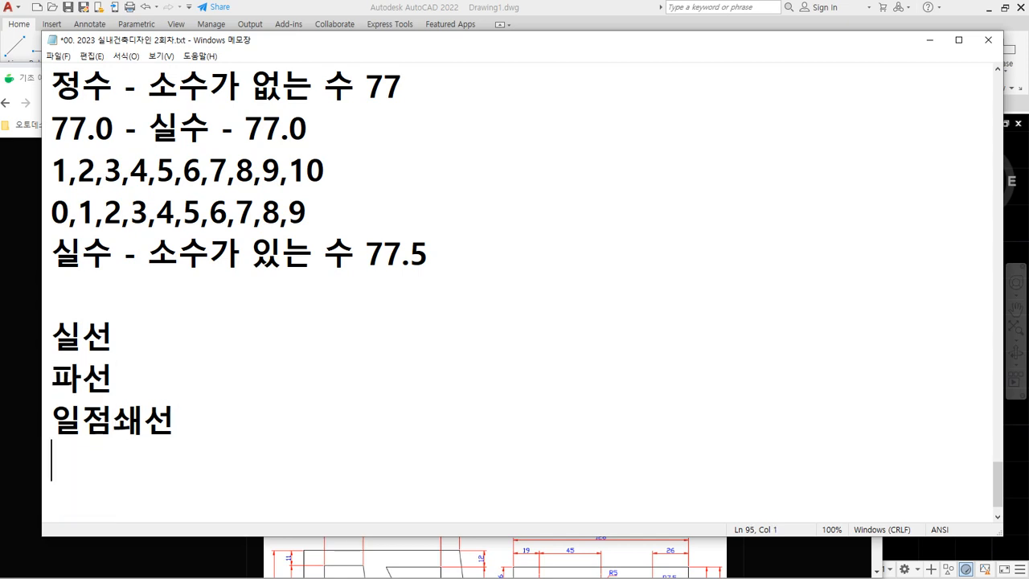
pyautogui.write('이점쇄선')
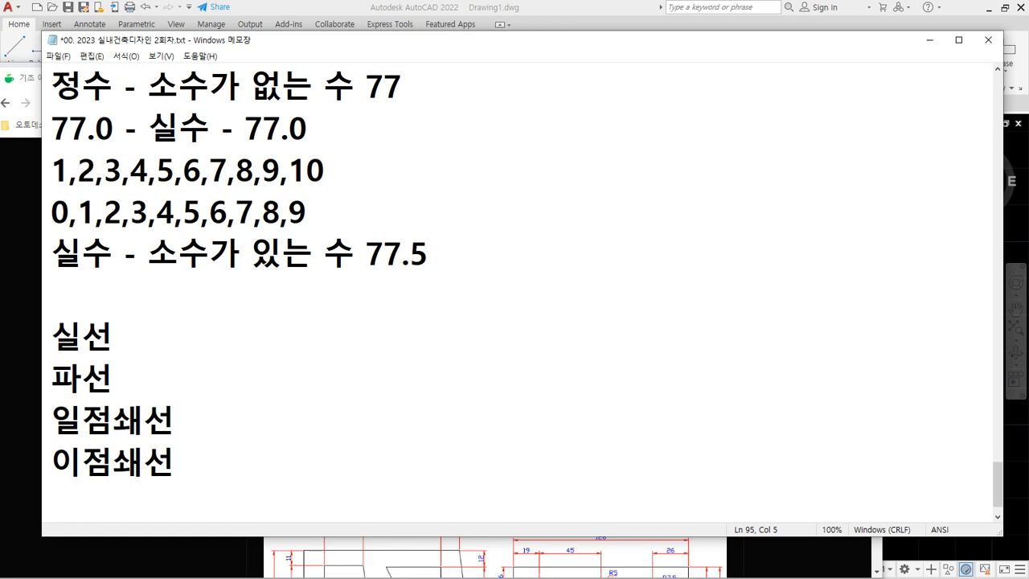
# Prefix the line "실선" in the notes with "굵은" so it reads "굵은실선".
pyautogui.press('Up')
pyautogui.press('Up')
pyautogui.press('Up')
pyautogui.press('Home')
pyautogui.write('ㄹ')
pyautogui.press('BackSpace')
pyautogui.write('굴ㅇ')
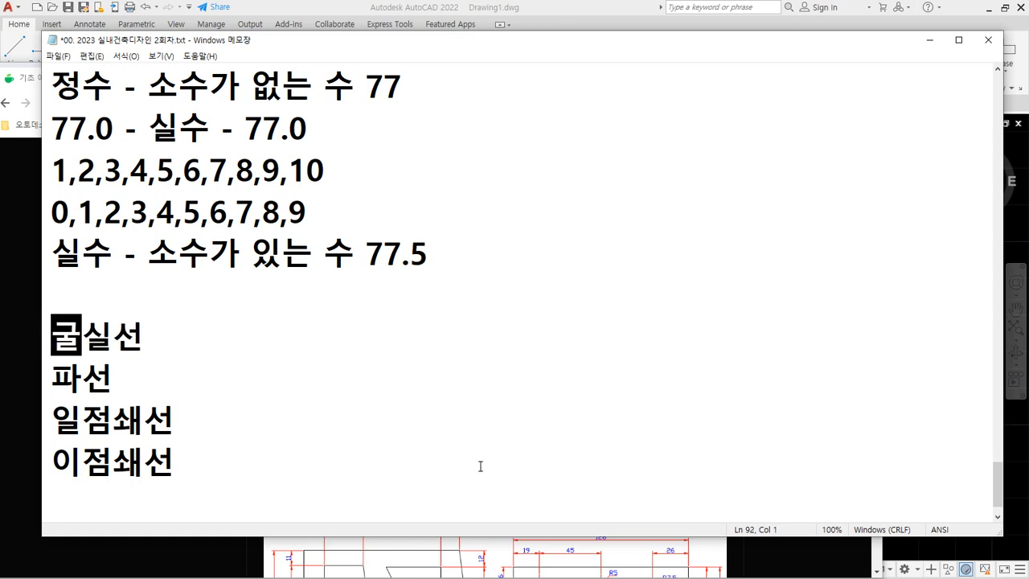
pyautogui.press('BackSpace')
pyautogui.press('BackSpace')
pyautogui.write('구ㄹㄱㅇㅡㄴ')
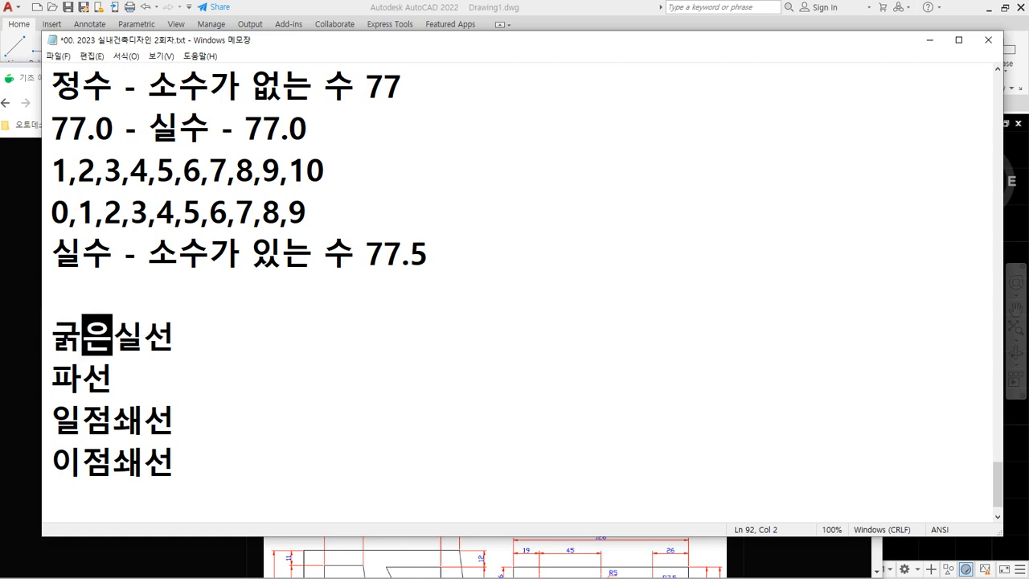
# Add the line "가는실선" directly below "굵은실선" in the notes.
pyautogui.press('End')
pyautogui.press('Return')
pyautogui.write('ㄱㅏㄴㅡㄴㅅㅣㄹㅅㅓㄴ')
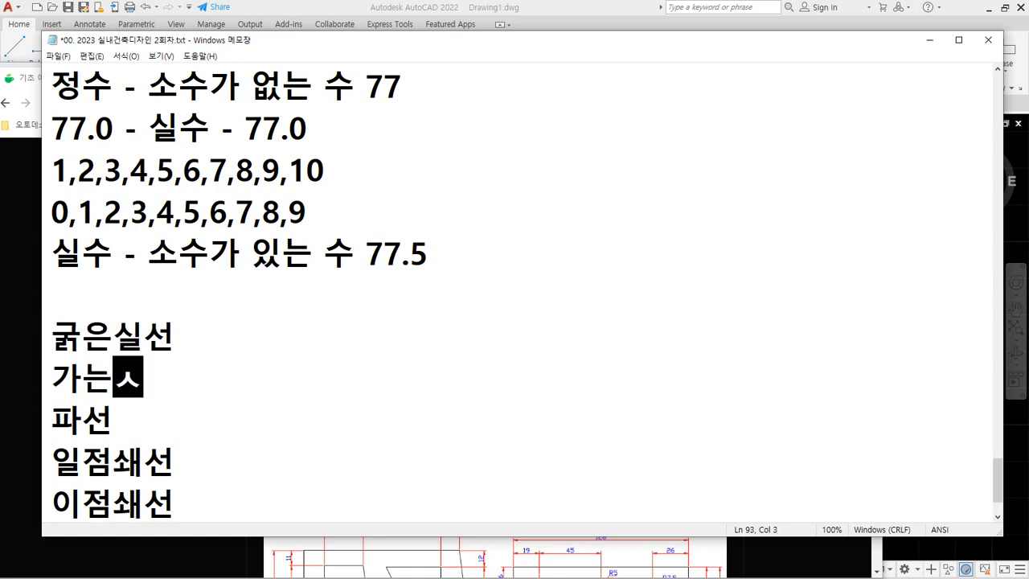
pyautogui.scroll(-1, 491, 463)
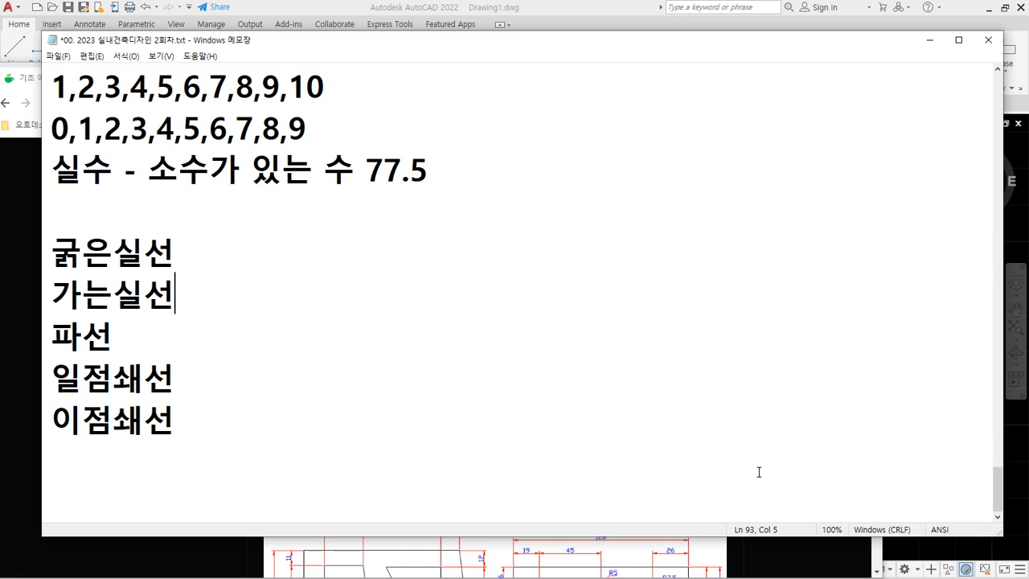
# Delete the line "가는실선" and remove the prefix "굵은" so the first line type reads "실선".
pyautogui.hotkey('shift', 'Home')
pyautogui.press('BackSpace')
pyautogui.press('BackSpace')
pyautogui.press('Home')
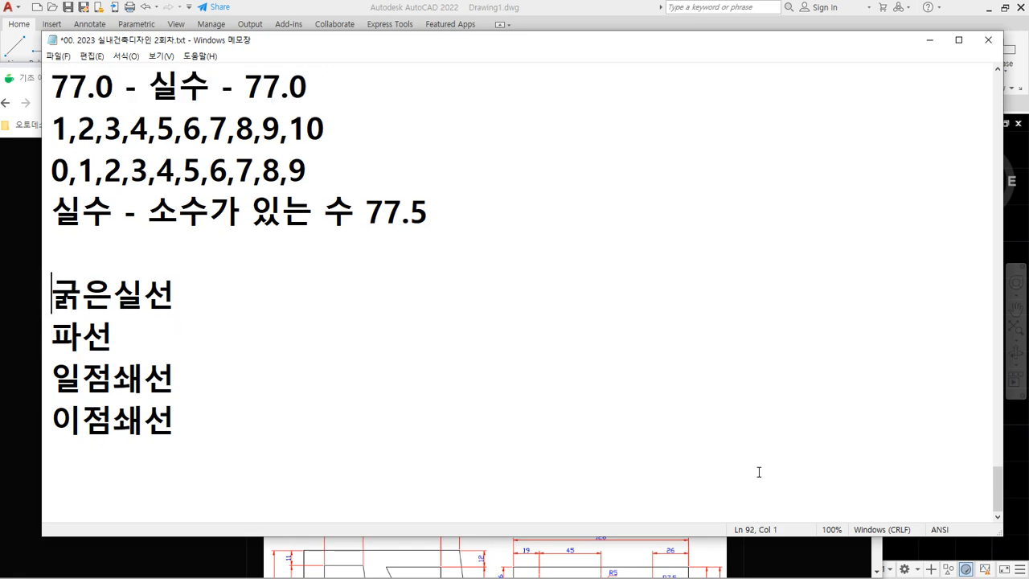
pyautogui.hotkey('shift', 'Right')
pyautogui.hotkey('shift', 'Right')
pyautogui.press('BackSpace')
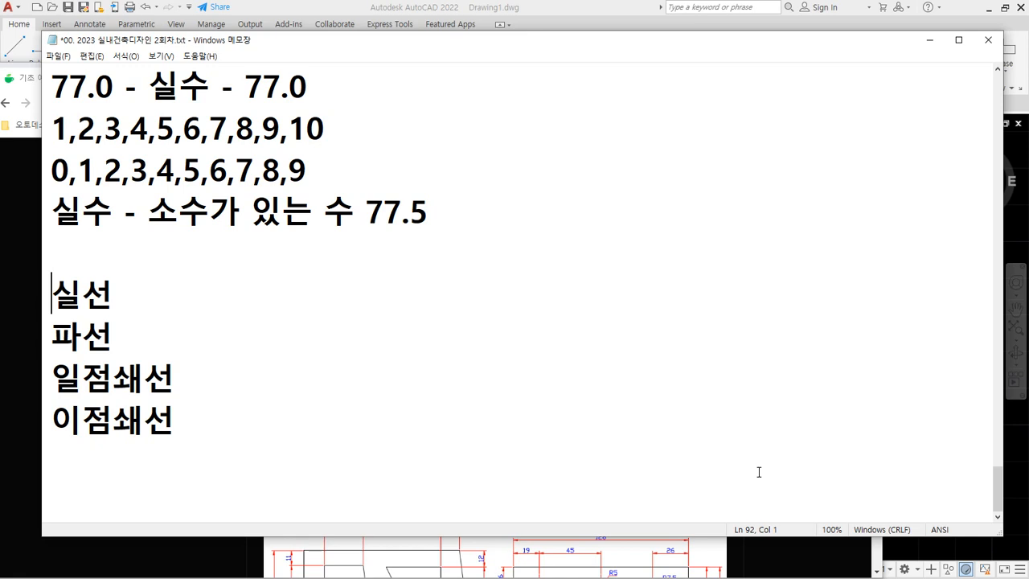
# Extend the "실선" line with its definition so it reads "실선 - 선이 하나로 끊임없이 이어진 선".
pyautogui.press('Right')
pyautogui.press('Right')
pyautogui.press('Right')
pyautogui.write('선이 하나')
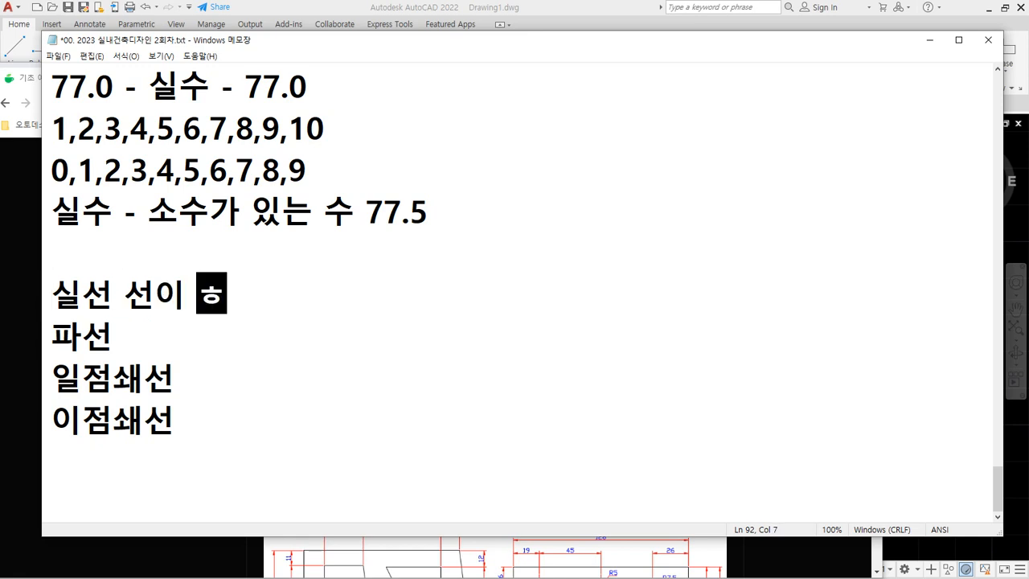
pyautogui.write('로 ')
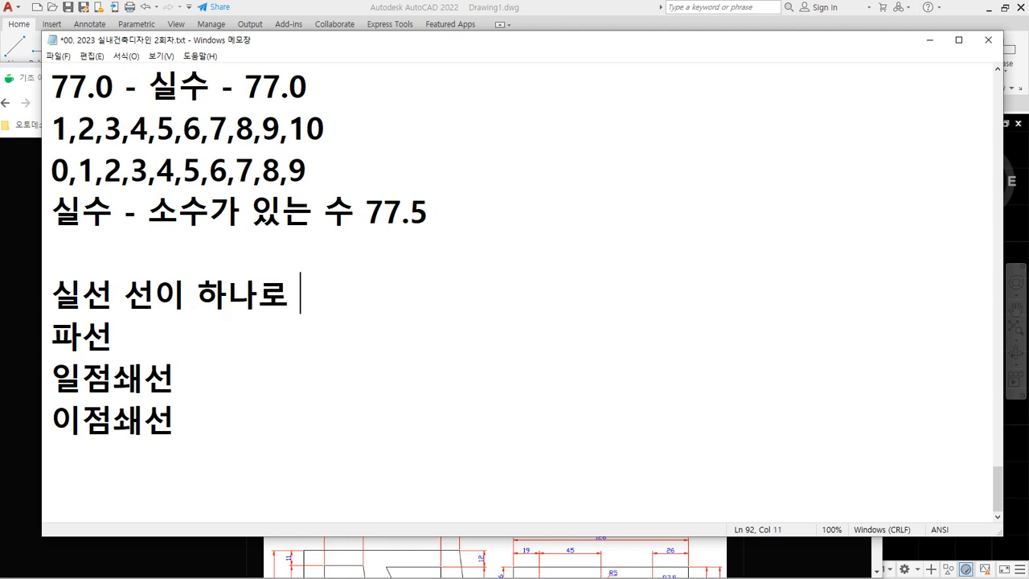
pyautogui.write('끊이ㅁ없이 이')
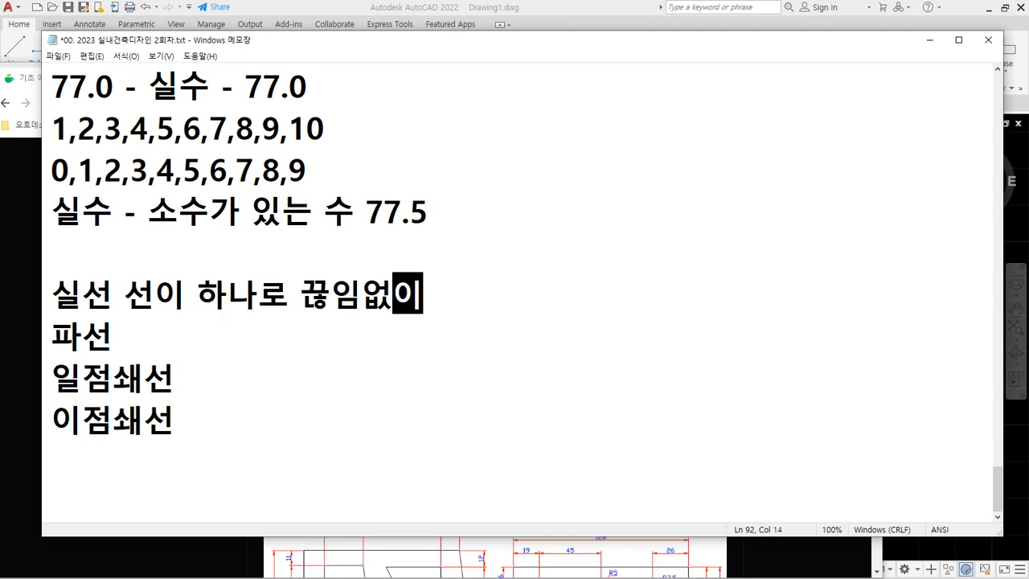
pyautogui.write('어진 선')
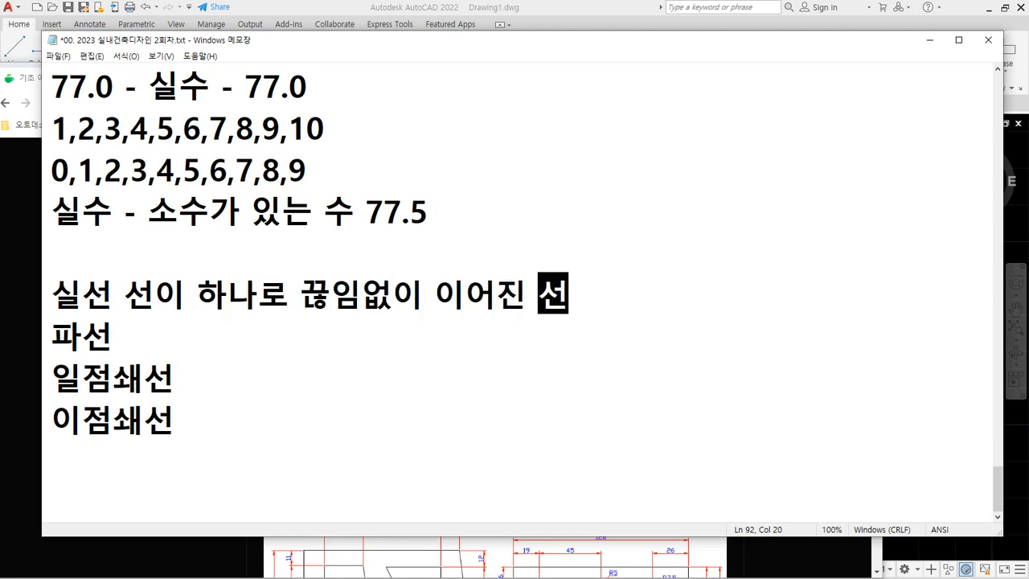
pyautogui.press('Left')
pyautogui.press('Left')
pyautogui.press('Left')
pyautogui.press('Left')
pyautogui.press('Left')
pyautogui.press('Left')
pyautogui.press('Left')
pyautogui.press('Left')
pyautogui.press('Left')
pyautogui.press('Left')
pyautogui.press('Left')
pyautogui.press('Left')
pyautogui.press('Left')
pyautogui.press('Left')
pyautogui.press('Left')
pyautogui.press('Left')
pyautogui.press('Left')
pyautogui.write('-')
# Extend the "파선" line with its definition so it reads "파선 - 선을 깨트린 점선".
pyautogui.press('Down')
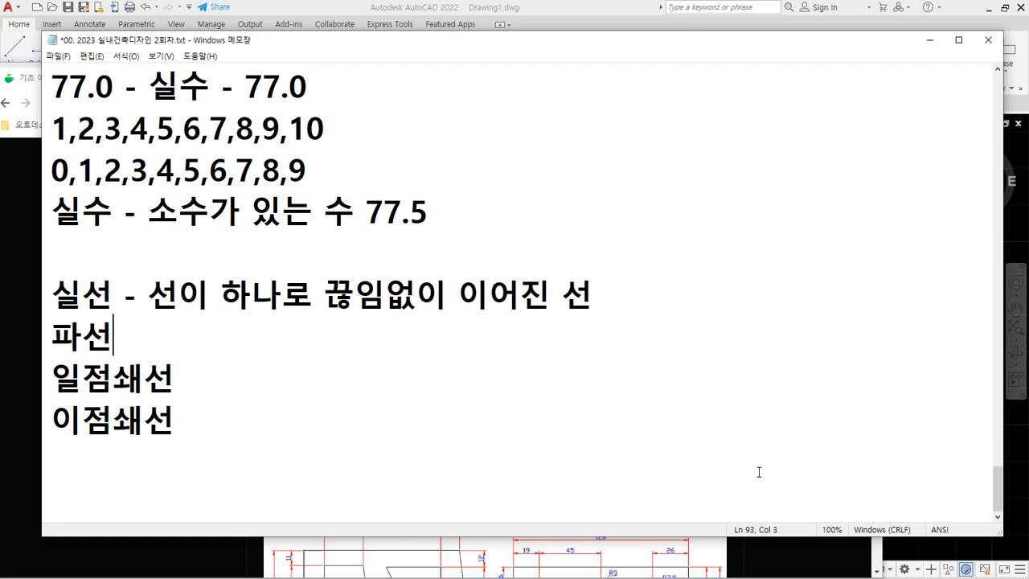
pyautogui.write('- 선')
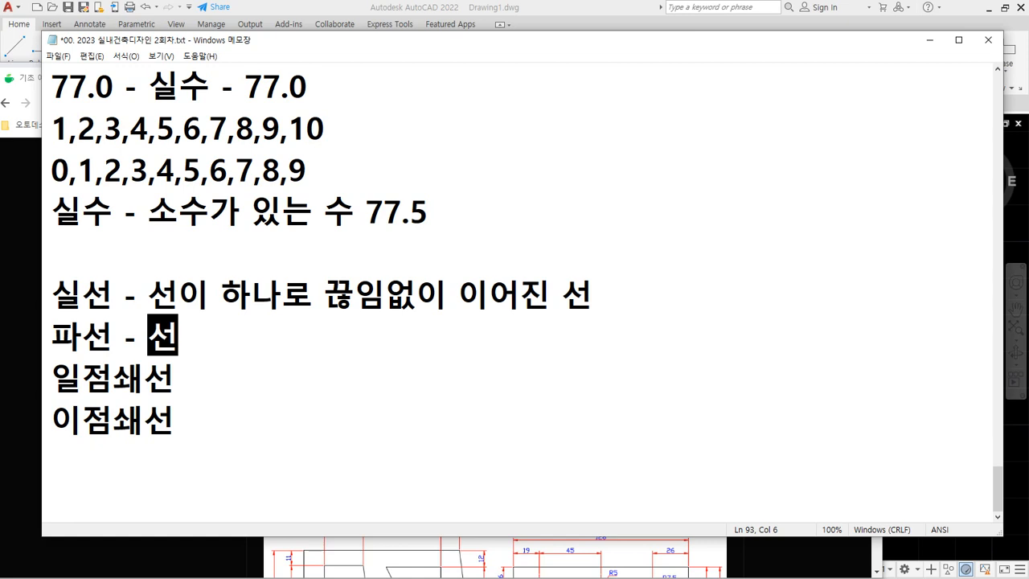
pyautogui.write('을 깨트')
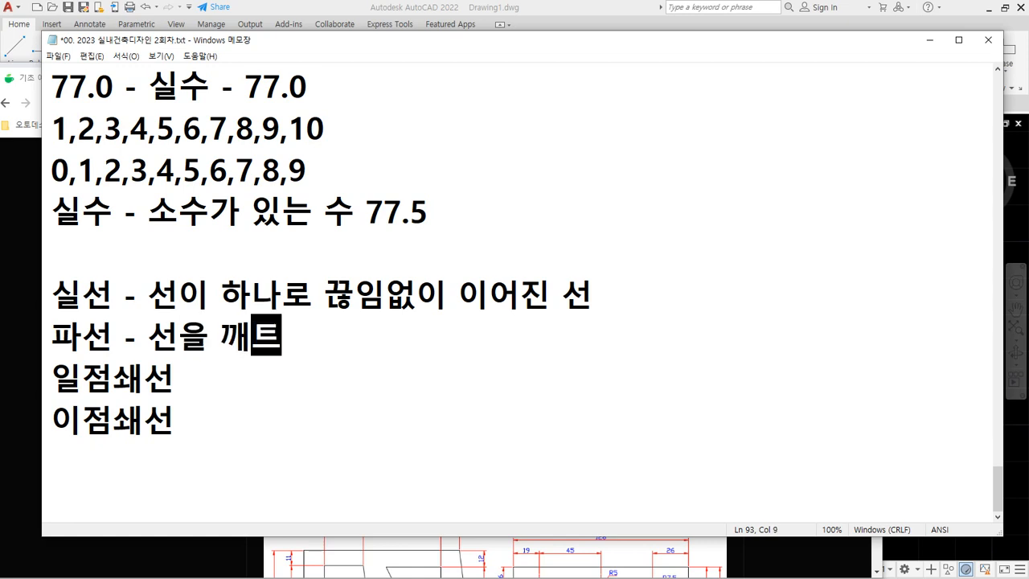
pyautogui.write('린 선')
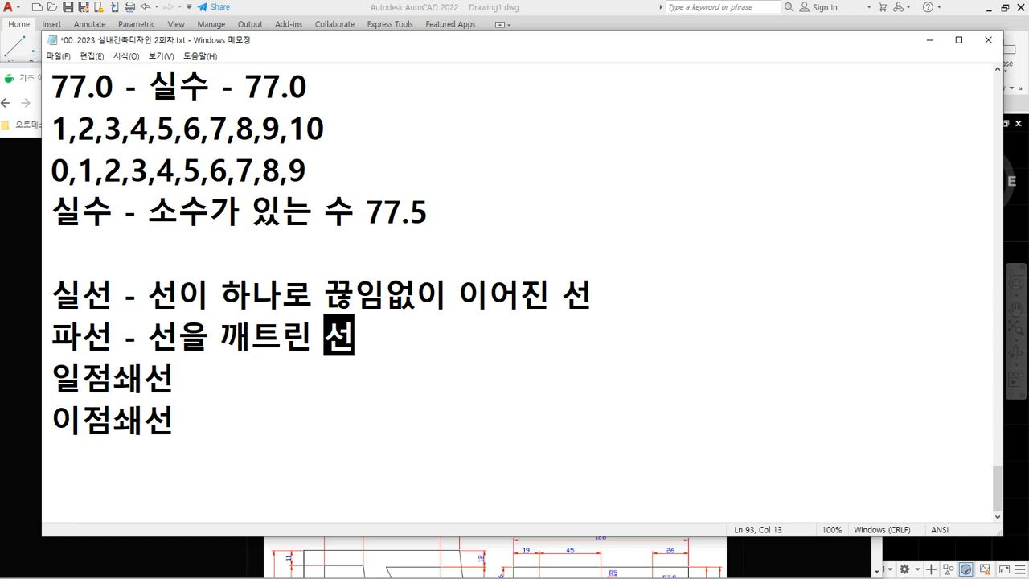
pyautogui.write('점')
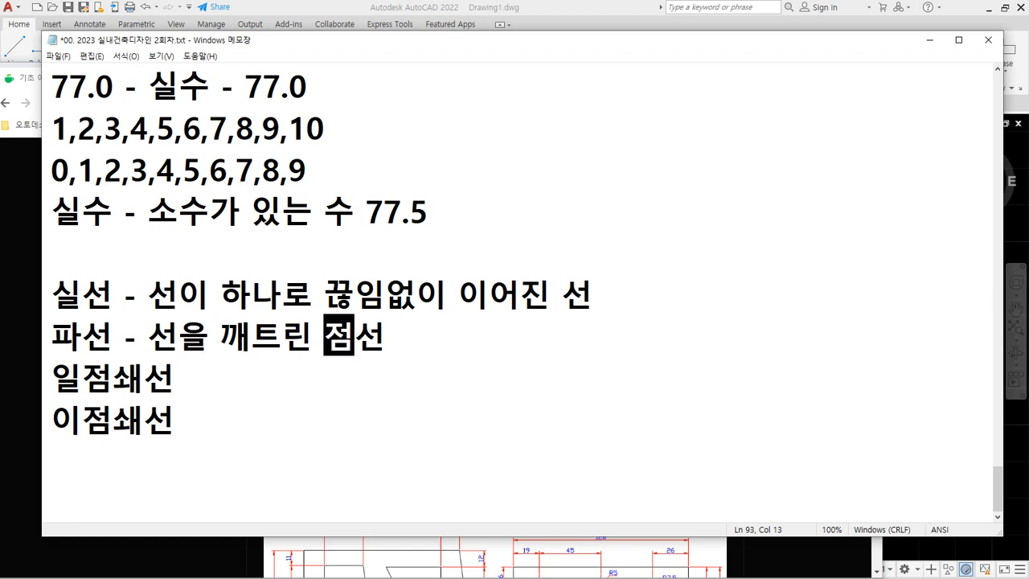
# Complete the "일점쇄선" line as "일점쇄선 - 선을 깨트려서 중간에 점을 하나 넣은 선".
pyautogui.press('Down')
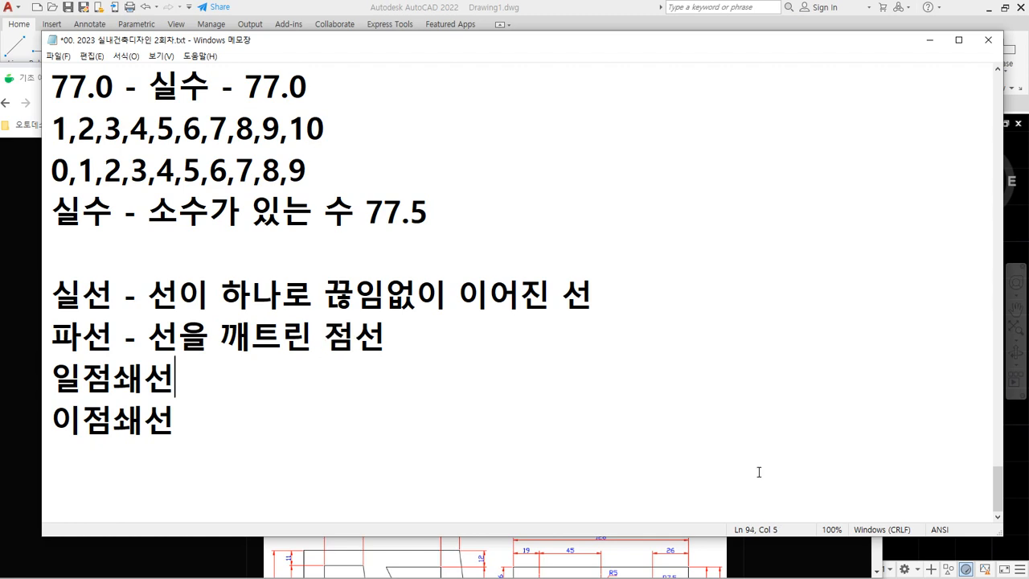
pyautogui.write('-')
pyautogui.moveTo(169, 394)
pyautogui.mouseDown()
pyautogui.moveTo(162, 361)
pyautogui.moveTo(163, 395)
pyautogui.moveTo(53, 402)
pyautogui.mouseUp()
pyautogui.write('선을 깨')
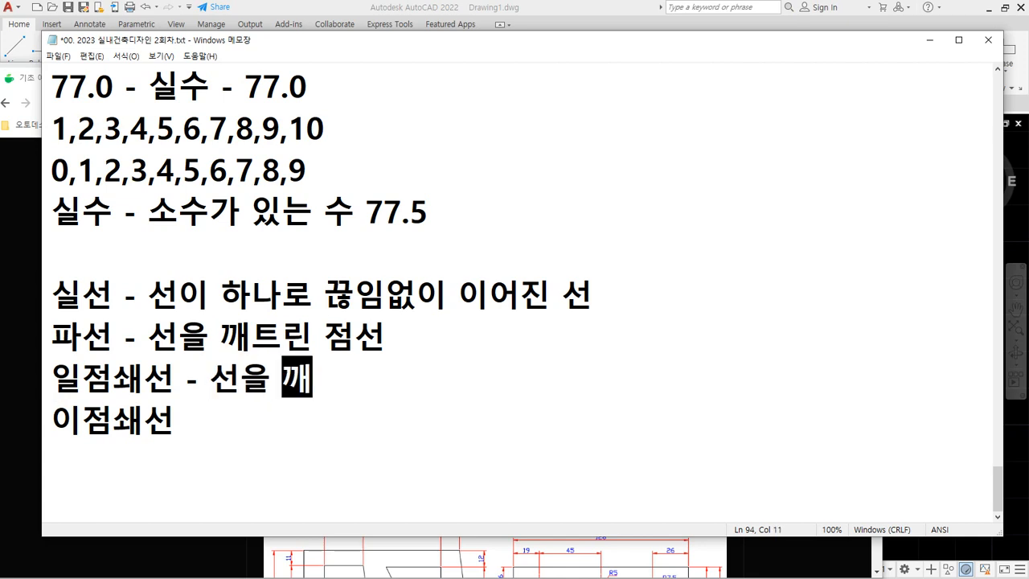
pyautogui.write('트려서 중가')
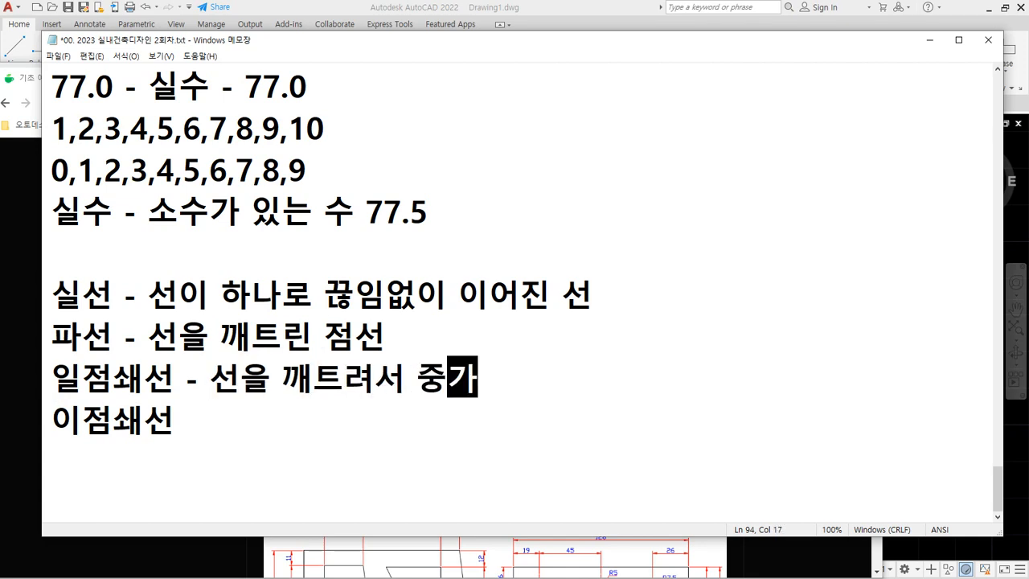
pyautogui.write('ㄴ에 점')
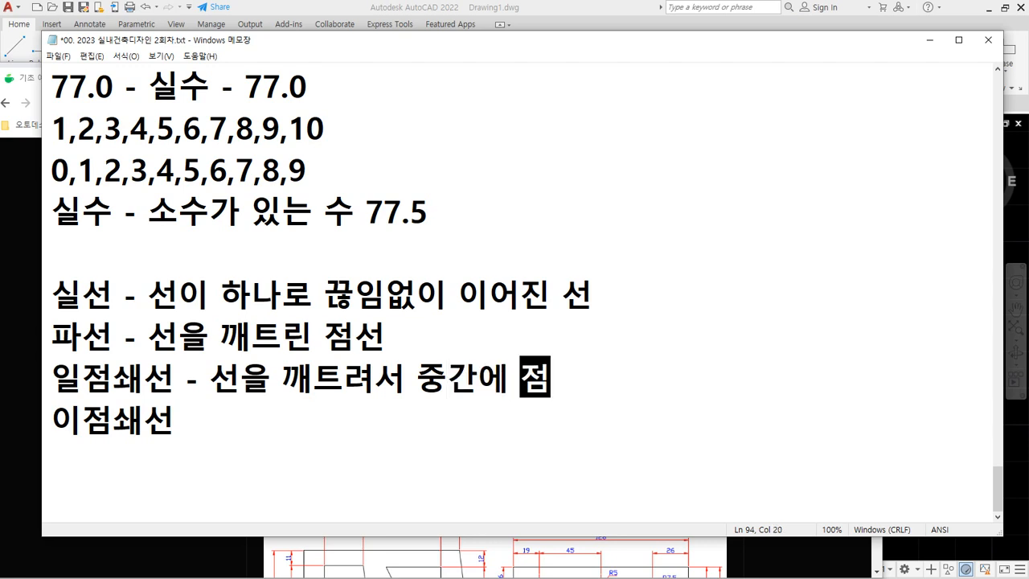
pyautogui.write('을 하나')
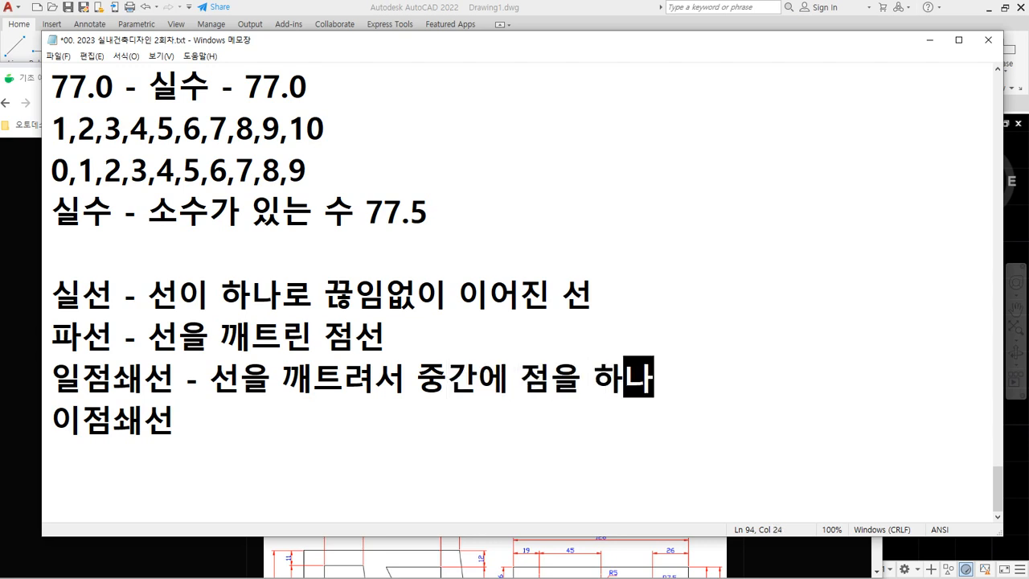
pyautogui.write(' 넣은 ')
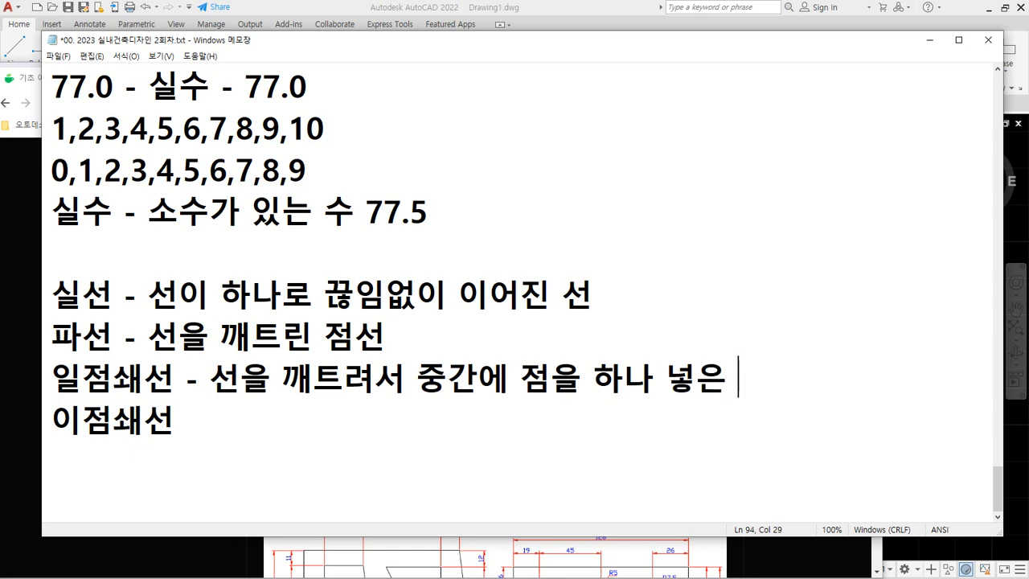
pyautogui.write('선')
# Complete the "이점쇄선" line as "이점쇄선 - 선을 깨트려서 중간에 점을 두개 넣은 선".
pyautogui.press('Down')
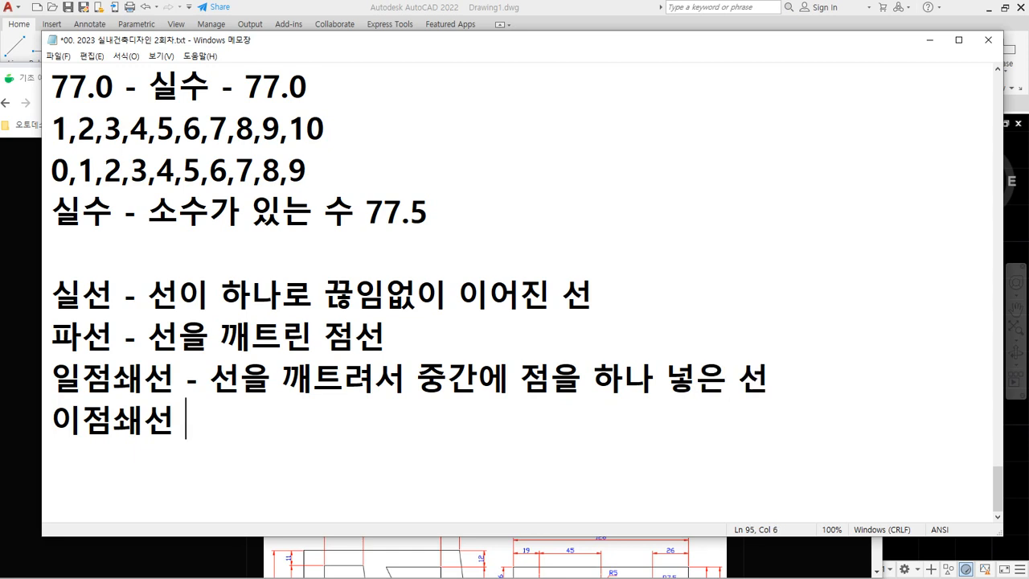
pyautogui.write('- 선을 ')
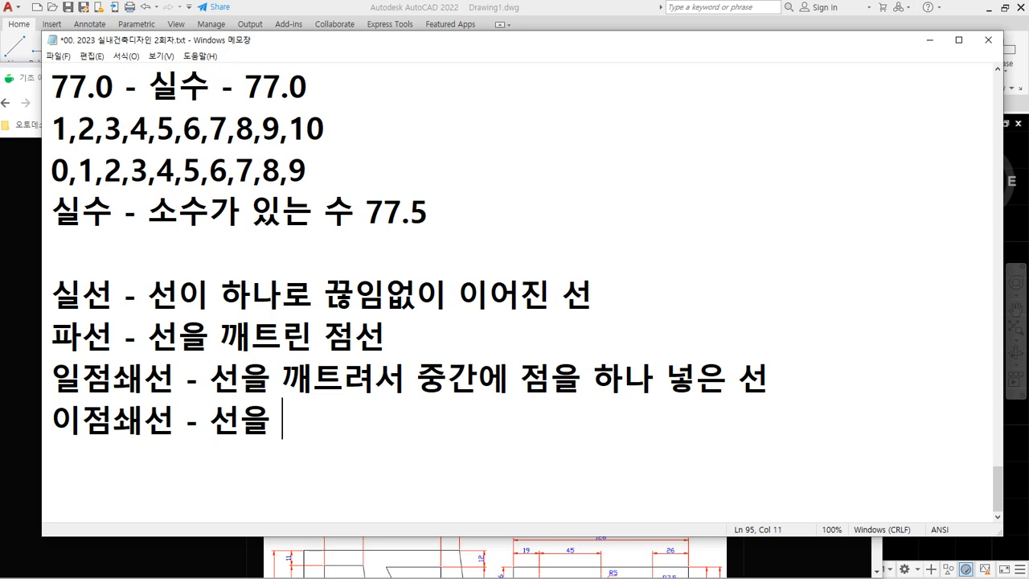
pyautogui.write('깨트려서 중')
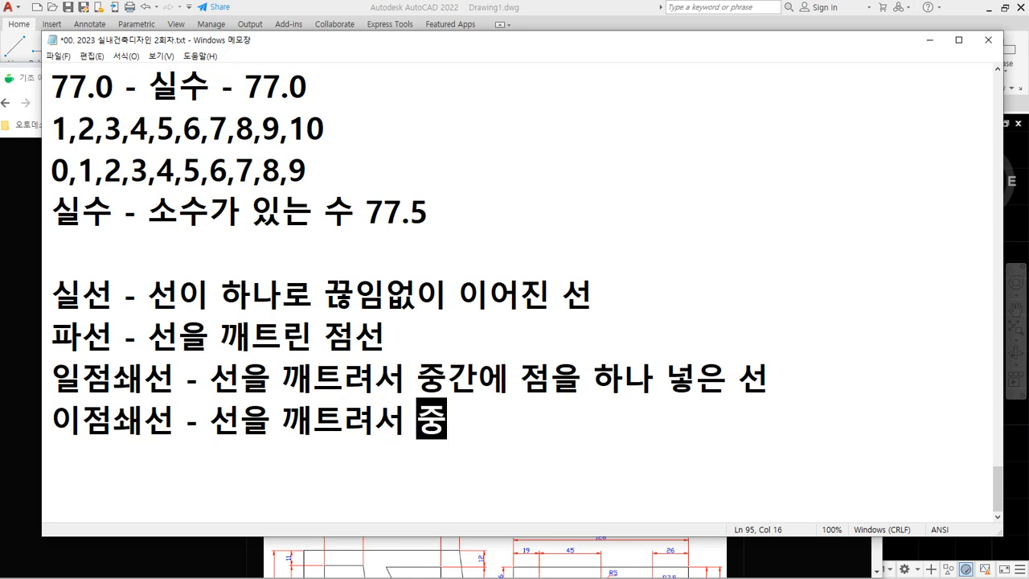
pyautogui.write('간에 점을 둑')
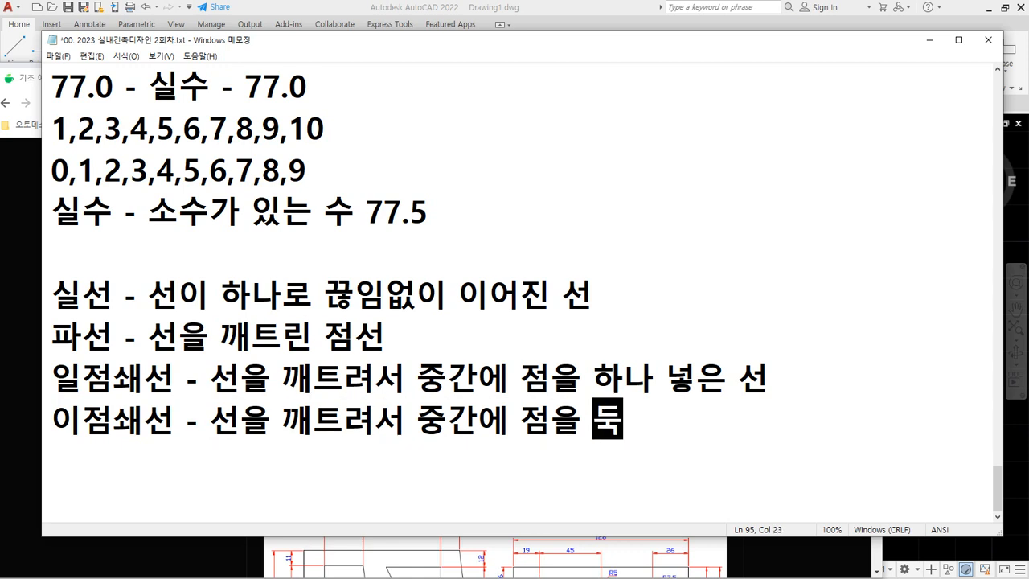
pyautogui.write('개 넣은 선')
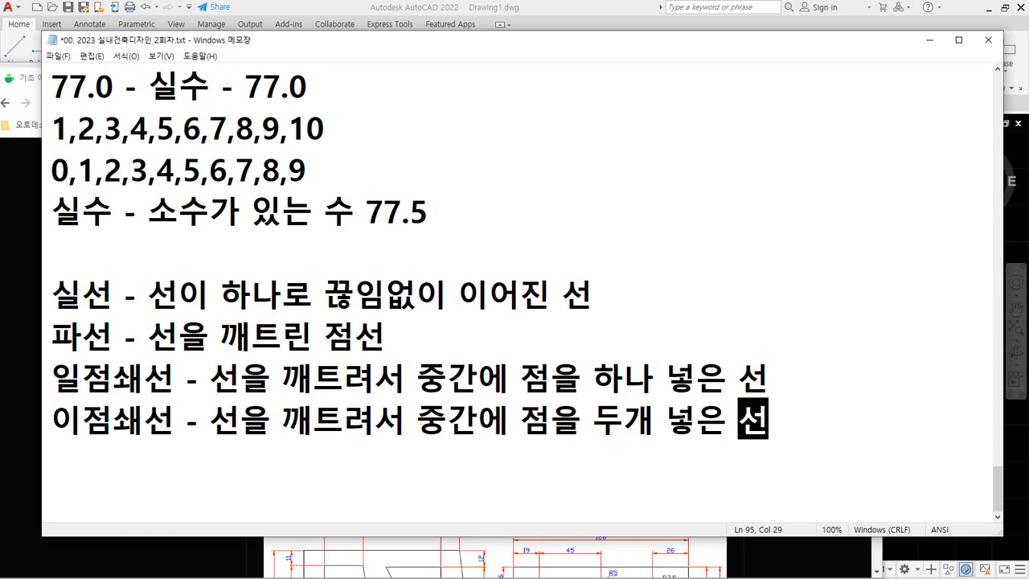
pyautogui.write('1')
pyautogui.press('BackSpace')
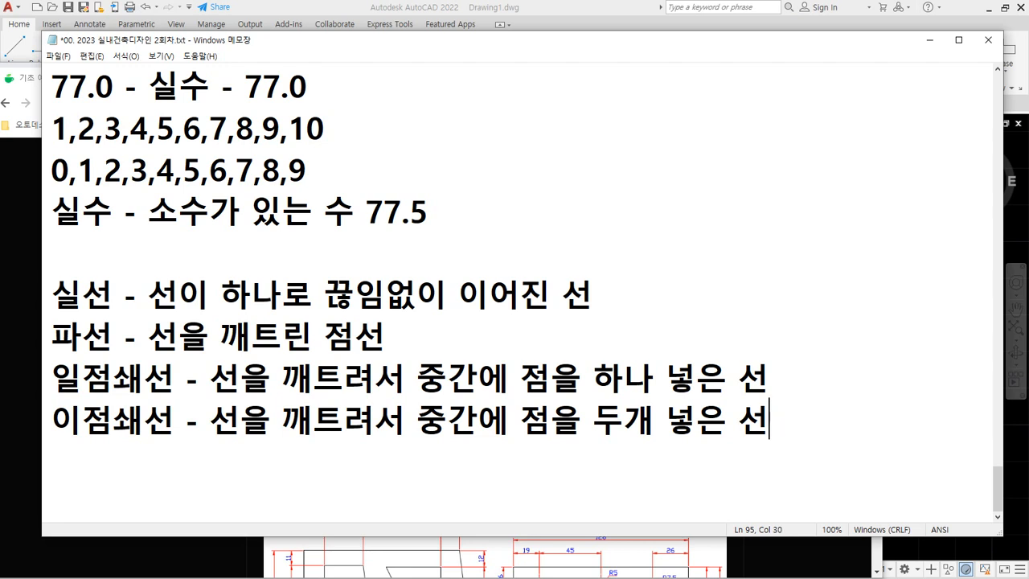
# Insert an indented line "- 물체의 중심을 표시하는 가상선" below the "일점쇄선" definition.
pyautogui.press('Up')
pyautogui.write('-')
pyautogui.press('BackSpace')
pyautogui.press('BackSpace')
pyautogui.press('BackSpace')
pyautogui.press('Return')
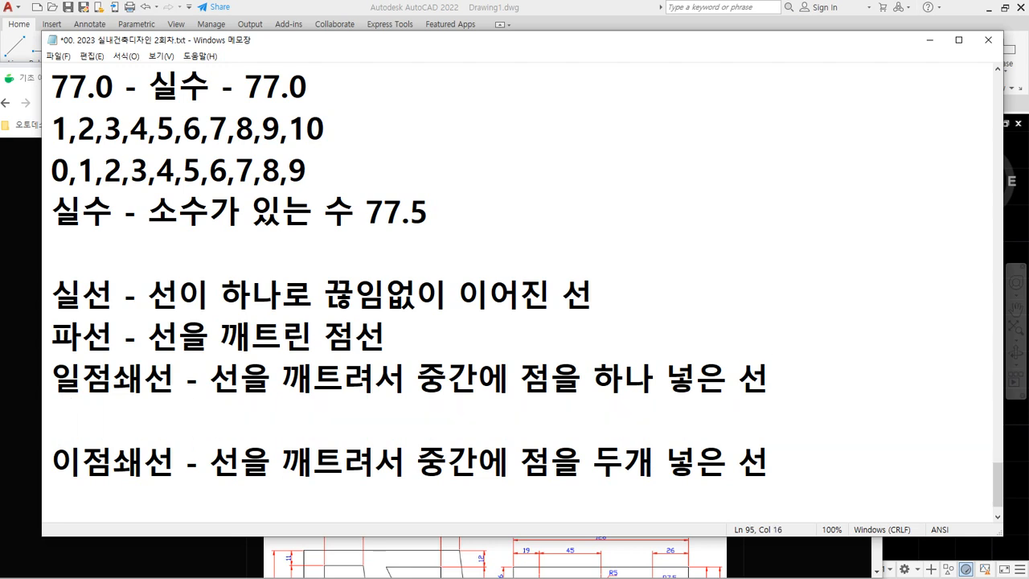
pyautogui.press('BackSpace')
pyautogui.press('BackSpace')
pyautogui.write('-*')
pyautogui.press('BackSpace')
pyautogui.write('물체')
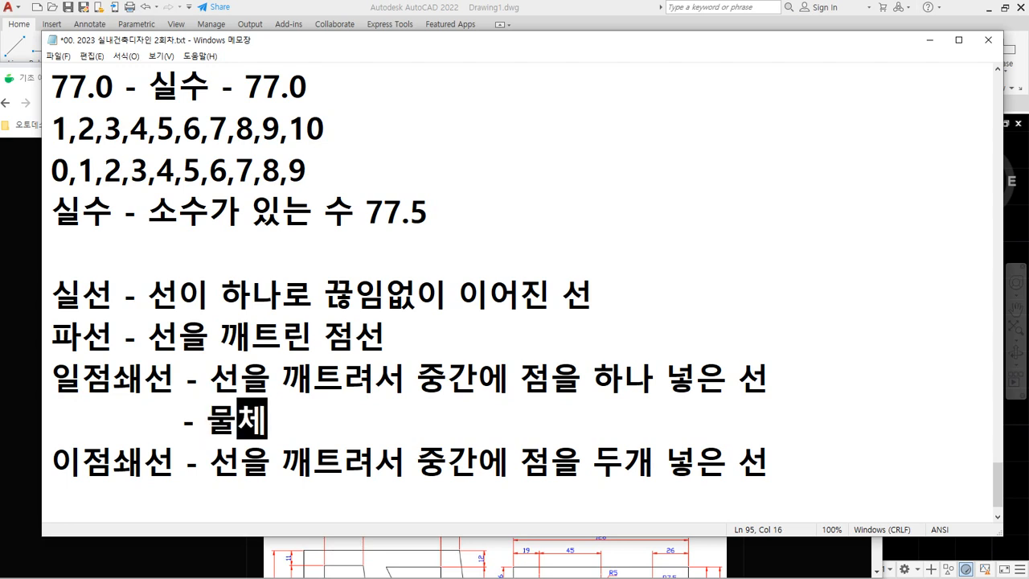
pyautogui.write('의 중심을 ')
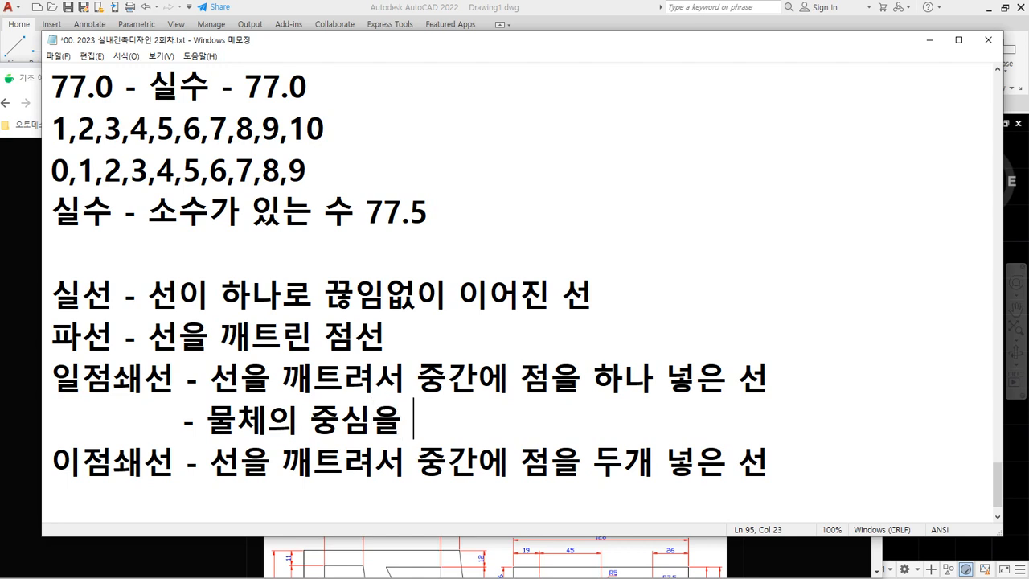
pyautogui.write('표시하는 가상서')
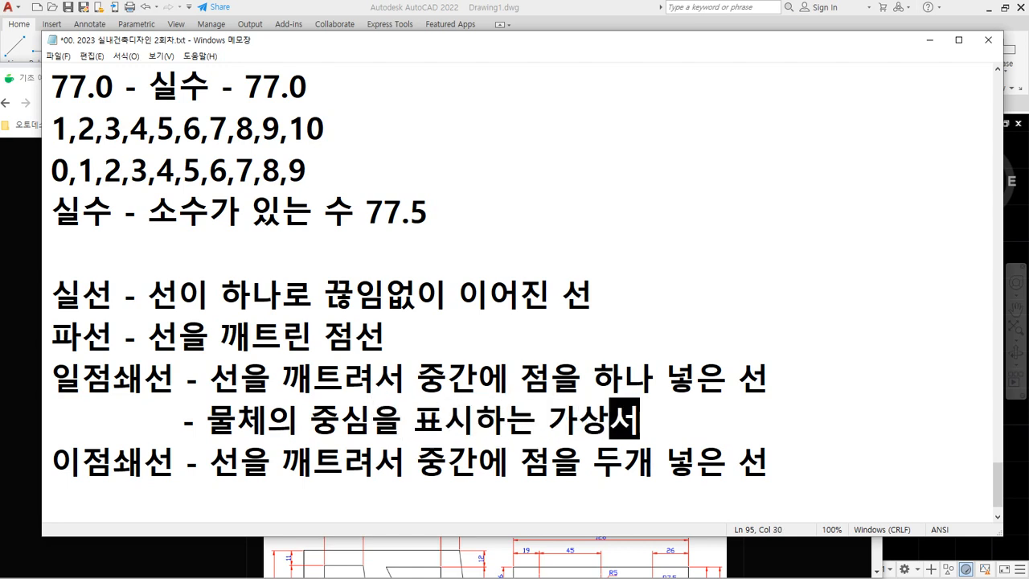
pyautogui.write('ㄴ')
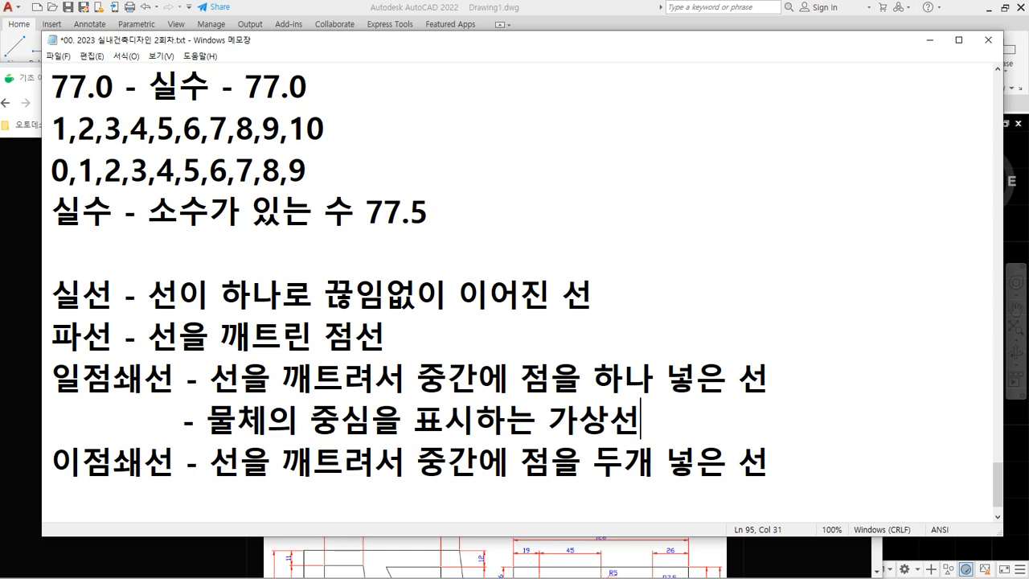
# Append " - 중심선" to the indented line about marking an object's center.
pyautogui.write('- w')
pyautogui.press('BackSpace')
pyautogui.write('중심ㅅ')
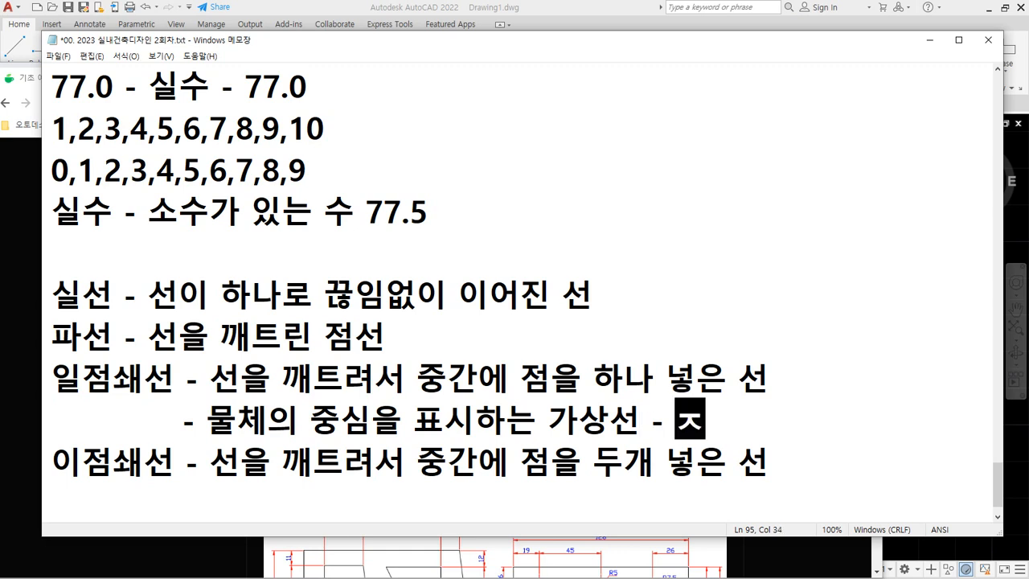
pyautogui.write('ㅓㄴ')
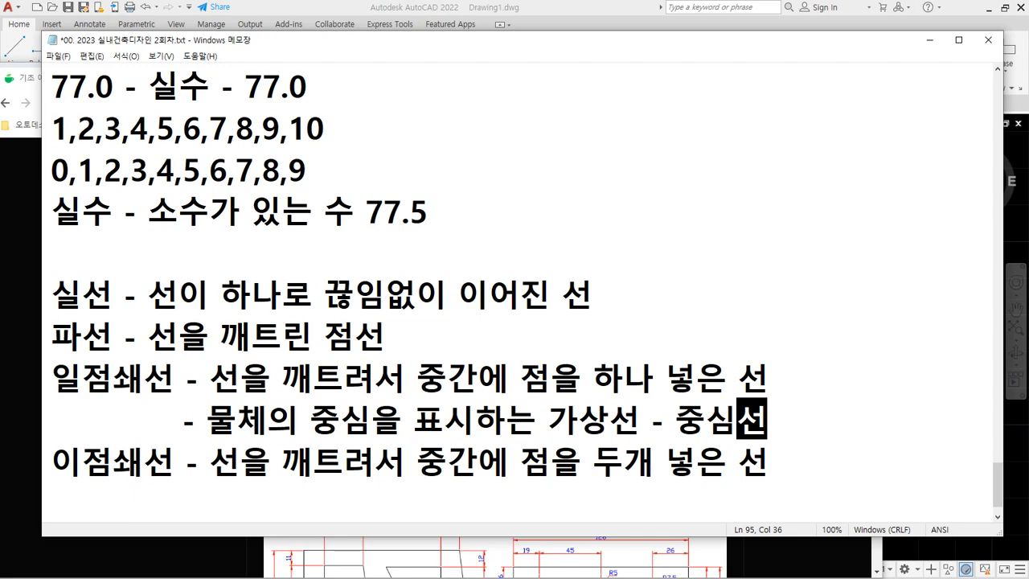
# Switch to the AutoCAD window with Drawing1.
pyautogui.click(387, 7)
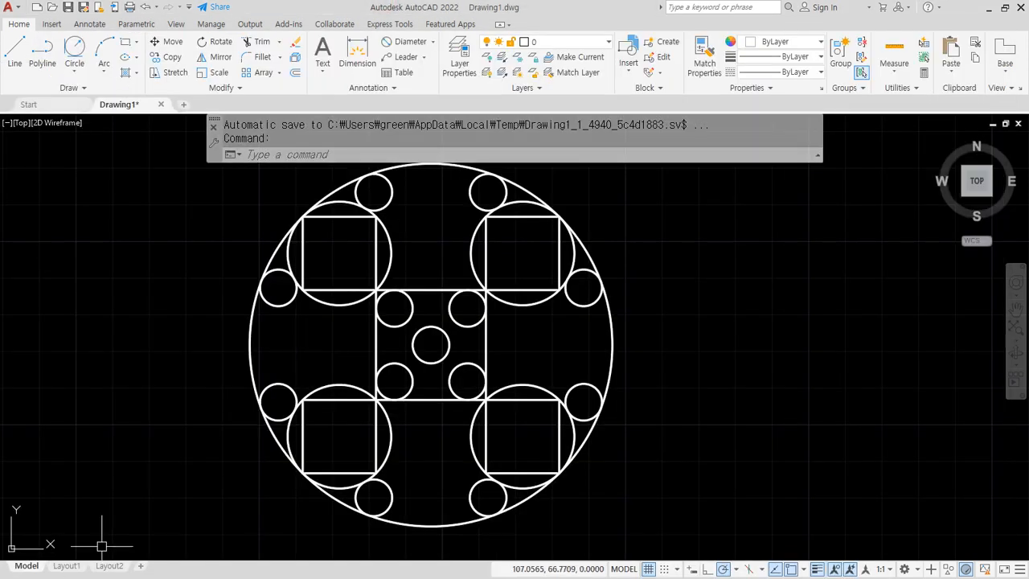
# Examine the reference drawing's two centerlines and the dimensions locating its outer edges, including the overall width and height.
pyautogui.click(121, 578)
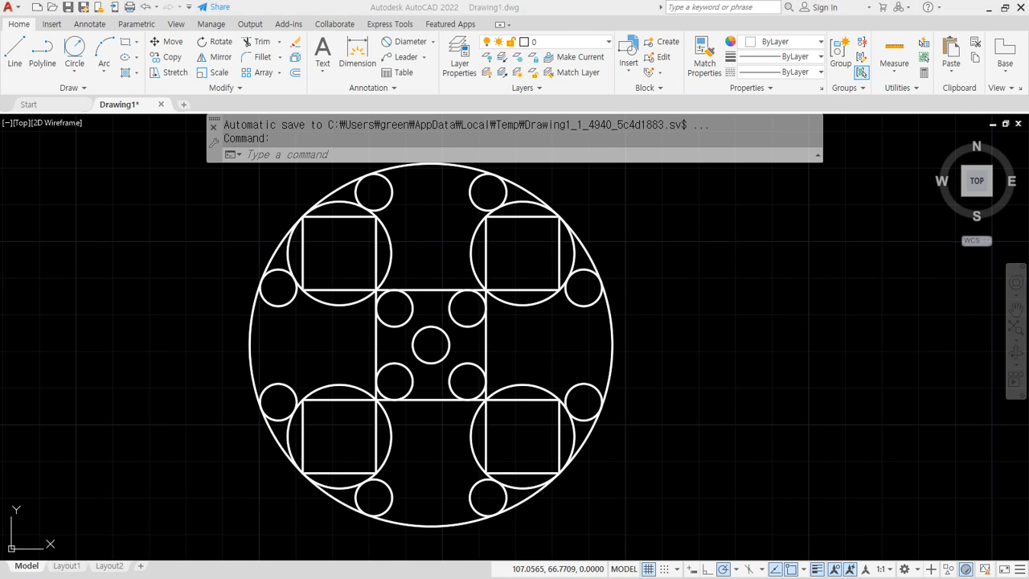
pyautogui.hotkey('ctrl', '2')
pyautogui.keyDown('shift'); pyautogui.moveTo(320, 373); pyautogui.dragTo(698, 373); pyautogui.keyUp('shift')
pyautogui.keyDown('shift'); pyautogui.moveTo(382, 232); pyautogui.dragTo(382, 385); pyautogui.keyUp('shift')
pyautogui.keyDown('shift'); pyautogui.moveTo(392, 428); pyautogui.dragTo(382, 514); pyautogui.keyUp('shift')
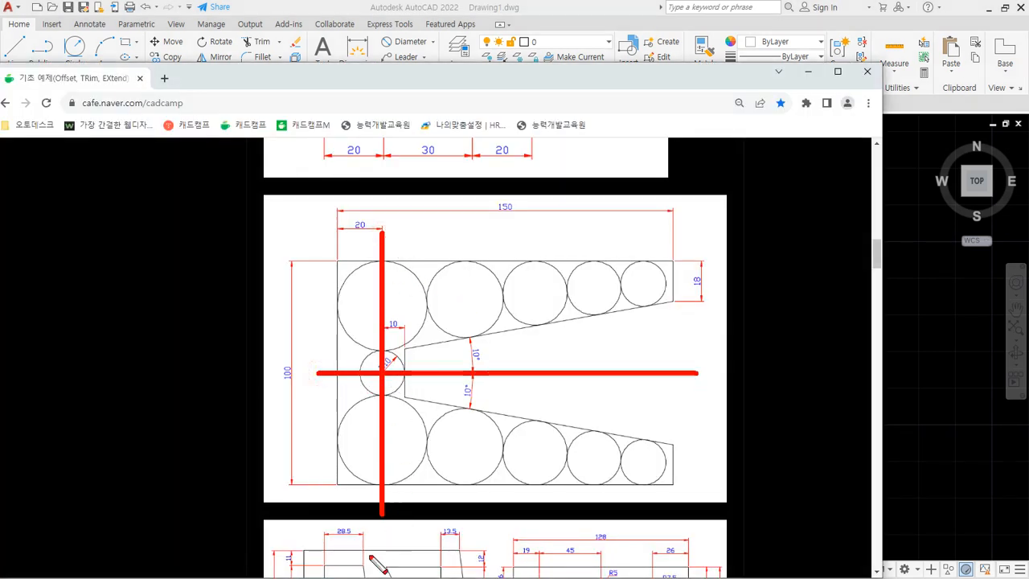
pyautogui.moveTo(376, 240)
pyautogui.mouseDown()
pyautogui.moveTo(340, 242)
pyautogui.moveTo(354, 217)
pyautogui.moveTo(394, 241)
pyautogui.moveTo(344, 251)
pyautogui.moveTo(351, 260)
pyautogui.mouseUp()
pyautogui.press('e')
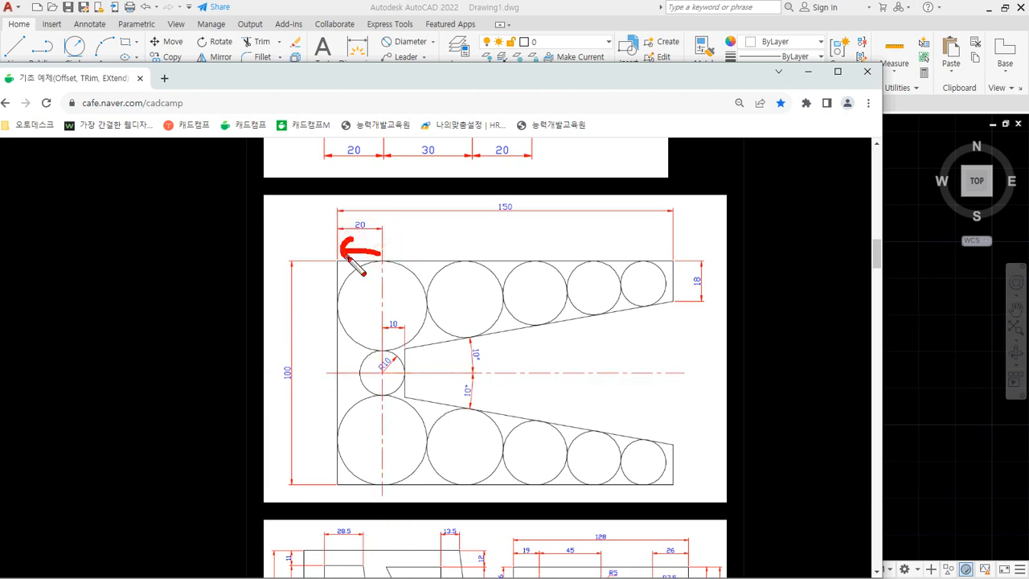
pyautogui.keyDown('shift'); pyautogui.moveTo(339, 191); pyautogui.dragTo(338, 498); pyautogui.keyUp('shift')
pyautogui.moveTo(345, 214)
pyautogui.keyDown('shift'); pyautogui.mouseDown()
pyautogui.moveTo(661, 214)
pyautogui.moveTo(645, 240)
pyautogui.mouseUp(); pyautogui.keyUp('shift')
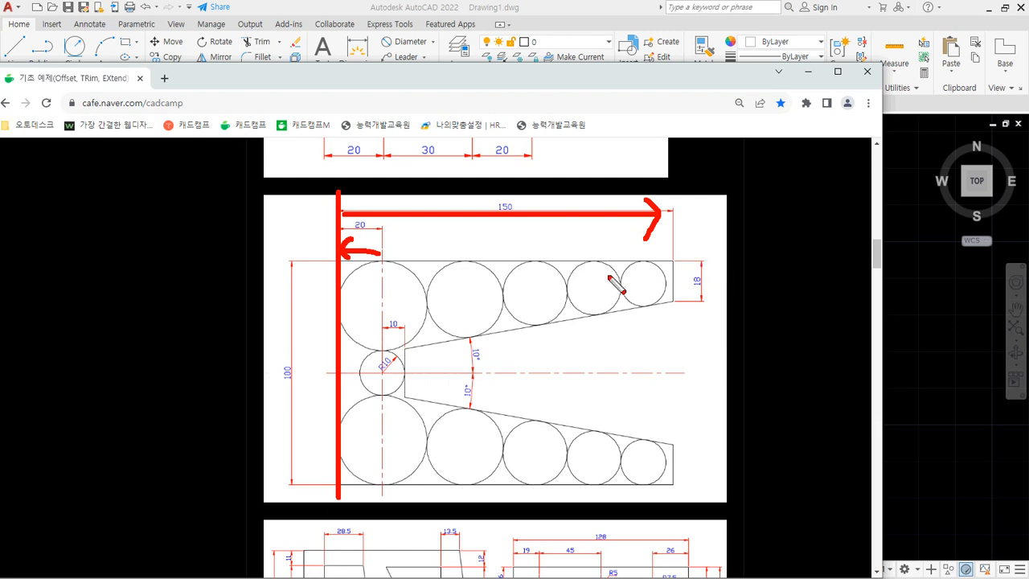
pyautogui.moveTo(320, 358)
pyautogui.mouseDown()
pyautogui.moveTo(313, 291)
pyautogui.moveTo(332, 291)
pyautogui.mouseUp()
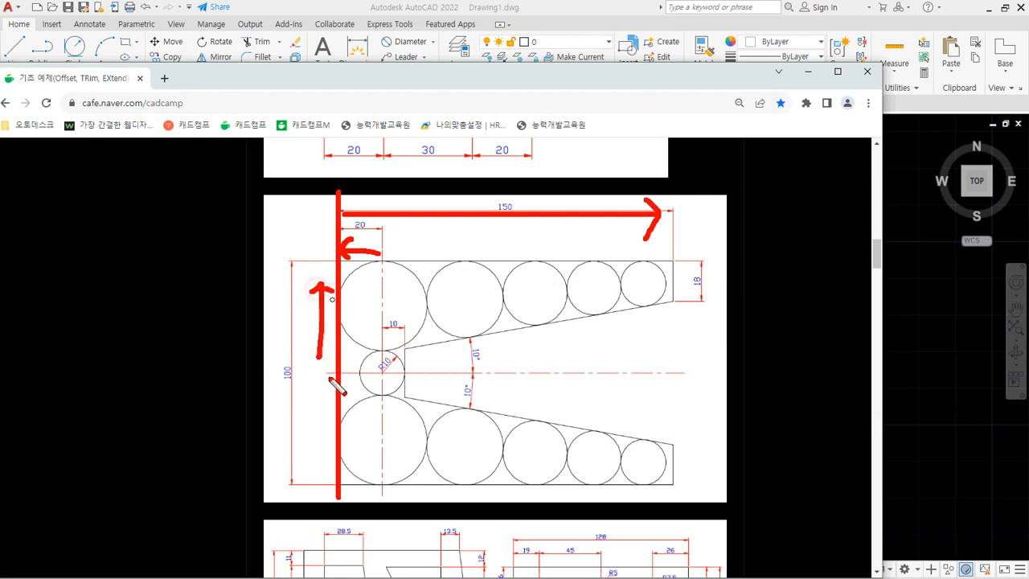
pyautogui.moveTo(320, 390)
pyautogui.mouseDown()
pyautogui.moveTo(323, 449)
pyautogui.moveTo(332, 437)
pyautogui.mouseUp()
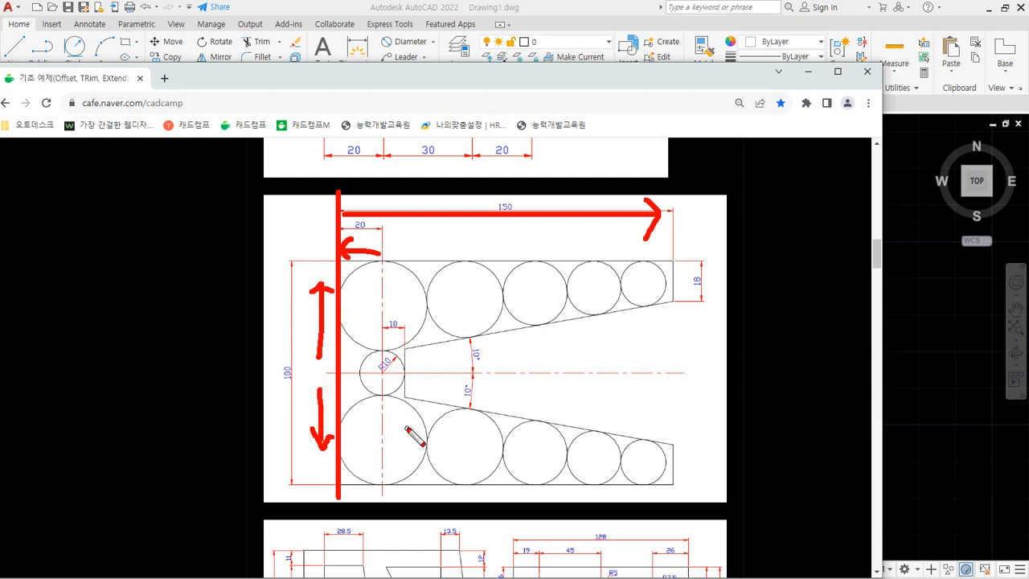
pyautogui.moveTo(574, 356)
pyautogui.mouseDown()
pyautogui.moveTo(618, 394)
pyautogui.moveTo(614, 386)
pyautogui.mouseUp()
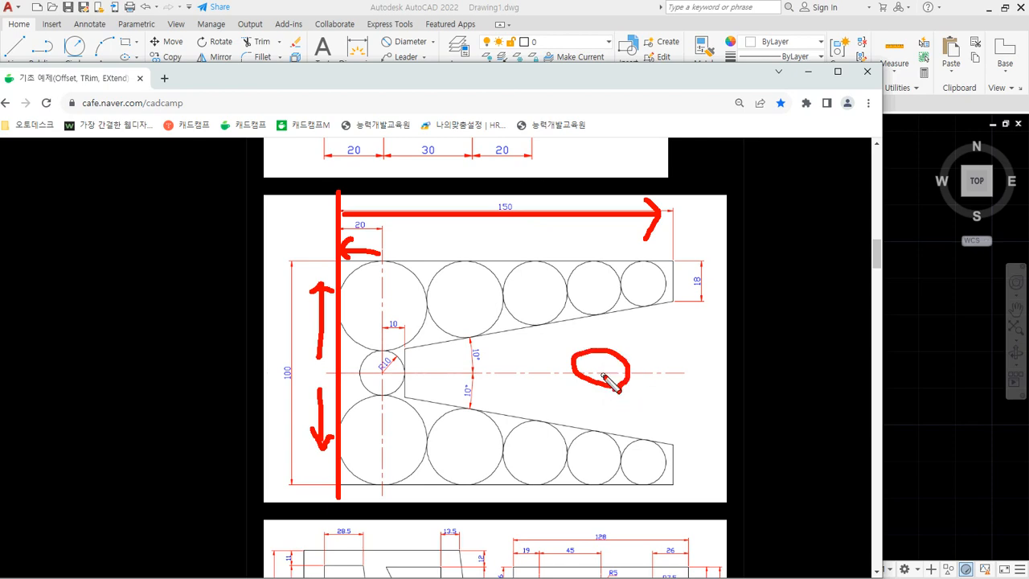
pyautogui.press('Escape')
pyautogui.moveTo(600, 74)
pyautogui.mouseDown()
pyautogui.moveTo(415, 114)
pyautogui.moveTo(0, 144)
pyautogui.mouseUp()
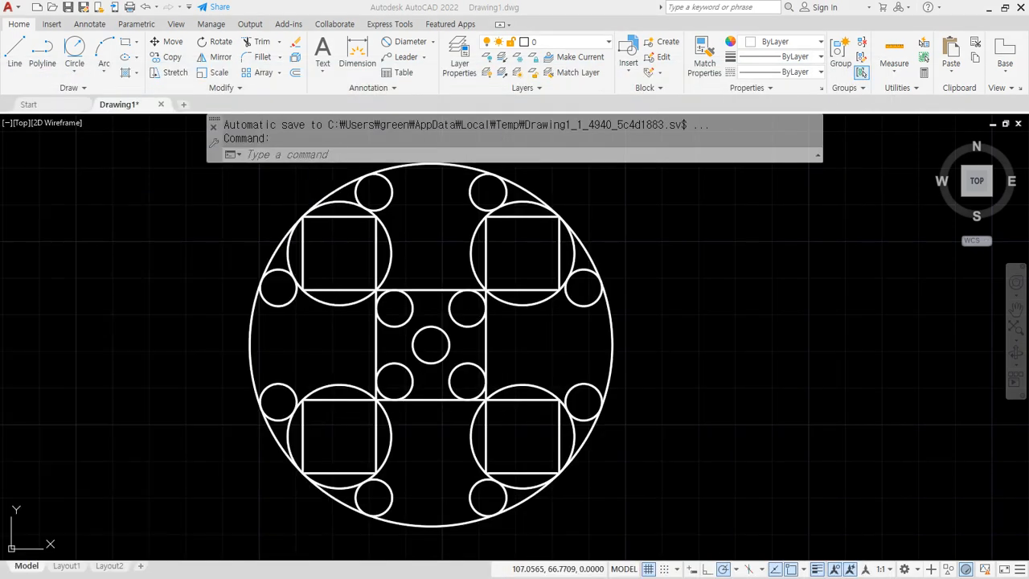
# Erase the entire finished figure of squares and circles from the drawing.
pyautogui.scroll(-2, 666, 389)
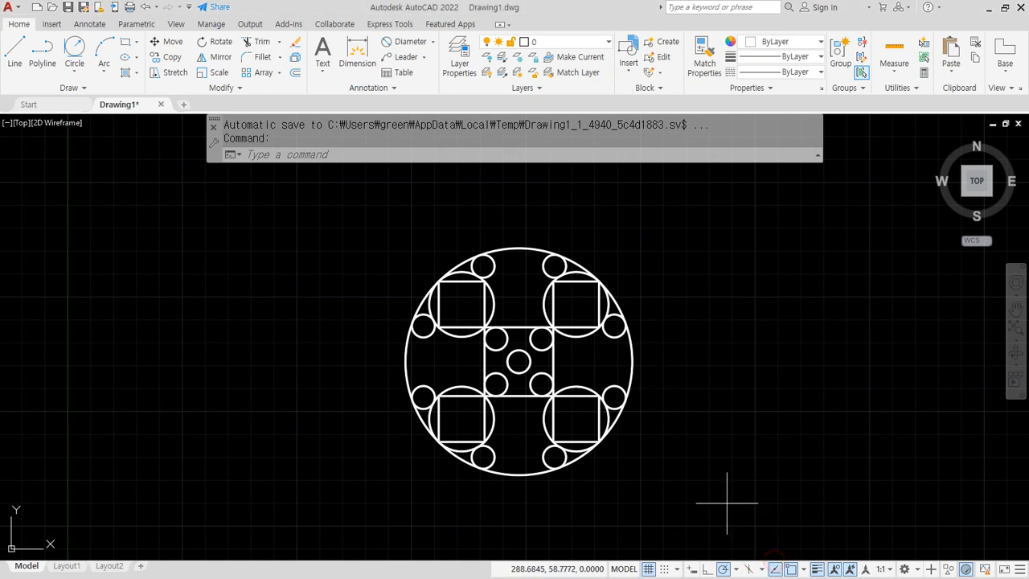
pyautogui.click(730, 502)
pyautogui.click(233, 211)
pyautogui.write('e')
pyautogui.press('Return')
# Draw a horizontal line about 335 units long as the new figure's horizontal centerline.
pyautogui.write('l')
pyautogui.press('Return')
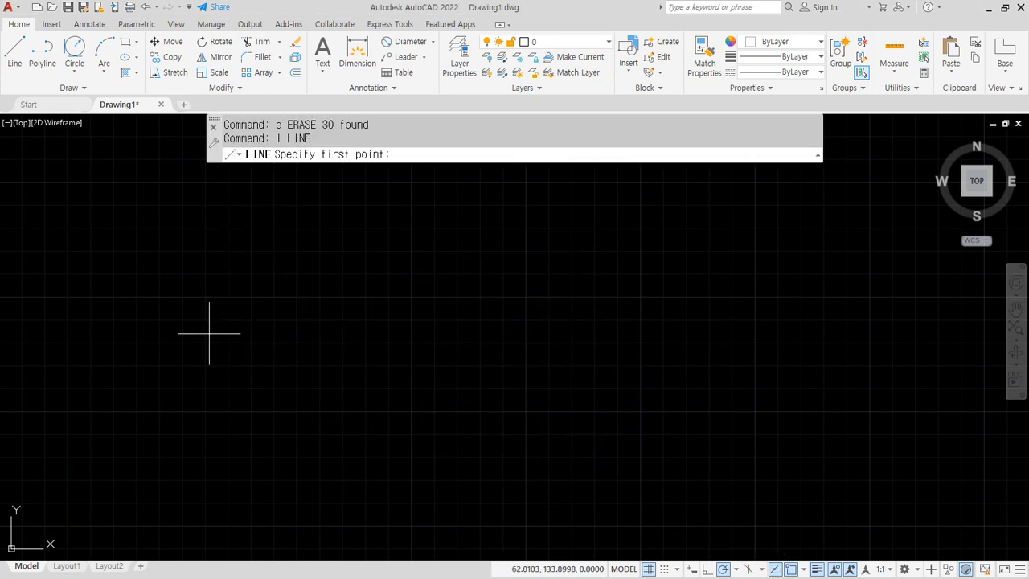
pyautogui.click(140, 333)
pyautogui.scroll(-2, 720, 378)
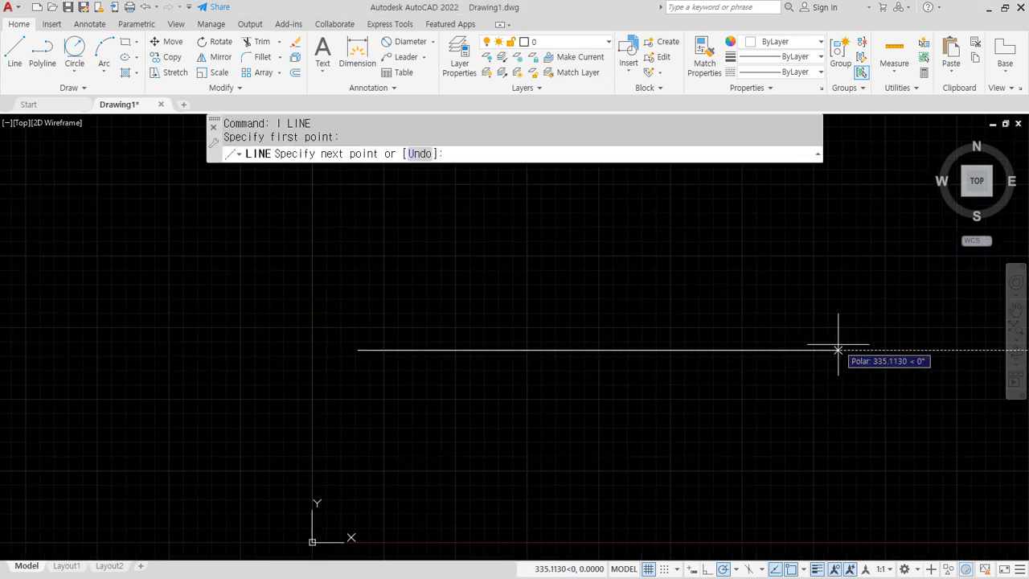
pyautogui.click(839, 350)
pyautogui.press('Return')
# Draw a long vertical line crossing the horizontal centerline near its left end as the vertical centerline.
pyautogui.press('Return')
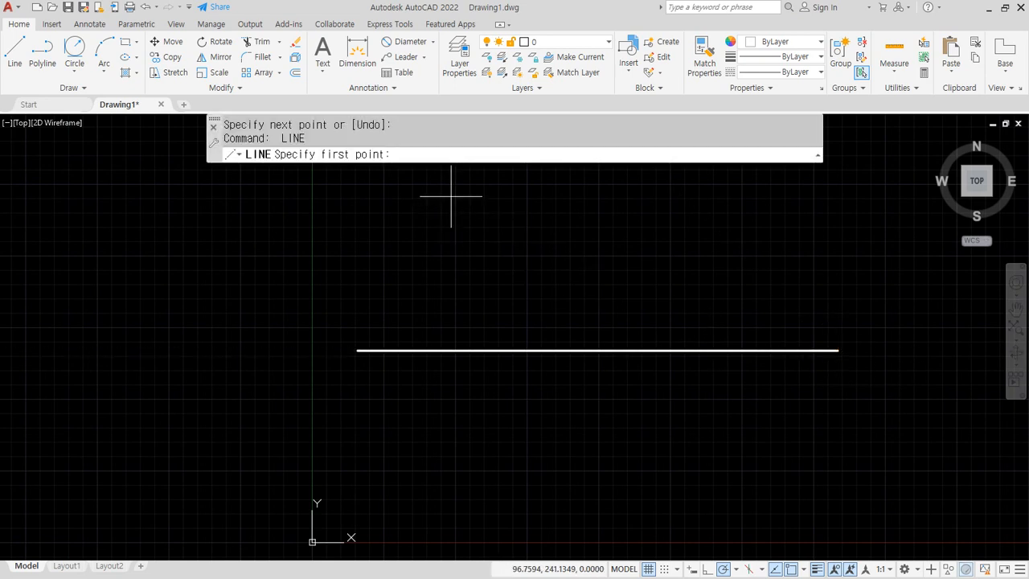
pyautogui.click(451, 197)
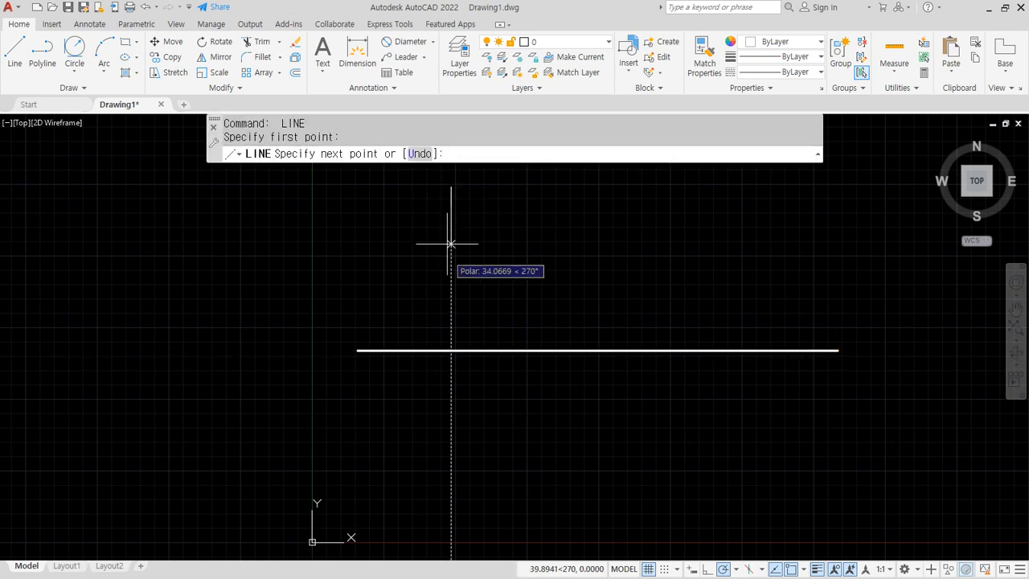
pyautogui.click(451, 533)
pyautogui.press('Return')
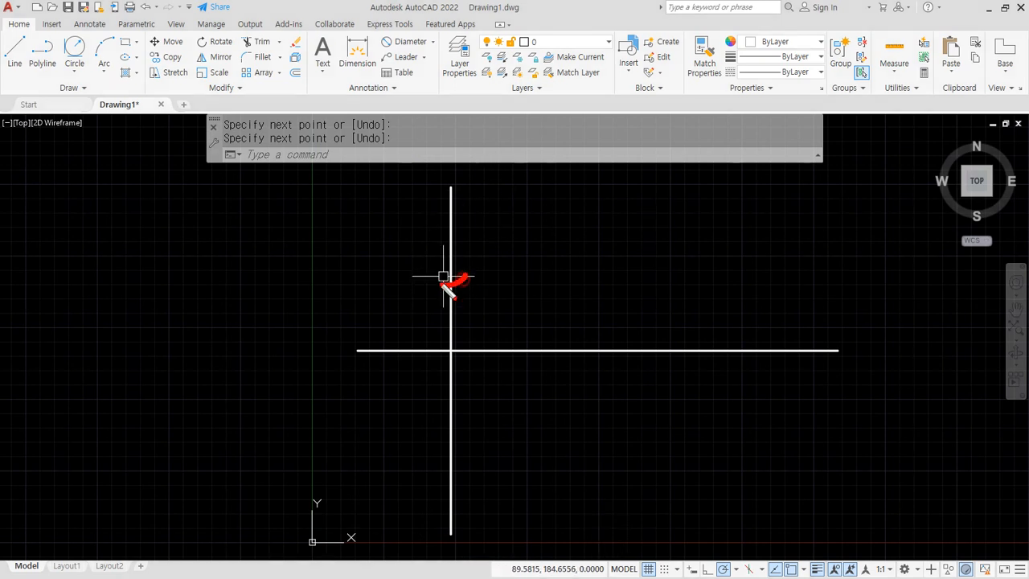
pyautogui.moveTo(445, 270)
pyautogui.mouseDown()
pyautogui.moveTo(391, 267)
pyautogui.moveTo(400, 278)
pyautogui.mouseUp()
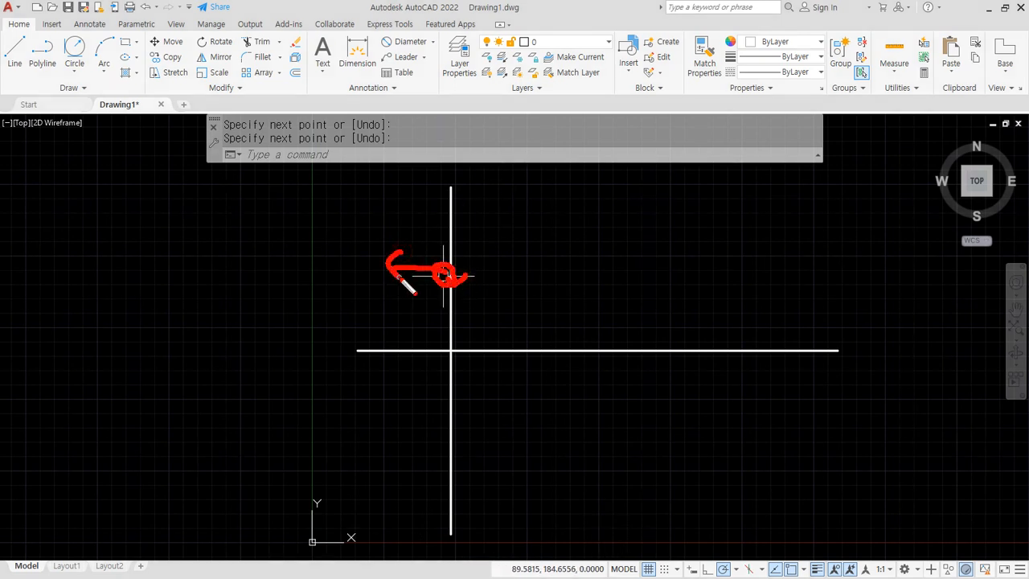
pyautogui.moveTo(390, 198); pyautogui.dragTo(390, 472)
pyautogui.moveTo(394, 222)
pyautogui.mouseDown()
pyautogui.moveTo(704, 223)
pyautogui.moveTo(708, 260)
pyautogui.mouseUp()
pyautogui.press('Escape')
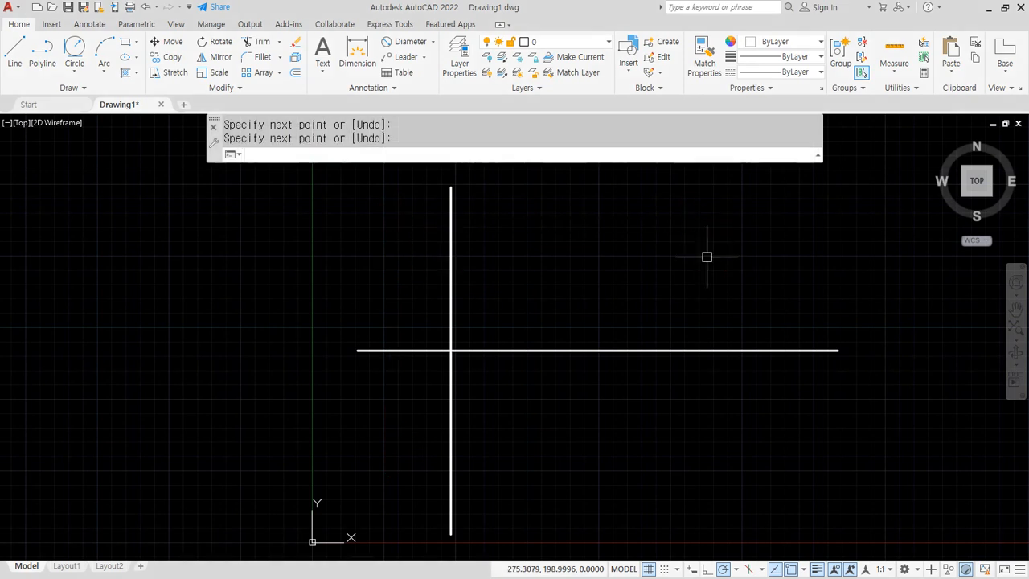
# Offset the vertical centerline 20 units to the left to create the figure's left edge.
pyautogui.write('o')
pyautogui.press('Return')
pyautogui.write('20')
pyautogui.press('Return')
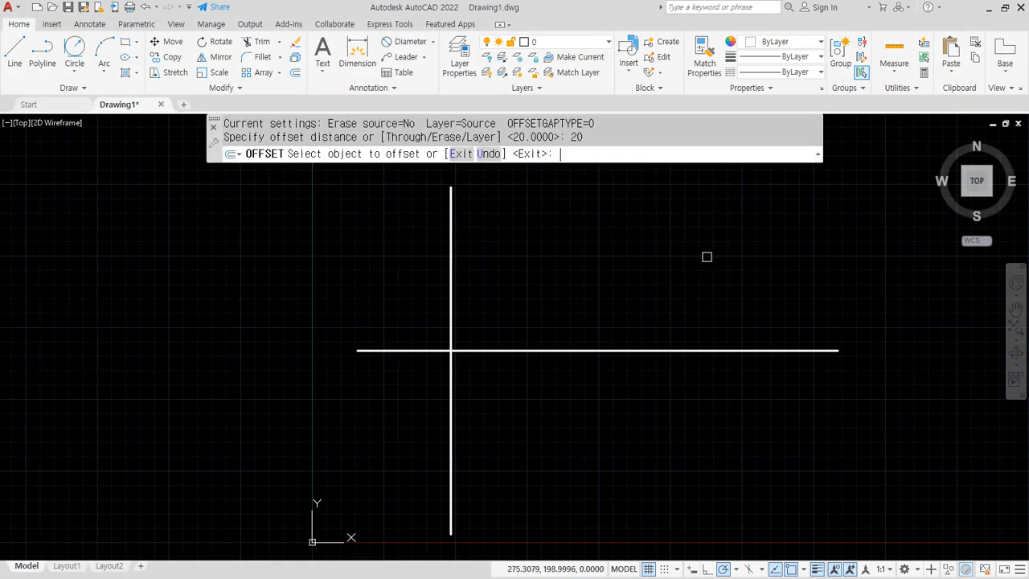
pyautogui.click(451, 251)
pyautogui.click(350, 257)
pyautogui.press('Return')
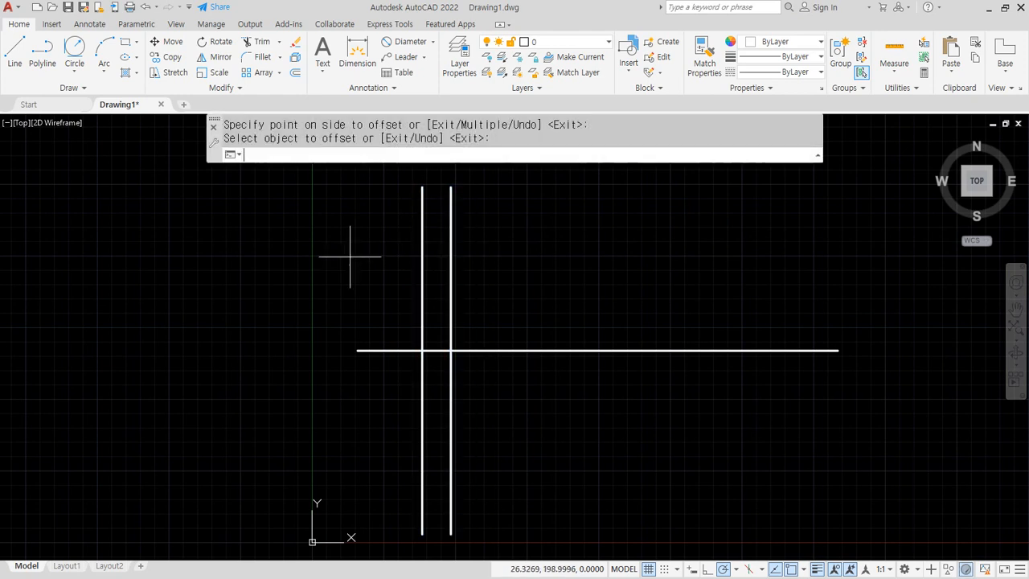
# Offset the left edge line 150 units to the right to create the figure's right edge.
pyautogui.press('Return')
pyautogui.write('150')
pyautogui.press('Return')
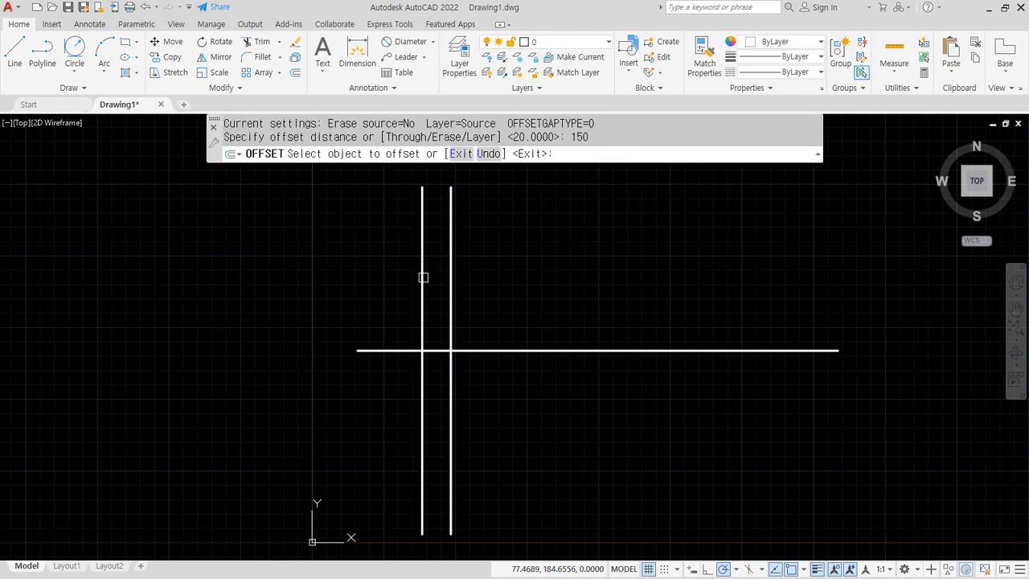
pyautogui.click(423, 276)
pyautogui.click(657, 273)
pyautogui.press('Return')
# Offset the horizontal centerline 50 units both upward and downward to create the top and bottom edges.
pyautogui.press('Return')
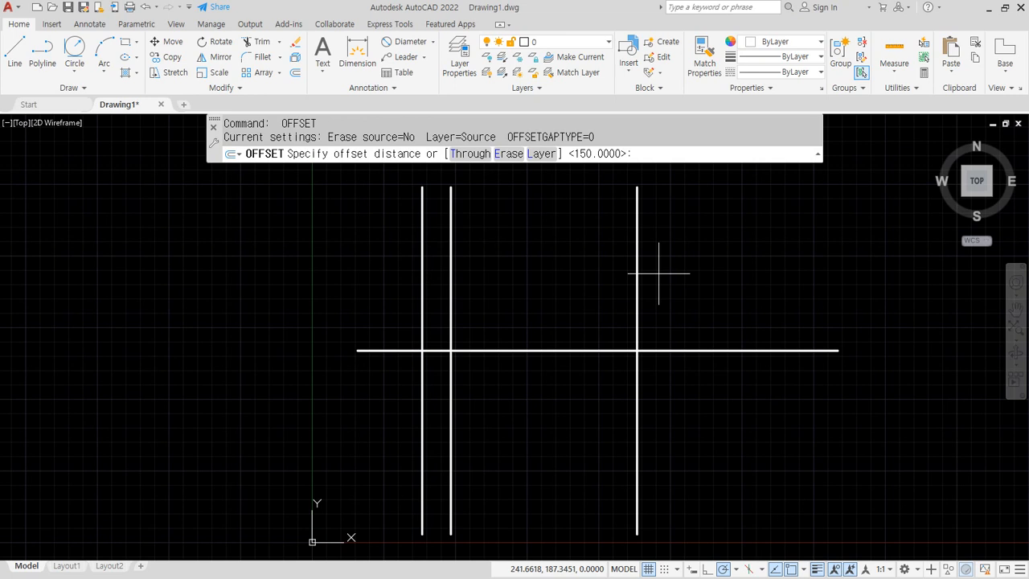
pyautogui.write('50')
pyautogui.press('Return')
pyautogui.click(599, 350)
pyautogui.click(563, 316)
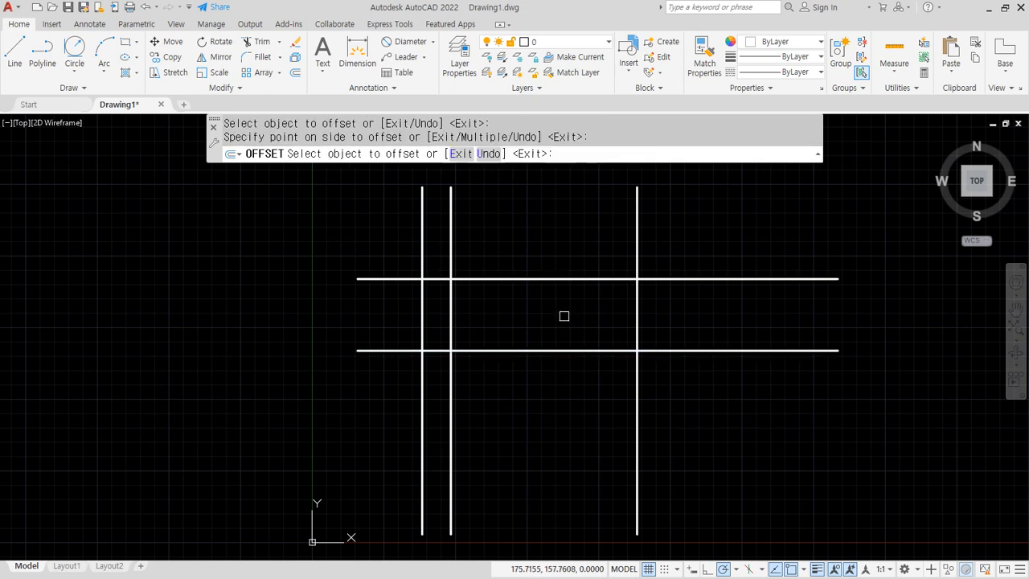
pyautogui.click(551, 350)
pyautogui.click(561, 466)
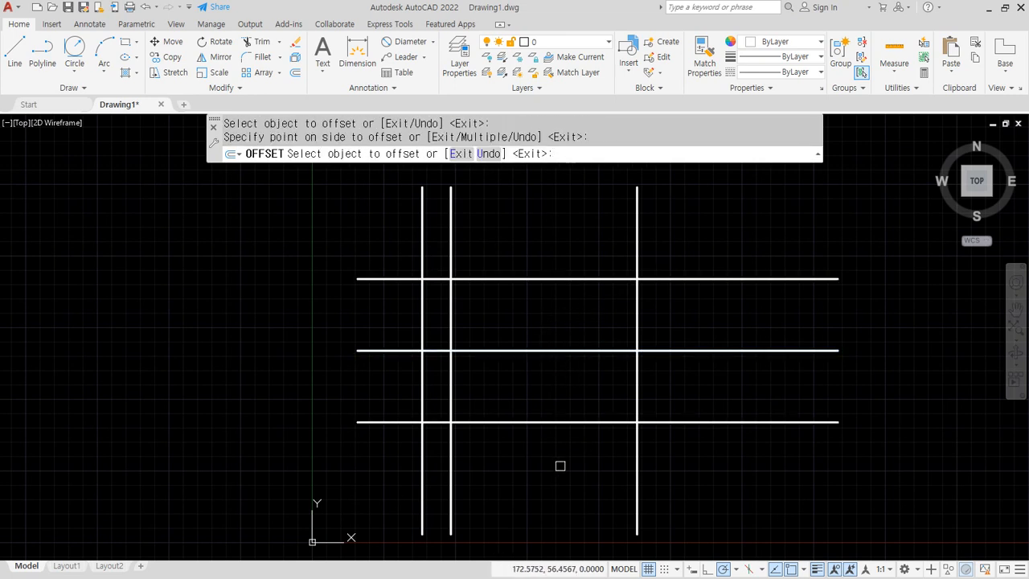
pyautogui.press('Return')
pyautogui.moveTo(638, 428)
pyautogui.mouseDown()
pyautogui.moveTo(413, 426)
pyautogui.moveTo(415, 278)
pyautogui.moveTo(624, 278)
pyautogui.moveTo(638, 427)
pyautogui.mouseUp()
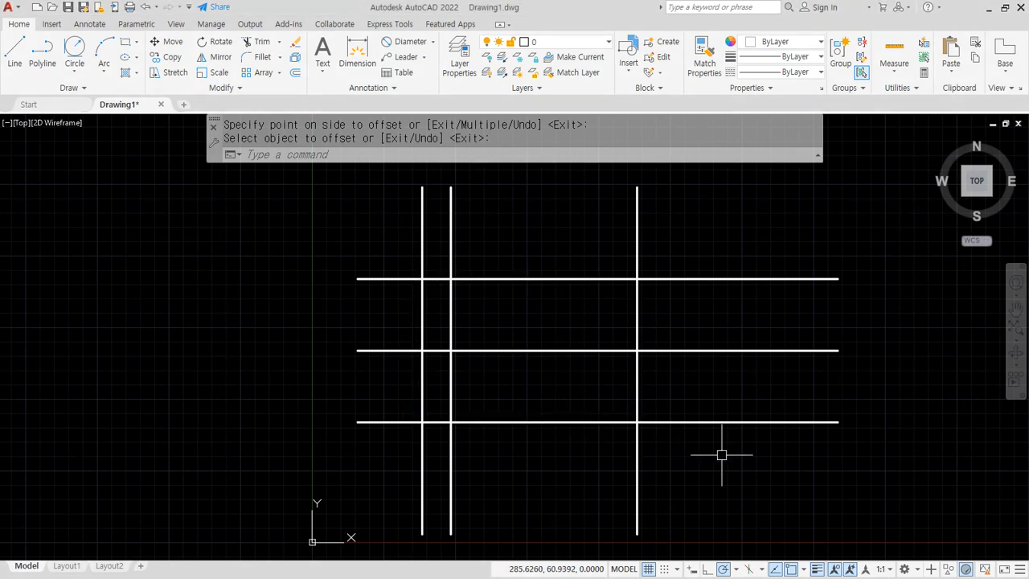
# Trim the line ends extending beyond the rectangle's two lower corners, keeping the vertical centerline.
pyautogui.write('tr')
pyautogui.press('Return')
pyautogui.click(744, 397)
pyautogui.click(616, 500)
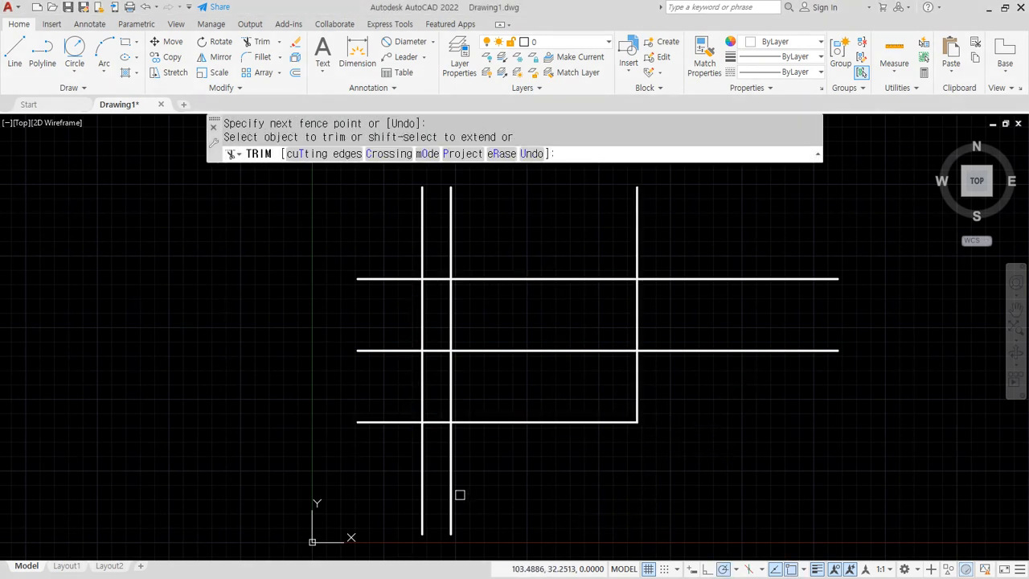
pyautogui.click(422, 481)
pyautogui.click(375, 425)
# Trim the line ends extending beyond the rectangle's two upper corners, keeping both centerlines.
pyautogui.click(370, 305)
pyautogui.click(374, 302)
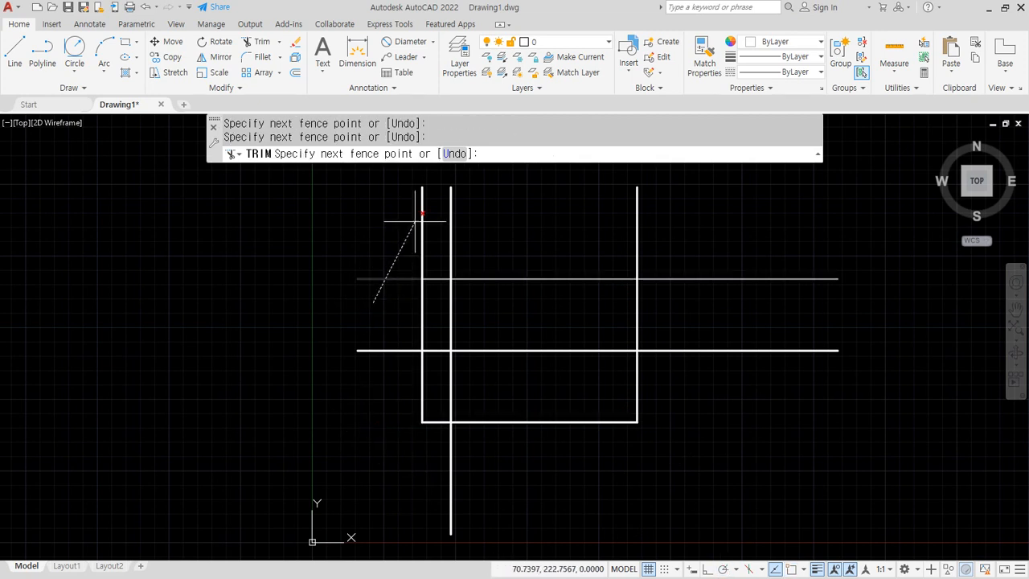
pyautogui.click(419, 213)
pyautogui.press('Return')
pyautogui.click(422, 229)
pyautogui.click(638, 223)
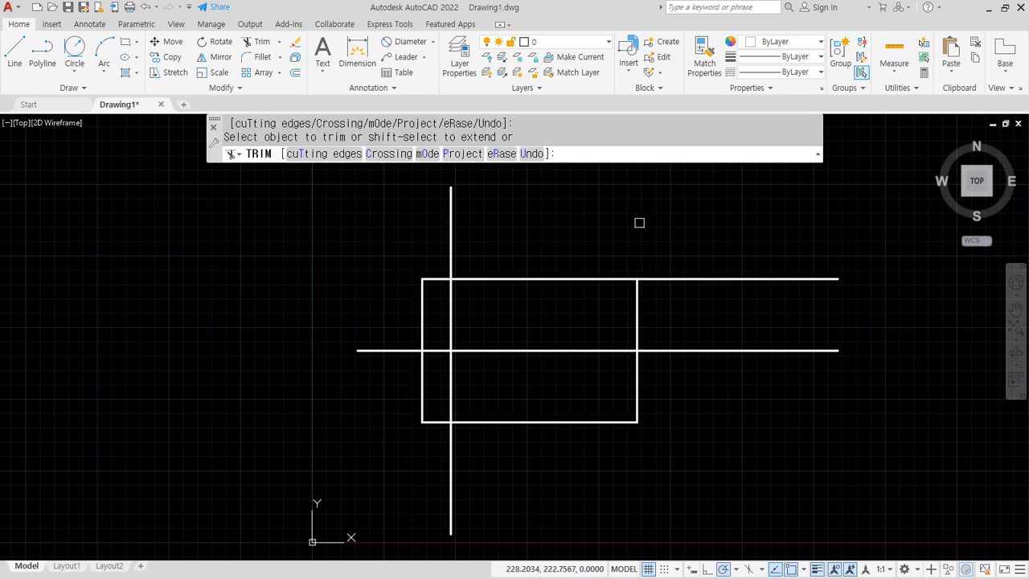
pyautogui.click(680, 279)
pyautogui.press('Return')
# Following the reference drawing, offset the vertical centerline 10 units to the right.
pyautogui.scroll(2, 726, 344)
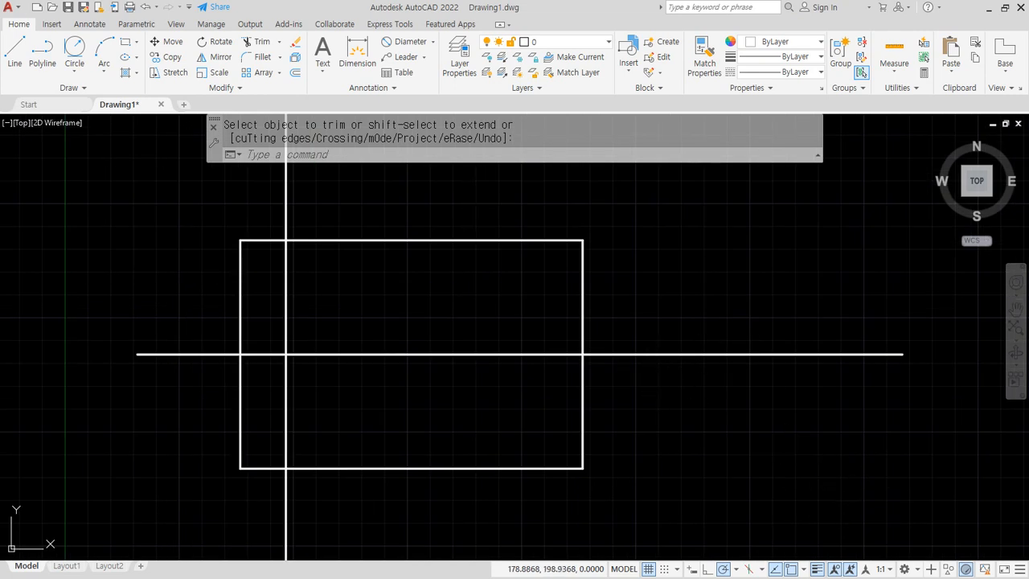
pyautogui.moveTo(0, 146); pyautogui.dragTo(368, 111)
pyautogui.moveTo(298, 416)
pyautogui.mouseDown()
pyautogui.moveTo(251, 366)
pyautogui.moveTo(313, 397)
pyautogui.mouseUp()
pyautogui.moveTo(316, 344)
pyautogui.mouseDown()
pyautogui.moveTo(286, 380)
pyautogui.moveTo(297, 392)
pyautogui.mouseUp()
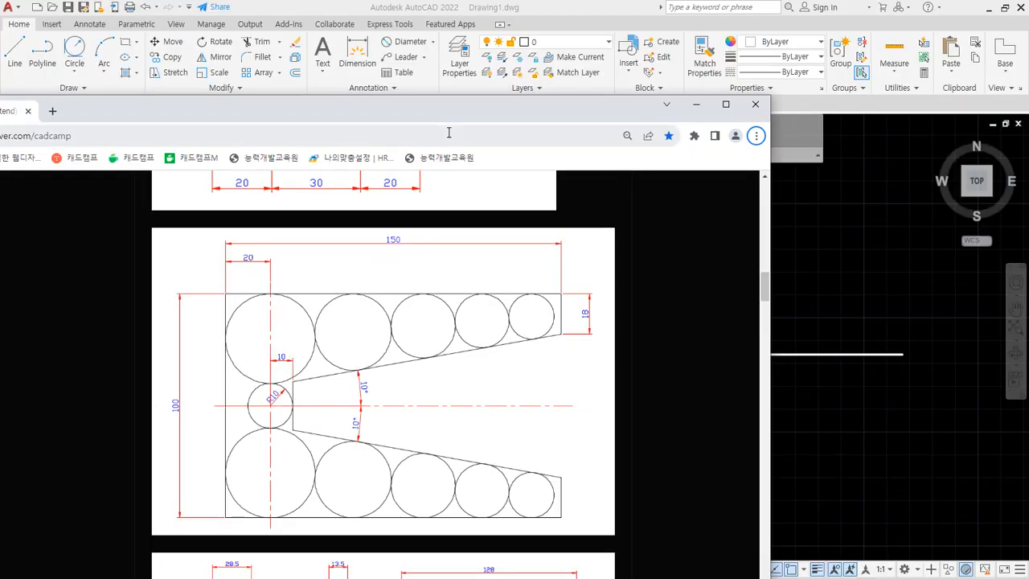
pyautogui.moveTo(452, 112); pyautogui.dragTo(0, 115)
pyautogui.click(415, 333)
pyautogui.press('Escape')
pyautogui.write('o')
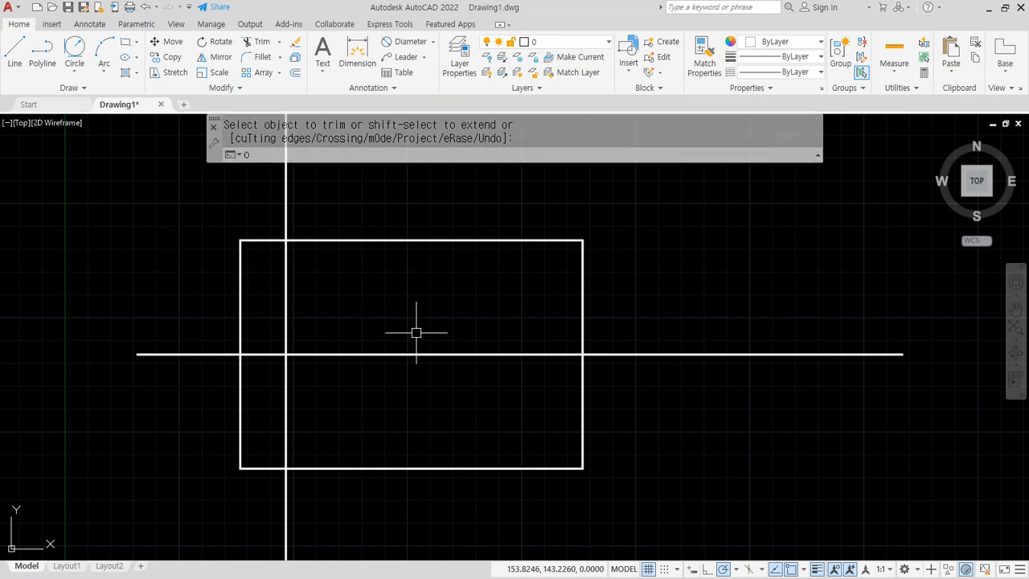
pyautogui.press('Return')
pyautogui.write('10')
pyautogui.press('Return')
pyautogui.click(286, 333)
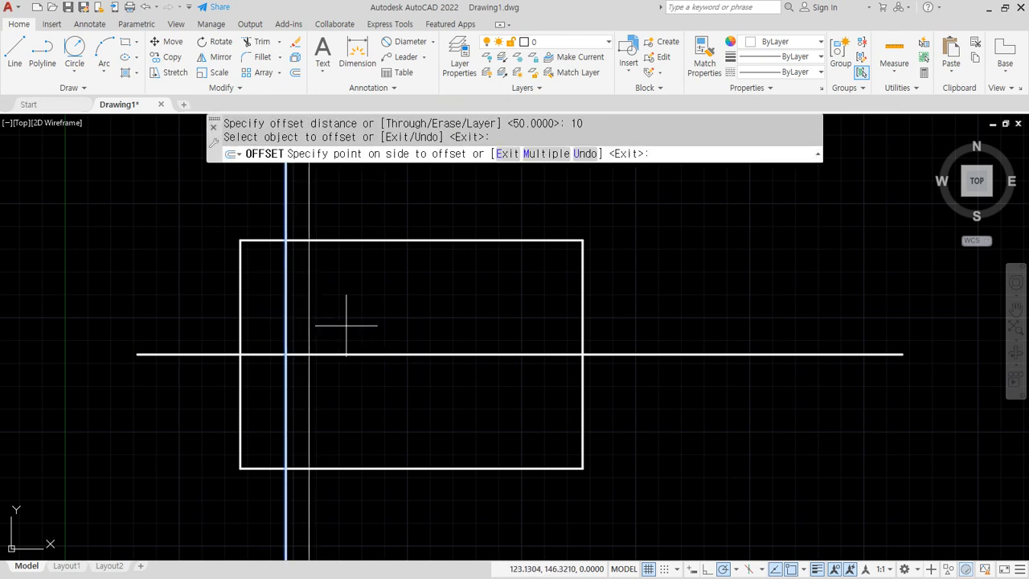
pyautogui.click(348, 328)
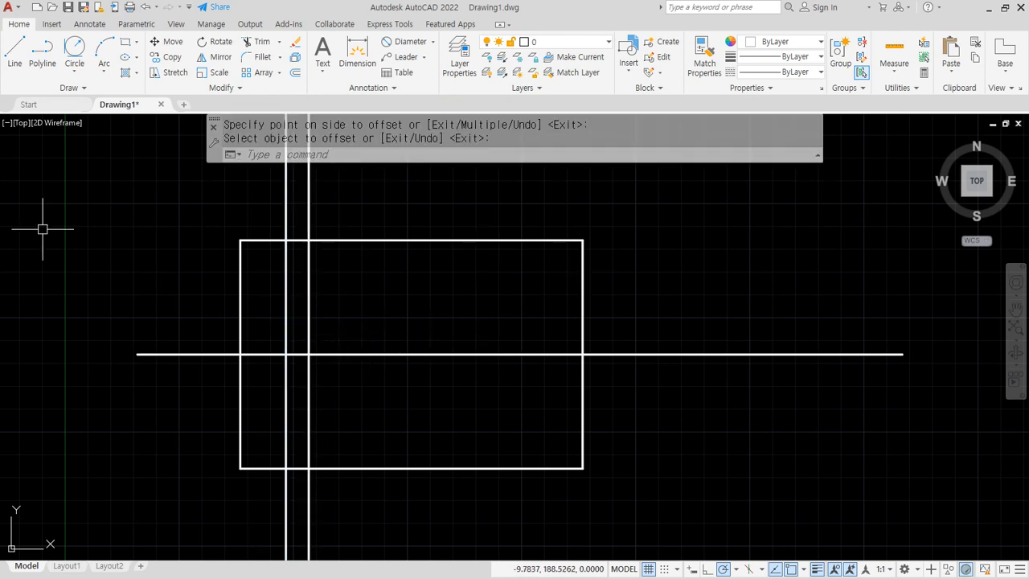
# Following the reference drawing, offset the rectangle's top and bottom edges 18 units inward.
pyautogui.moveTo(0, 104)
pyautogui.mouseDown()
pyautogui.moveTo(551, 51)
pyautogui.moveTo(546, 57)
pyautogui.mouseUp()
pyautogui.moveTo(596, 279)
pyautogui.mouseDown()
pyautogui.moveTo(561, 243)
pyautogui.moveTo(606, 282)
pyautogui.mouseUp()
pyautogui.moveTo(599, 408)
pyautogui.mouseDown()
pyautogui.moveTo(606, 448)
pyautogui.moveTo(596, 455)
pyautogui.mouseUp()
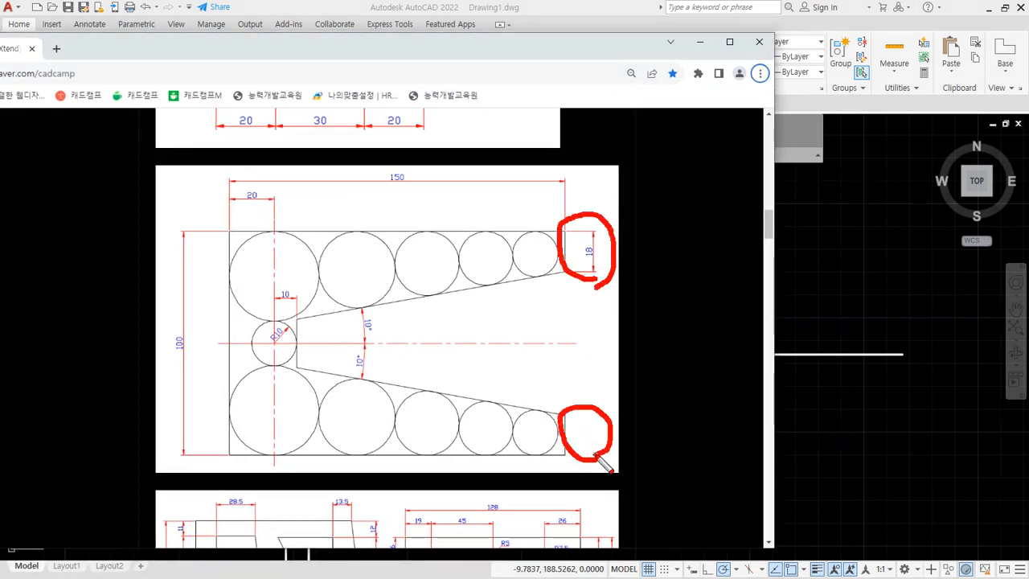
pyautogui.press('Escape')
pyautogui.moveTo(466, 43); pyautogui.dragTo(0, 90)
pyautogui.write('o')
pyautogui.press('Return')
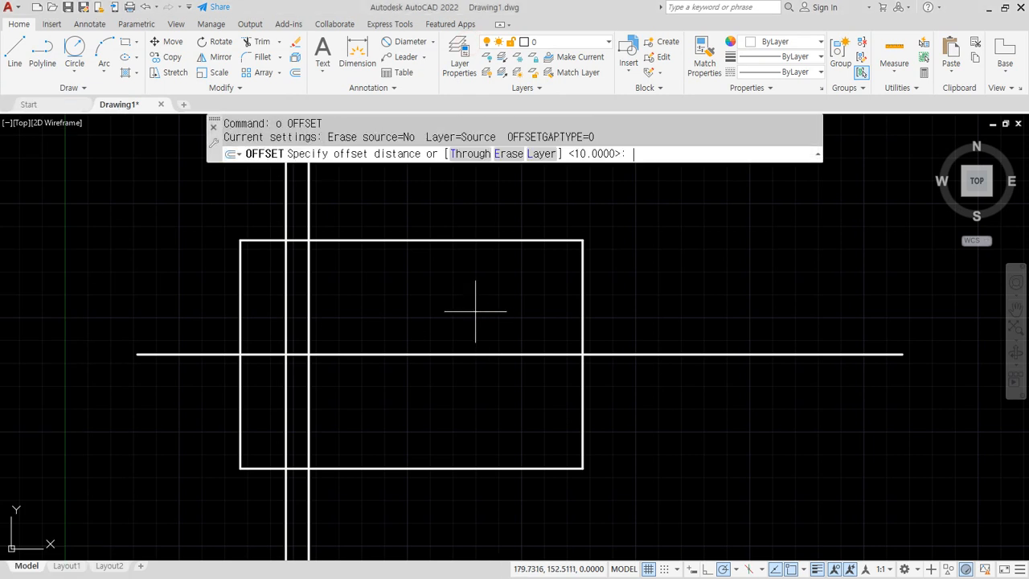
pyautogui.write('18')
pyautogui.press('Return')
pyautogui.click(495, 240)
pyautogui.click(509, 321)
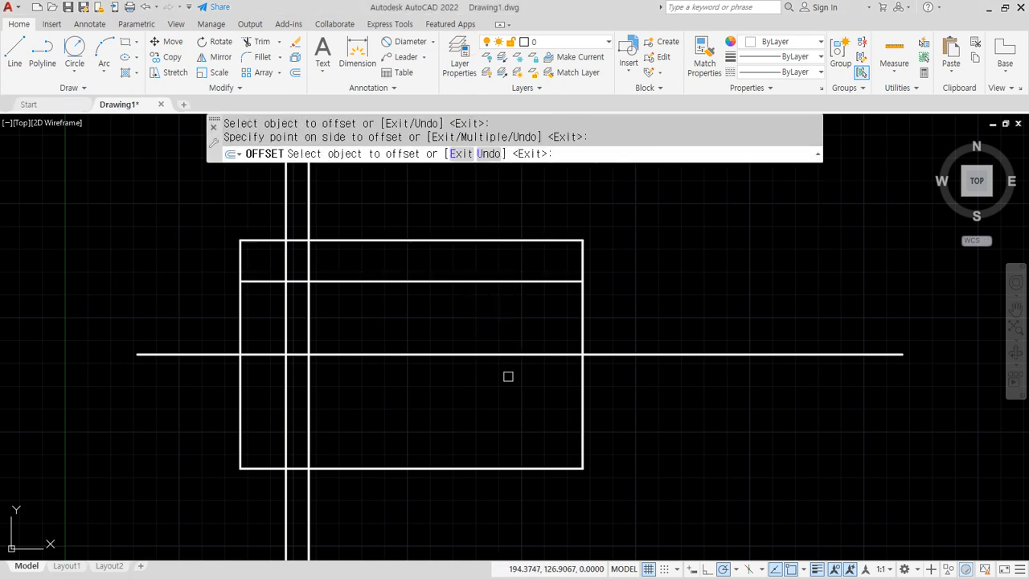
pyautogui.click(497, 468)
pyautogui.click(496, 451)
pyautogui.press('Escape')
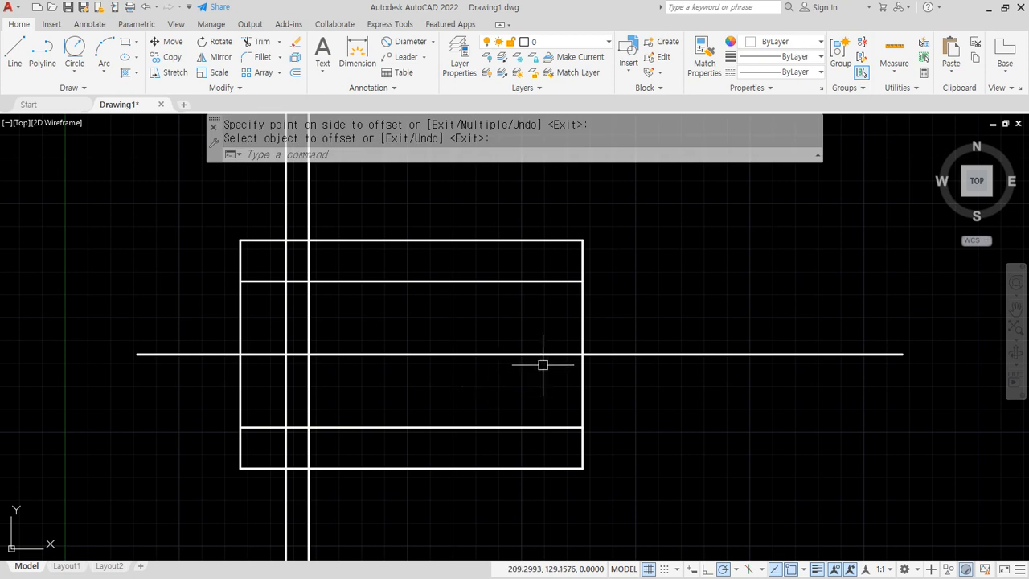
# Trim away the rectangle's right edge between the two inner horizontal offset lines.
pyautogui.write('tr')
pyautogui.press('Return')
pyautogui.click(582, 333)
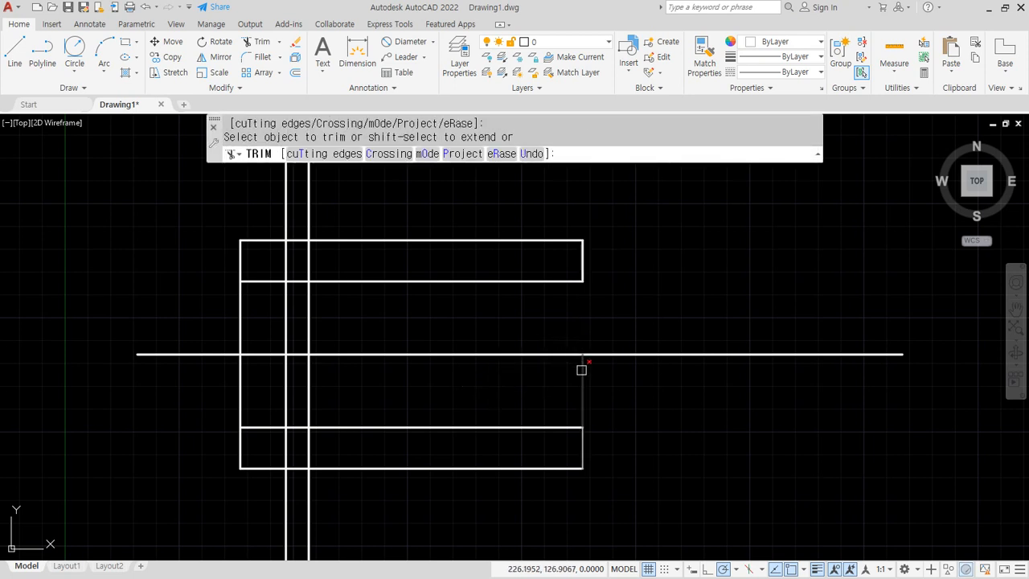
pyautogui.click(583, 371)
pyautogui.press('Return')
# Erase the two inner horizontal offset lines, leaving the short upper and lower parts of the right edge.
pyautogui.click(514, 427)
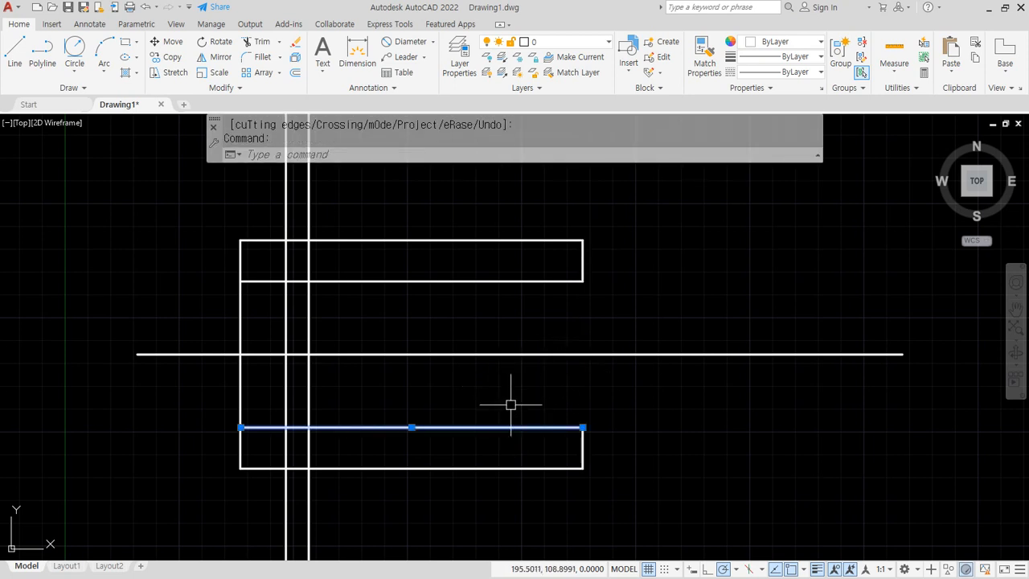
pyautogui.click(498, 281)
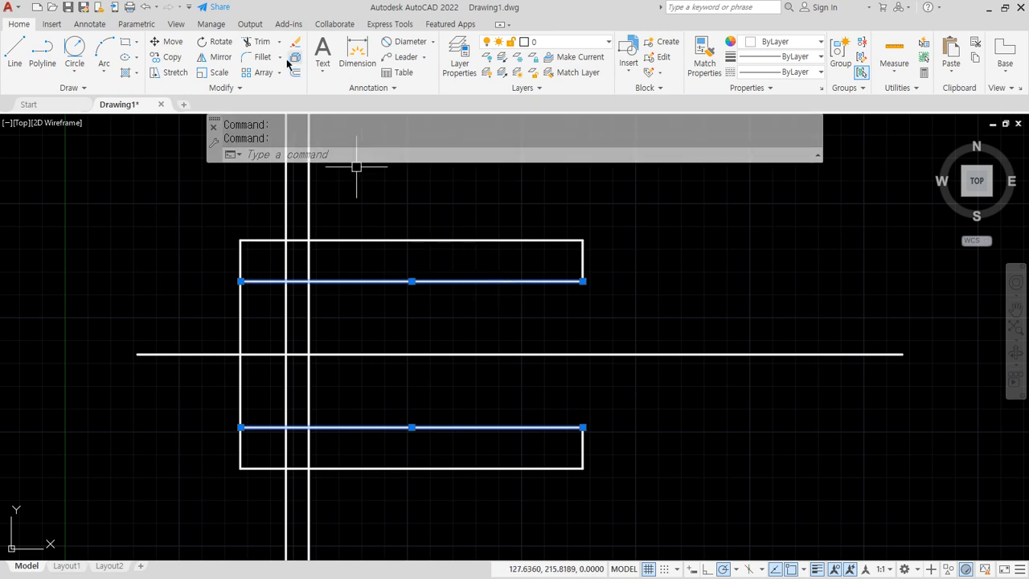
pyautogui.press('Delete')
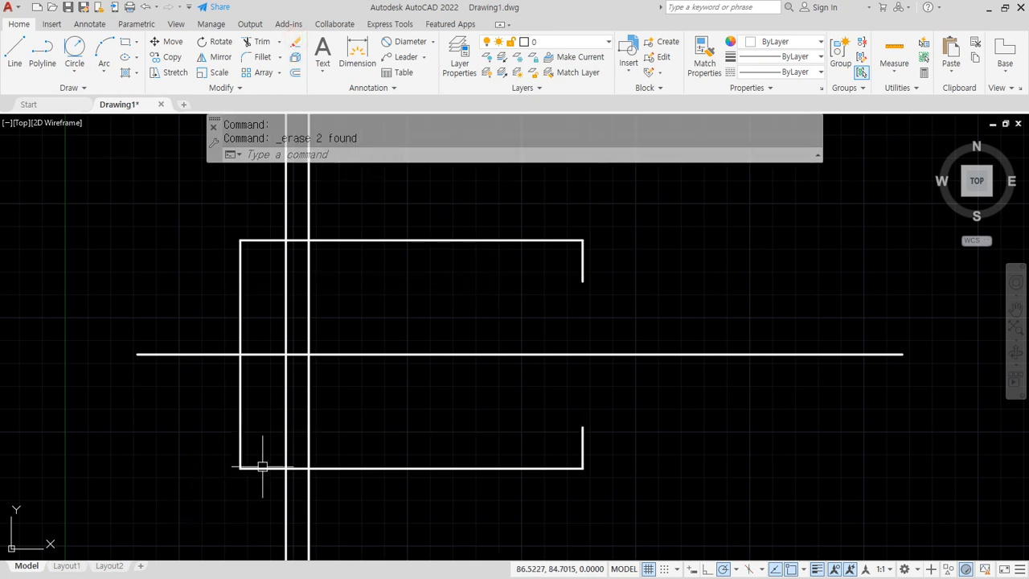
pyautogui.write('l')
pyautogui.press('Return')
pyautogui.click(582, 281)
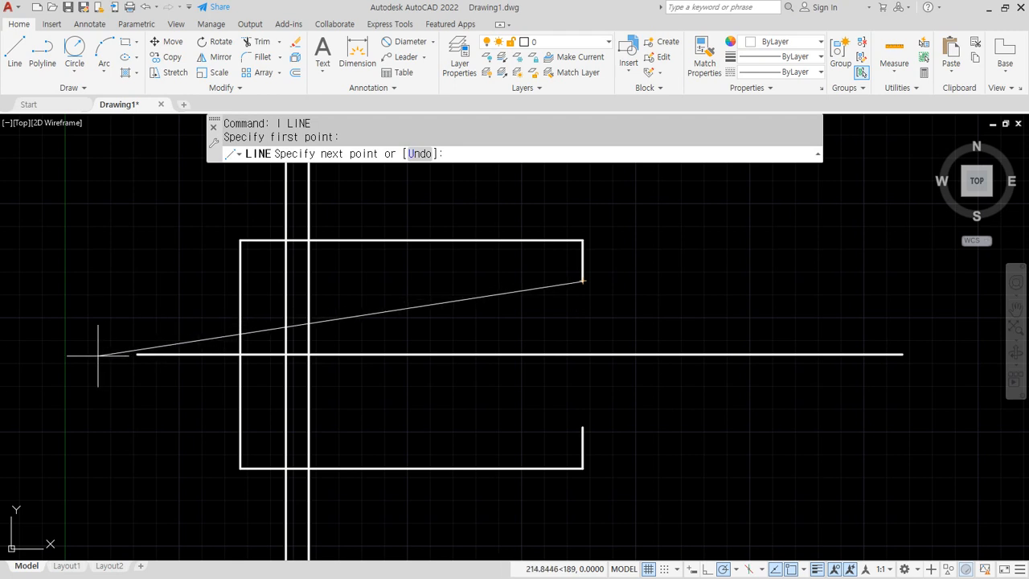
pyautogui.hotkey('alt', 'Tab')
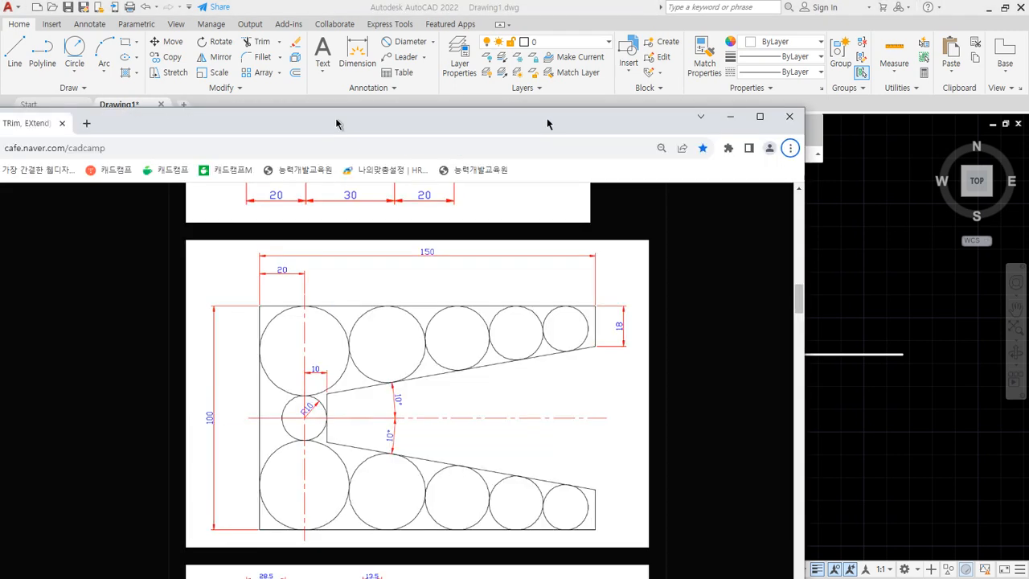
pyautogui.moveTo(821, 351)
pyautogui.mouseDown()
pyautogui.moveTo(977, 351)
pyautogui.moveTo(988, 362)
pyautogui.mouseUp()
pyautogui.click(997, 324)
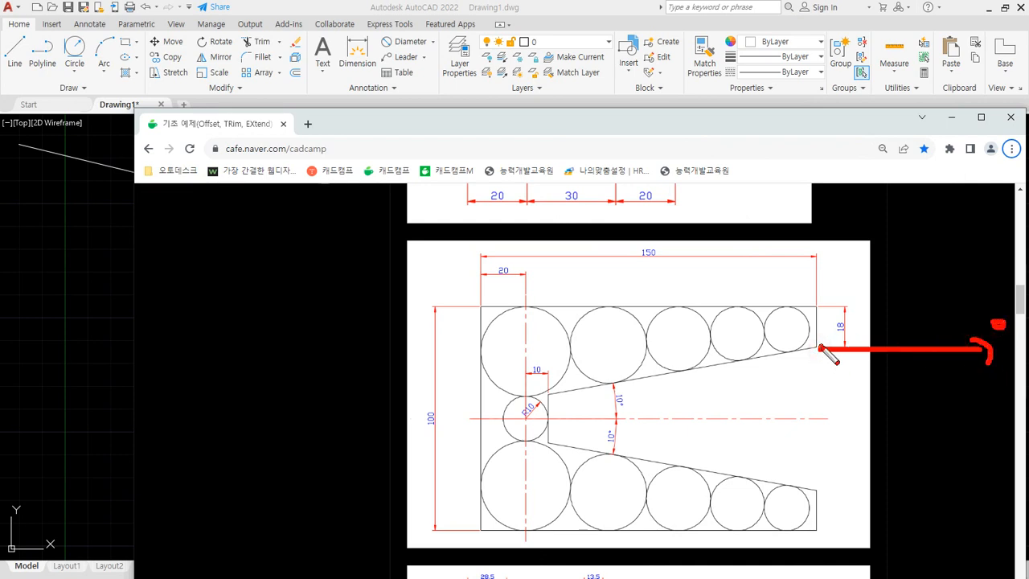
pyautogui.moveTo(821, 349)
pyautogui.mouseDown()
pyautogui.moveTo(463, 360)
pyautogui.moveTo(481, 337)
pyautogui.mouseUp()
pyautogui.moveTo(381, 318)
pyautogui.mouseDown()
pyautogui.moveTo(381, 334)
pyautogui.moveTo(426, 313)
pyautogui.mouseUp()
pyautogui.moveTo(608, 384); pyautogui.dragTo(619, 420)
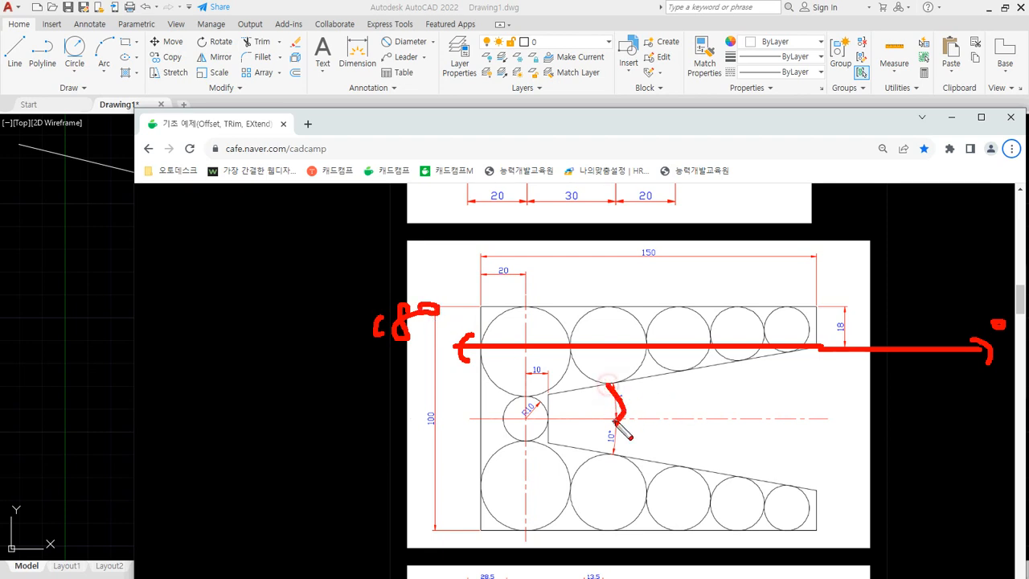
pyautogui.moveTo(676, 349); pyautogui.dragTo(674, 367)
pyautogui.moveTo(800, 349)
pyautogui.mouseDown()
pyautogui.moveTo(605, 403)
pyautogui.moveTo(576, 401)
pyautogui.moveTo(604, 407)
pyautogui.mouseUp()
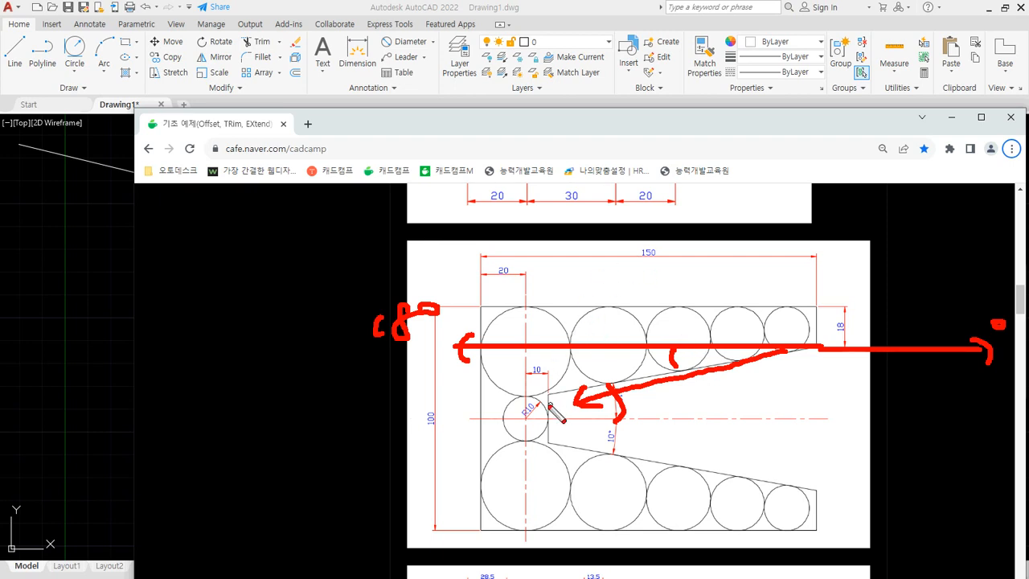
pyautogui.moveTo(549, 404)
pyautogui.mouseDown()
pyautogui.moveTo(547, 275)
pyautogui.moveTo(488, 277)
pyautogui.moveTo(815, 269)
pyautogui.moveTo(812, 278)
pyautogui.mouseUp()
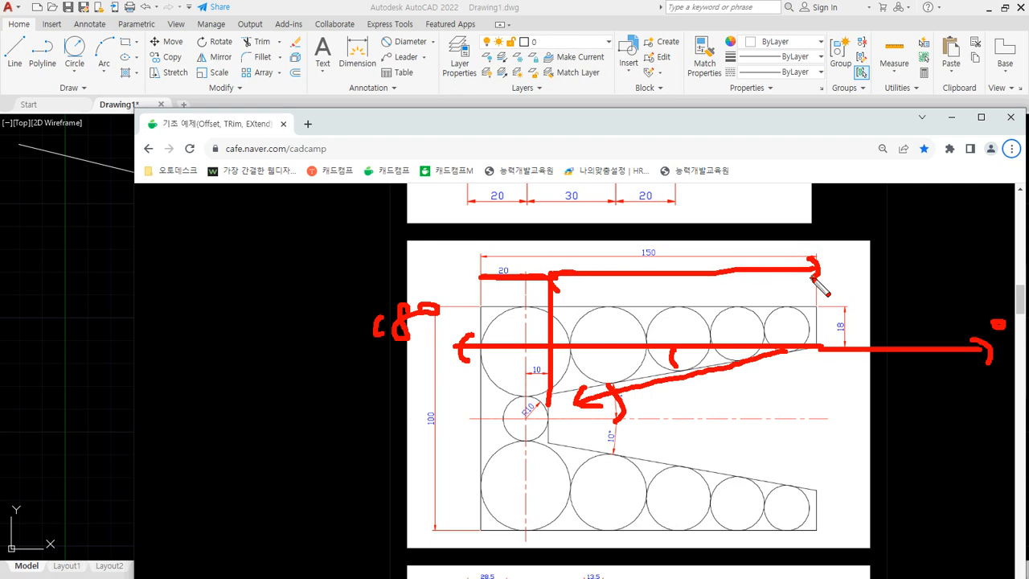
pyautogui.press('Escape')
pyautogui.click(560, 4)
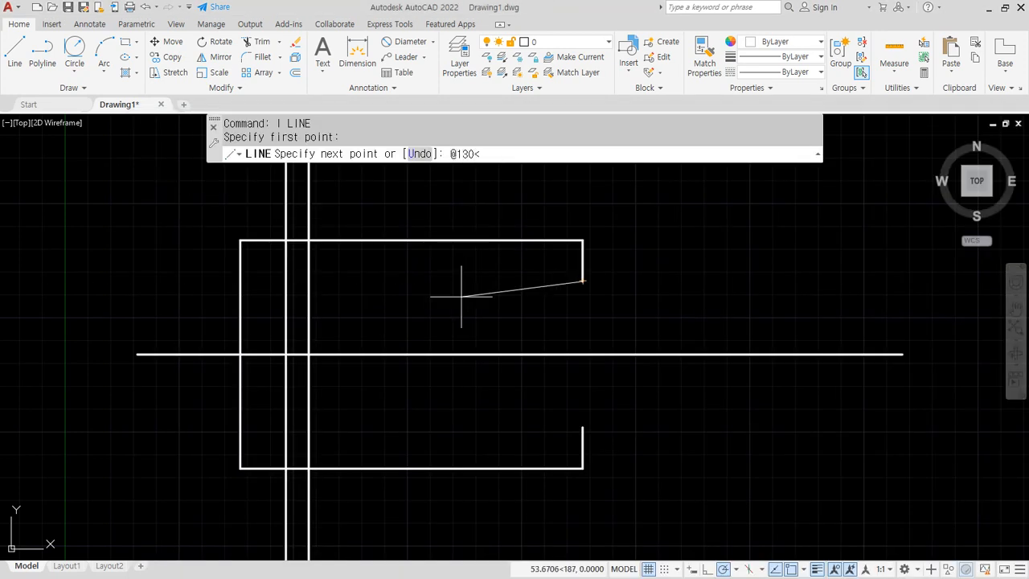
pyautogui.press('Return')
pyautogui.press('Return')
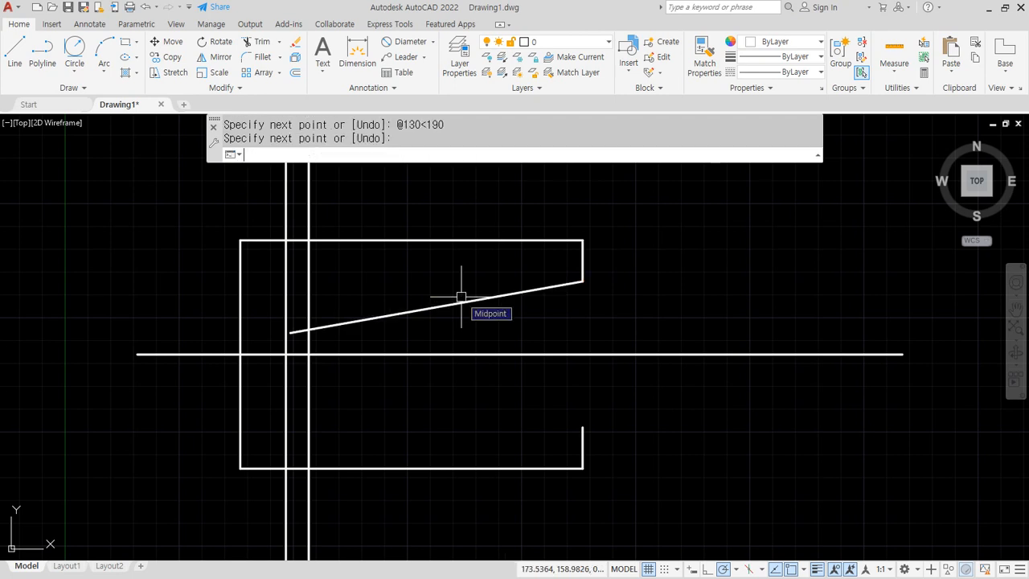
pyautogui.scroll(2, 347, 375)
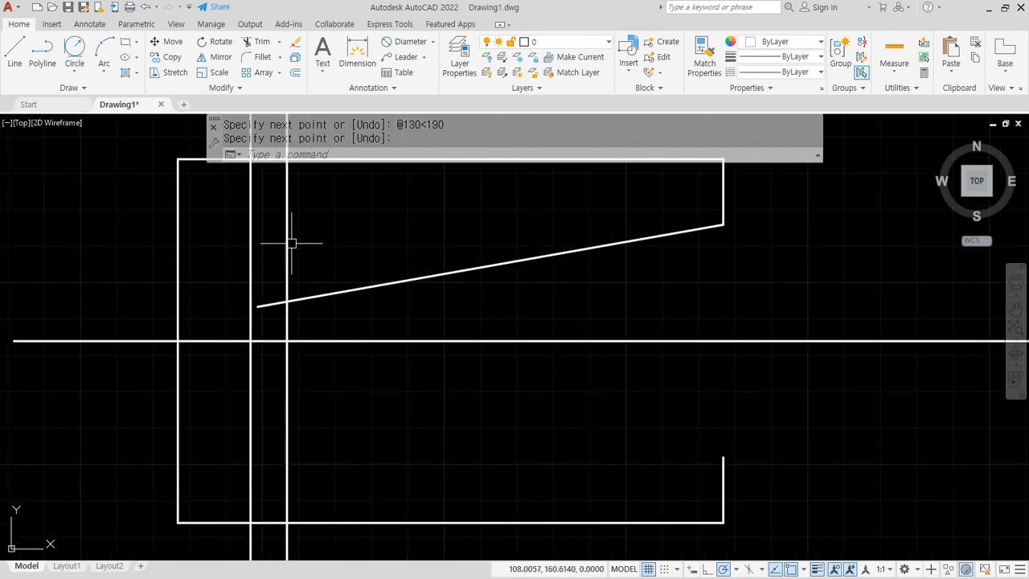
pyautogui.scroll(-2, 368, 326)
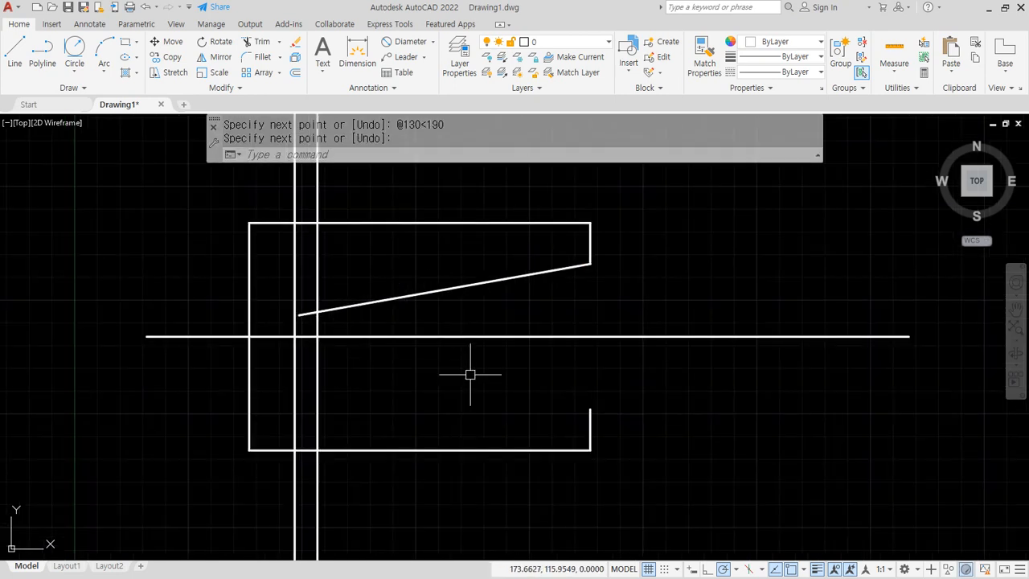
pyautogui.write('l')
pyautogui.press('Return')
pyautogui.click(595, 397)
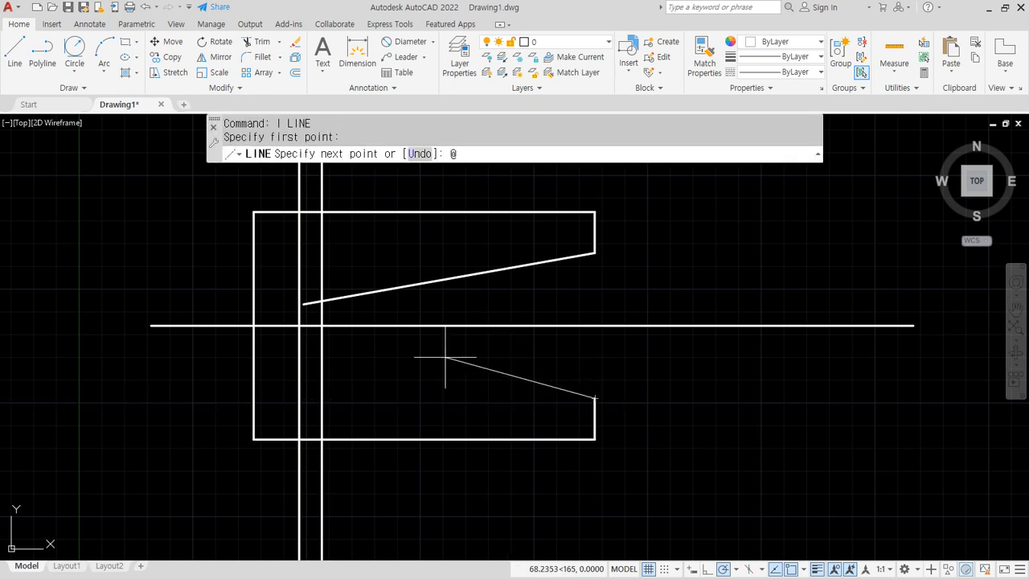
pyautogui.moveTo(593, 400)
pyautogui.mouseDown()
pyautogui.moveTo(400, 400)
pyautogui.moveTo(414, 415)
pyautogui.moveTo(505, 371)
pyautogui.moveTo(345, 328)
pyautogui.mouseUp()
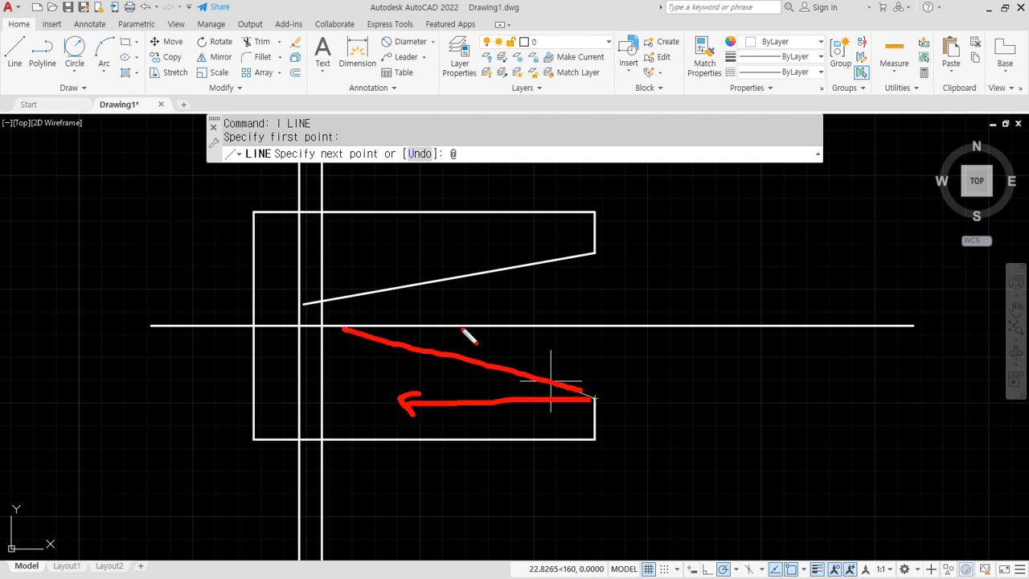
pyautogui.moveTo(460, 327); pyautogui.dragTo(459, 342)
pyautogui.moveTo(504, 367); pyautogui.dragTo(498, 392)
pyautogui.press('Escape')
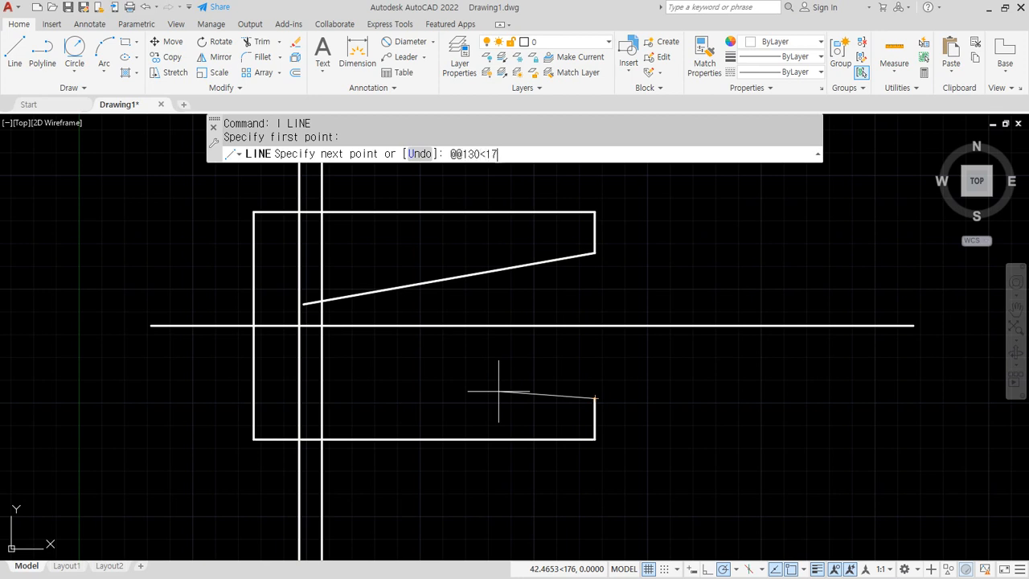
pyautogui.press('Return')
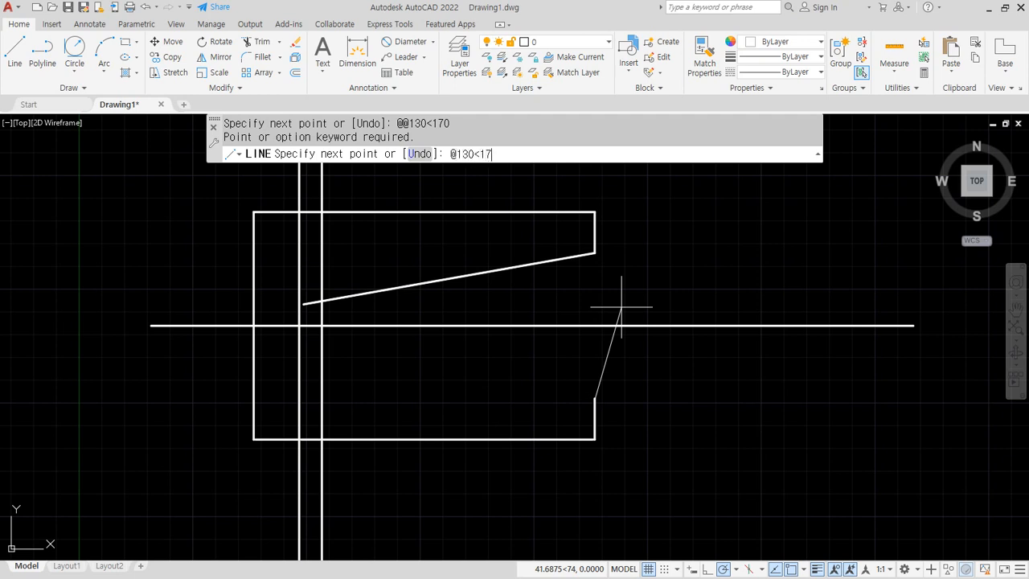
pyautogui.press('Return')
pyautogui.press('Return')
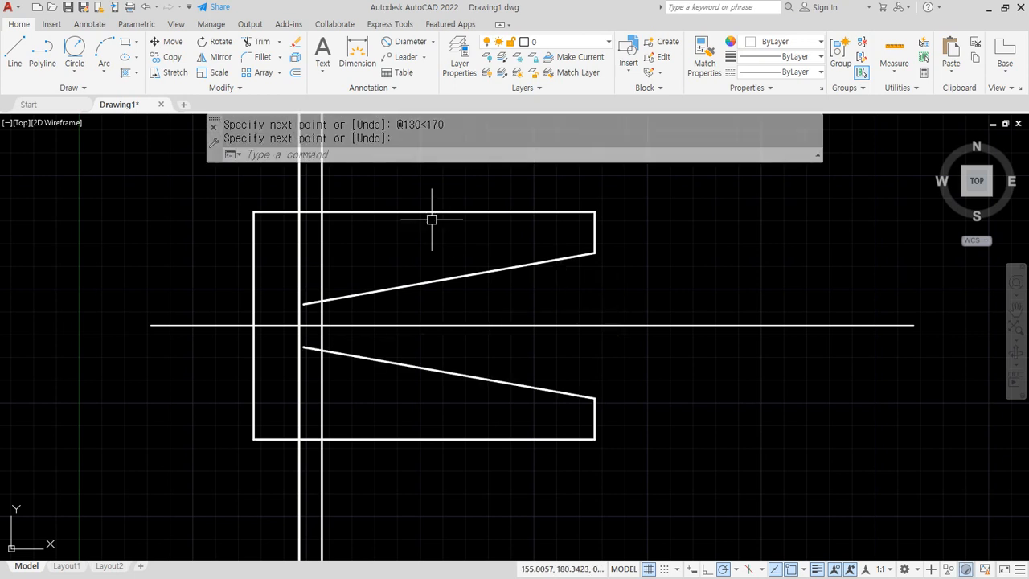
# Trim the offset vertical line outside the two sloped lines, and the sloped line ends extending past it.
pyautogui.write('tr')
pyautogui.press('Return')
pyautogui.click(323, 191)
pyautogui.click(320, 249)
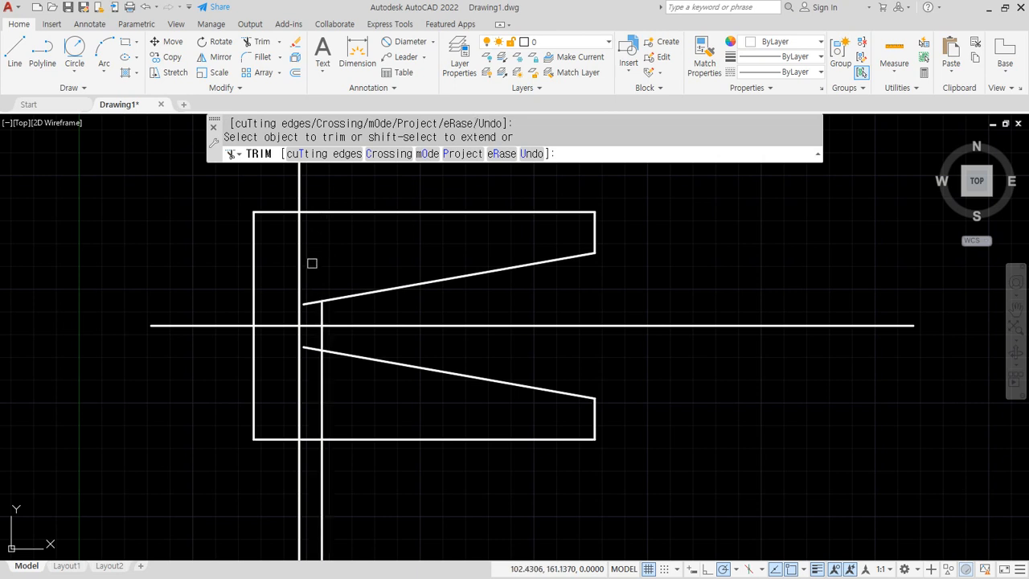
pyautogui.click(309, 302)
pyautogui.click(308, 346)
pyautogui.click(326, 459)
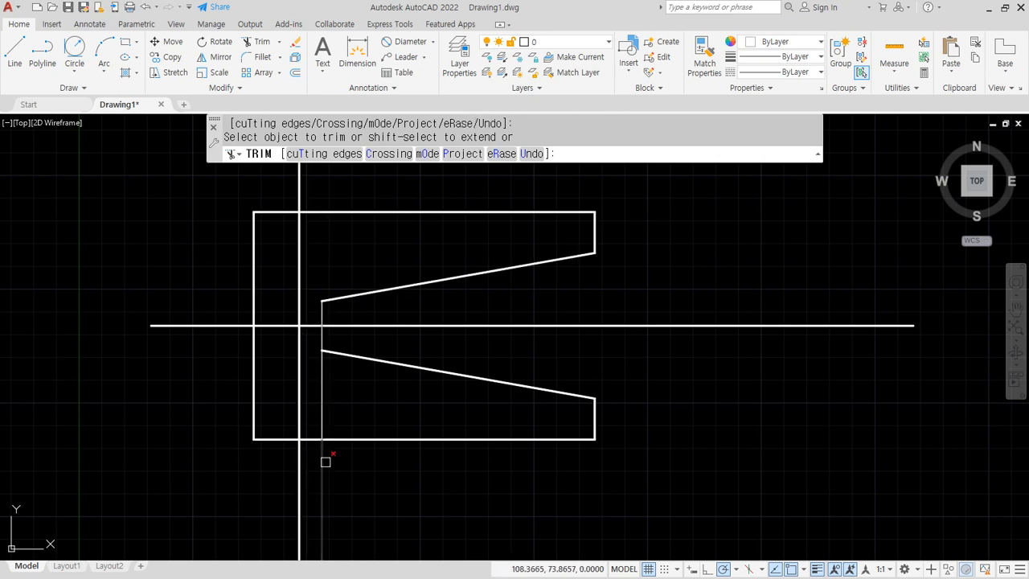
pyautogui.click(327, 418)
pyautogui.press('Return')
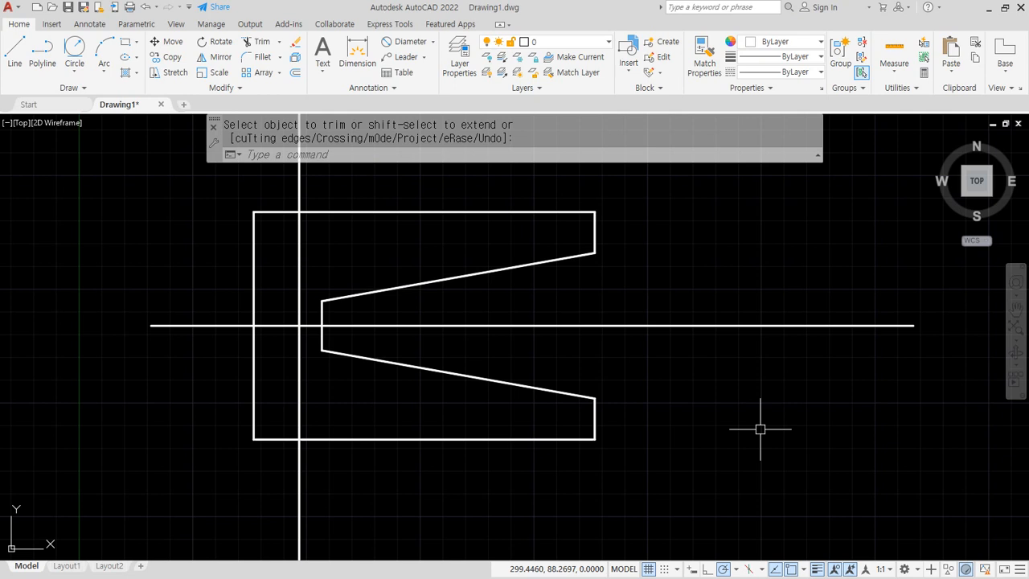
# Undo the last trim and erase the two sloped lines.
pyautogui.hotkey('ctrl', 'z')
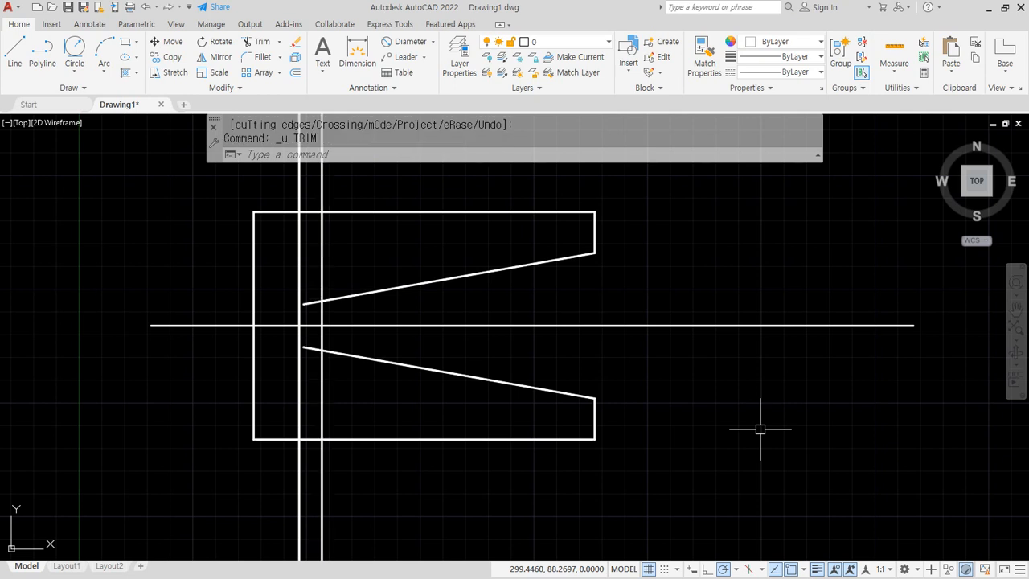
pyautogui.click(480, 377)
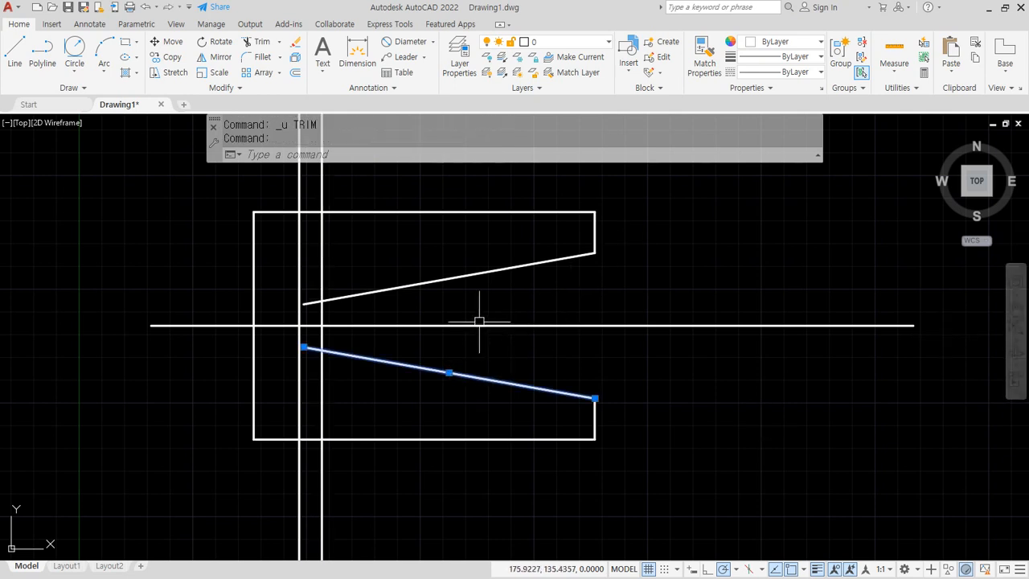
pyautogui.click(477, 276)
pyautogui.write('e')
pyautogui.press('Return')
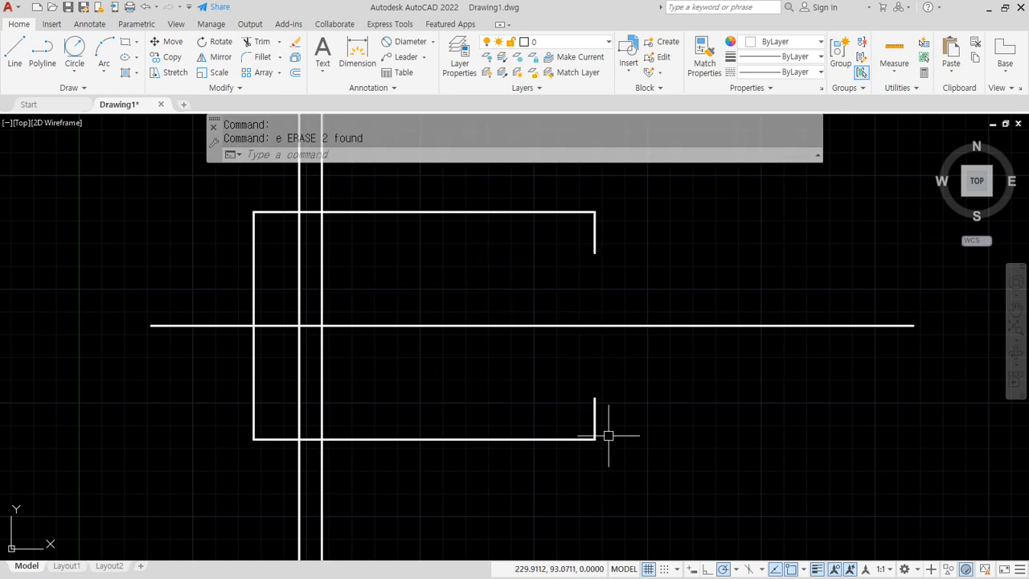
# Set the polar tracking angle increment to 10, 20, 30, 40 degrees.
pyautogui.click(736, 570)
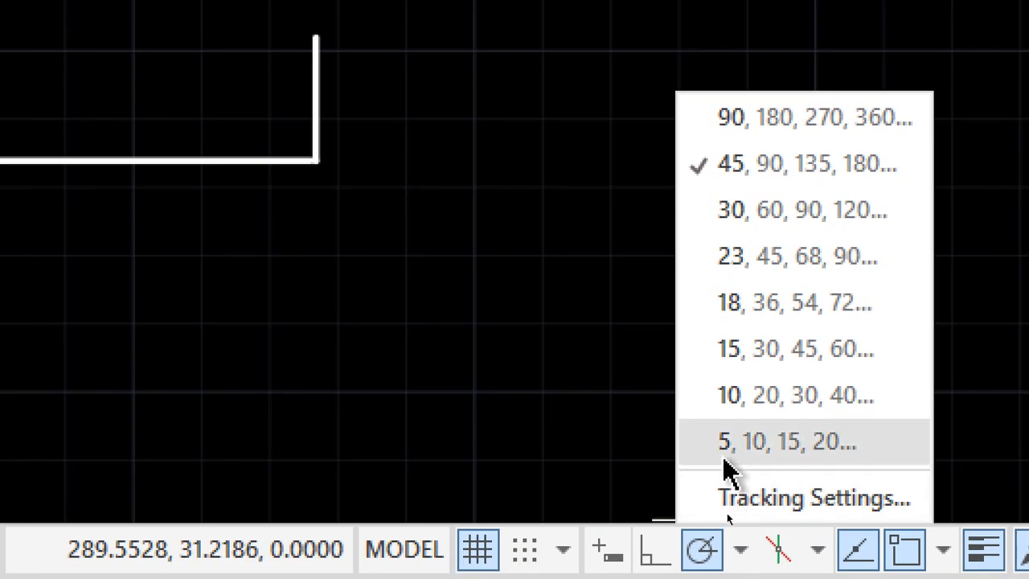
pyautogui.click(740, 394)
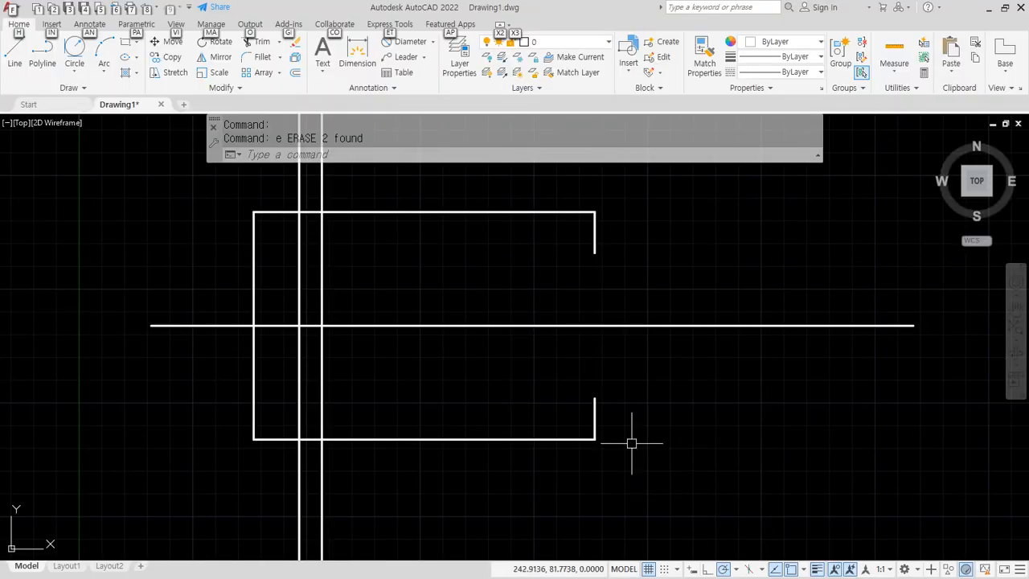
pyautogui.press('Escape')
pyautogui.press('Escape')
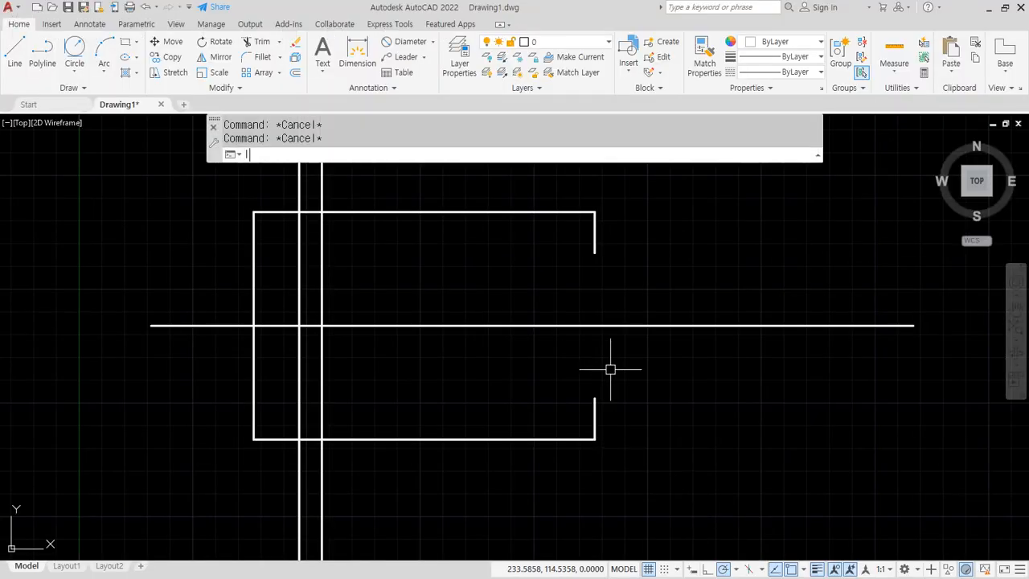
# Draw a line from the upper-right edge's lower end along the 190° polar direction to the offset vertical line.
pyautogui.write('l')
pyautogui.press('Return')
pyautogui.click(595, 252)
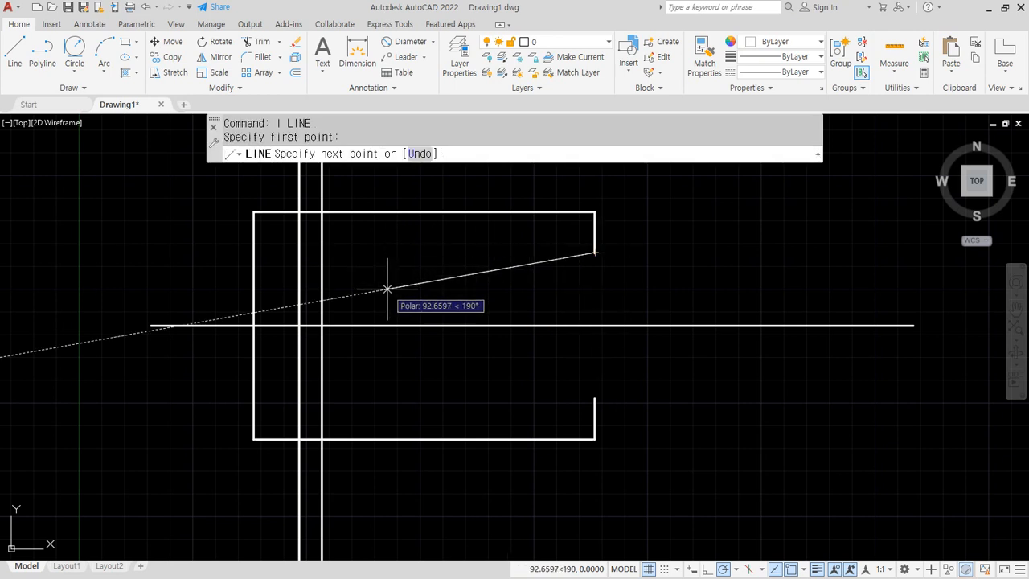
pyautogui.click(322, 300)
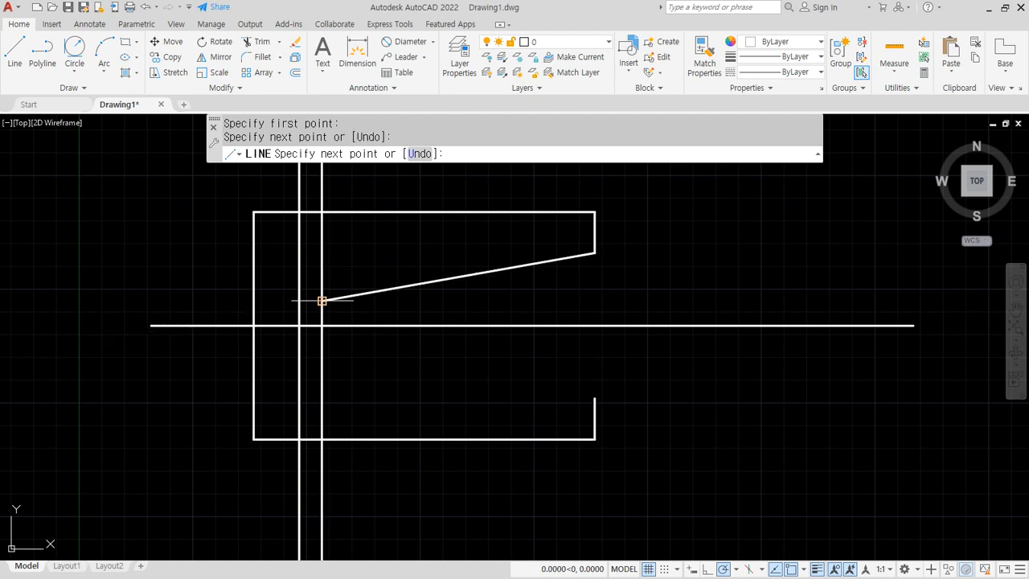
pyautogui.press('Return')
# Draw a line from the lower-right edge's upper end along the 170° polar direction to the offset vertical line.
pyautogui.press('Return')
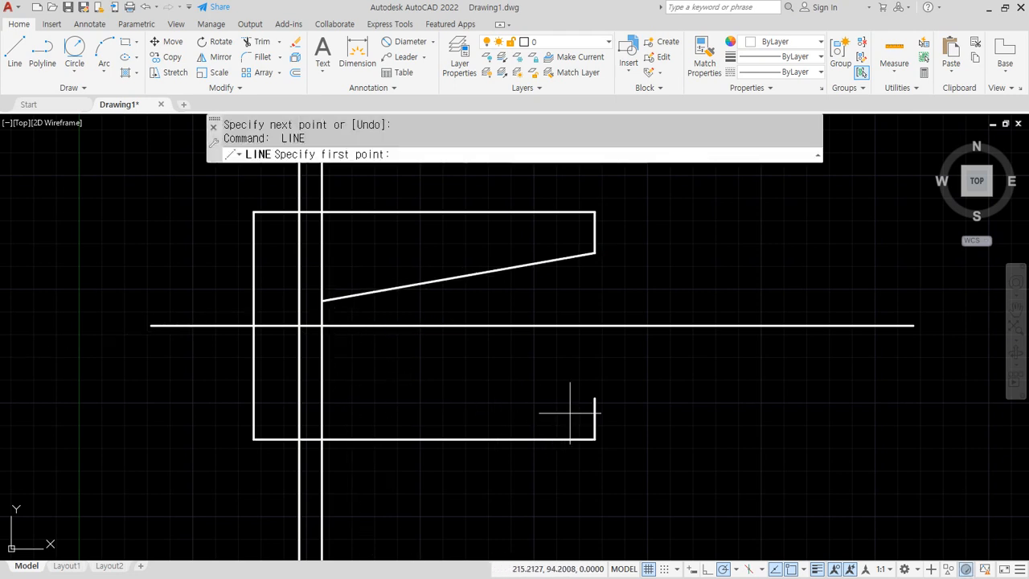
pyautogui.click(595, 398)
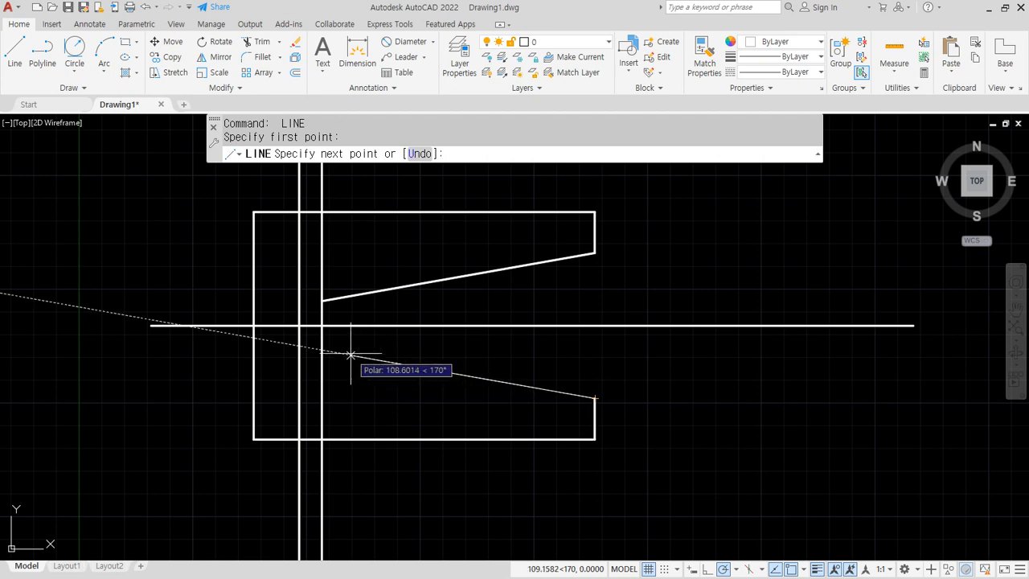
pyautogui.click(322, 351)
pyautogui.press('Return')
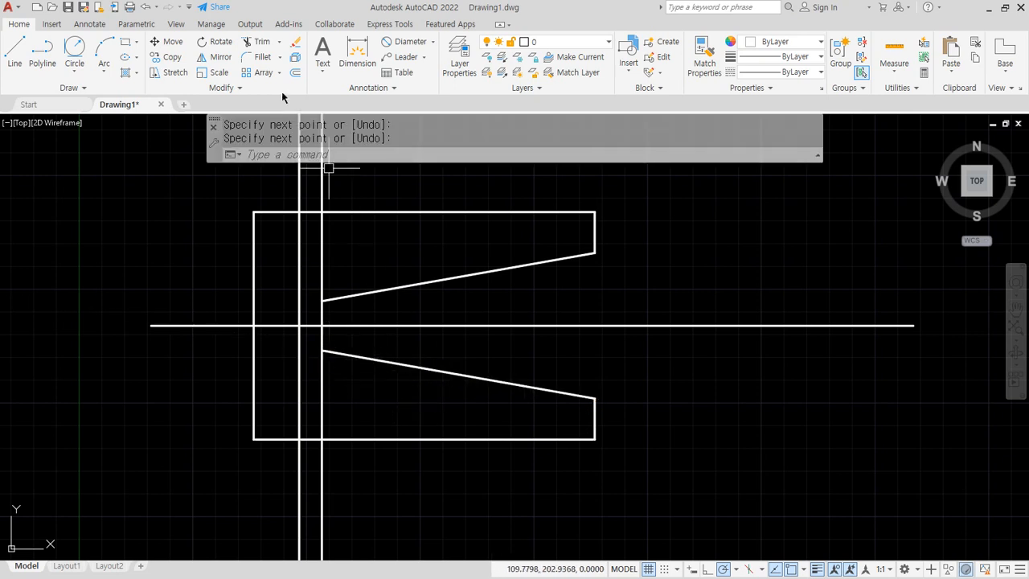
# Trim the offset vertical line down to the short segment that joins the inner ends of the two sloped lines.
pyautogui.click(257, 44)
pyautogui.click(323, 481)
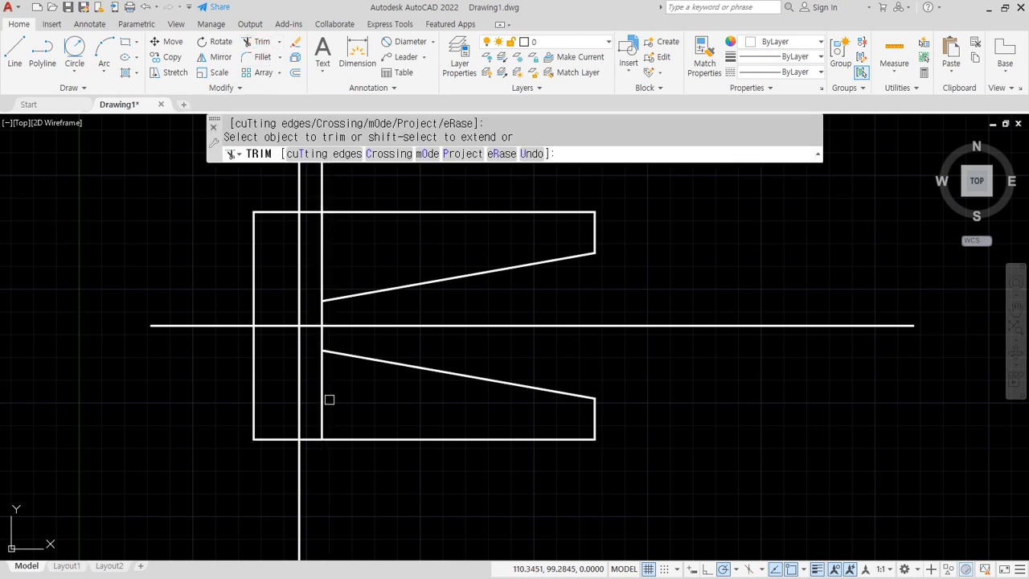
pyautogui.click(324, 392)
pyautogui.moveTo(326, 186); pyautogui.dragTo(315, 187)
pyautogui.press('Return')
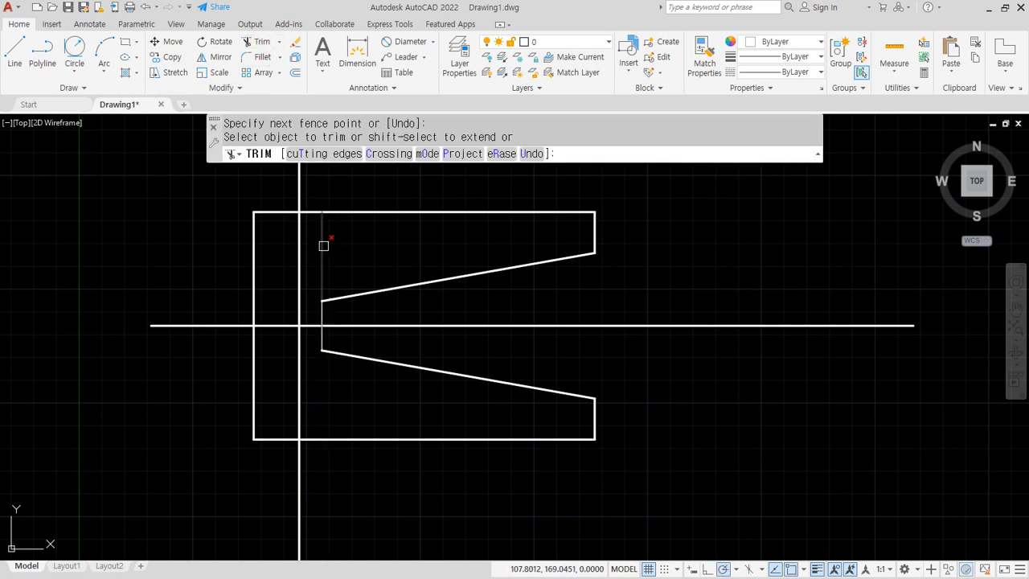
pyautogui.press('Return')
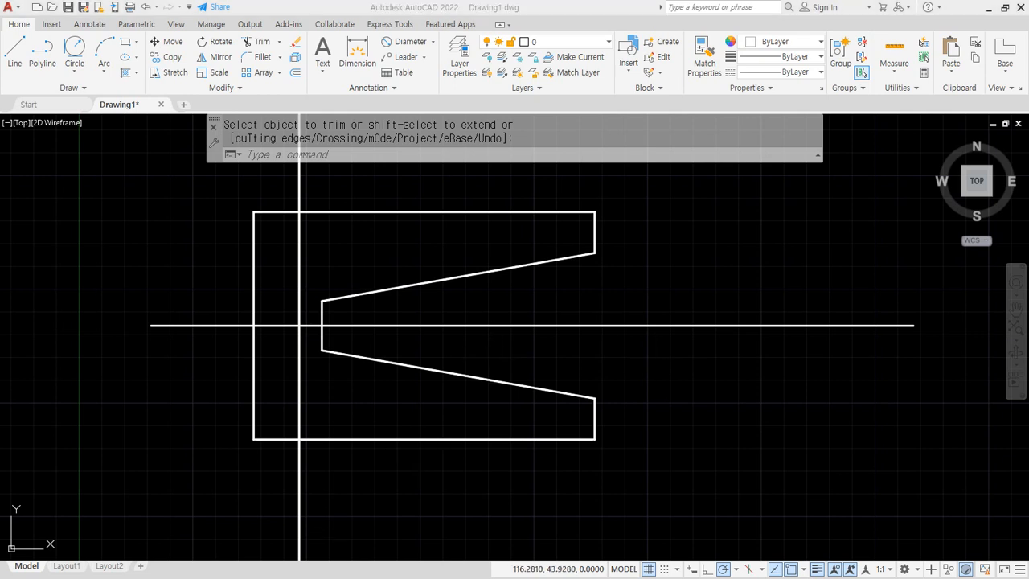
# Draw a circle of radius 10 centred where the horizontal centre line crosses the long vertical line.
pyautogui.hotkey('alt', 'Tab')
pyautogui.hotkey('alt', 'Tab')
pyautogui.click(75, 78)
pyautogui.click(101, 94)
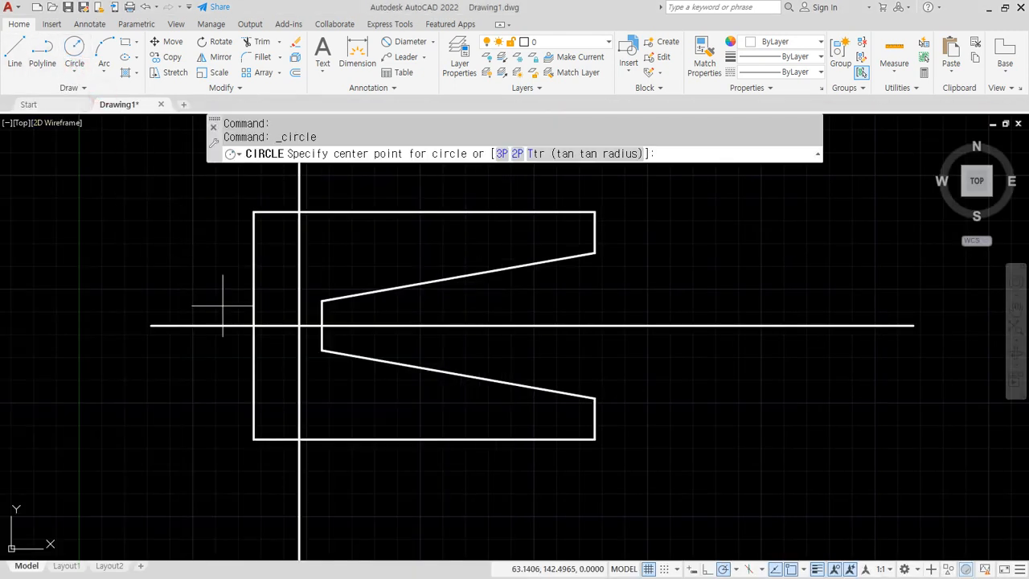
pyautogui.click(299, 324)
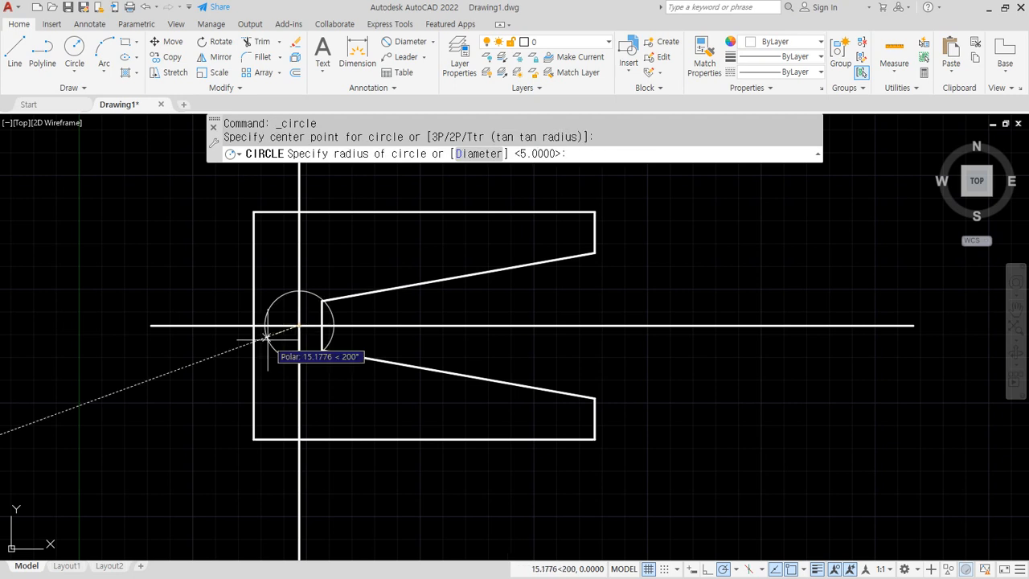
pyautogui.press('Return')
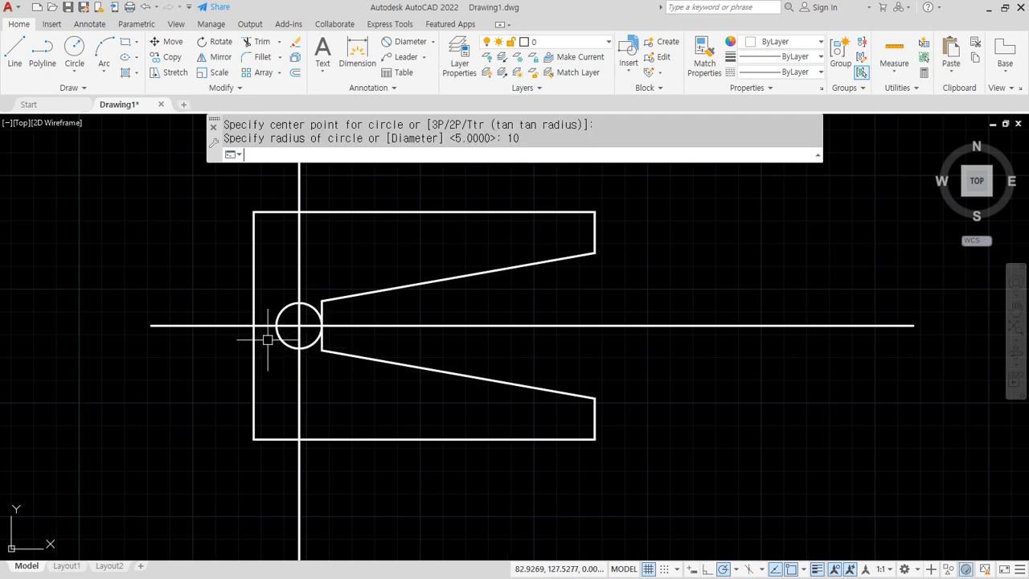
# Draw a three-tangent circle touching the radius 10 circle, the outline's left edge and its top edge.
pyautogui.click(82, 71)
pyautogui.click(105, 229)
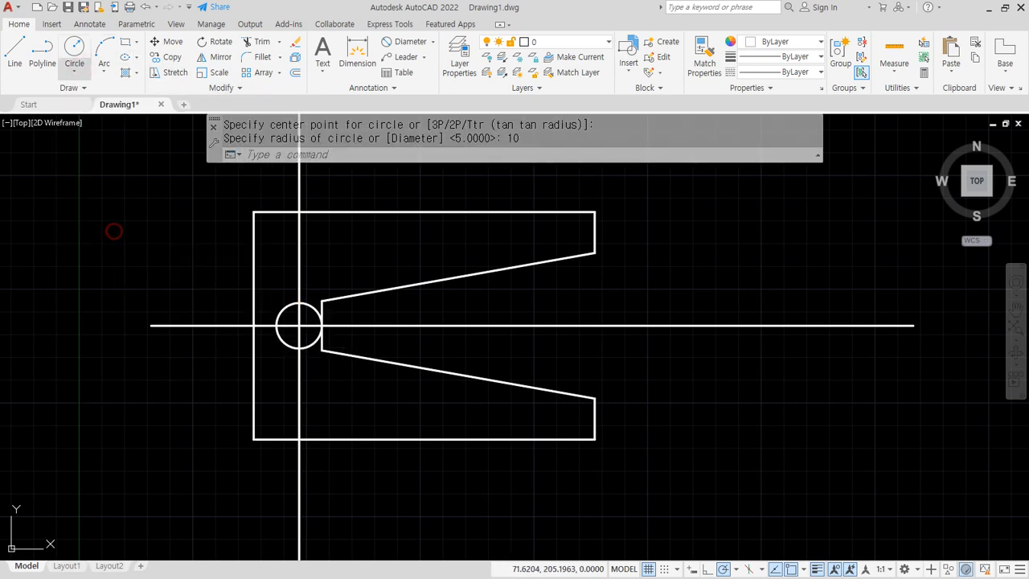
pyautogui.click(288, 299)
pyautogui.click(255, 254)
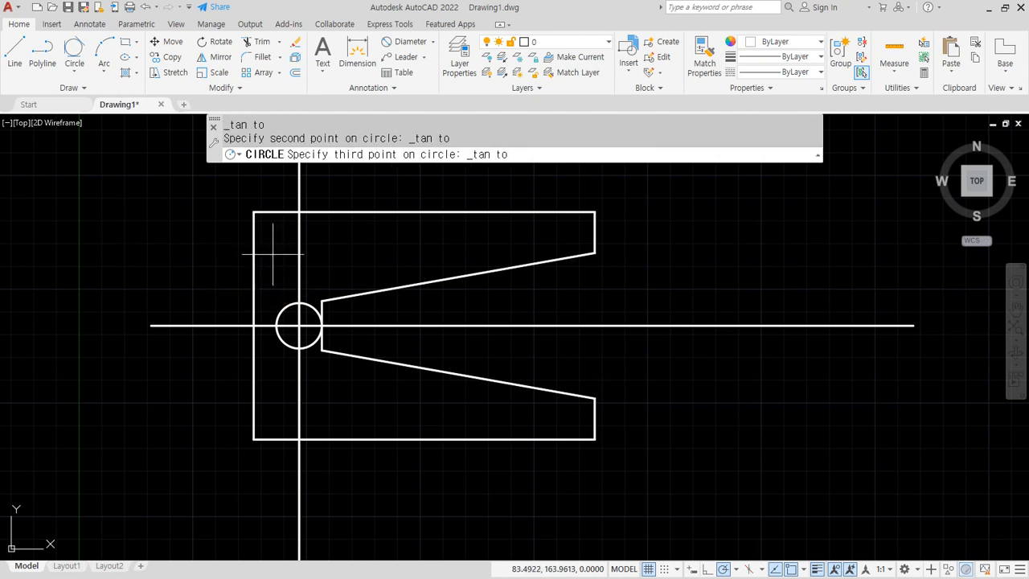
pyautogui.click(323, 210)
pyautogui.click(74, 50)
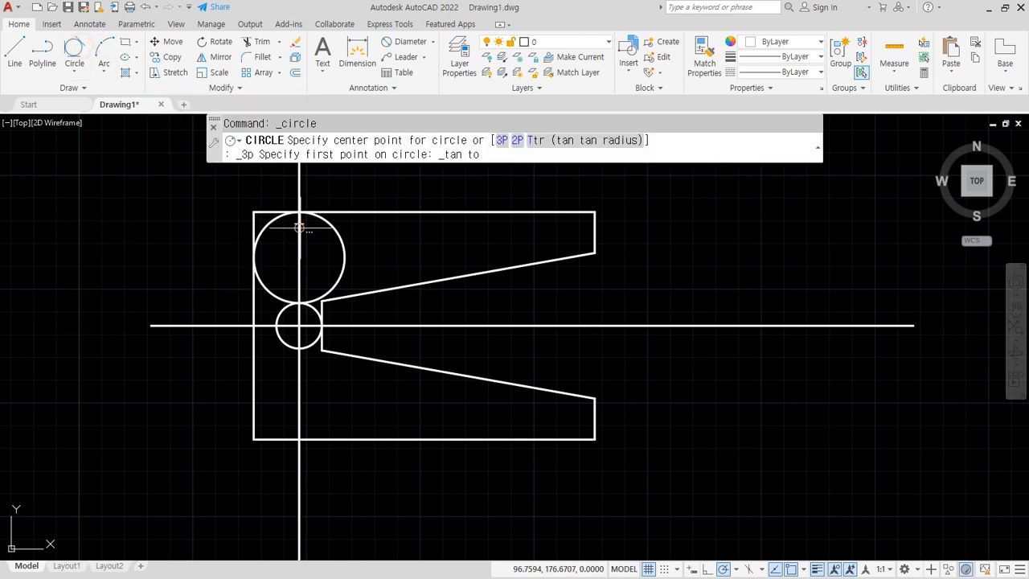
pyautogui.click(376, 290)
pyautogui.click(376, 290)
pyautogui.click(372, 214)
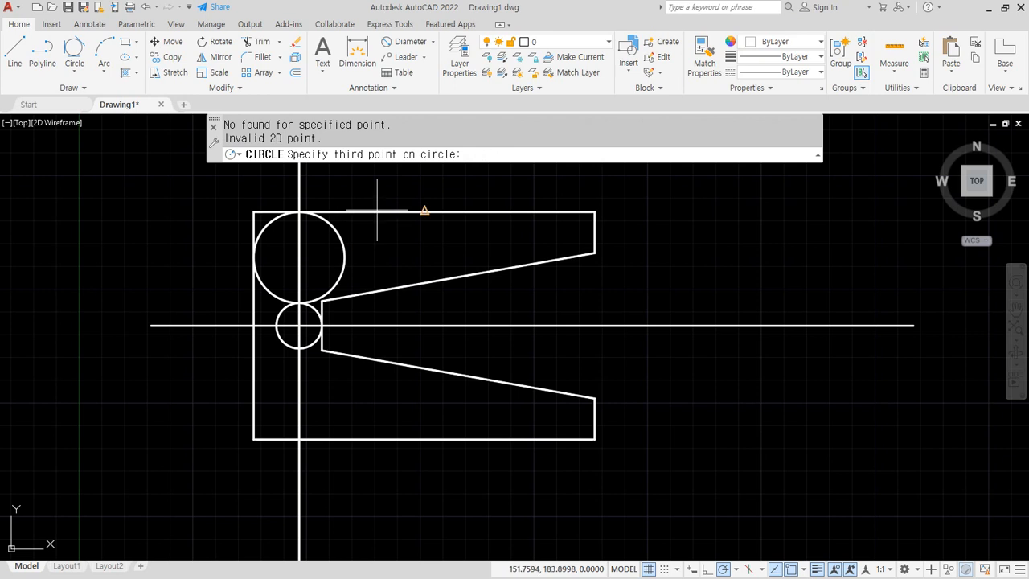
# Draw a second three-tangent circle touching the upper sloped line, the large upper-left circle and the top edge.
pyautogui.click(74, 50)
pyautogui.click(404, 285)
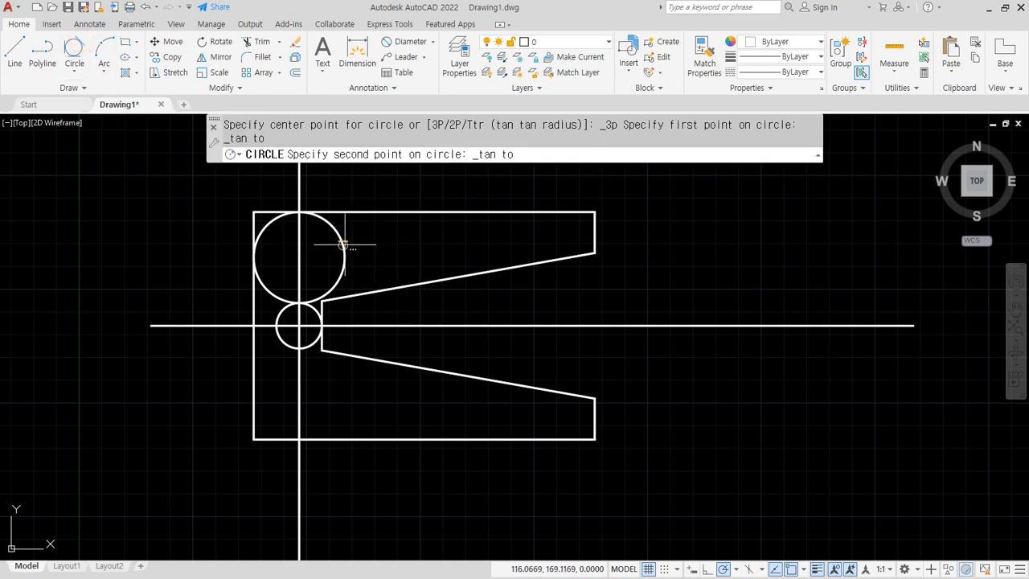
pyautogui.click(344, 239)
pyautogui.click(377, 215)
# Draw a third circle in the upper row, tangent to the second circle, the top edge and the upper sloped line.
pyautogui.click(73, 50)
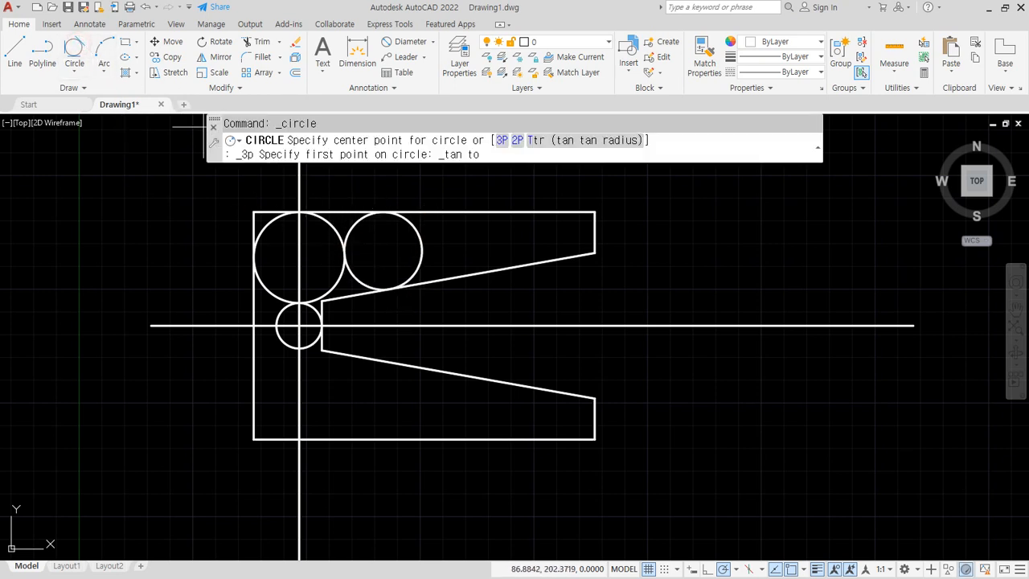
pyautogui.click(421, 248)
pyautogui.click(450, 212)
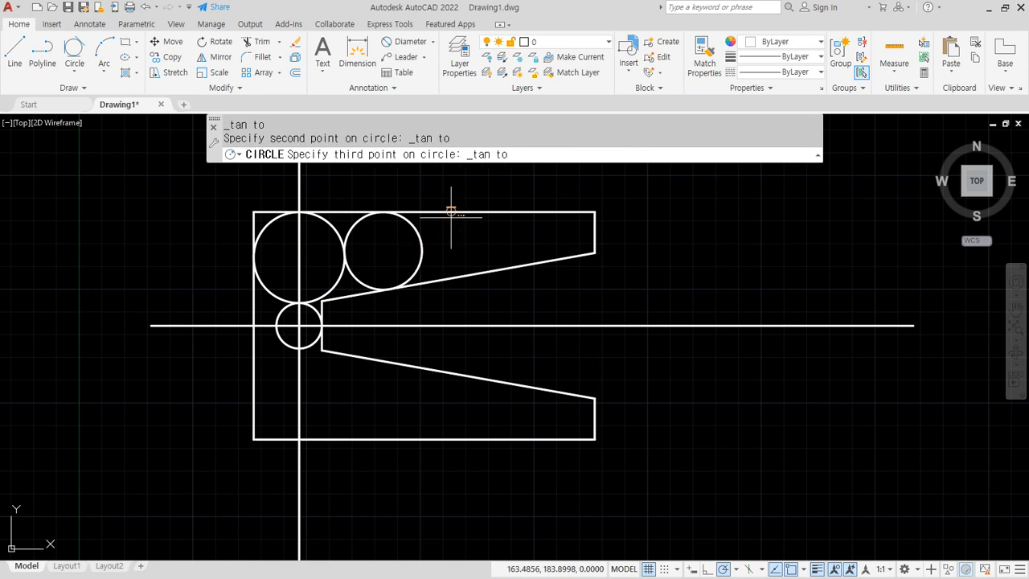
pyautogui.click(462, 276)
# Draw a fourth circle in the upper row, tangent to the upper sloped line, the third circle and the top edge.
pyautogui.click(74, 50)
pyautogui.click(532, 263)
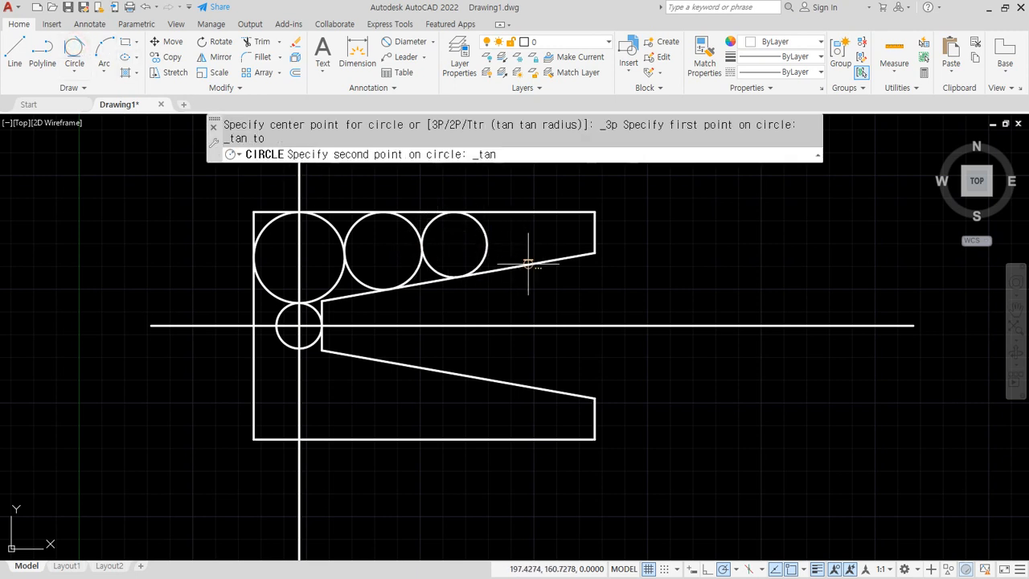
pyautogui.click(486, 240)
pyautogui.click(510, 212)
# Draw the fifth circle in the upper row, tangent to the upper sloped line, the top edge and the fourth circle.
pyautogui.click(74, 50)
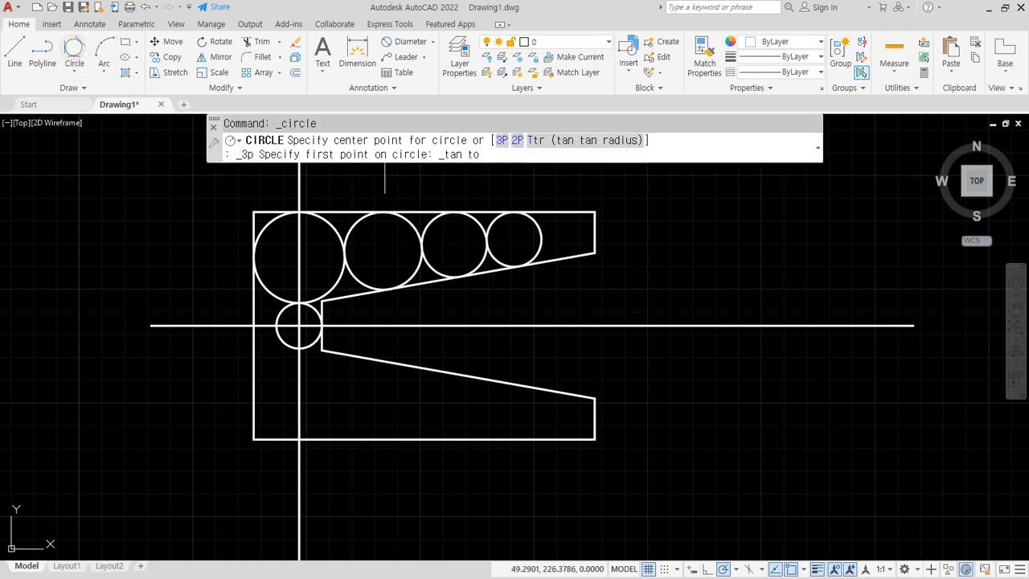
pyautogui.click(565, 258)
pyautogui.click(563, 212)
pyautogui.click(541, 240)
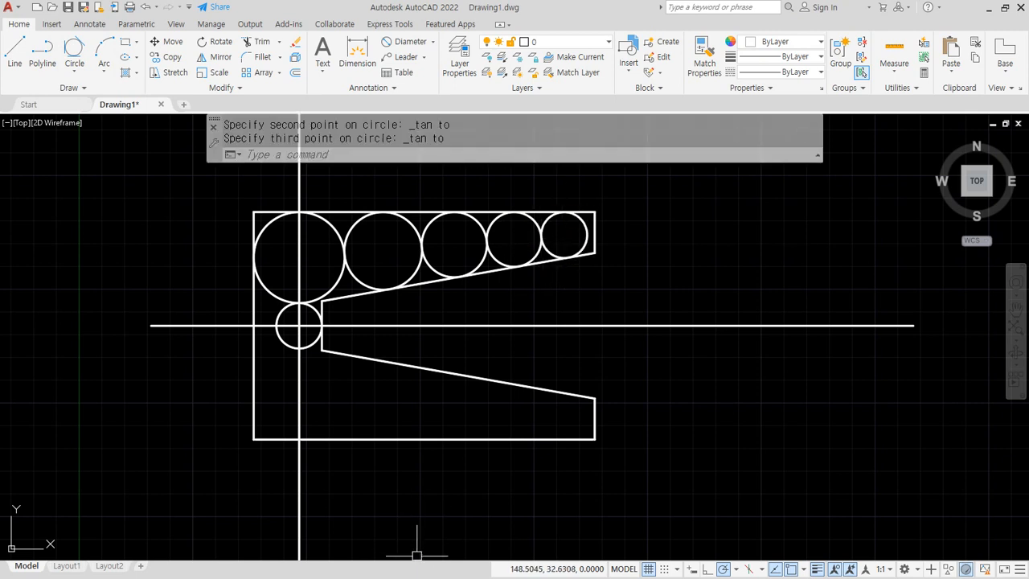
# Switch to the browser, open the next exercise image in a new tab and bring that tab into view.
pyautogui.hotkey('alt', 'Tab')
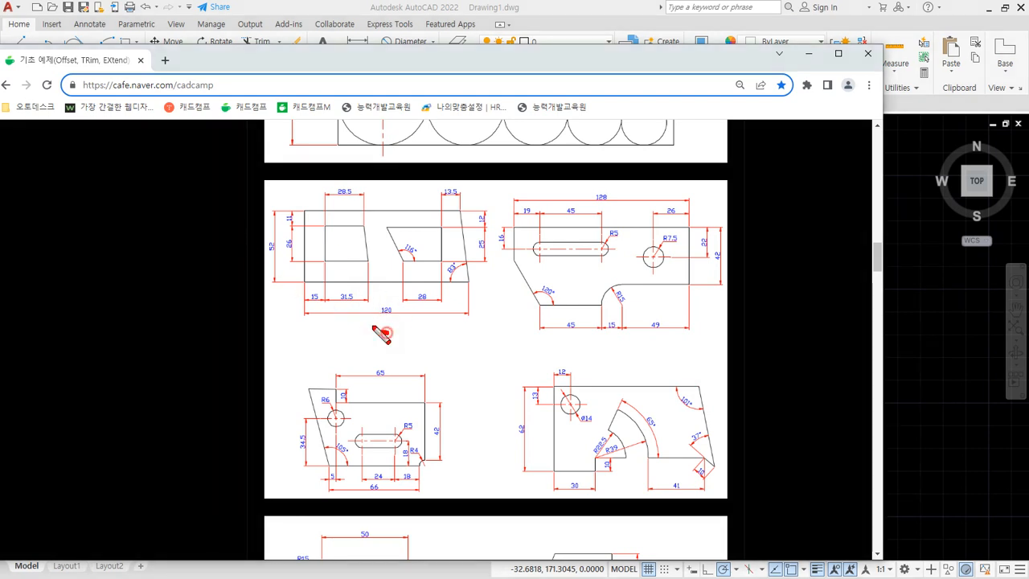
pyautogui.moveTo(384, 291)
pyautogui.mouseDown()
pyautogui.moveTo(395, 333)
pyautogui.moveTo(389, 291)
pyautogui.mouseUp()
pyautogui.moveTo(291, 256); pyautogui.dragTo(278, 281)
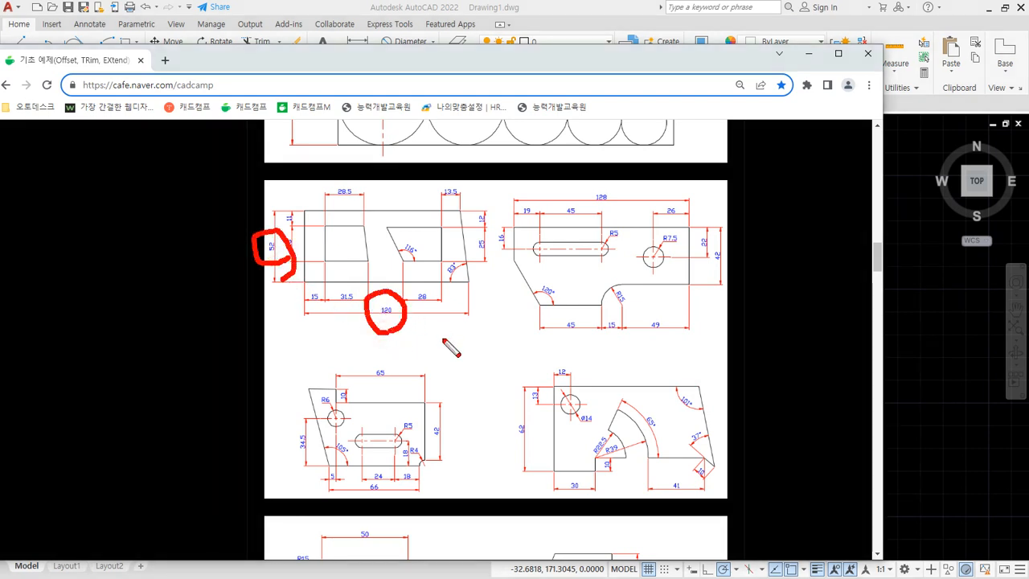
pyautogui.moveTo(438, 359)
pyautogui.mouseDown()
pyautogui.moveTo(338, 168)
pyautogui.moveTo(423, 384)
pyautogui.mouseUp()
pyautogui.press('Escape')
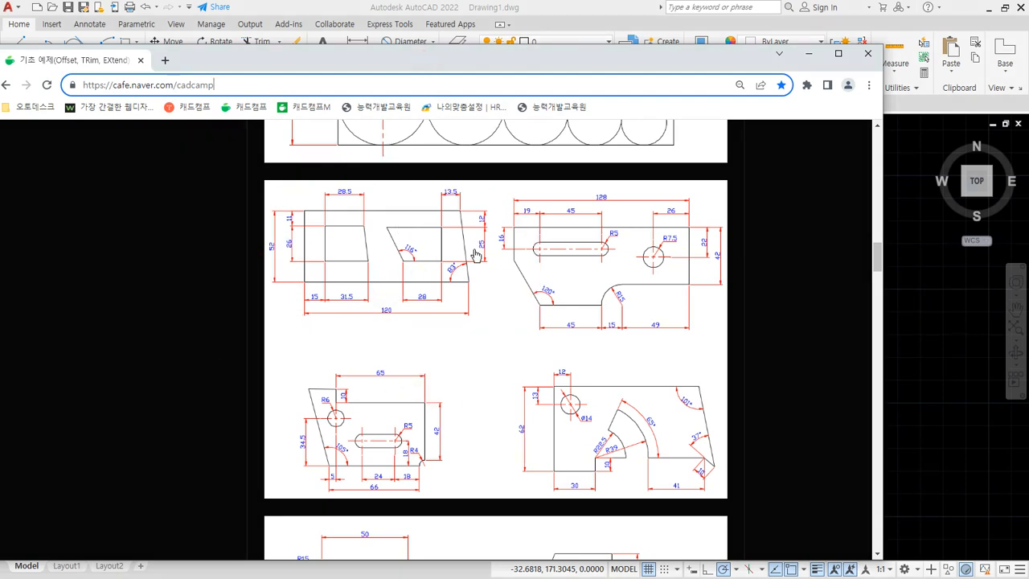
pyautogui.rightClick(403, 222)
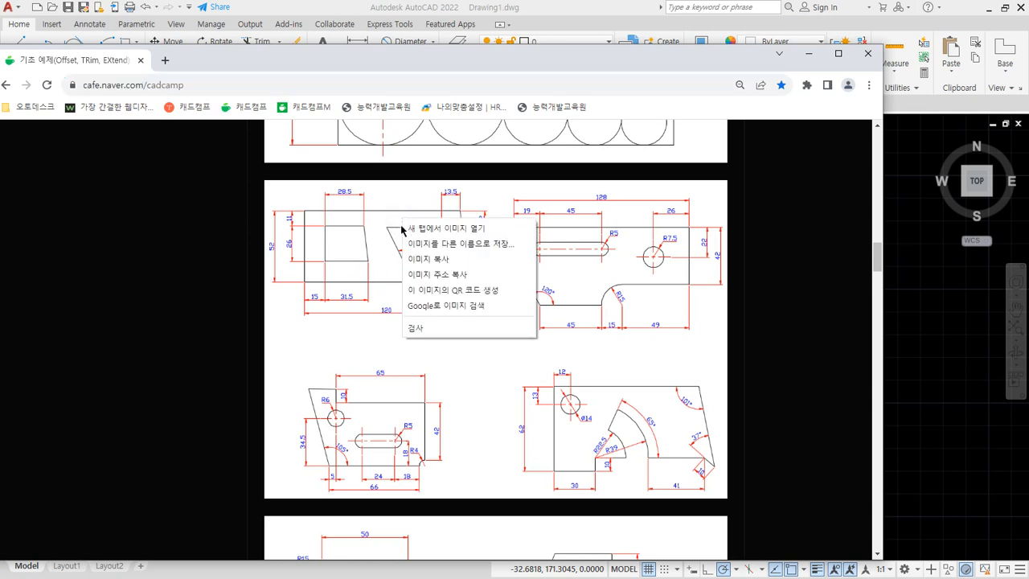
pyautogui.click(415, 228)
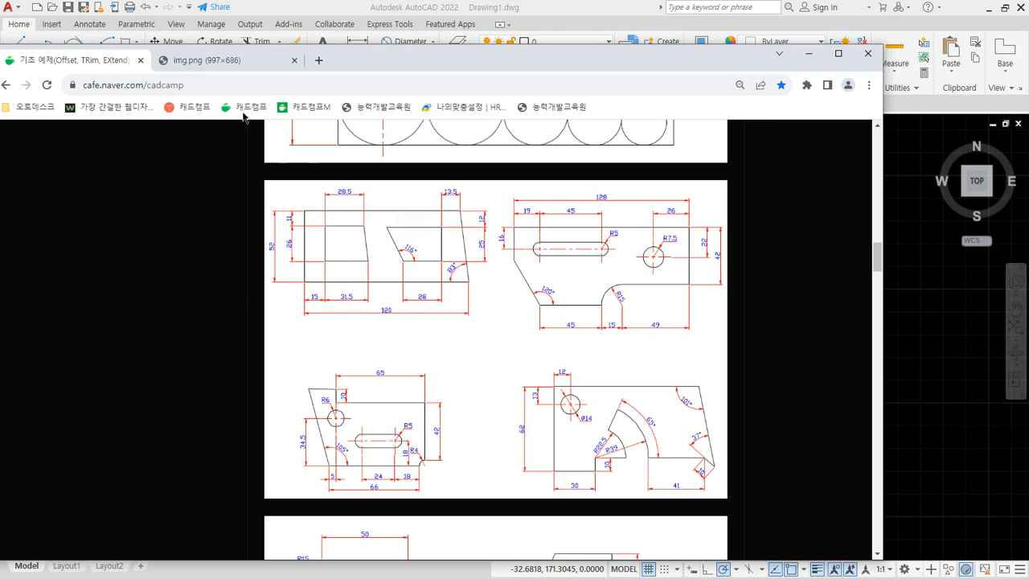
pyautogui.click(215, 61)
pyautogui.click(213, 190)
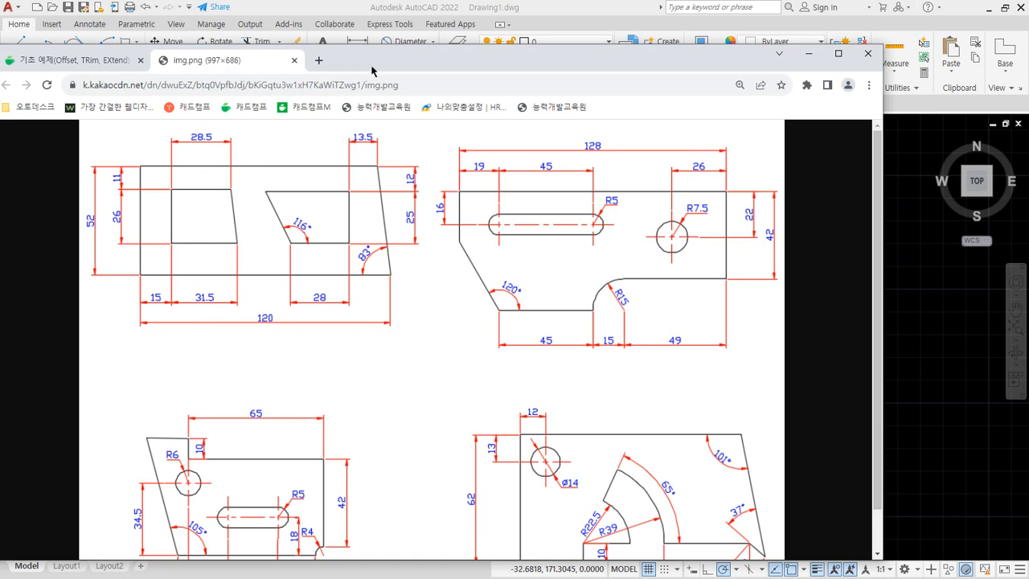
pyautogui.moveTo(412, 67); pyautogui.dragTo(511, 80)
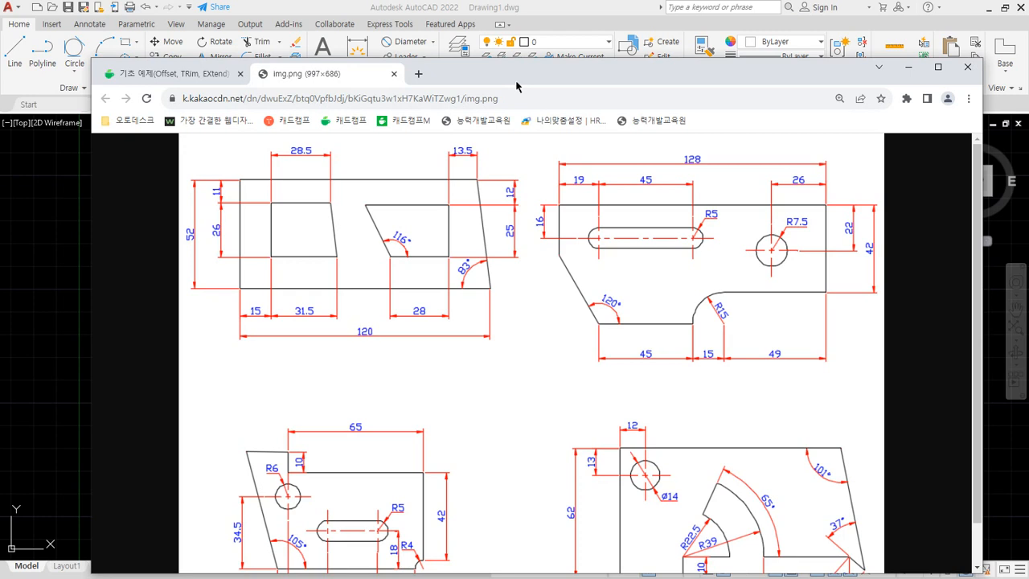
# Enlarge the exercise image to 175% around its first figure to make the dimensions readable.
pyautogui.keyDown('ctrl'); pyautogui.scroll(6, 325, 227); pyautogui.keyUp('ctrl')
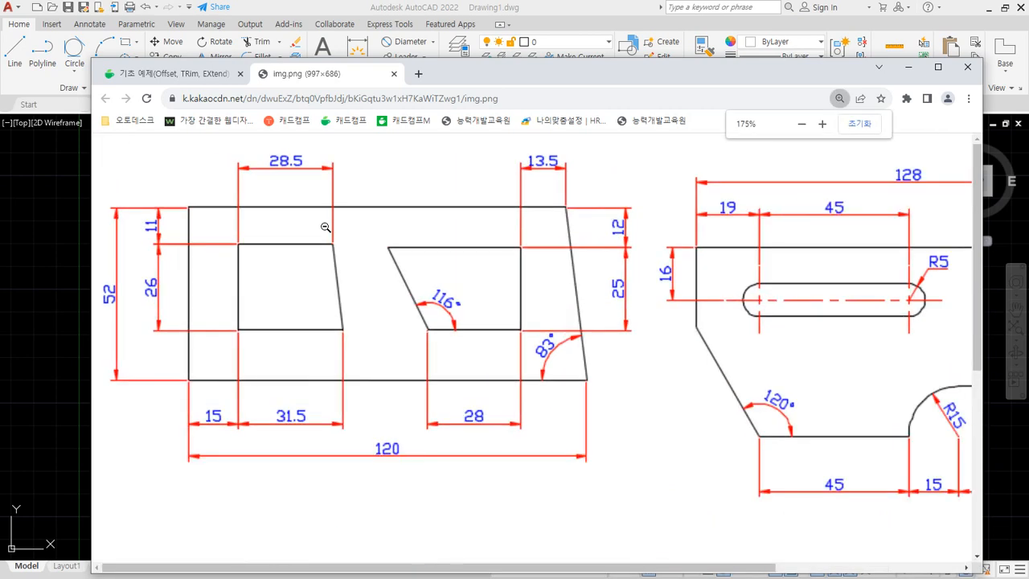
pyautogui.keyDown('ctrl'); pyautogui.scroll(-6, 325, 228); pyautogui.keyUp('ctrl')
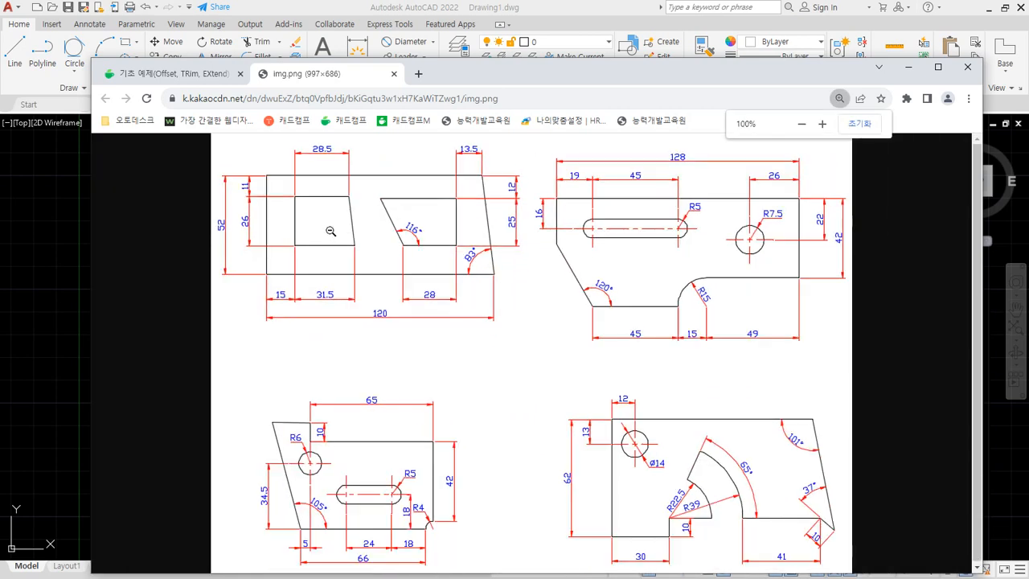
pyautogui.keyDown('ctrl'); pyautogui.scroll(4, 341, 250); pyautogui.keyUp('ctrl')
pyautogui.keyDown('ctrl'); pyautogui.scroll(1, 342, 250); pyautogui.keyUp('ctrl')
pyautogui.keyDown('ctrl'); pyautogui.scroll(-6, 341, 250); pyautogui.keyUp('ctrl')
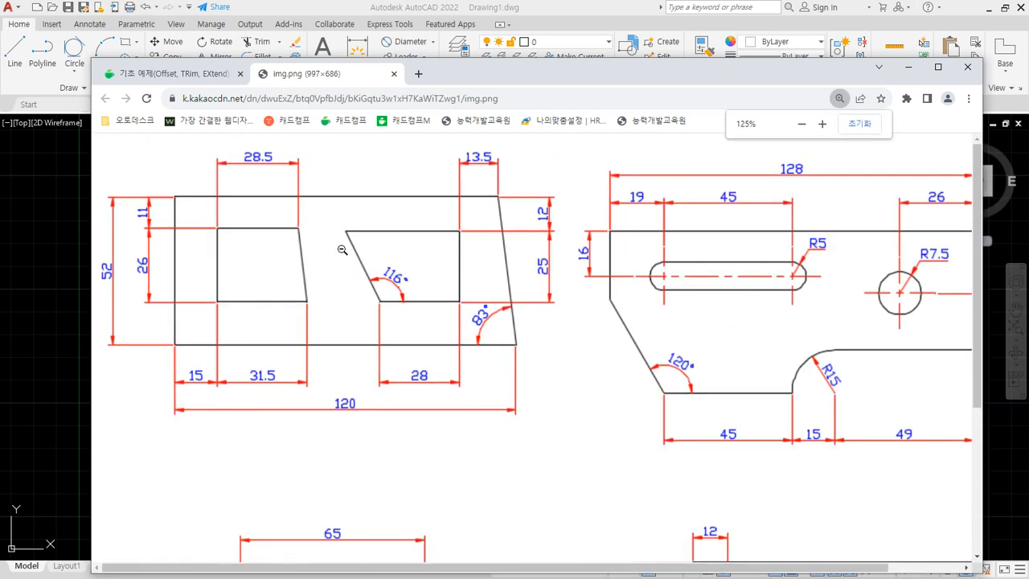
pyautogui.keyDown('ctrl'); pyautogui.scroll(7, 341, 250); pyautogui.keyUp('ctrl')
pyautogui.keyDown('ctrl'); pyautogui.scroll(-1, 341, 250); pyautogui.keyUp('ctrl')
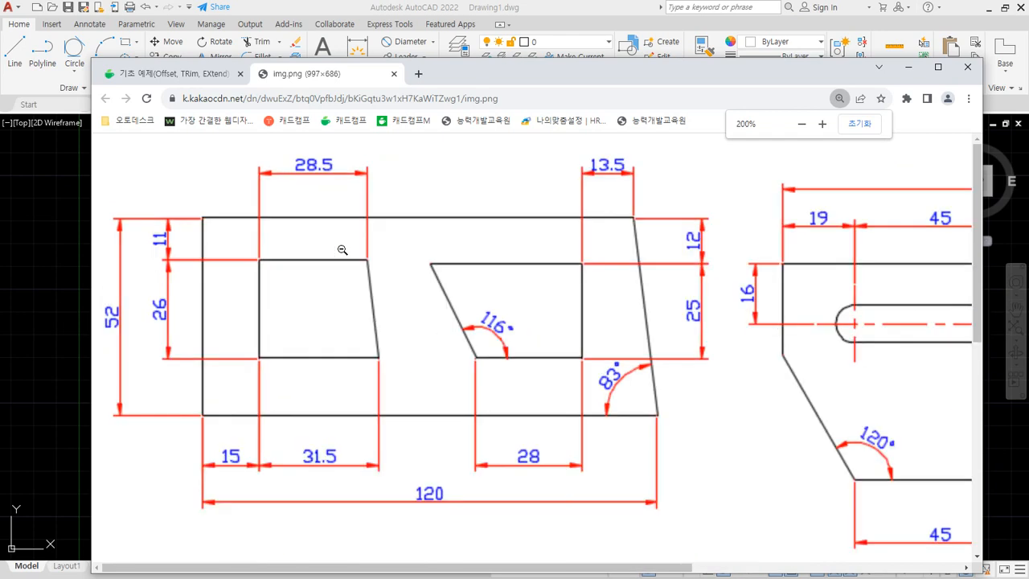
pyautogui.keyDown('ctrl'); pyautogui.scroll(-1, 341, 250); pyautogui.keyUp('ctrl')
pyautogui.keyDown('ctrl'); pyautogui.scroll(1, 342, 250); pyautogui.keyUp('ctrl')
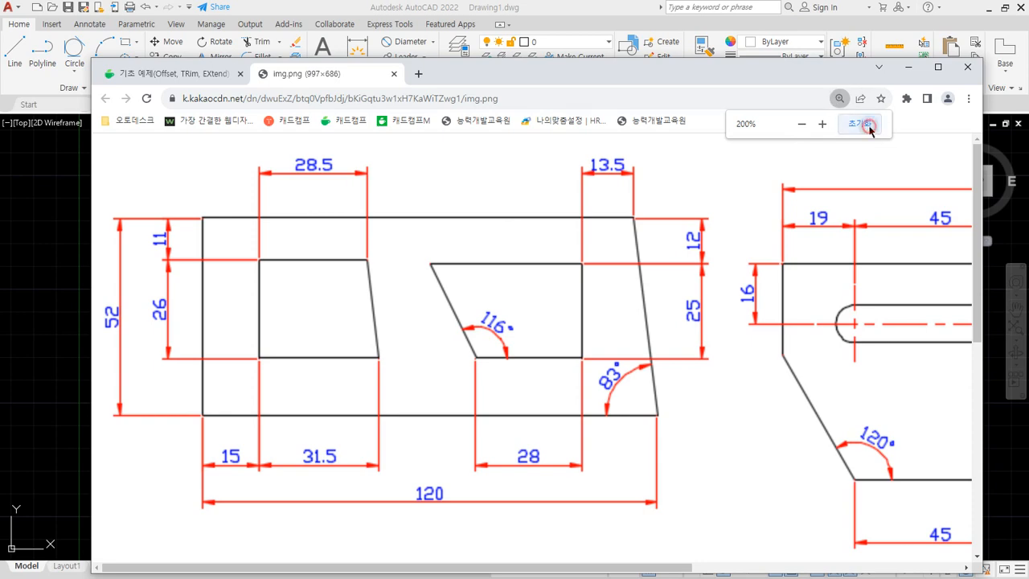
pyautogui.click(860, 124)
pyautogui.keyDown('ctrl'); pyautogui.scroll(4, 354, 220); pyautogui.keyUp('ctrl')
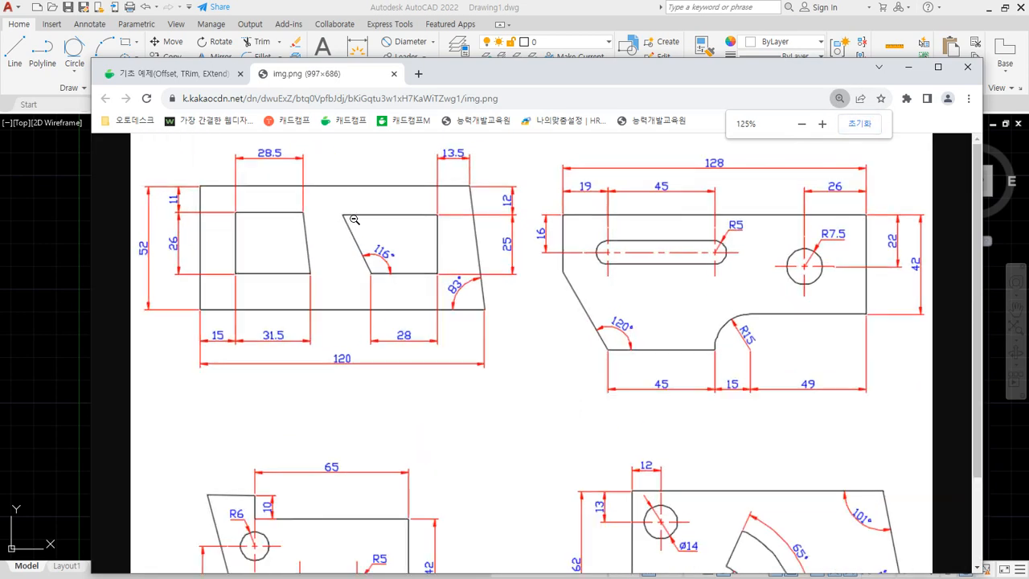
pyautogui.click(860, 124)
pyautogui.keyDown('ctrl'); pyautogui.scroll(4, 352, 221); pyautogui.keyUp('ctrl')
pyautogui.keyDown('ctrl'); pyautogui.scroll(-6, 352, 221); pyautogui.keyUp('ctrl')
pyautogui.keyDown('ctrl'); pyautogui.scroll(6, 352, 222); pyautogui.keyUp('ctrl')
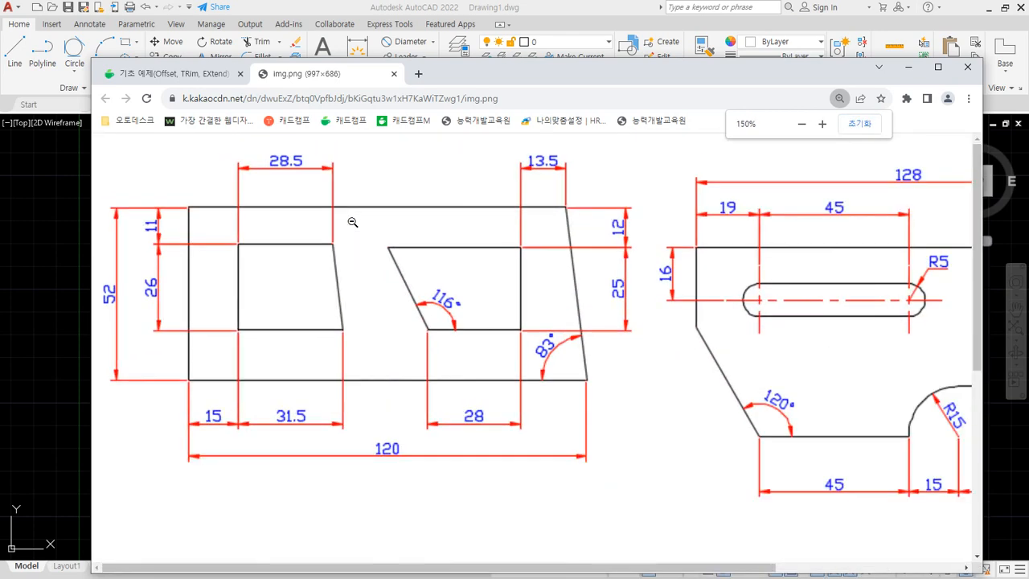
pyautogui.keyDown('ctrl'); pyautogui.scroll(-6, 352, 221); pyautogui.keyUp('ctrl')
pyautogui.keyDown('ctrl'); pyautogui.scroll(6, 352, 221); pyautogui.keyUp('ctrl')
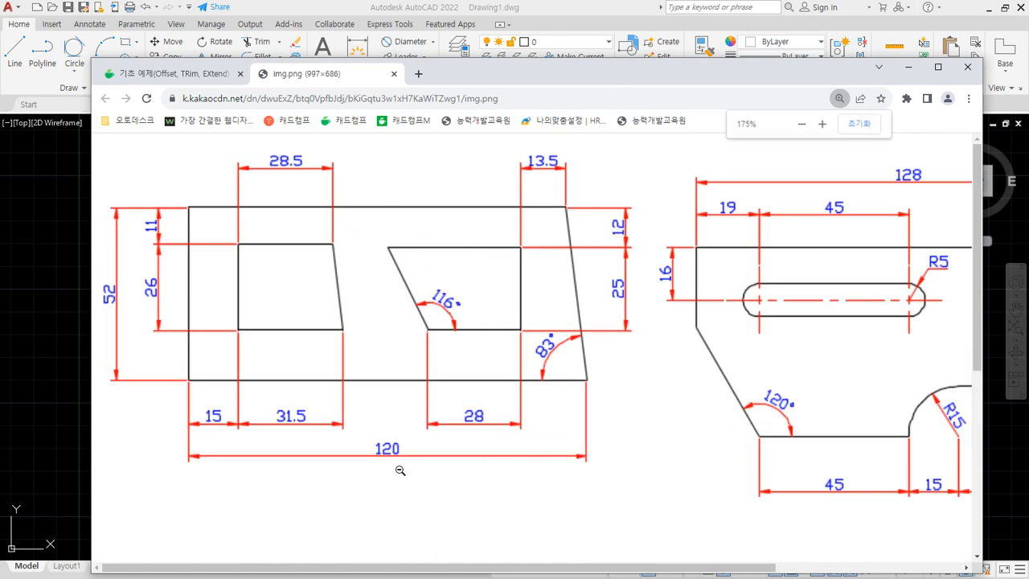
# Examine the first figure's overall width and height and its slanted right edge, and move the browser window clear of the AutoCAD drawing.
pyautogui.moveTo(398, 470)
pyautogui.mouseDown()
pyautogui.moveTo(378, 481)
pyautogui.moveTo(427, 478)
pyautogui.moveTo(402, 473)
pyautogui.mouseUp()
pyautogui.moveTo(119, 311)
pyautogui.mouseDown()
pyautogui.moveTo(95, 290)
pyautogui.moveTo(134, 323)
pyautogui.mouseUp()
pyautogui.moveTo(569, 206); pyautogui.dragTo(497, 158)
pyautogui.moveTo(572, 210); pyautogui.dragTo(611, 315)
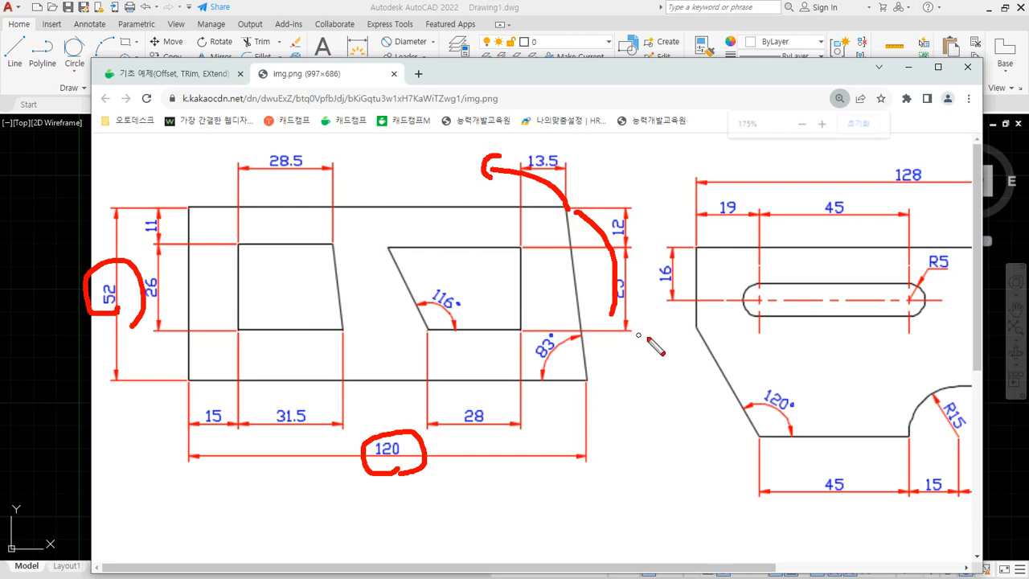
pyautogui.moveTo(591, 386); pyautogui.dragTo(571, 325)
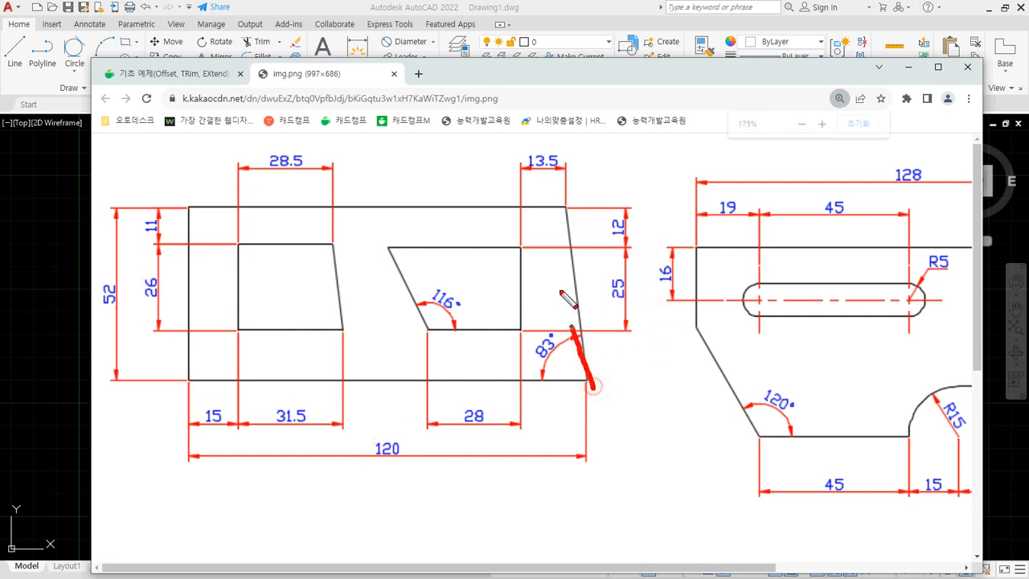
pyautogui.moveTo(560, 291)
pyautogui.mouseDown()
pyautogui.moveTo(538, 173)
pyautogui.moveTo(515, 201)
pyautogui.moveTo(567, 214)
pyautogui.mouseUp()
pyautogui.moveTo(591, 319)
pyautogui.mouseDown()
pyautogui.moveTo(550, 241)
pyautogui.moveTo(571, 297)
pyautogui.mouseUp()
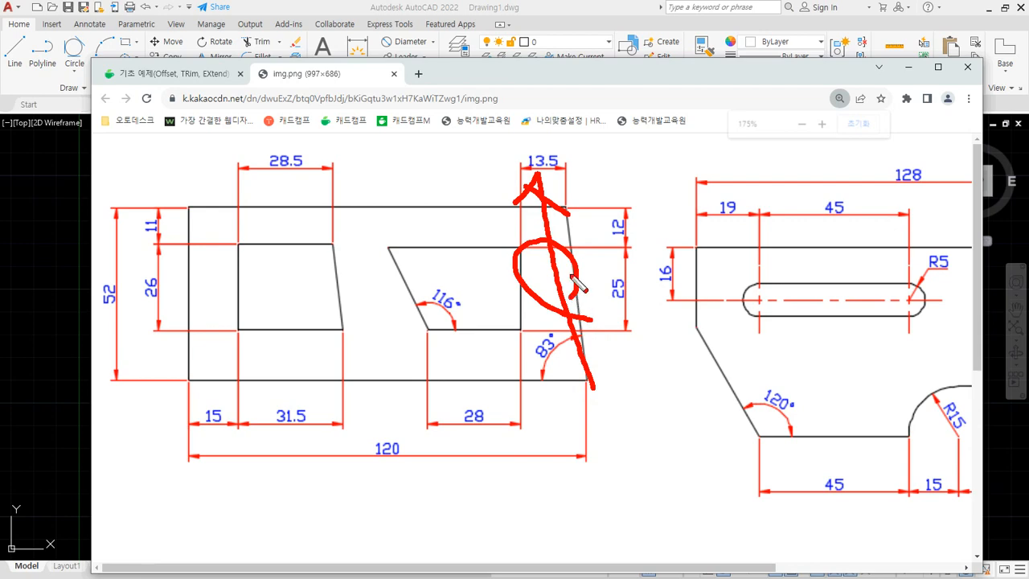
pyautogui.press('Escape')
pyautogui.moveTo(639, 67); pyautogui.dragTo(0, 169)
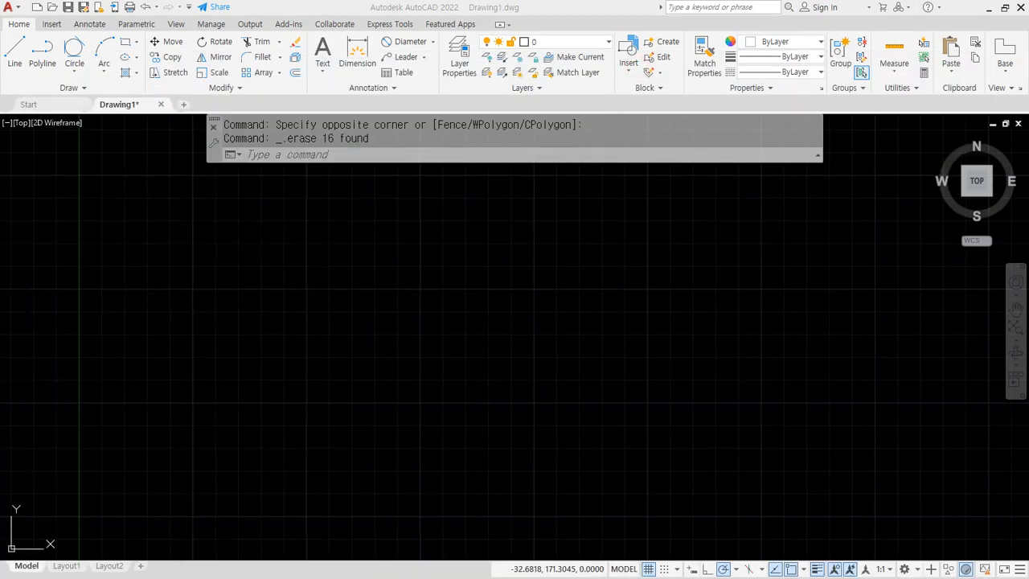
pyautogui.write('l')
pyautogui.press('Return')
pyautogui.scroll(-2, 233, 265)
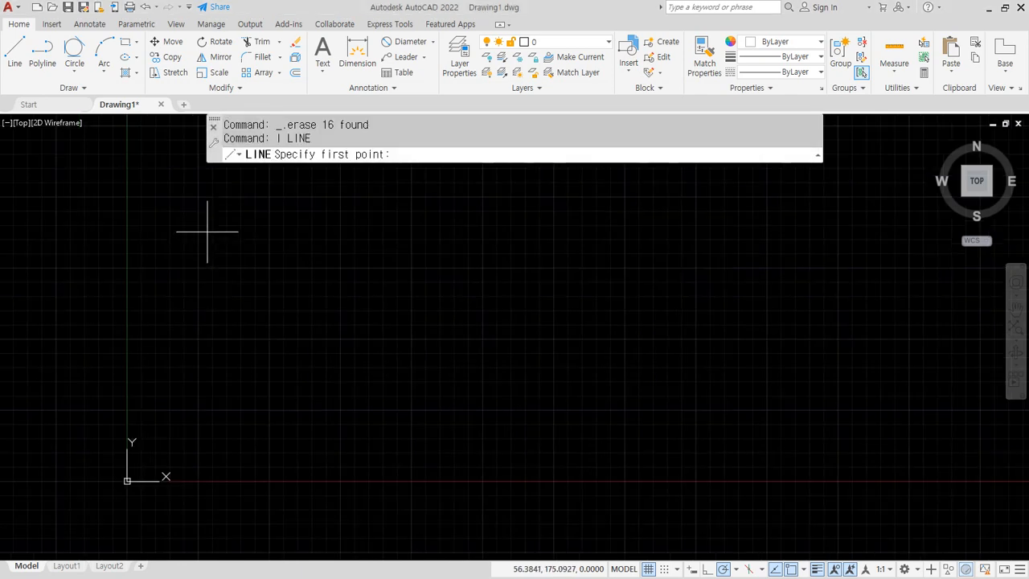
pyautogui.click(271, 212)
pyautogui.press('Escape')
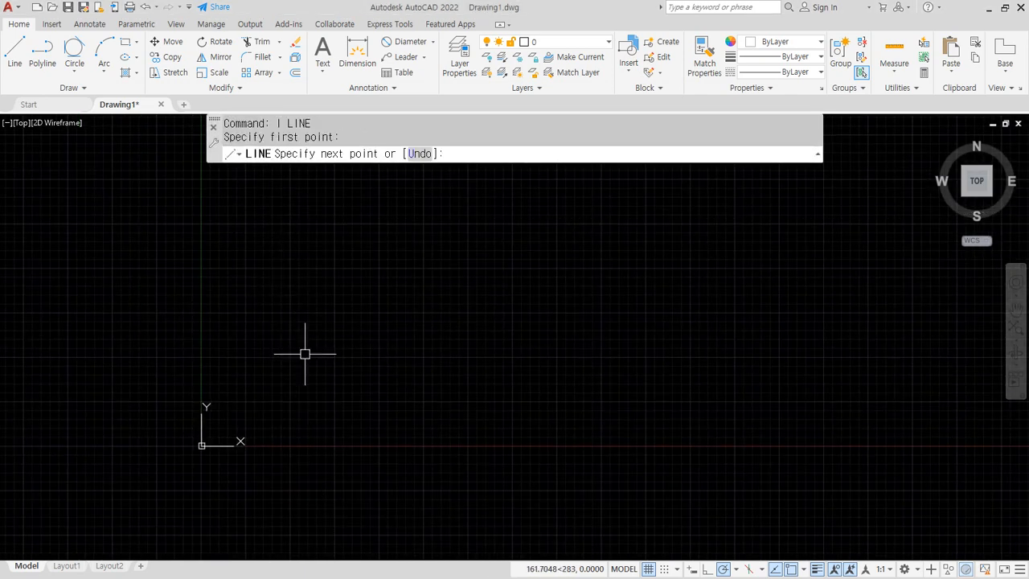
# Draw a vertical line downward and continue it with a longer horizontal line to the right from its lower end.
pyautogui.moveTo(306, 352); pyautogui.dragTo(308, 458, button='middle')
pyautogui.press('Return')
pyautogui.click(371, 215)
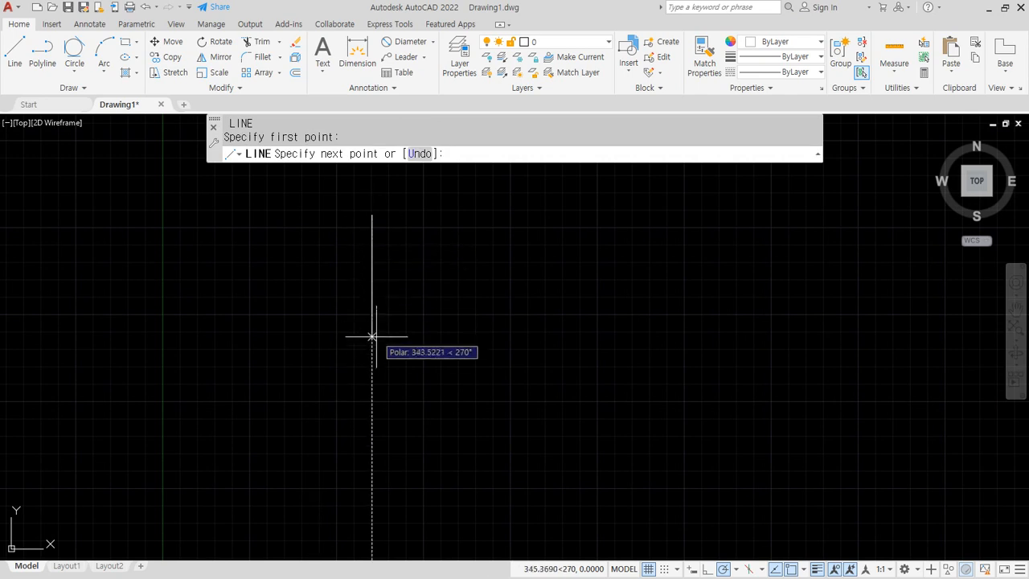
pyautogui.click(372, 354)
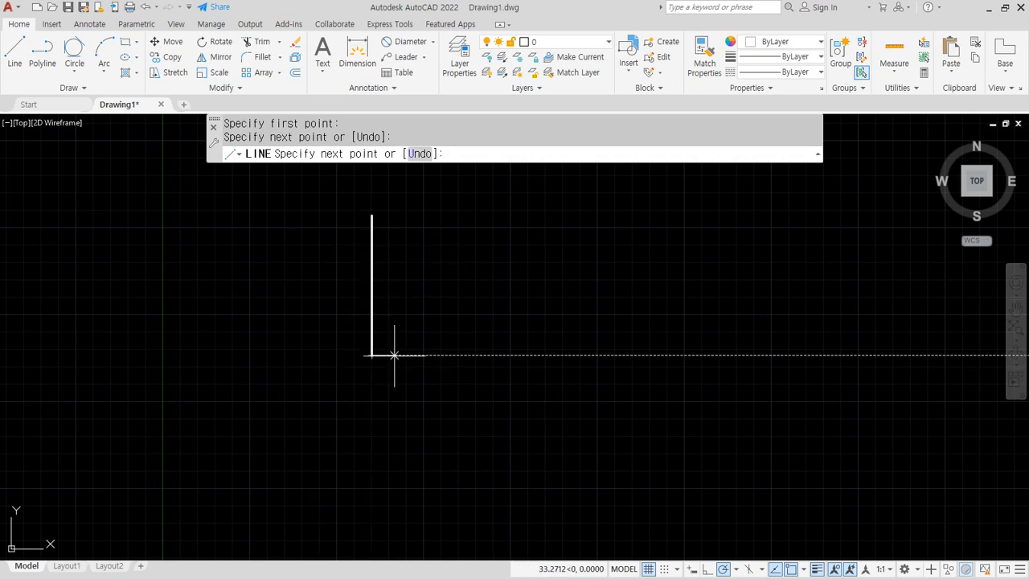
pyautogui.click(711, 354)
pyautogui.press('Return')
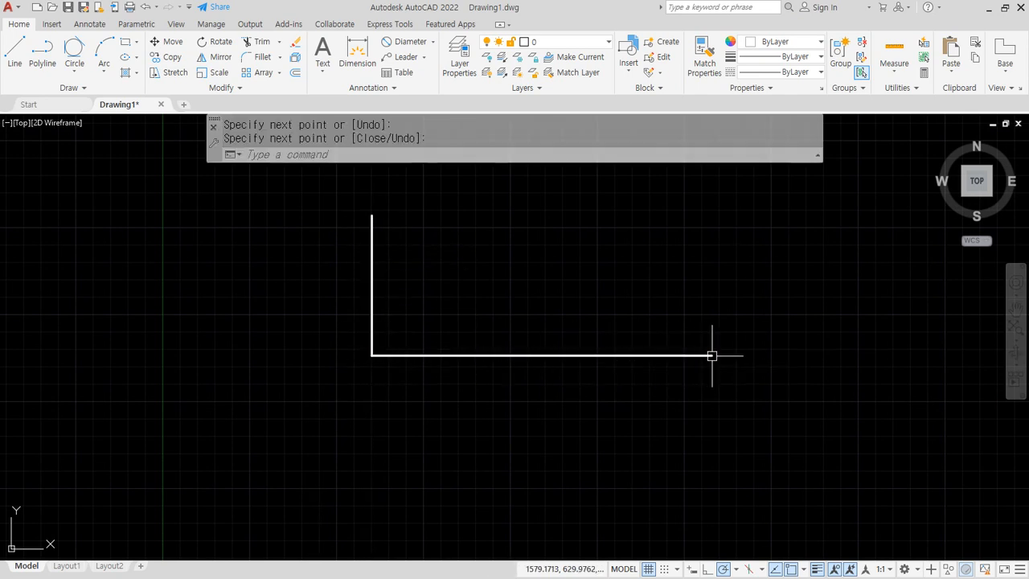
# Offset the vertical line 120 to the right to set the figure's overall width.
pyautogui.write('o')
pyautogui.press('Return')
pyautogui.write('120')
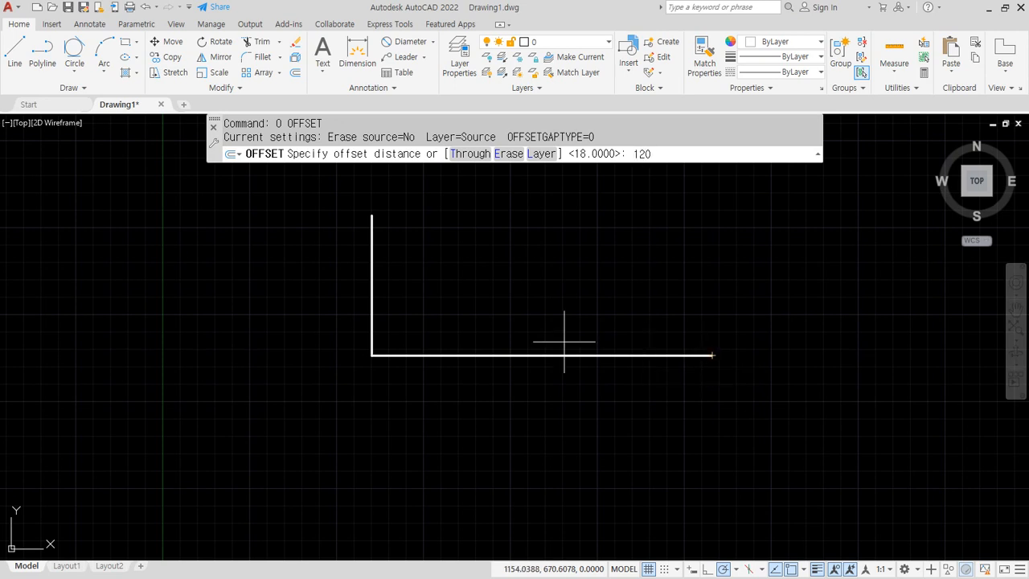
pyautogui.press('Return')
pyautogui.click(372, 322)
pyautogui.click(414, 322)
pyautogui.scroll(5, 392, 346)
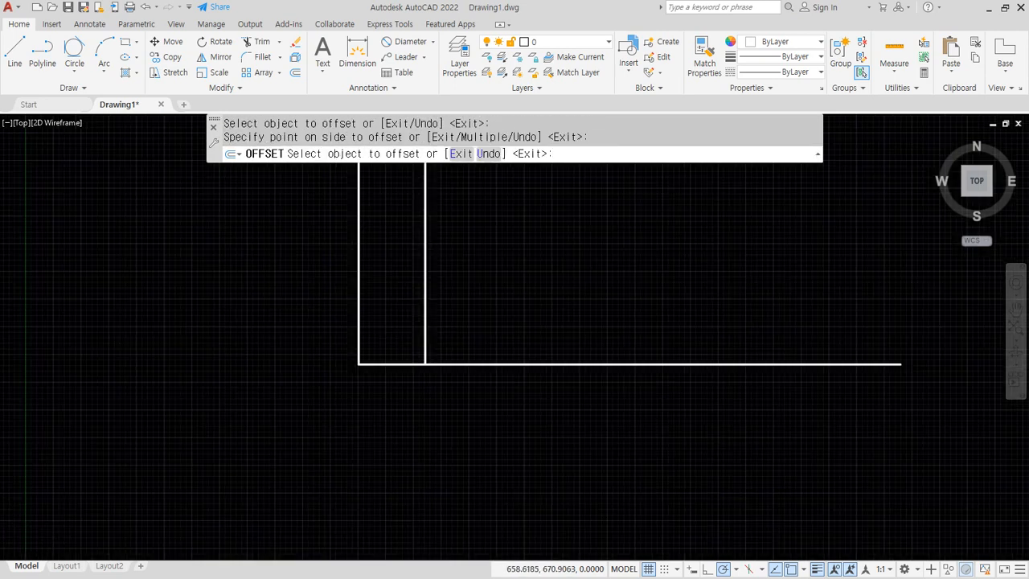
pyautogui.press('Return')
# Offset the horizontal base line 52 upward to set the figure's overall height.
pyautogui.press('Return')
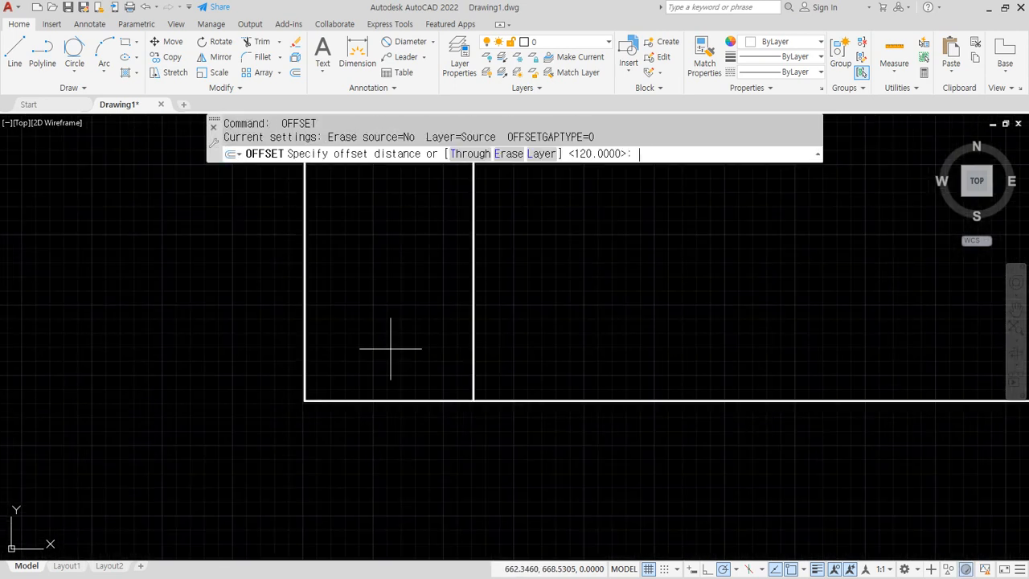
pyautogui.write('52')
pyautogui.press('Return')
pyautogui.click(392, 400)
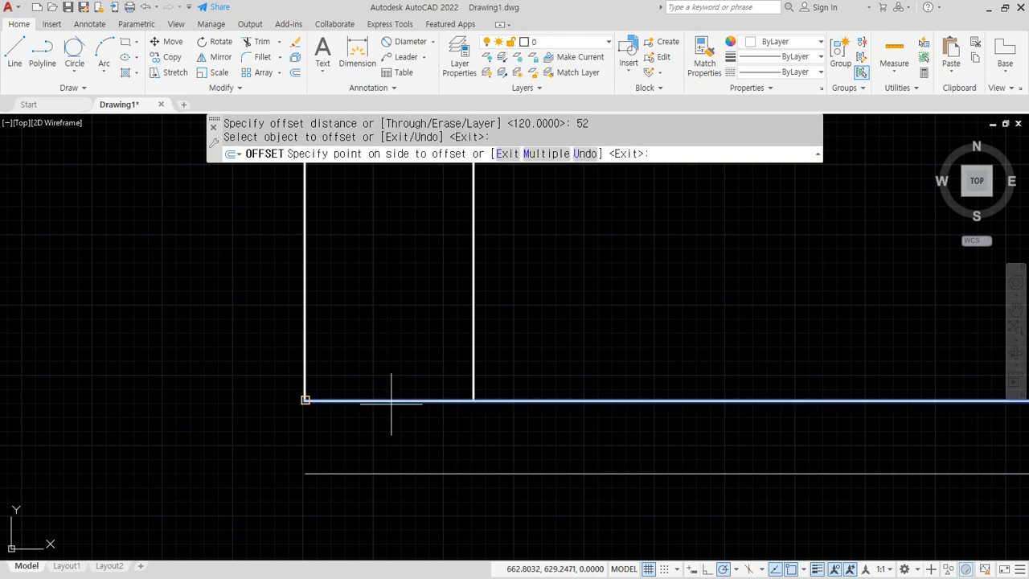
pyautogui.click(386, 333)
pyautogui.press('Return')
# Trim the overhanging ends of the horizontal and vertical lines so a closed 120 by 52 rectangle remains.
pyautogui.write('tr')
pyautogui.press('Return')
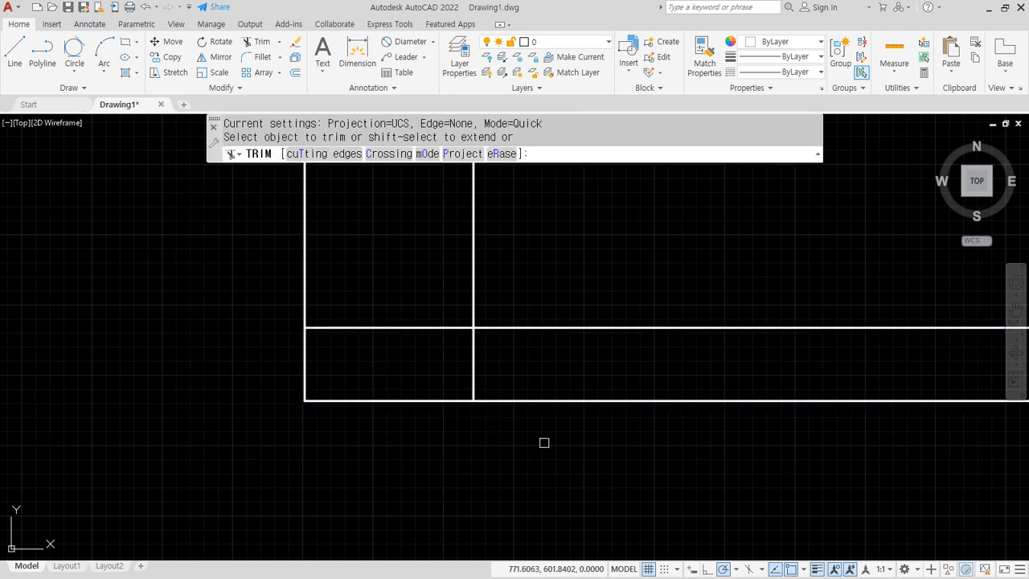
pyautogui.click(541, 442)
pyautogui.click(527, 283)
pyautogui.click(262, 269)
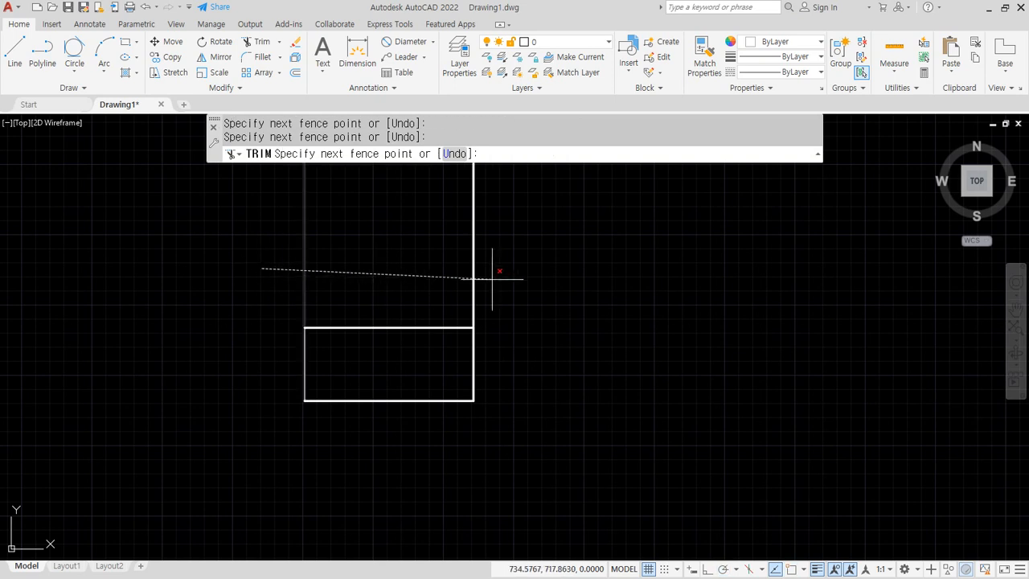
pyautogui.click(515, 281)
pyautogui.press('Return')
pyautogui.scroll(5, 358, 384)
pyautogui.moveTo(400, 352); pyautogui.dragTo(424, 368, button='middle')
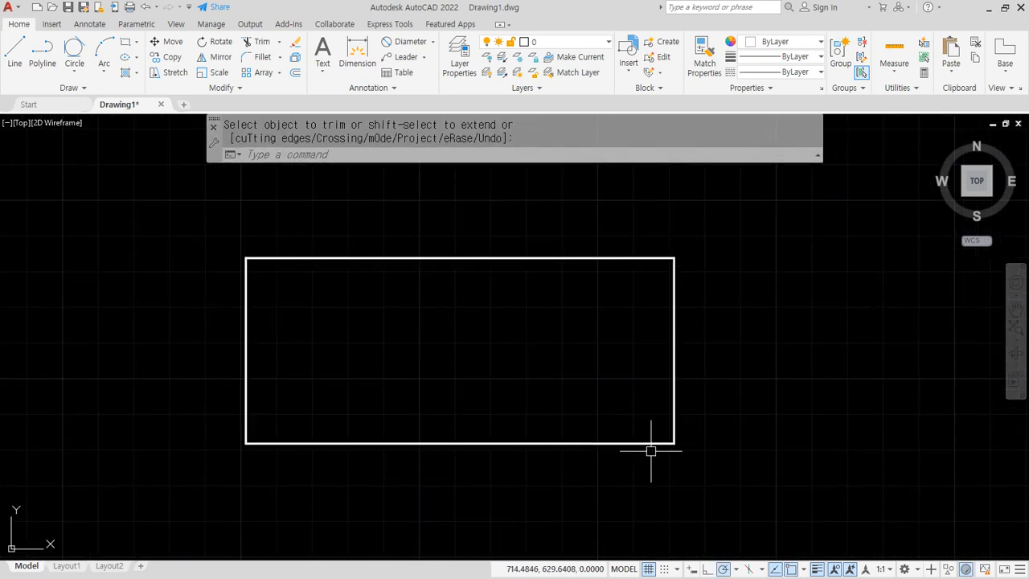
pyautogui.moveTo(674, 440); pyautogui.dragTo(573, 173)
pyautogui.moveTo(650, 383); pyautogui.dragTo(609, 430)
pyautogui.moveTo(555, 345)
pyautogui.mouseDown()
pyautogui.moveTo(551, 379)
pyautogui.moveTo(555, 348)
pyautogui.moveTo(581, 362)
pyautogui.moveTo(564, 376)
pyautogui.mouseUp()
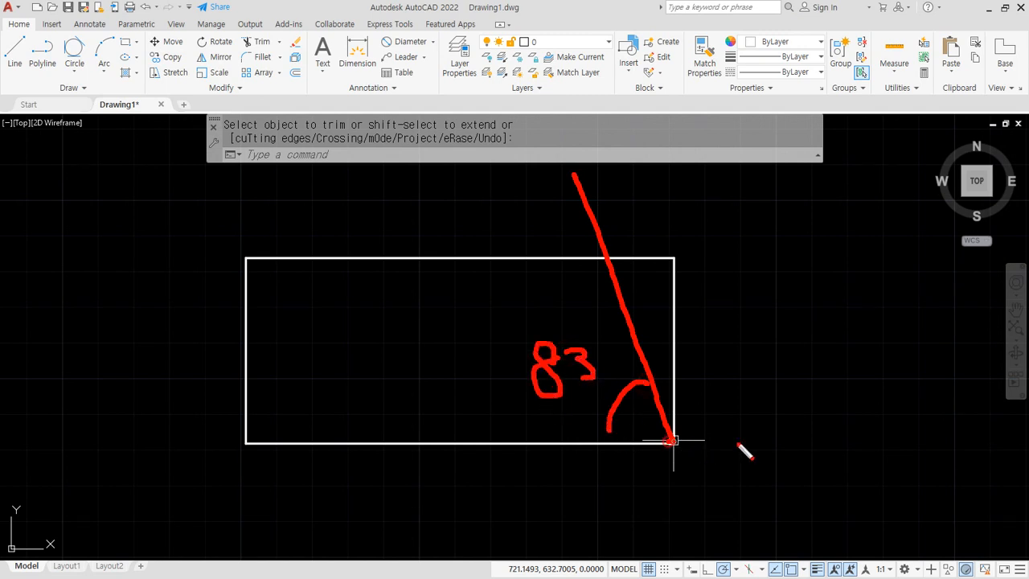
pyautogui.moveTo(674, 440)
pyautogui.mouseDown()
pyautogui.moveTo(828, 440)
pyautogui.moveTo(822, 460)
pyautogui.mouseUp()
pyautogui.moveTo(866, 434)
pyautogui.mouseDown()
pyautogui.moveTo(876, 438)
pyautogui.moveTo(855, 427)
pyautogui.mouseUp()
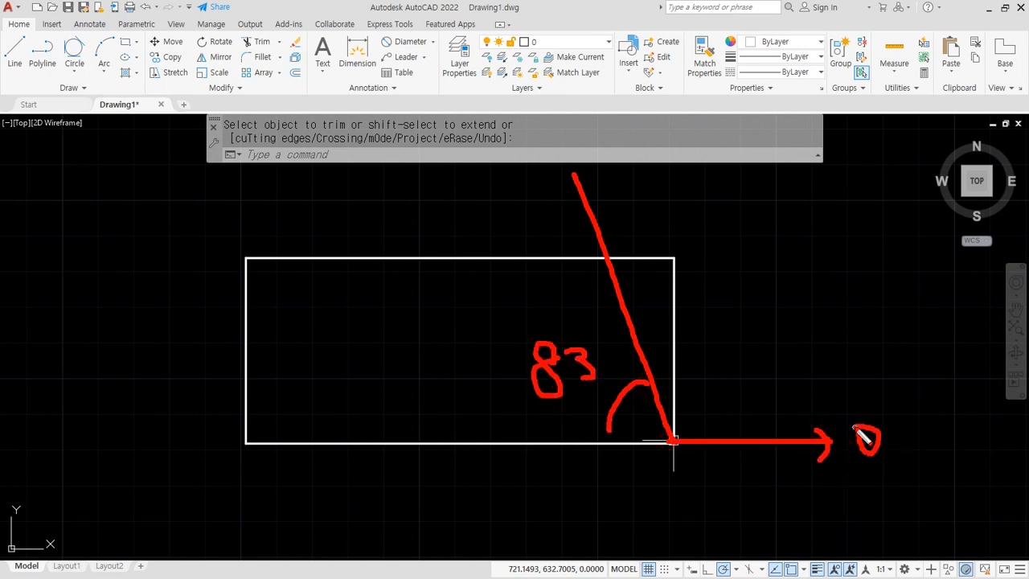
pyautogui.moveTo(754, 439)
pyautogui.mouseDown()
pyautogui.moveTo(657, 371)
pyautogui.moveTo(671, 385)
pyautogui.mouseUp()
pyautogui.moveTo(755, 410); pyautogui.dragTo(723, 428)
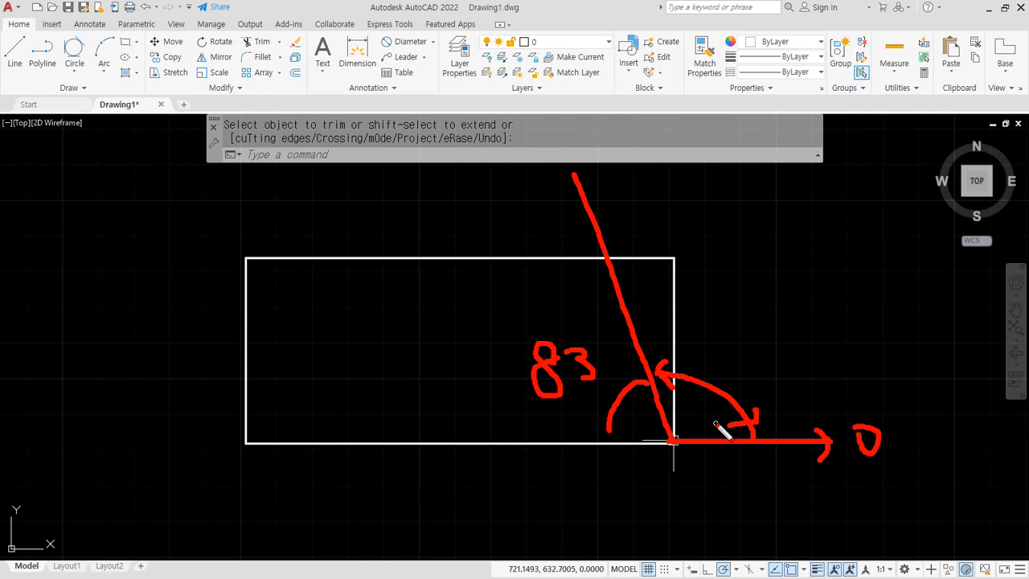
pyautogui.press('Escape')
pyautogui.write('l')
pyautogui.press('Return')
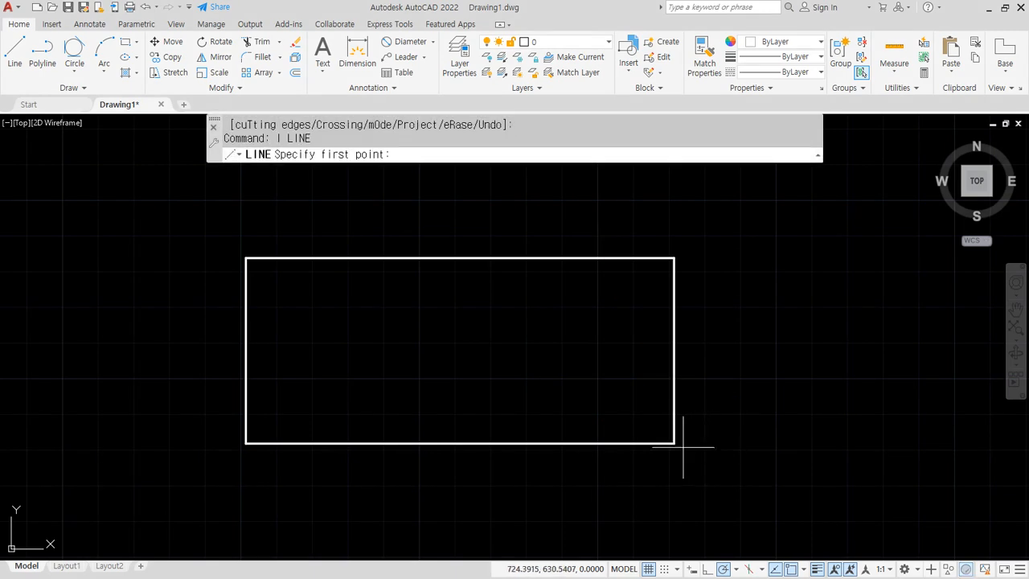
pyautogui.click(673, 443)
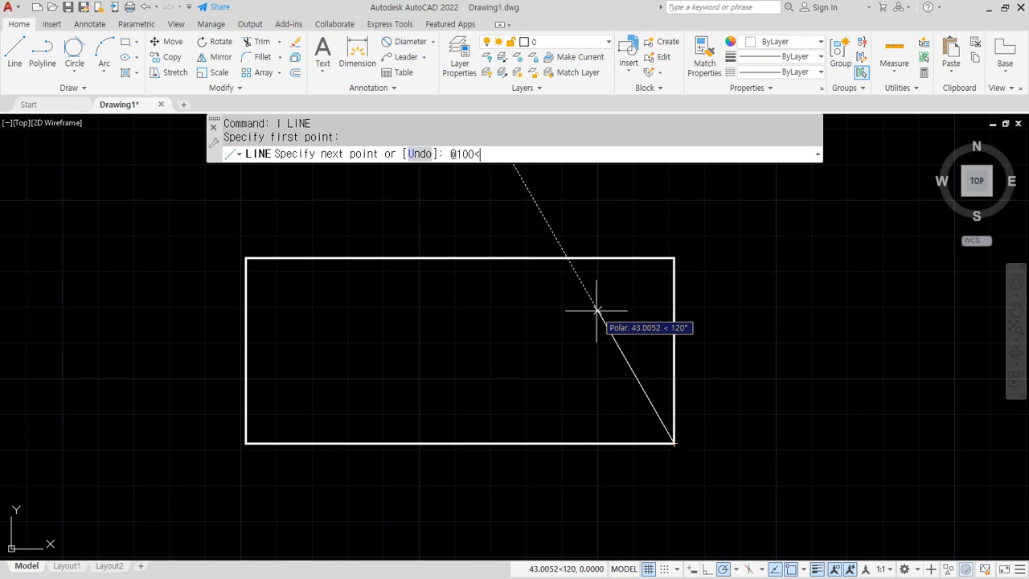
pyautogui.press('Return')
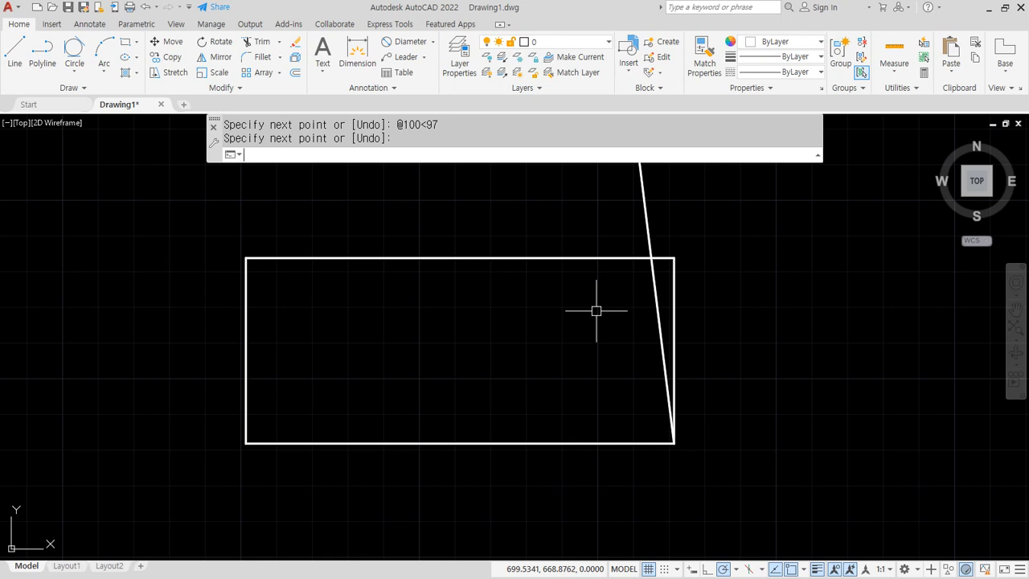
# Trim the slanted line and the top edge where they cross, and erase the rectangle's vertical right edge.
pyautogui.press('Return')
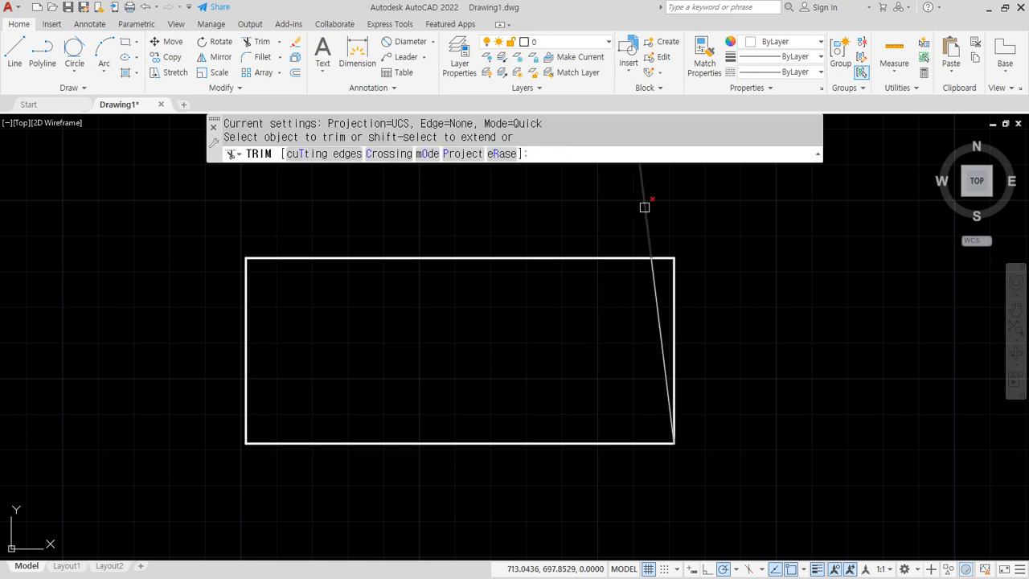
pyautogui.click(644, 204)
pyautogui.press('Return')
pyautogui.click(673, 273)
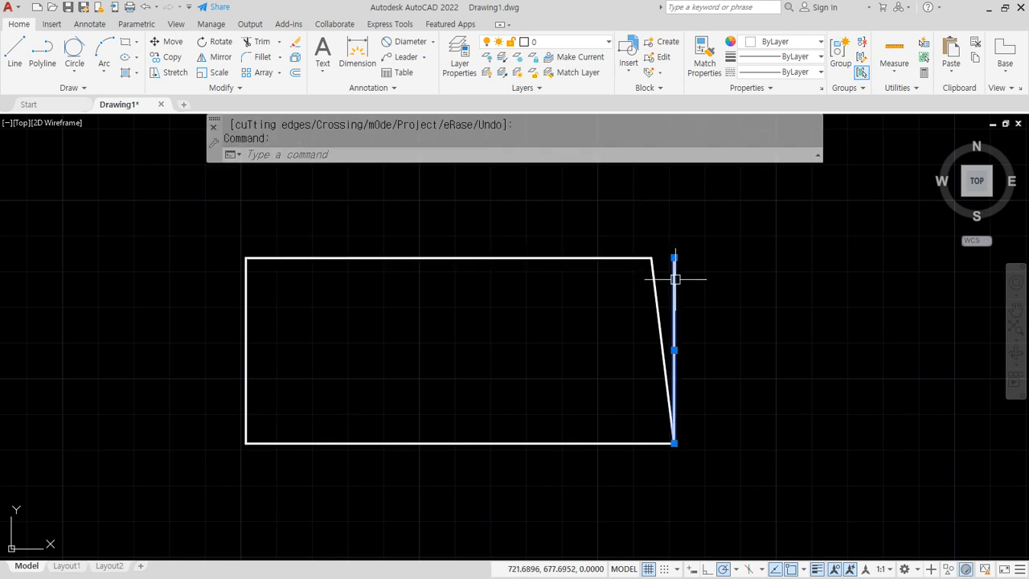
pyautogui.write('e')
pyautogui.press('Return')
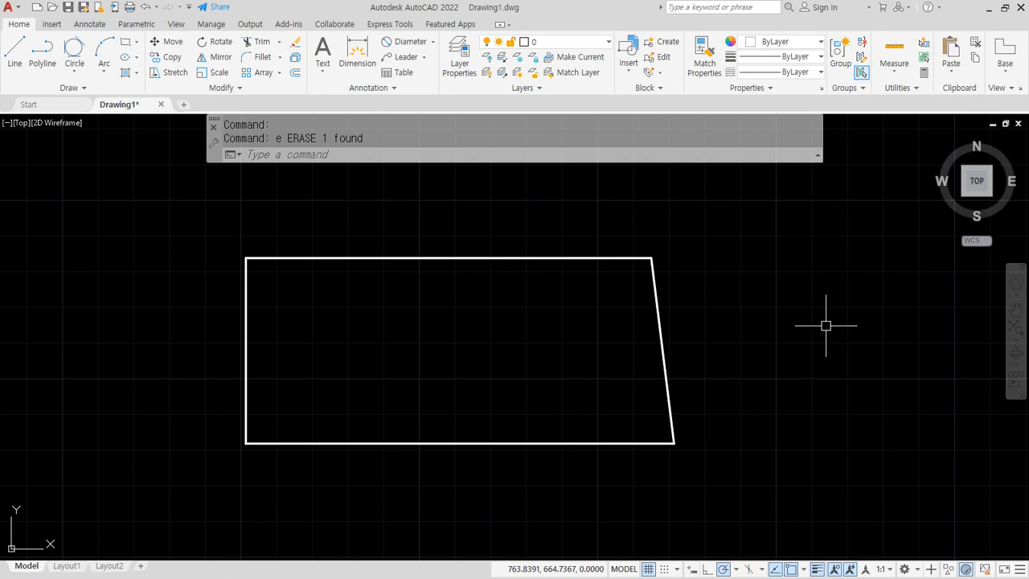
# Offset the figure's top edge 11 downward.
pyautogui.write('o')
pyautogui.press('Return')
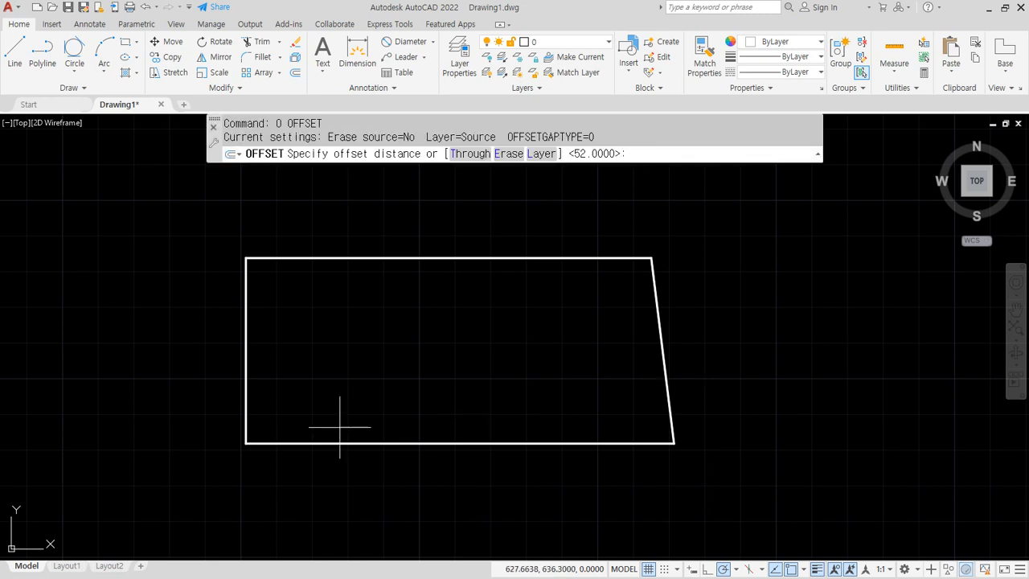
pyautogui.write('11')
pyautogui.press('Return')
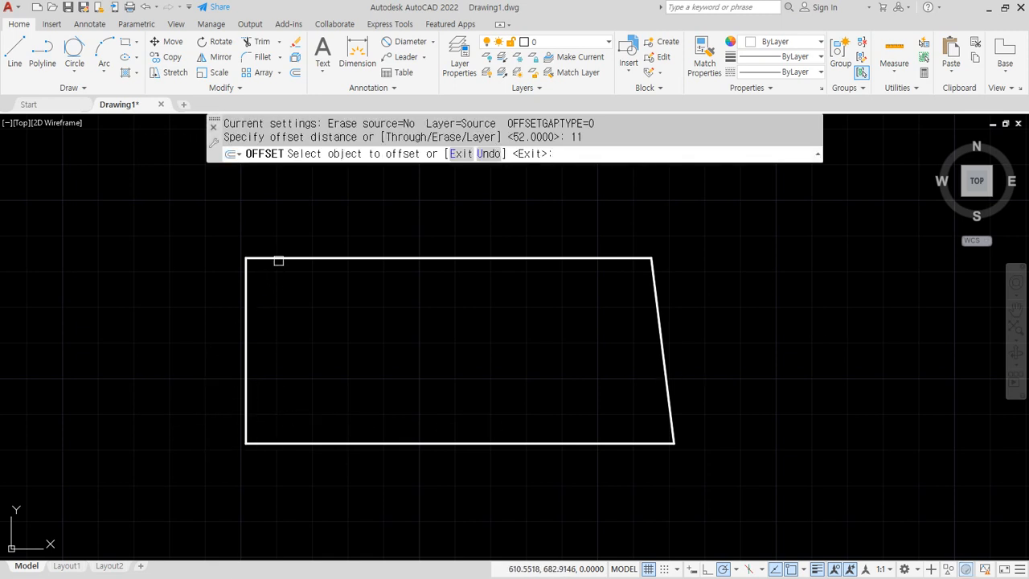
pyautogui.click(278, 258)
pyautogui.click(276, 342)
pyautogui.press('Return')
# Offset the inner horizontal line below the top edge another 26 downward.
pyautogui.press('Return')
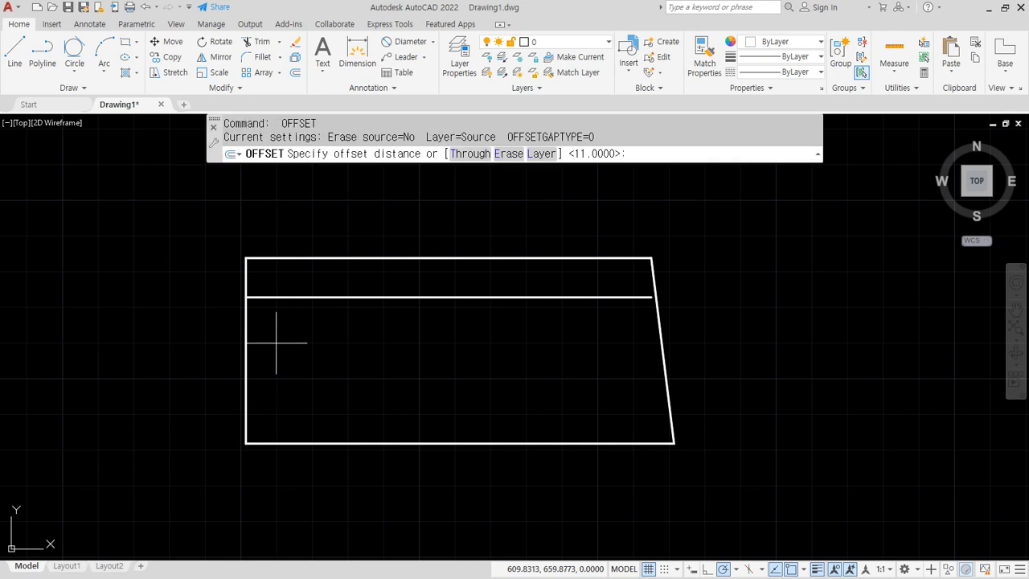
pyautogui.write('26')
pyautogui.press('Return')
pyautogui.click(291, 297)
pyautogui.click(317, 397)
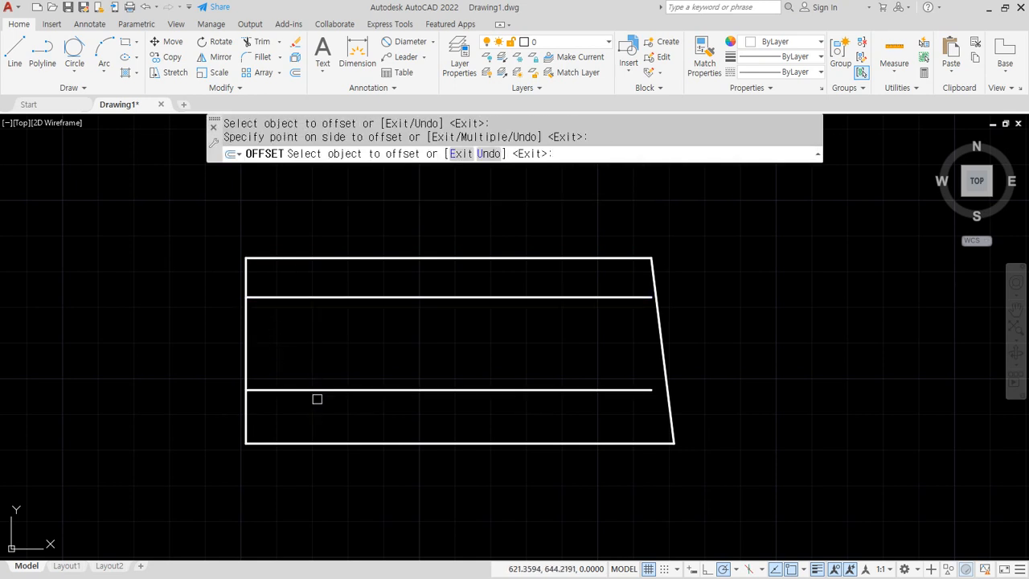
pyautogui.press('Return')
pyautogui.moveTo(246, 392); pyautogui.dragTo(640, 392)
pyautogui.moveTo(294, 391)
pyautogui.mouseDown()
pyautogui.moveTo(333, 305)
pyautogui.moveTo(349, 392)
pyautogui.mouseUp()
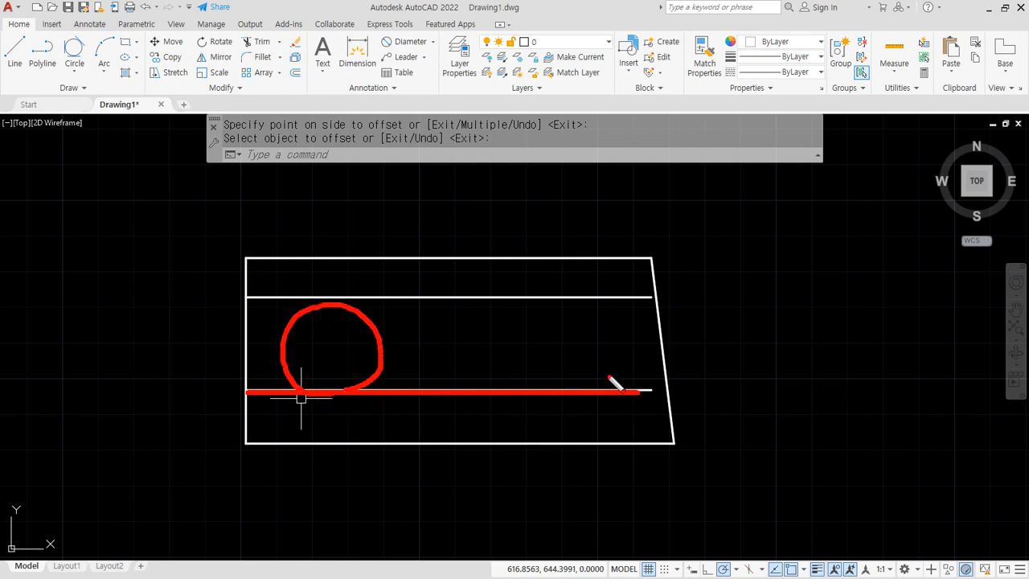
pyautogui.moveTo(562, 380)
pyautogui.mouseDown()
pyautogui.moveTo(570, 308)
pyautogui.moveTo(588, 389)
pyautogui.moveTo(357, 392)
pyautogui.mouseUp()
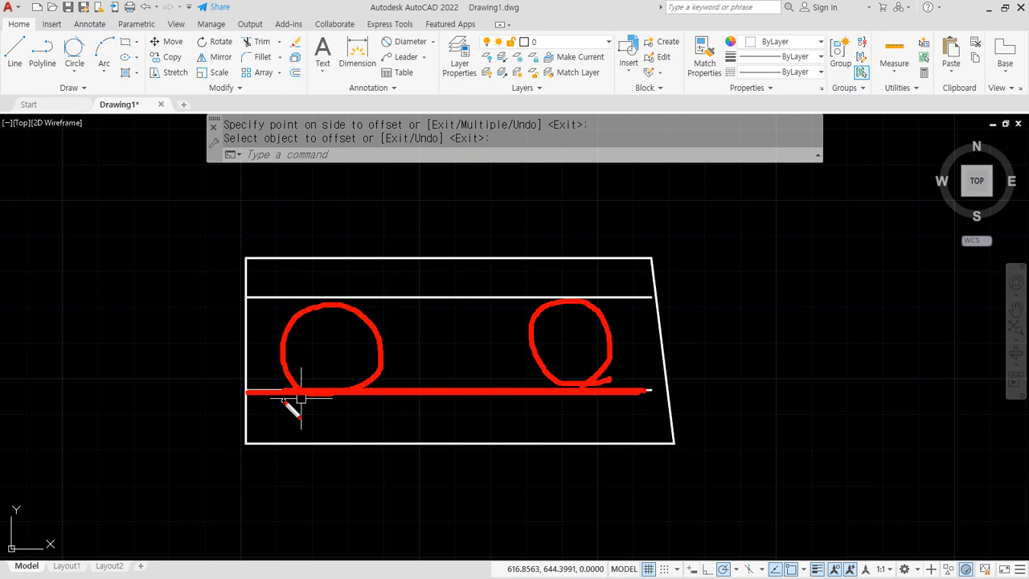
pyautogui.press('Escape')
# Offset the figure's left edge 15 to the right.
pyautogui.write('o')
pyautogui.press('Return')
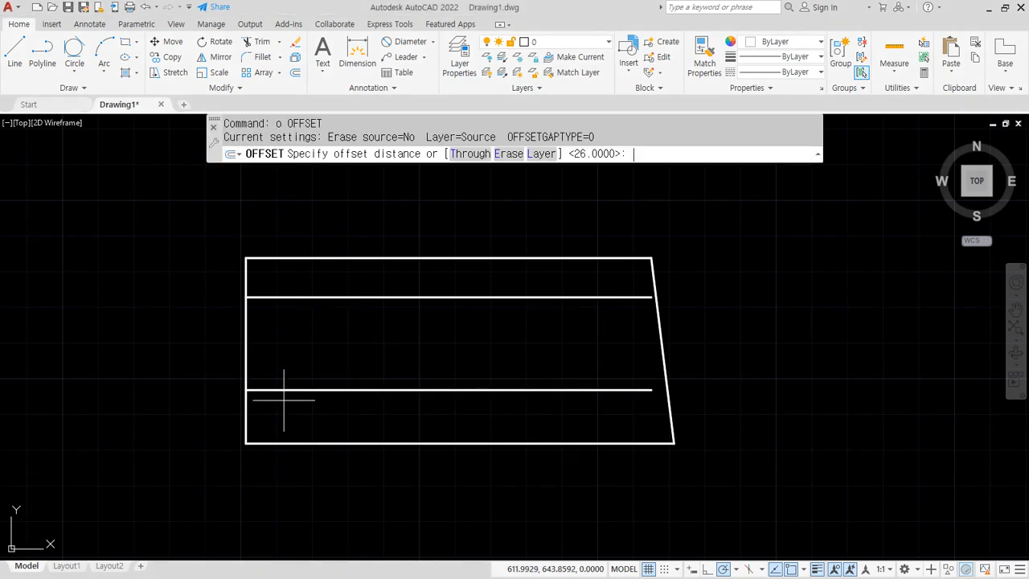
pyautogui.write('15')
pyautogui.press('Return')
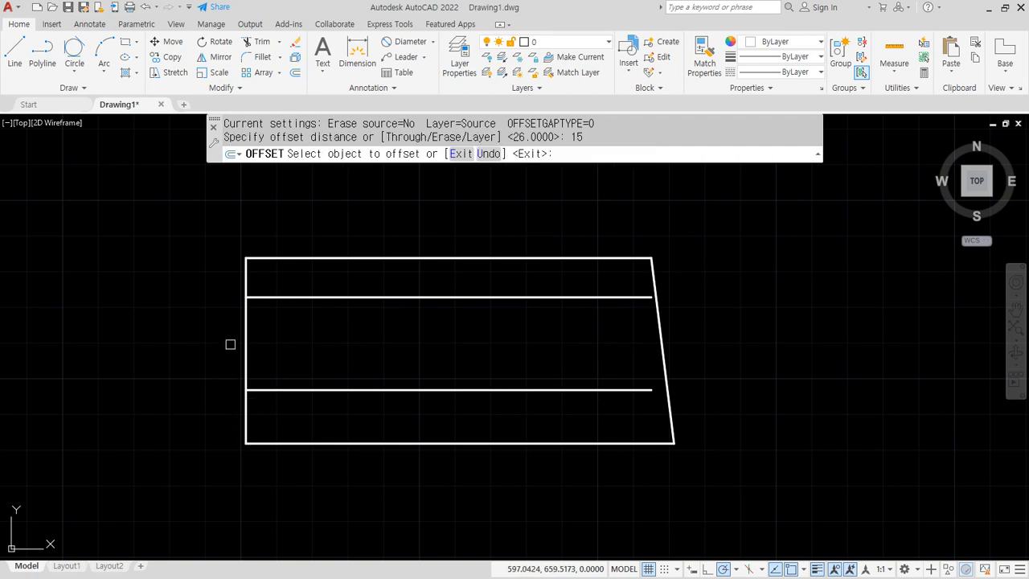
pyautogui.click(245, 344)
pyautogui.click(292, 335)
pyautogui.press('Return')
# Offset the inner vertical line beside the left edge 28.5 to the right.
pyautogui.press('Return')
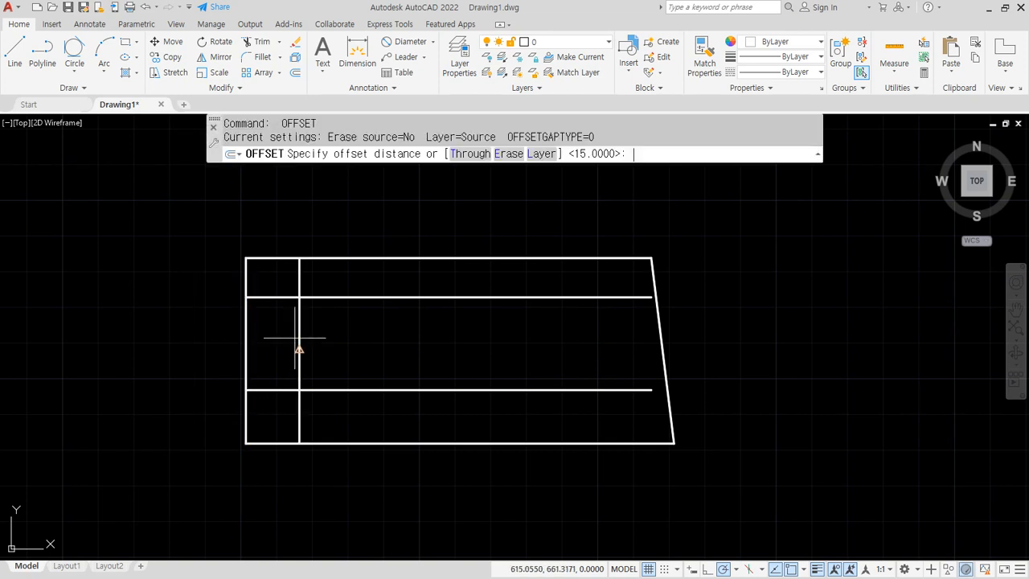
pyautogui.write('28.5')
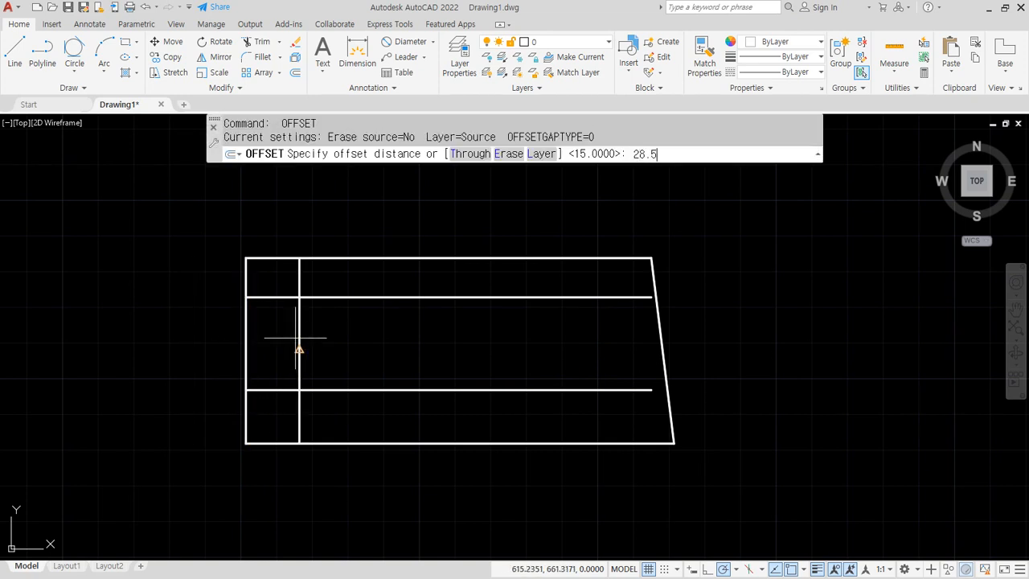
pyautogui.press('Return')
pyautogui.click(300, 338)
pyautogui.click(359, 336)
pyautogui.press('Return')
# Offset the inner vertical line nearest the left edge 31.5 to the right.
pyautogui.press('Return')
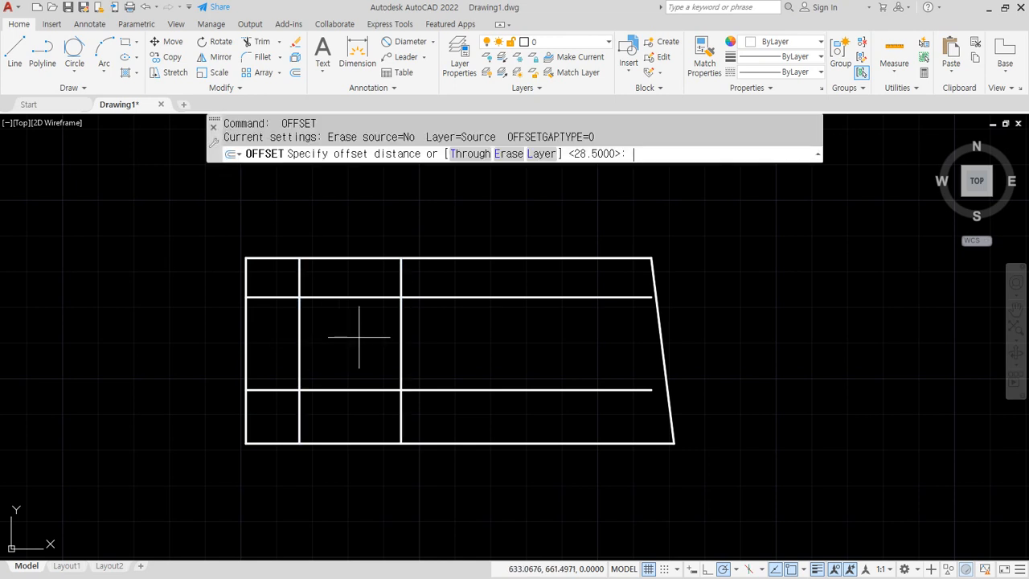
pyautogui.write('31.5')
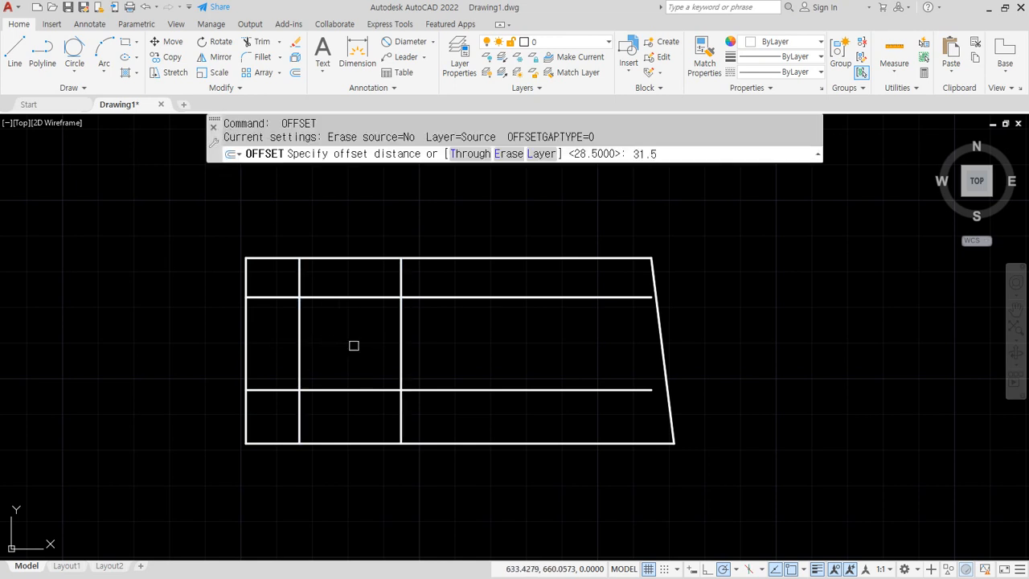
pyautogui.press('Return')
pyautogui.click(299, 346)
pyautogui.click(346, 345)
pyautogui.press('Return')
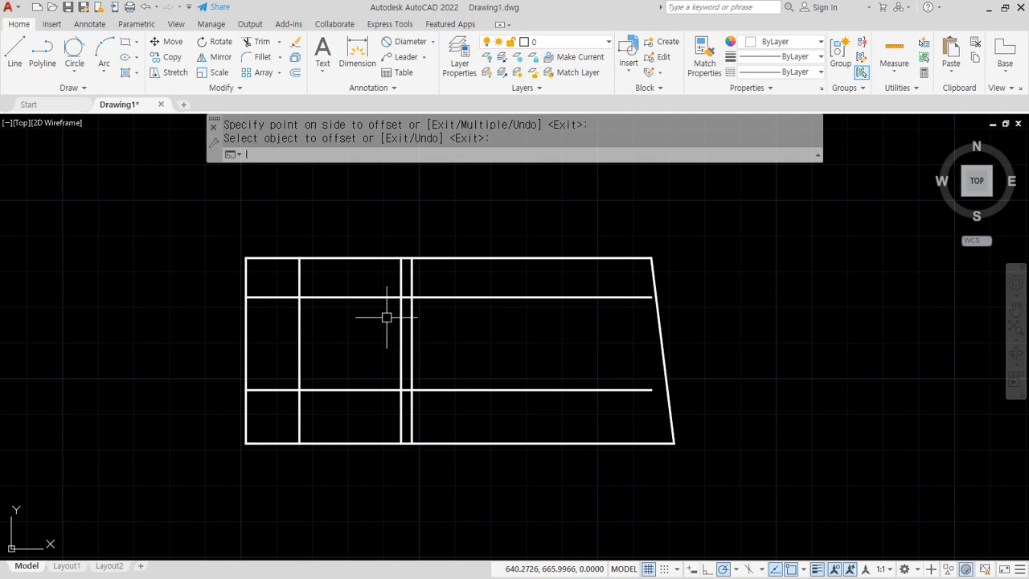
# Draw a slanted line from the upper inner horizontal at the first middle vertical to the lower horizontal at the second.
pyautogui.write('l')
pyautogui.press('Return')
pyautogui.click(402, 297)
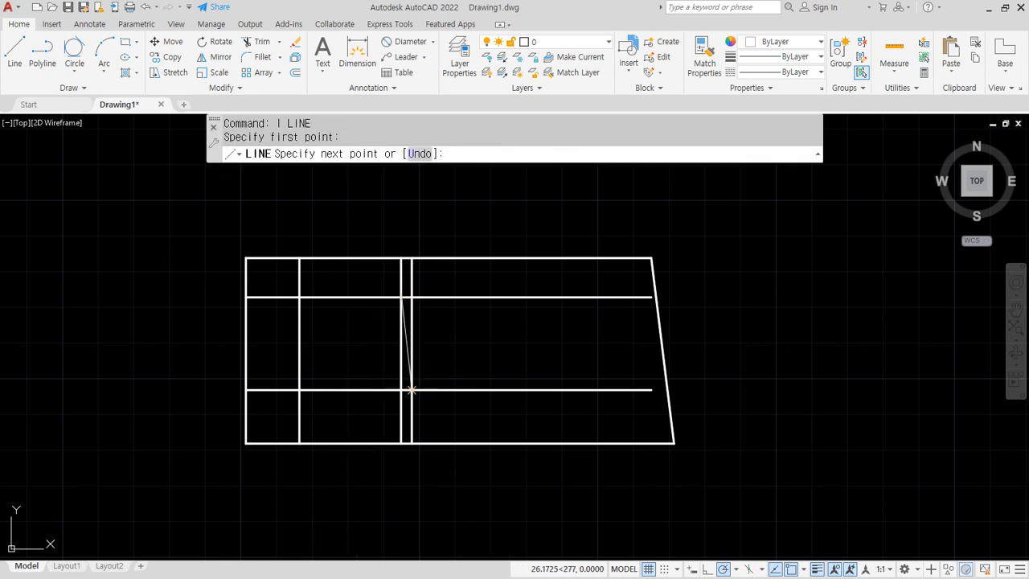
pyautogui.click(412, 389)
pyautogui.press('Return')
# Erase the two closely spaced middle vertical construction lines.
pyautogui.click(425, 402)
pyautogui.click(385, 416)
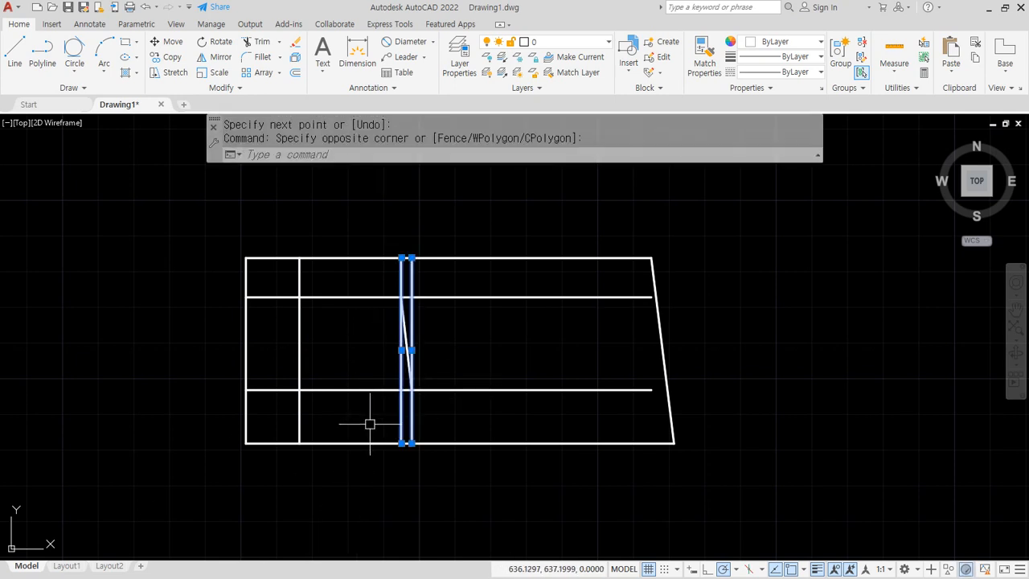
pyautogui.write('e')
pyautogui.press('Return')
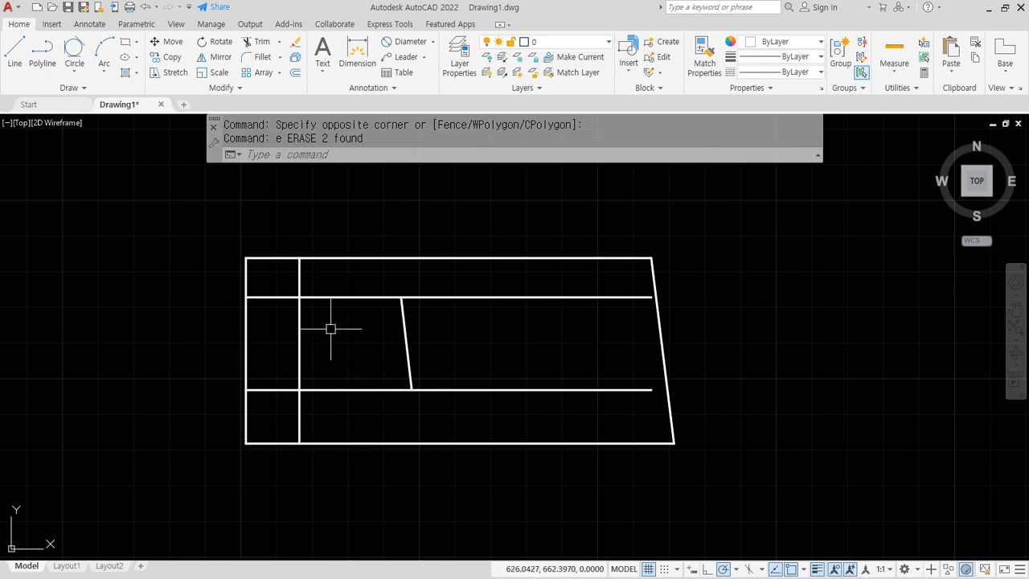
# Trim the upper horizontal and left vertical construction lines back to the left inner quadrilateral, and remove the lower horizontal's overhang on the left.
pyautogui.write('tr')
pyautogui.press('Return')
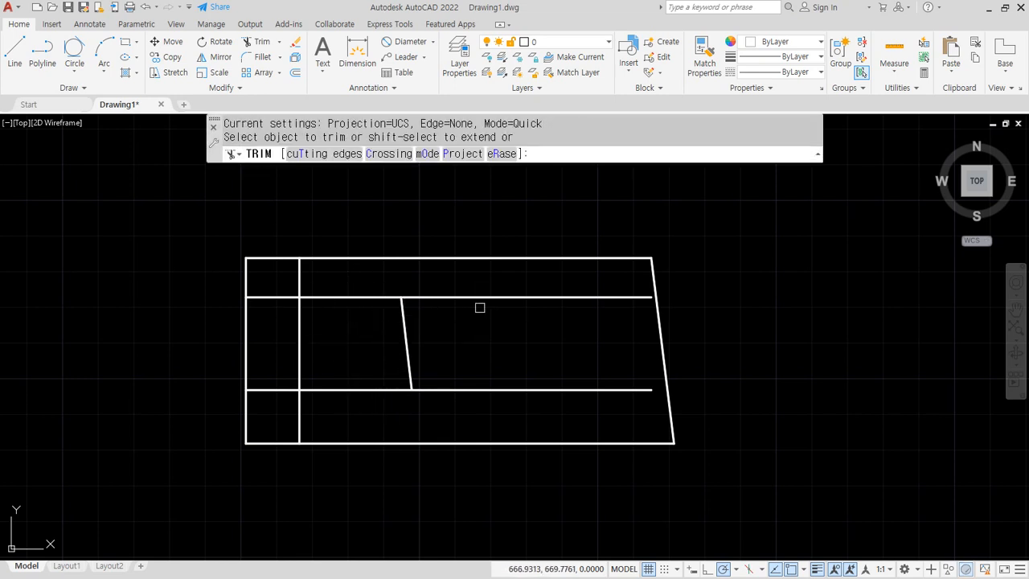
pyautogui.click(466, 297)
pyautogui.click(299, 276)
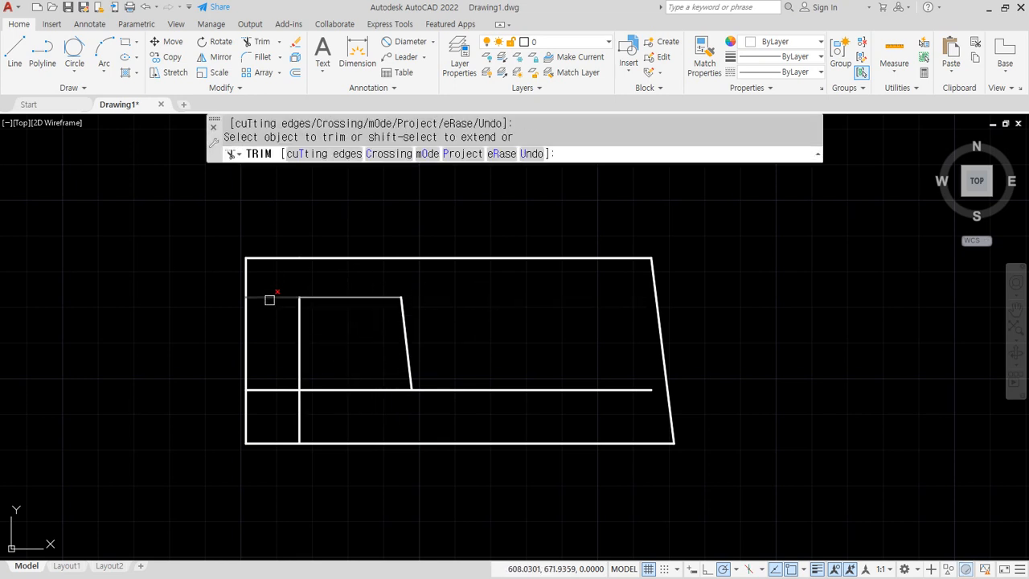
pyautogui.click(270, 298)
pyautogui.click(270, 388)
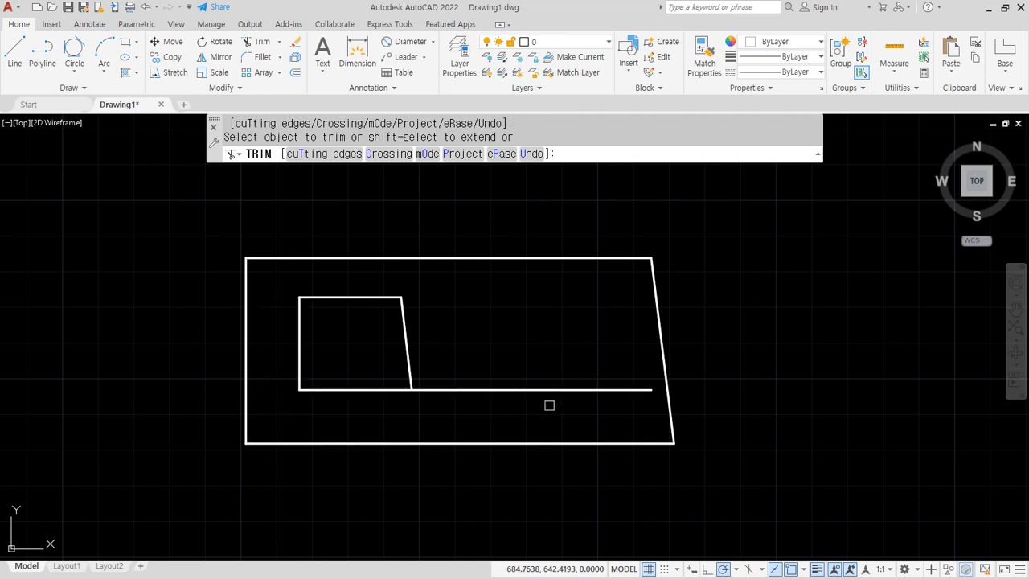
pyautogui.press('Return')
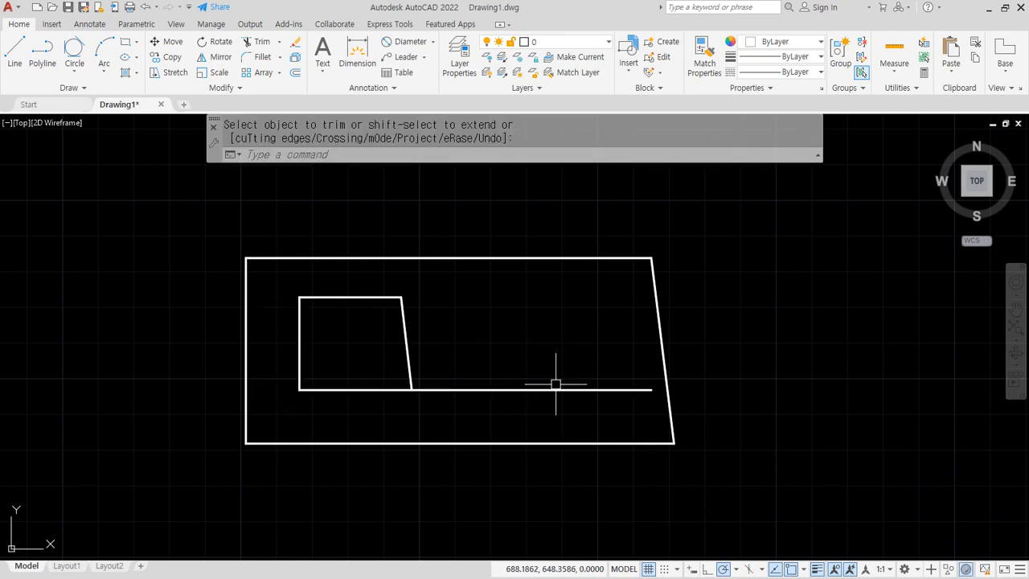
# Draw a vertical line from the outline's upper-right corner down to the right end of the lower inner horizontal line.
pyautogui.write('l')
pyautogui.press('Return')
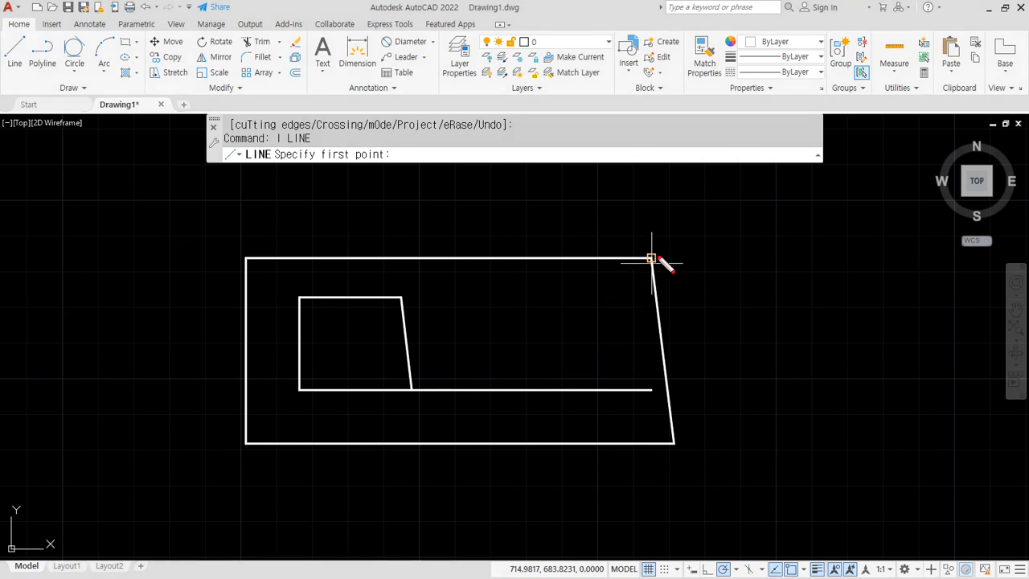
pyautogui.moveTo(655, 259); pyautogui.dragTo(639, 176)
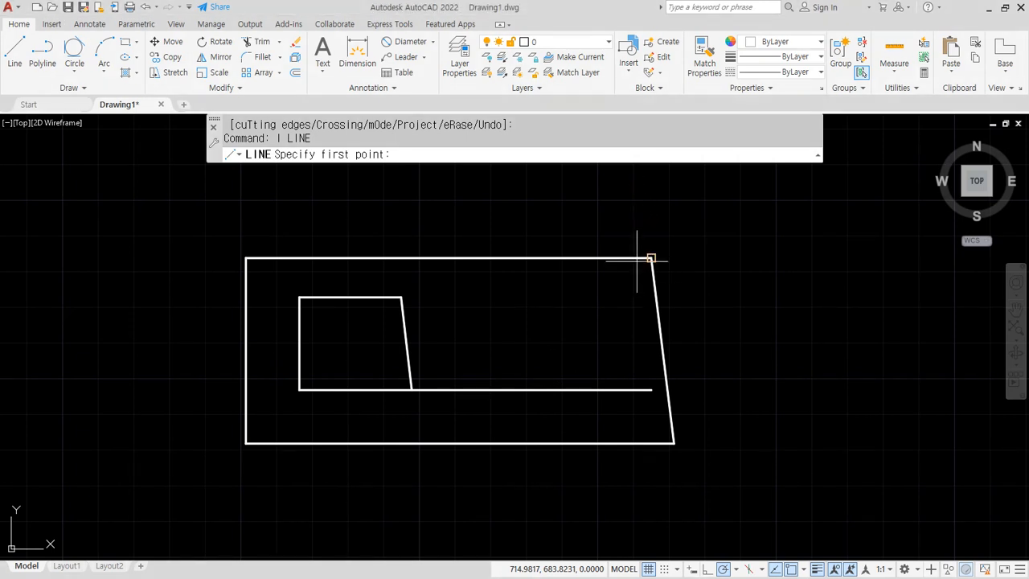
pyautogui.click(651, 259)
pyautogui.click(651, 390)
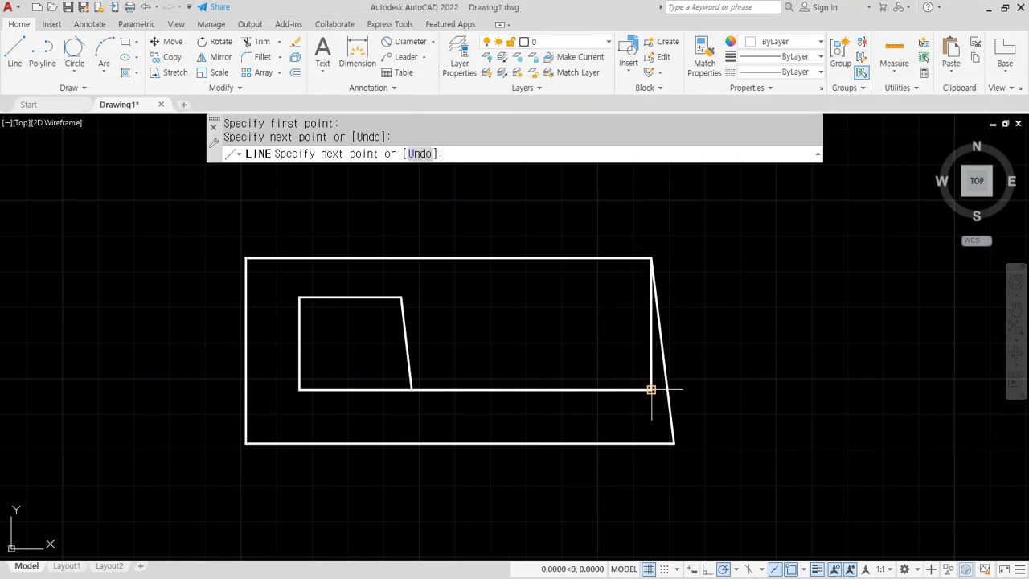
pyautogui.press('Escape')
# Offset the vertical line below the upper-right corner 13.5 to the left.
pyautogui.write('o')
pyautogui.press('Return')
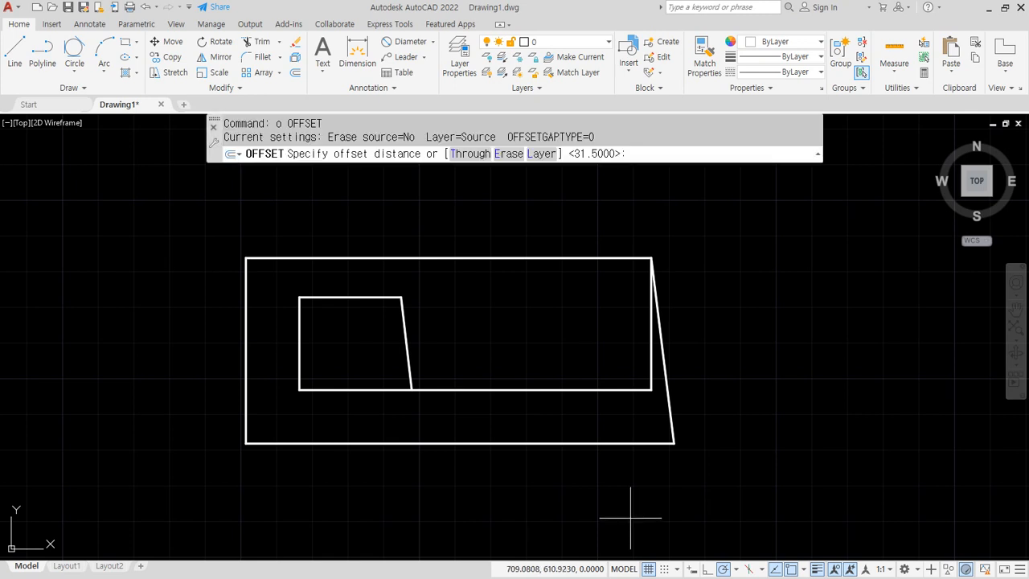
pyautogui.write('13.5')
pyautogui.press('Return')
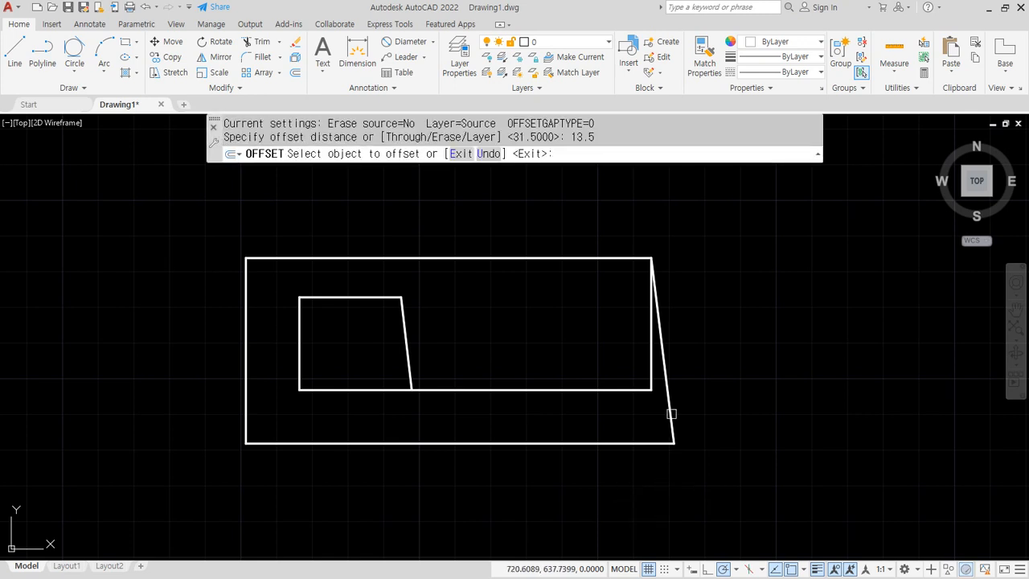
pyautogui.click(651, 377)
pyautogui.click(603, 367)
pyautogui.press('Return')
# Offset the new inner vertical line another 28 to the left.
pyautogui.press('Return')
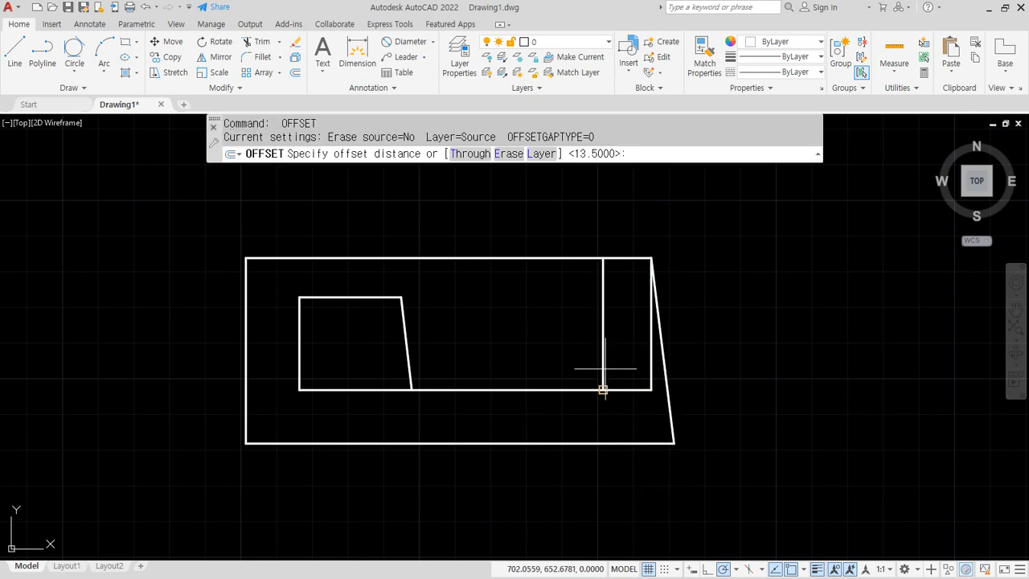
pyautogui.write('28')
pyautogui.press('Return')
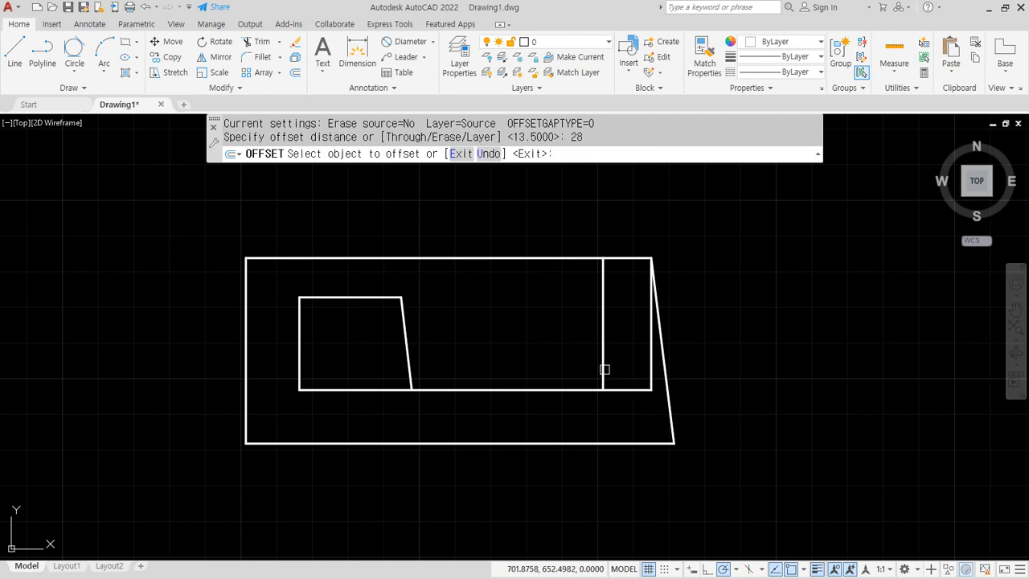
pyautogui.click(604, 369)
pyautogui.click(528, 368)
pyautogui.press('Return')
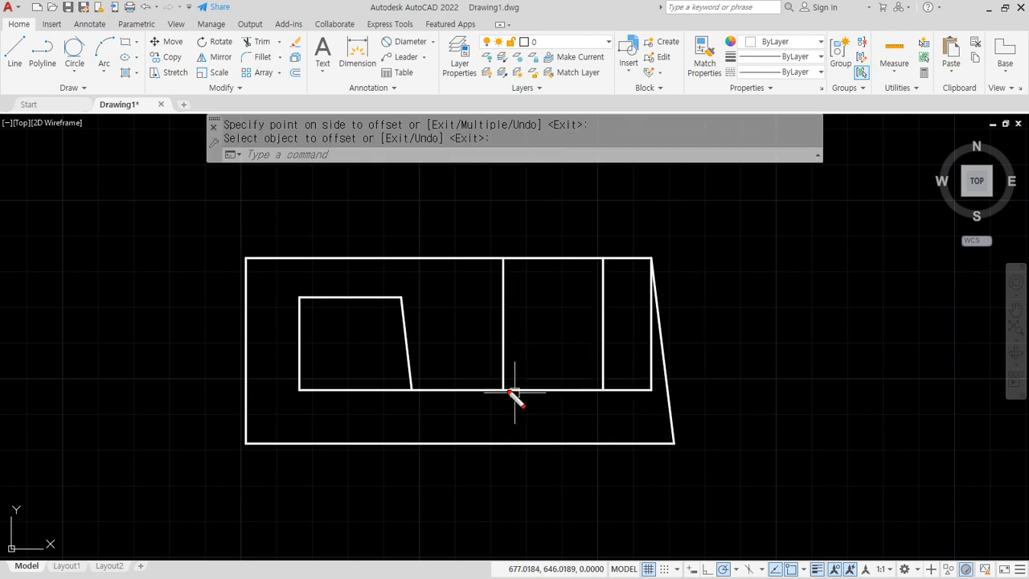
pyautogui.moveTo(503, 388); pyautogui.dragTo(448, 308)
pyautogui.moveTo(470, 345); pyautogui.dragTo(548, 359)
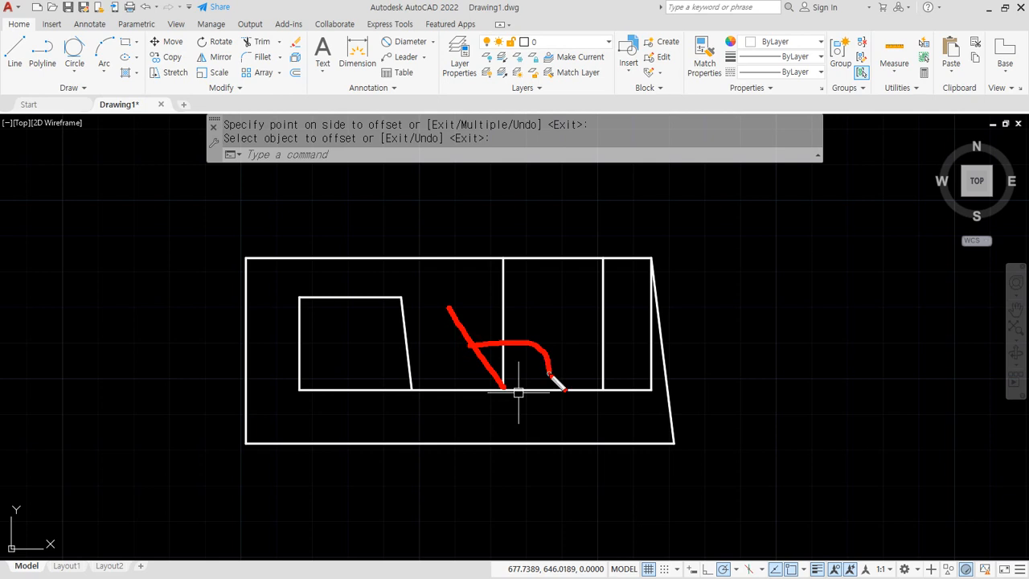
pyautogui.write('l')
pyautogui.press('Return')
pyautogui.click(503, 389)
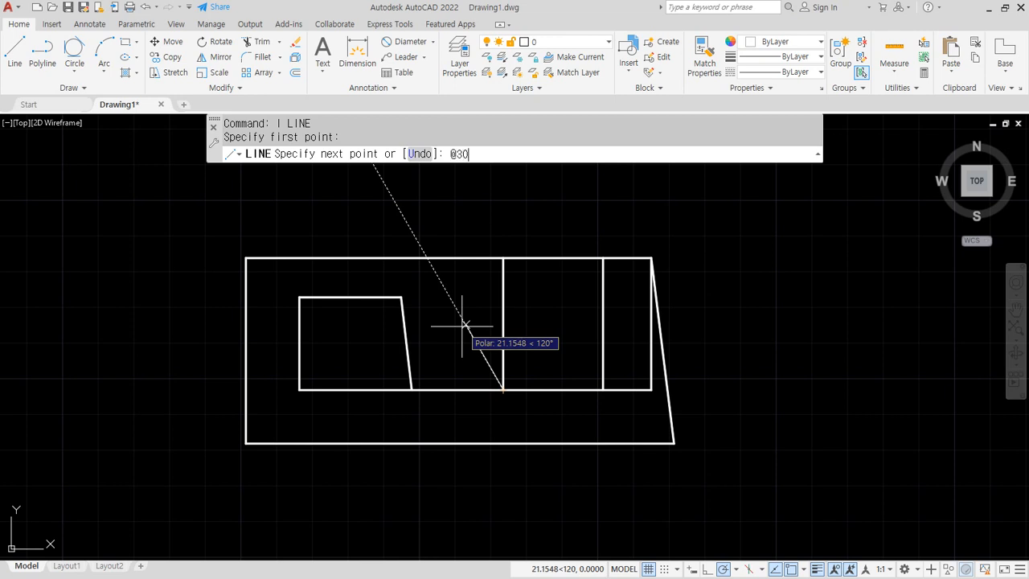
pyautogui.write('@30<116')
pyautogui.press('Return')
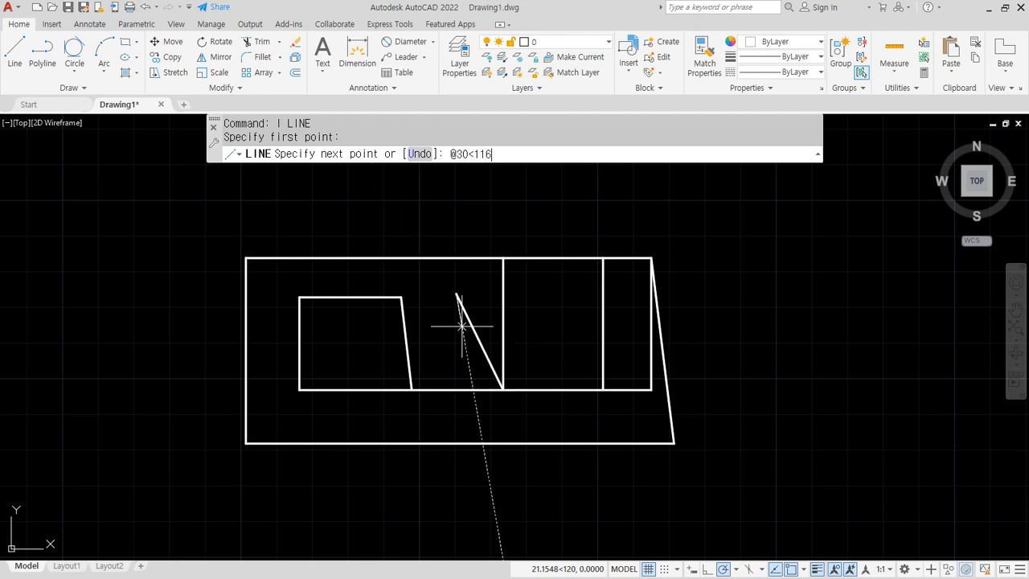
pyautogui.press('Return')
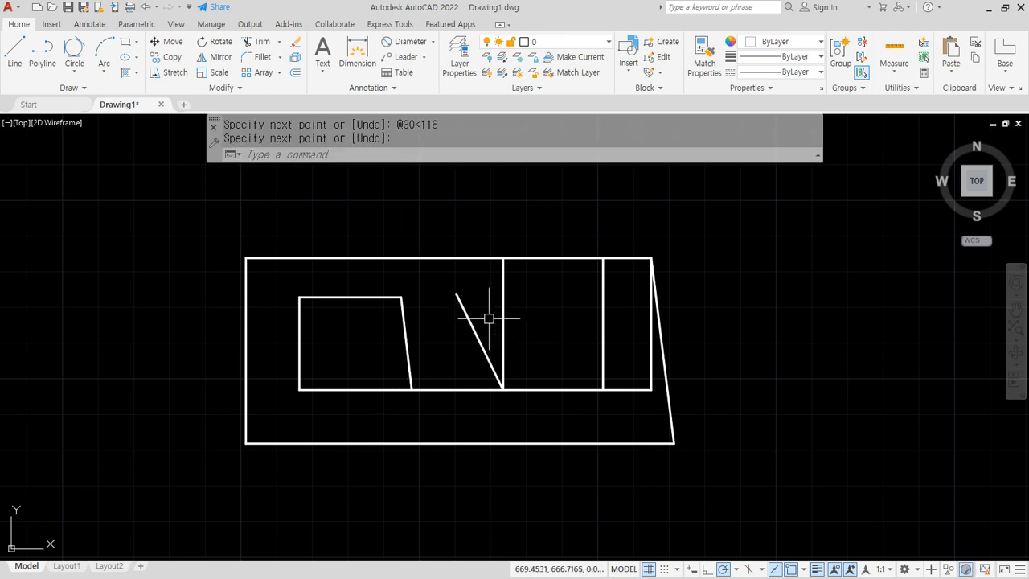
# Erase the vertical construction line at the foot of the 116° line.
pyautogui.click(503, 315)
pyautogui.write('e')
pyautogui.press('Return')
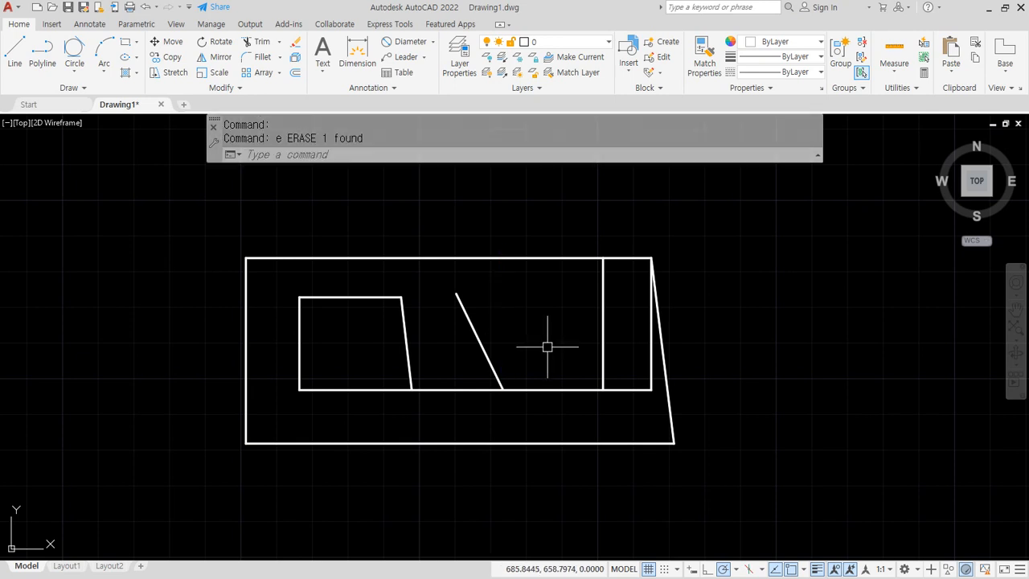
# Offset the outline's top edge 12 downward.
pyautogui.write('o')
pyautogui.press('Return')
pyautogui.write('12')
pyautogui.press('Return')
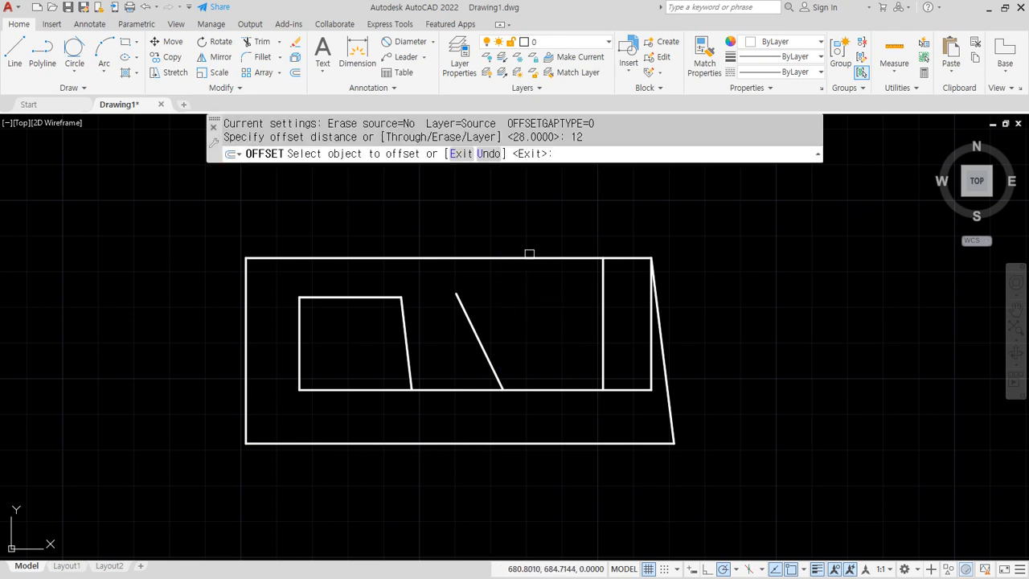
pyautogui.click(529, 257)
pyautogui.click(528, 329)
pyautogui.press('Return')
# Trim the offset horizontal, slanted line, inner vertical and lower horizontal so only the two separate inner quadrilaterals remain closed.
pyautogui.scroll(2, 624, 366)
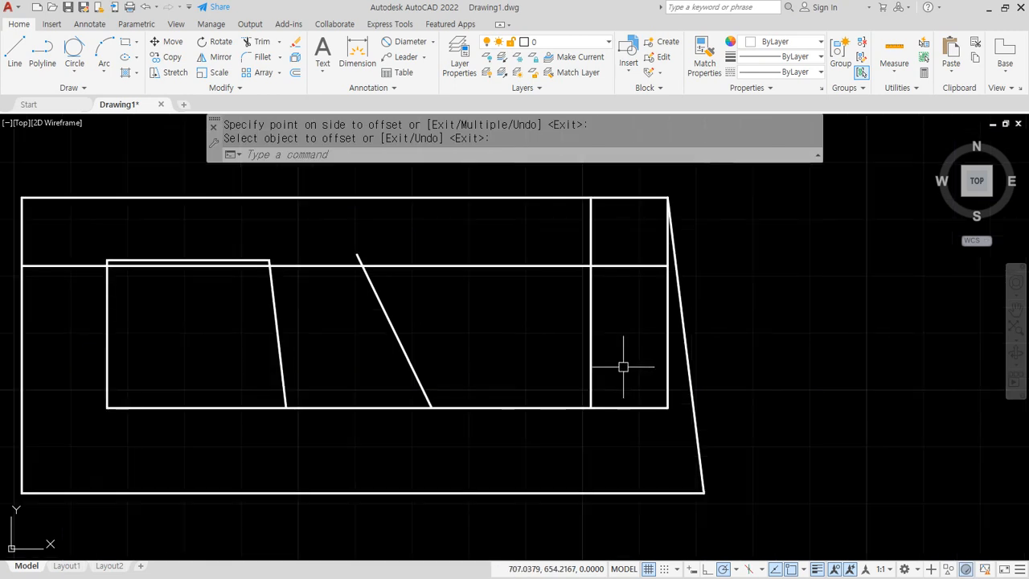
pyautogui.write('tr')
pyautogui.press('Return')
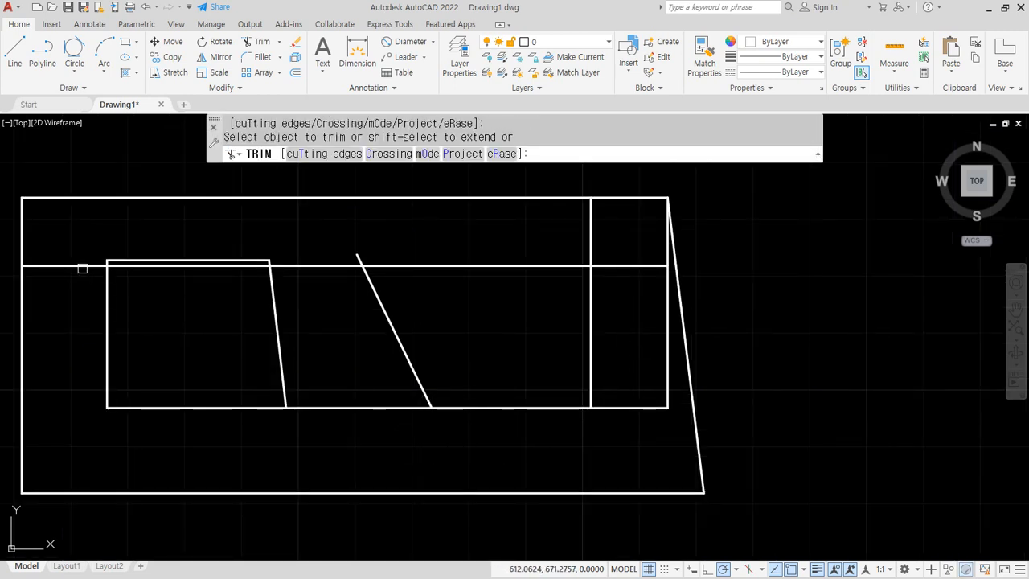
pyautogui.click(82, 266)
pyautogui.click(190, 266)
pyautogui.click(321, 265)
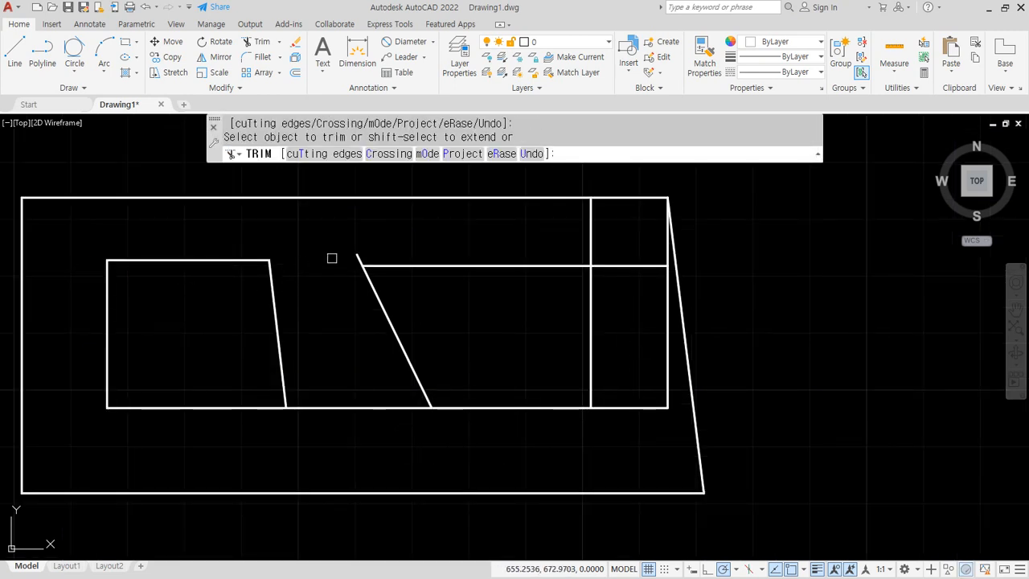
pyautogui.click(359, 258)
pyautogui.click(592, 239)
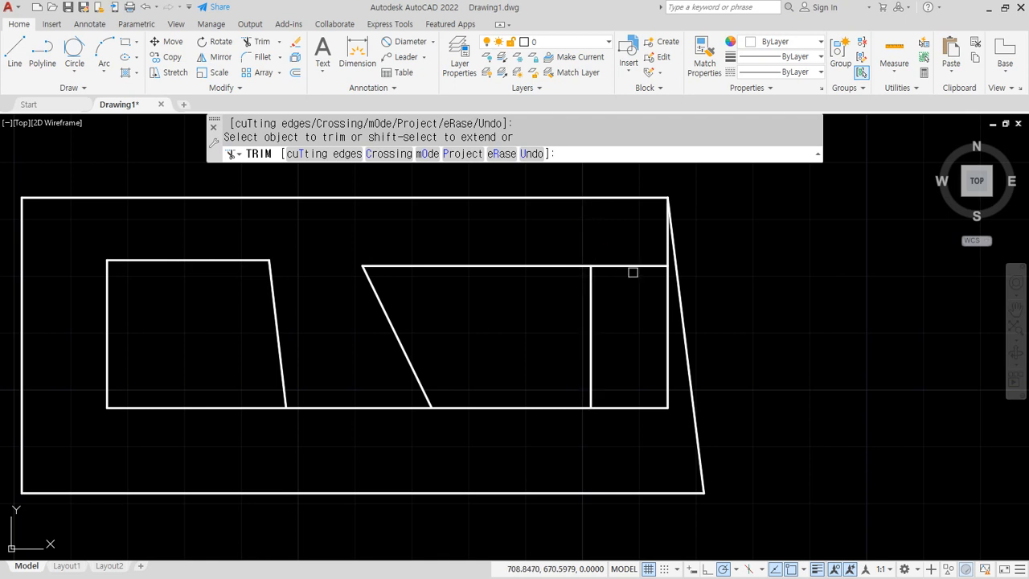
pyautogui.moveTo(633, 273); pyautogui.dragTo(636, 258)
pyautogui.click(391, 407)
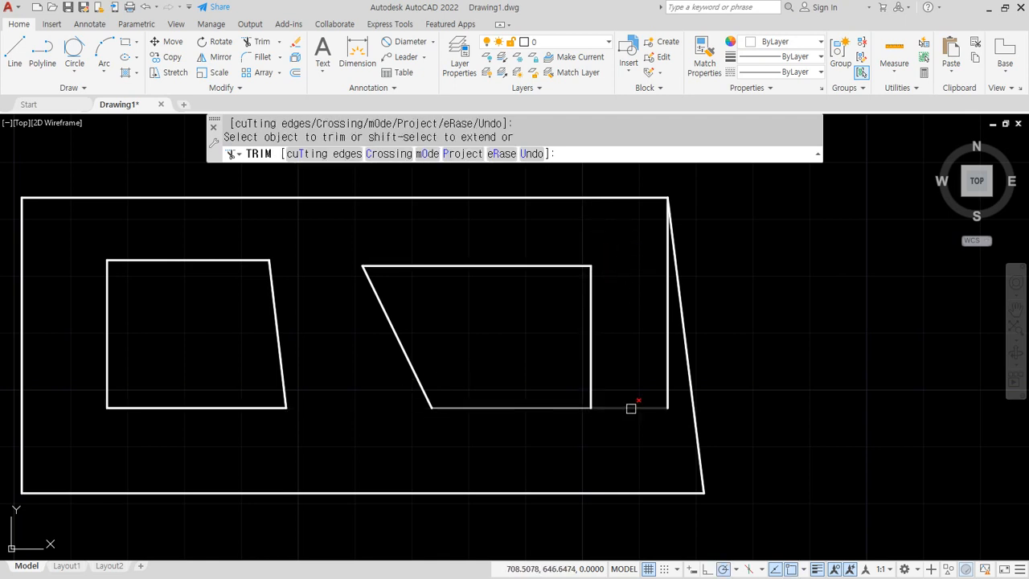
pyautogui.click(631, 408)
pyautogui.press('Escape')
# Erase the leftover vertical construction line beneath the outline's upper-right corner.
pyautogui.click(666, 395)
pyautogui.write('e')
pyautogui.press('Return')
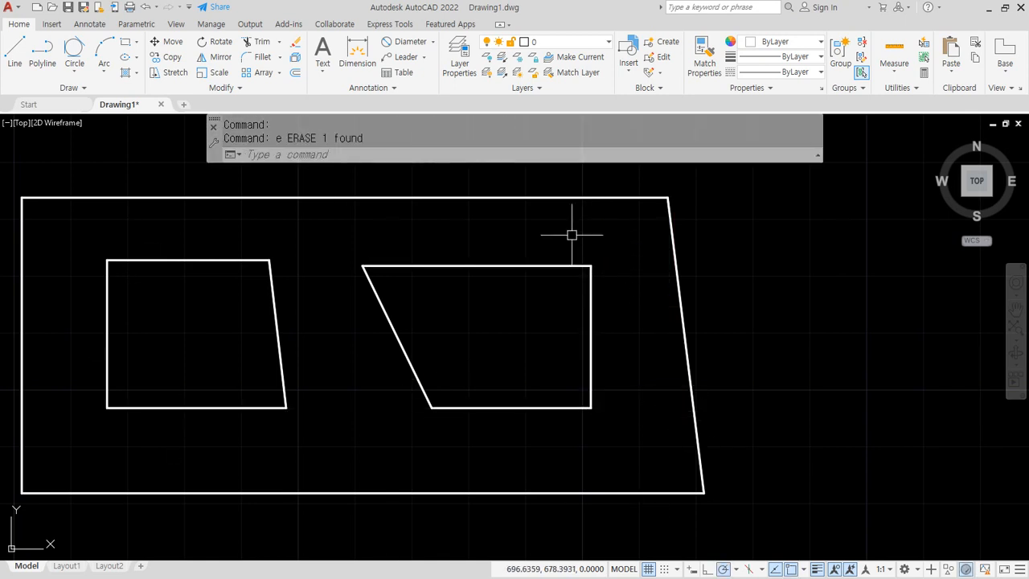
pyautogui.moveTo(553, 355); pyautogui.dragTo(611, 356, button='middle')
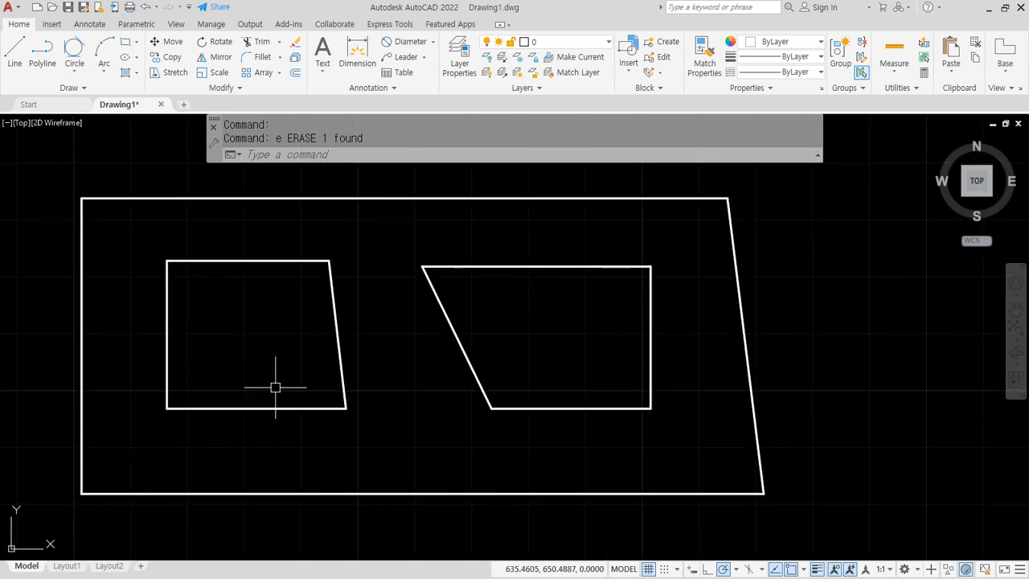
# Switch to the reference image in the browser and examine the next figure's overall width and right-edge height.
pyautogui.hotkey('alt', 'Tab')
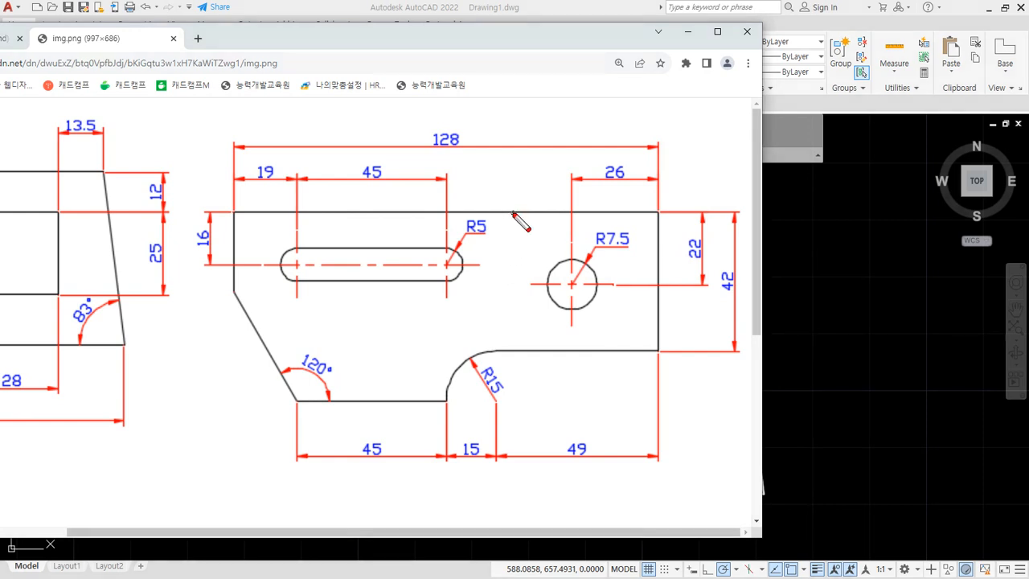
pyautogui.moveTo(236, 151); pyautogui.dragTo(235, 263)
pyautogui.moveTo(657, 172); pyautogui.dragTo(657, 269)
pyautogui.moveTo(455, 161)
pyautogui.mouseDown()
pyautogui.moveTo(423, 127)
pyautogui.moveTo(468, 161)
pyautogui.moveTo(455, 160)
pyautogui.mouseUp()
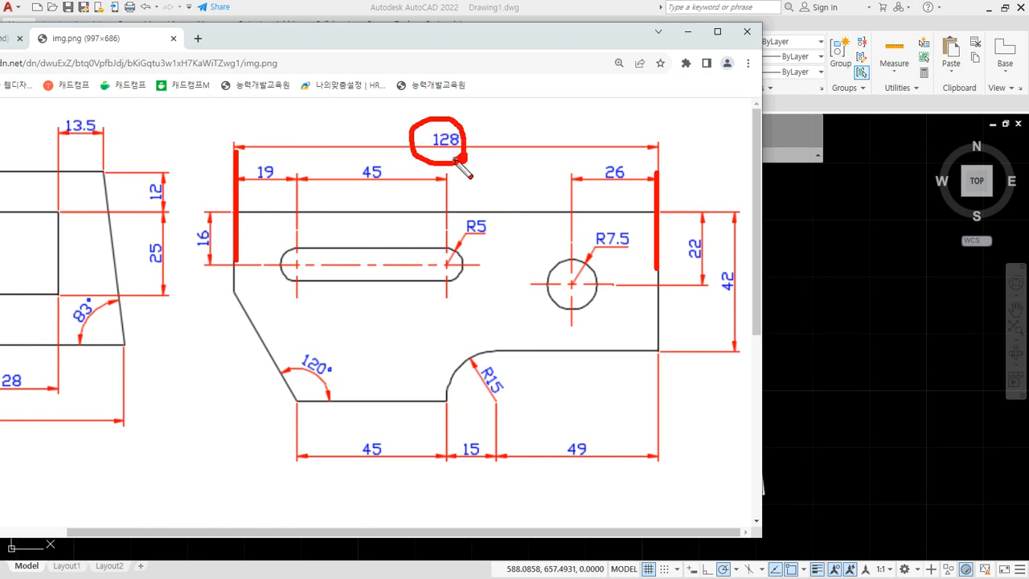
pyautogui.moveTo(546, 207); pyautogui.dragTo(654, 206)
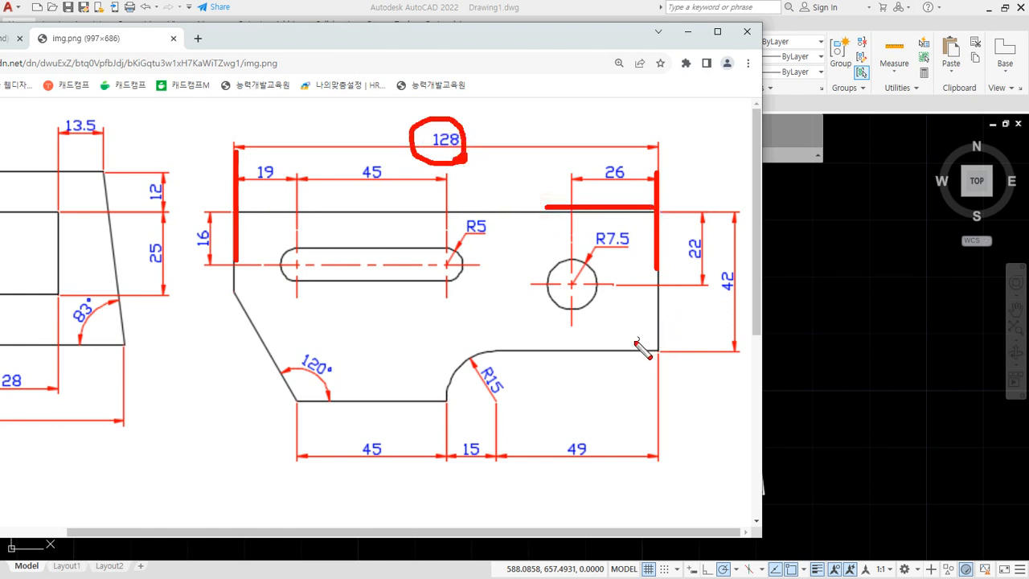
pyautogui.moveTo(635, 354); pyautogui.dragTo(750, 354)
pyautogui.moveTo(744, 297)
pyautogui.mouseDown()
pyautogui.moveTo(751, 276)
pyautogui.moveTo(745, 300)
pyautogui.mouseUp()
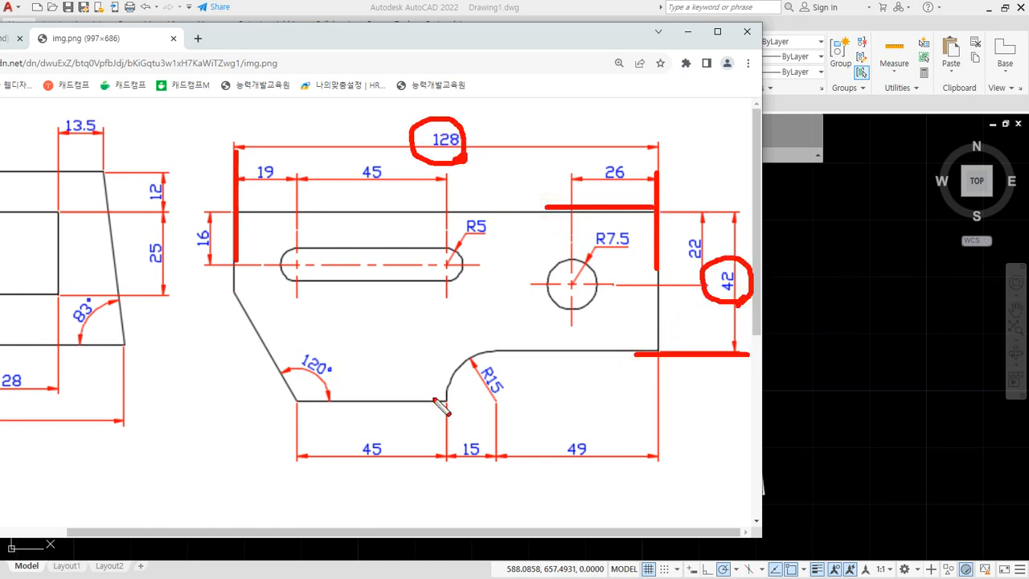
# Examine the reference drawing's overall width, edge heights, arc radius, corner angle and bounding outline.
pyautogui.moveTo(419, 402); pyautogui.dragTo(728, 402)
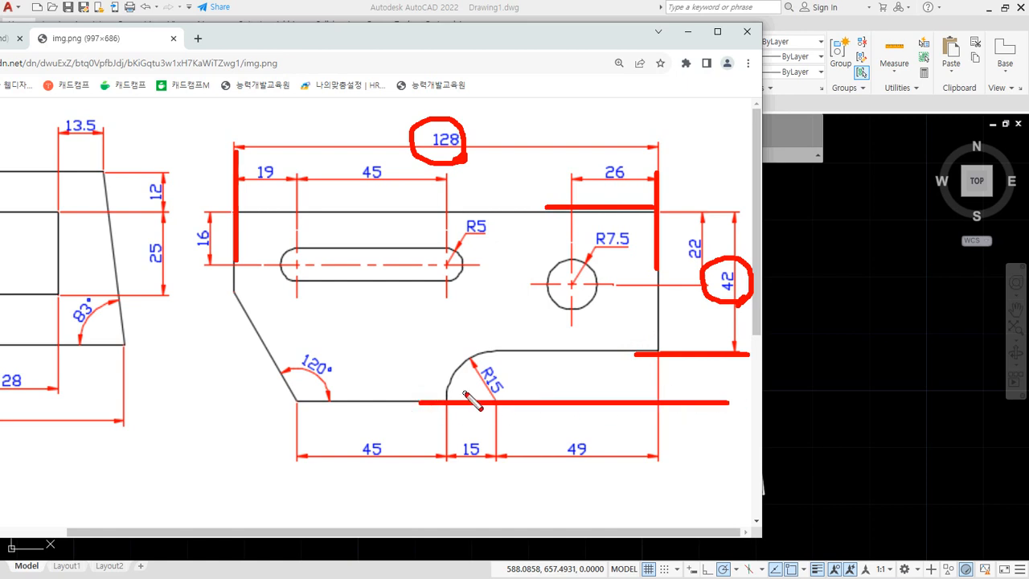
pyautogui.moveTo(492, 395)
pyautogui.mouseDown()
pyautogui.moveTo(524, 372)
pyautogui.moveTo(507, 404)
pyautogui.mouseUp()
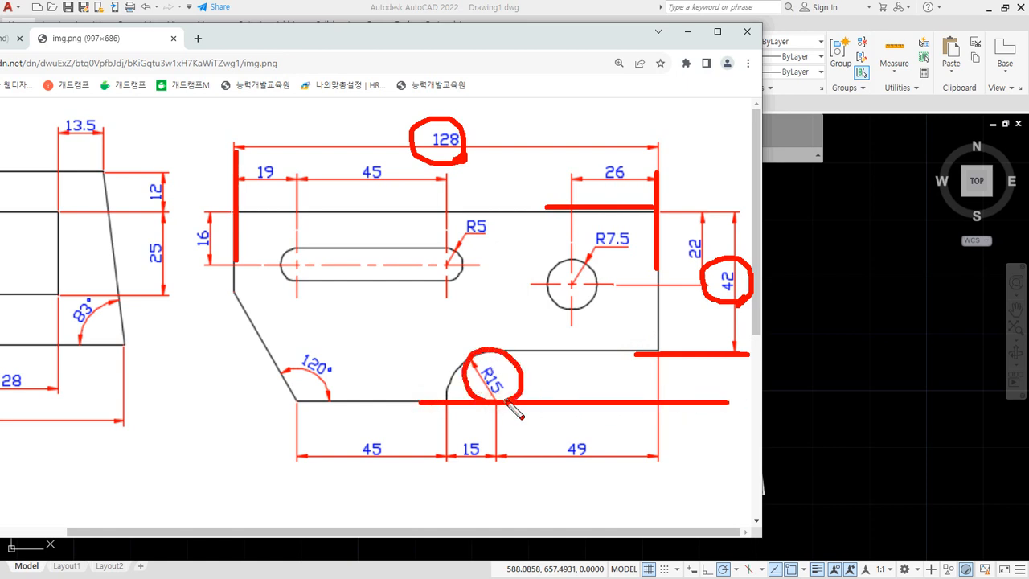
pyautogui.moveTo(684, 361); pyautogui.dragTo(684, 392)
pyautogui.moveTo(702, 362)
pyautogui.mouseDown()
pyautogui.moveTo(701, 379)
pyautogui.moveTo(722, 361)
pyautogui.mouseUp()
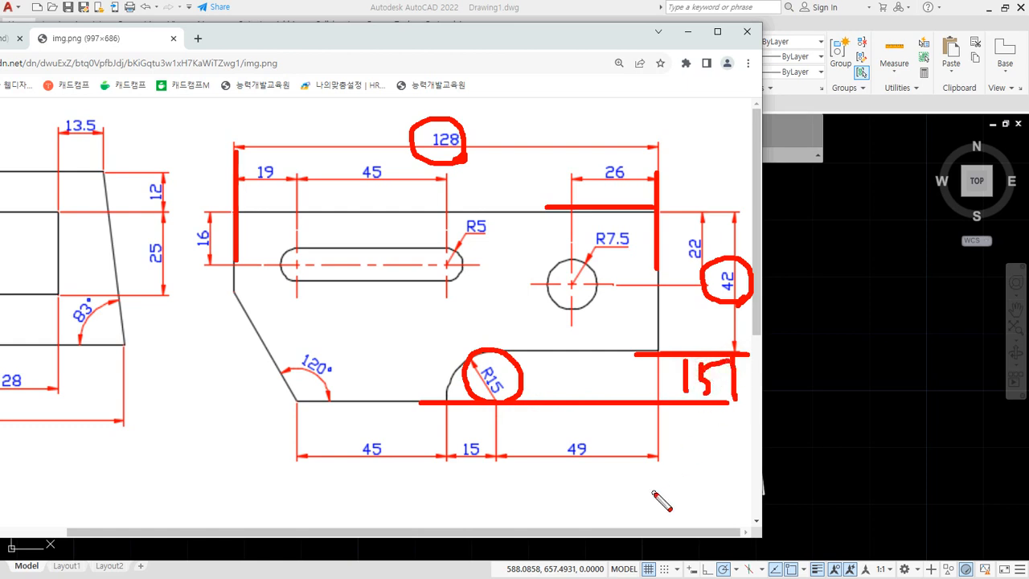
pyautogui.moveTo(311, 392)
pyautogui.mouseDown()
pyautogui.moveTo(333, 339)
pyautogui.moveTo(328, 394)
pyautogui.mouseUp()
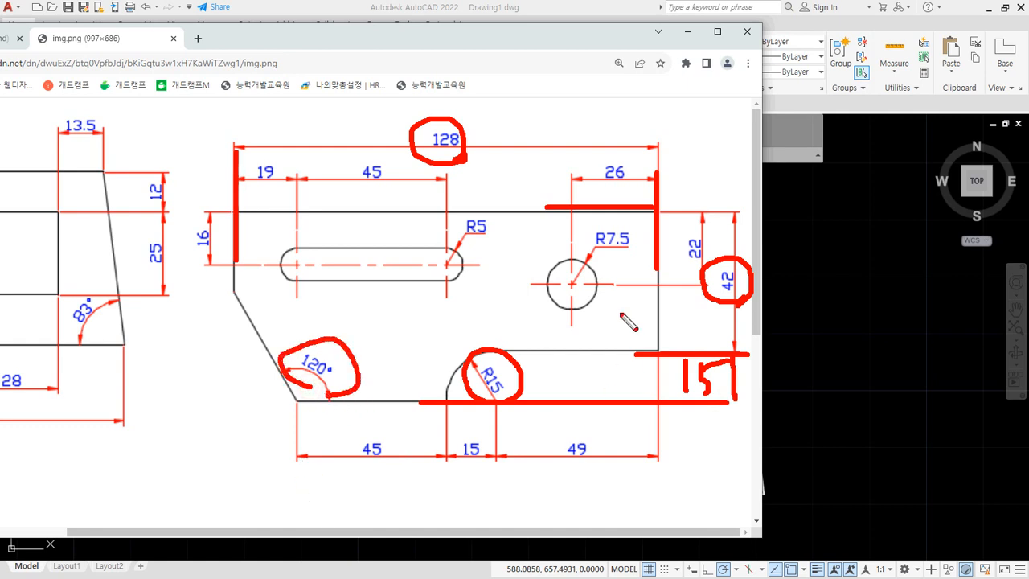
pyautogui.moveTo(194, 213); pyautogui.dragTo(672, 212)
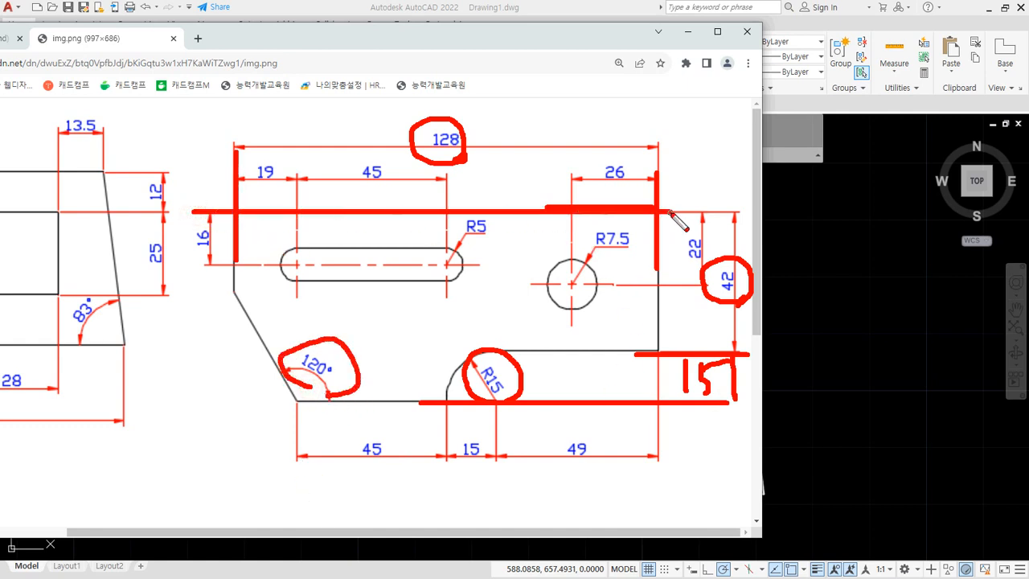
pyautogui.moveTo(652, 140); pyautogui.dragTo(653, 571)
pyautogui.moveTo(547, 214)
pyautogui.mouseDown()
pyautogui.moveTo(530, 301)
pyautogui.moveTo(553, 316)
pyautogui.moveTo(529, 329)
pyautogui.mouseUp()
pyautogui.moveTo(548, 342)
pyautogui.mouseDown()
pyautogui.moveTo(532, 368)
pyautogui.moveTo(546, 391)
pyautogui.moveTo(528, 399)
pyautogui.mouseUp()
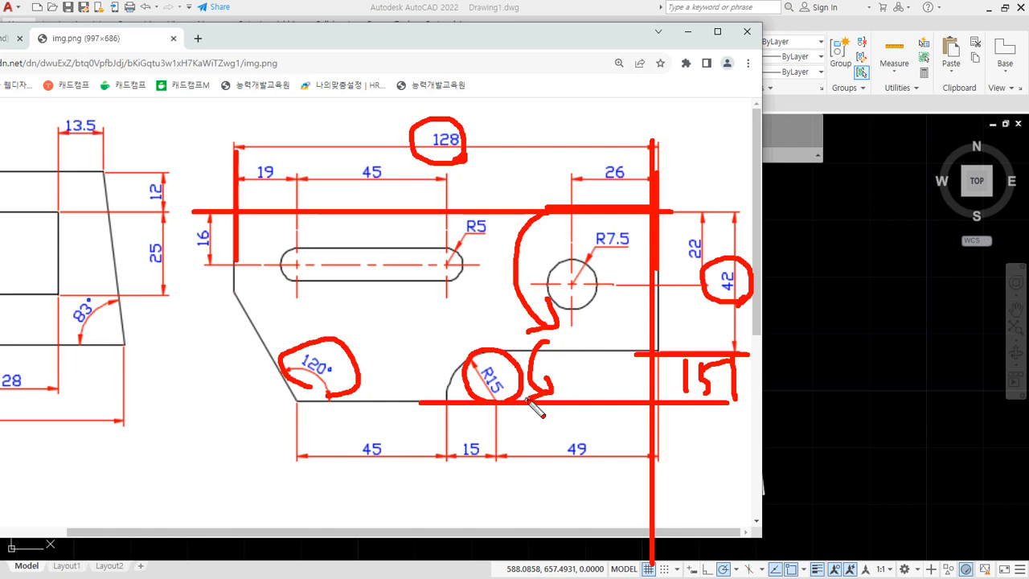
pyautogui.moveTo(637, 352); pyautogui.dragTo(483, 352)
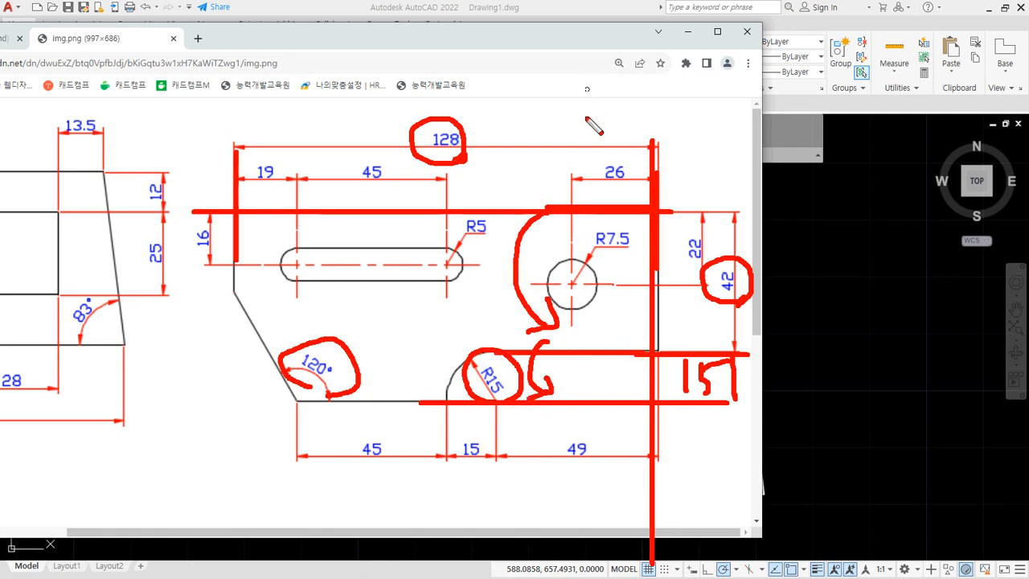
pyautogui.moveTo(199, 214); pyautogui.dragTo(668, 214)
pyautogui.moveTo(658, 148); pyautogui.dragTo(658, 357)
pyautogui.moveTo(663, 398); pyautogui.dragTo(244, 399)
pyautogui.moveTo(239, 209); pyautogui.dragTo(240, 412)
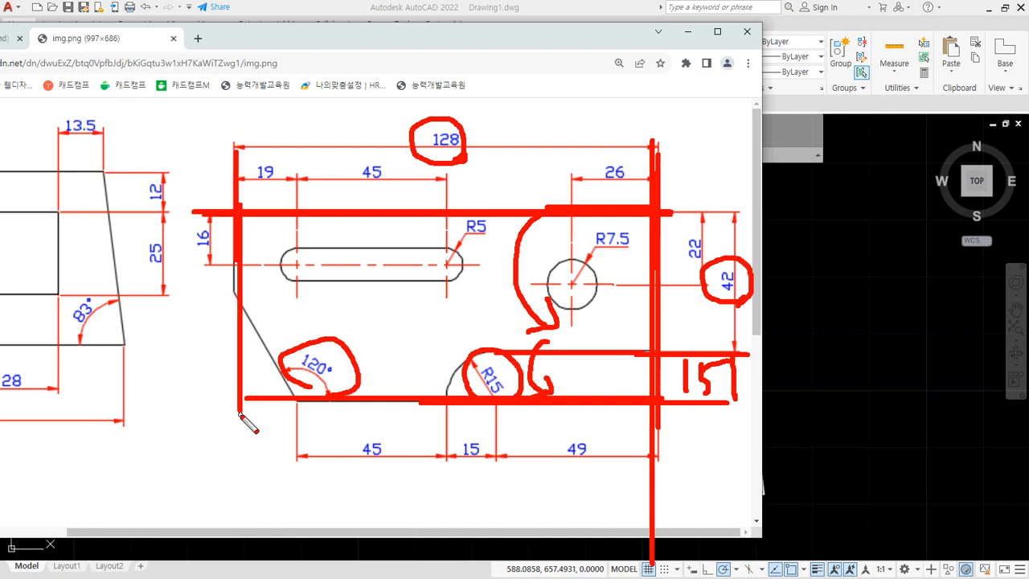
pyautogui.press('Escape')
# Switch to the AutoCAD drawing and draw a long horizontal line to the right of the existing plate, level with its top edge.
pyautogui.moveTo(540, 38); pyautogui.dragTo(0, 65)
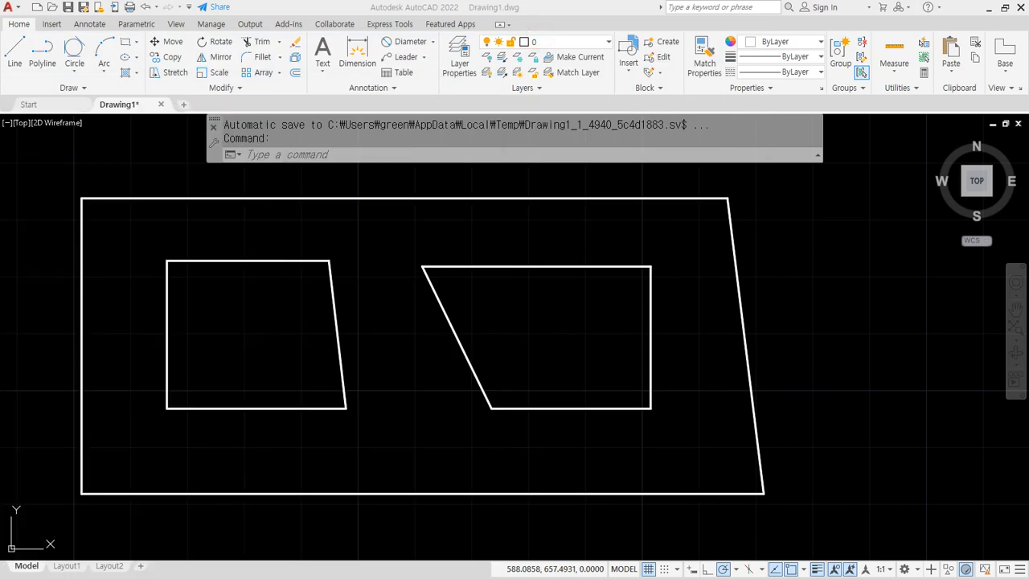
pyautogui.scroll(-6, 608, 360)
pyautogui.moveTo(644, 378)
pyautogui.mouseDown(button='middle')
pyautogui.moveTo(349, 358)
pyautogui.moveTo(347, 346)
pyautogui.mouseUp(button='middle')
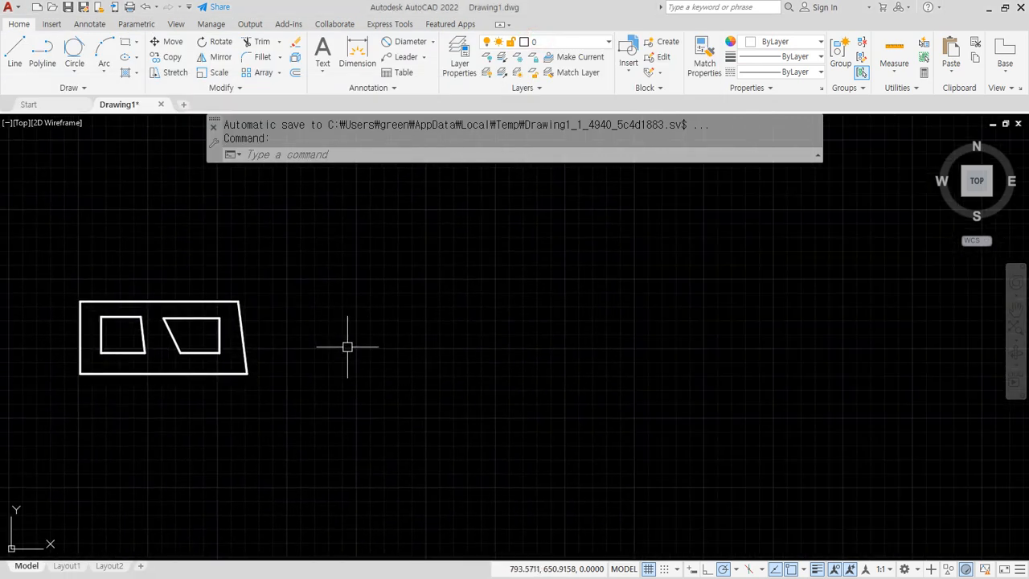
pyautogui.scroll(2, 362, 357)
pyautogui.write('l')
pyautogui.press('Return')
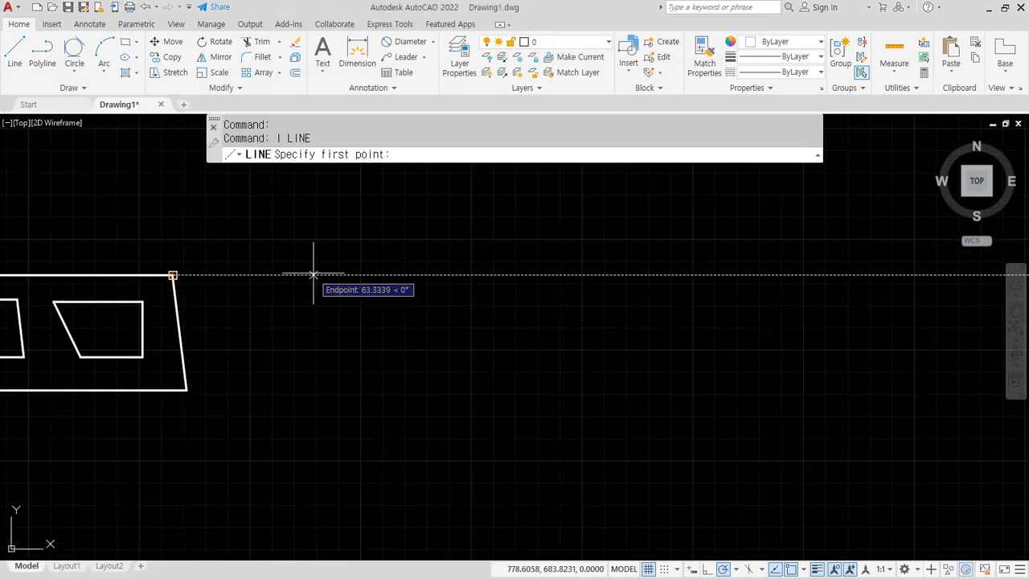
pyautogui.click(252, 275)
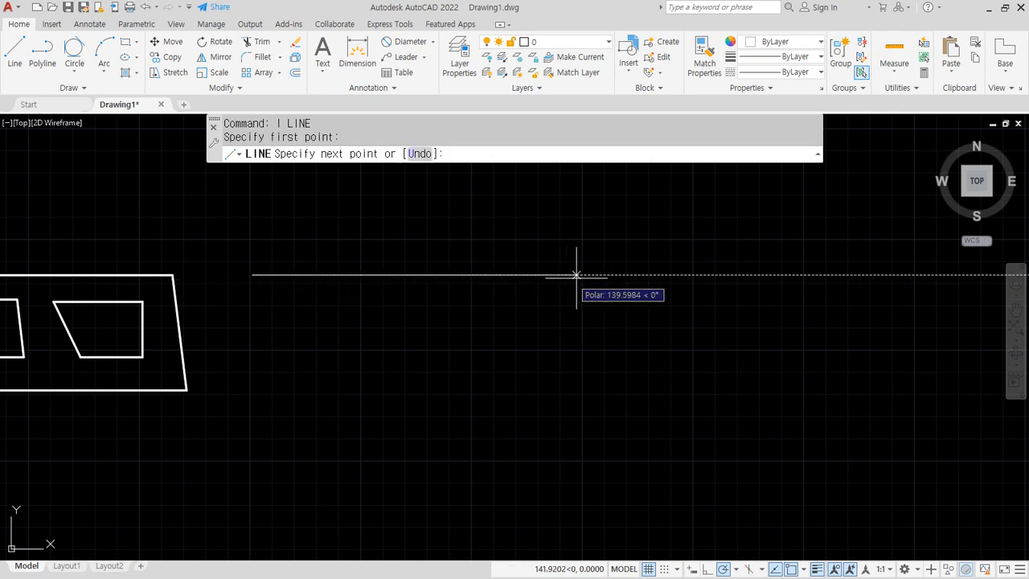
pyautogui.click(700, 275)
pyautogui.press('Return')
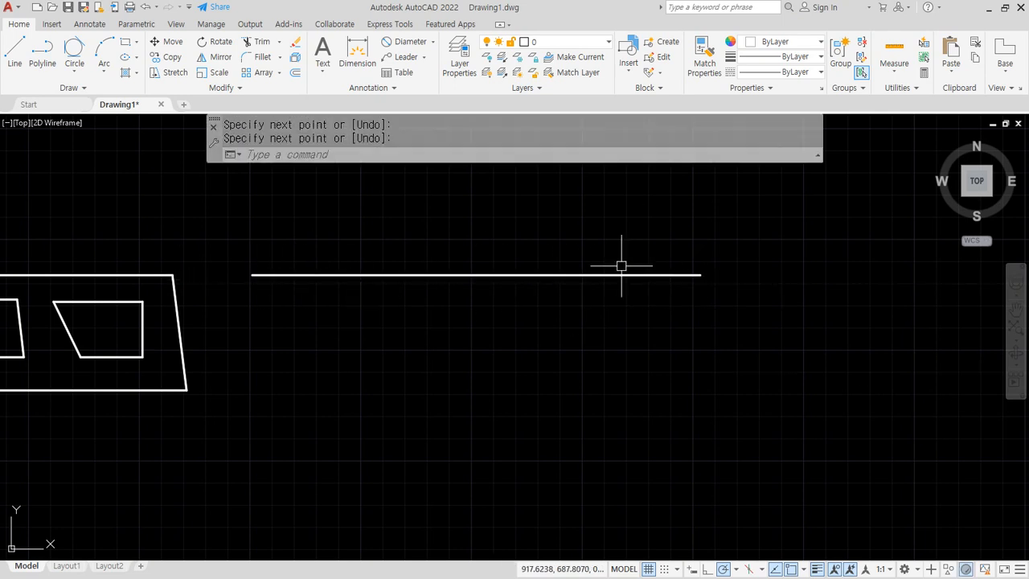
# Draw a vertical line that starts above the new horizontal line, crosses it and ends well below it.
pyautogui.press('Return')
pyautogui.click(544, 212)
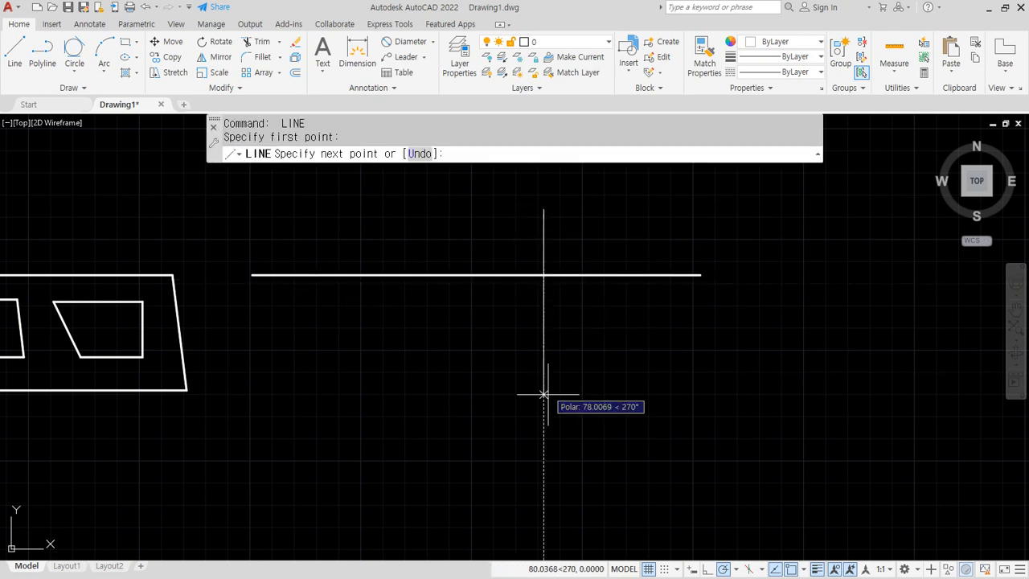
pyautogui.click(544, 485)
pyautogui.press('Return')
# Offset the vertical line 128 to the left to create the plate's opposite side.
pyautogui.write('o')
pyautogui.press('Return')
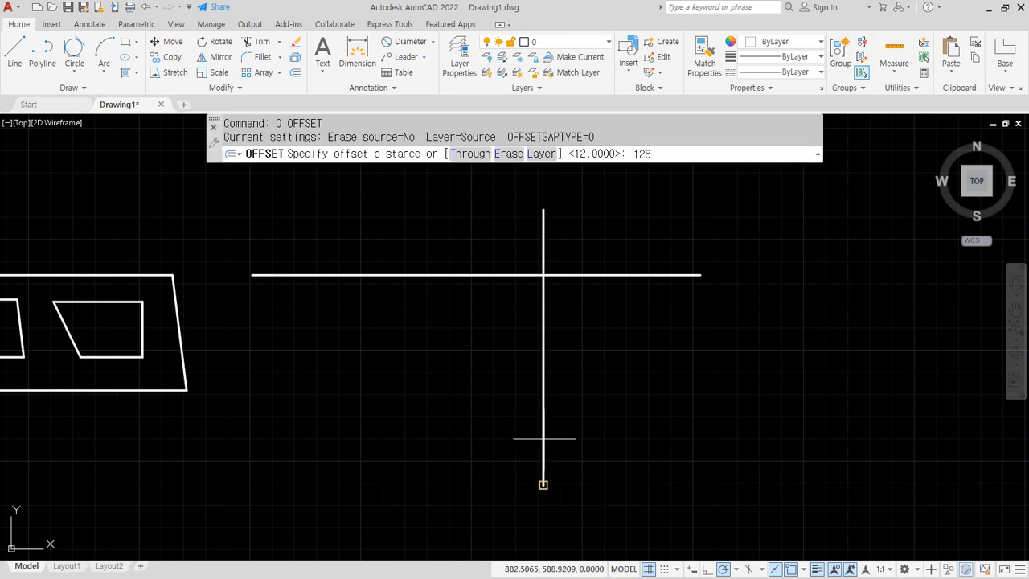
pyautogui.press('Return')
pyautogui.click(543, 481)
pyautogui.click(392, 362)
pyautogui.press('Return')
# Offset the horizontal line 42 downward.
pyautogui.press('Return')
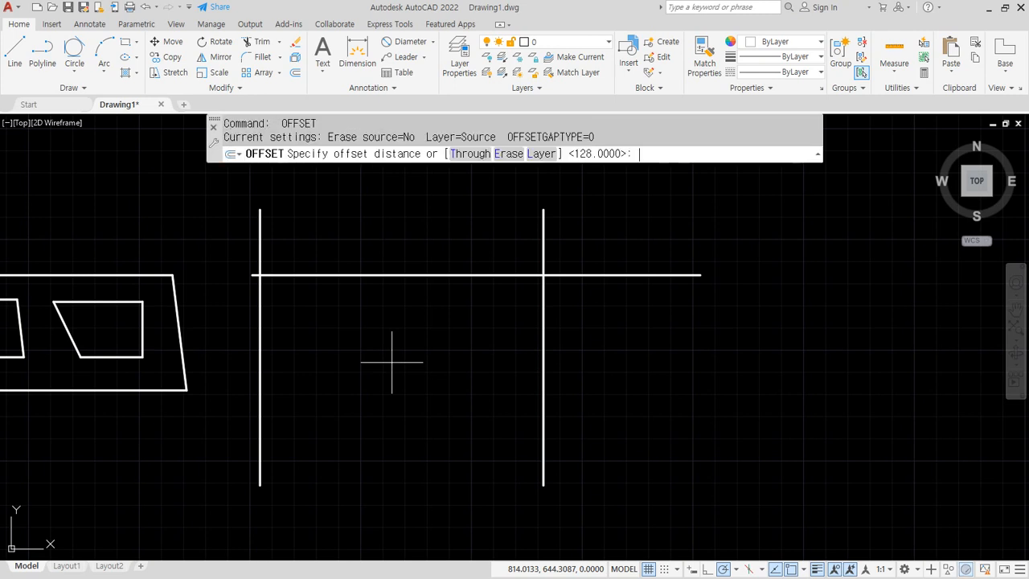
pyautogui.write('42')
pyautogui.press('Return')
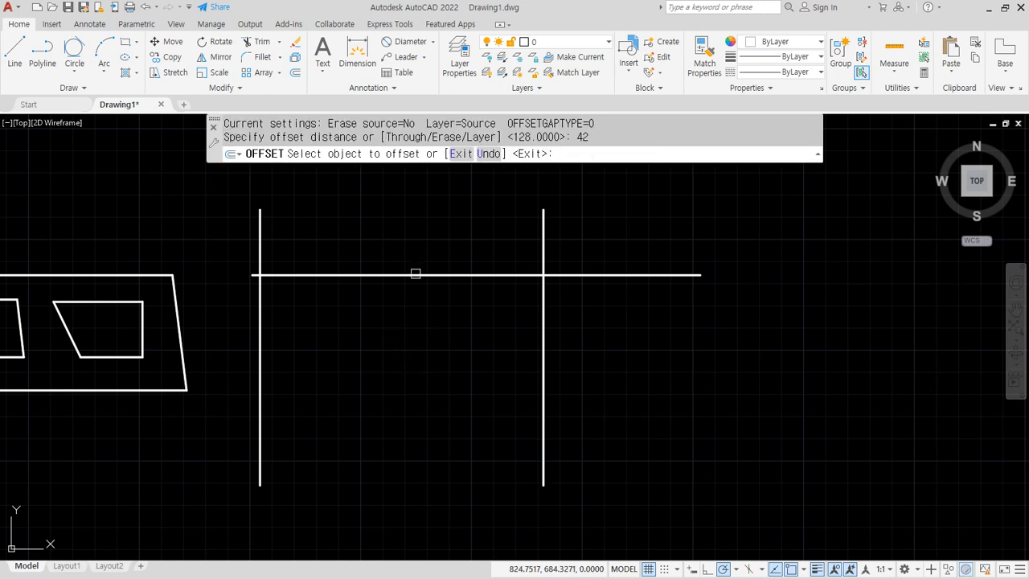
pyautogui.click(416, 275)
pyautogui.click(416, 353)
pyautogui.press('Return')
# Offset the lower horizontal line another 15 downward for the plate's bottom edge.
pyautogui.press('Return')
pyautogui.write('1')
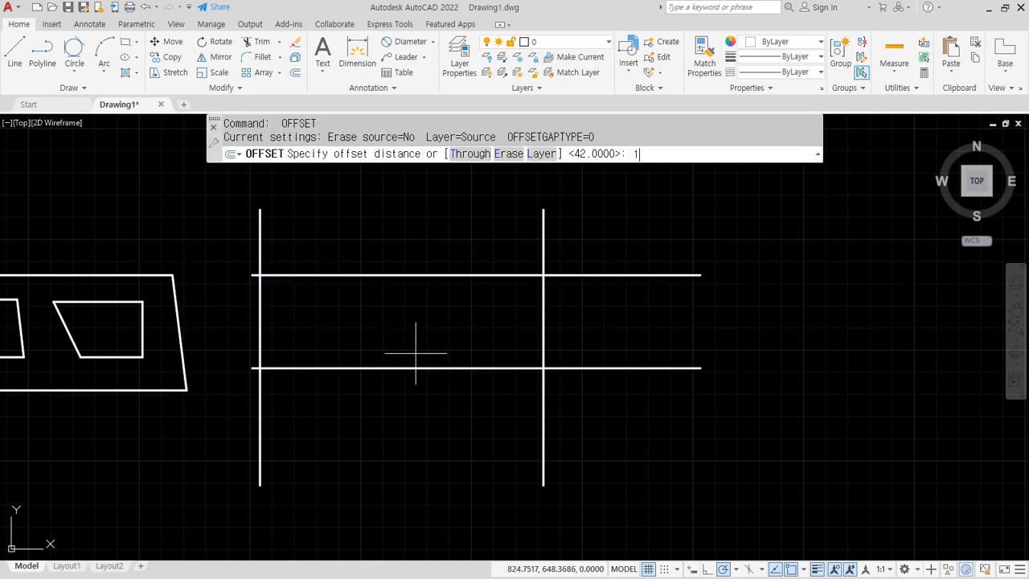
pyautogui.write('5')
pyautogui.press('Return')
pyautogui.click(409, 369)
pyautogui.click(416, 438)
pyautogui.press('Return')
# Trim the vertical lines below the lowest horizontal line and the horizontal lines beyond the right vertical line.
pyautogui.write('tr')
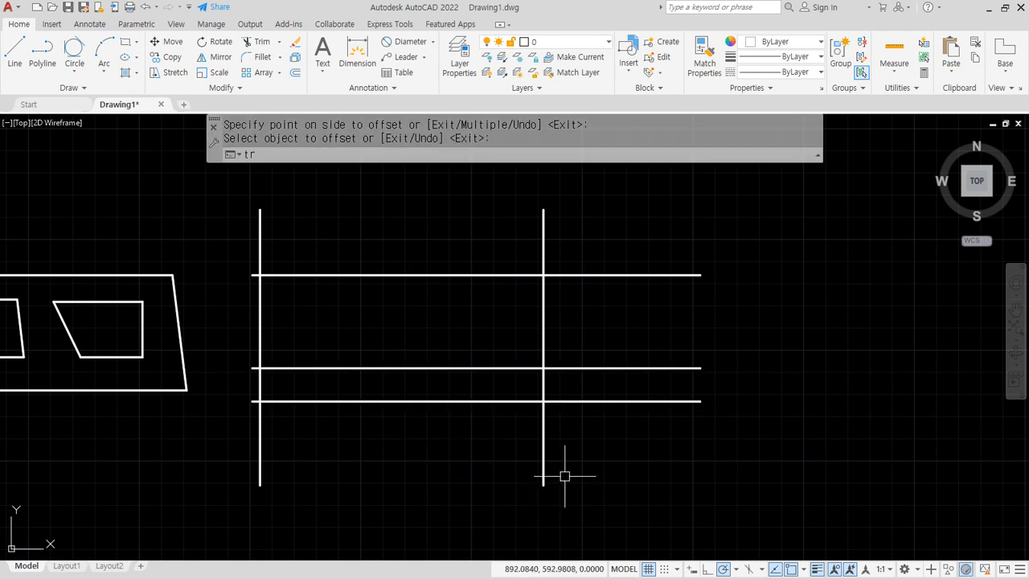
pyautogui.press('Return')
pyautogui.click(585, 475)
pyautogui.click(223, 451)
pyautogui.press('Return')
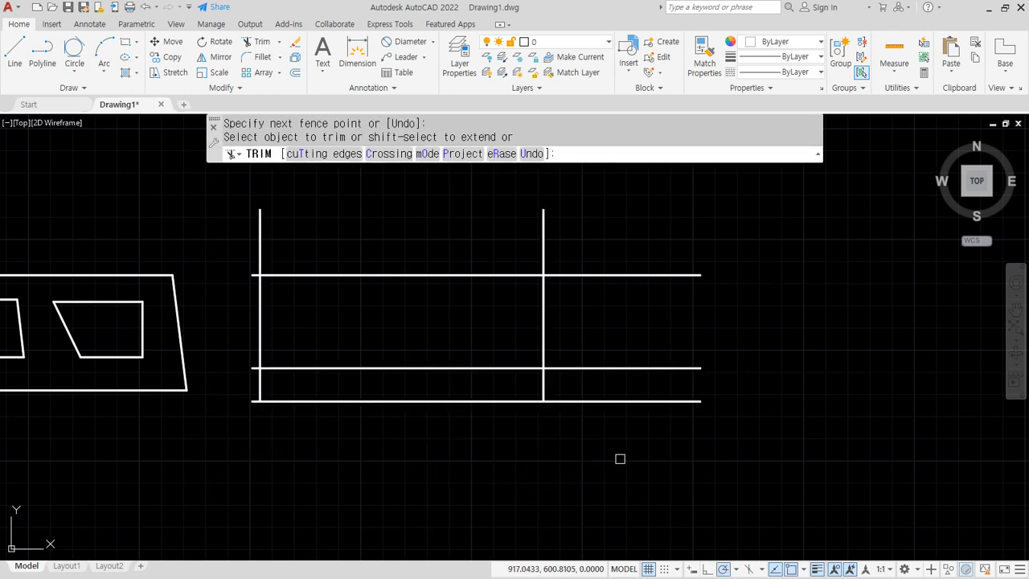
pyautogui.click(607, 240)
pyautogui.click(597, 446)
# Trim the vertical line ends above the top line and the horizontal line ends left of the left vertical line.
pyautogui.click(588, 256)
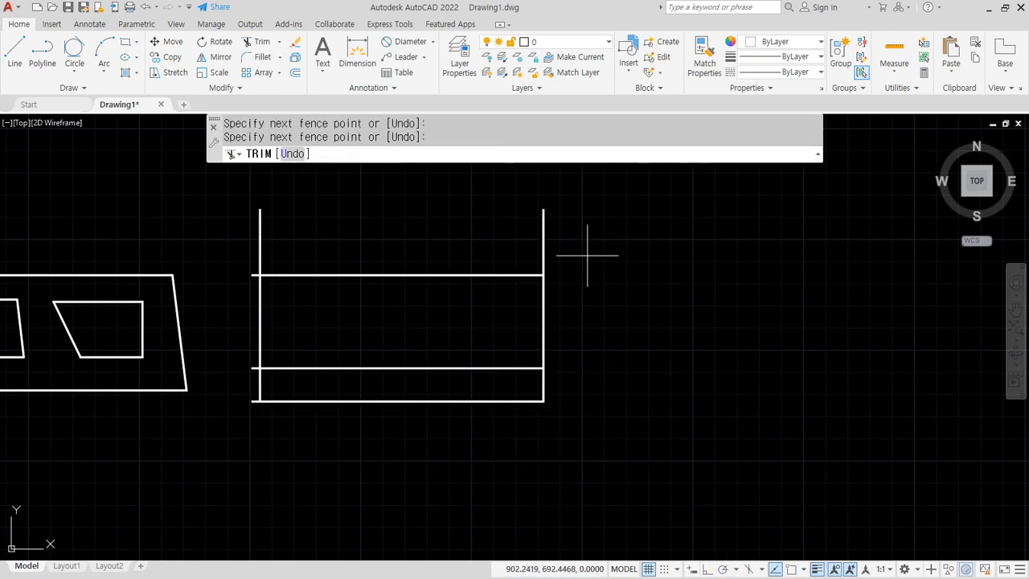
pyautogui.click(245, 246)
pyautogui.press('Return')
pyautogui.click(255, 255)
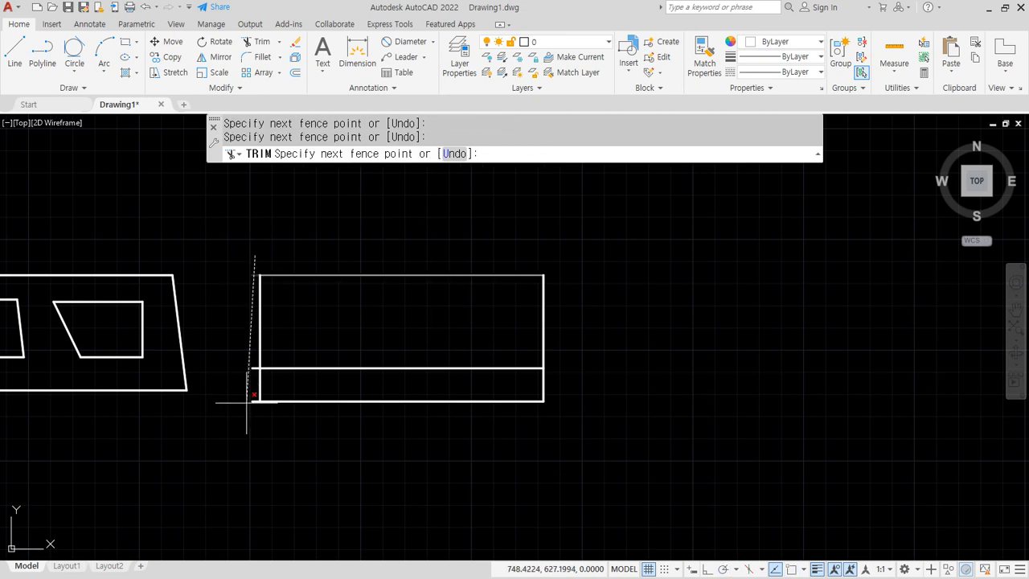
pyautogui.click(253, 448)
pyautogui.press('Return')
pyautogui.press('Return')
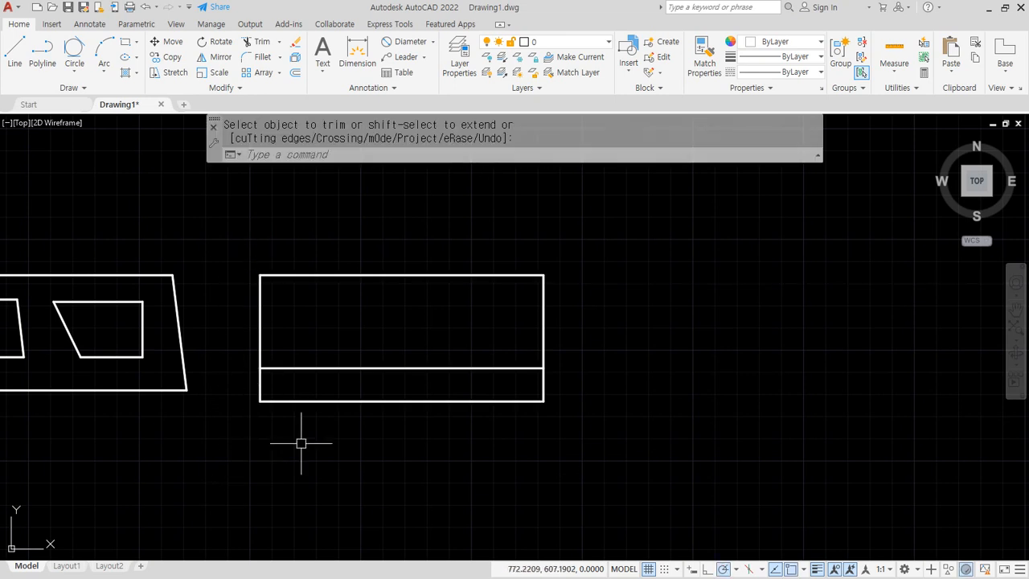
pyautogui.scroll(2, 315, 362)
pyautogui.moveTo(461, 377); pyautogui.dragTo(483, 385, button='middle')
pyautogui.hotkey('ctrl', 'alt', 'd')
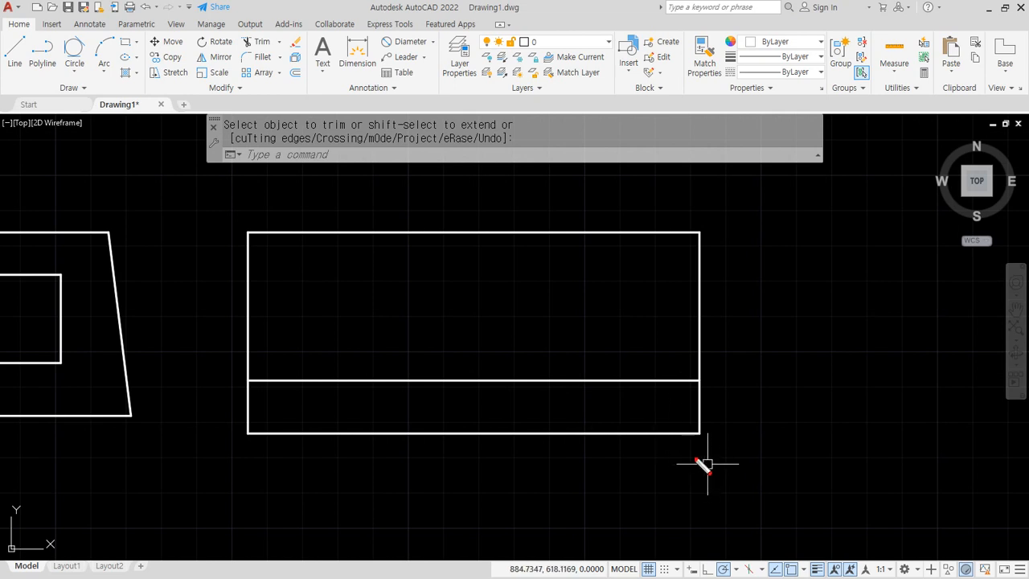
pyautogui.moveTo(692, 436)
pyautogui.mouseDown()
pyautogui.moveTo(692, 457)
pyautogui.moveTo(526, 439)
pyautogui.moveTo(492, 479)
pyautogui.moveTo(434, 461)
pyautogui.moveTo(335, 460)
pyautogui.mouseUp()
pyautogui.press('Escape')
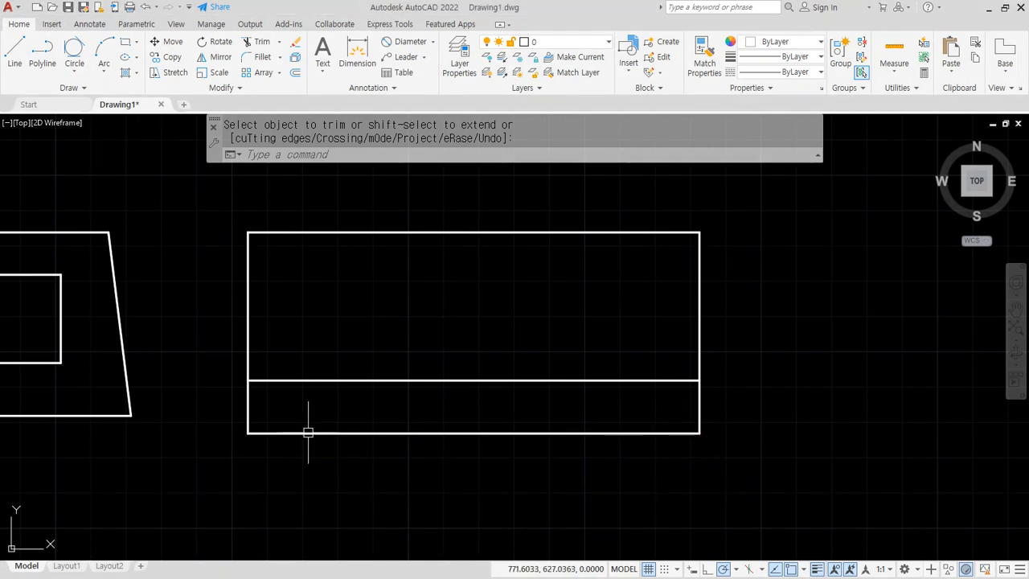
# Offset the rectangle's right edge 49 to the left.
pyautogui.write('o')
pyautogui.press('Return')
pyautogui.write('40')
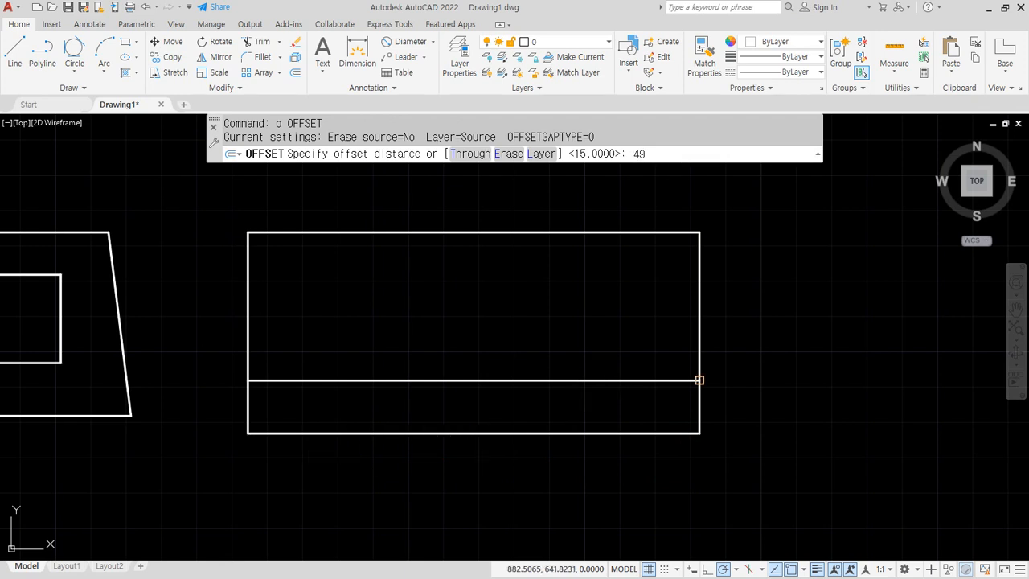
pyautogui.press('Return')
pyautogui.click(699, 344)
pyautogui.click(532, 337)
pyautogui.press('Return')
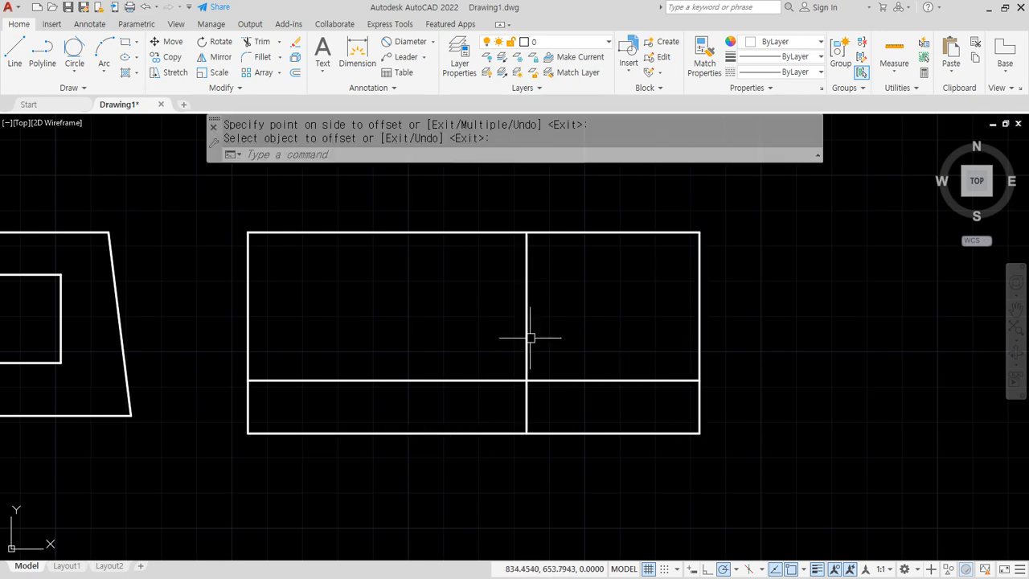
# Offset the new inner vertical line 15 to the left.
pyautogui.press('Return')
pyautogui.write('15')
pyautogui.press('Return')
pyautogui.click(526, 354)
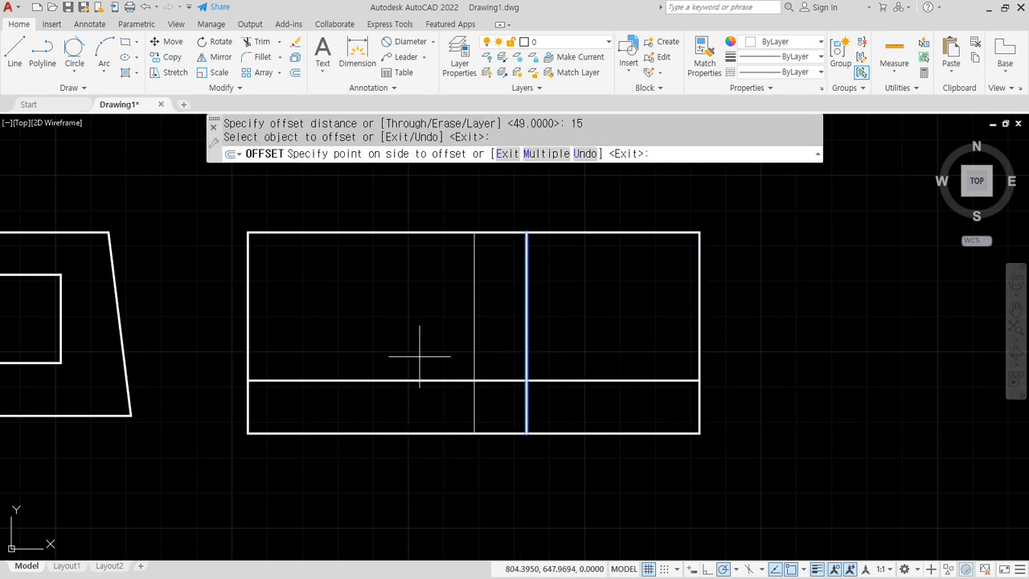
pyautogui.click(418, 354)
pyautogui.press('Return')
# Offset the leftmost inner vertical line 45 further to the left.
pyautogui.press('Return')
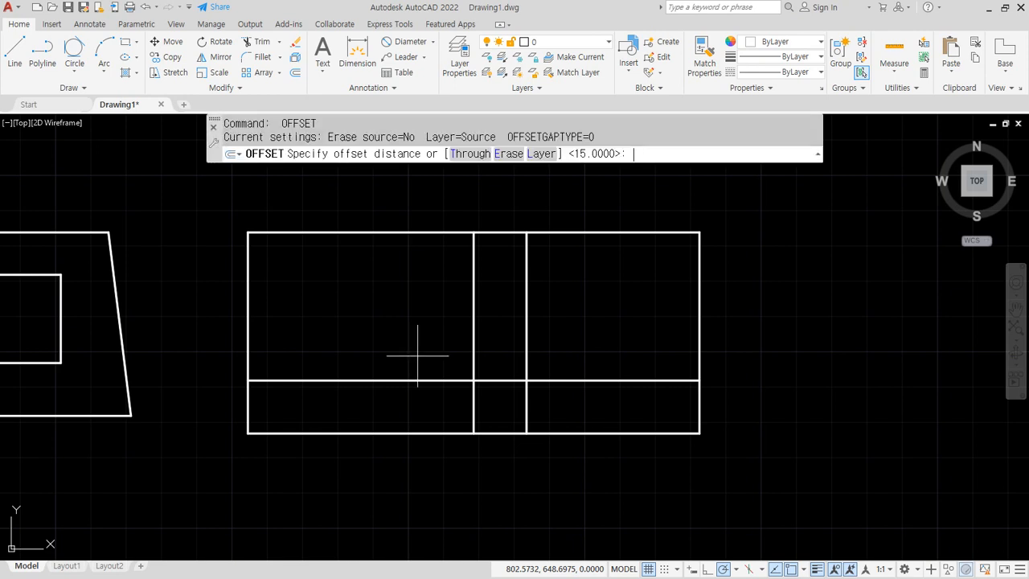
pyautogui.write('45')
pyautogui.press('Return')
pyautogui.click(472, 355)
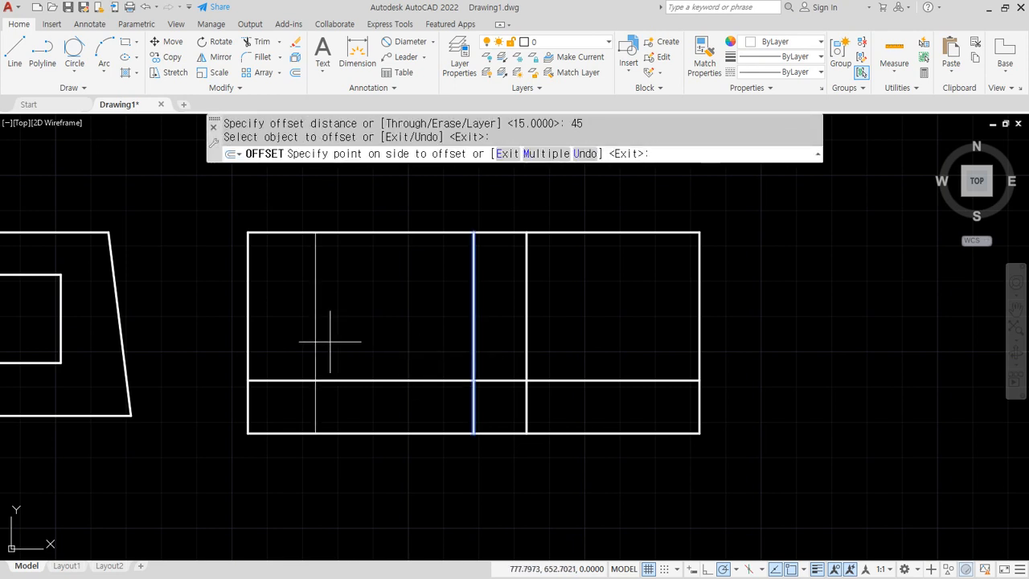
pyautogui.click(334, 347)
pyautogui.press('Return')
# With polar tracking at 30° increments, draw a line about 57 units long at 120° from the lower end of the leftmost inner vertical line.
pyautogui.write('l')
pyautogui.press('Return')
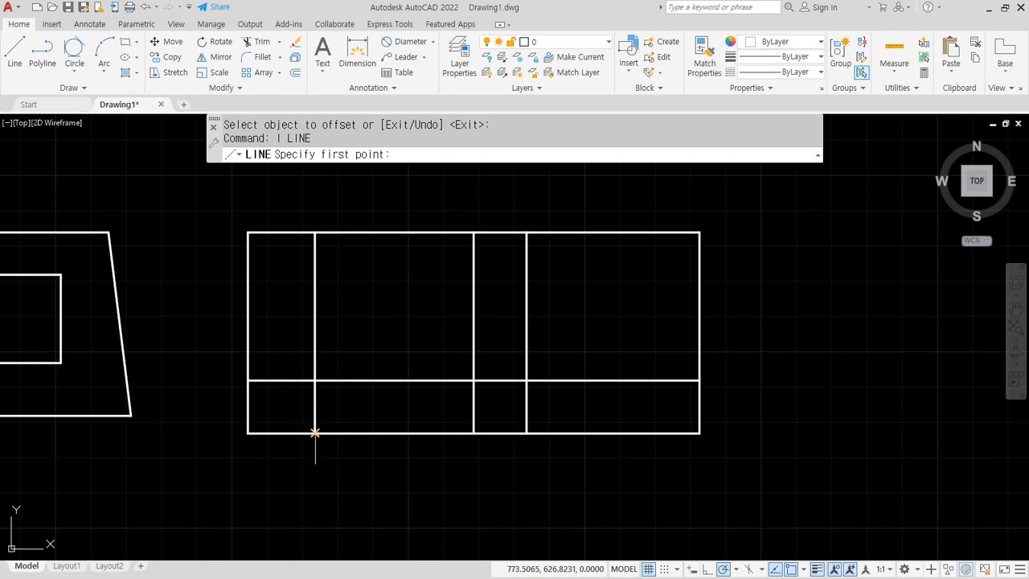
pyautogui.click(314, 433)
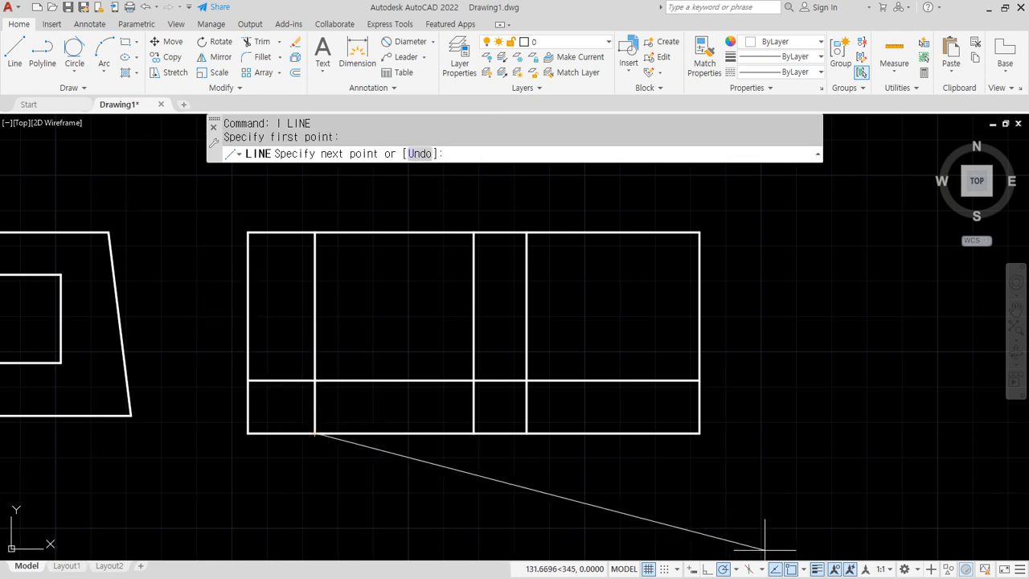
pyautogui.click(735, 570)
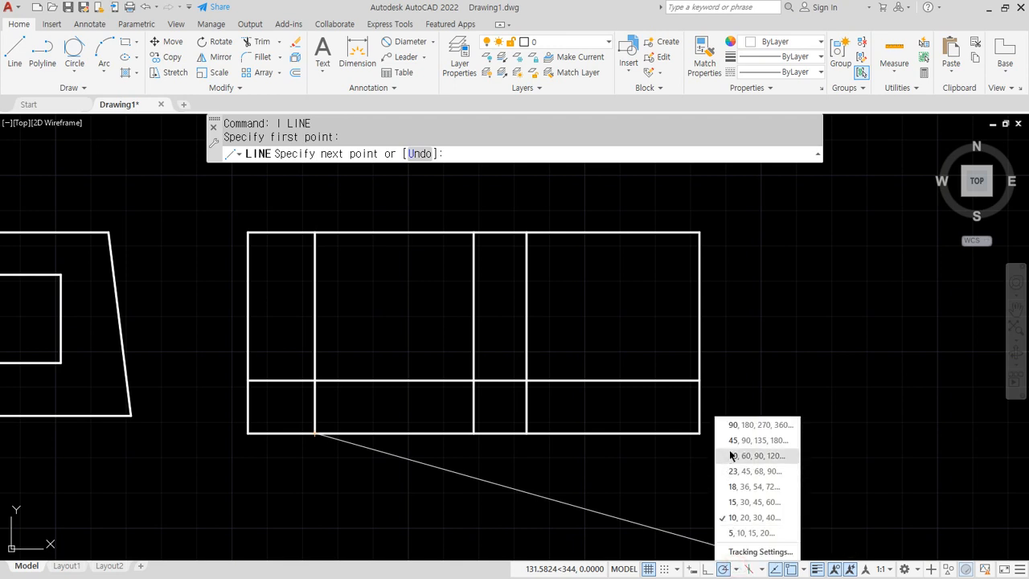
pyautogui.click(733, 456)
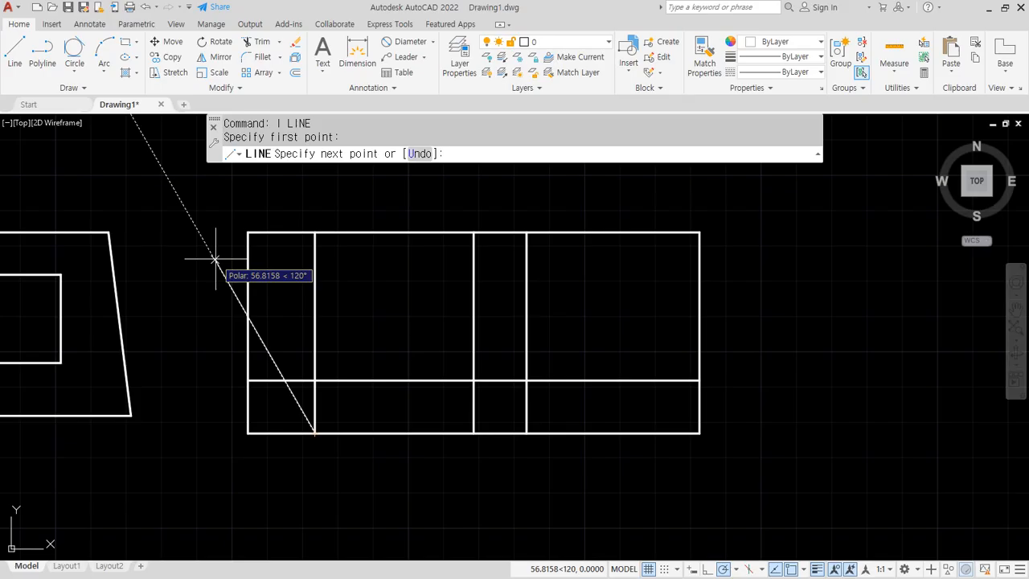
pyautogui.click(213, 258)
pyautogui.press('Escape')
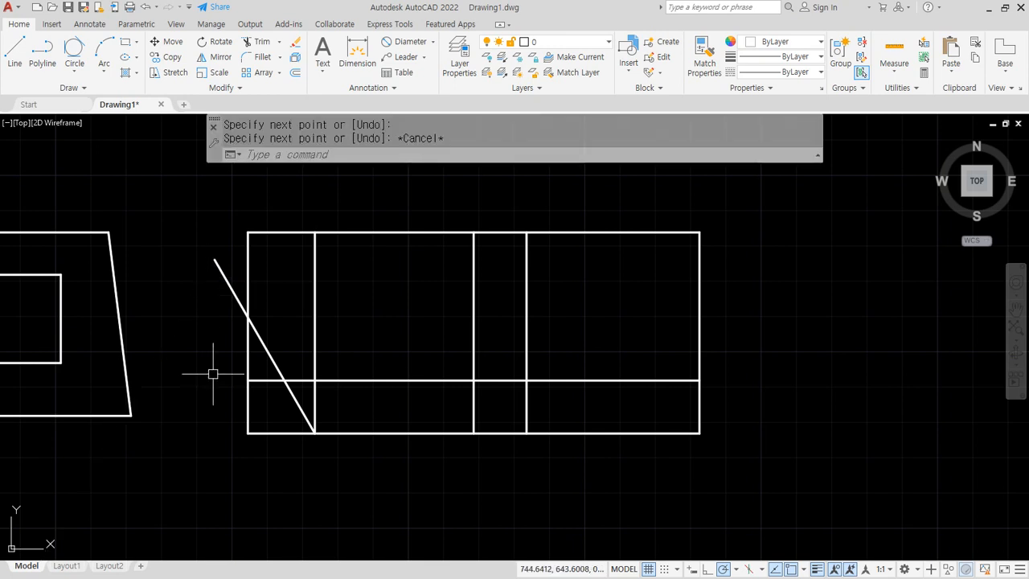
# Draw a circle of radius 15 centred on the lower end of the rightmost inner vertical line.
pyautogui.write('c')
pyautogui.press('Return')
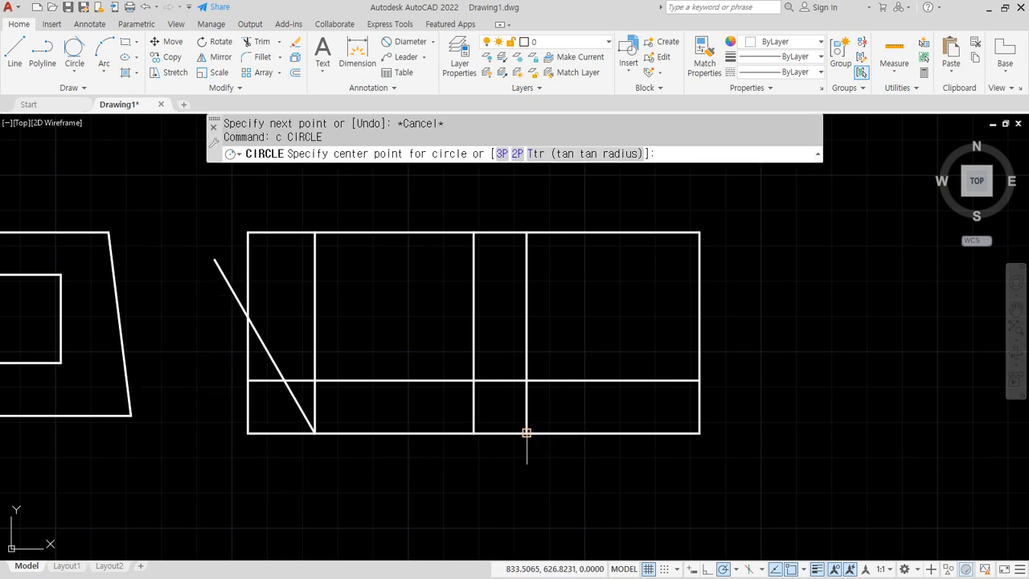
pyautogui.click(526, 433)
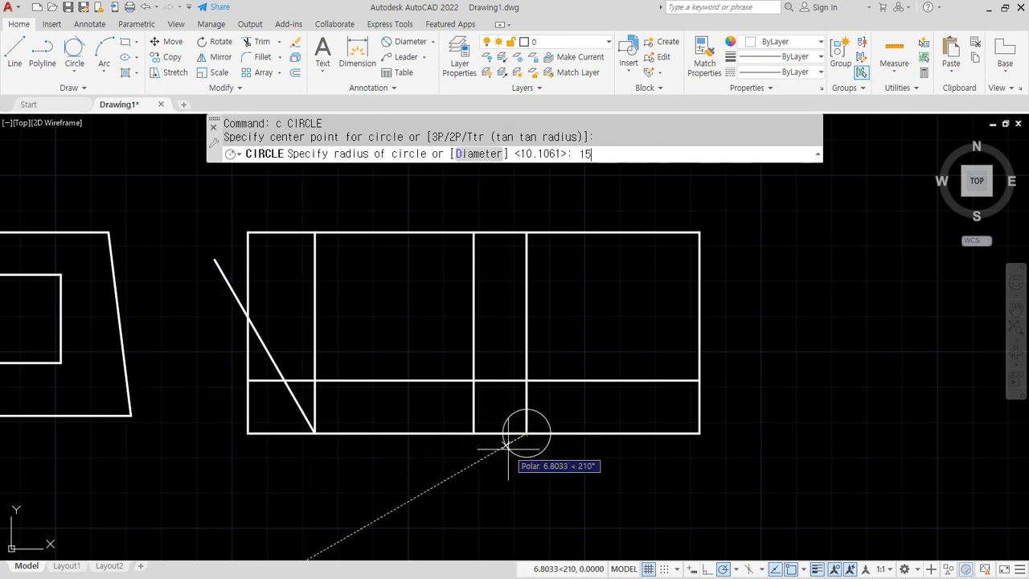
pyautogui.press('Return')
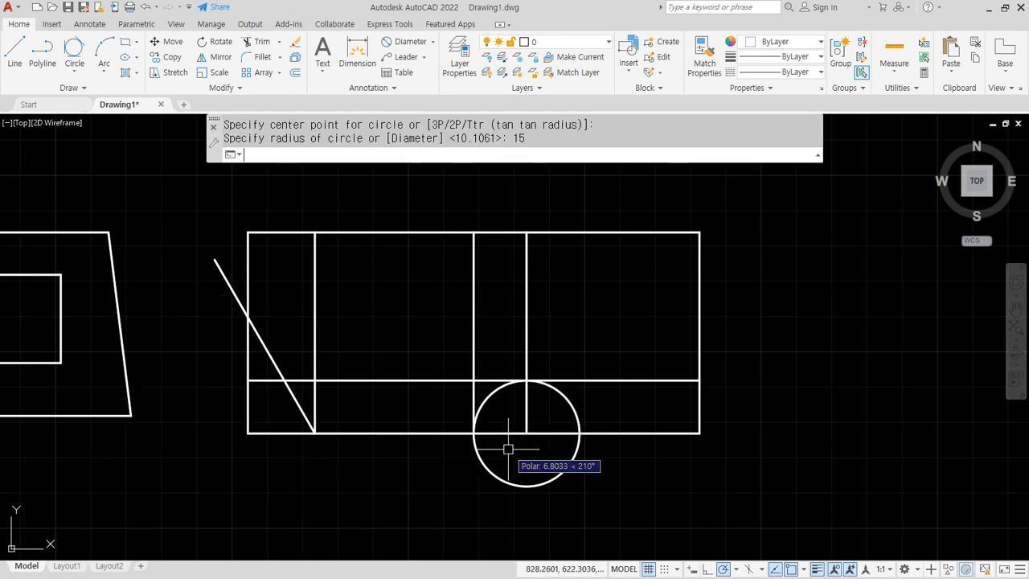
# Delete the three inner vertical construction lines.
pyautogui.click(474, 331)
pyautogui.click(527, 333)
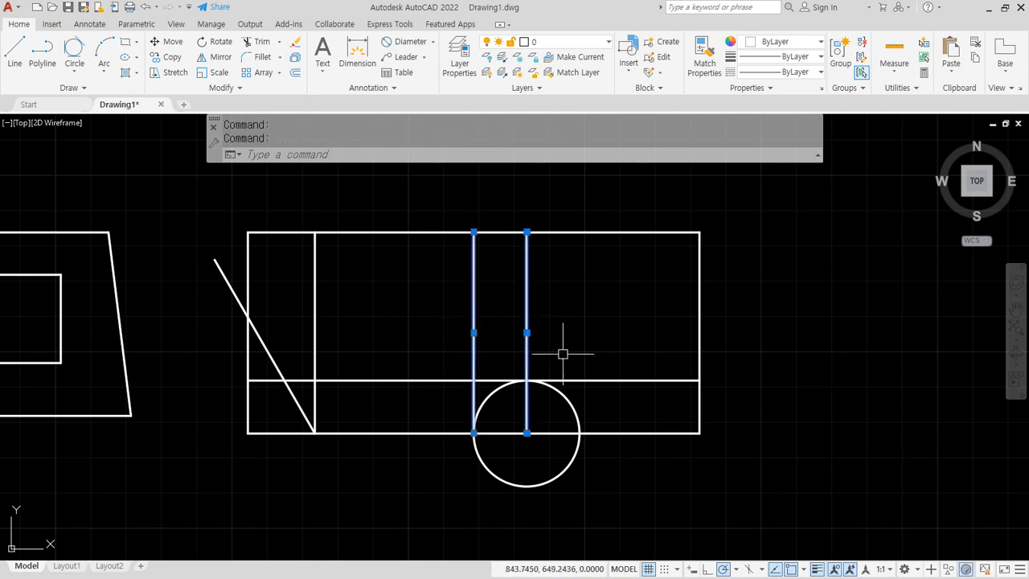
pyautogui.press('Delete')
pyautogui.click(315, 330)
pyautogui.press('Delete')
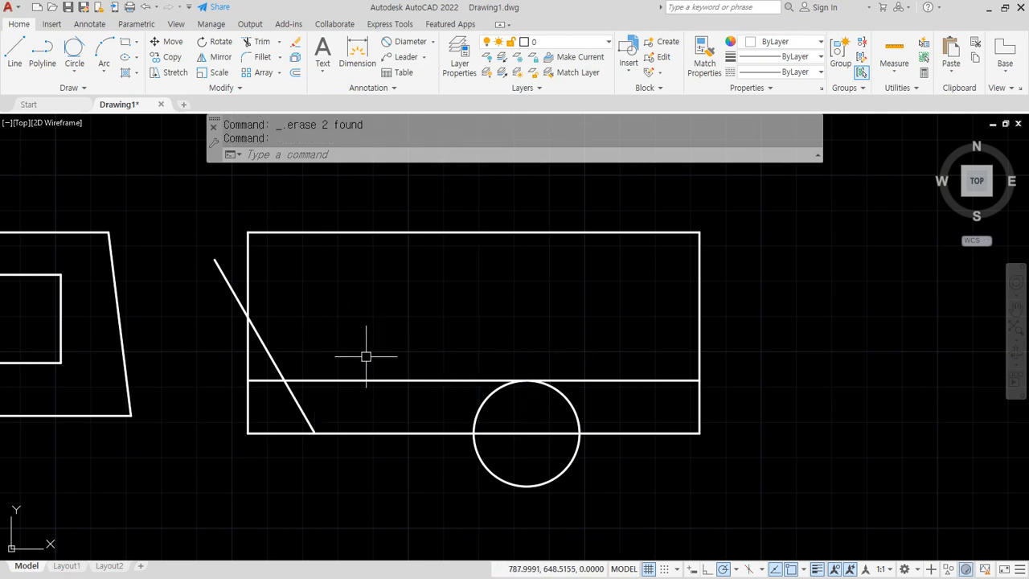
# Trim the slanted line's overhang and the rectangle's lower-left edges outside it to form the angled corner.
pyautogui.write('tr')
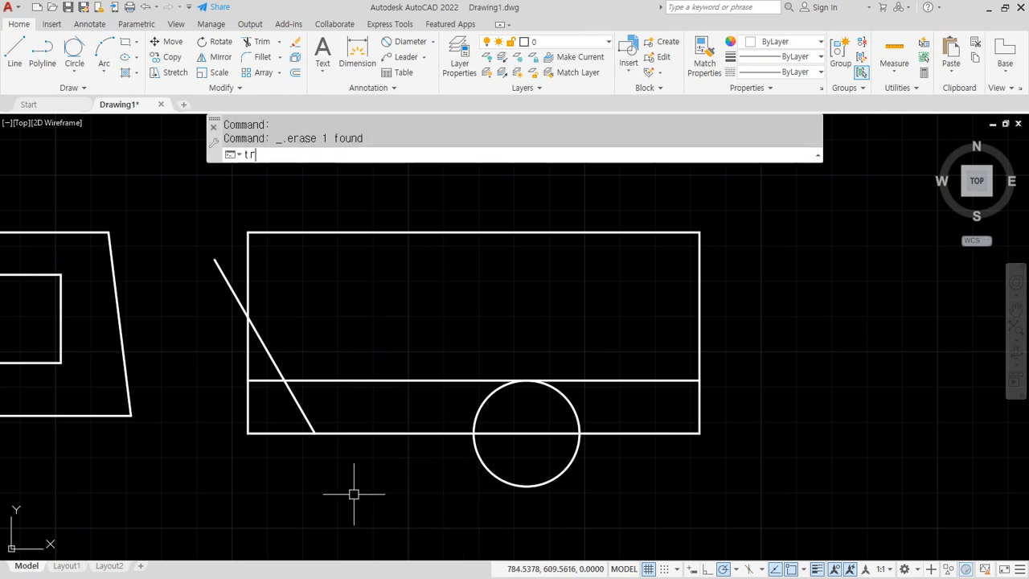
pyautogui.press('Return')
pyautogui.click(223, 279)
pyautogui.click(249, 351)
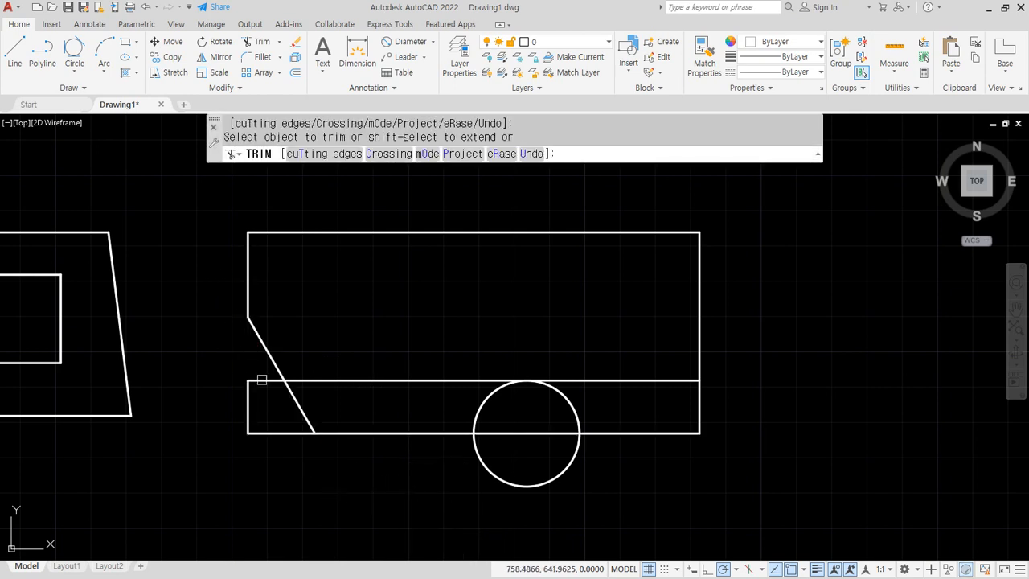
pyautogui.click(284, 433)
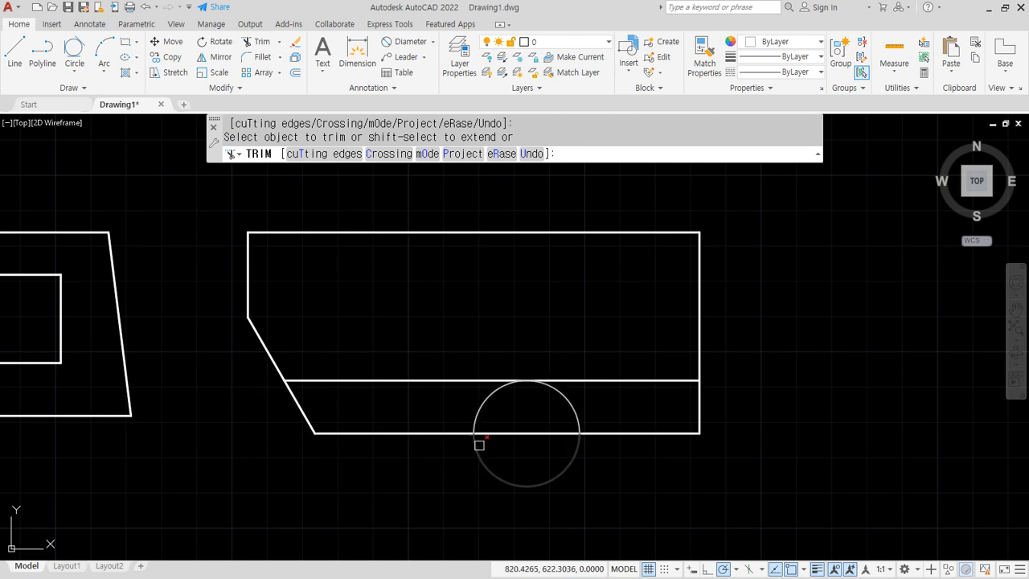
# Trim the circle, the inner horizontal line and the lower-right edges, leaving a quarter arc leading into the raised bottom edge.
pyautogui.click(416, 379)
pyautogui.click(516, 468)
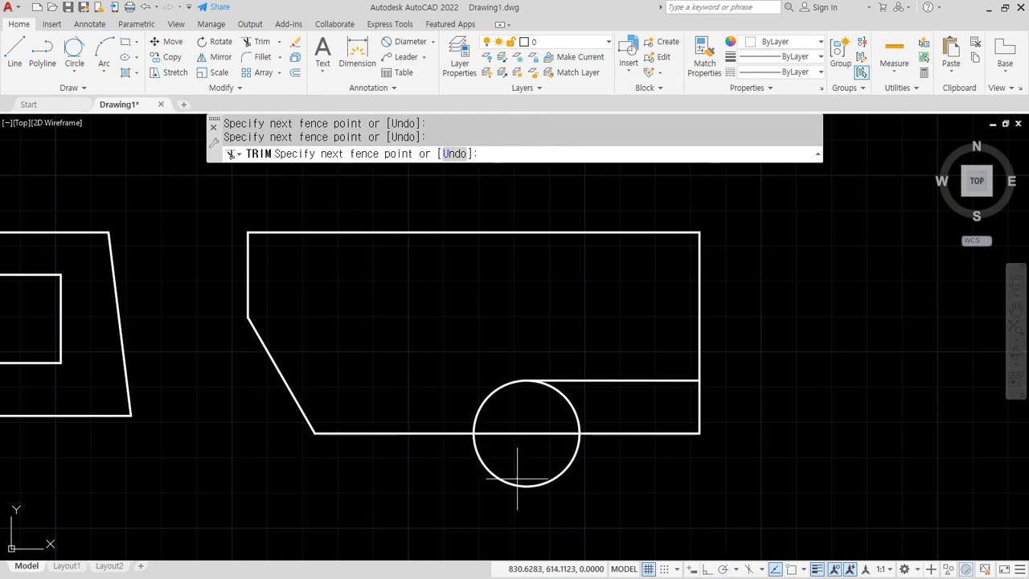
pyautogui.click(570, 493)
pyautogui.press('Return')
pyautogui.click(568, 407)
pyautogui.click(562, 435)
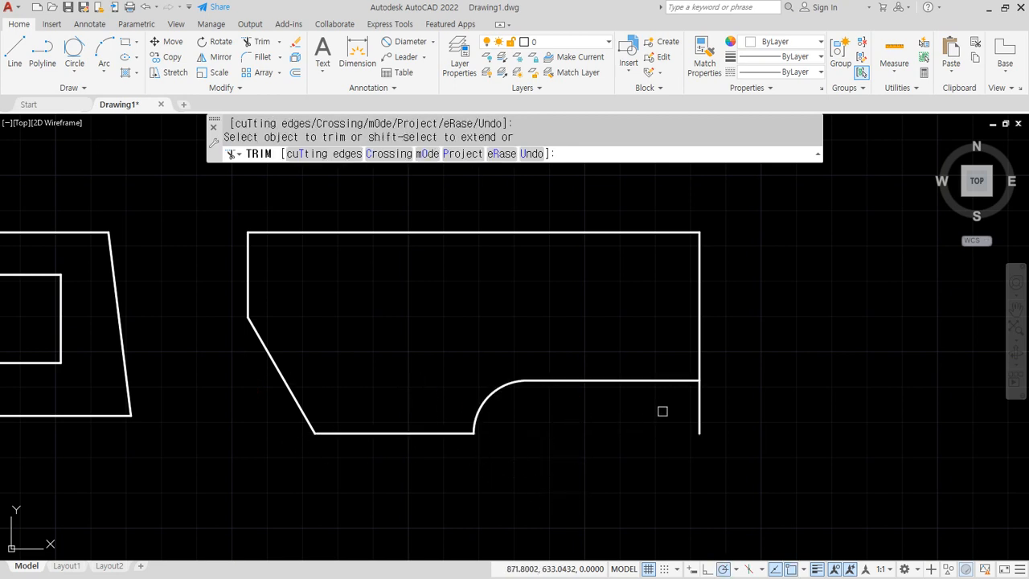
pyautogui.press('Return')
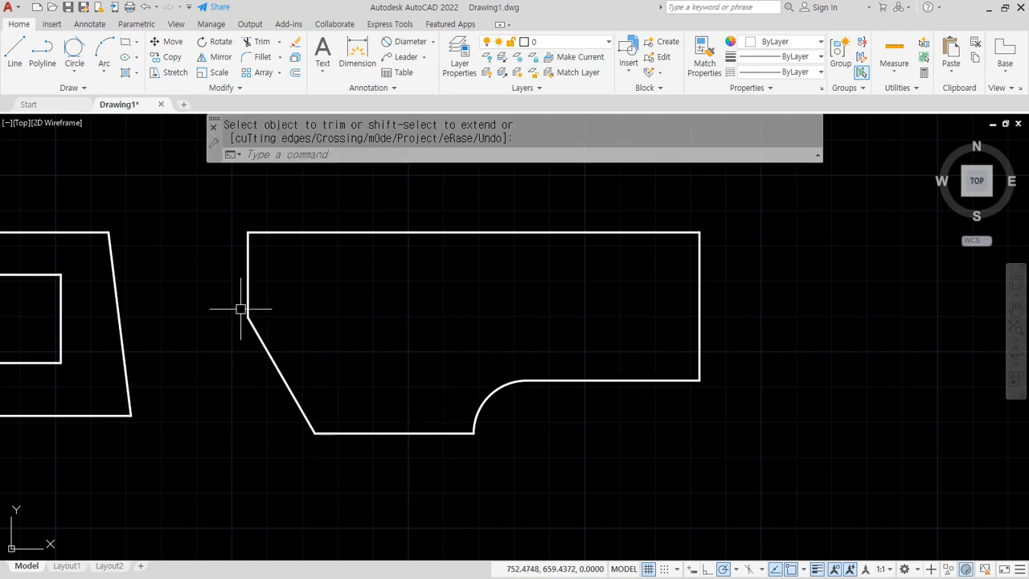
# Offset the plate's short left edge 19 to the right.
pyautogui.write('o')
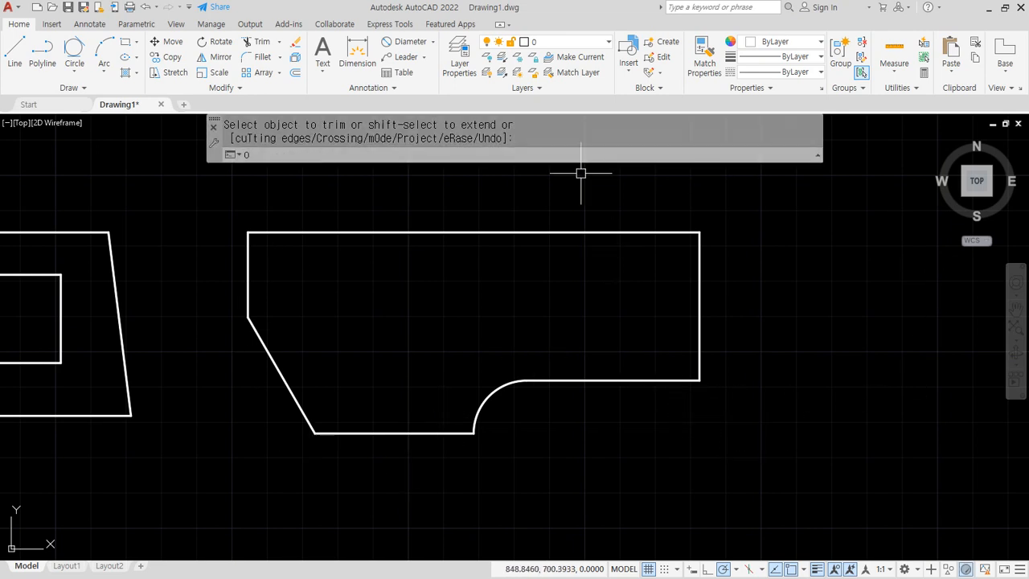
pyautogui.press('Return')
pyautogui.write('19')
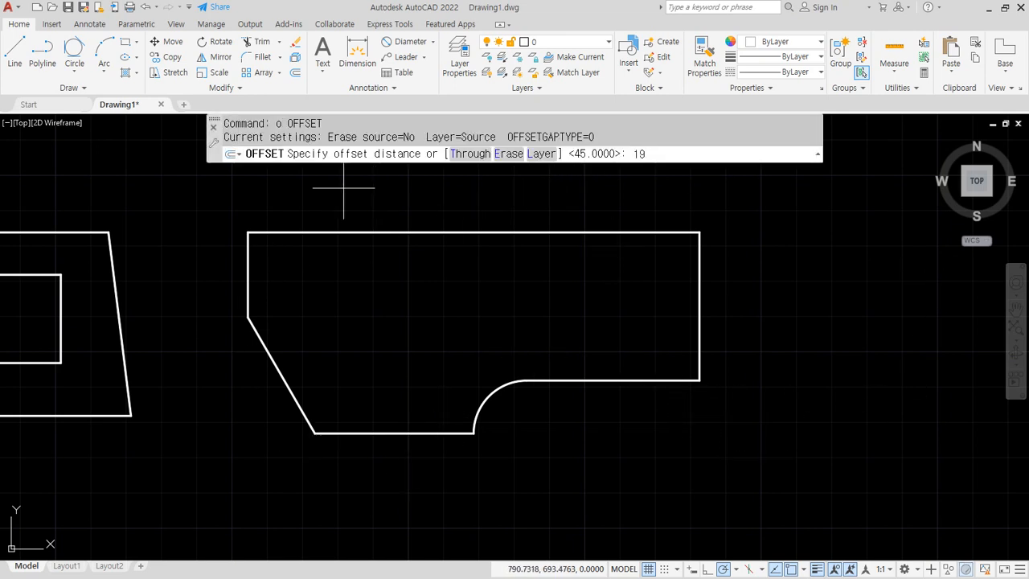
pyautogui.press('Return')
pyautogui.click(247, 265)
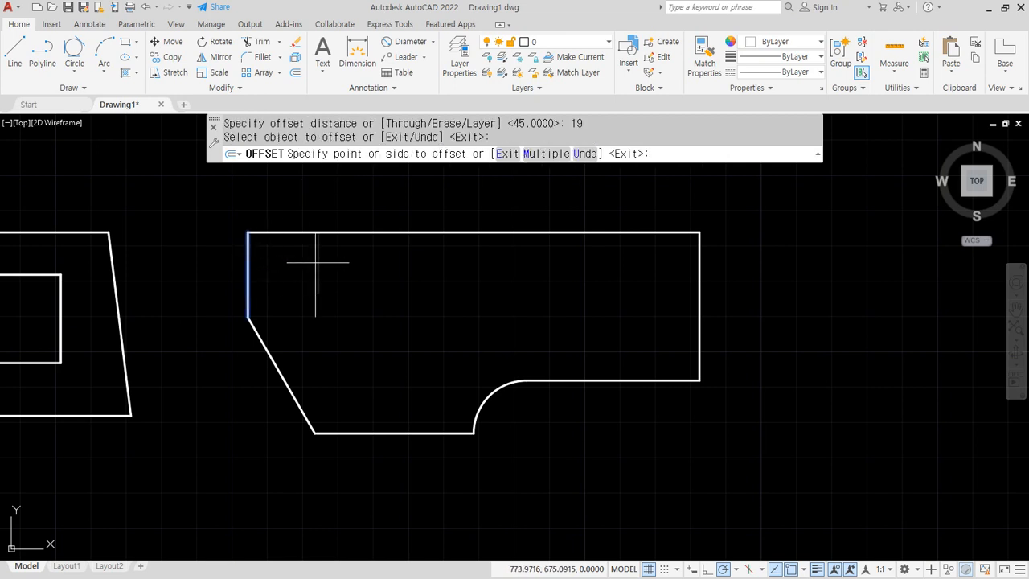
pyautogui.click(317, 262)
pyautogui.press('Return')
# Offset the new inner vertical line 45 further to the right.
pyautogui.press('Return')
pyautogui.write('4')
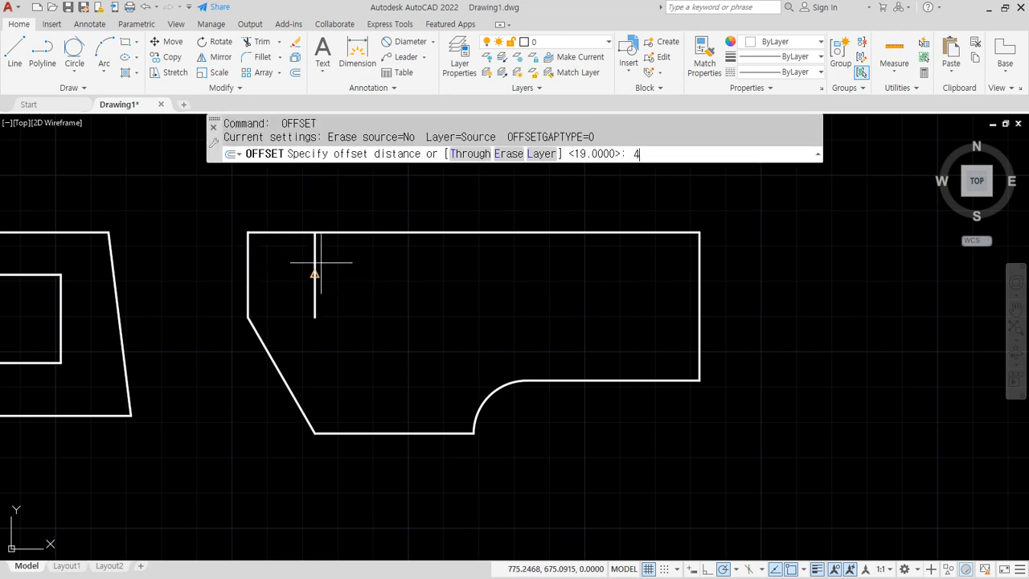
pyautogui.write('5')
pyautogui.press('Return')
pyautogui.click(315, 271)
pyautogui.click(418, 270)
pyautogui.press('Return')
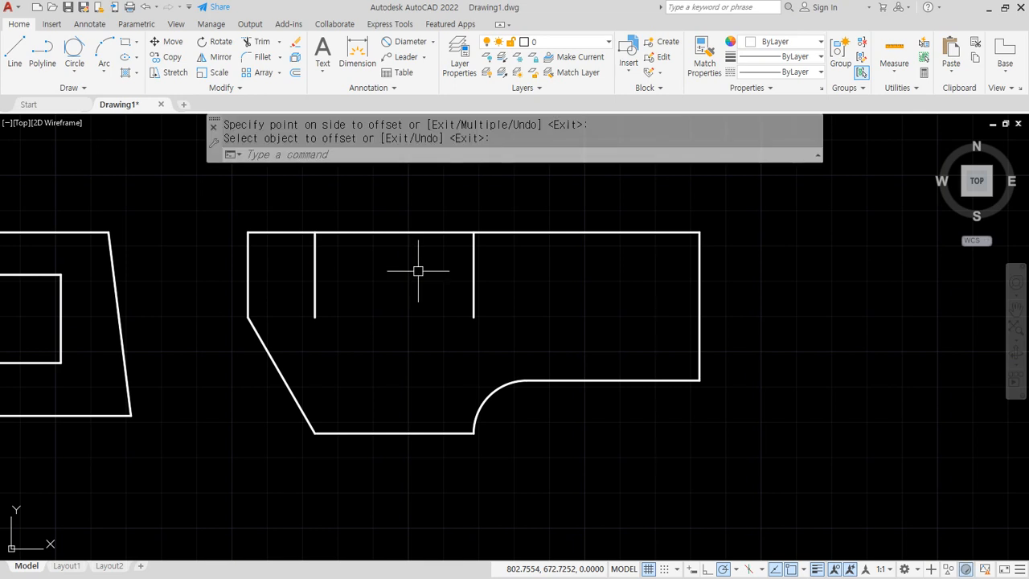
# Offset the plate's top edge 16 downward as the slot's centreline.
pyautogui.press('Return')
pyautogui.write('16')
pyautogui.press('Return')
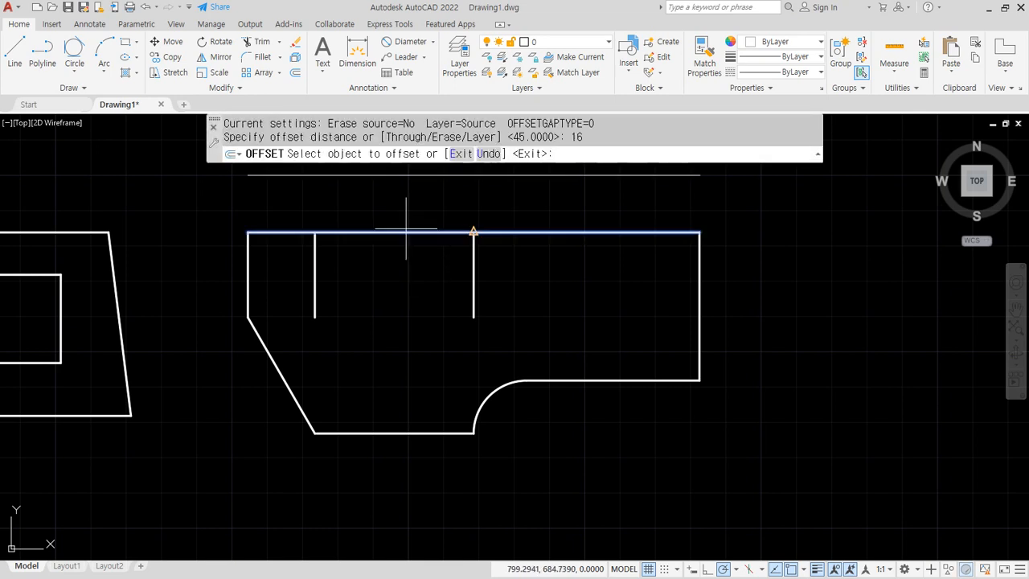
pyautogui.click(409, 232)
pyautogui.click(402, 258)
pyautogui.press('Return')
# Draw two circles of radius 5 where the slot's centreline crosses the two inner vertical lines.
pyautogui.write('c')
pyautogui.press('Return')
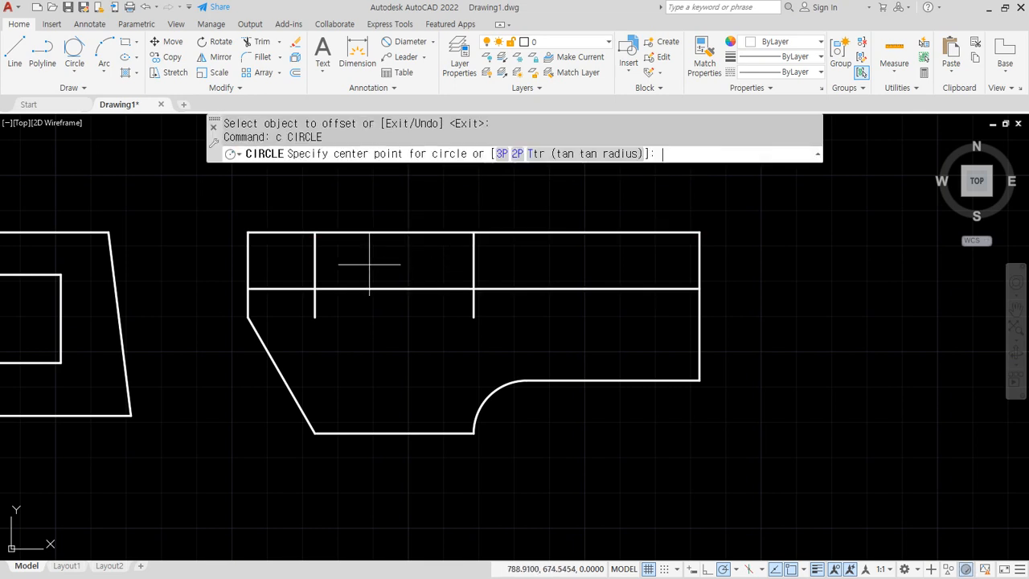
pyautogui.click(315, 288)
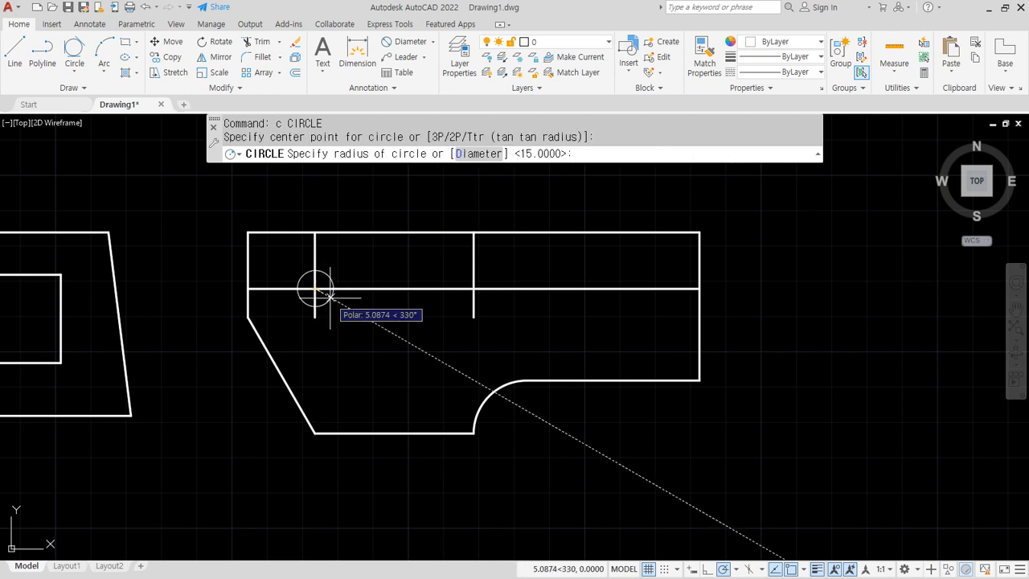
pyautogui.write('5')
pyautogui.press('Return')
pyautogui.press('Return')
pyautogui.click(474, 288)
pyautogui.press('Return')
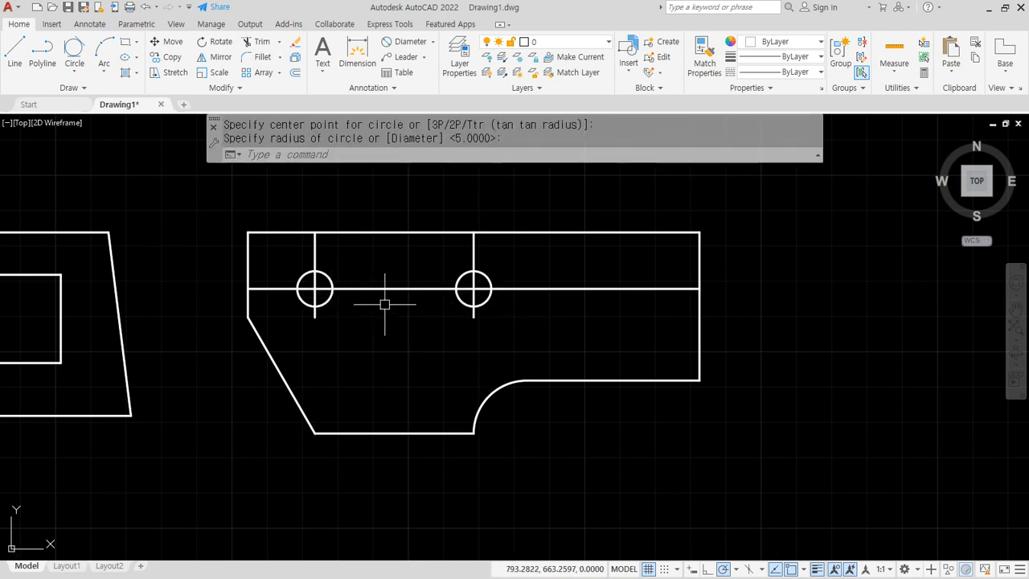
pyautogui.scroll(4, 383, 301)
pyautogui.moveTo(383, 300); pyautogui.dragTo(439, 360, button='middle')
pyautogui.hotkey('ctrl', '2')
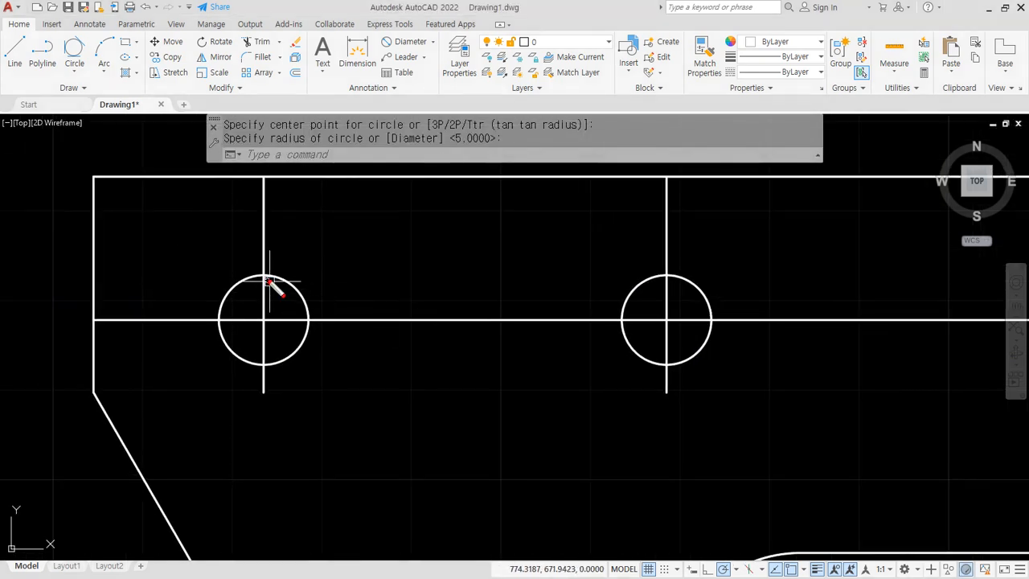
pyautogui.moveTo(264, 275); pyautogui.dragTo(664, 276)
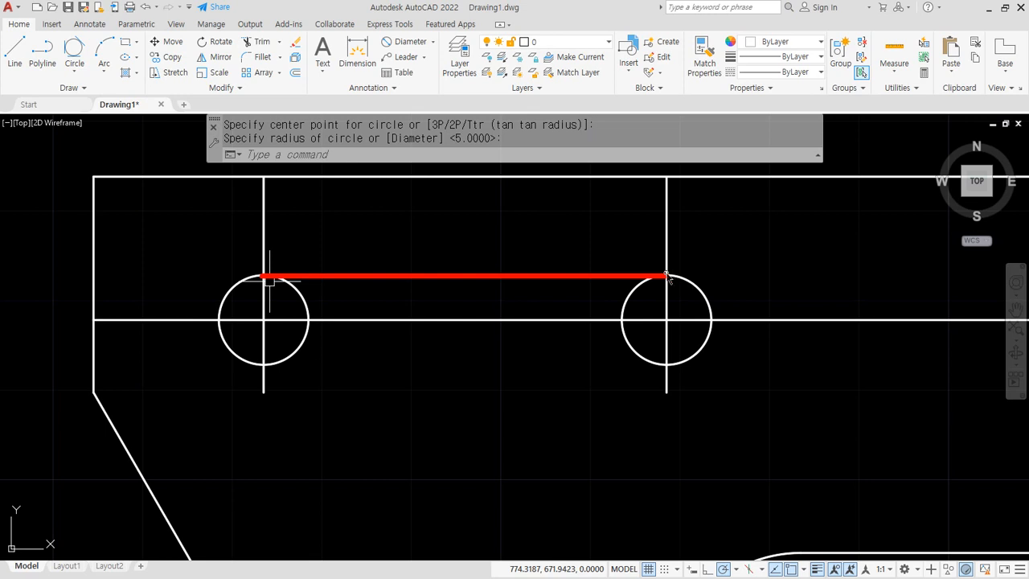
# Offset the slot's horizontal centreline 5 upward and 5 downward.
pyautogui.press('Return')
pyautogui.write('5')
pyautogui.press('Return')
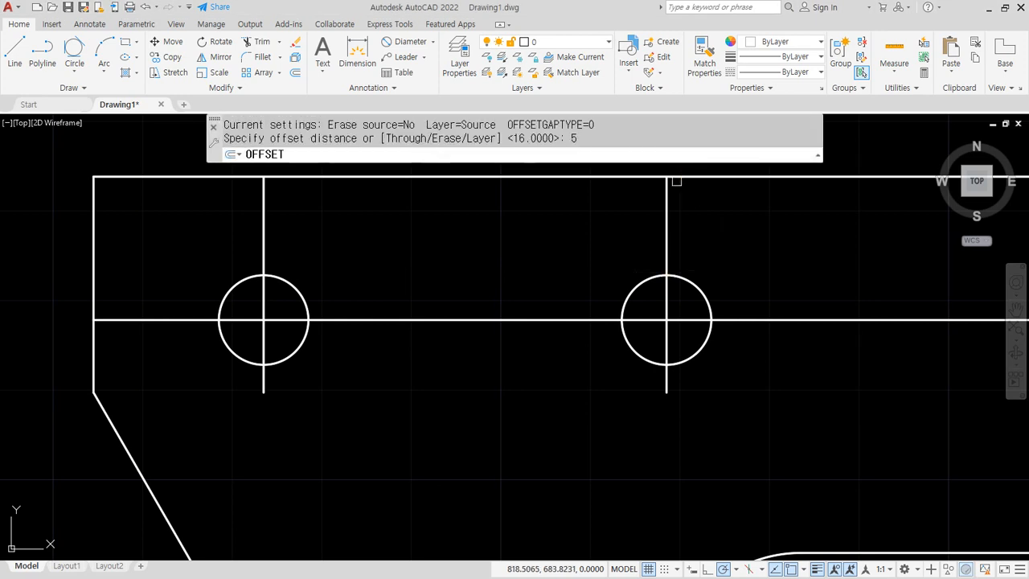
pyautogui.click(429, 319)
pyautogui.click(429, 298)
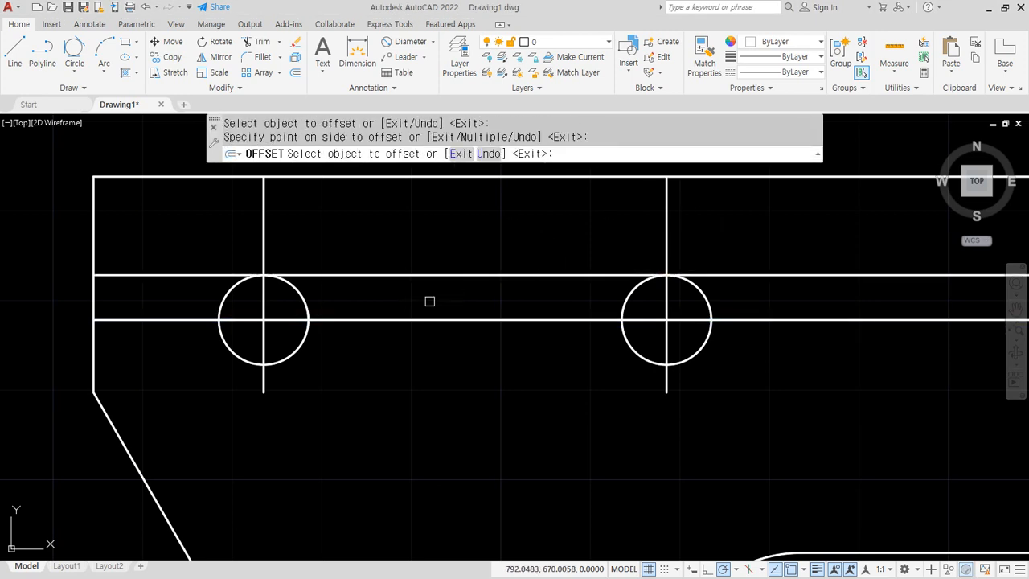
pyautogui.click(430, 319)
pyautogui.click(432, 353)
pyautogui.press('Return')
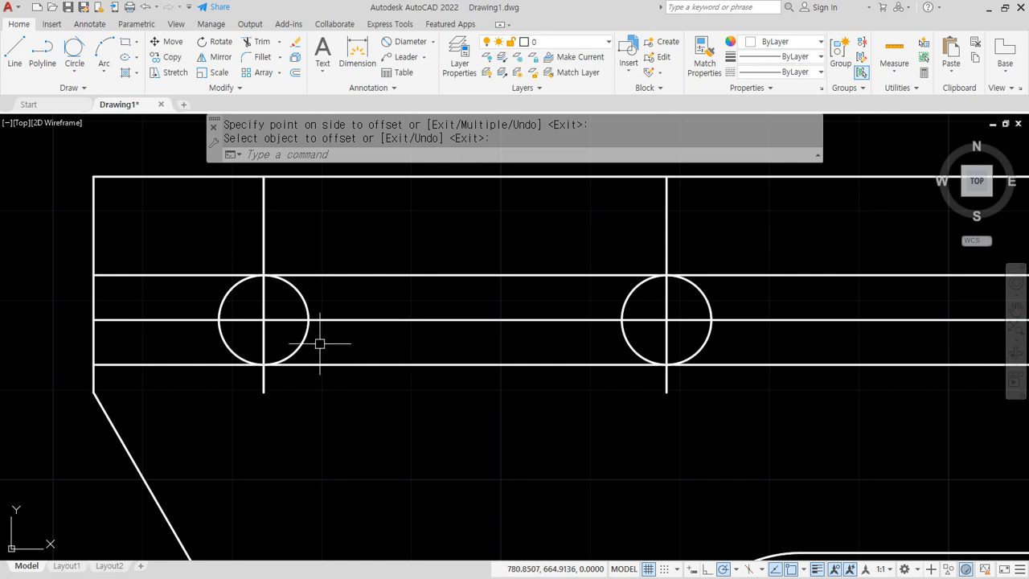
# Trim the two new horizontal lines beyond the circles on both sides of the slot.
pyautogui.write('tr')
pyautogui.press('Return')
pyautogui.click(147, 277)
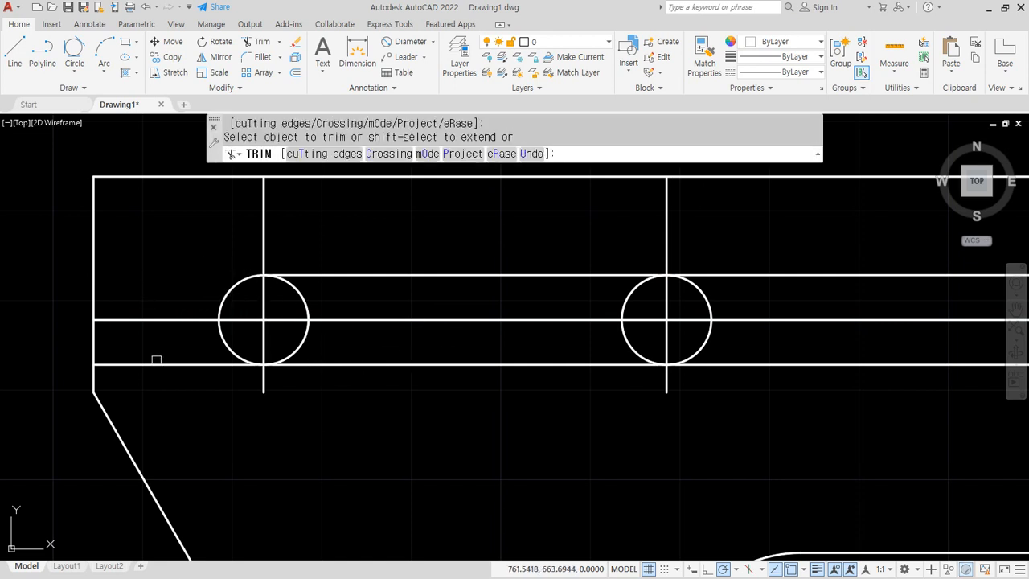
pyautogui.click(157, 364)
pyautogui.click(784, 367)
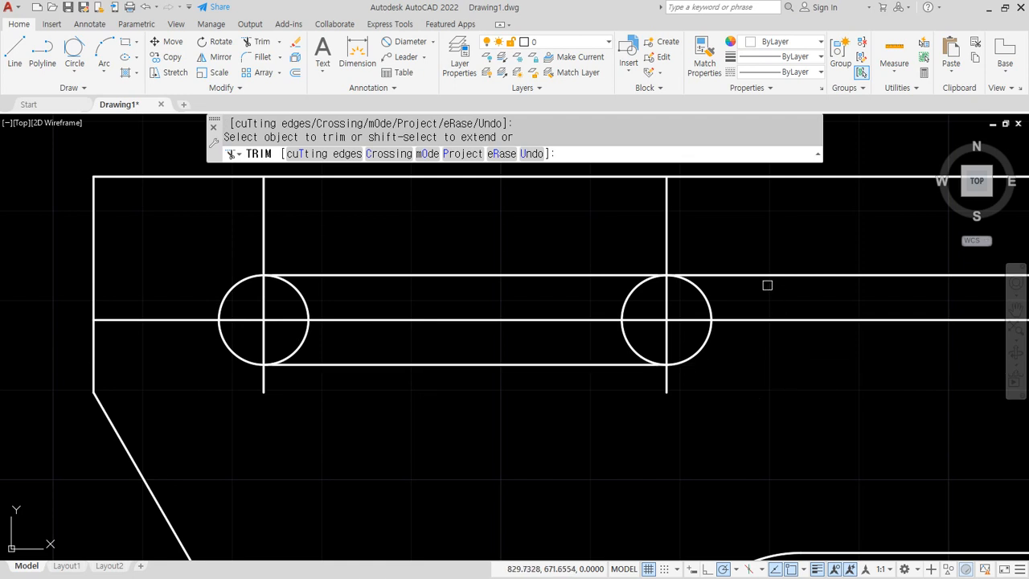
pyautogui.click(764, 277)
# Trim away the inner halves of both circles to leave the slot's rounded ends.
pyautogui.click(627, 294)
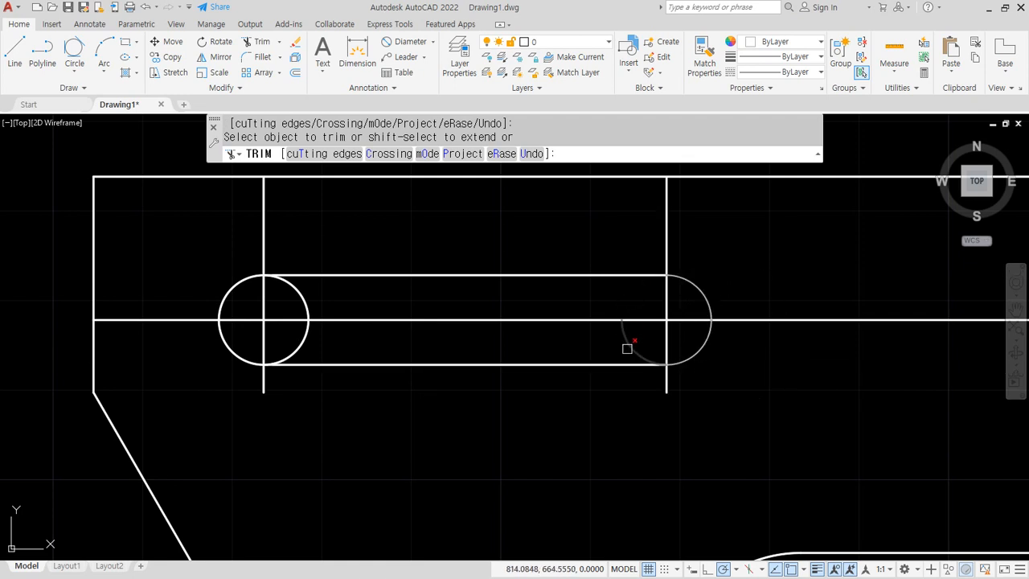
pyautogui.click(627, 345)
pyautogui.click(304, 342)
pyautogui.click(298, 292)
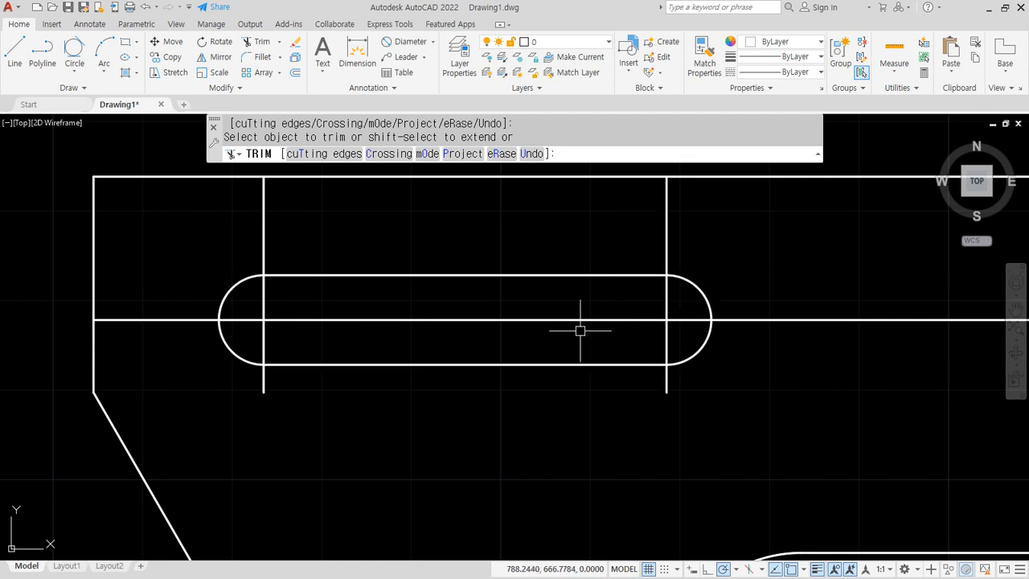
# Delete the slot's horizontal centreline and two vertical construction lines.
pyautogui.click(674, 335)
pyautogui.click(275, 303)
pyautogui.press('Delete')
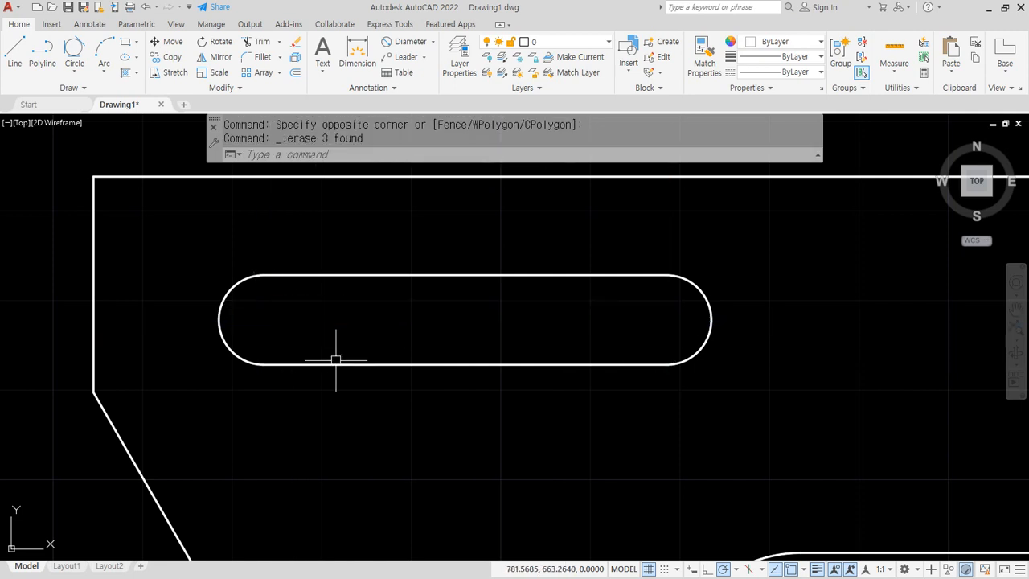
# Offset the plate's right edge 26 to the left.
pyautogui.scroll(-2, 570, 372)
pyautogui.moveTo(685, 350); pyautogui.dragTo(316, 350, button='middle')
pyautogui.scroll(2, 591, 314)
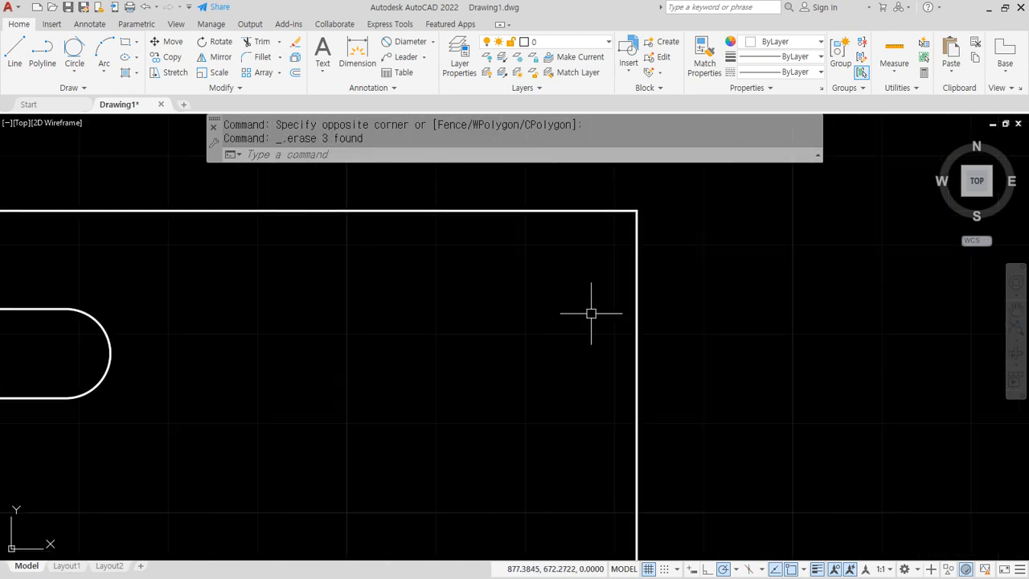
pyautogui.write('o')
pyautogui.press('Return')
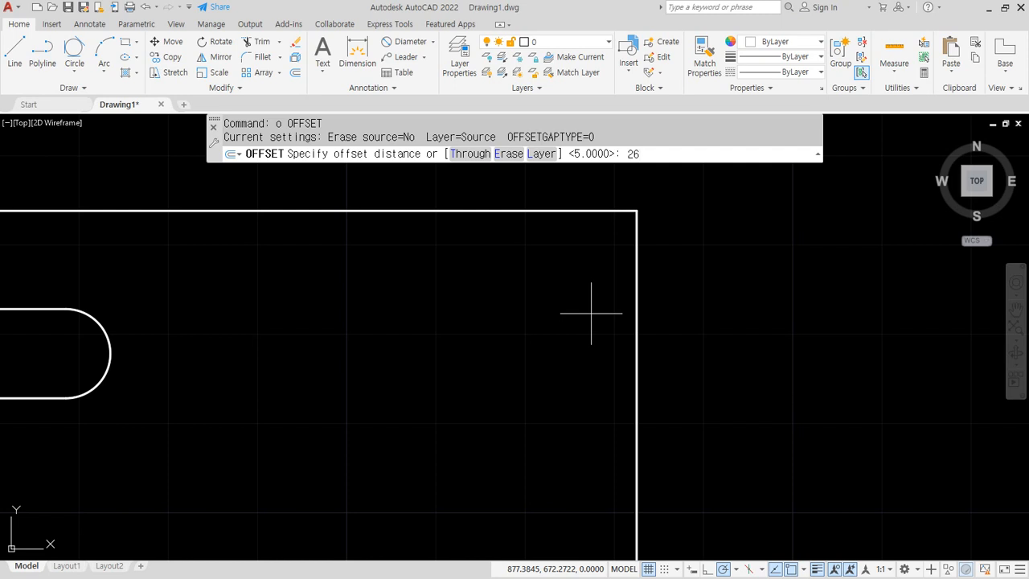
pyautogui.press('Return')
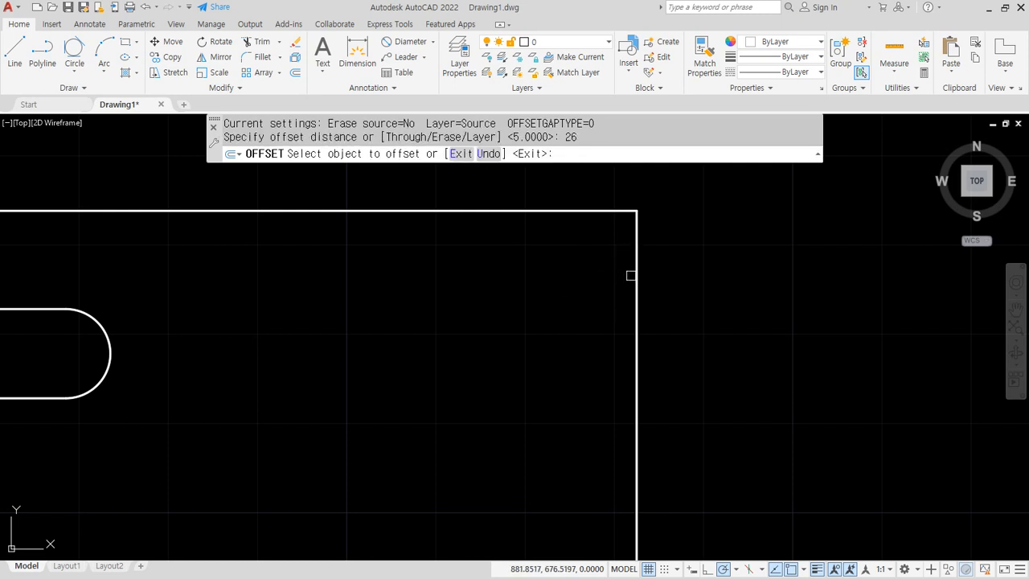
pyautogui.click(631, 275)
pyautogui.click(536, 275)
pyautogui.press('Return')
# Offset the plate's top edge 22 downward.
pyautogui.press('Return')
pyautogui.write('22')
pyautogui.press('Return')
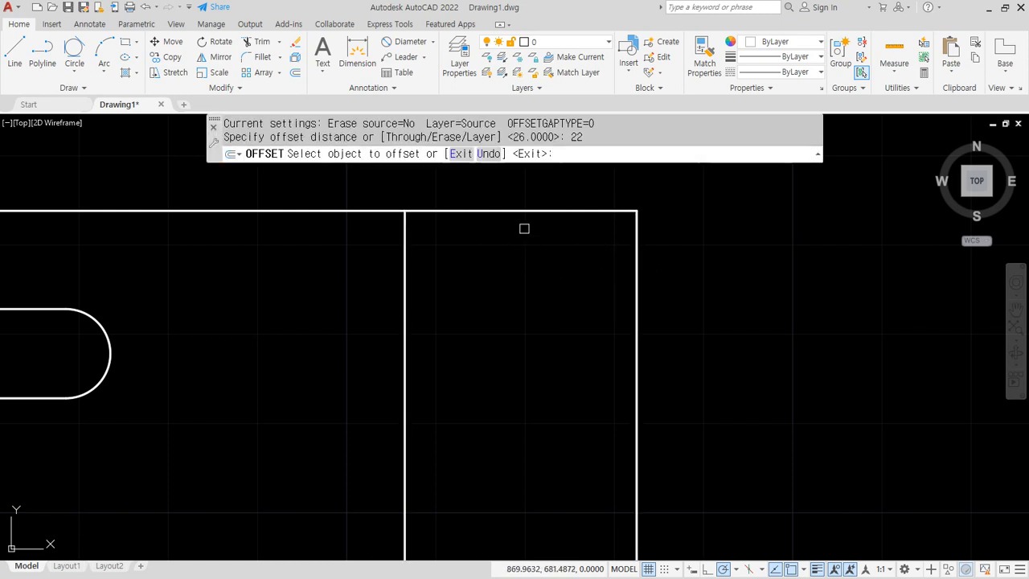
pyautogui.click(524, 212)
pyautogui.click(502, 330)
pyautogui.press('Return')
# Draw a circle of radius 7.5 centred on the intersection of the two offset construction lines.
pyautogui.write('c')
pyautogui.press('Return')
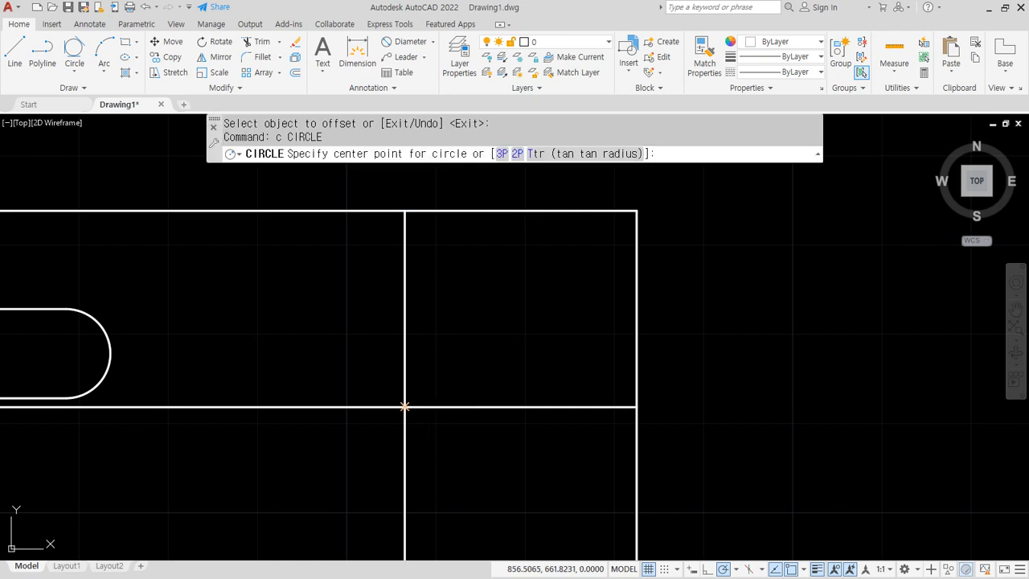
pyautogui.click(404, 407)
pyautogui.write('7.5')
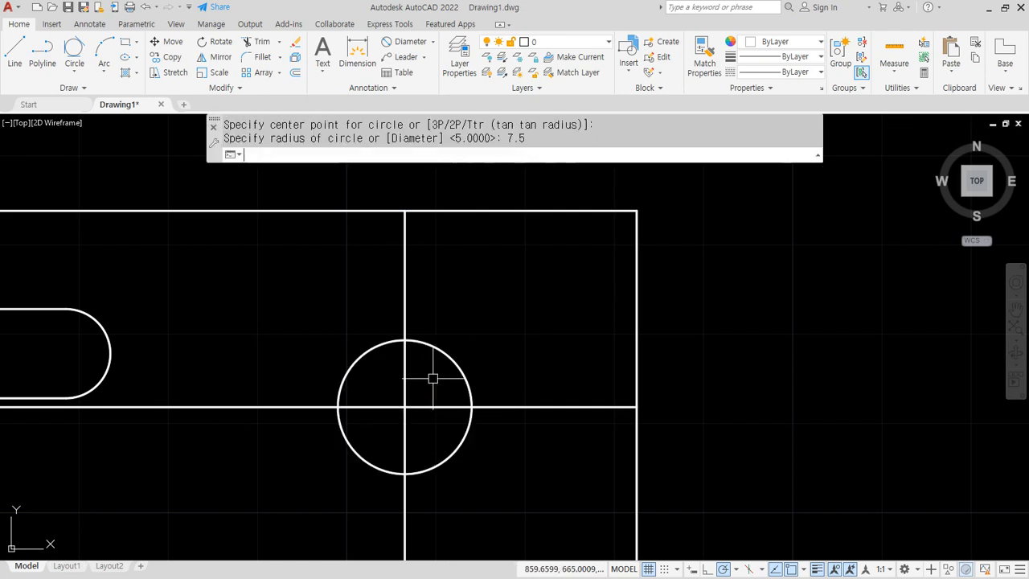
pyautogui.press('Return')
# Erase the two construction lines crossing at the circular hole's centre.
pyautogui.click(402, 393)
pyautogui.write('e')
pyautogui.press('Return')
pyautogui.scroll(-3, 417, 426)
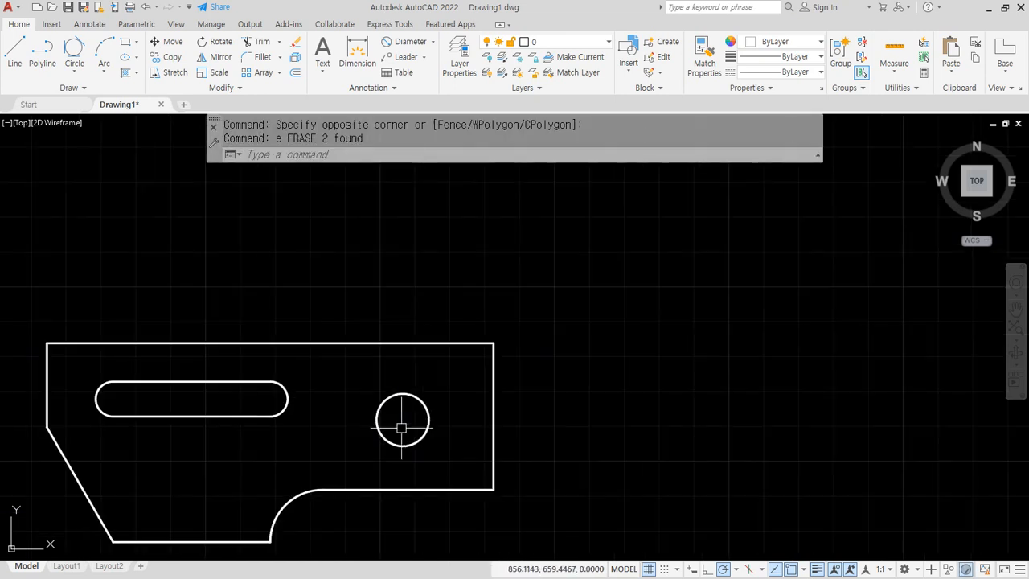
pyautogui.scroll(2, 443, 367)
pyautogui.moveTo(530, 465); pyautogui.dragTo(635, 456, button='middle')
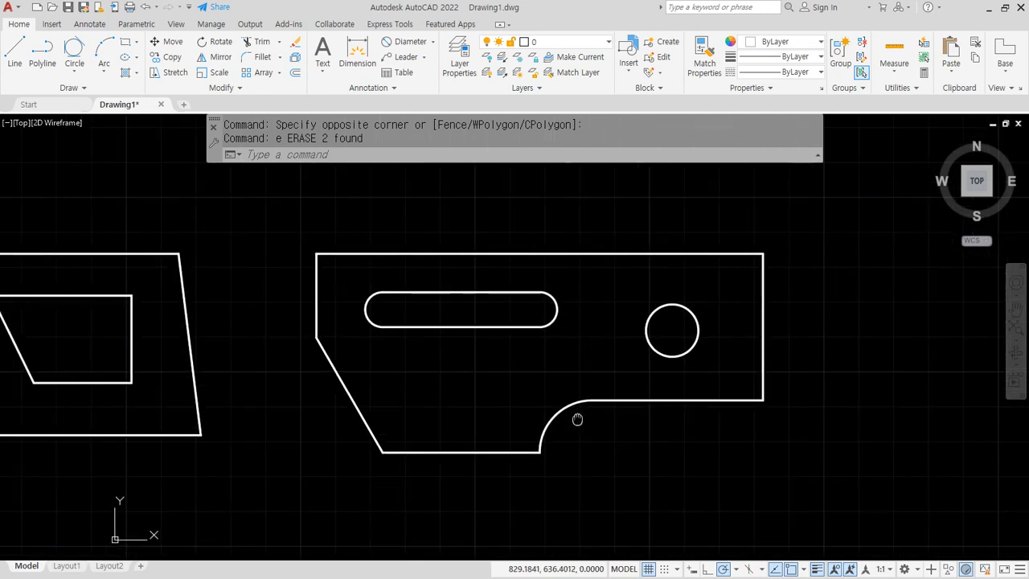
# Switch to the reference image in the browser and examine the third plate's outline, overall height dimensions and corner radius.
pyautogui.hotkey('alt', 'Tab')
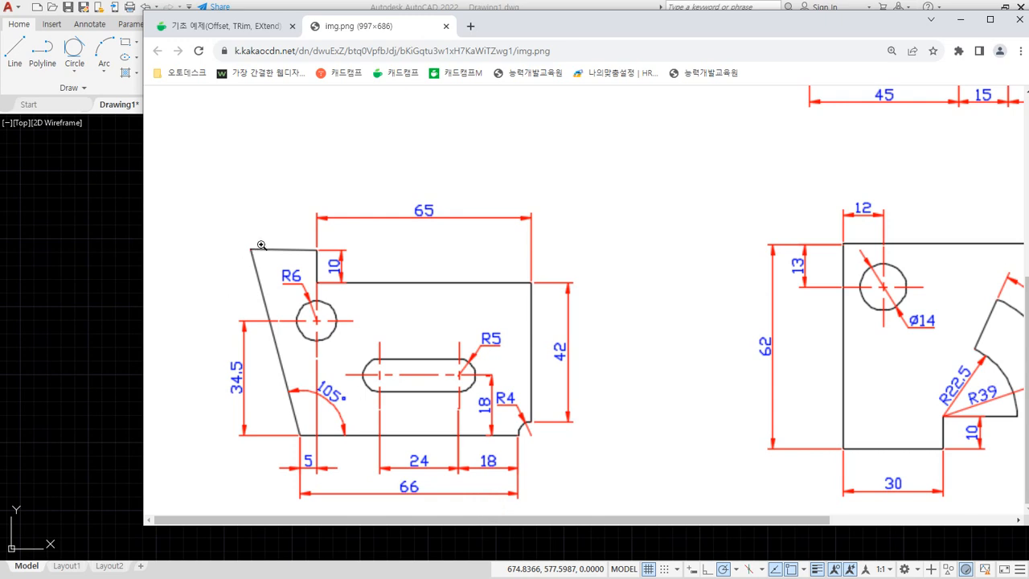
pyautogui.hotkey('ctrl', 'alt', 'd')
pyautogui.moveTo(252, 231); pyautogui.dragTo(250, 287)
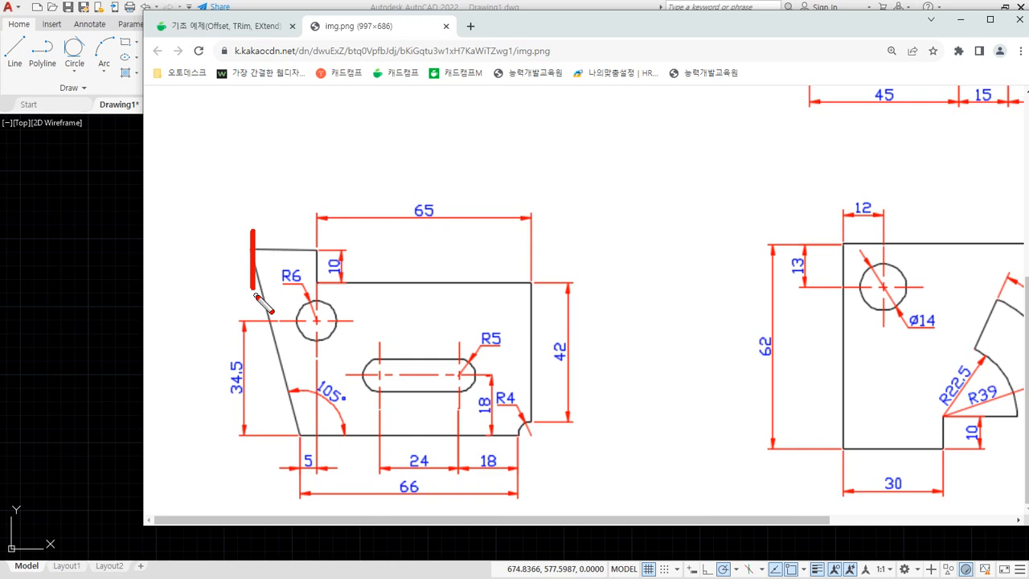
pyautogui.moveTo(328, 283); pyautogui.dragTo(356, 263)
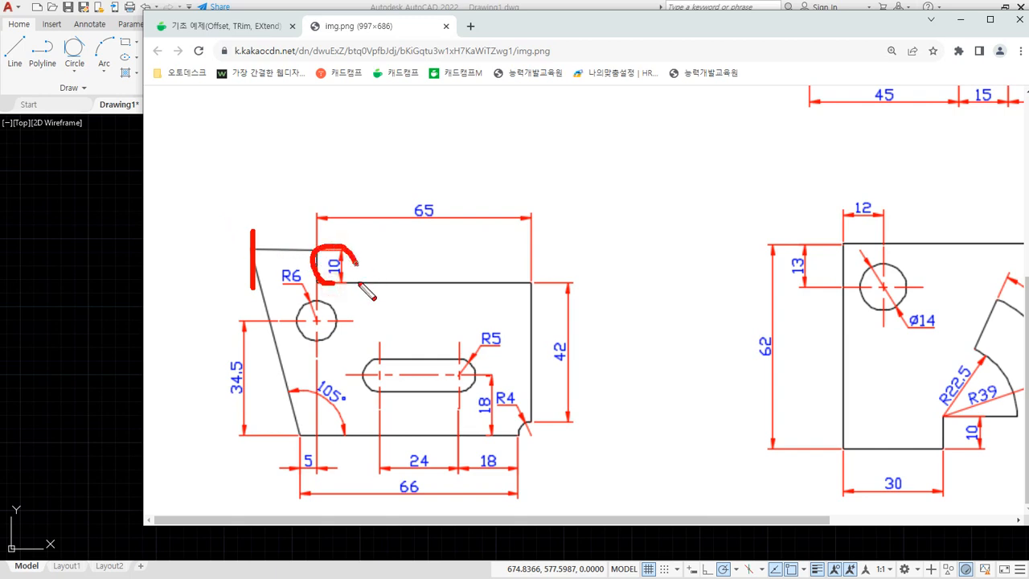
pyautogui.moveTo(578, 375)
pyautogui.mouseDown()
pyautogui.moveTo(539, 354)
pyautogui.moveTo(572, 377)
pyautogui.mouseUp()
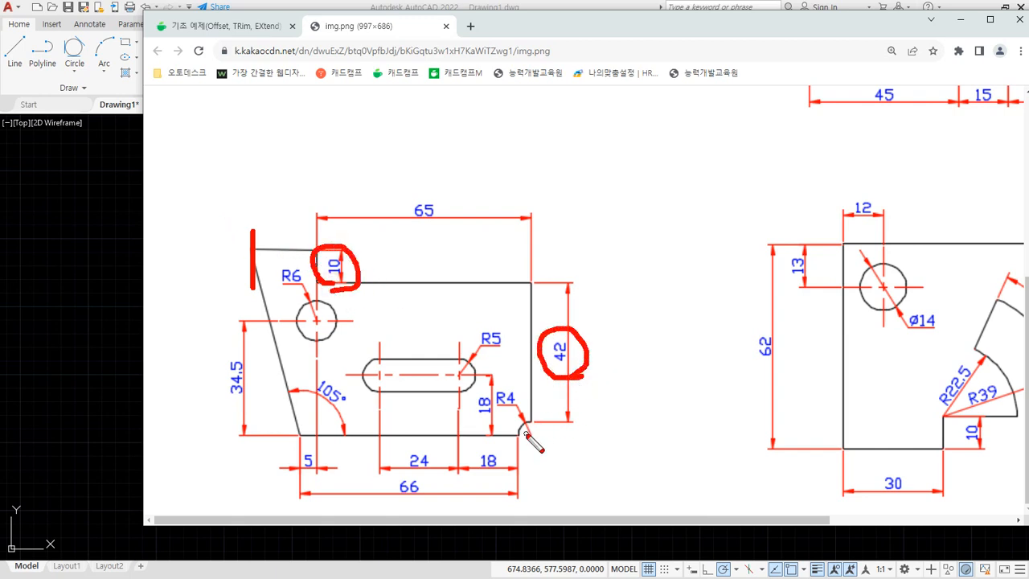
pyautogui.moveTo(505, 417)
pyautogui.mouseDown()
pyautogui.moveTo(518, 378)
pyautogui.moveTo(499, 431)
pyautogui.mouseUp()
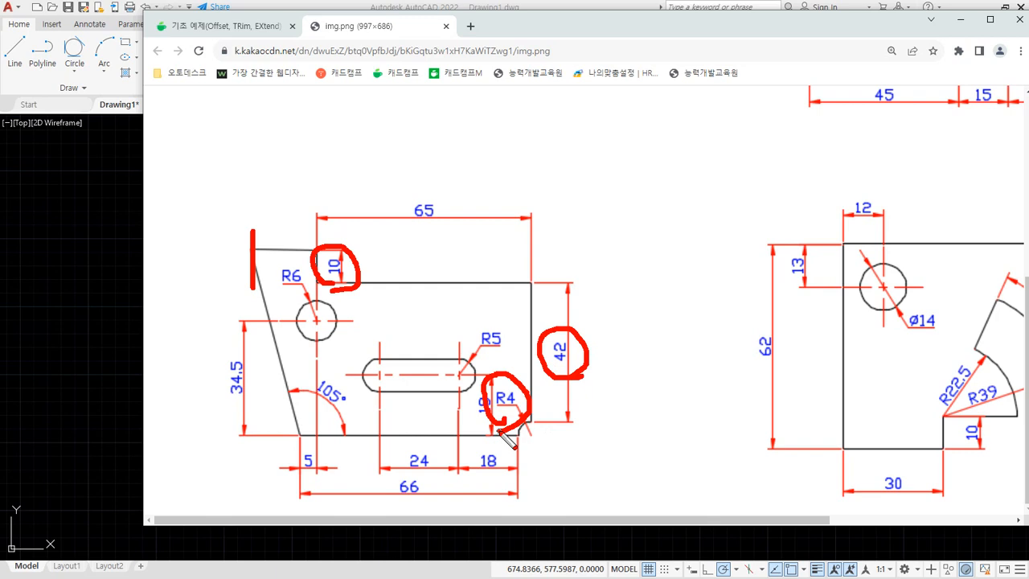
pyautogui.moveTo(601, 463)
pyautogui.mouseDown()
pyautogui.moveTo(506, 374)
pyautogui.moveTo(575, 397)
pyautogui.mouseUp()
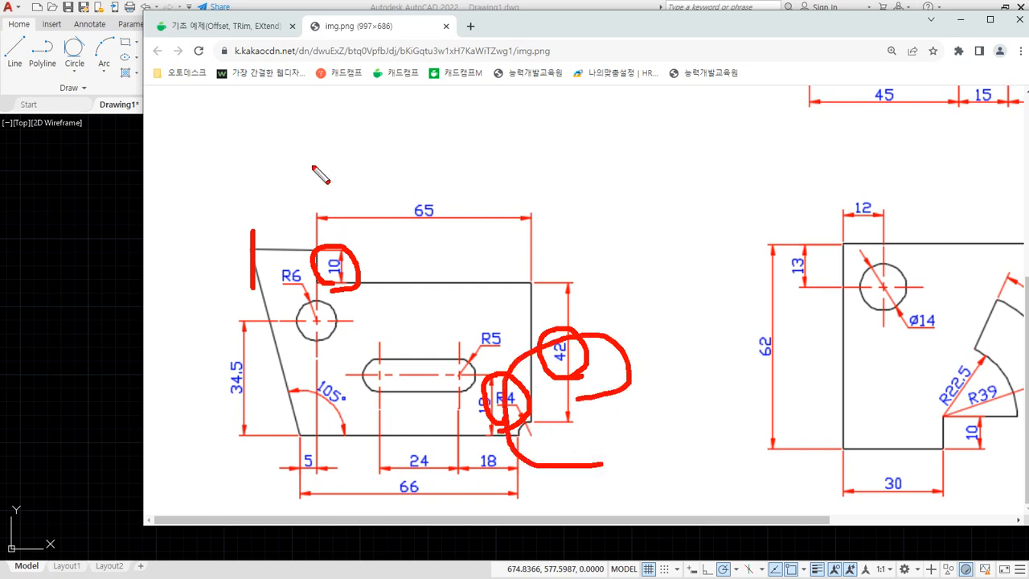
pyautogui.moveTo(306, 246); pyautogui.dragTo(439, 247)
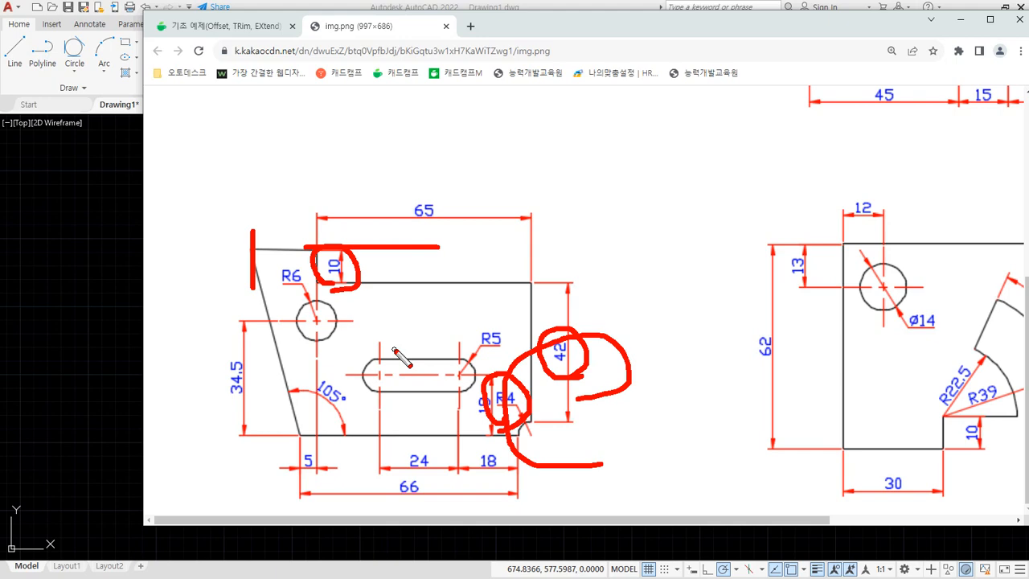
pyautogui.press('Escape')
pyautogui.moveTo(593, 33); pyautogui.dragTo(0, 30)
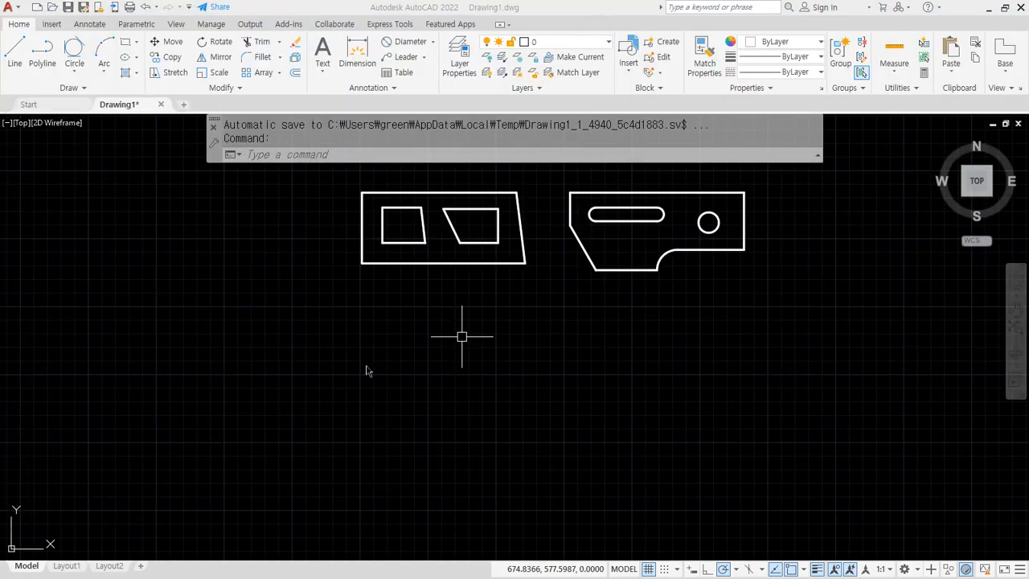
# Draw a long horizontal top line below the finished plates, continued by a vertical line down from its right end.
pyautogui.scroll(2, 508, 345)
pyautogui.write('l')
pyautogui.press('Return')
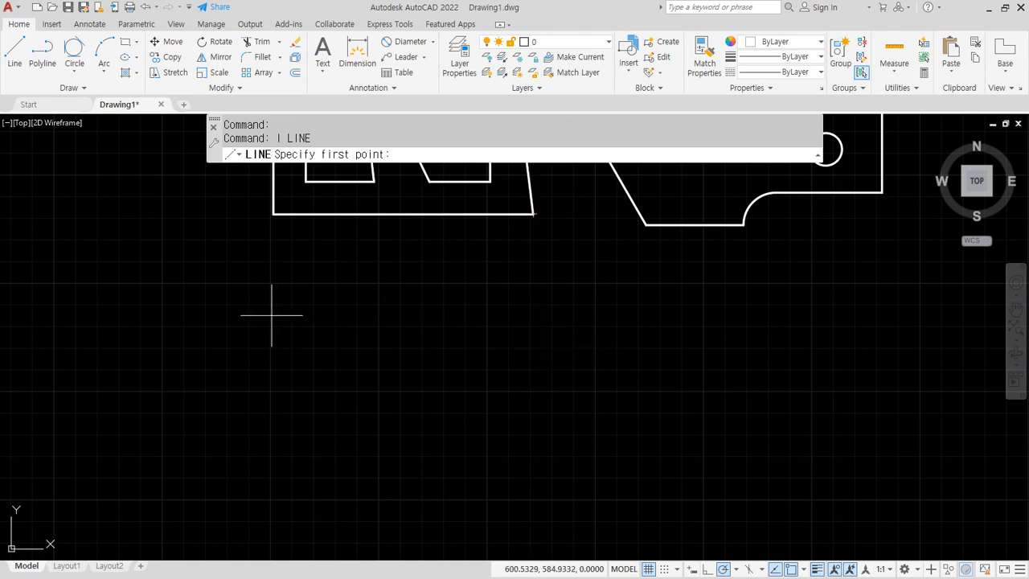
pyautogui.click(175, 313)
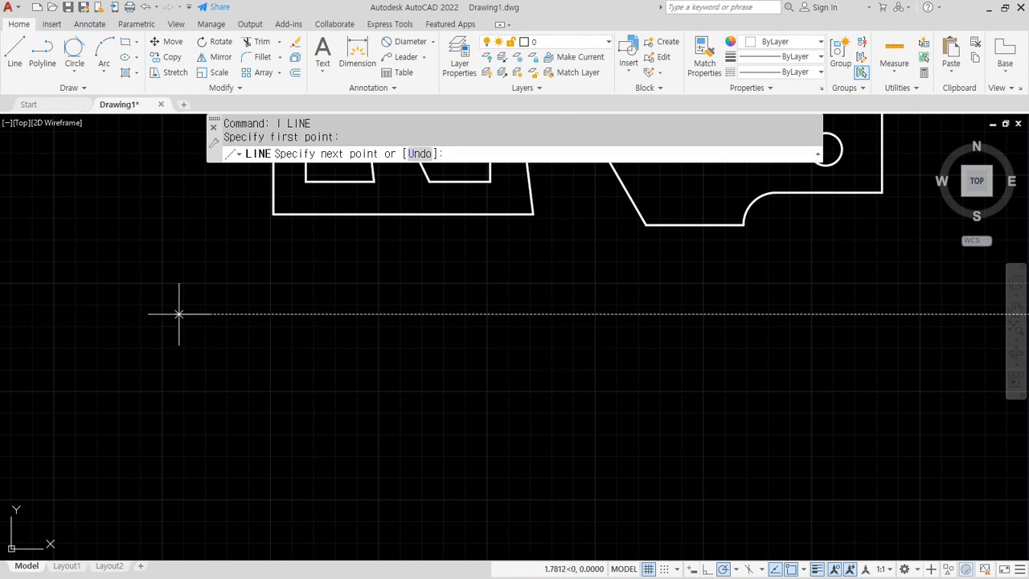
pyautogui.click(533, 314)
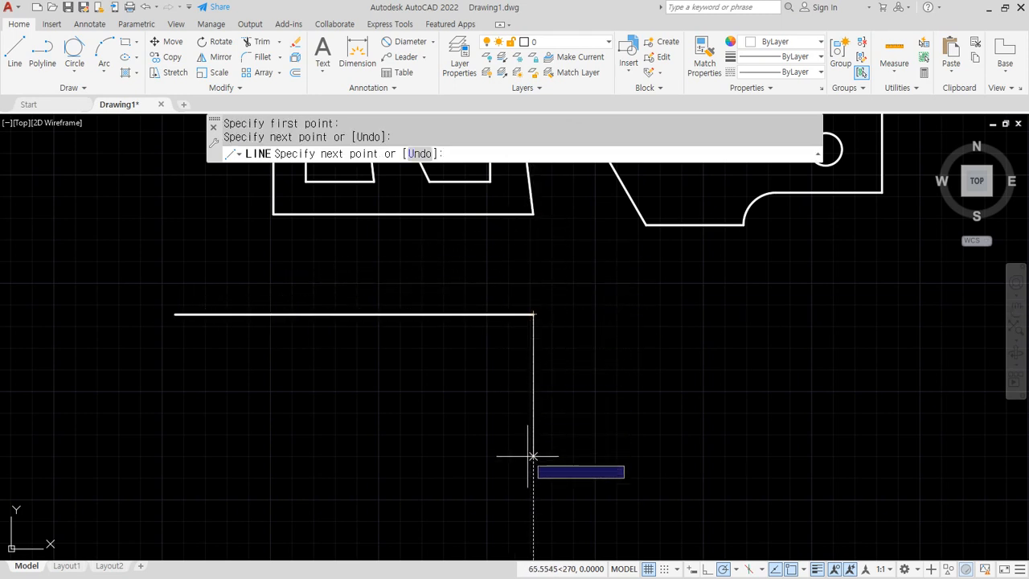
pyautogui.click(533, 528)
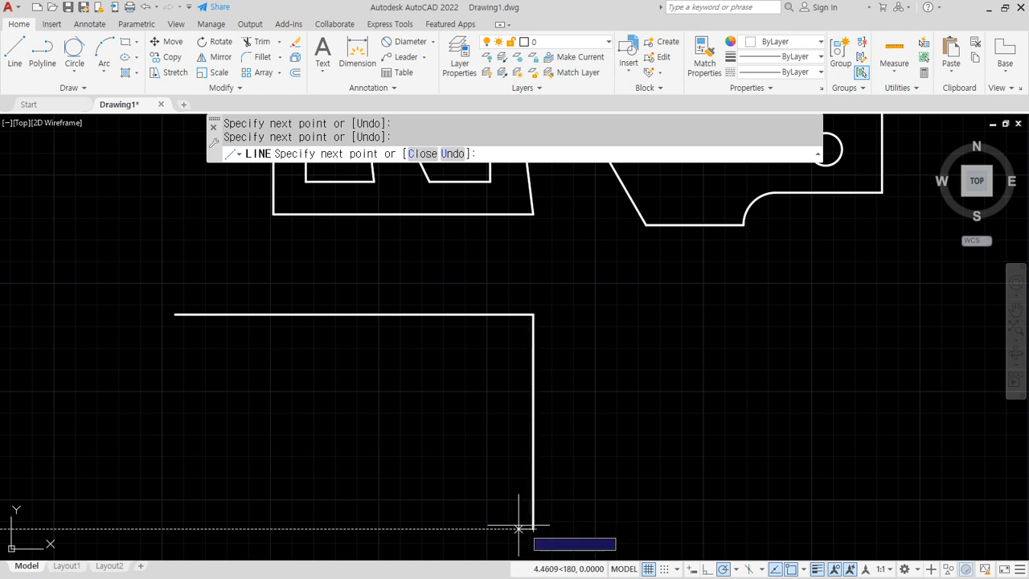
pyautogui.press('Return')
pyautogui.moveTo(423, 462); pyautogui.dragTo(472, 402, button='middle')
pyautogui.moveTo(124, 244)
pyautogui.mouseDown()
pyautogui.moveTo(582, 268)
pyautogui.moveTo(588, 506)
pyautogui.mouseUp()
pyautogui.press('Escape')
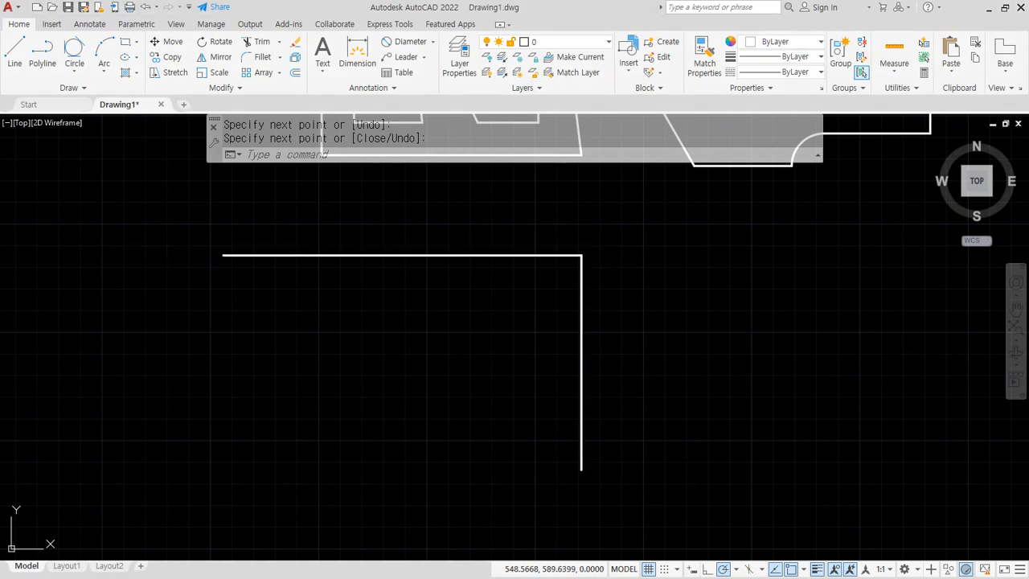
# Check the starting edges against the reference image and offset the new plate's top line 10 downward.
pyautogui.moveTo(0, 20); pyautogui.dragTo(724, 25)
pyautogui.moveTo(197, 242); pyautogui.dragTo(569, 243)
pyautogui.moveTo(528, 285); pyautogui.dragTo(523, 529)
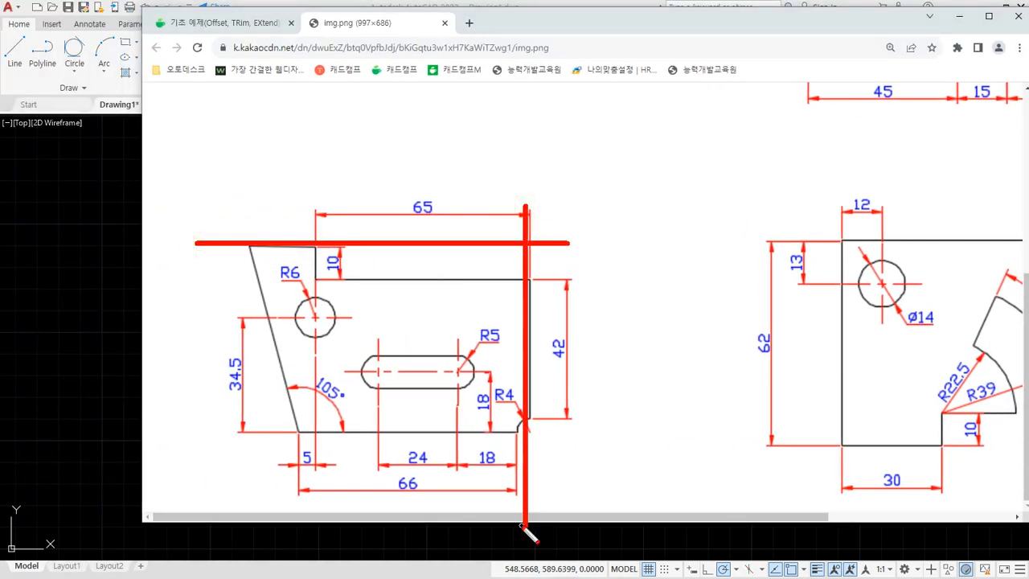
pyautogui.press('Escape')
pyautogui.moveTo(652, 27); pyautogui.dragTo(0, 36)
pyautogui.write('o')
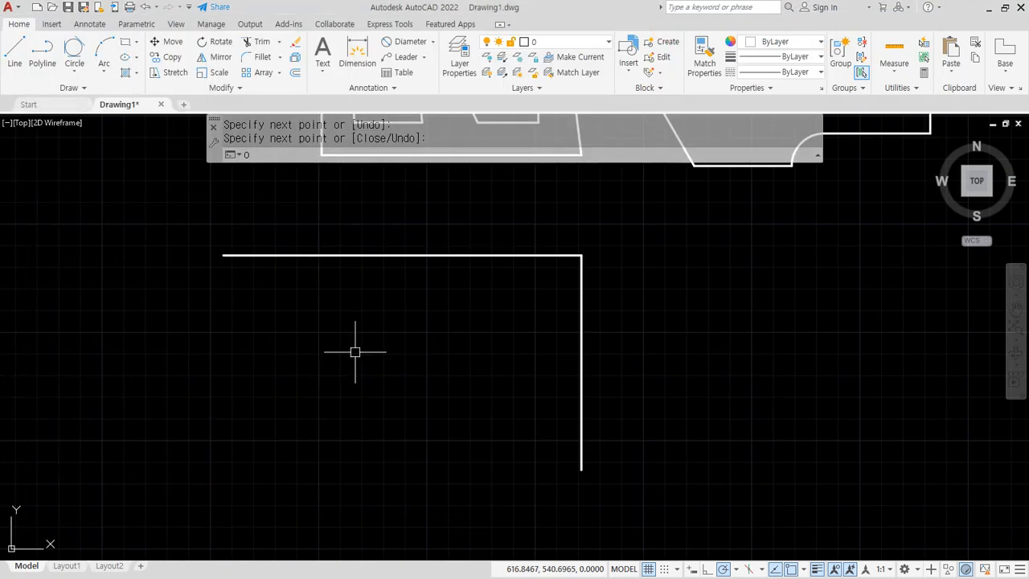
pyautogui.press('Return')
pyautogui.write('10')
pyautogui.press('Return')
pyautogui.click(462, 256)
pyautogui.click(454, 349)
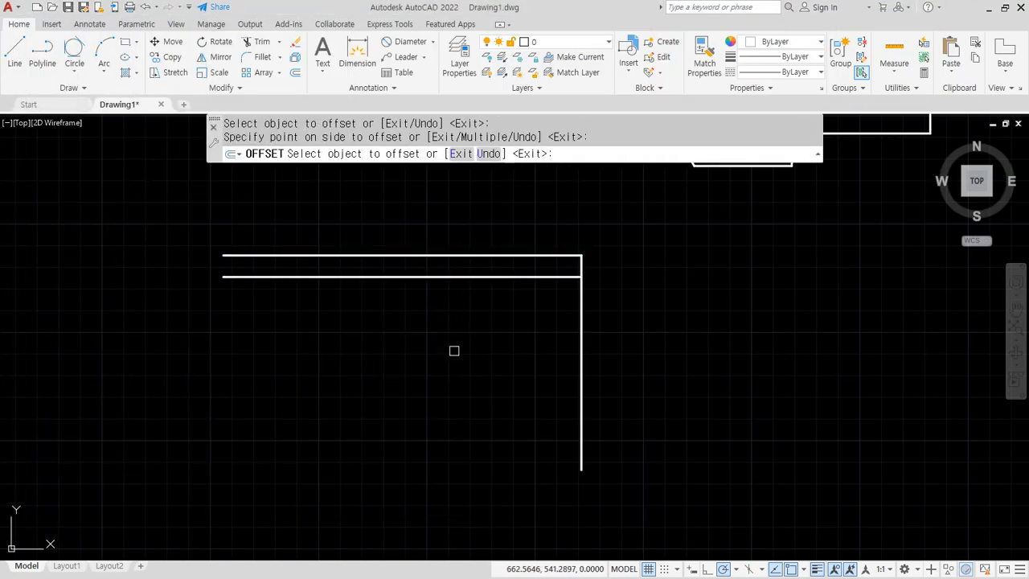
pyautogui.press('Return')
# Offset the second horizontal line 42 downward.
pyautogui.press('Return')
pyautogui.write('42')
pyautogui.press('Return')
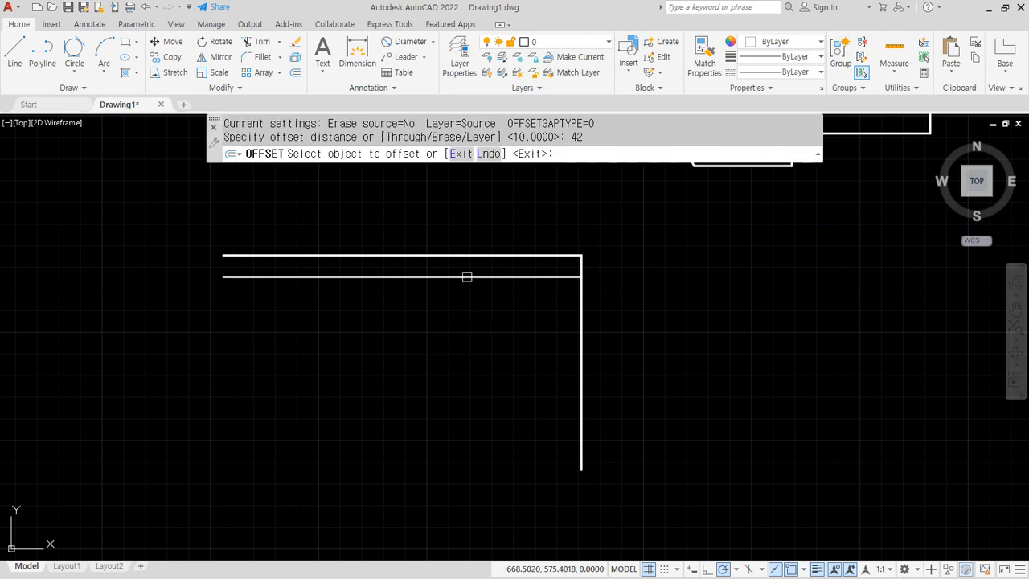
pyautogui.click(466, 276)
pyautogui.click(438, 408)
pyautogui.press('Return')
# Offset the lowest horizontal line 4 downward to form the plate's bottom edge.
pyautogui.press('Return')
pyautogui.write('4')
pyautogui.press('Return')
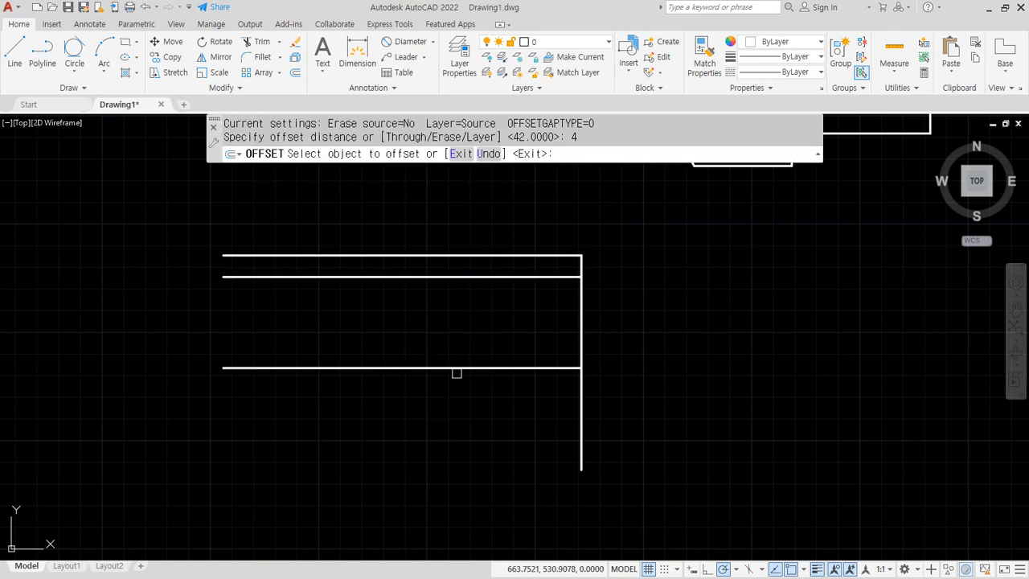
pyautogui.click(458, 368)
pyautogui.click(423, 455)
pyautogui.press('Return')
# Trim the part of the right vertical line that extends below the bottom edge.
pyautogui.write('tr')
pyautogui.press('Return')
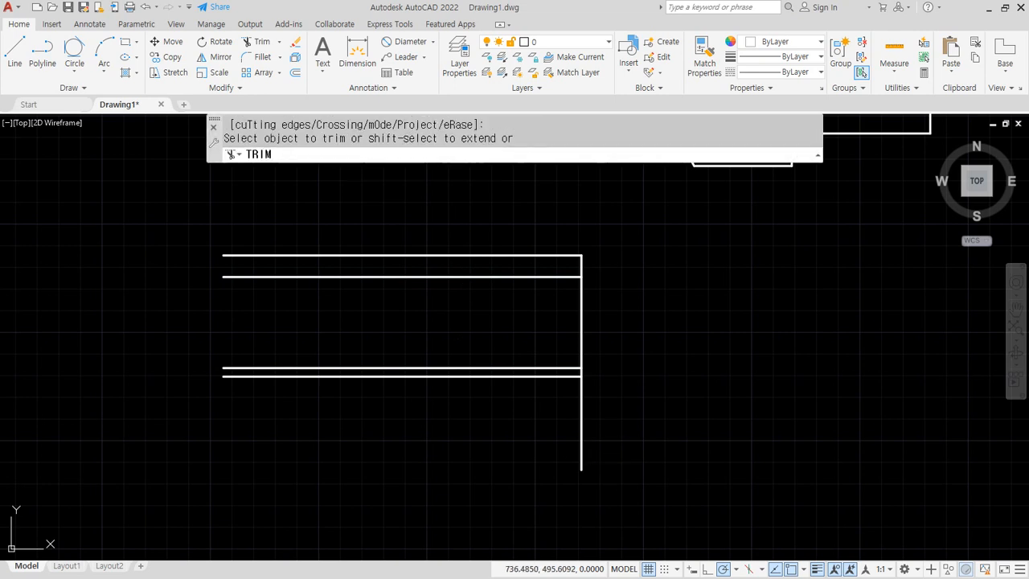
pyautogui.moveTo(609, 451); pyautogui.dragTo(527, 426)
pyautogui.press('Return')
# Offset the plate's right edge 65 to the left.
pyautogui.moveTo(585, 224)
pyautogui.mouseDown()
pyautogui.moveTo(666, 347)
pyautogui.moveTo(521, 354)
pyautogui.moveTo(588, 227)
pyautogui.mouseUp()
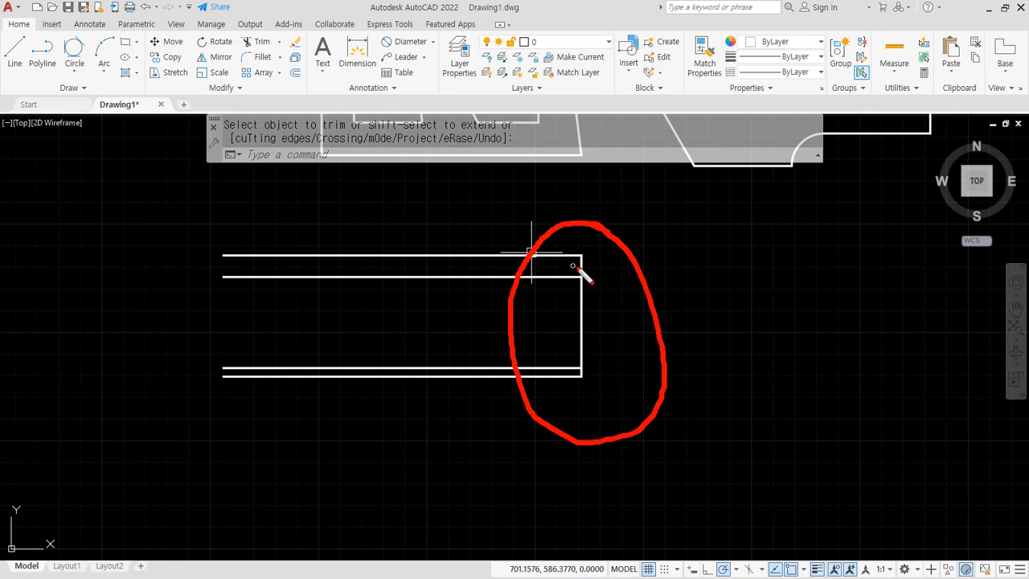
pyautogui.moveTo(580, 275); pyautogui.dragTo(366, 250)
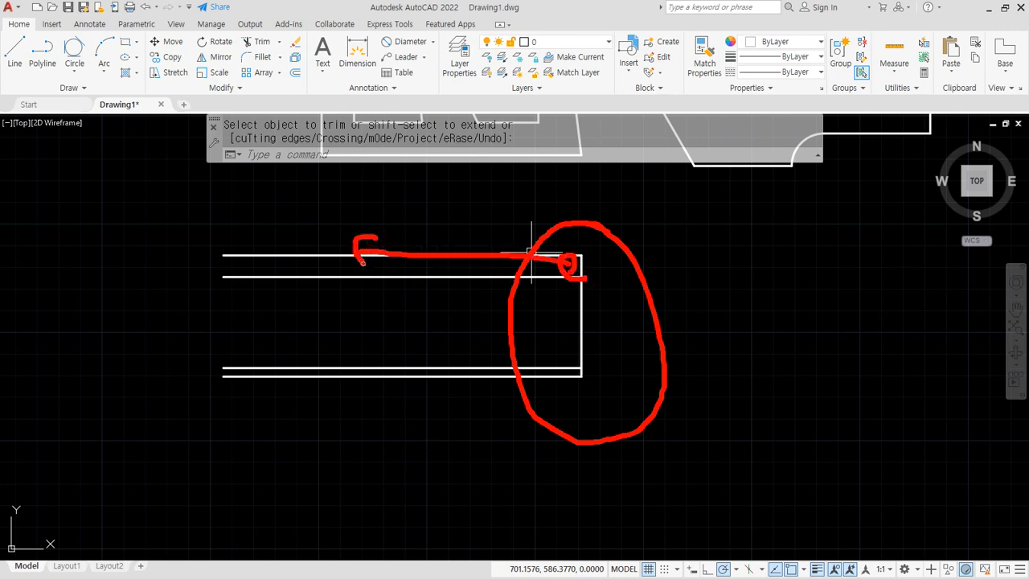
pyautogui.press('Escape')
pyautogui.write('o')
pyautogui.press('Return')
pyautogui.write('60')
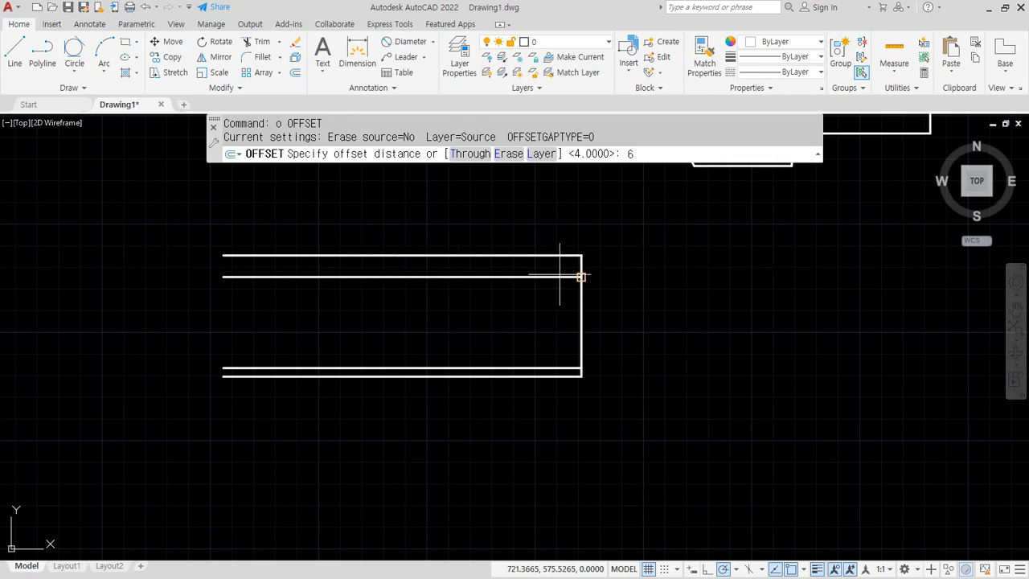
pyautogui.press('Return')
pyautogui.click(581, 271)
pyautogui.click(358, 270)
pyautogui.scroll(2, 402, 266)
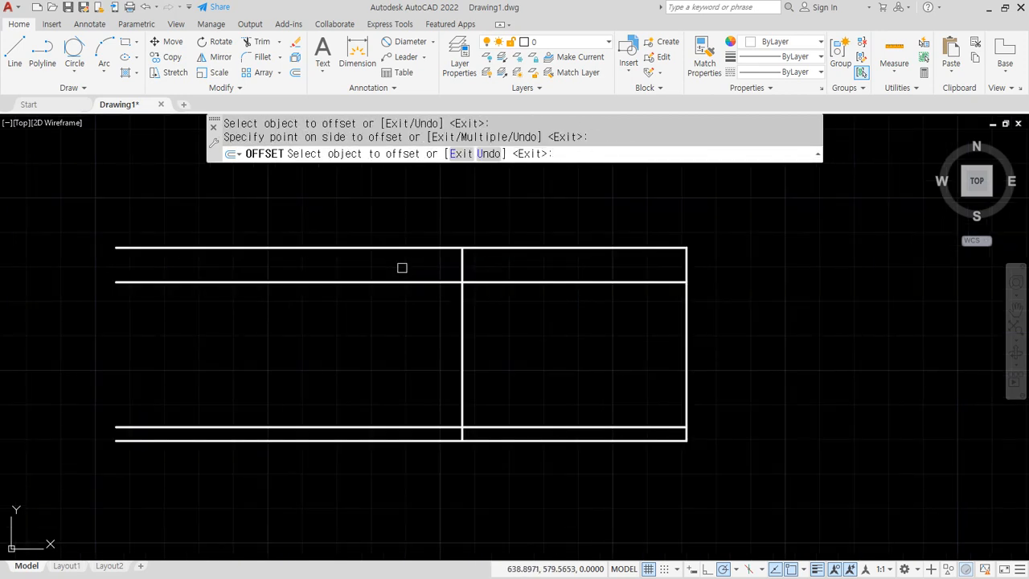
pyautogui.press('Return')
# Trim the surplus line segments around the 65 offset line to leave a stepped upper-right outline.
pyautogui.moveTo(356, 243); pyautogui.dragTo(690, 288)
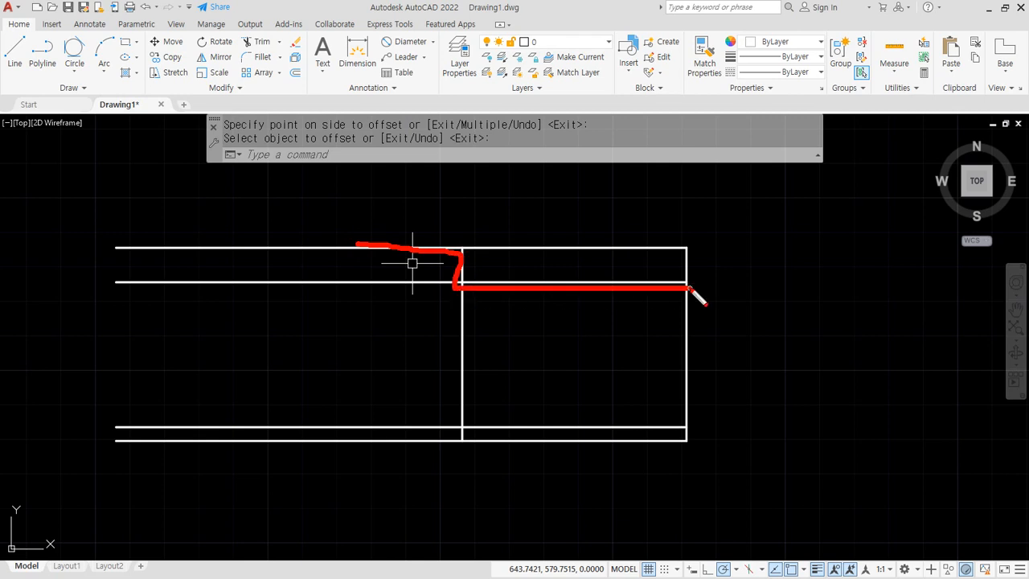
pyautogui.press('Escape')
pyautogui.write('tr')
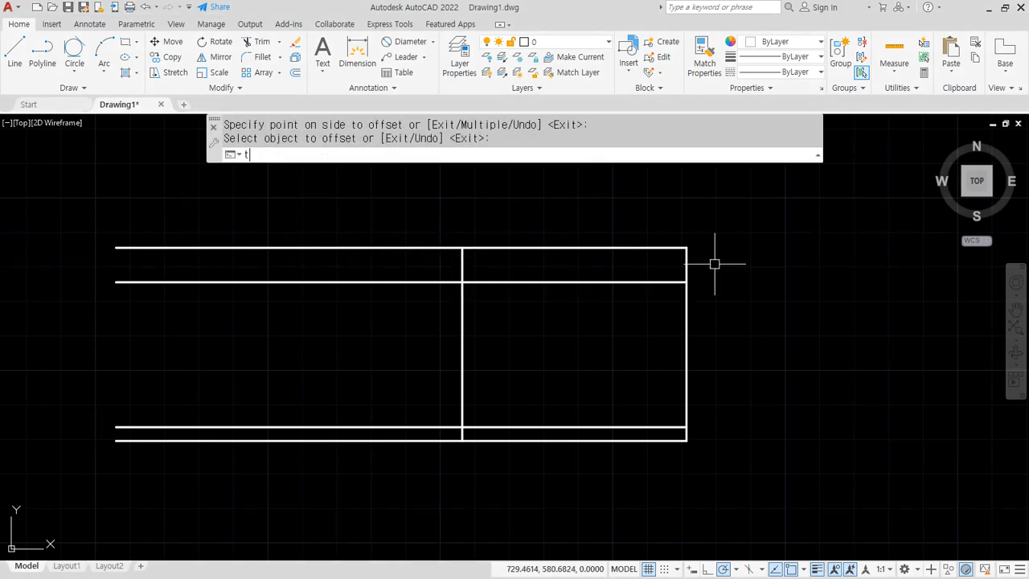
pyautogui.press('Return')
pyautogui.moveTo(714, 264)
pyautogui.mouseDown()
pyautogui.moveTo(694, 268)
pyautogui.moveTo(604, 221)
pyautogui.mouseUp()
pyautogui.press('Return')
pyautogui.scroll(3, 459, 416)
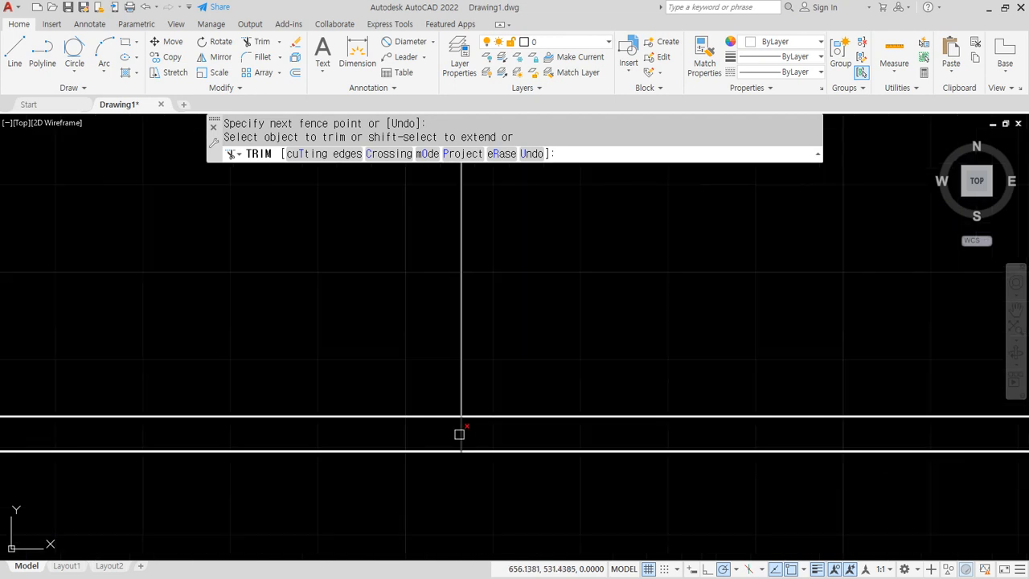
pyautogui.scroll(-3, 493, 321)
pyautogui.click(481, 279)
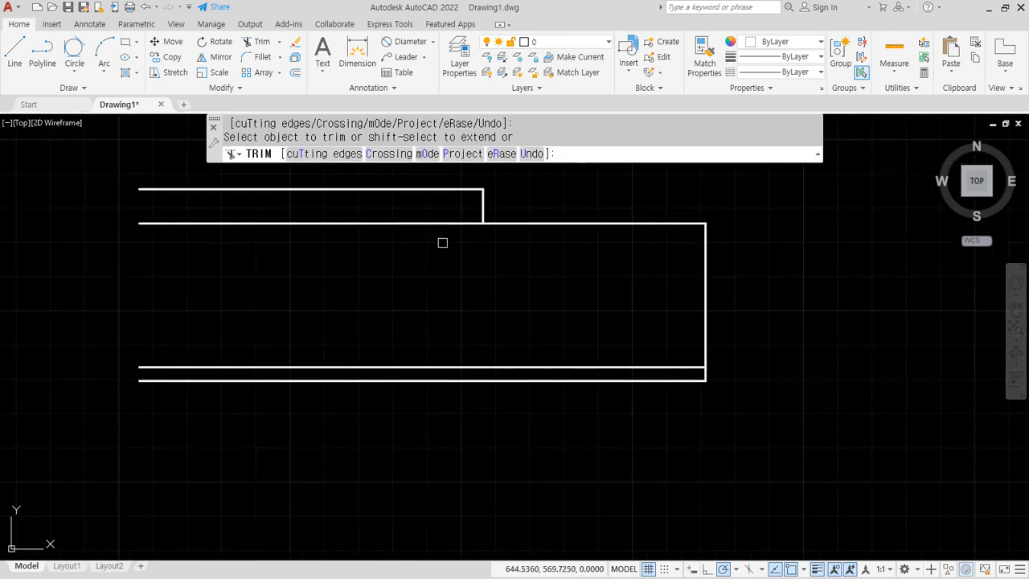
pyautogui.click(434, 222)
pyautogui.press('Escape')
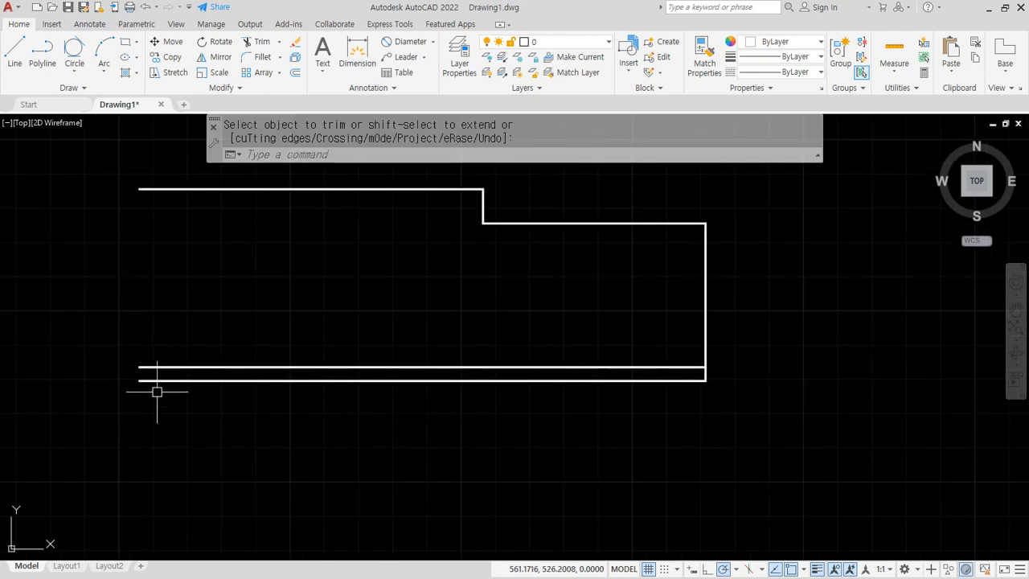
# Draw a circle of radius 4 centred on the plate's lower-right corner.
pyautogui.scroll(3, 737, 416)
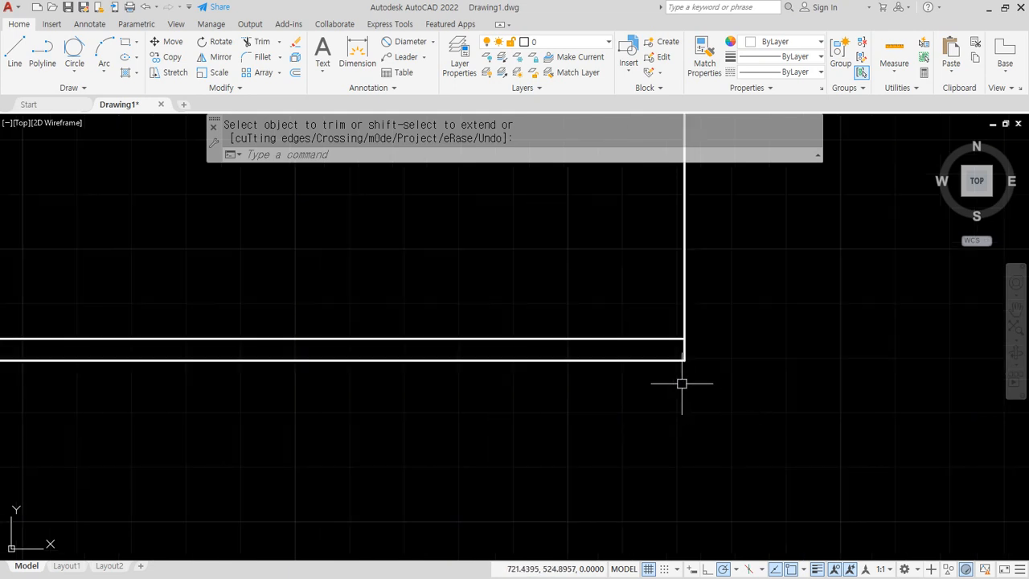
pyautogui.scroll(2, 680, 381)
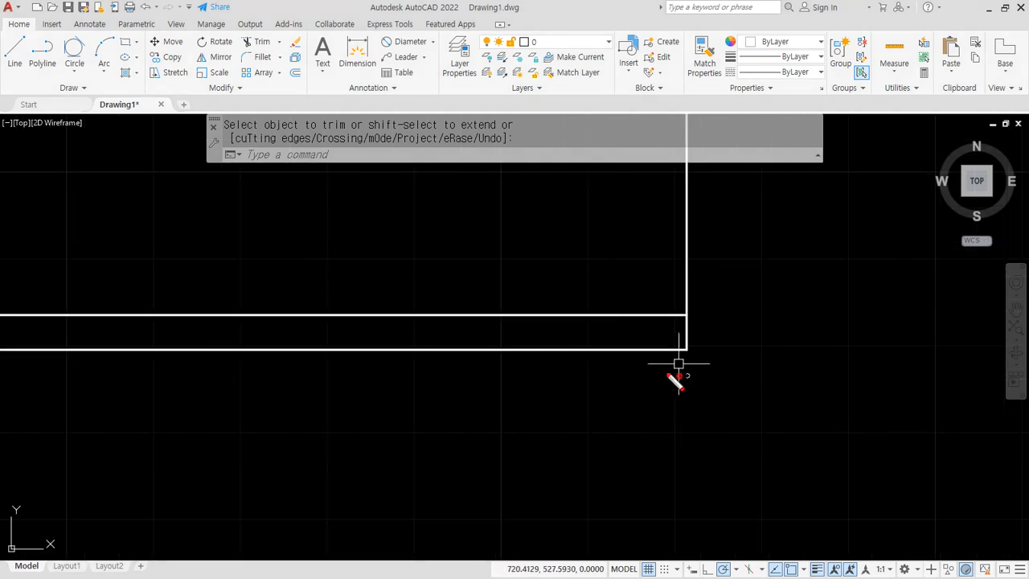
pyautogui.write('c')
pyautogui.press('Return')
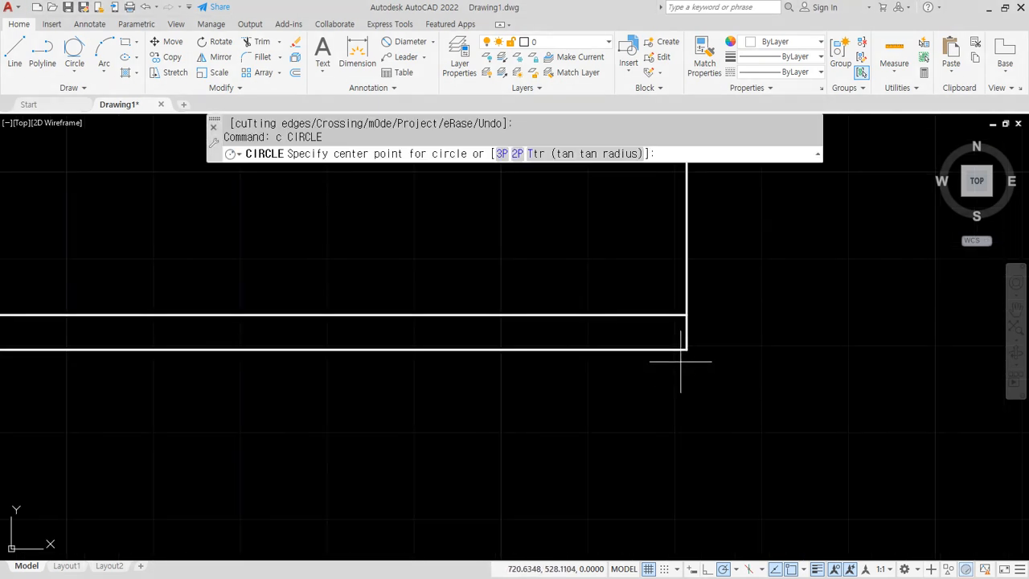
pyautogui.click(686, 349)
pyautogui.write('4')
pyautogui.press('Return')
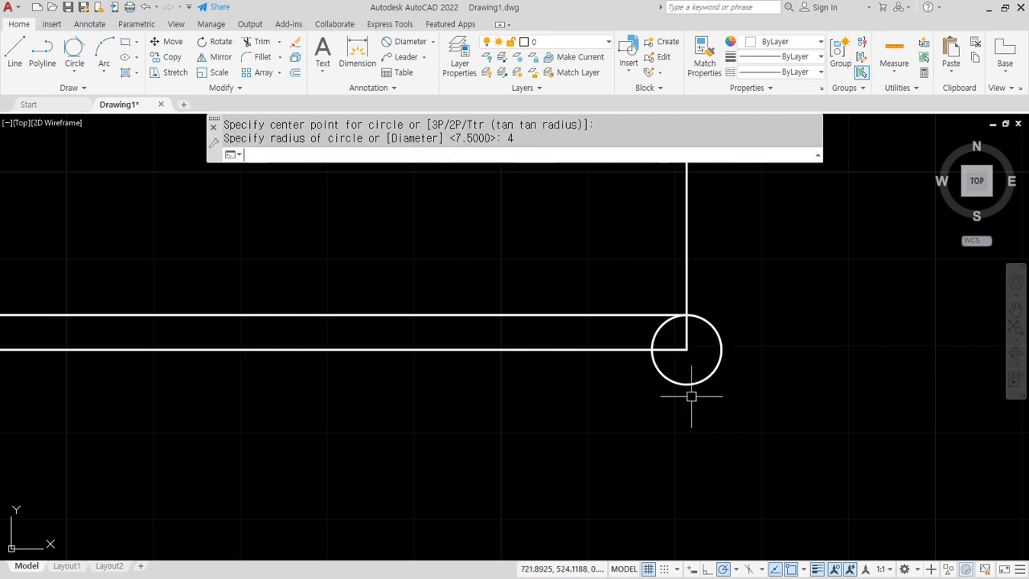
# Delete the horizontal construction line just above the plate's bottom edge.
pyautogui.click(601, 321)
pyautogui.click(586, 302)
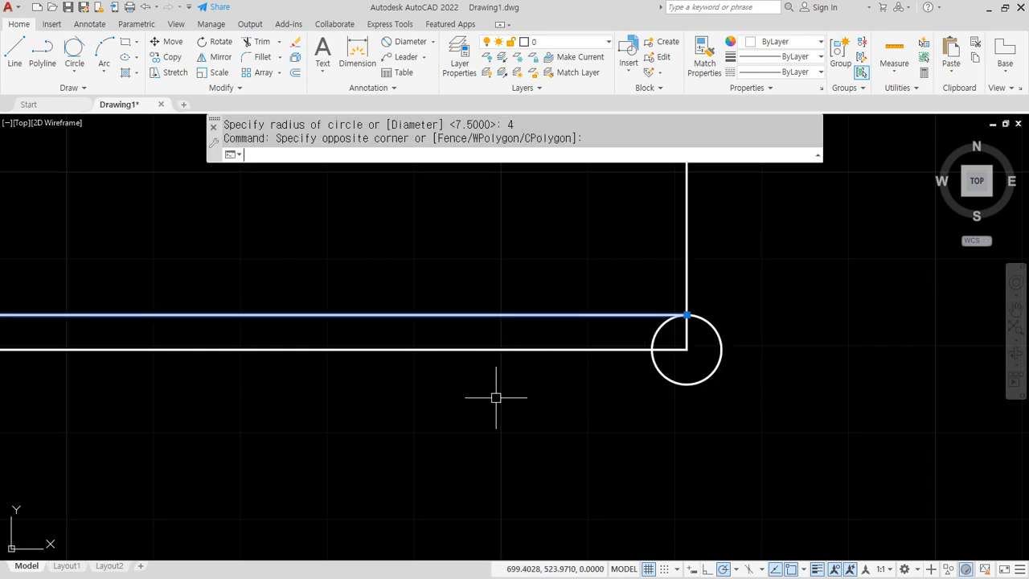
pyautogui.press('Delete')
# Trim the circle and the corner line ends to leave a concave quarter-round notch at the lower-right corner.
pyautogui.write('tr')
pyautogui.press('Return')
pyautogui.click(664, 409)
pyautogui.moveTo(664, 408)
pyautogui.mouseDown()
pyautogui.moveTo(738, 327)
pyautogui.moveTo(673, 349)
pyautogui.moveTo(640, 386)
pyautogui.mouseUp()
pyautogui.press('Return')
pyautogui.scroll(-4, 594, 400)
pyautogui.moveTo(594, 399); pyautogui.dragTo(640, 426, button='middle')
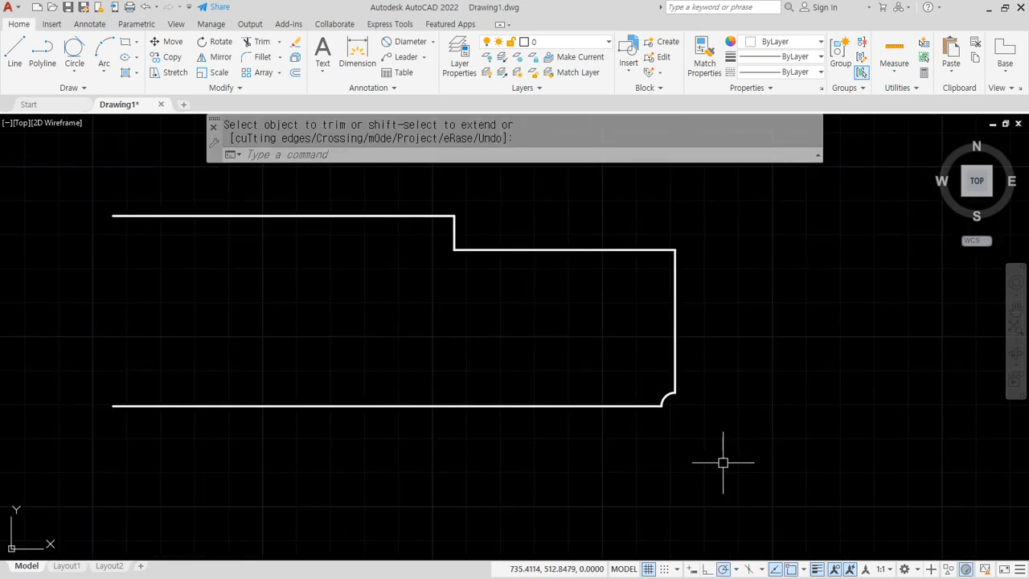
# Draw a vertical line from the notch's end on the bottom edge up to the horizontal edge above.
pyautogui.write('l')
pyautogui.press('Return')
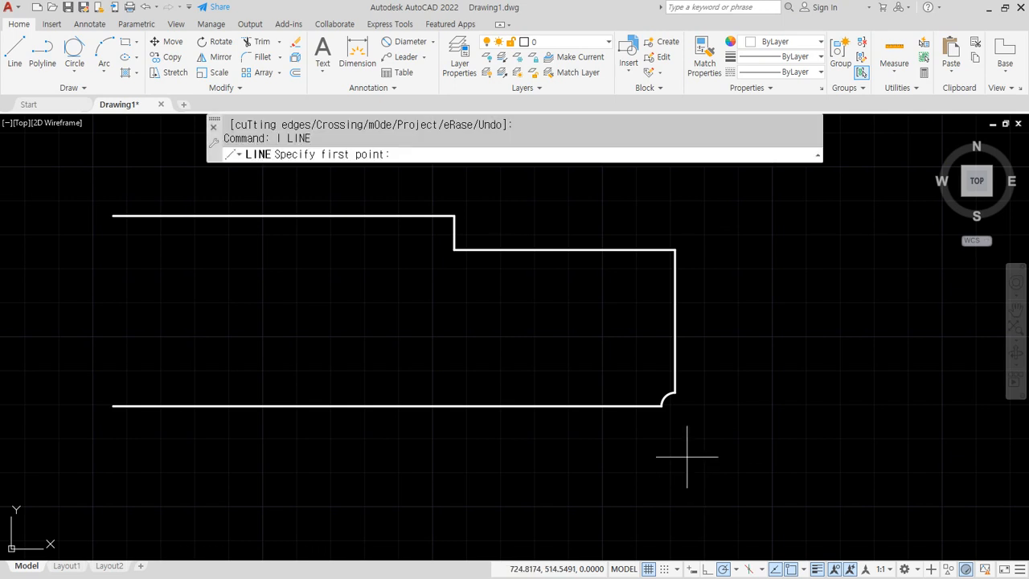
pyautogui.click(662, 406)
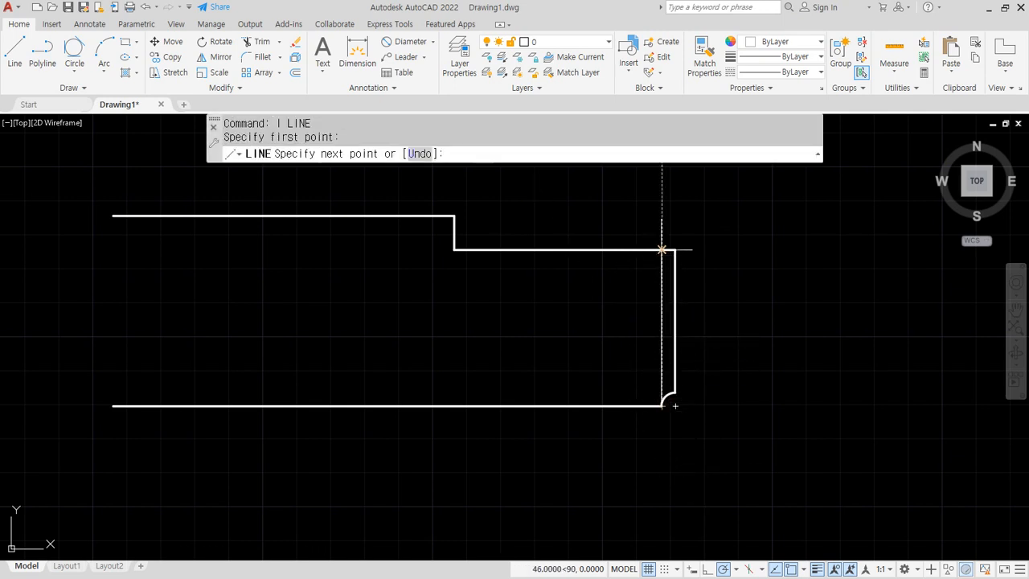
pyautogui.click(661, 249)
pyautogui.rightClick(653, 361)
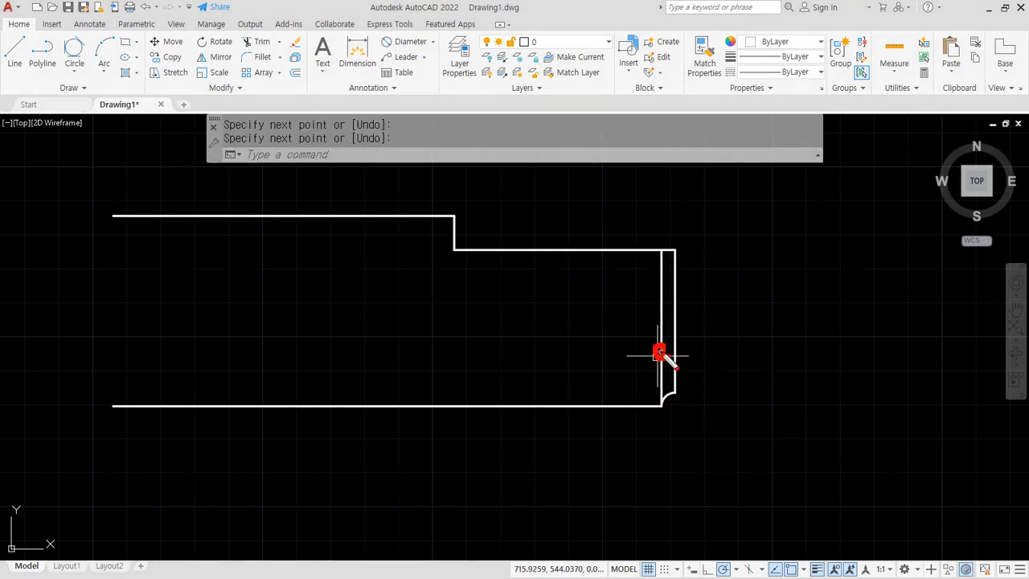
pyautogui.moveTo(658, 352); pyautogui.dragTo(406, 352)
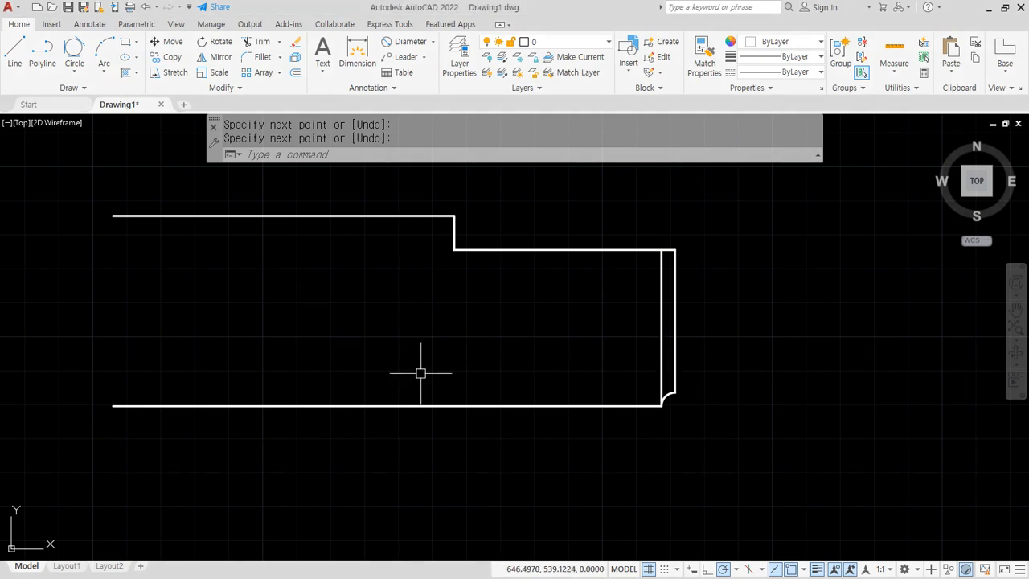
# Offset the vertical line at the notch 66 to the left.
pyautogui.write('o')
pyautogui.press('Return')
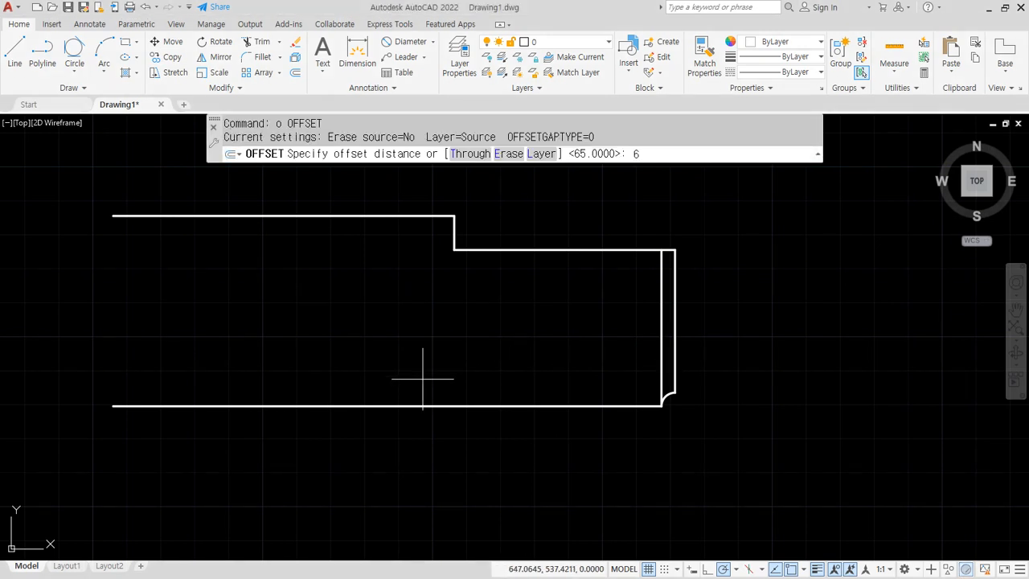
pyautogui.write('66')
pyautogui.press('Return')
pyautogui.click(661, 328)
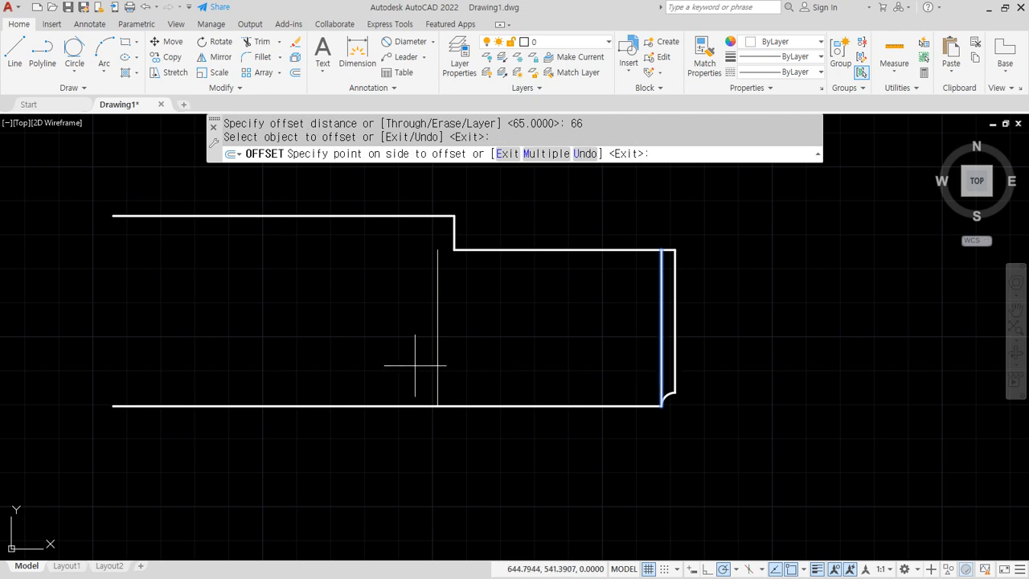
pyautogui.click(400, 417)
pyautogui.press('Return')
# Draw a slanted line at 105°, about 67.5 long, from the 66 offset line's lower end past the top edge.
pyautogui.write('l')
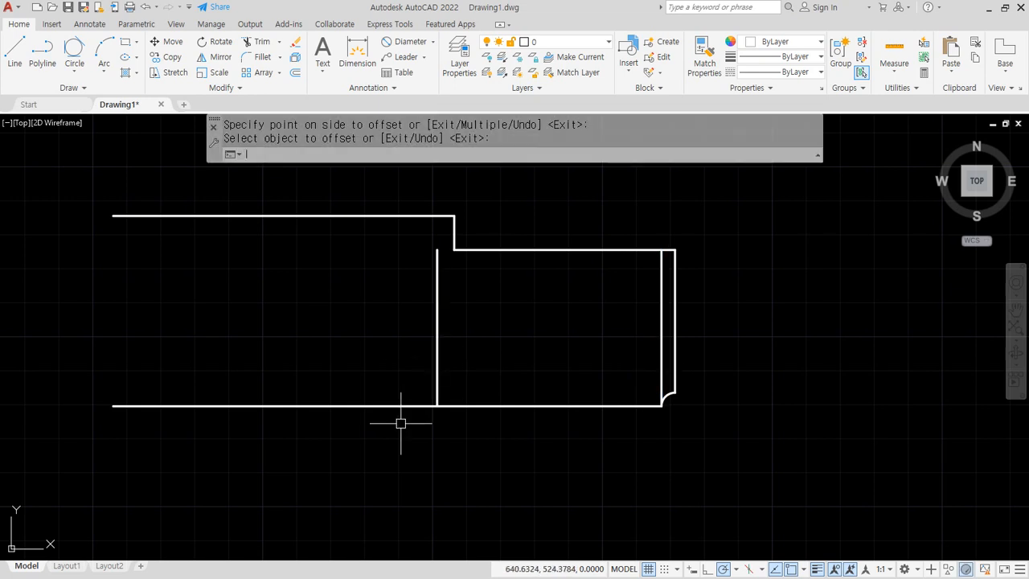
pyautogui.press('Return')
pyautogui.click(437, 406)
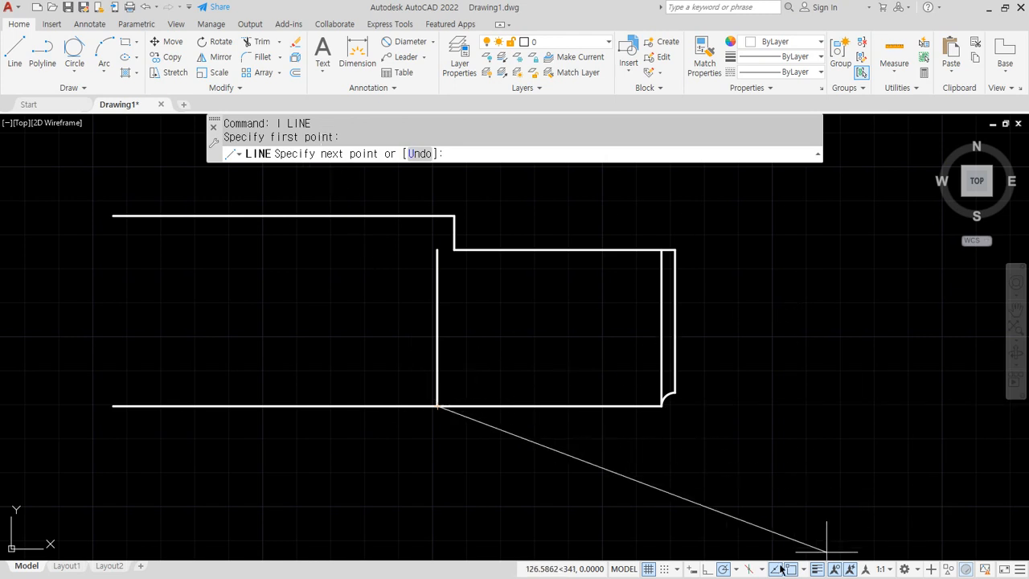
pyautogui.click(736, 568)
pyautogui.click(740, 532)
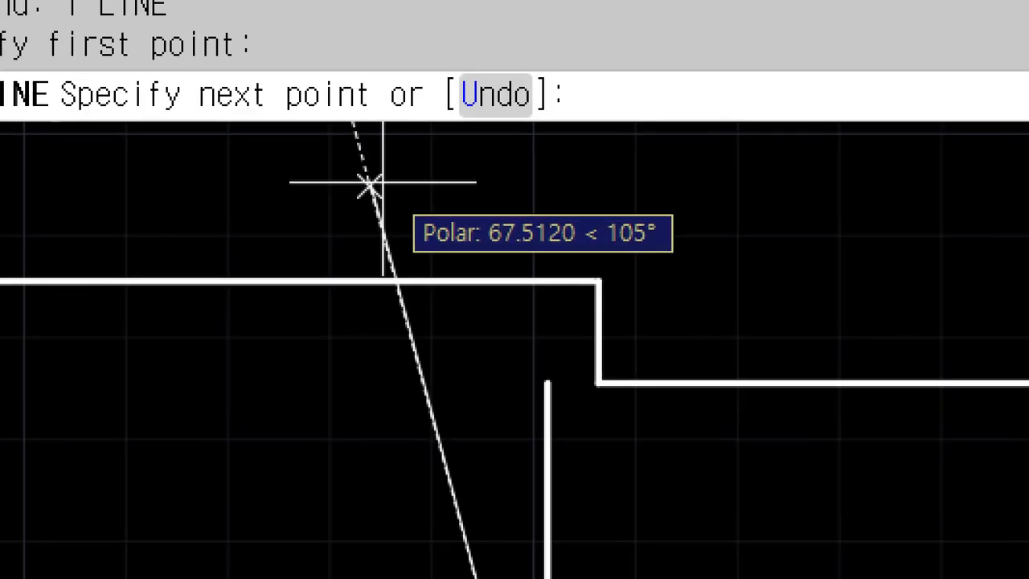
pyautogui.click(382, 183)
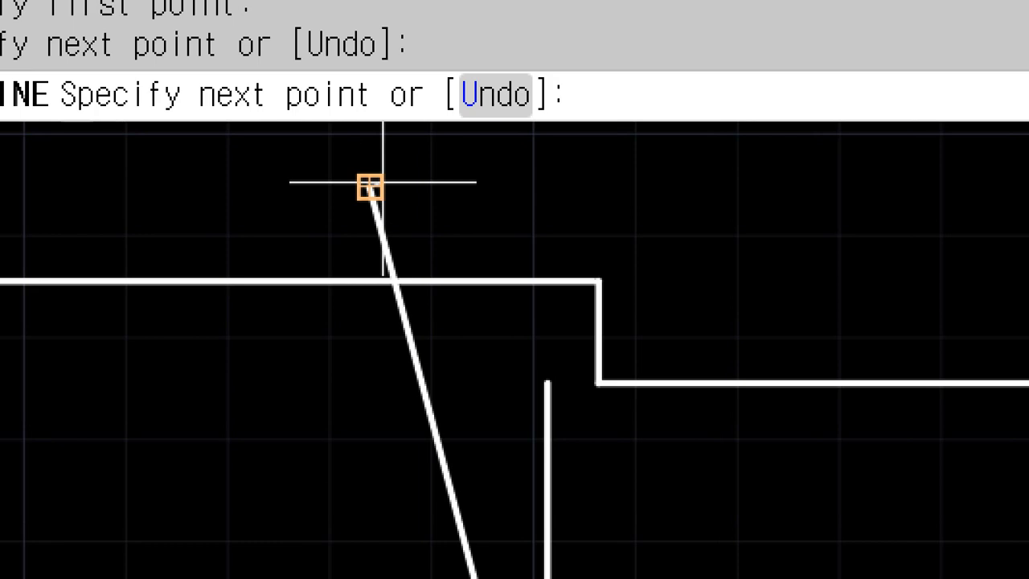
pyautogui.press('Escape')
pyautogui.scroll(-3, 321, 326)
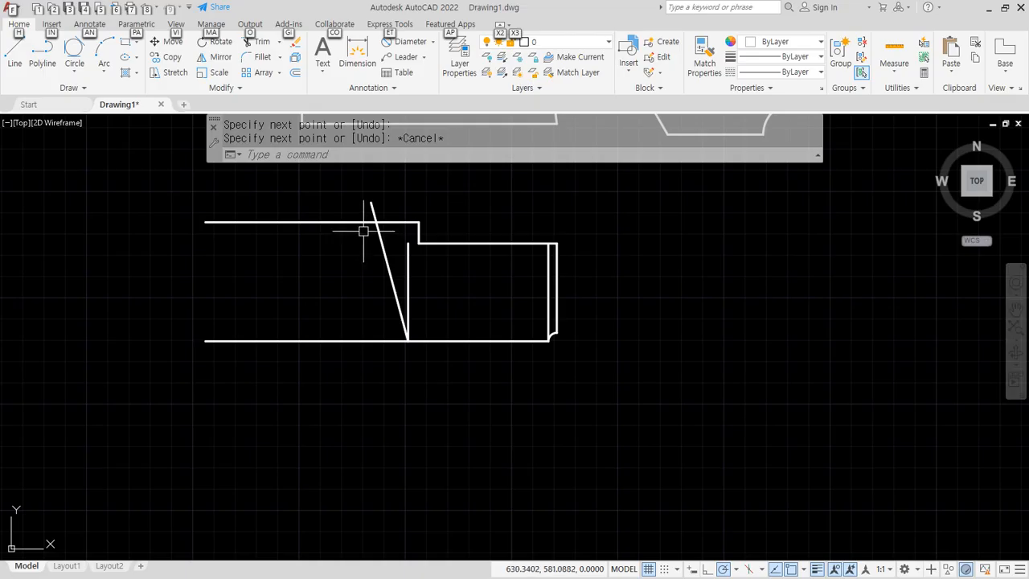
pyautogui.click(370, 205)
pyautogui.press('Escape')
pyautogui.press('Escape')
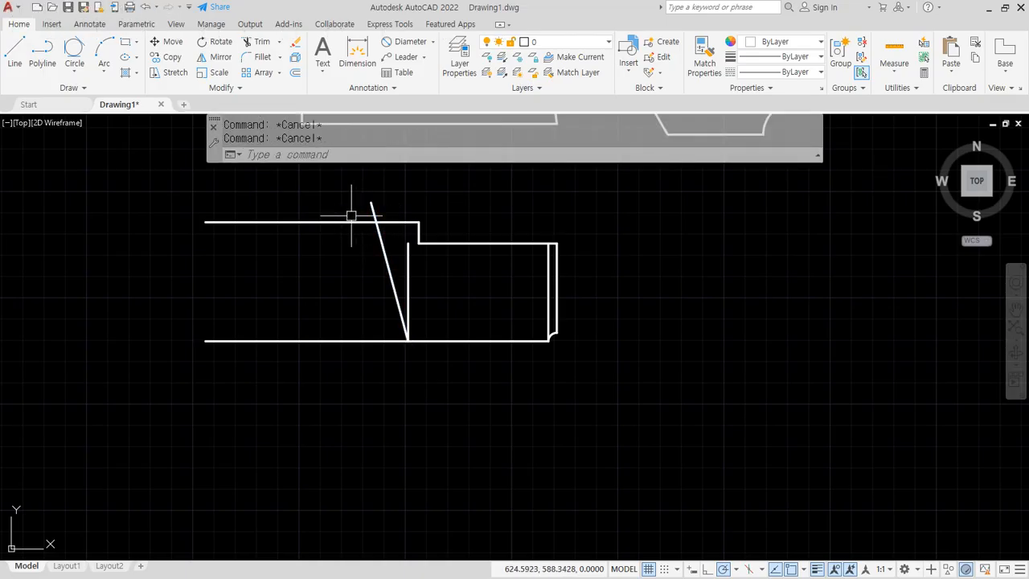
# Trim the top and bottom edges at the slanted line and remove its overhang and the vertical helper line.
pyautogui.write('tr')
pyautogui.press('Return')
pyautogui.click(351, 222)
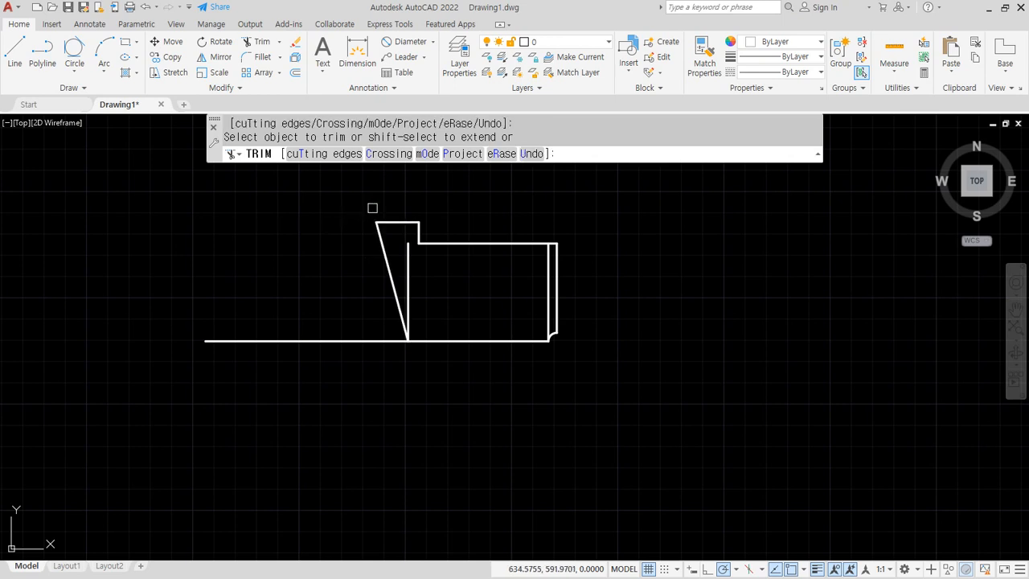
pyautogui.click(362, 333)
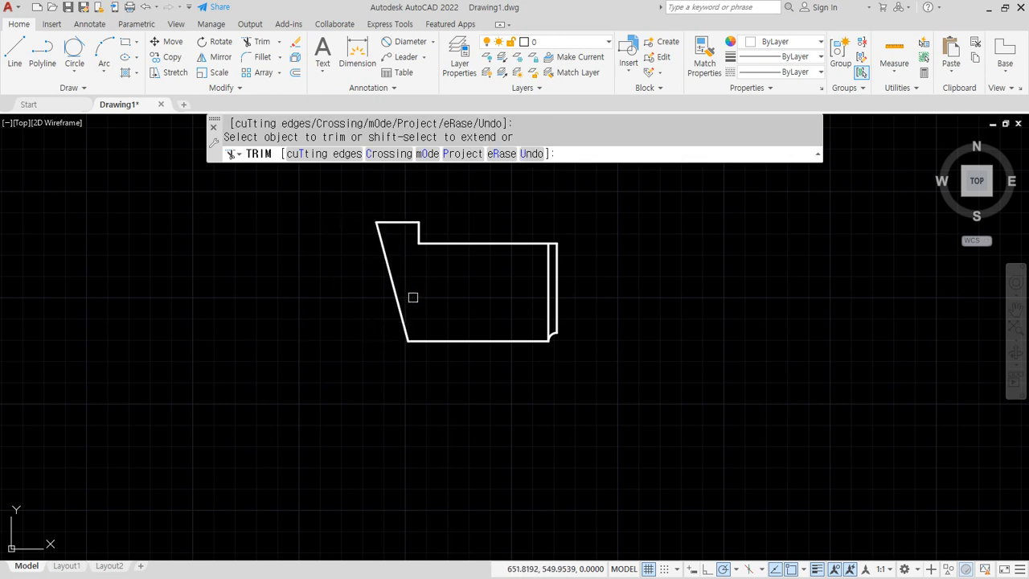
pyautogui.press('Return')
pyautogui.scroll(4, 526, 285)
pyautogui.moveTo(471, 287); pyautogui.dragTo(466, 344, button='middle')
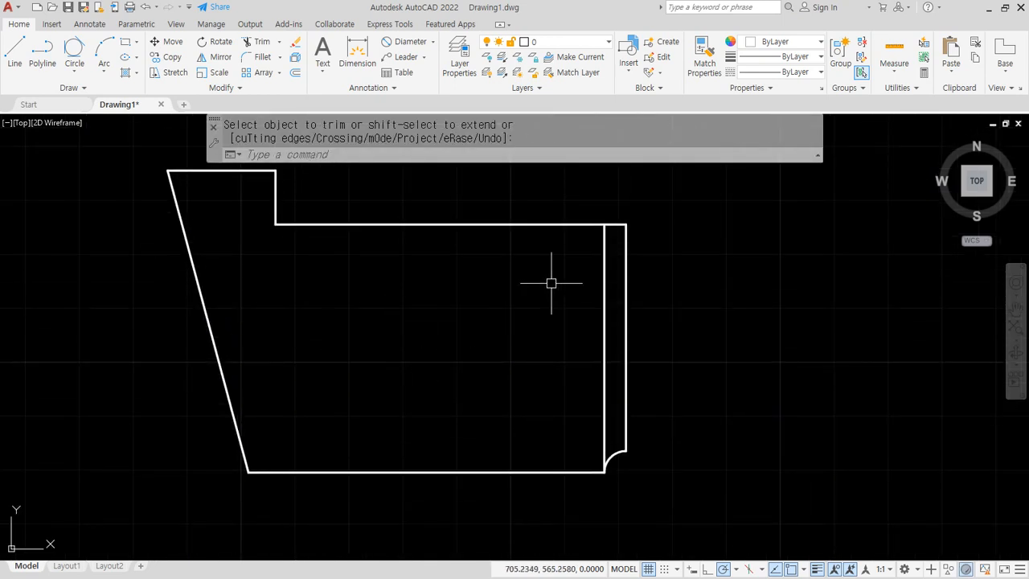
# Offset the vertical line at the notch 18 to the left to locate the slot's right centre.
pyautogui.moveTo(616, 368)
pyautogui.mouseDown()
pyautogui.moveTo(626, 370)
pyautogui.moveTo(526, 346)
pyautogui.mouseUp()
pyautogui.press('Escape')
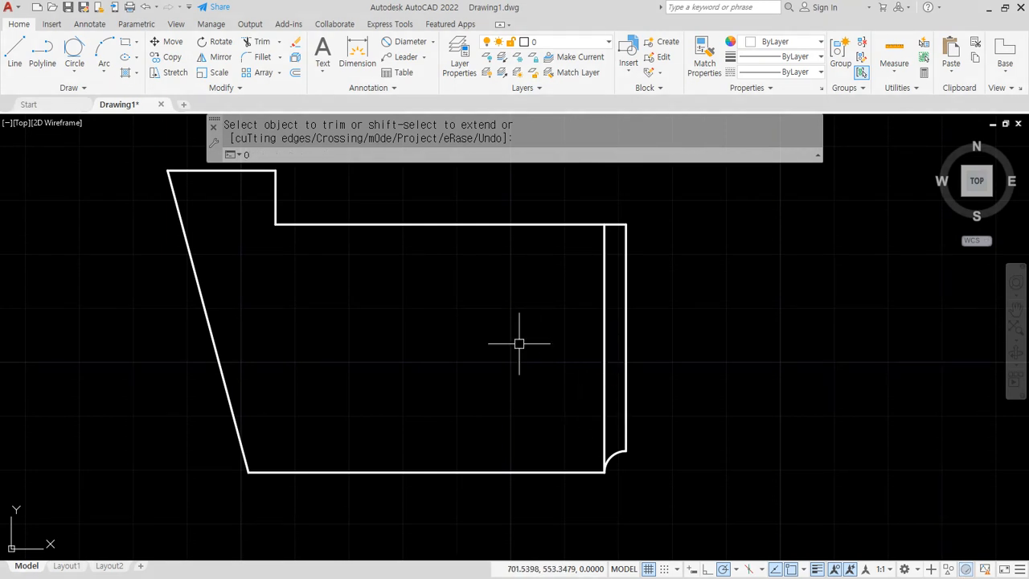
pyautogui.press('Escape')
pyautogui.write('o')
pyautogui.press('Return')
pyautogui.write('18')
pyautogui.press('Return')
pyautogui.click(603, 362)
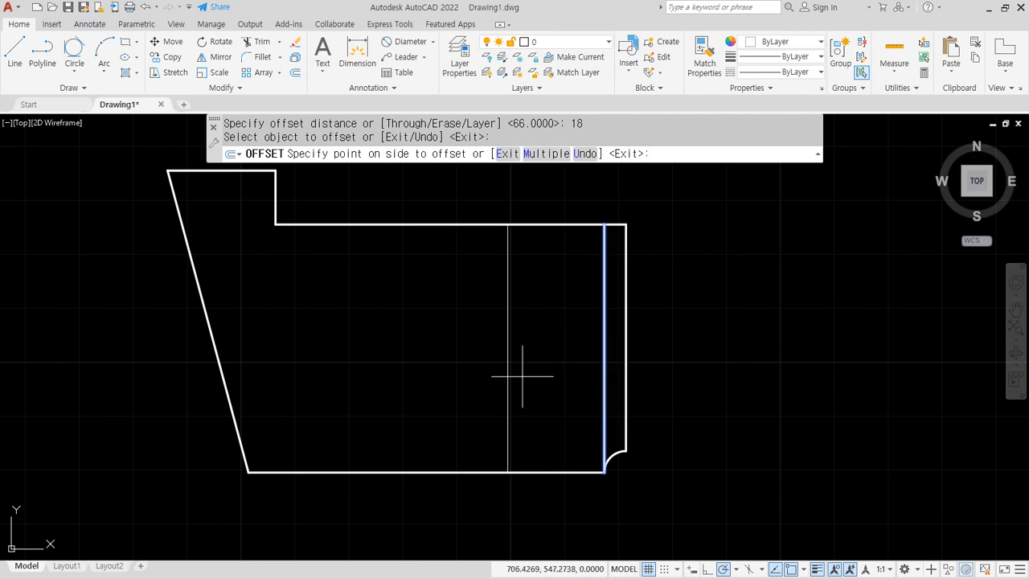
pyautogui.click(523, 376)
pyautogui.press('Return')
# Offset the new vertical line 24 to the left to locate the slot's left centre.
pyautogui.press('Return')
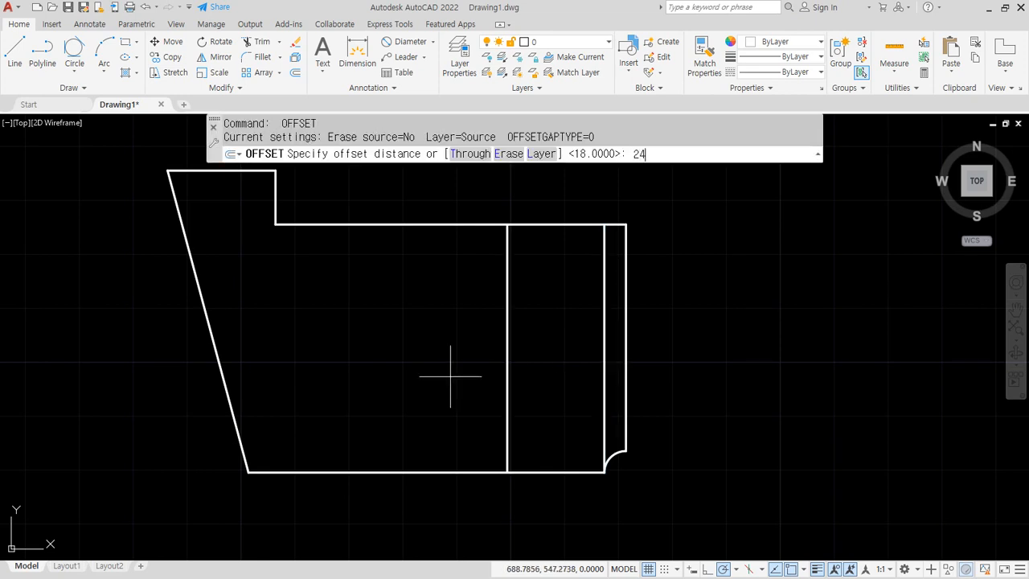
pyautogui.press('Return')
pyautogui.click(508, 378)
pyautogui.click(437, 374)
pyautogui.press('Return')
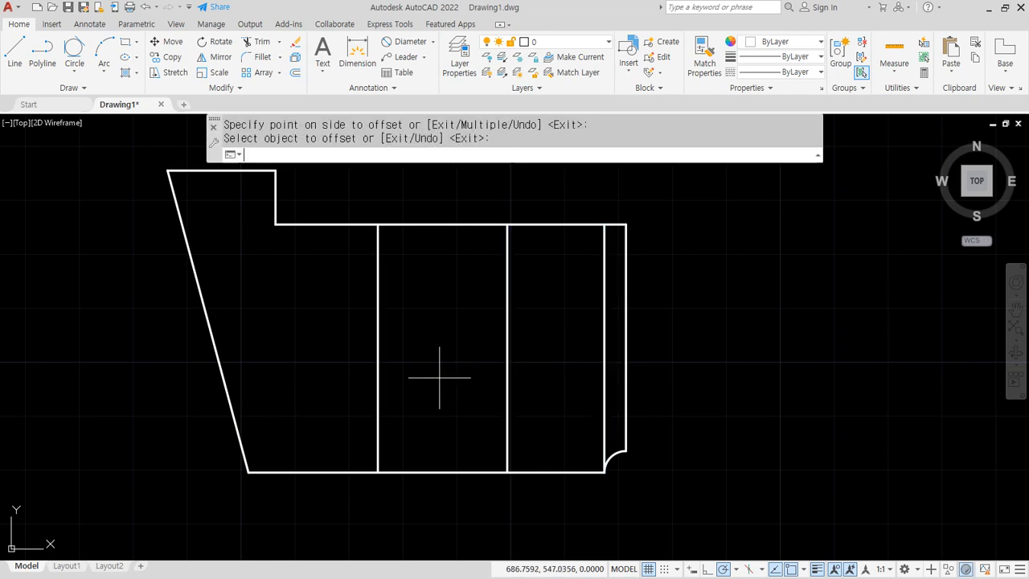
# Offset the plate's bottom edge 18 upward to form the slot's horizontal centreline.
pyautogui.press('Return')
pyautogui.write('18')
pyautogui.press('Return')
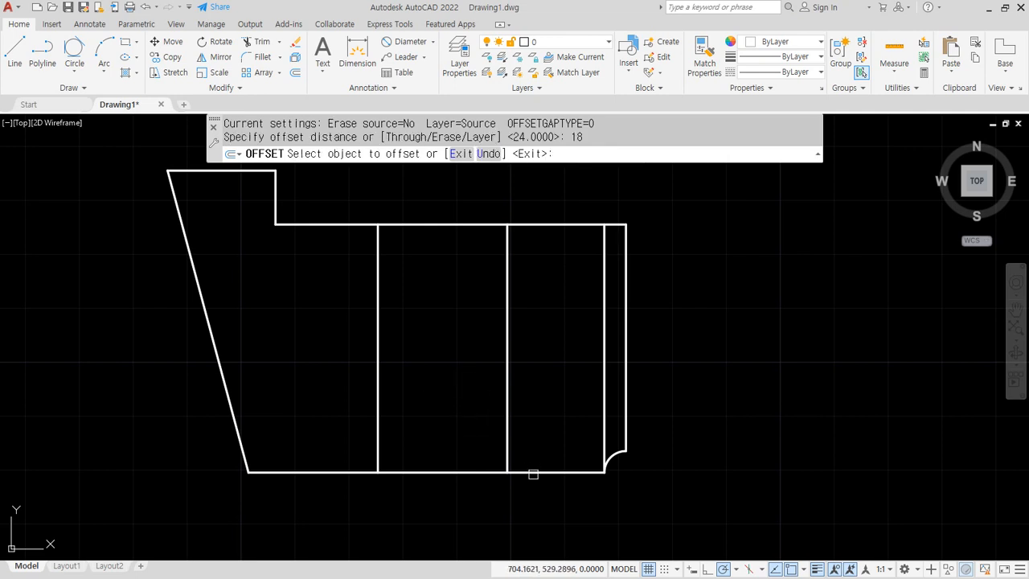
pyautogui.click(533, 473)
pyautogui.click(558, 388)
pyautogui.press('Return')
# Draw two circles of radius 5 where the slot's vertical centrelines cross the horizontal centreline.
pyautogui.write('c')
pyautogui.press('Return')
pyautogui.click(378, 374)
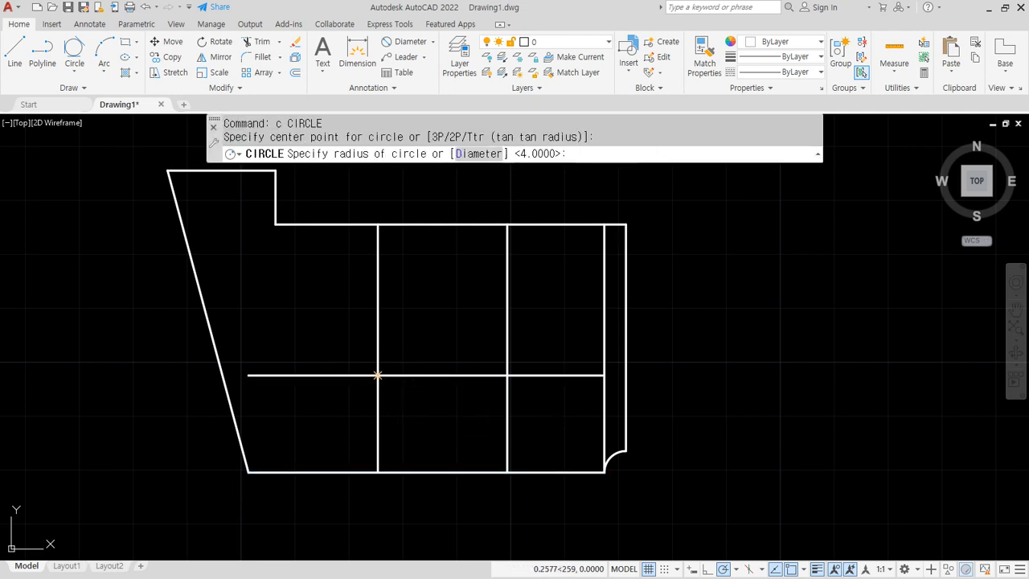
pyautogui.write('5')
pyautogui.press('Return')
pyautogui.press('Return')
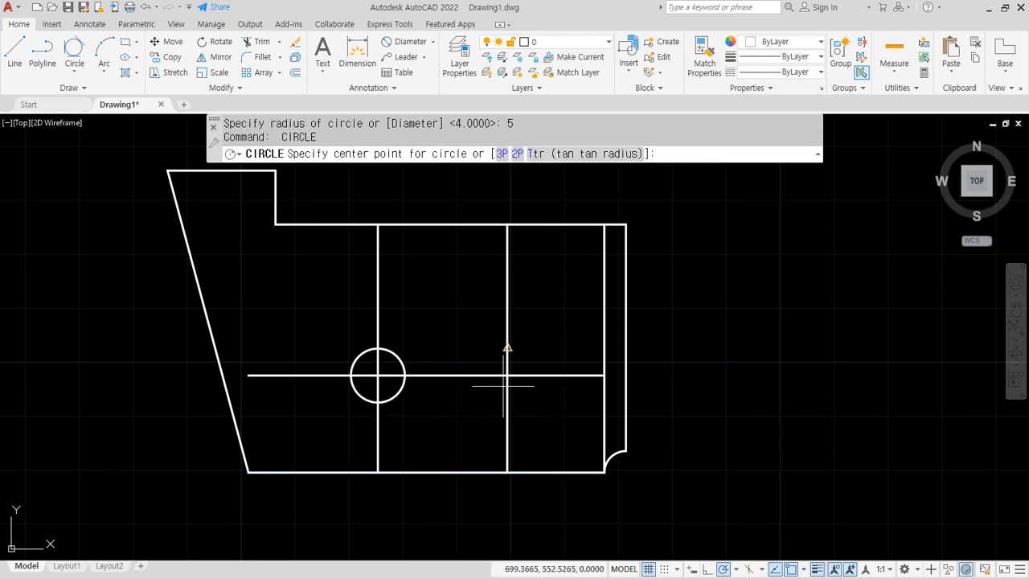
pyautogui.click(507, 374)
pyautogui.press('Return')
# Offset the slot's horizontal centreline 5 upward and 5 downward to form its straight sides.
pyautogui.write('o')
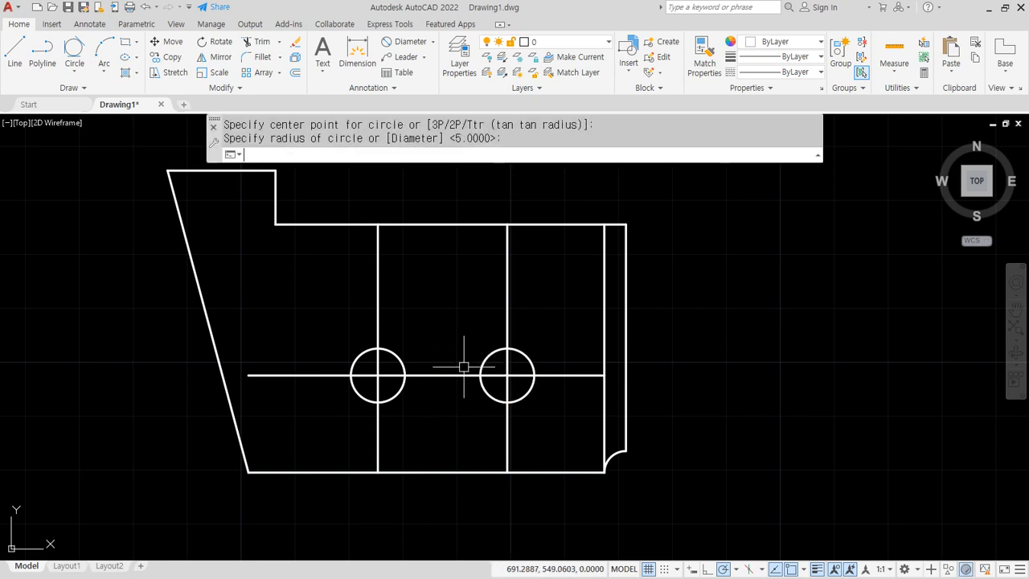
pyautogui.press('Return')
pyautogui.write('5')
pyautogui.press('Return')
pyautogui.click(426, 375)
pyautogui.click(436, 363)
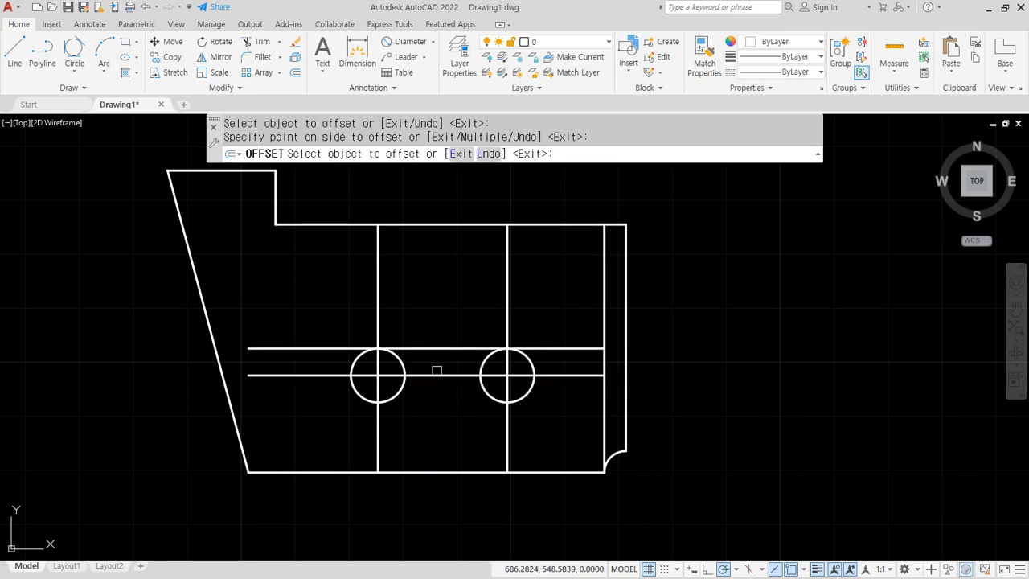
pyautogui.click(432, 374)
pyautogui.click(488, 408)
pyautogui.press('Return')
# Delete the two vertical centrelines and the horizontal centreline running through the circles.
pyautogui.click(524, 394)
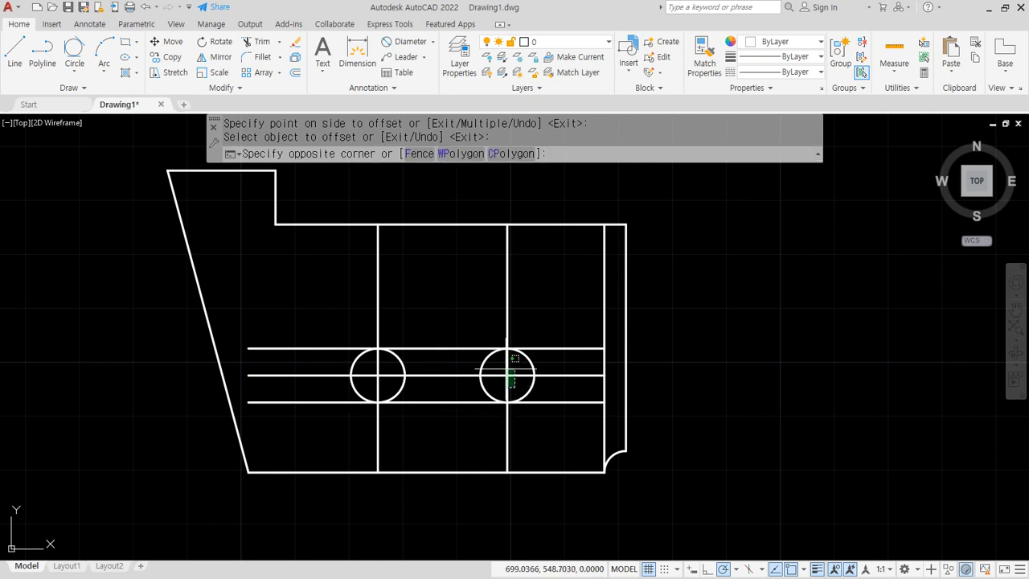
pyautogui.click(493, 364)
pyautogui.click(390, 378)
pyautogui.click(406, 400)
pyautogui.press('Delete')
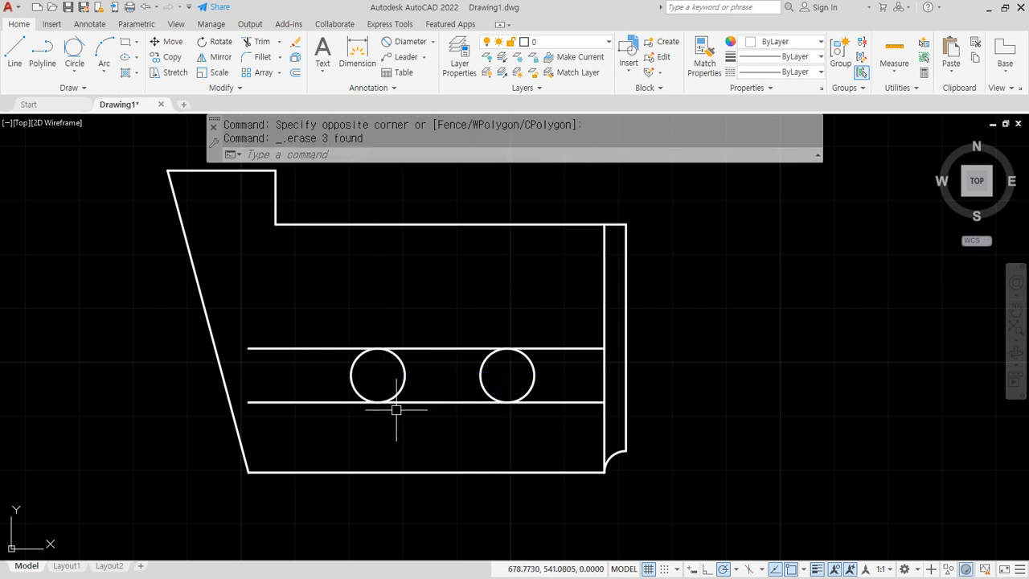
# Trim the lines beyond the circles and the circles' inner halves to leave a closed round-ended slot.
pyautogui.write('tr')
pyautogui.press('Return')
pyautogui.click(561, 318)
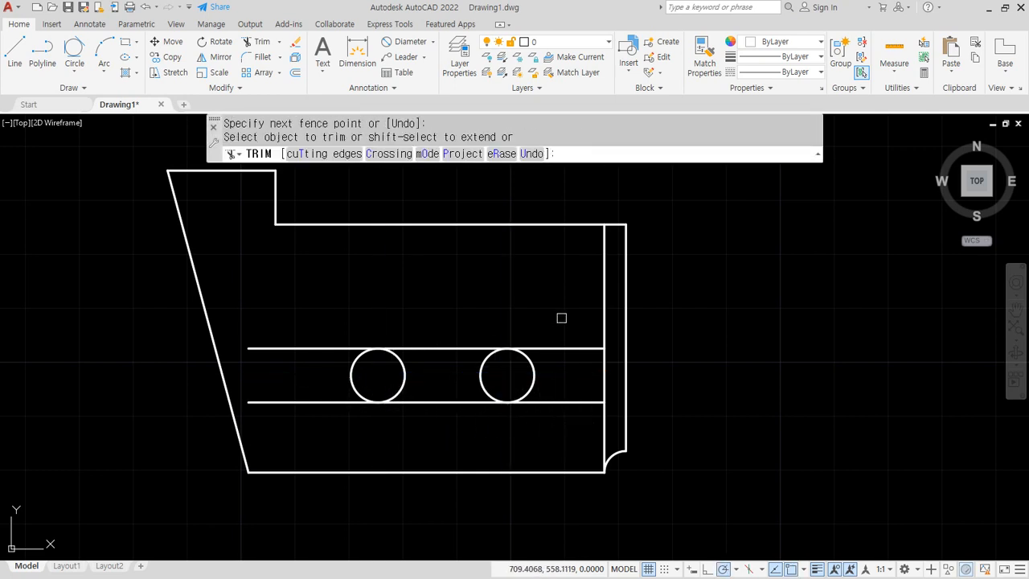
pyautogui.click(561, 318)
pyautogui.click(540, 431)
pyautogui.click(324, 322)
pyautogui.click(322, 427)
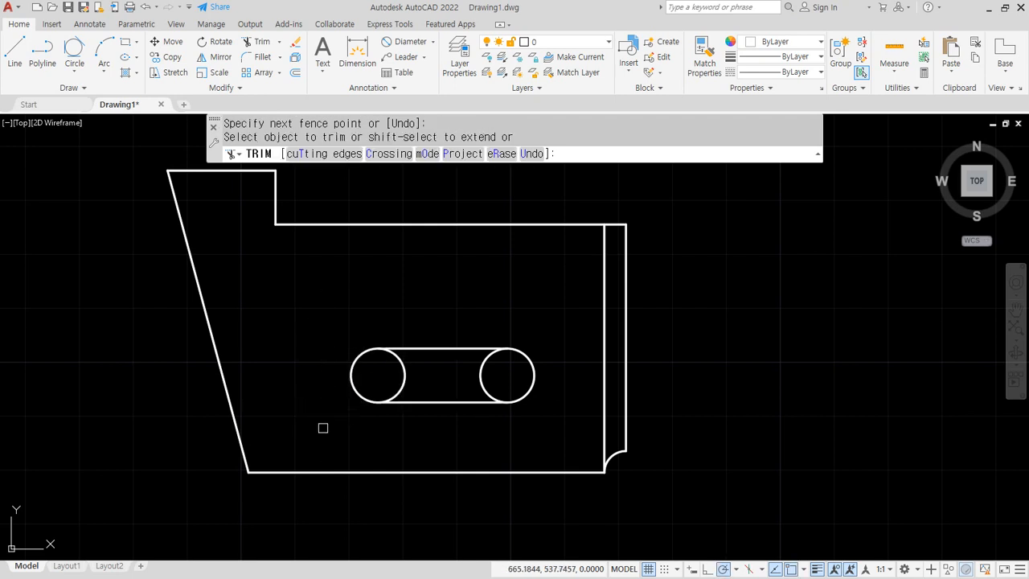
pyautogui.click(370, 374)
pyautogui.press('Return')
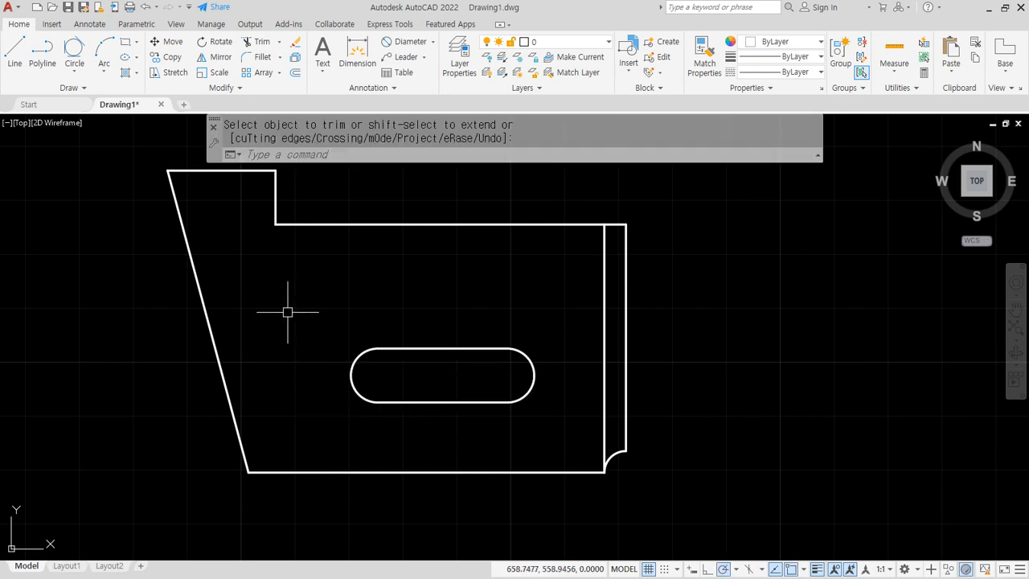
# Draw a vertical construction line from the plate's lower-left corner up to just below the top edge.
pyautogui.moveTo(301, 315); pyautogui.dragTo(321, 324, button='middle')
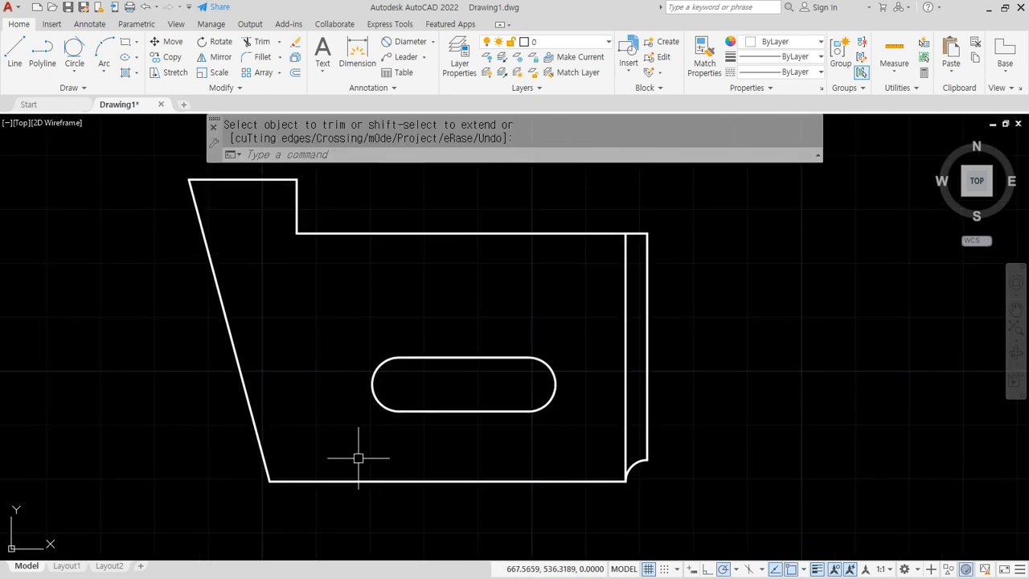
pyautogui.press('Return')
pyautogui.write('l')
pyautogui.press('Return')
pyautogui.click(270, 479)
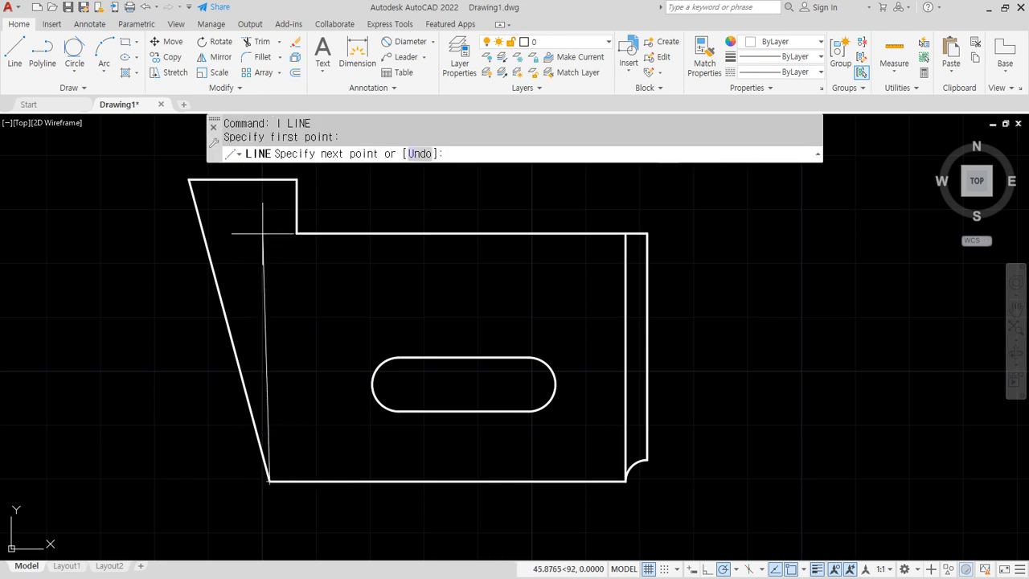
pyautogui.click(269, 207)
pyautogui.press('Return')
# Offset the vertical construction line 5 to the right to locate the hole's centre.
pyautogui.write('o')
pyautogui.press('Return')
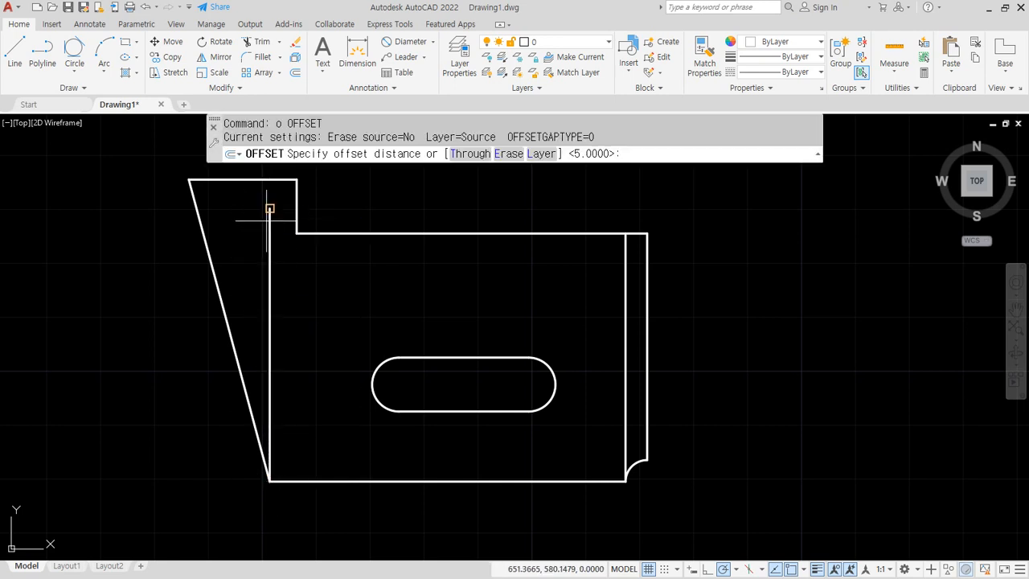
pyautogui.write('5')
pyautogui.press('Return')
pyautogui.click(269, 314)
pyautogui.click(314, 317)
pyautogui.press('Return')
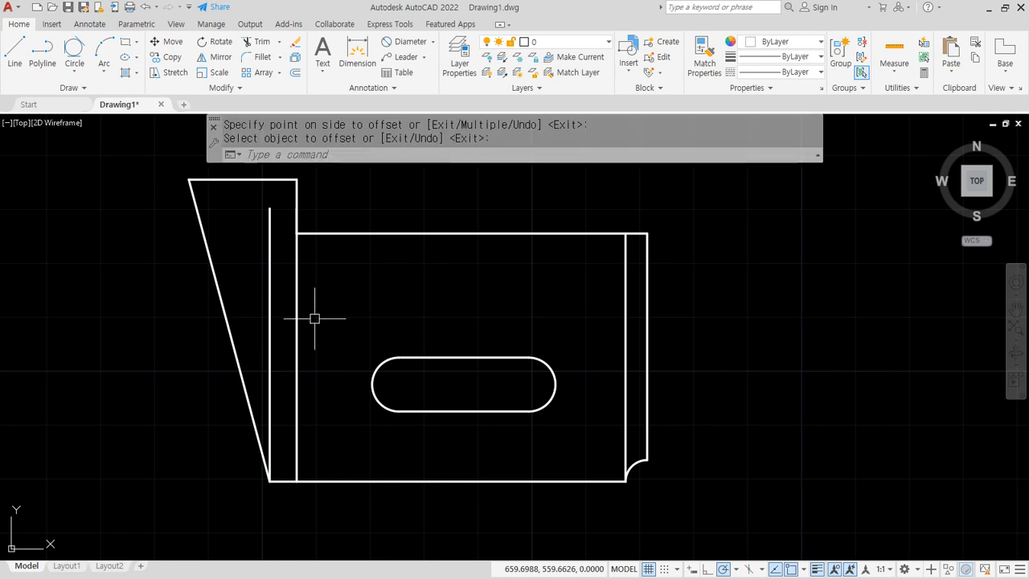
# Offset the plate's bottom edge 34.5 upward as the hole's horizontal centreline.
pyautogui.press('Return')
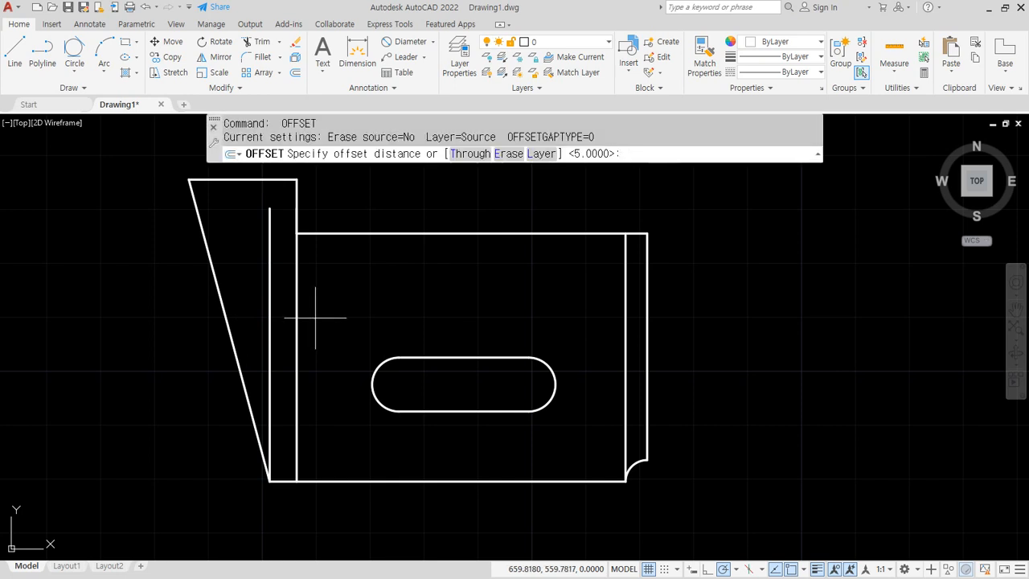
pyautogui.write('34.5')
pyautogui.press('Return')
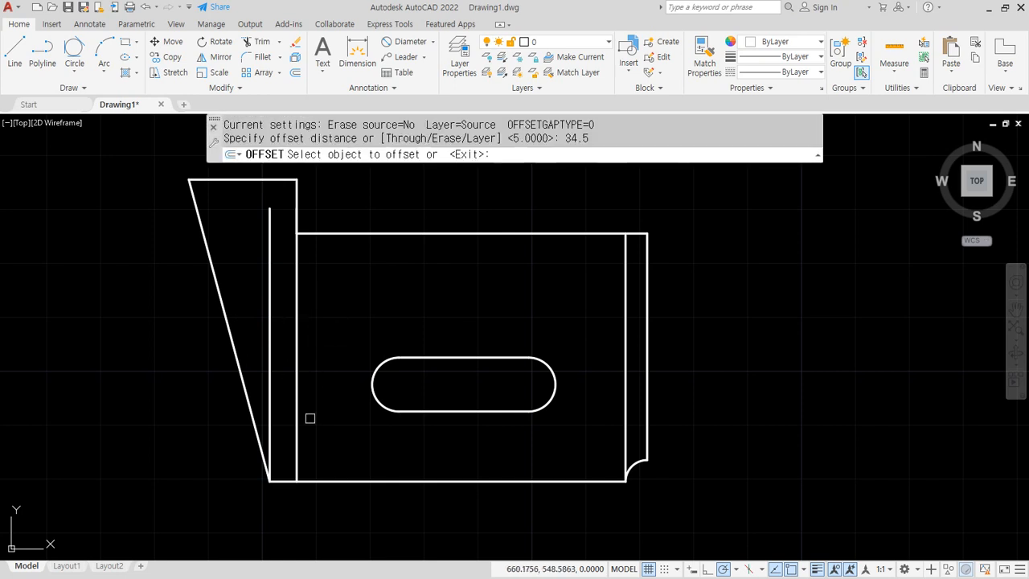
pyautogui.click(322, 480)
pyautogui.click(340, 345)
pyautogui.press('Return')
# Erase the original vertical construction line at the plate's lower-left corner.
pyautogui.click(285, 261)
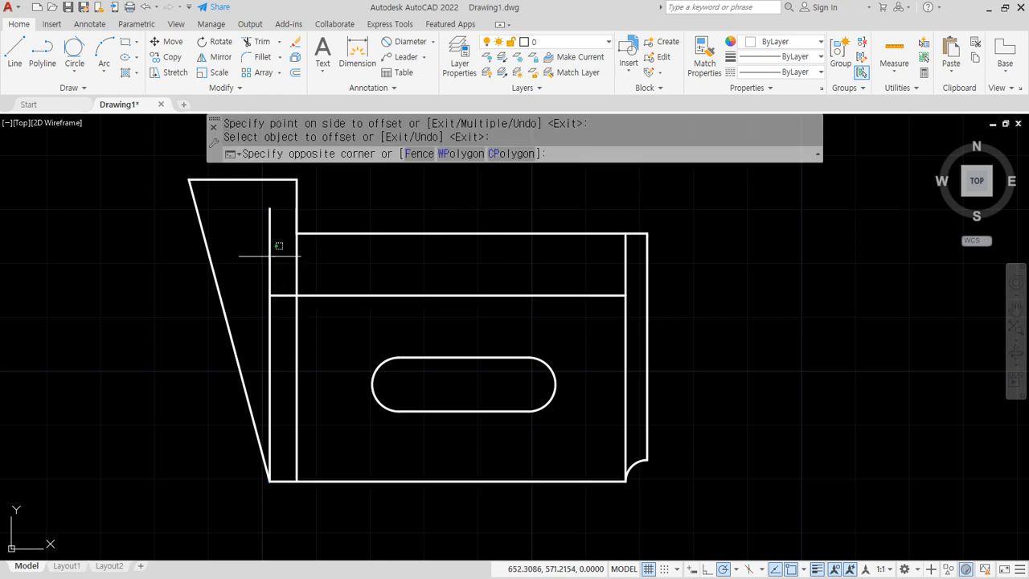
pyautogui.click(252, 269)
pyautogui.write('e')
pyautogui.press('Return')
# Draw a circle of radius 6 where the offset vertical line crosses the horizontal centreline.
pyautogui.write('c')
pyautogui.press('Return')
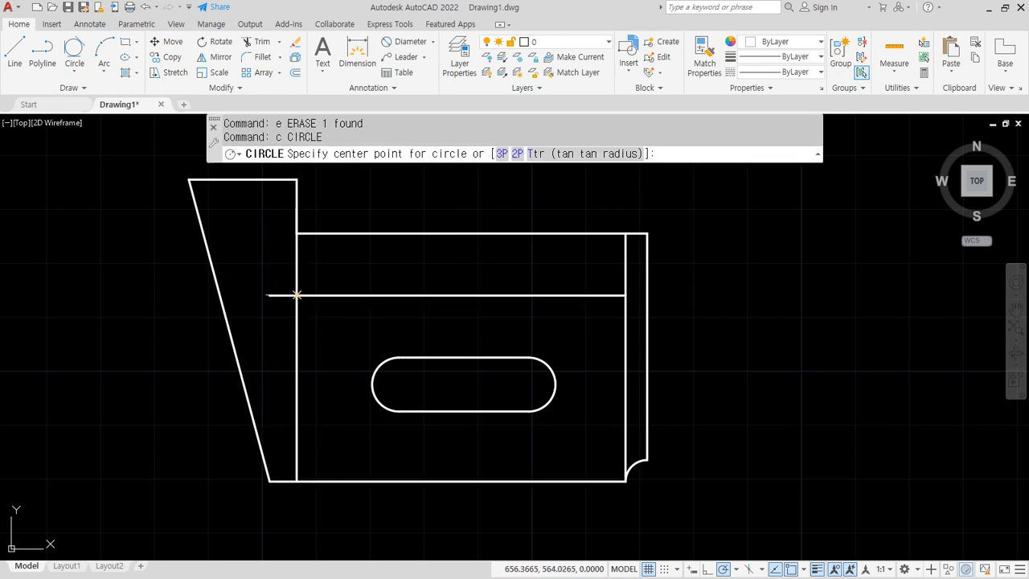
pyautogui.click(297, 295)
pyautogui.write('6')
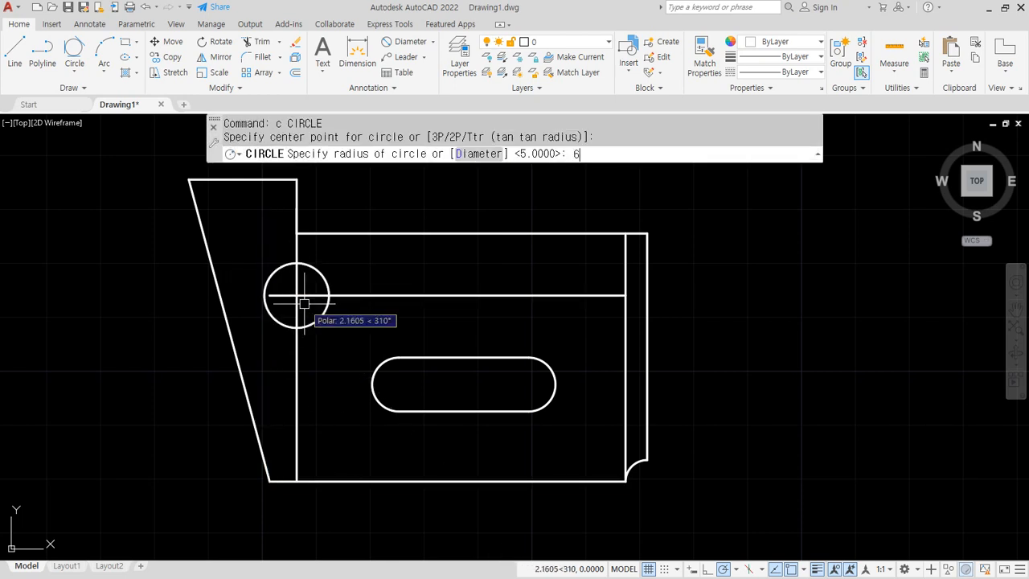
pyautogui.press('Return')
# Erase the hole's two centrelines and the leftover vertical line inside the plate's right edge.
pyautogui.click(304, 302)
pyautogui.click(289, 288)
pyautogui.click(625, 344)
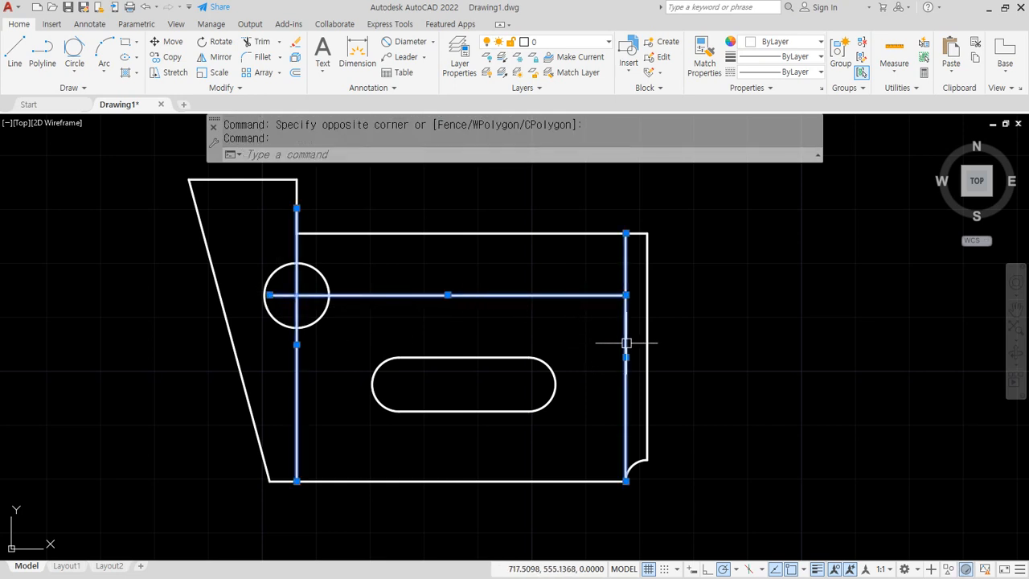
pyautogui.write('e')
pyautogui.press('Return')
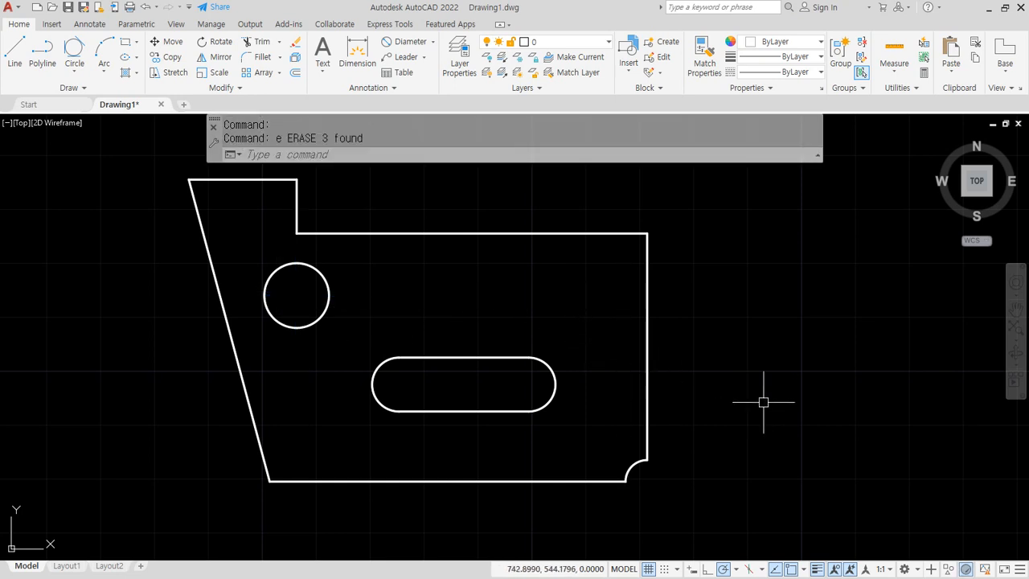
pyautogui.moveTo(187, 179)
pyautogui.keyDown('shift'); pyautogui.mouseDown()
pyautogui.moveTo(691, 179)
pyautogui.moveTo(645, 198)
pyautogui.moveTo(663, 519)
pyautogui.mouseUp(); pyautogui.keyUp('shift')
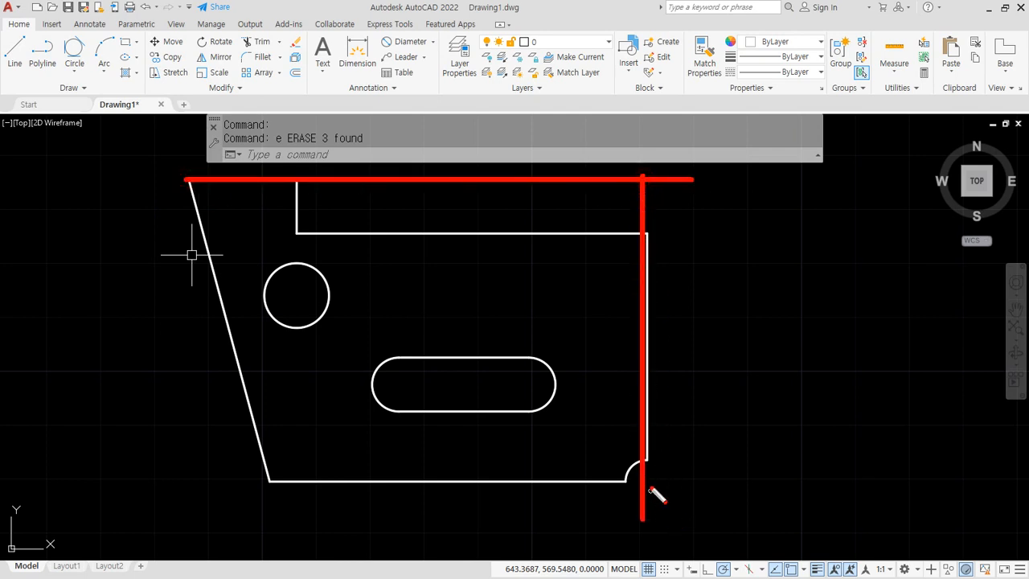
pyautogui.keyDown('shift'); pyautogui.moveTo(651, 484); pyautogui.dragTo(134, 483); pyautogui.keyUp('shift')
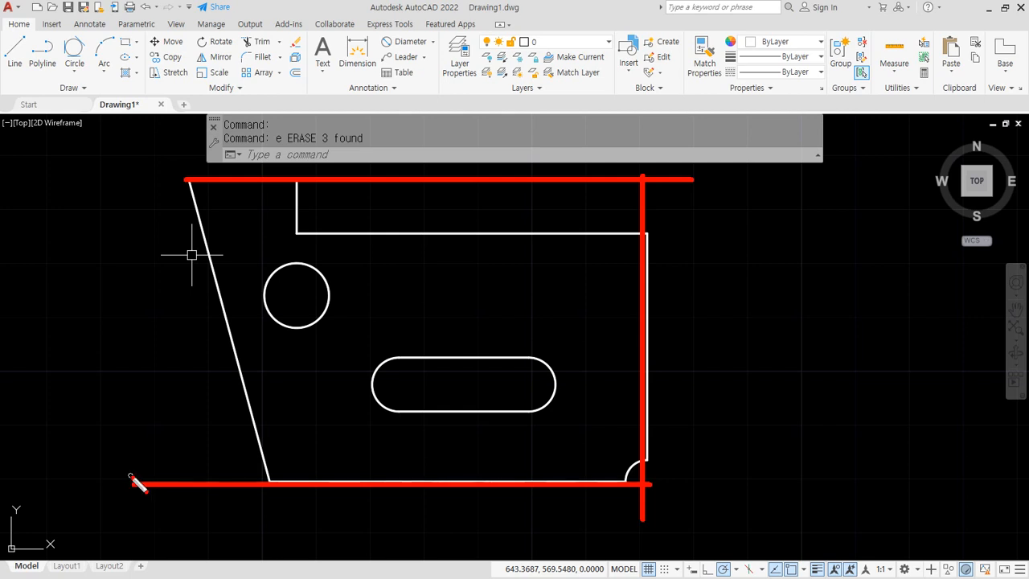
pyautogui.press('Escape')
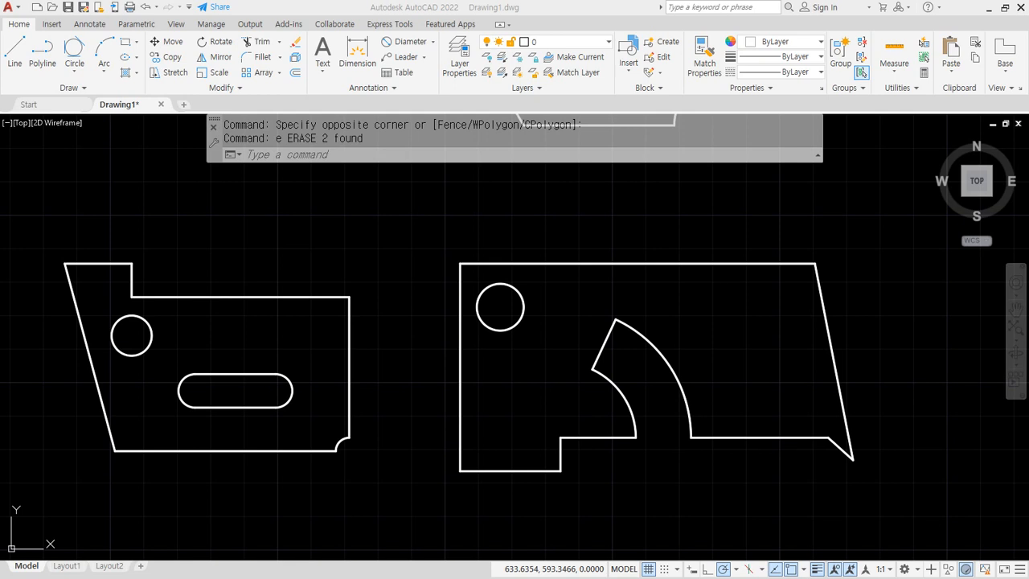
pyautogui.scroll(-4, 394, 285)
pyautogui.moveTo(374, 241); pyautogui.dragTo(402, 335, button='middle')
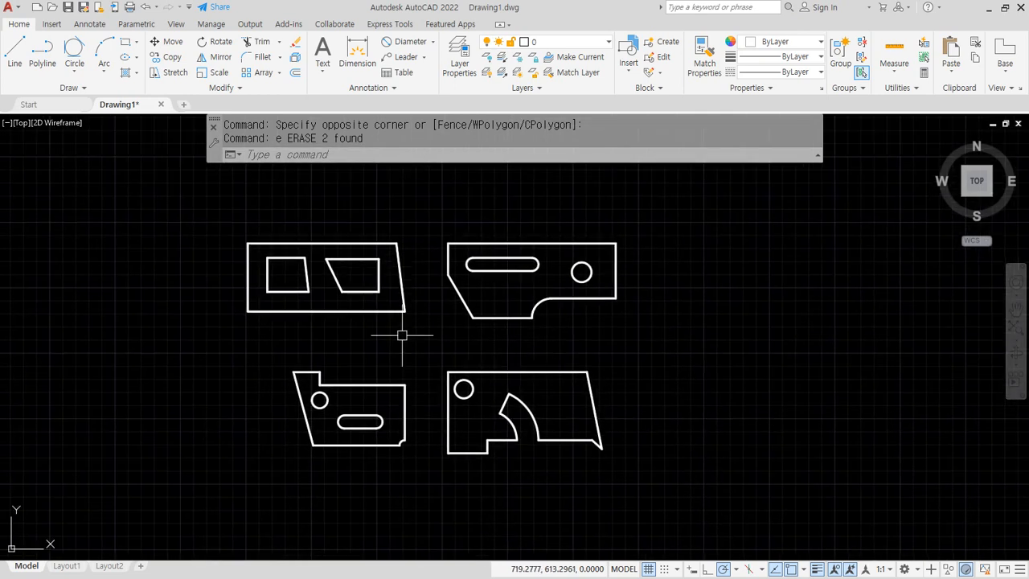
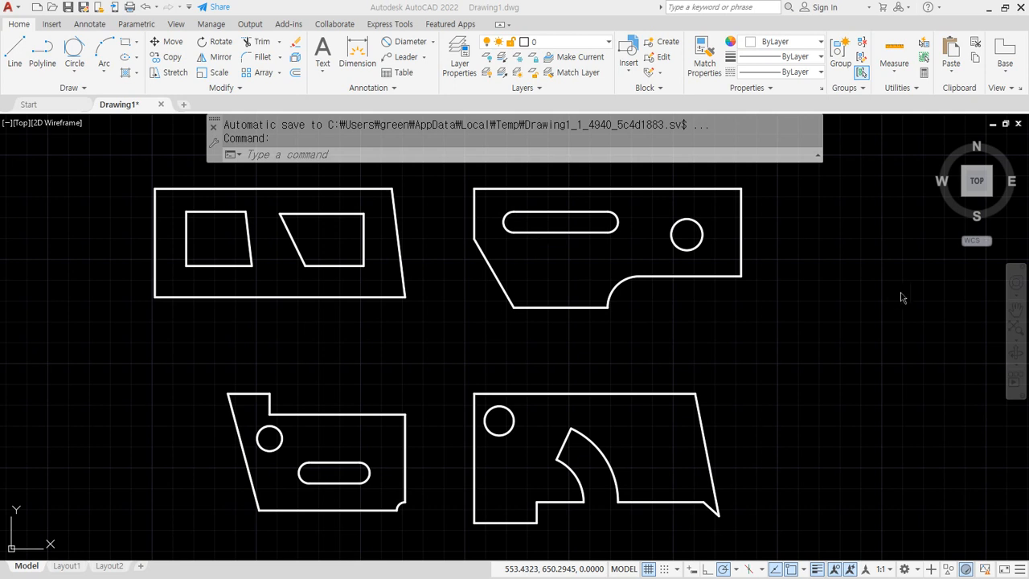
# Draw a large circle freehand in the empty area to the right of the finished plates.
pyautogui.moveTo(823, 415); pyautogui.dragTo(597, 310, button='middle')
pyautogui.scroll(-2, 598, 310)
pyautogui.write('c')
pyautogui.press('Return')
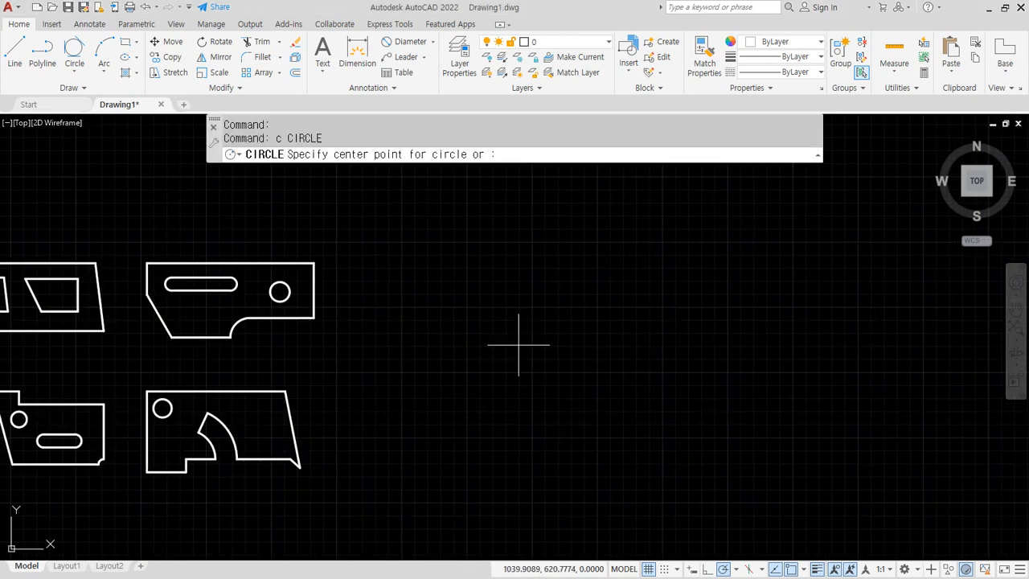
pyautogui.click(532, 352)
pyautogui.click(513, 282)
pyautogui.scroll(2, 666, 368)
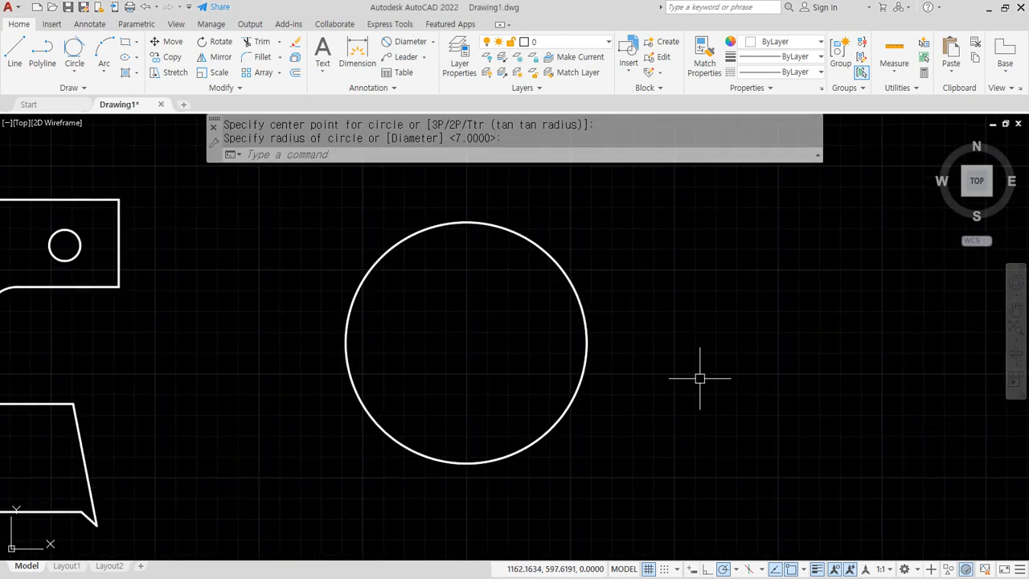
# Draw a line from a free point right of the large circle to its upper right side using the Tangent snap.
pyautogui.write('l')
pyautogui.press('Return')
pyautogui.click(780, 355)
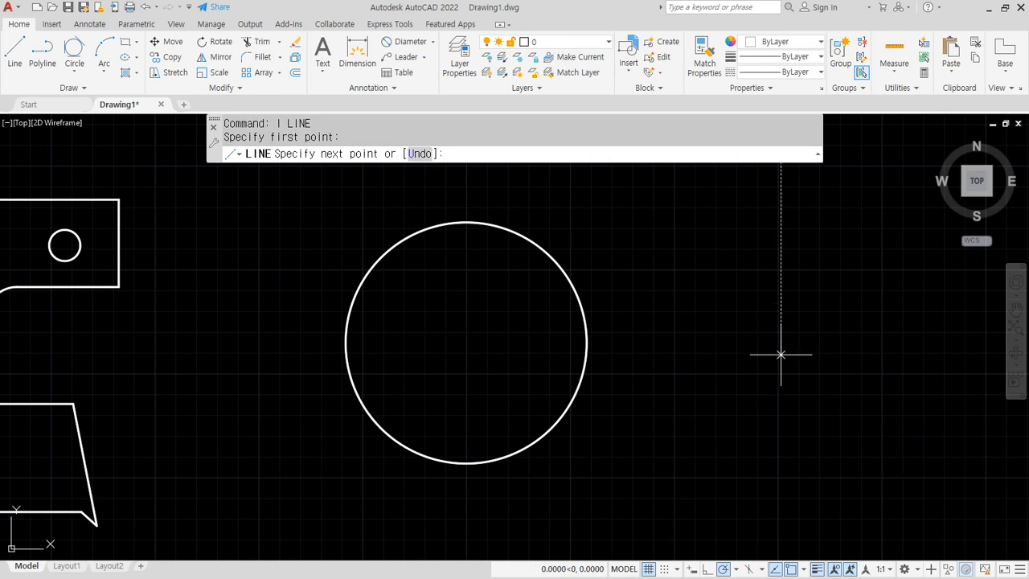
pyautogui.keyDown('shift'); pyautogui.rightClick(683, 243); pyautogui.keyUp('shift')
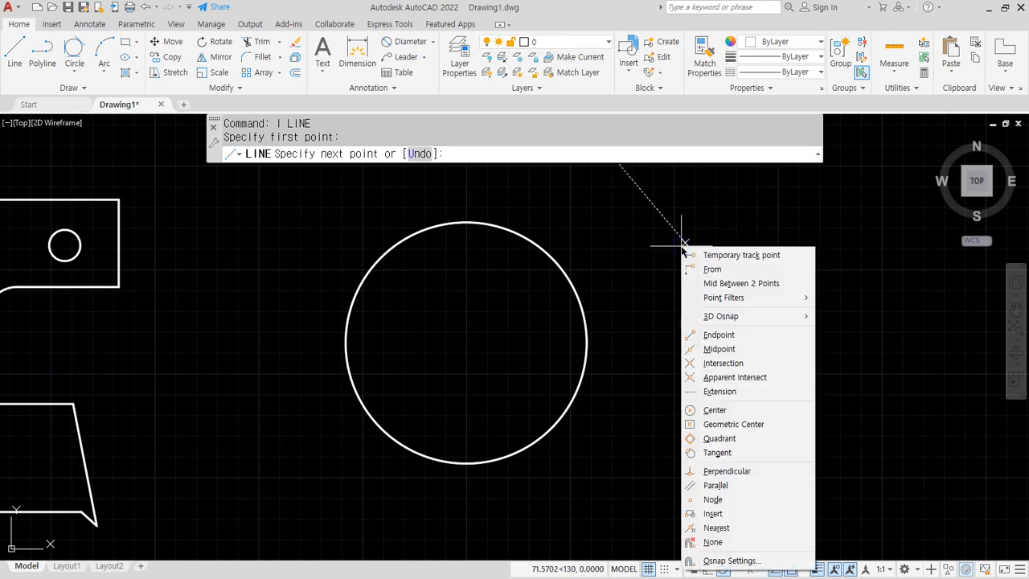
pyautogui.click(718, 453)
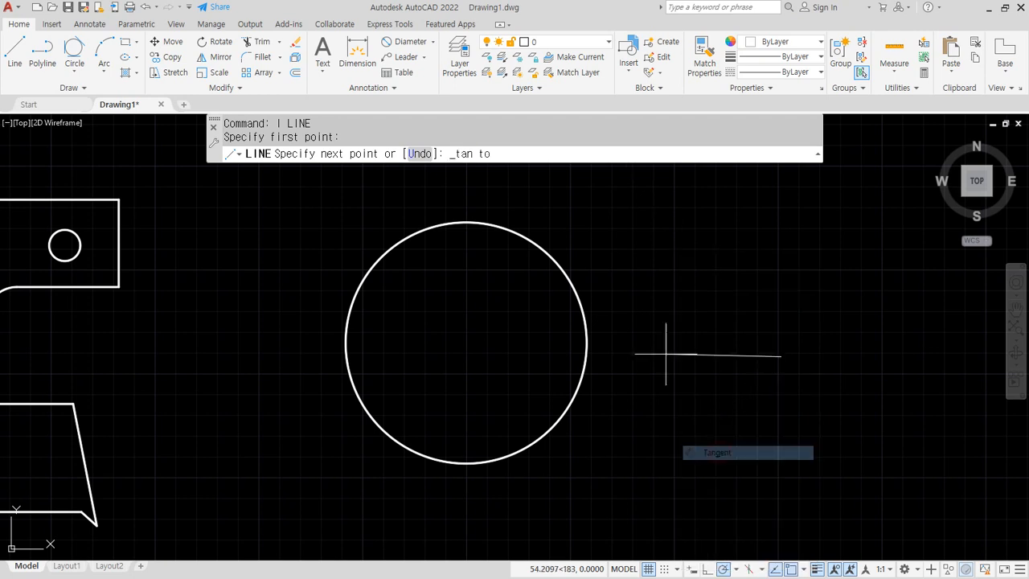
pyautogui.click(553, 281)
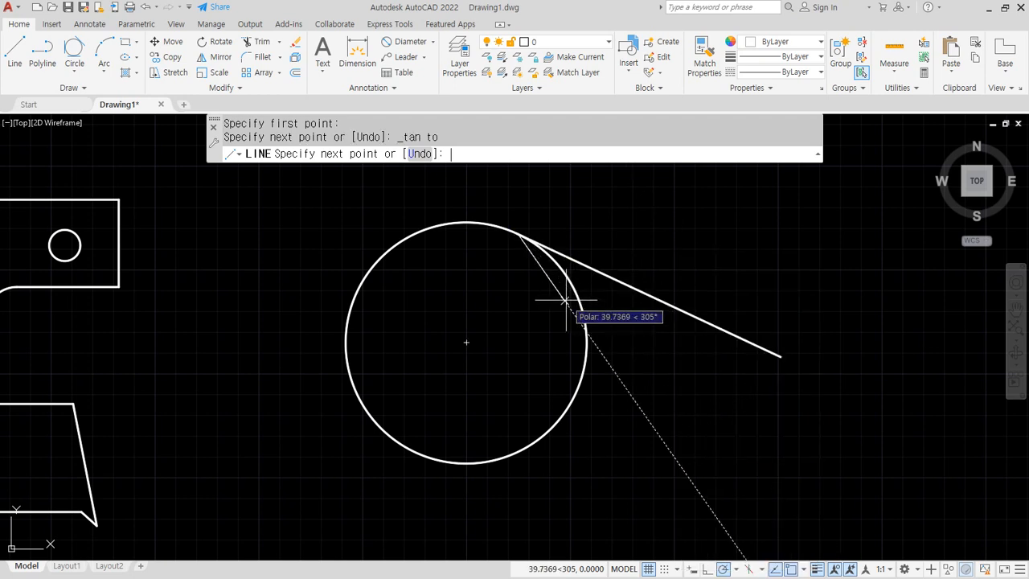
pyautogui.press('Return')
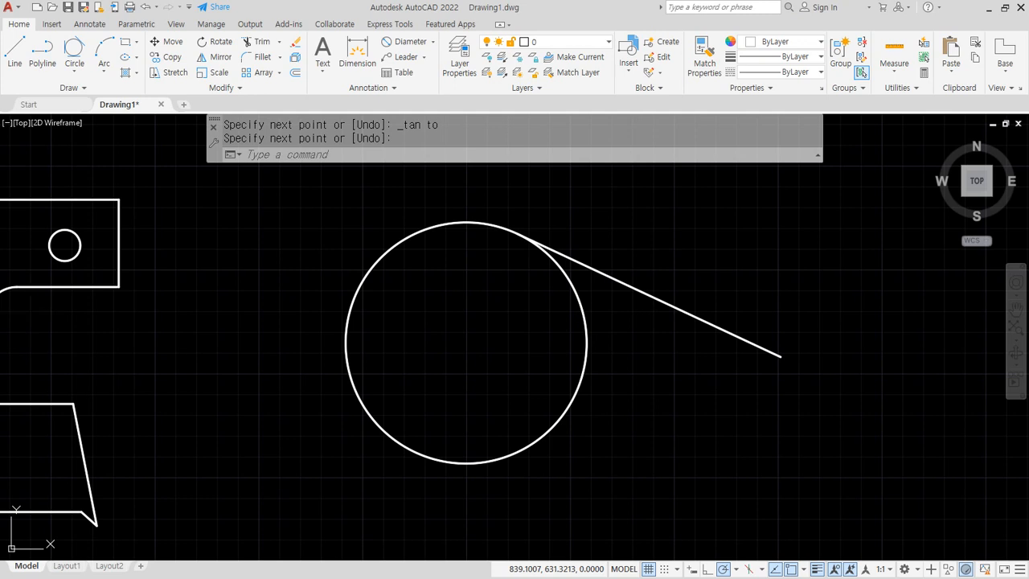
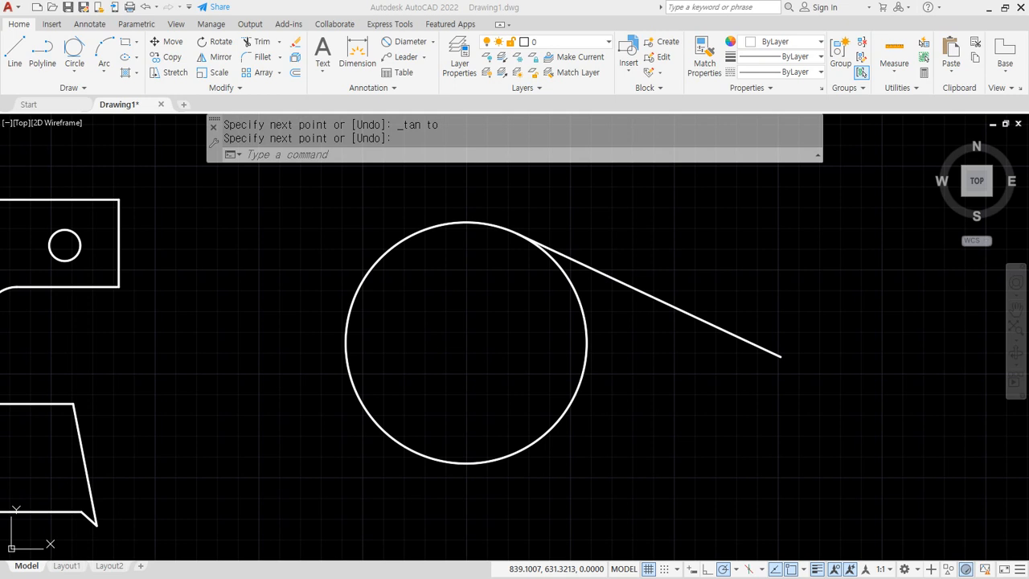
# Switch to the browser, close the finished plates' reference image and find the next practice sheet with the linked circles.
pyautogui.press('Return')
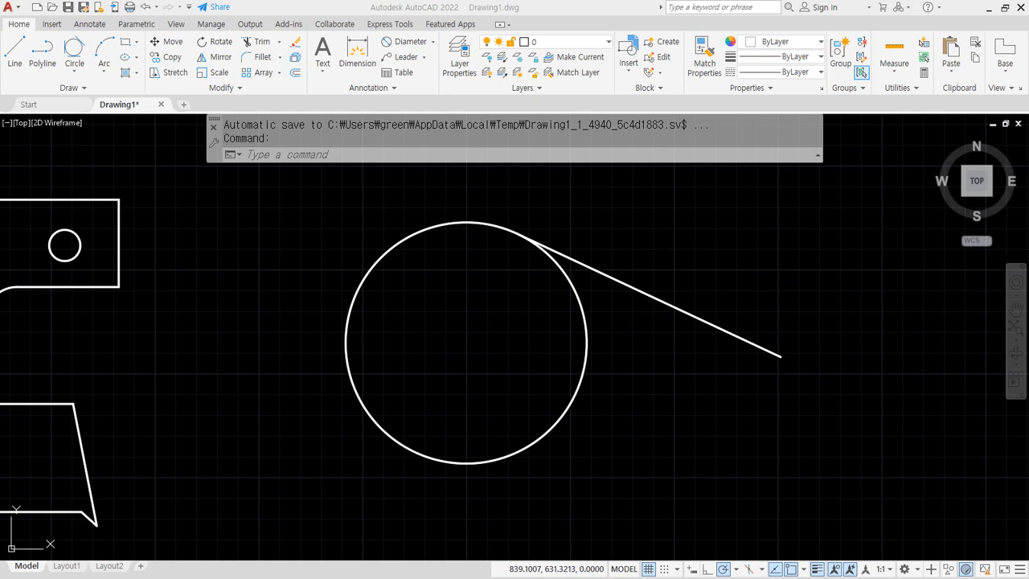
pyautogui.moveTo(1, 90); pyautogui.dragTo(396, 46)
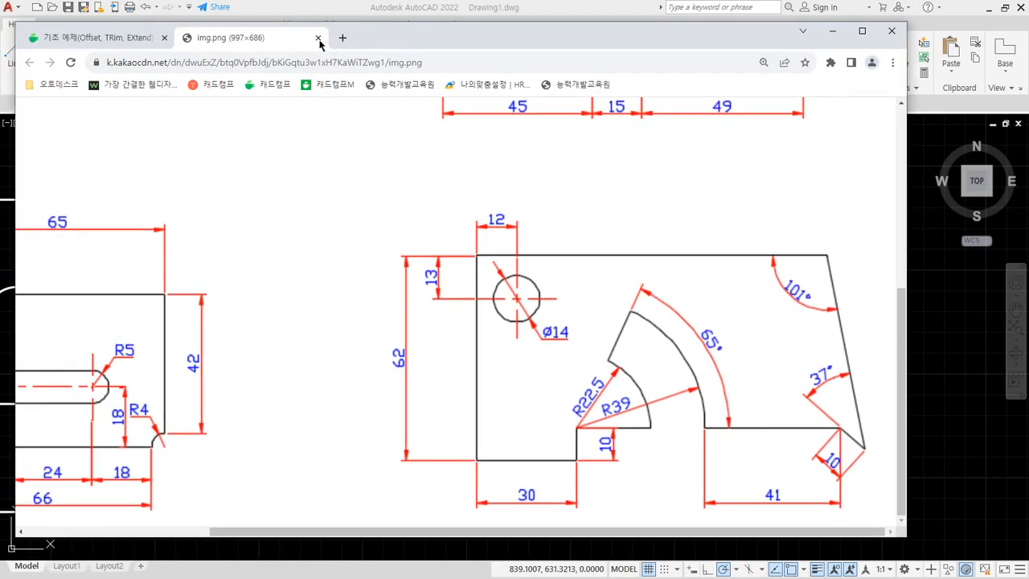
pyautogui.click(319, 39)
pyautogui.scroll(-1, 320, 291)
pyautogui.scroll(-3, 319, 295)
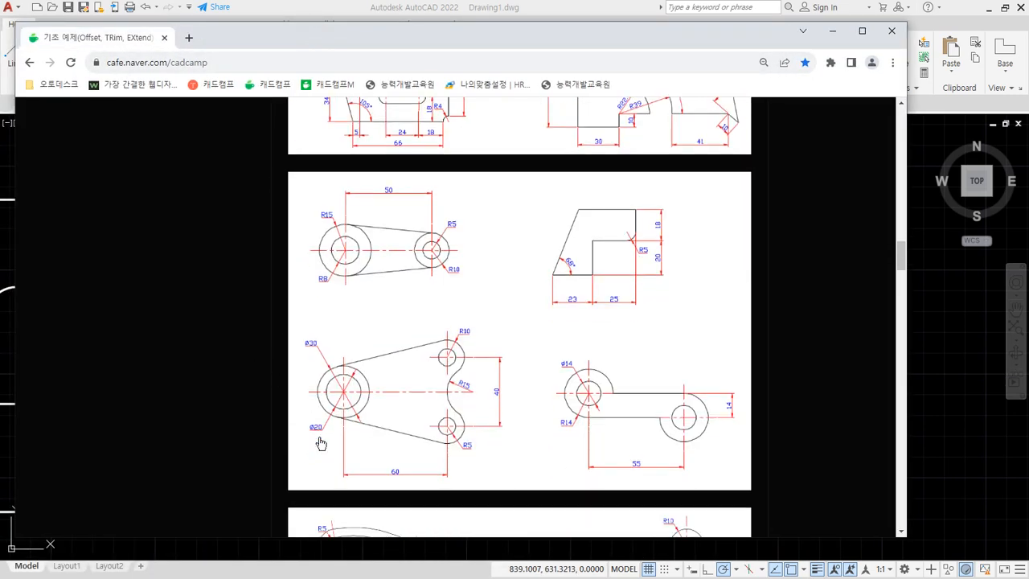
pyautogui.hotkey('ctrl', '2')
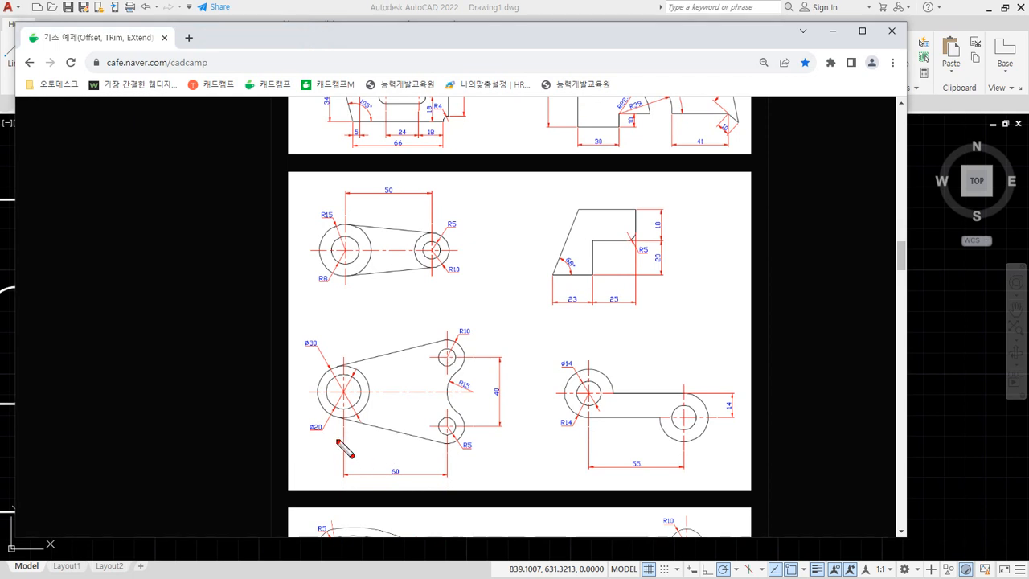
pyautogui.moveTo(290, 412)
pyautogui.mouseDown()
pyautogui.moveTo(286, 207)
pyautogui.moveTo(524, 273)
pyautogui.moveTo(473, 458)
pyautogui.moveTo(304, 420)
pyautogui.moveTo(296, 402)
pyautogui.moveTo(315, 209)
pyautogui.moveTo(538, 314)
pyautogui.moveTo(463, 459)
pyautogui.mouseUp()
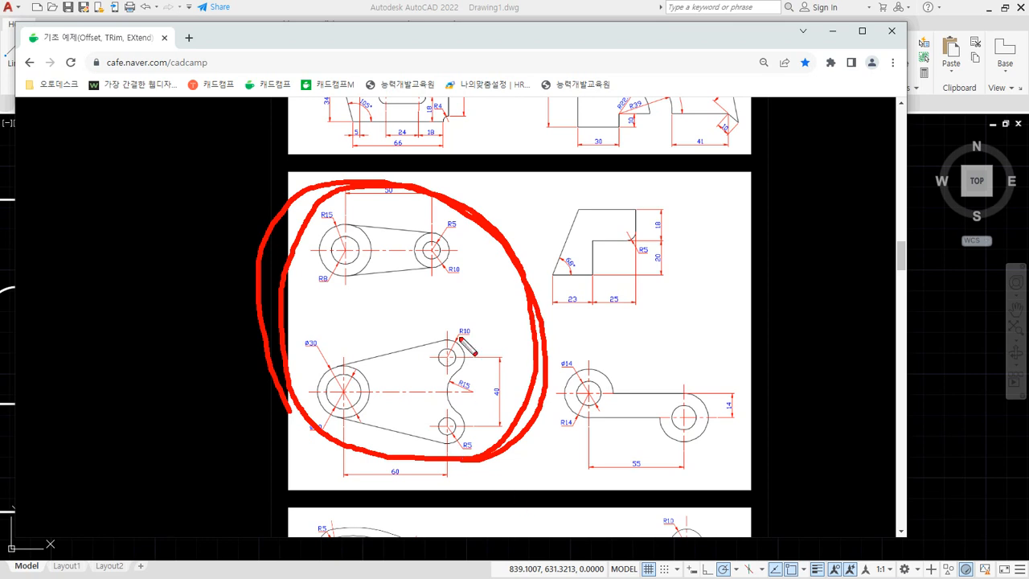
pyautogui.press('e')
pyautogui.moveTo(376, 309)
pyautogui.mouseDown()
pyautogui.moveTo(309, 190)
pyautogui.moveTo(468, 239)
pyautogui.moveTo(378, 310)
pyautogui.mouseUp()
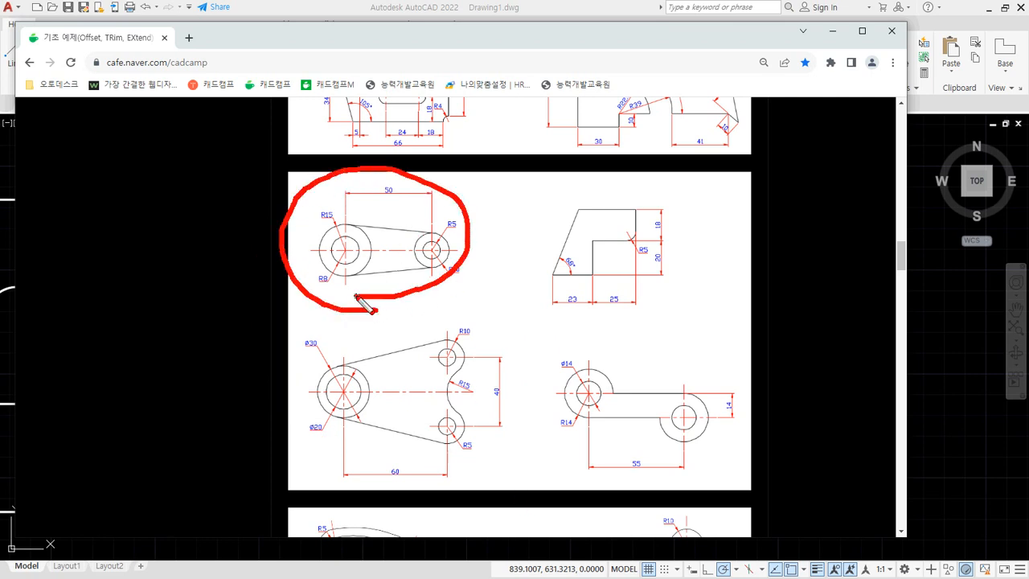
pyautogui.press('Escape')
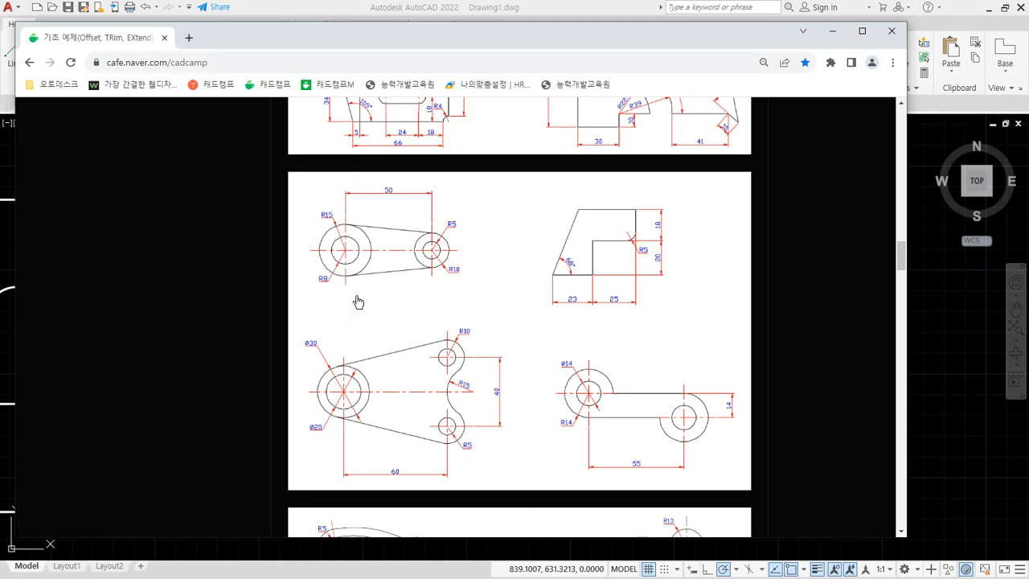
# Open the image of the linked-circles practice sheet in a new tab and switch to it.
pyautogui.rightClick(489, 277)
pyautogui.click(496, 283)
pyautogui.hotkey('ctrl', 'Tab')
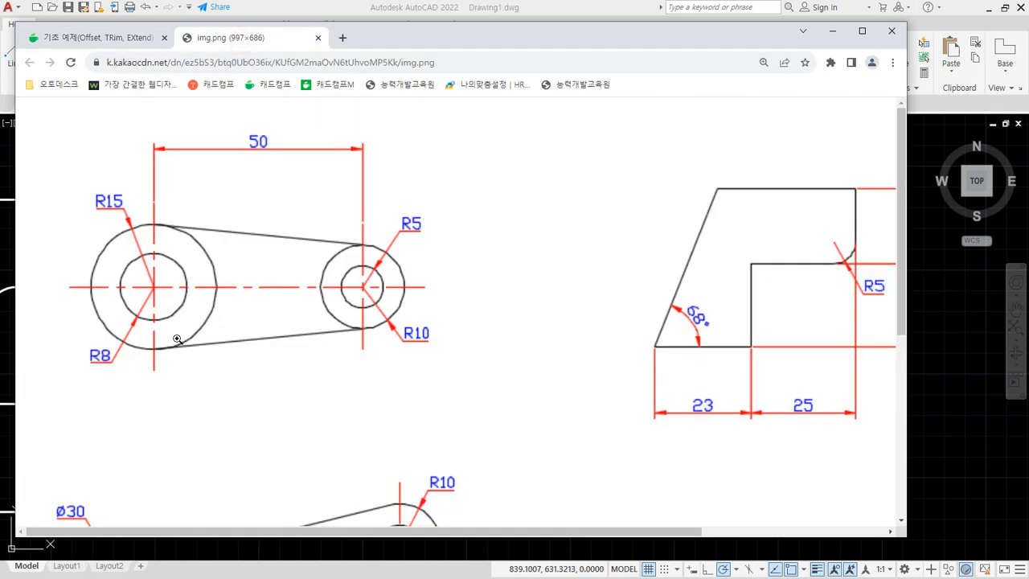
pyautogui.moveTo(68, 287); pyautogui.dragTo(412, 287)
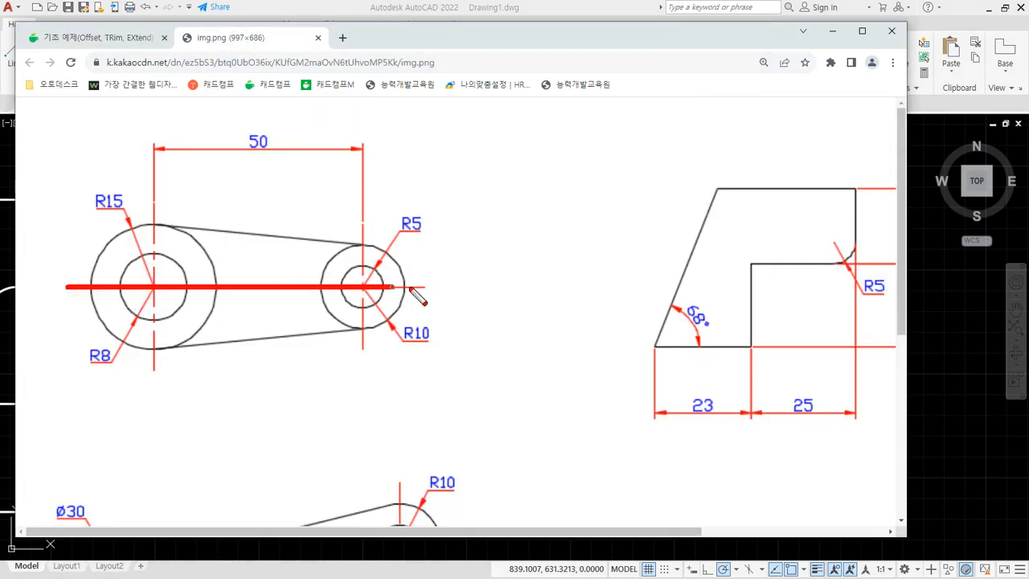
pyautogui.moveTo(155, 204); pyautogui.dragTo(155, 366)
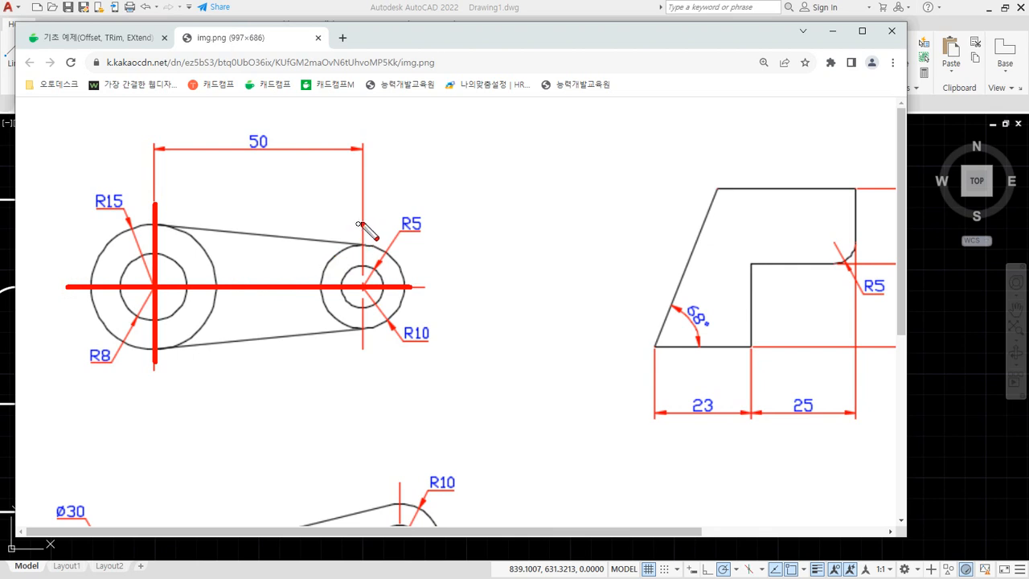
pyautogui.moveTo(362, 221); pyautogui.dragTo(362, 371)
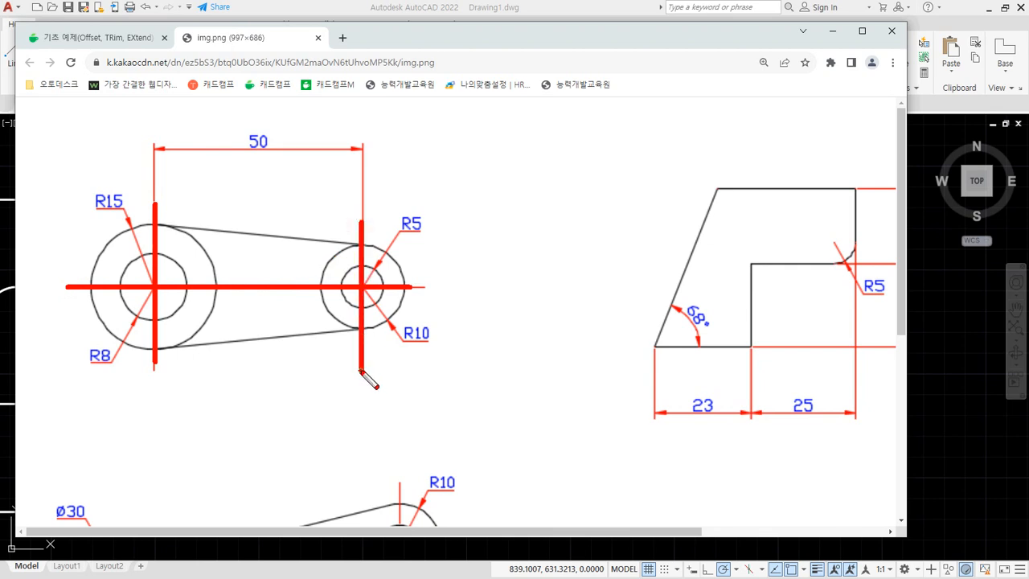
# Move the reference browser window out of the way and erase the practice circle with its tangent line.
pyautogui.press('Escape')
pyautogui.moveTo(535, 33)
pyautogui.mouseDown()
pyautogui.moveTo(447, 60)
pyautogui.moveTo(0, 135)
pyautogui.mouseUp()
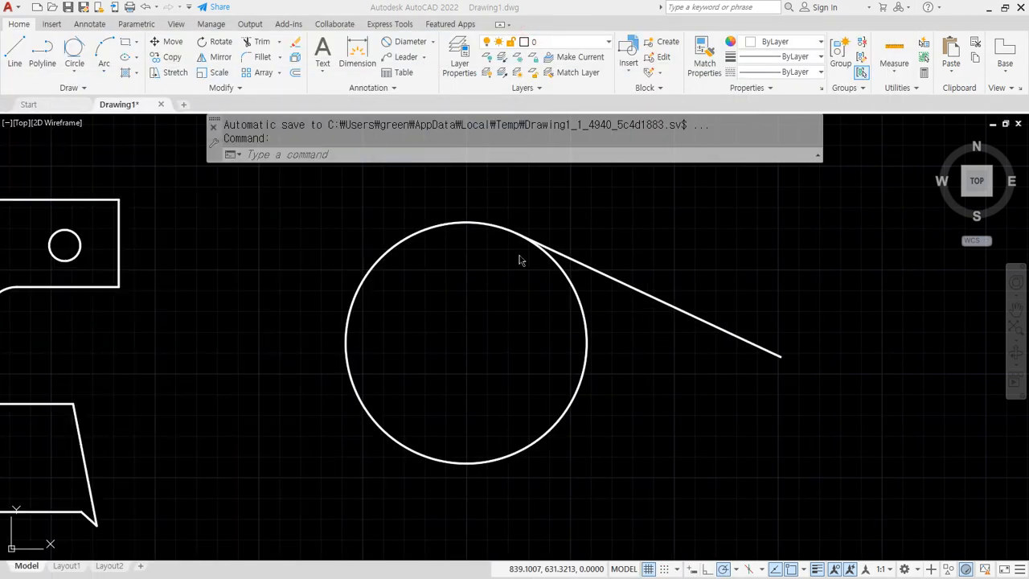
pyautogui.click(619, 217)
pyautogui.click(435, 348)
pyautogui.write('e')
pyautogui.press('Return')
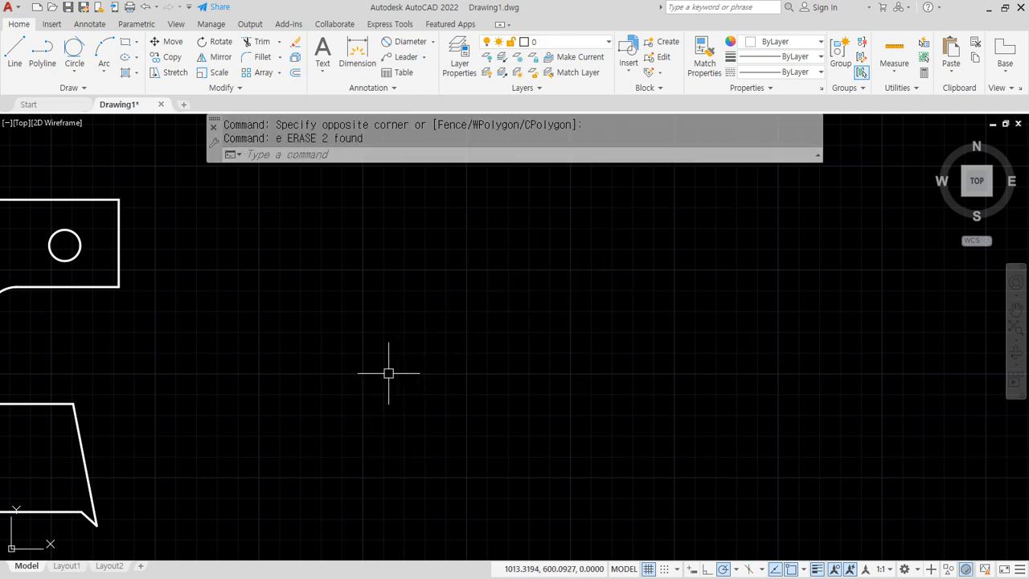
# Draw a long horizontal centre line freehand in the empty area beside the finished plates.
pyautogui.write('l')
pyautogui.press('Return')
pyautogui.click(292, 267)
pyautogui.click(794, 268)
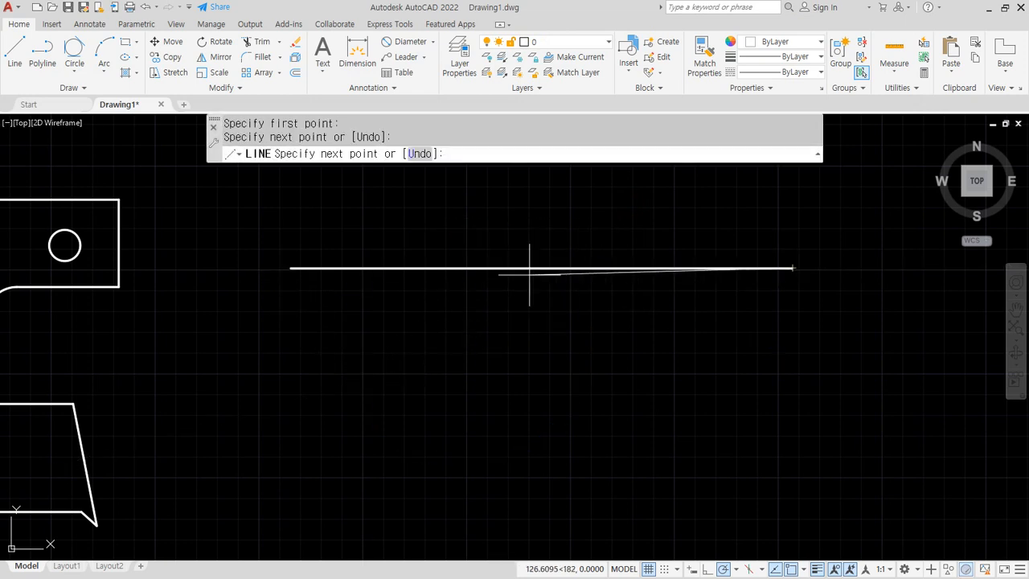
pyautogui.press('Return')
# Draw a vertical centre line crossing the horizontal line near its left end.
pyautogui.moveTo(403, 299); pyautogui.dragTo(337, 365, button='middle')
pyautogui.press('Return')
pyautogui.click(356, 215)
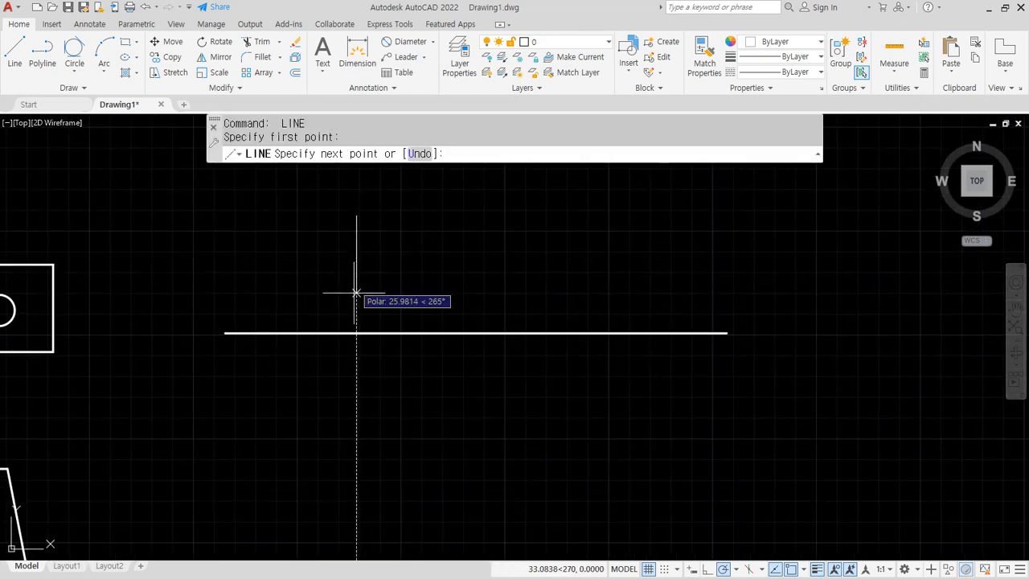
pyautogui.click(357, 497)
pyautogui.press('Return')
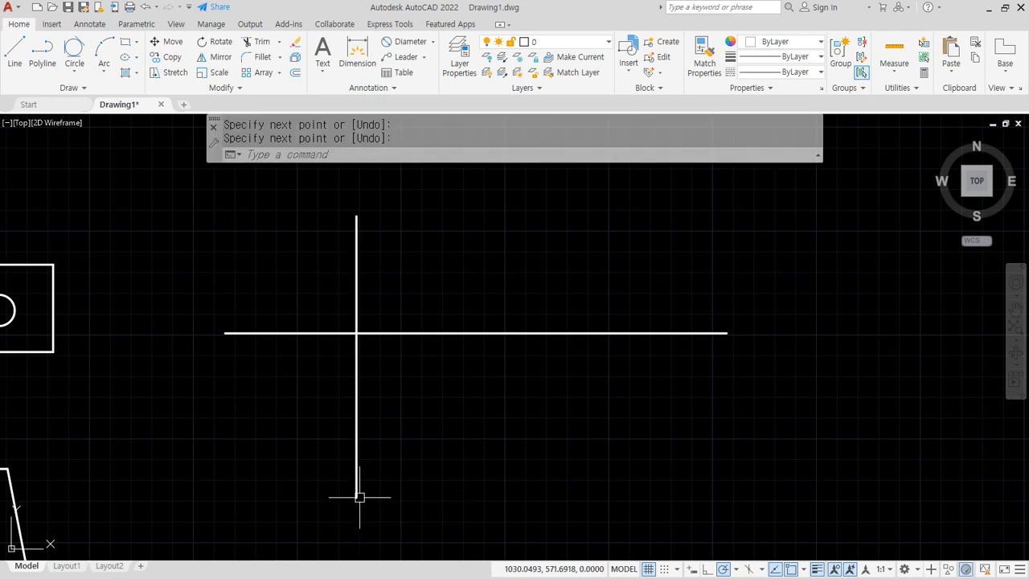
# Offset the vertical centre line 50 to the right.
pyautogui.write('o')
pyautogui.press('Return')
pyautogui.write('50')
pyautogui.press('Return')
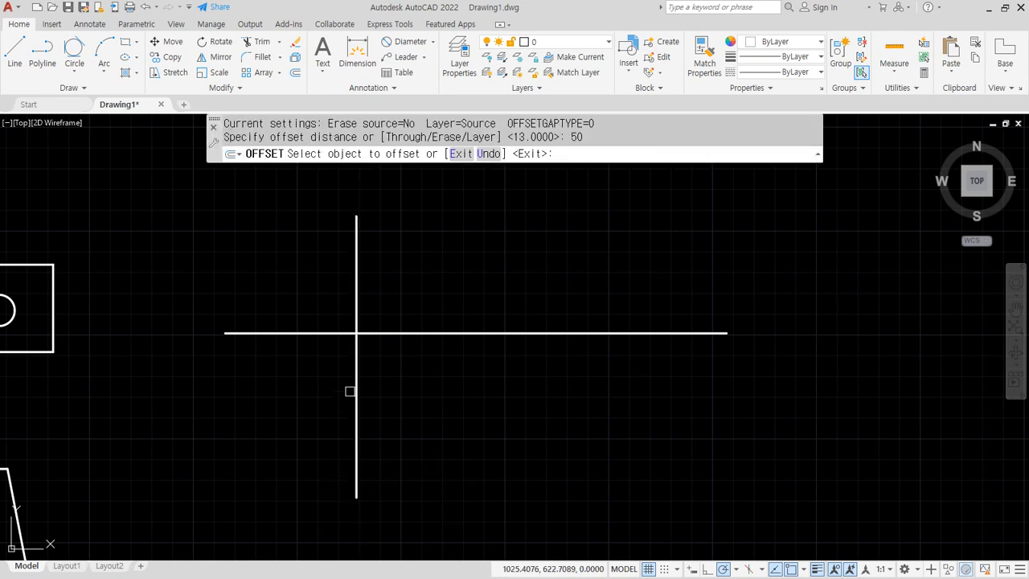
pyautogui.click(357, 373)
pyautogui.click(479, 366)
pyautogui.press('Return')
# Draw two concentric circles of radius 15 and 8 at the left centre-line intersection.
pyautogui.scroll(2, 378, 352)
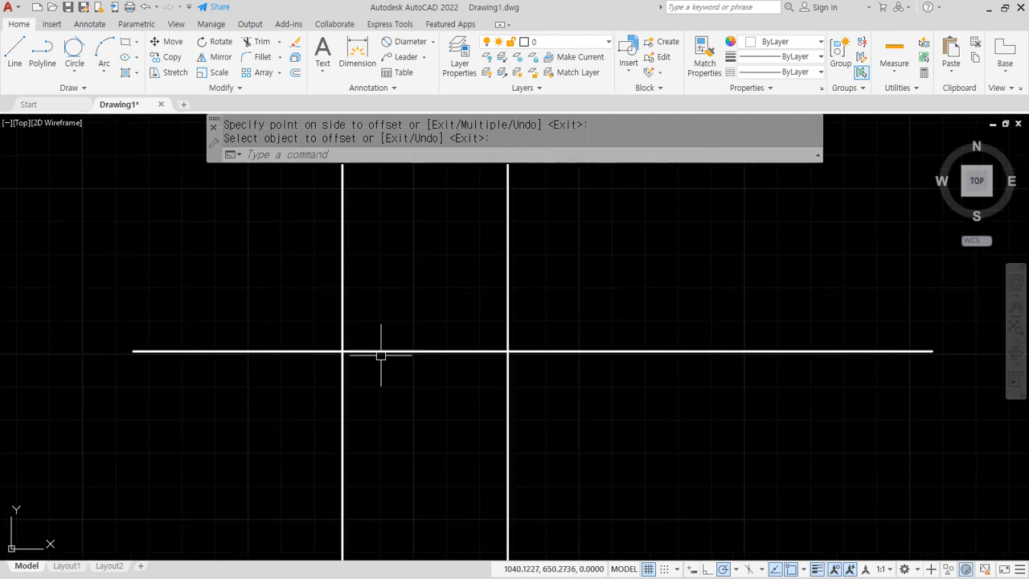
pyautogui.write('c')
pyautogui.press('Return')
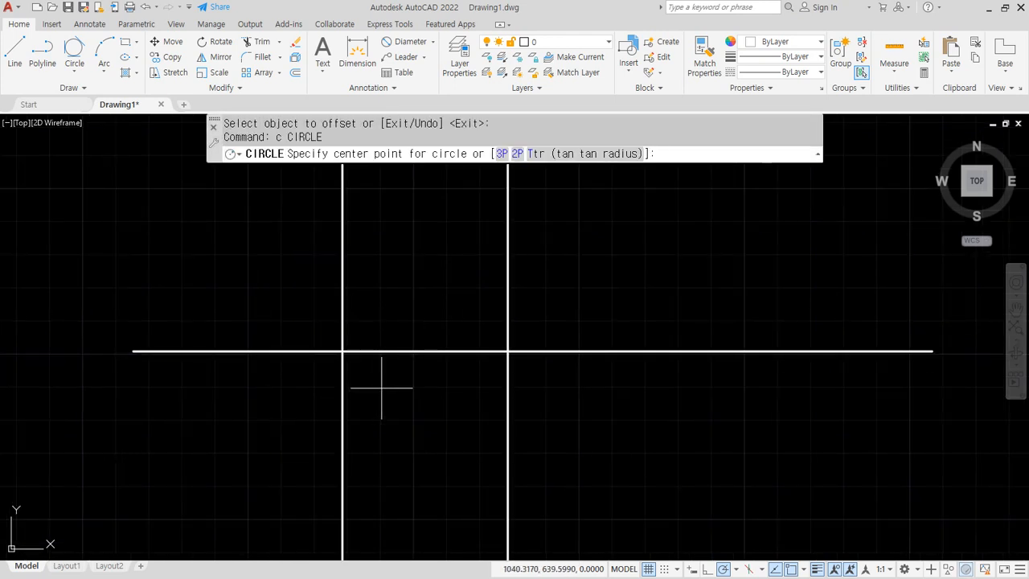
pyautogui.click(343, 351)
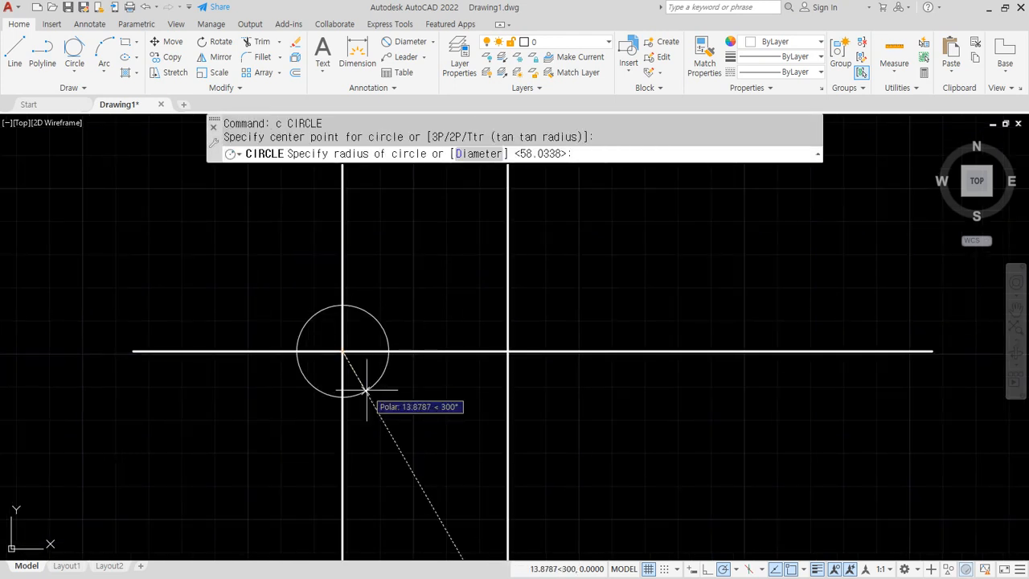
pyautogui.write('15')
pyautogui.press('Return')
pyautogui.press('Return')
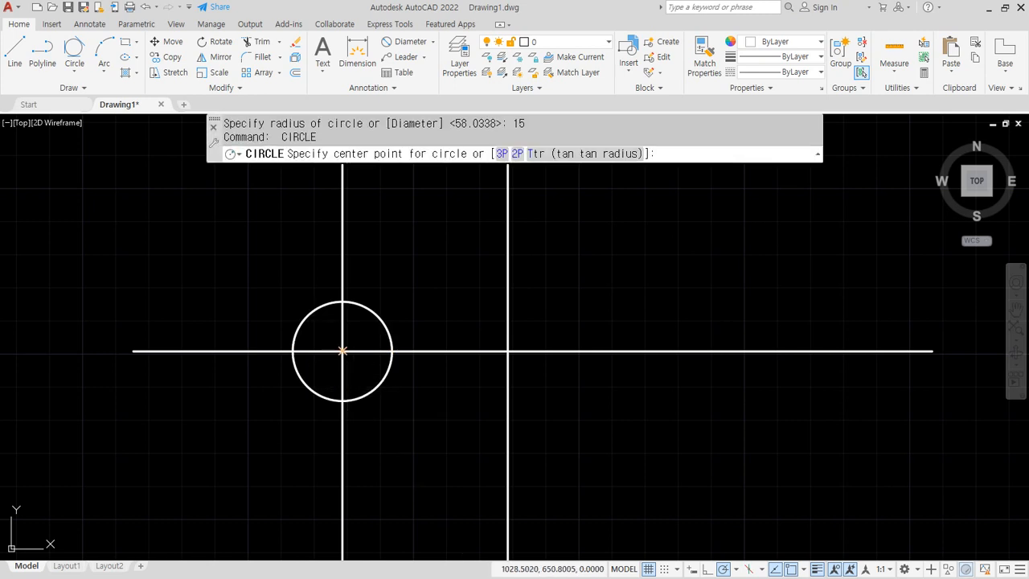
pyautogui.click(343, 351)
pyautogui.write('8')
pyautogui.press('Return')
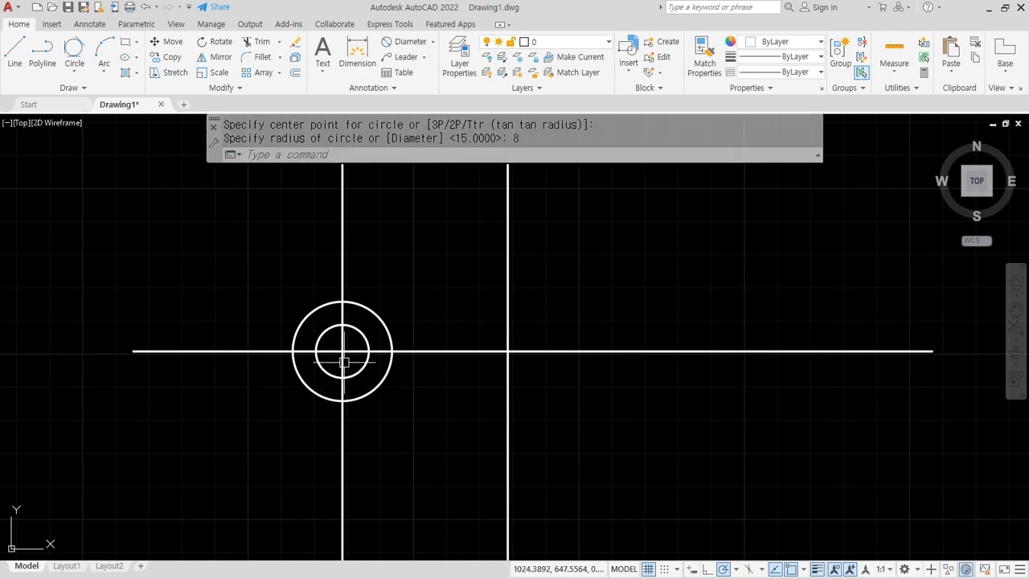
# Draw two concentric circles of radius 5 and 10 at the right centre-line intersection.
pyautogui.press('Return')
pyautogui.click(506, 350)
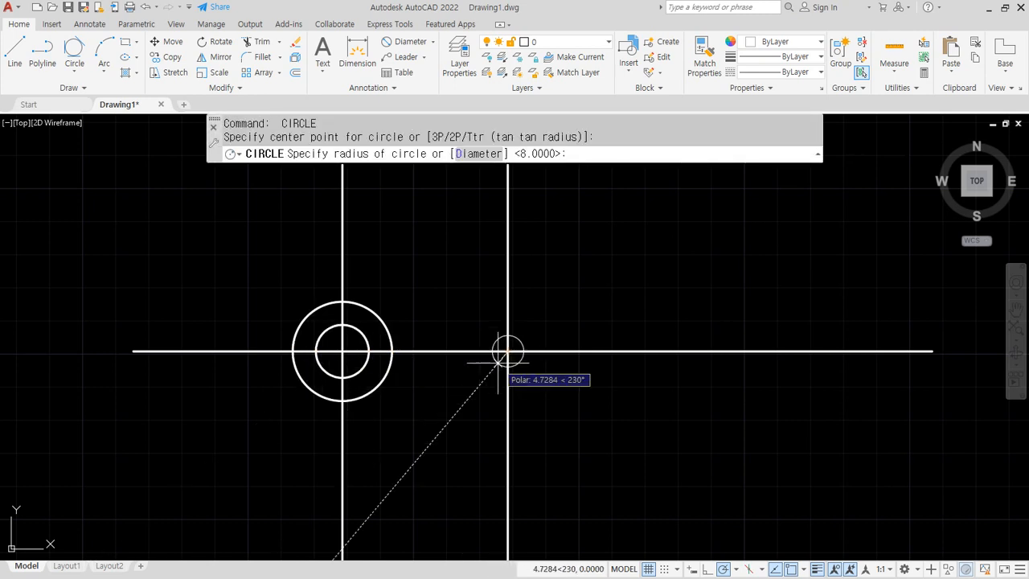
pyautogui.write('5')
pyautogui.press('Return')
pyautogui.press('Return')
pyautogui.click(507, 351)
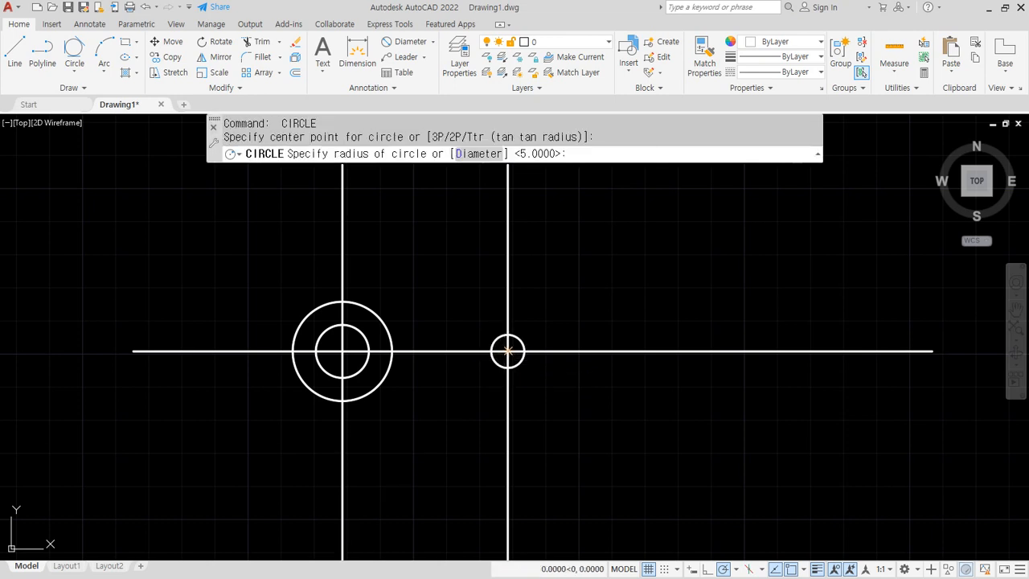
pyautogui.write('10')
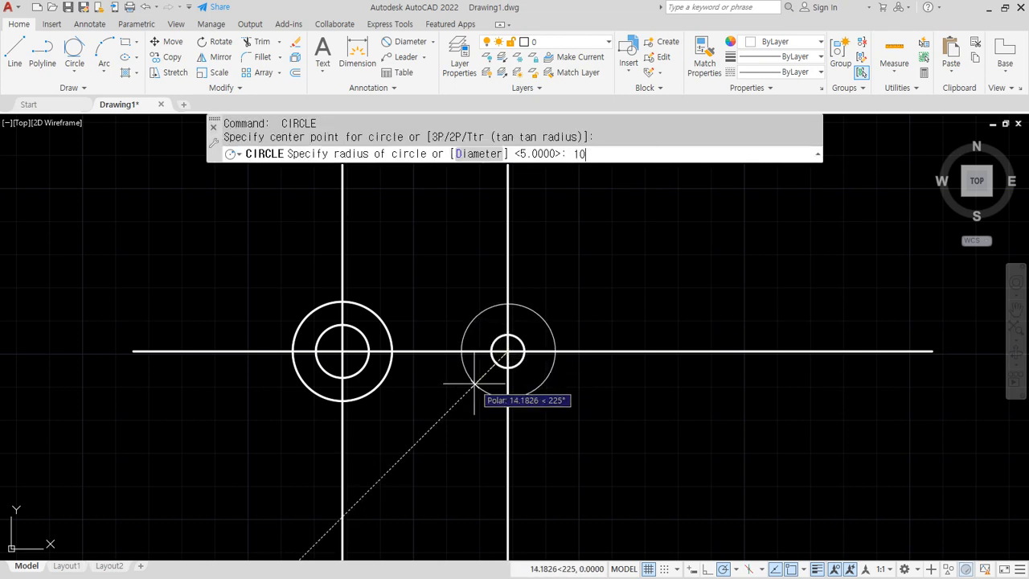
pyautogui.press('Return')
pyautogui.scroll(2, 451, 393)
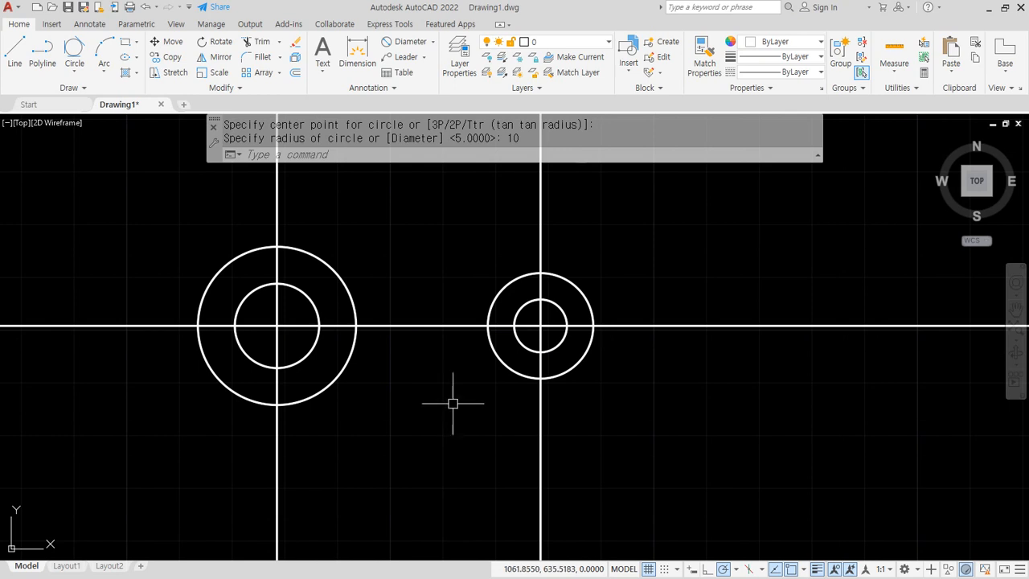
pyautogui.hotkey('ctrl', 'alt', 'd')
pyautogui.moveTo(267, 209); pyautogui.dragTo(283, 213)
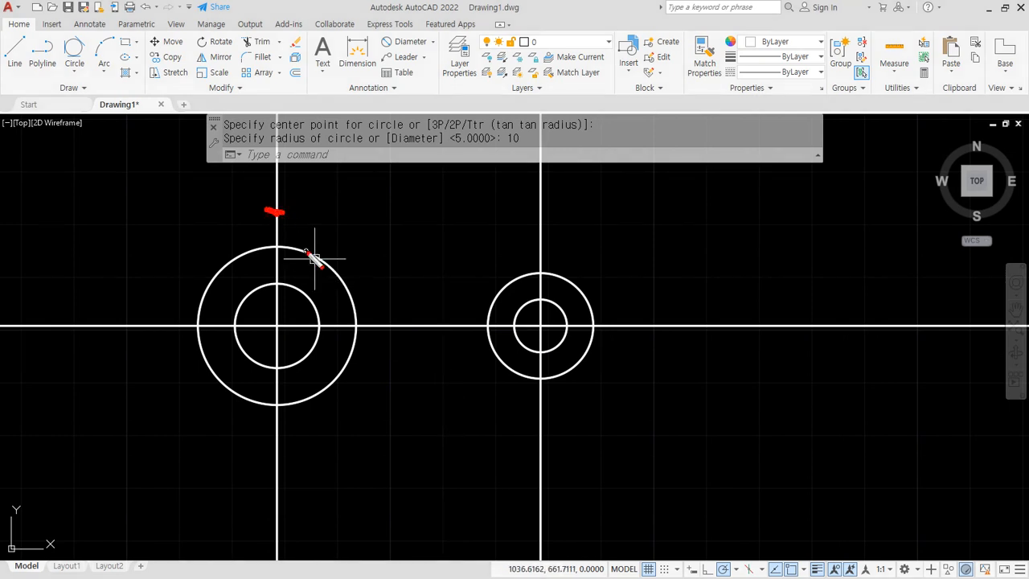
pyautogui.moveTo(332, 267)
pyautogui.mouseDown()
pyautogui.moveTo(361, 238)
pyautogui.moveTo(379, 255)
pyautogui.mouseUp()
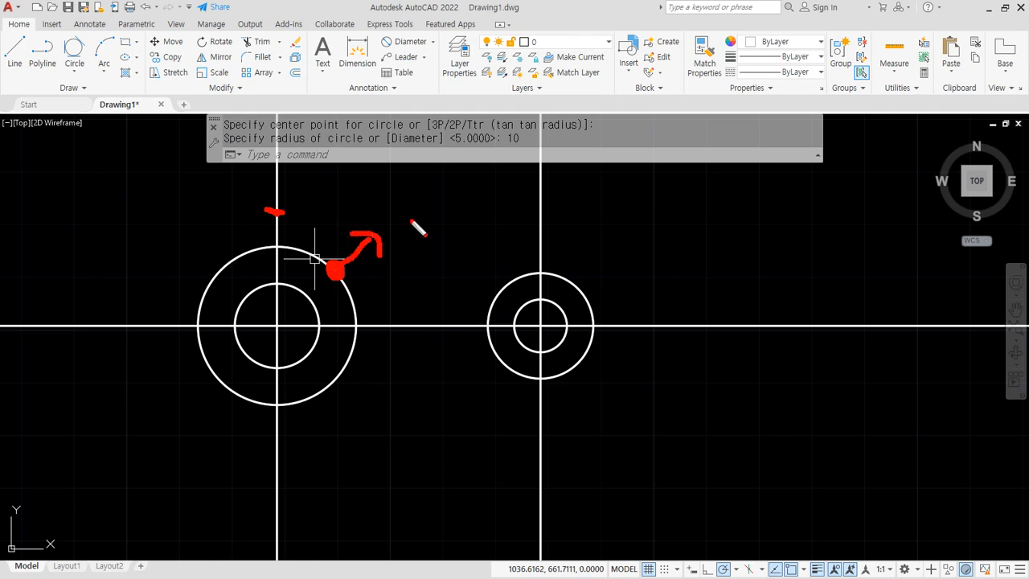
pyautogui.moveTo(410, 210)
pyautogui.mouseDown()
pyautogui.moveTo(415, 245)
pyautogui.moveTo(493, 214)
pyautogui.moveTo(530, 225)
pyautogui.moveTo(514, 241)
pyautogui.mouseUp()
pyautogui.moveTo(513, 203); pyautogui.dragTo(538, 197)
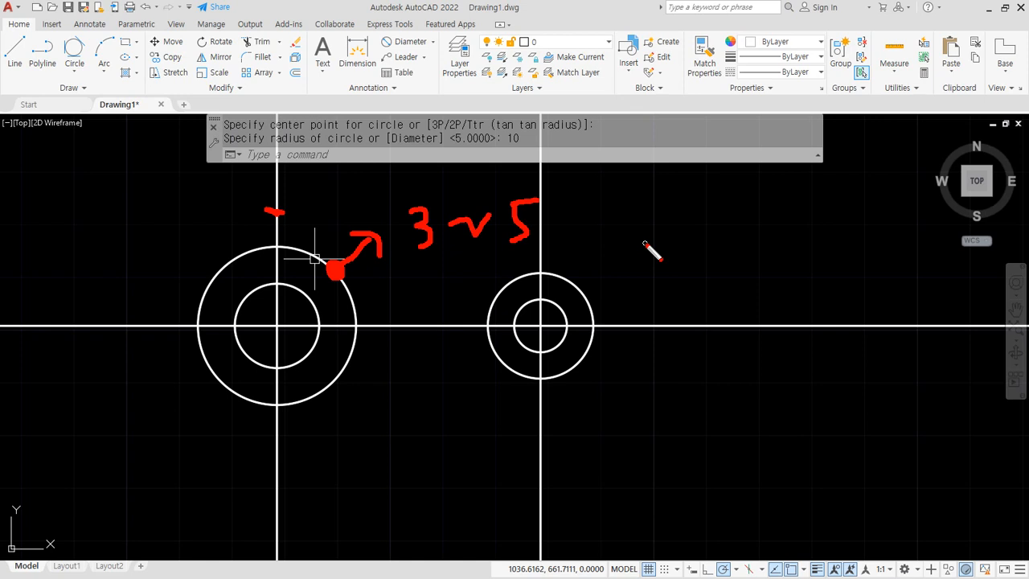
# Offset the radius 15 and radius 10 circles outward by 5 as trimming boundaries for the centre lines.
pyautogui.write('o')
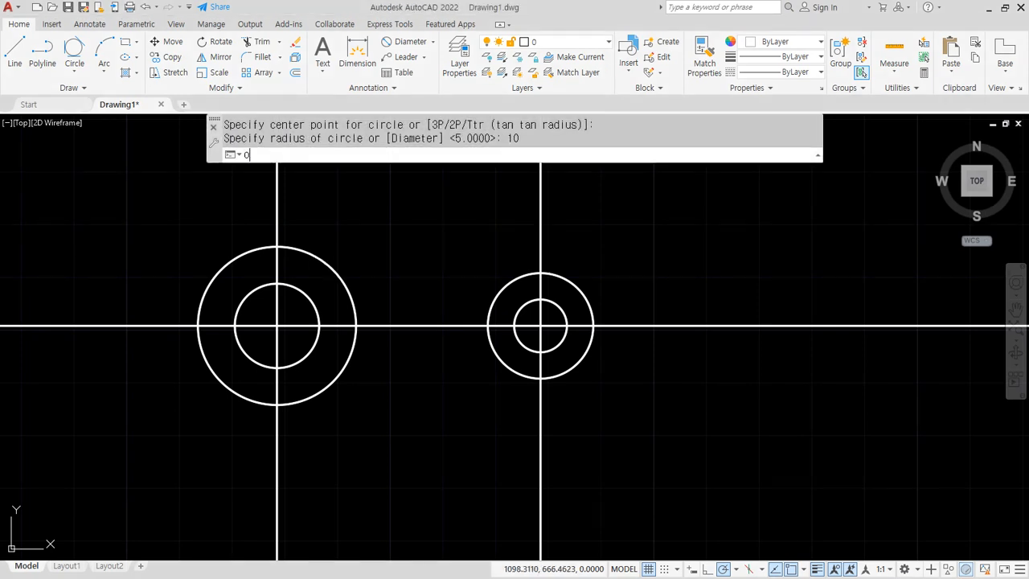
pyautogui.press('Return')
pyautogui.write('5')
pyautogui.press('Return')
pyautogui.click(306, 252)
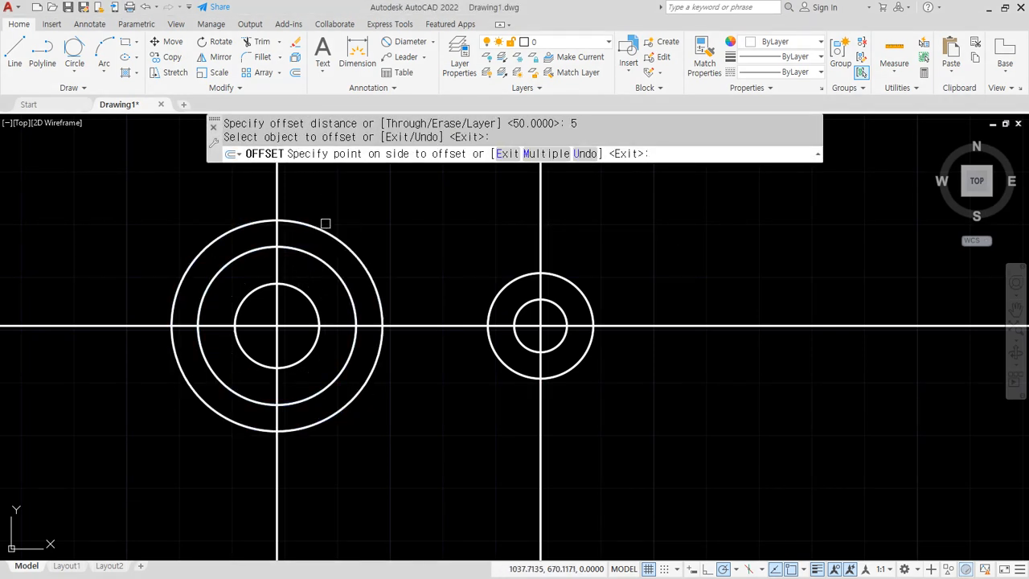
pyautogui.click(324, 222)
pyautogui.click(497, 290)
pyautogui.click(496, 291)
pyautogui.press('Return')
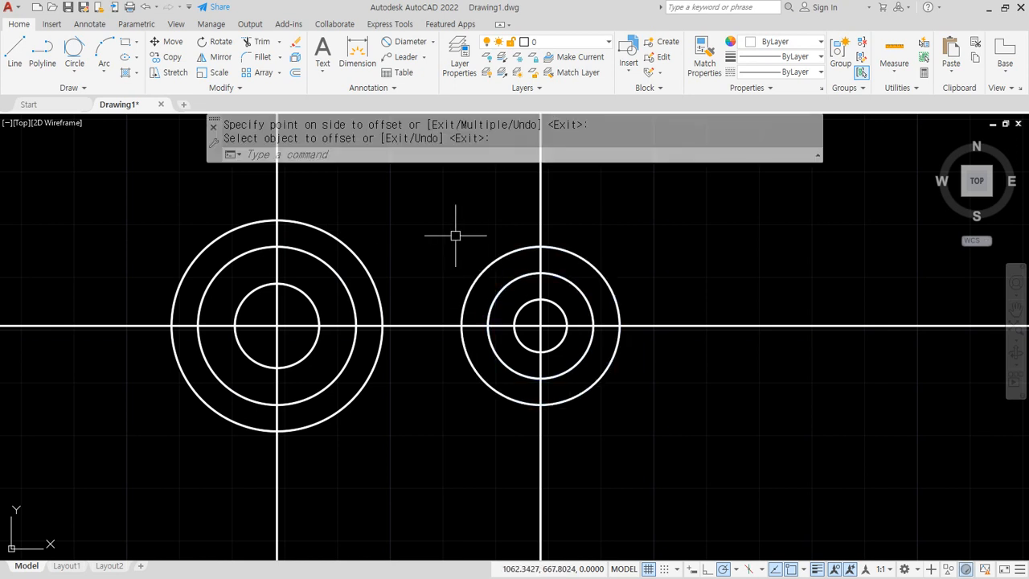
# Trim the ends of all centre lines that extend outside the two offset circles.
pyautogui.write('tr')
pyautogui.press('Return')
pyautogui.moveTo(211, 184); pyautogui.dragTo(770, 199)
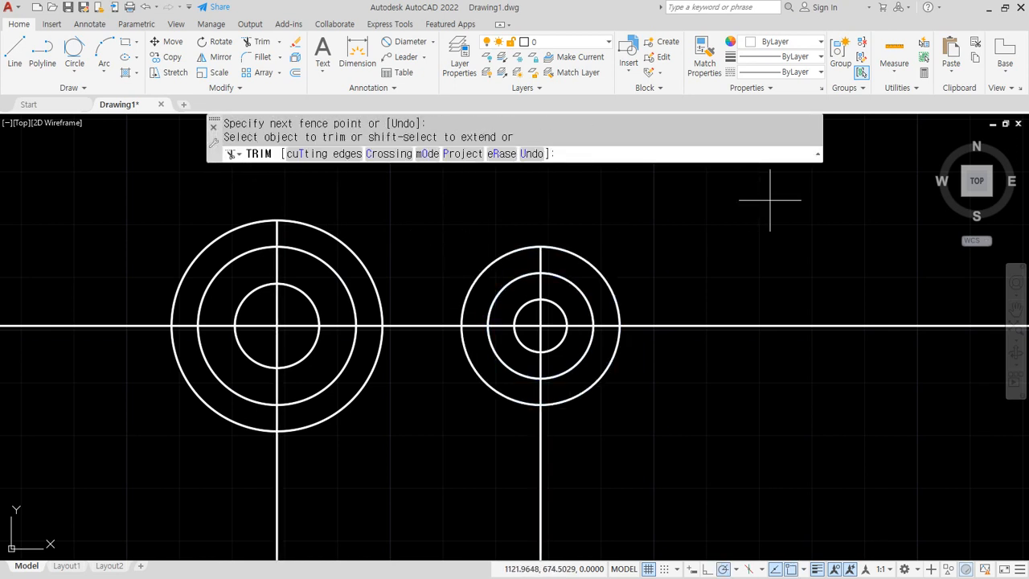
pyautogui.moveTo(782, 262); pyautogui.dragTo(778, 412)
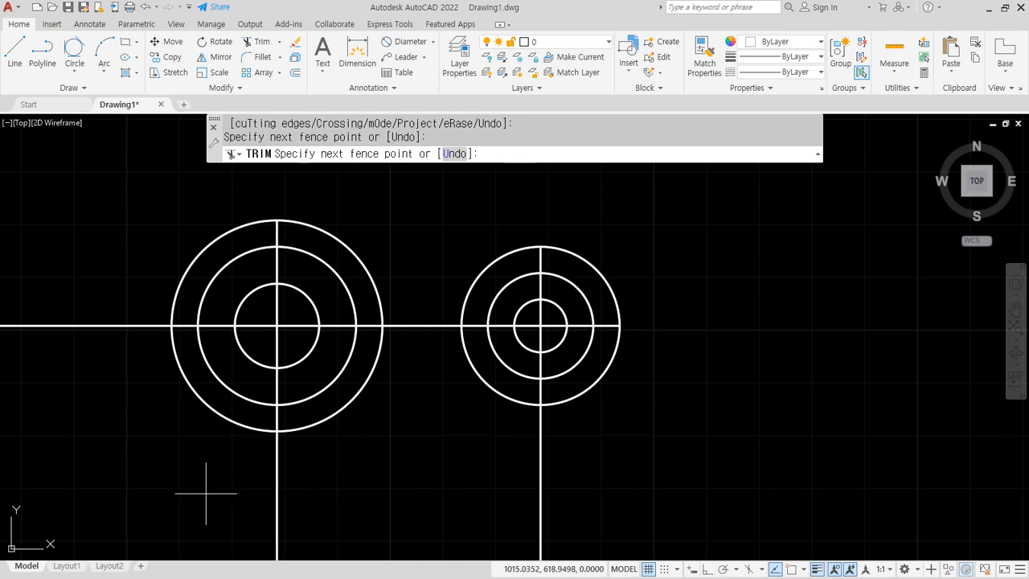
pyautogui.moveTo(206, 487); pyautogui.dragTo(708, 492)
pyautogui.moveTo(87, 157); pyautogui.dragTo(83, 431)
pyautogui.press('Escape')
# Delete the two outermost offset circles, keeping the trimmed centre lines.
pyautogui.click(188, 388)
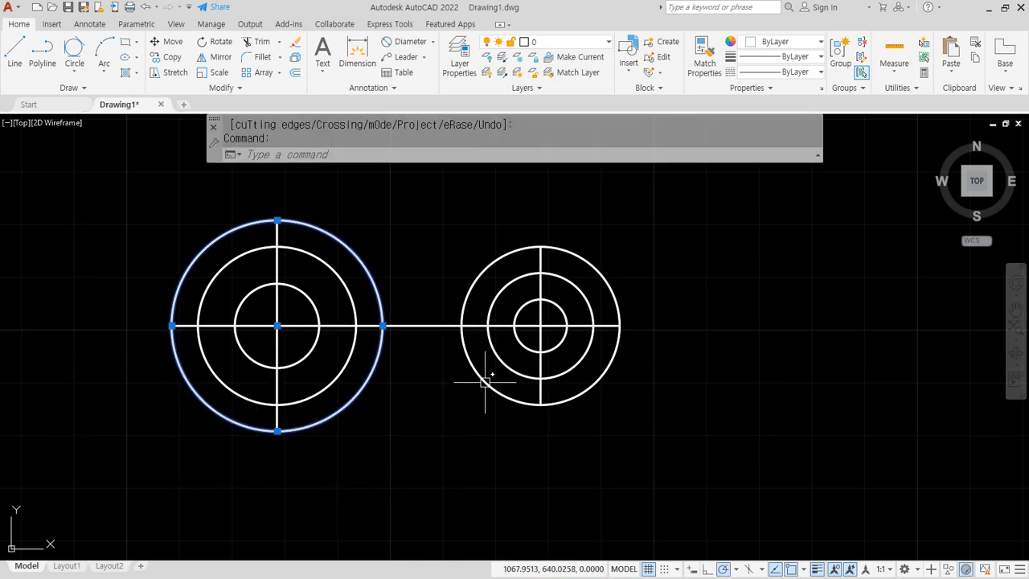
pyautogui.click(482, 375)
pyautogui.press('Delete')
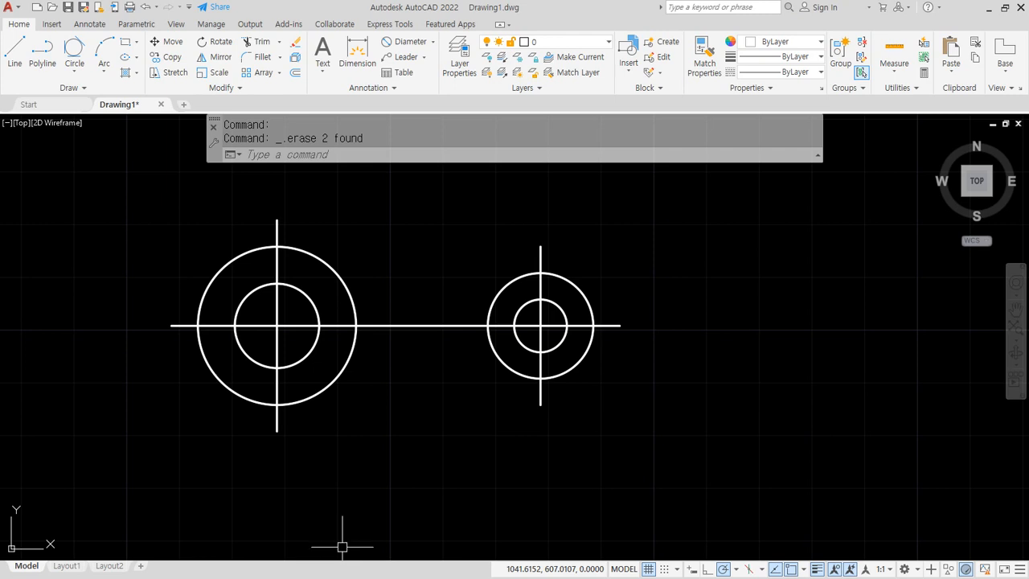
pyautogui.write('l')
pyautogui.press('Return')
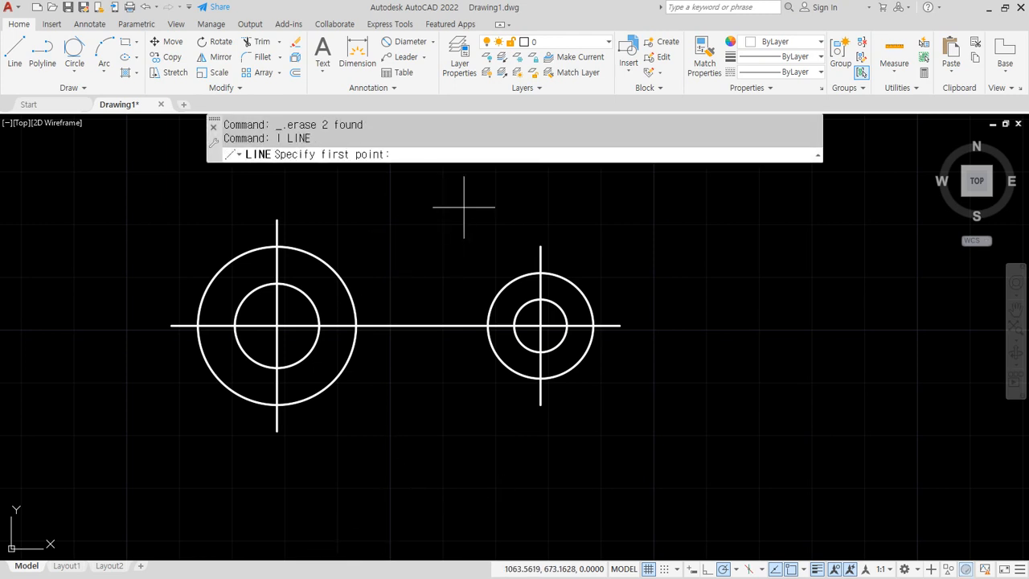
pyautogui.keyDown('shift'); pyautogui.rightClick(480, 207); pyautogui.keyUp('shift')
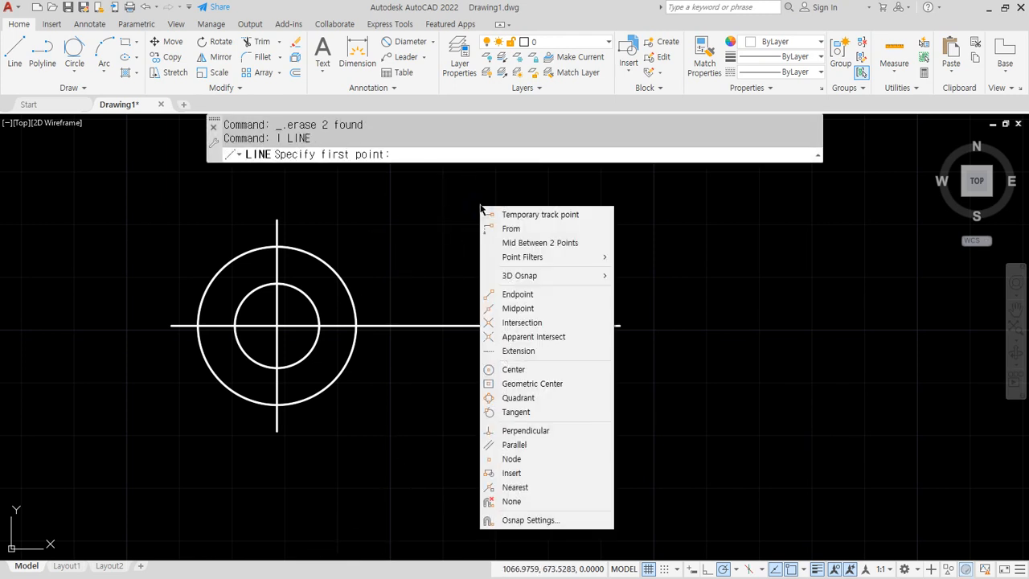
pyautogui.click(531, 413)
pyautogui.press('Escape')
pyautogui.press('Escape')
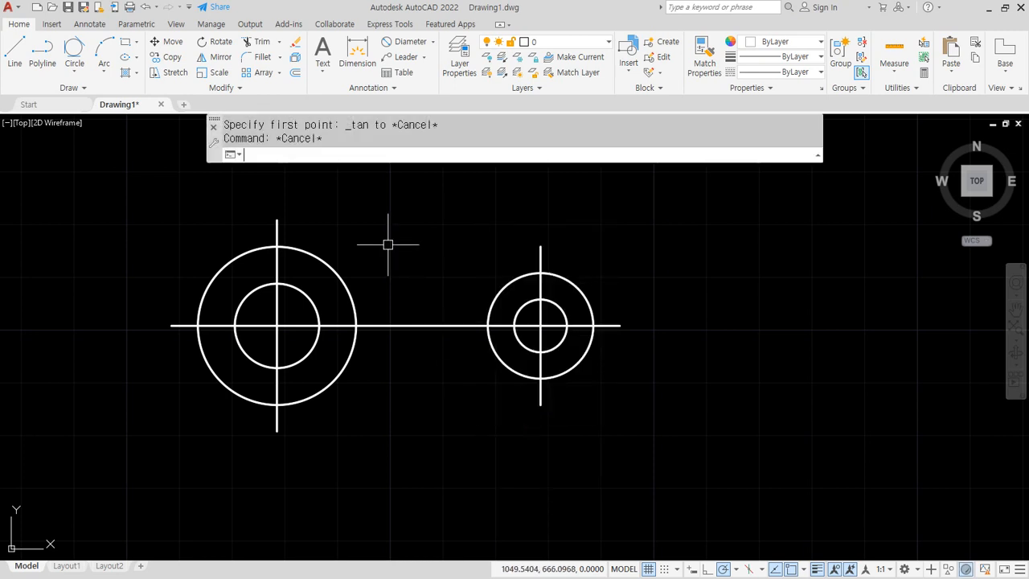
# Draw the upper line joining the radius 15 and radius 10 circles, using the Tangent snap at both ends.
pyautogui.write('l')
pyautogui.press('Return')
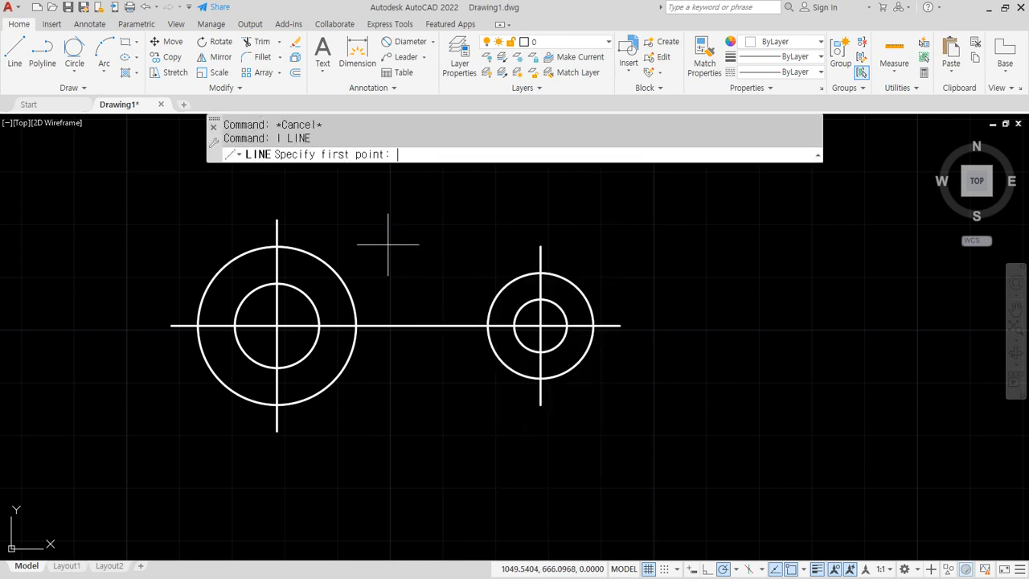
pyautogui.keyDown('shift'); pyautogui.rightClick(449, 194); pyautogui.keyUp('shift')
pyautogui.click(492, 400)
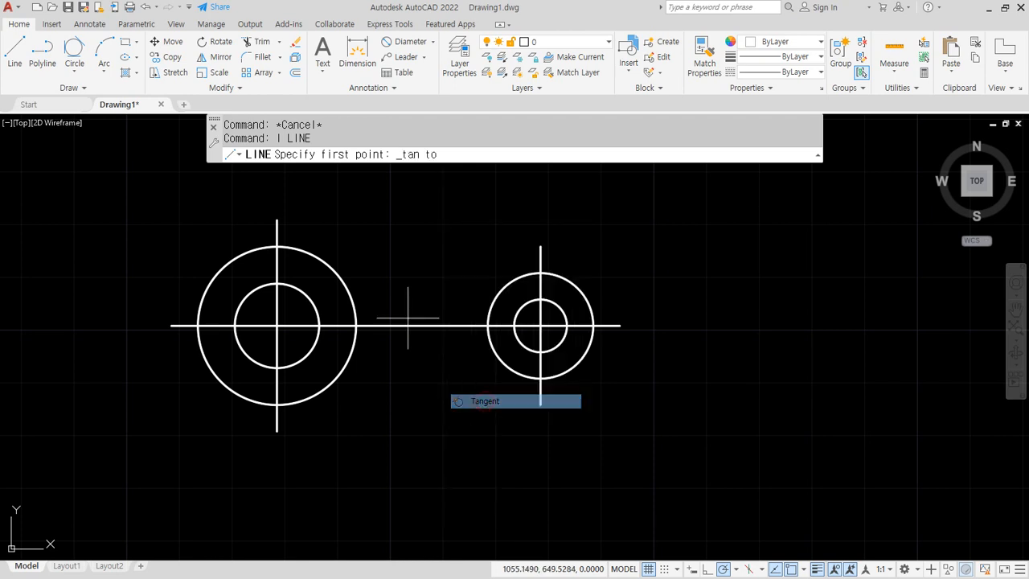
pyautogui.click(305, 254)
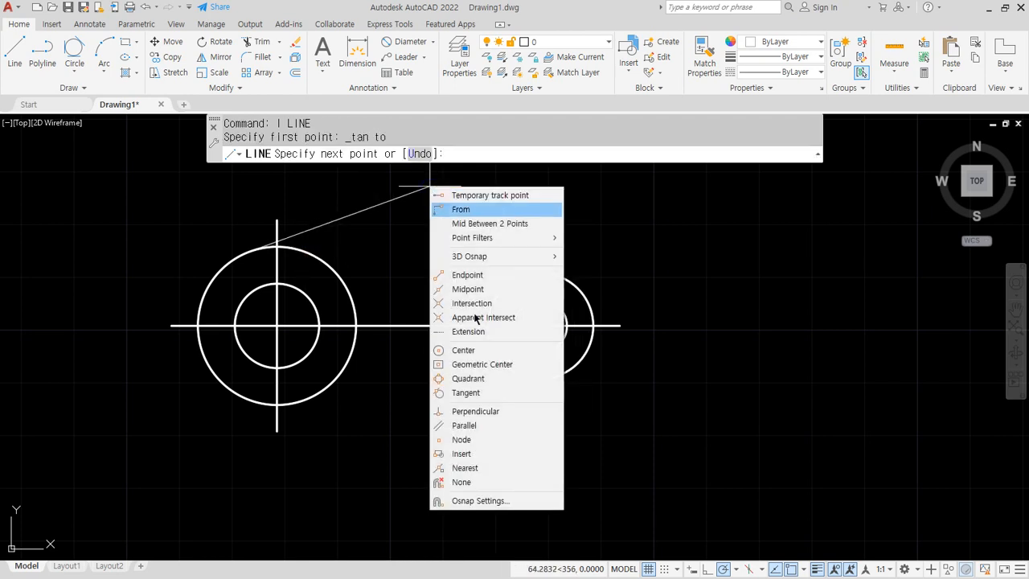
pyautogui.click(467, 393)
pyautogui.click(507, 283)
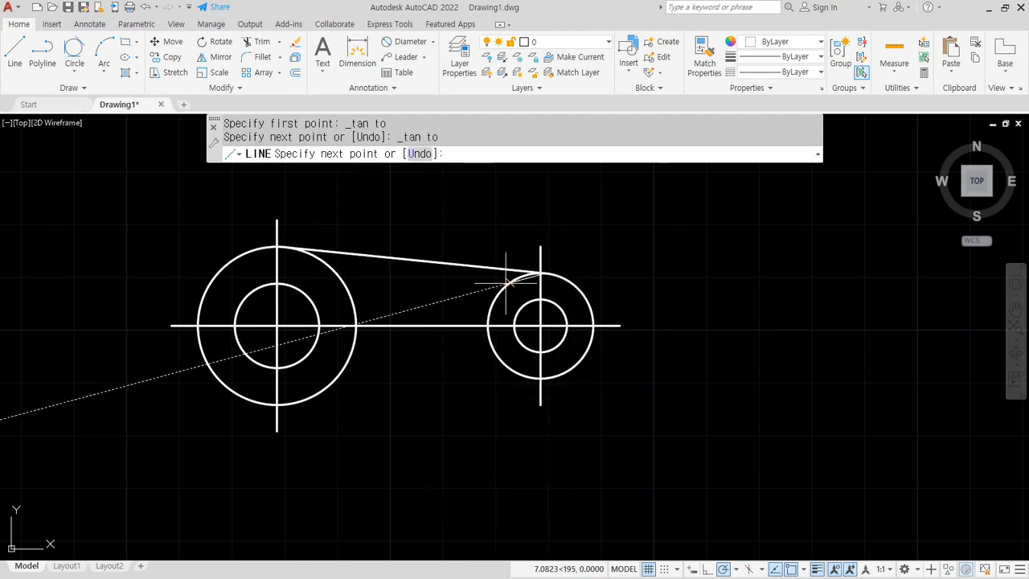
pyautogui.press('Return')
# Draw the lower line joining the two outer circles, using the Tangent snap at both ends.
pyautogui.press('Return')
pyautogui.keyDown('shift'); pyautogui.rightClick(429, 230); pyautogui.keyUp('shift')
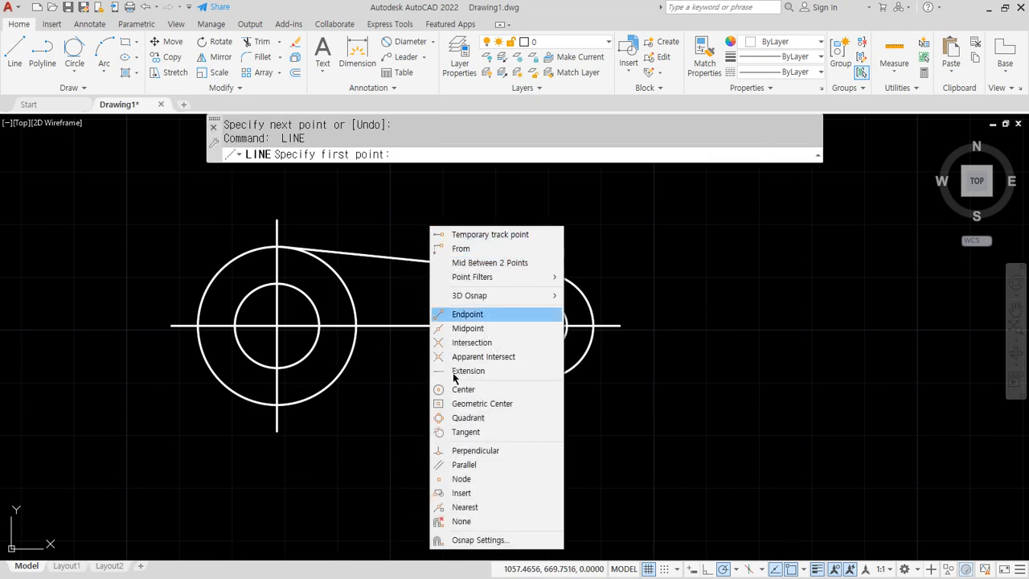
pyautogui.click(454, 431)
pyautogui.click(312, 397)
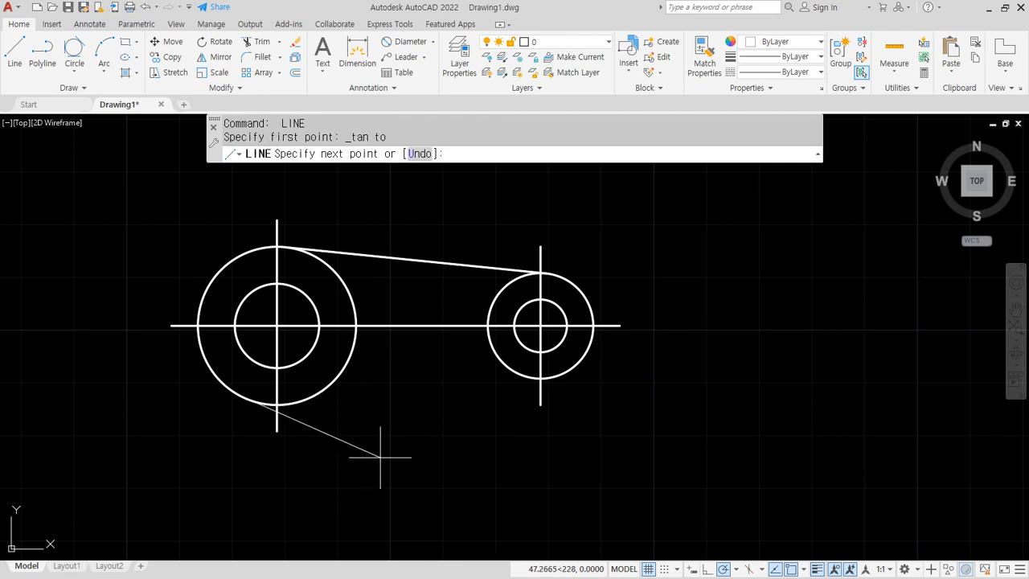
pyautogui.keyDown('shift'); pyautogui.rightClick(443, 440); pyautogui.keyUp('shift')
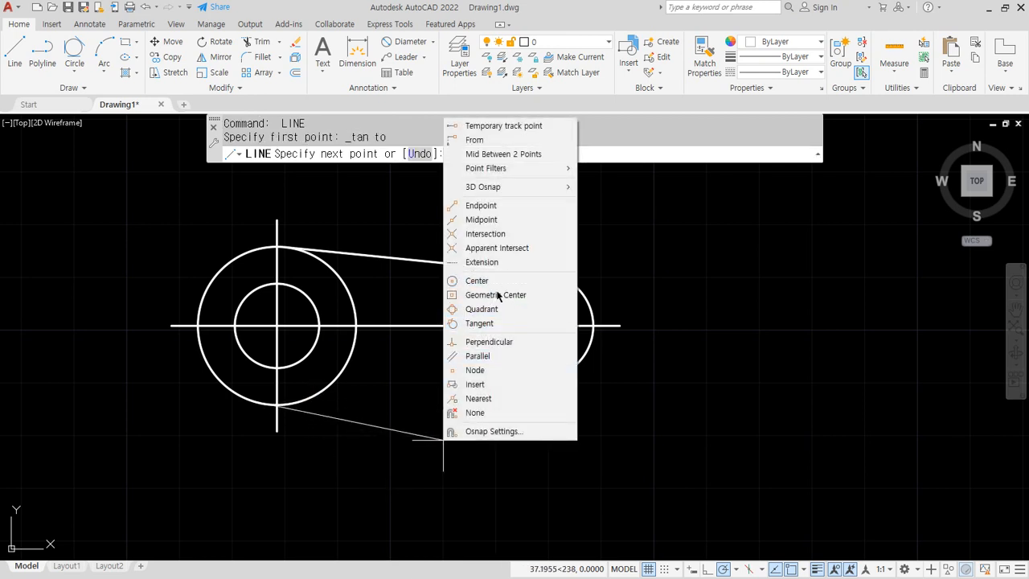
pyautogui.click(497, 323)
pyautogui.click(517, 373)
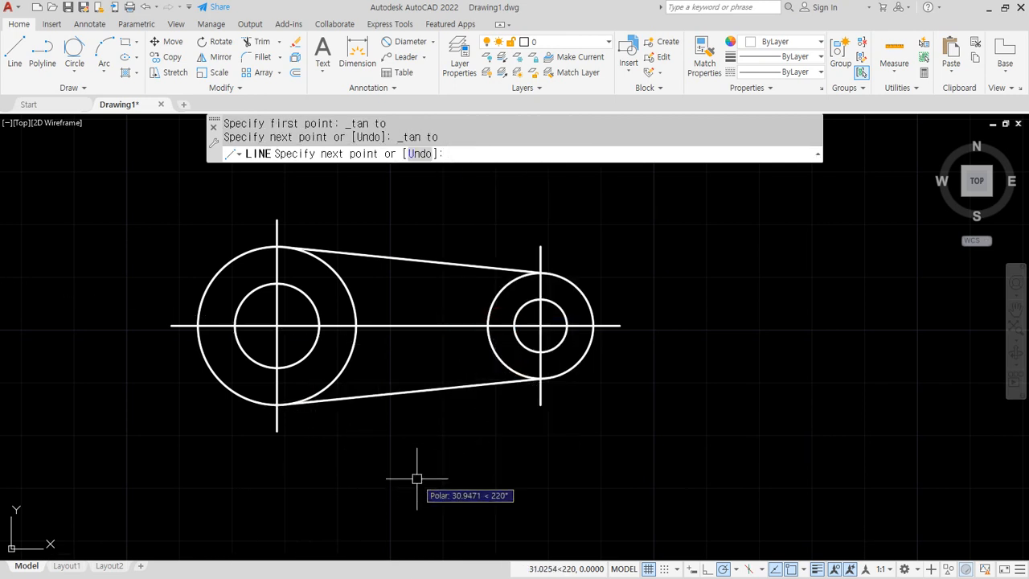
pyautogui.press('Return')
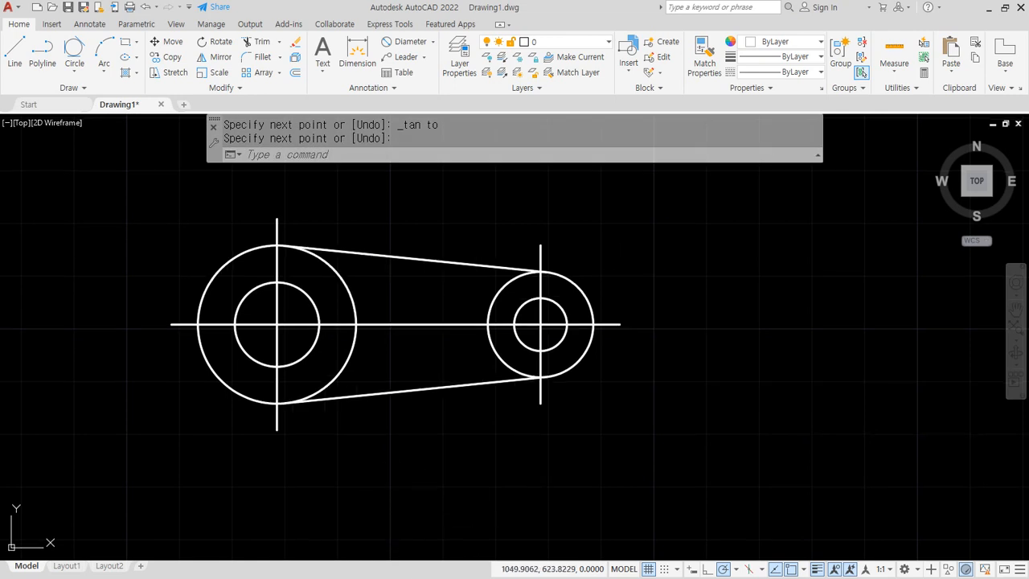
pyautogui.moveTo(389, 468); pyautogui.dragTo(400, 458, button='middle')
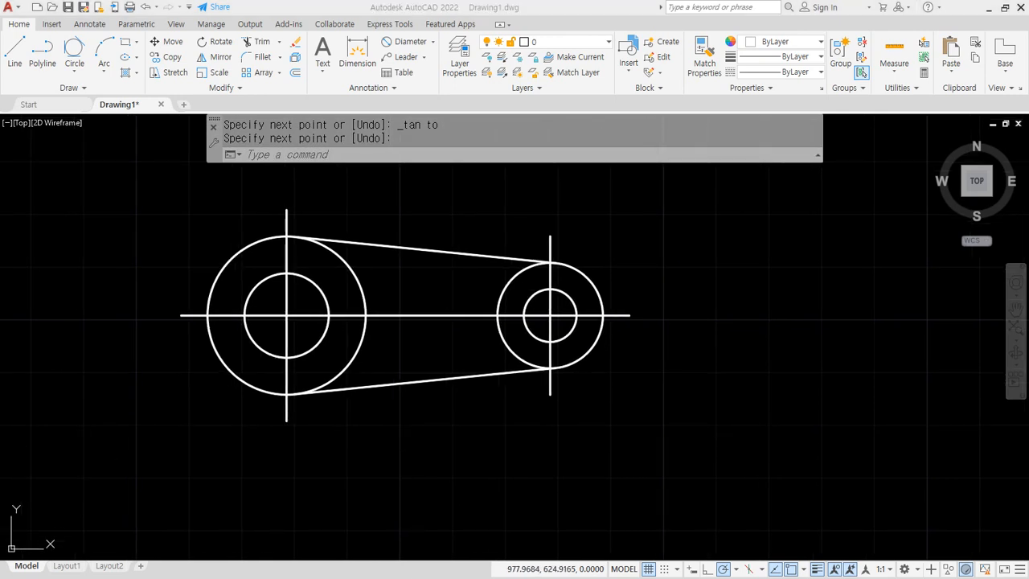
# Examine the next reference figure in the browser, tracing how the R15 arc meets the two R10 end circles.
pyautogui.moveTo(0, 124); pyautogui.dragTo(563, 67)
pyautogui.scroll(-4, 423, 324)
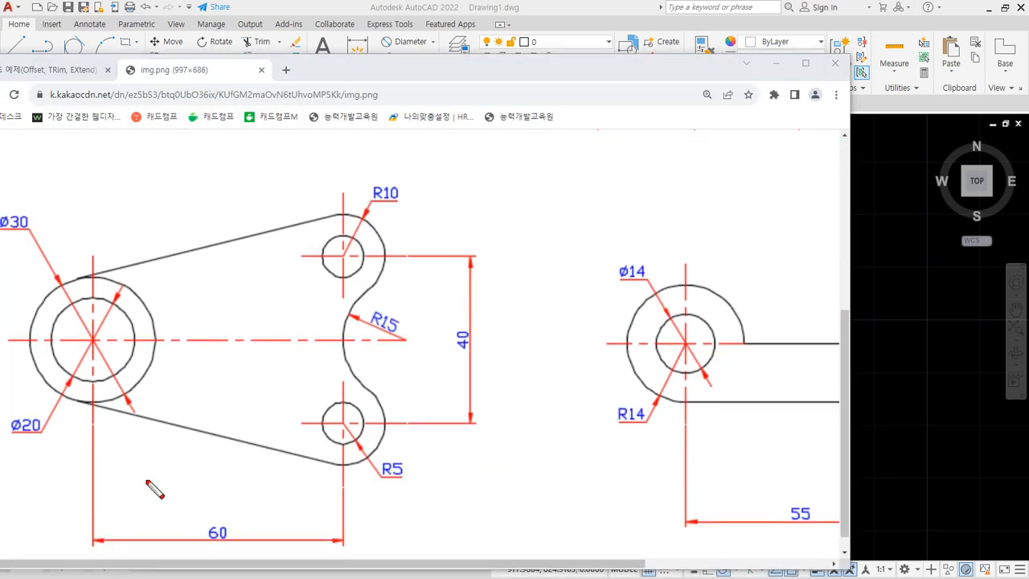
pyautogui.moveTo(85, 487)
pyautogui.mouseDown()
pyautogui.moveTo(95, 185)
pyautogui.moveTo(473, 386)
pyautogui.moveTo(197, 527)
pyautogui.moveTo(112, 488)
pyautogui.mouseUp()
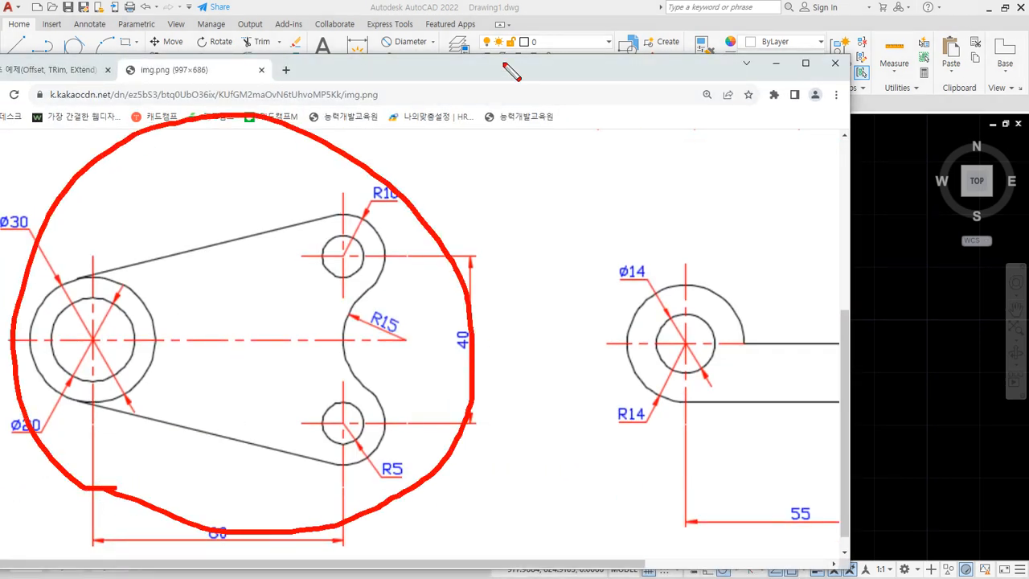
pyautogui.moveTo(460, 77); pyautogui.dragTo(534, 52)
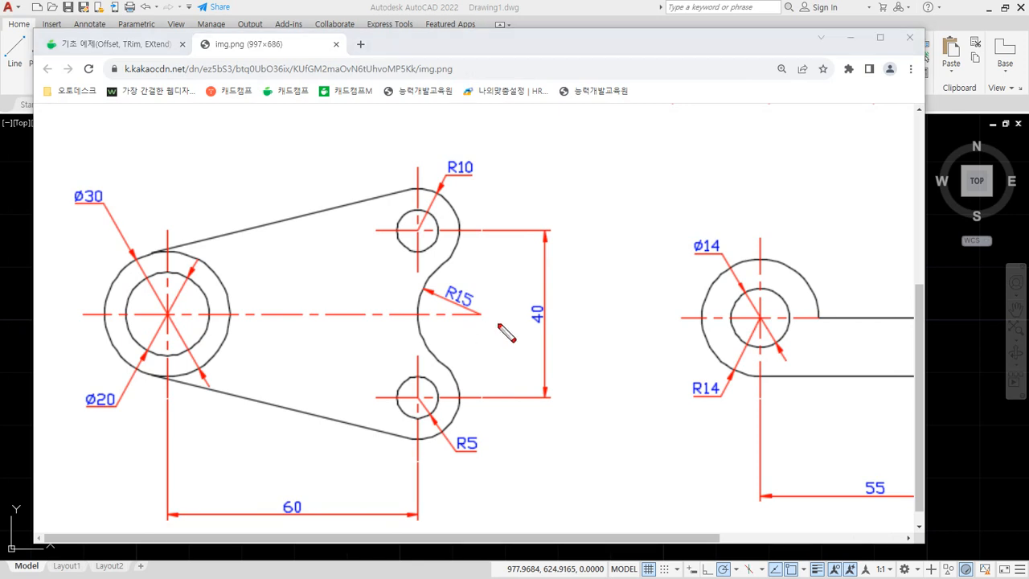
pyautogui.click(479, 323)
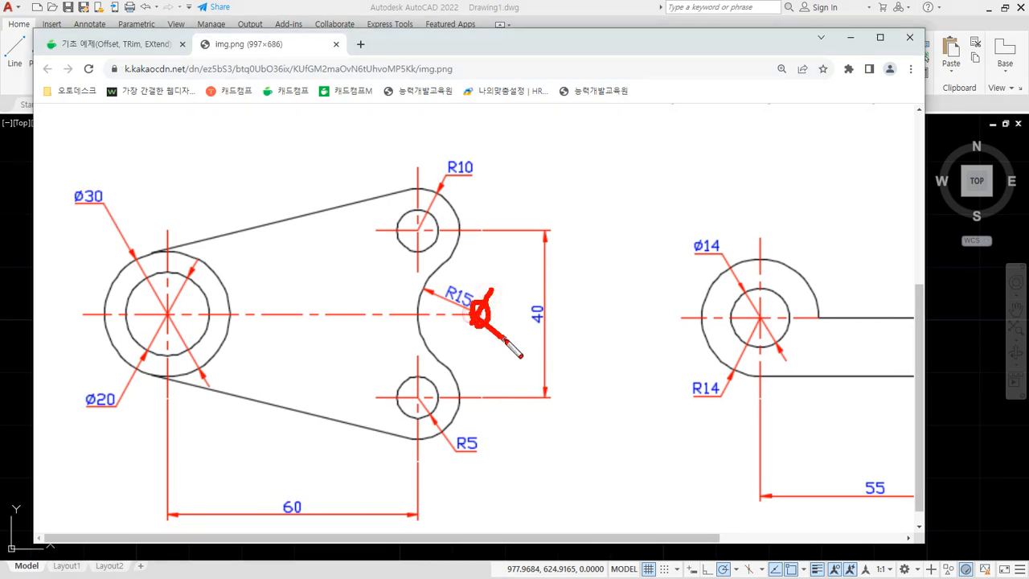
pyautogui.moveTo(447, 198); pyautogui.dragTo(410, 295)
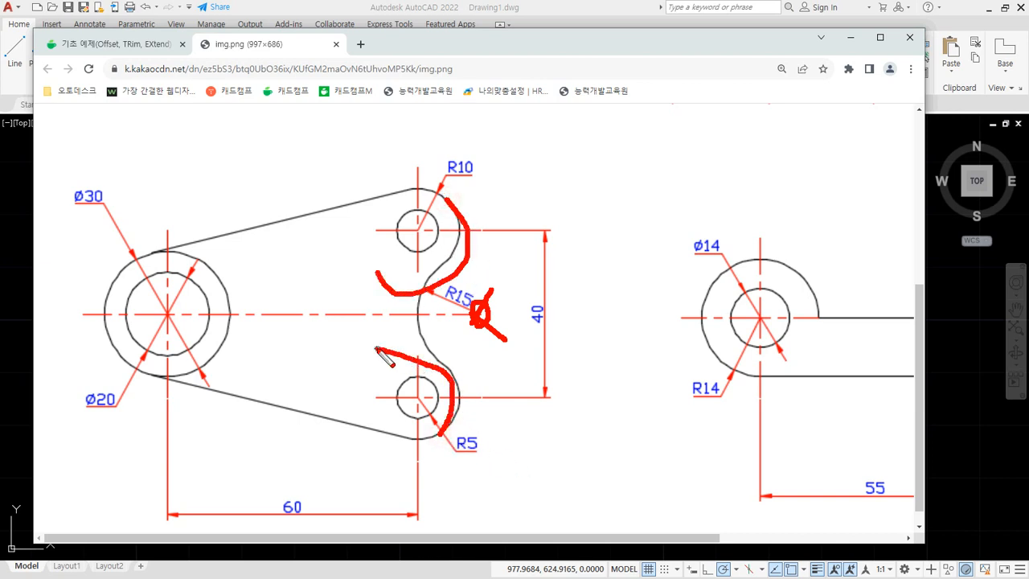
pyautogui.press('e')
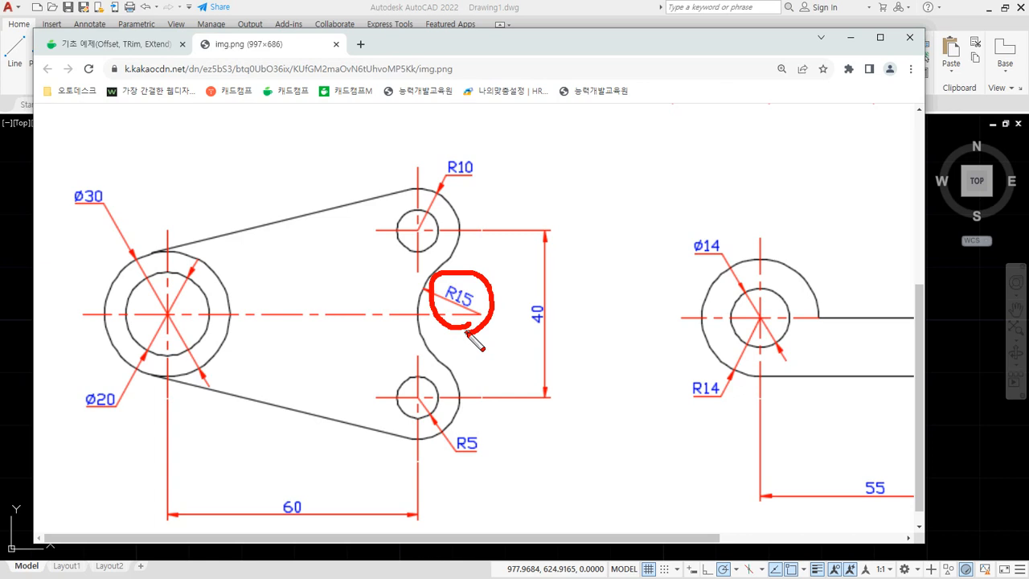
pyautogui.moveTo(410, 186)
pyautogui.mouseDown()
pyautogui.moveTo(438, 290)
pyautogui.moveTo(397, 194)
pyautogui.mouseUp()
pyautogui.moveTo(383, 385); pyautogui.dragTo(461, 400)
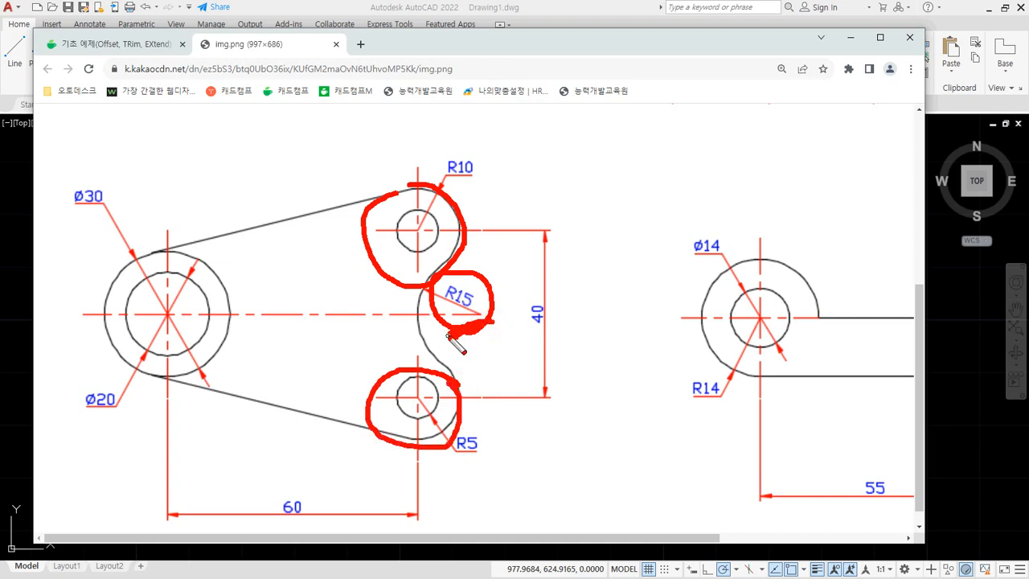
pyautogui.press('Escape')
pyautogui.moveTo(537, 42); pyautogui.dragTo(0, 158)
# Below the finished figure, draw a horizontal centre line about 181 long and a vertical line crossing it near its left end.
pyautogui.scroll(-2, 620, 351)
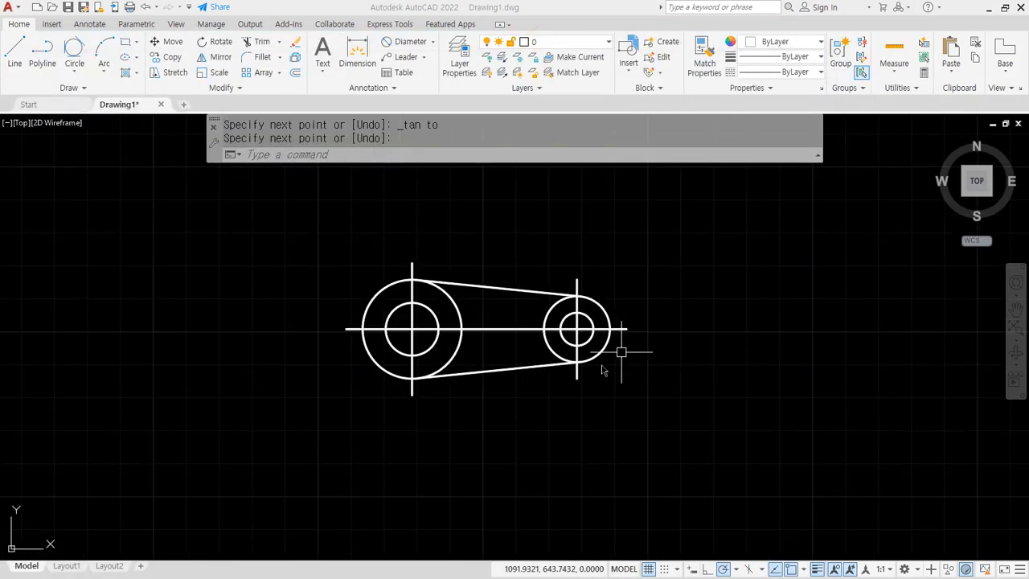
pyautogui.moveTo(458, 438); pyautogui.dragTo(333, 255, button='middle')
pyautogui.scroll(-2, 326, 319)
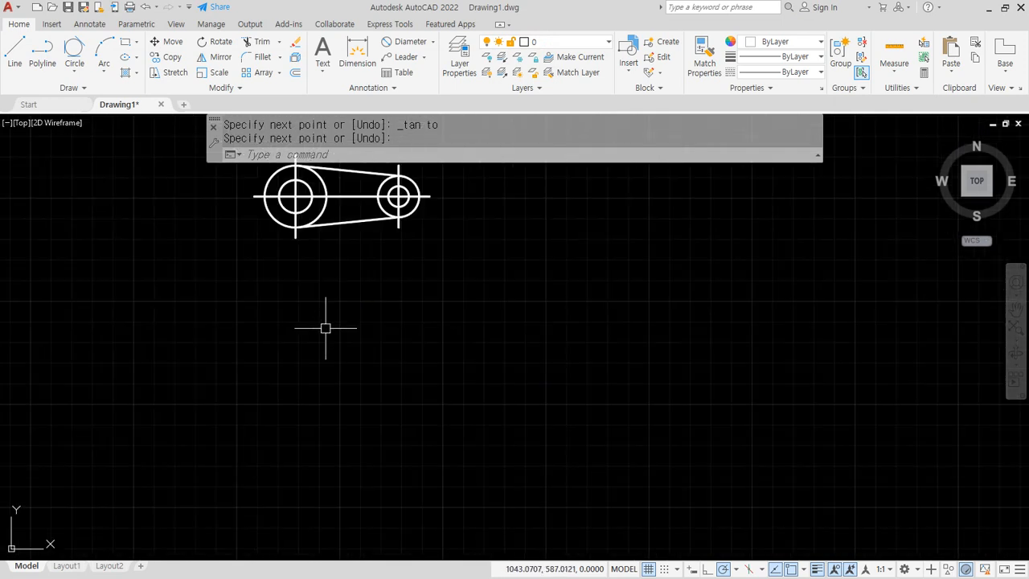
pyautogui.press('Return')
pyautogui.write('l')
pyautogui.press('Return')
pyautogui.click(184, 384)
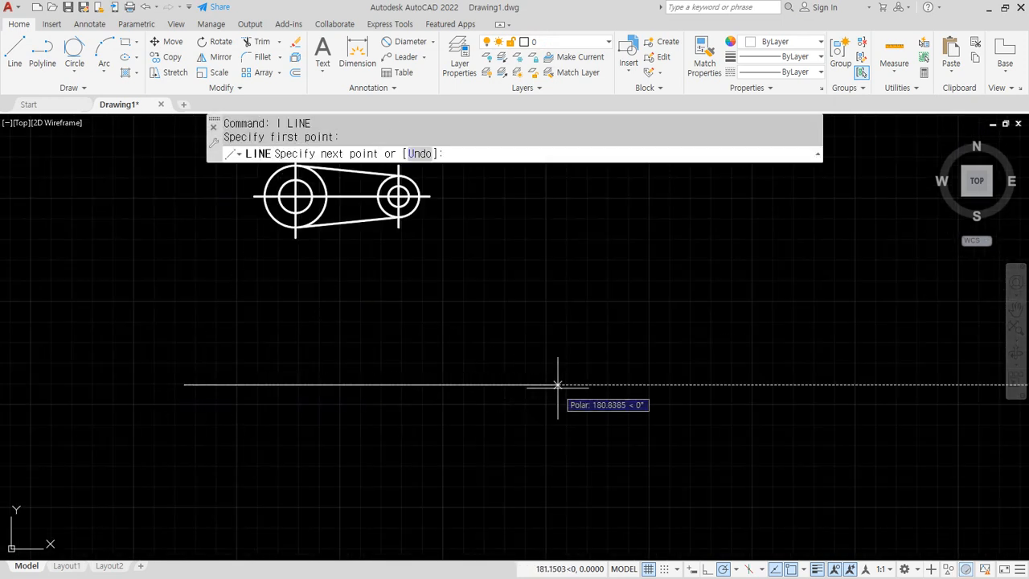
pyautogui.press('Return')
pyautogui.press('Return')
pyautogui.click(275, 257)
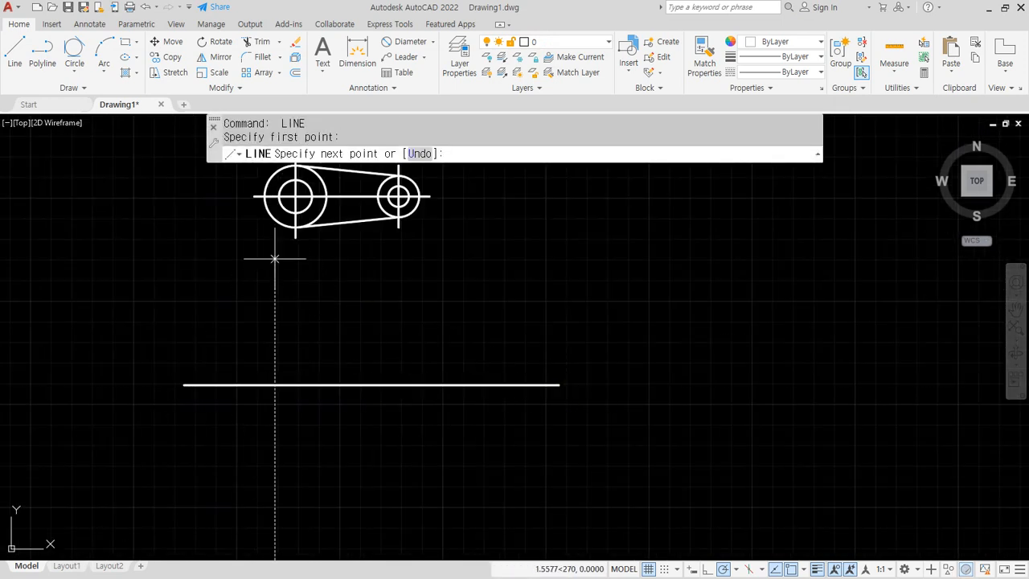
pyautogui.click(275, 519)
pyautogui.press('Return')
# Offset the vertical centre line 60 to the right.
pyautogui.write('o')
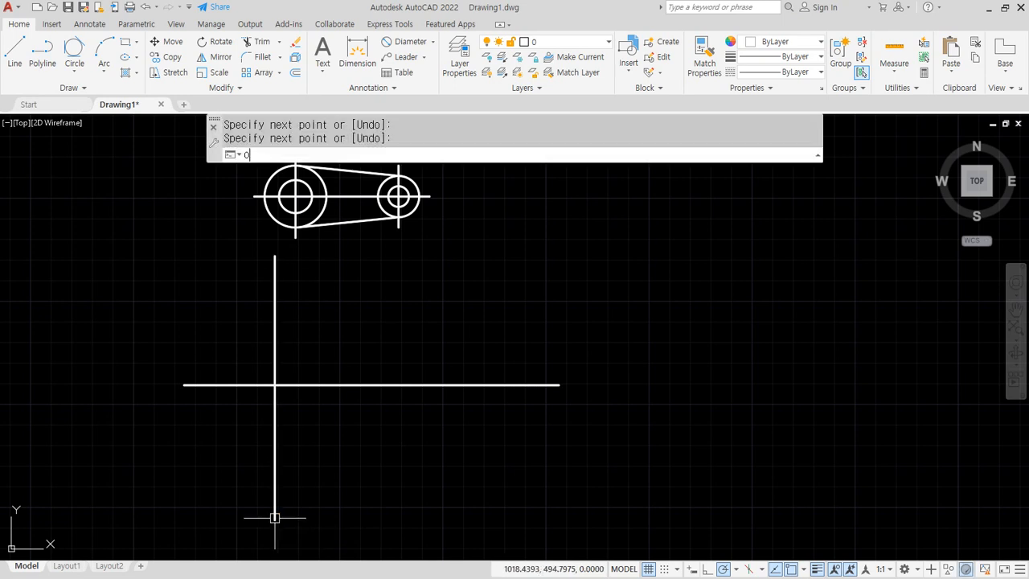
pyautogui.press('Return')
pyautogui.write('60')
pyautogui.press('Return')
pyautogui.click(276, 443)
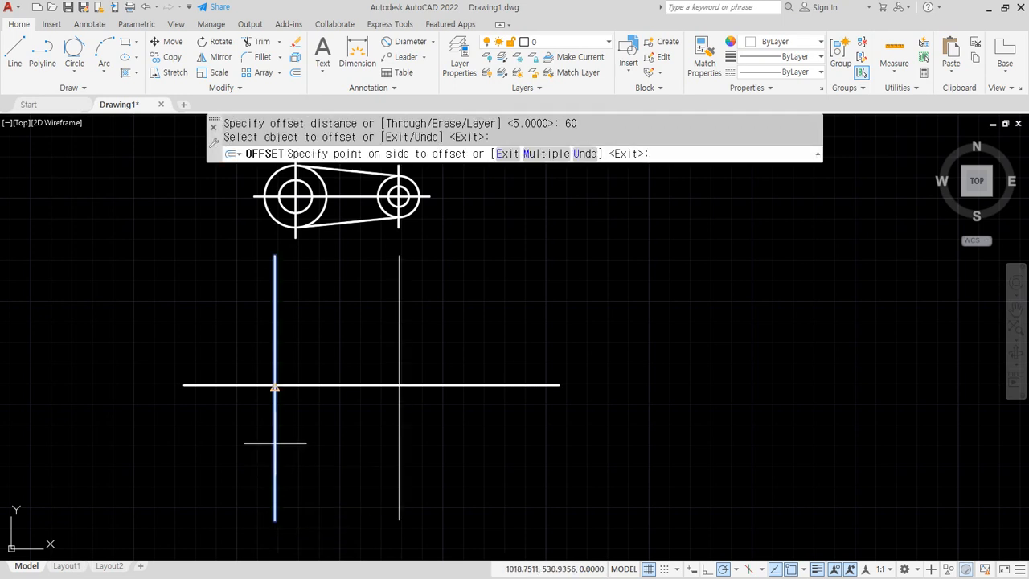
pyautogui.click(426, 437)
pyautogui.press('Return')
# Offset the horizontal centre line by 20 both upward and downward.
pyautogui.press('Return')
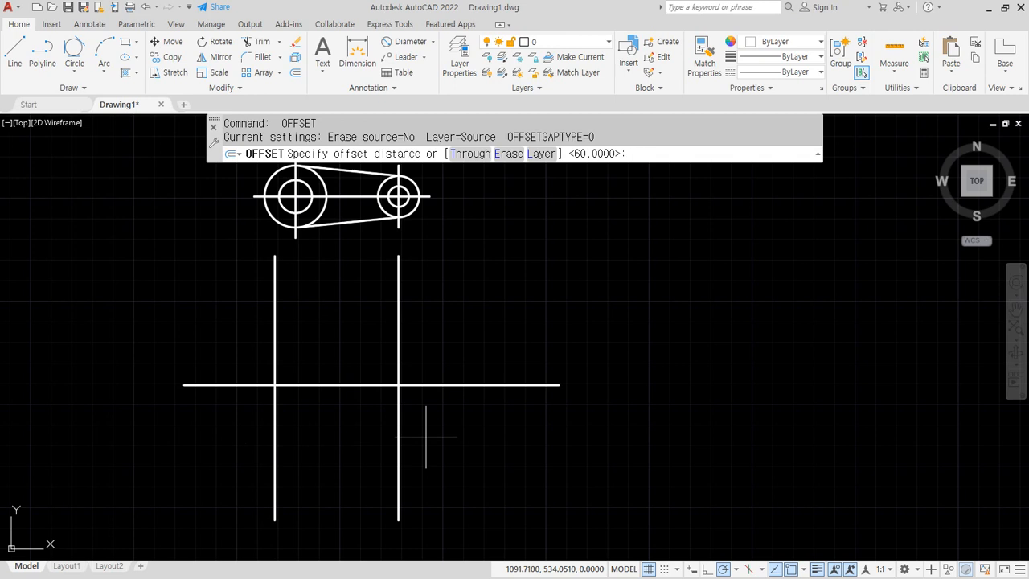
pyautogui.press('Return')
pyautogui.click(399, 430)
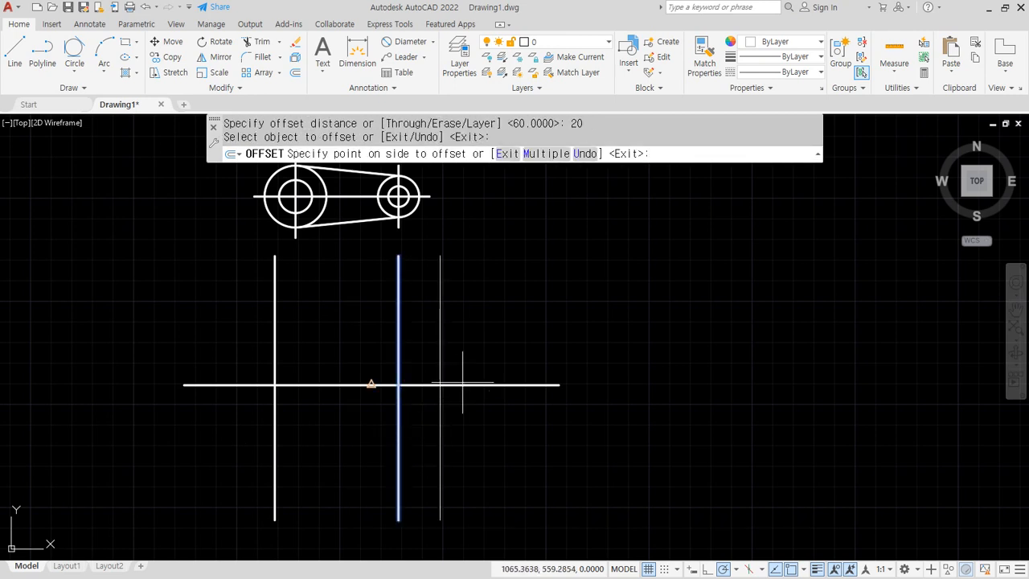
pyautogui.press('Escape')
pyautogui.press('Escape')
pyautogui.press('Return')
pyautogui.press('Return')
pyautogui.click(448, 385)
pyautogui.click(455, 349)
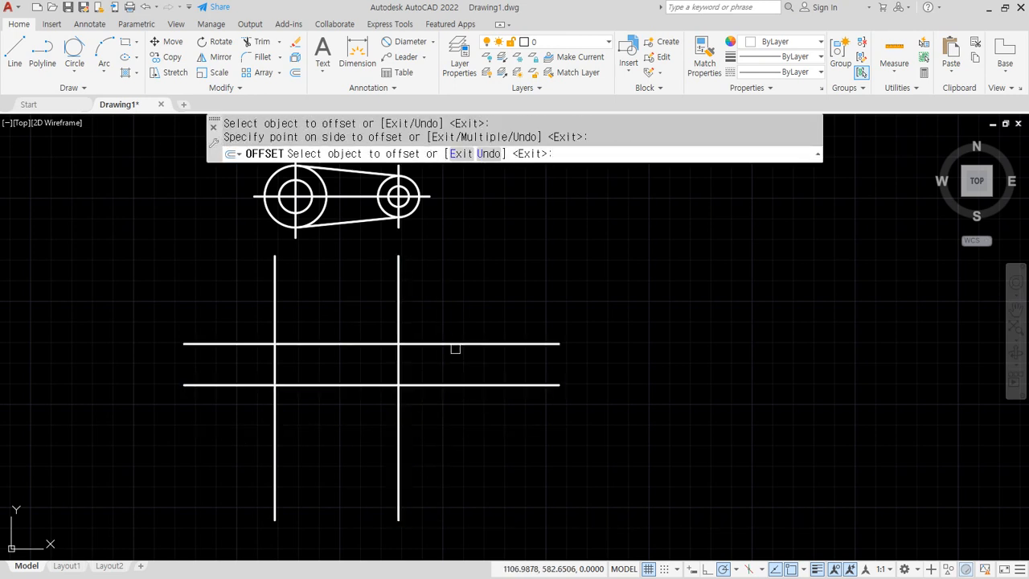
pyautogui.click(438, 385)
pyautogui.click(450, 475)
pyautogui.press('Return')
# Draw a circle of diameter 20 centred where the left vertical line crosses the middle horizontal line.
pyautogui.scroll(2, 338, 419)
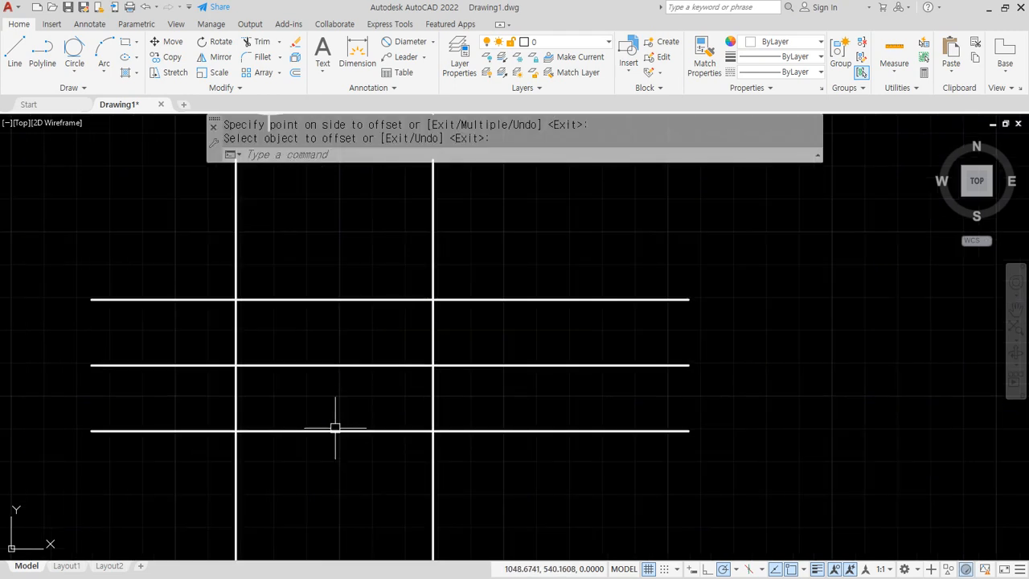
pyautogui.write('c')
pyautogui.press('Return')
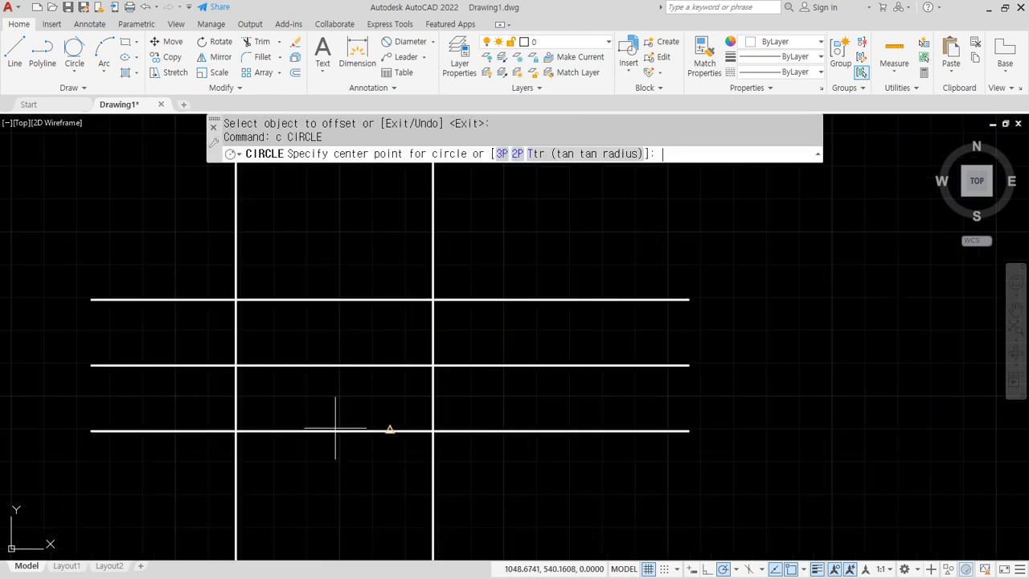
pyautogui.click(235, 365)
pyautogui.write('d')
pyautogui.press('Return')
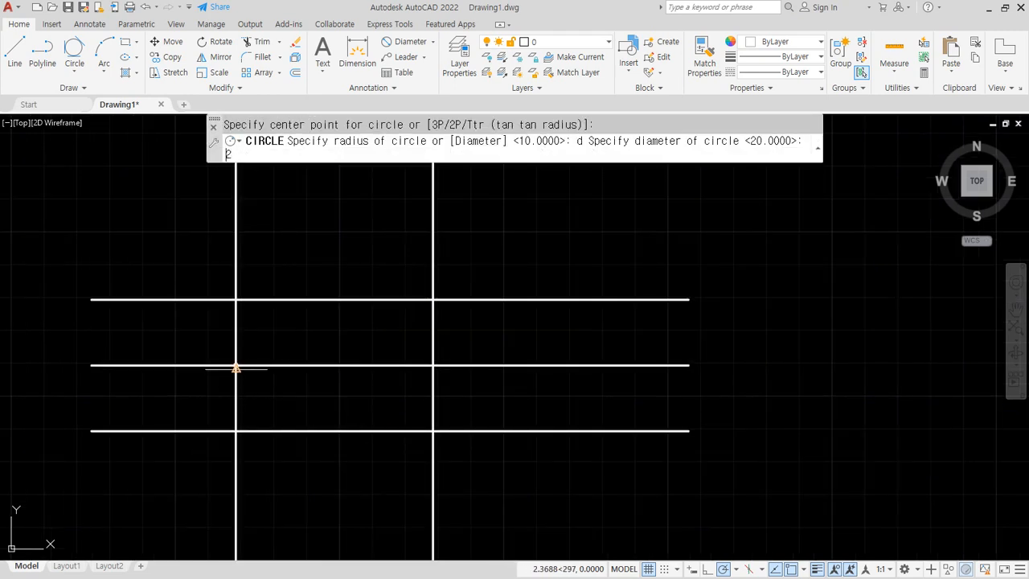
pyautogui.write('20')
pyautogui.press('Return')
# Draw a concentric circle of diameter 30 around the diameter 20 circle.
pyautogui.press('Return')
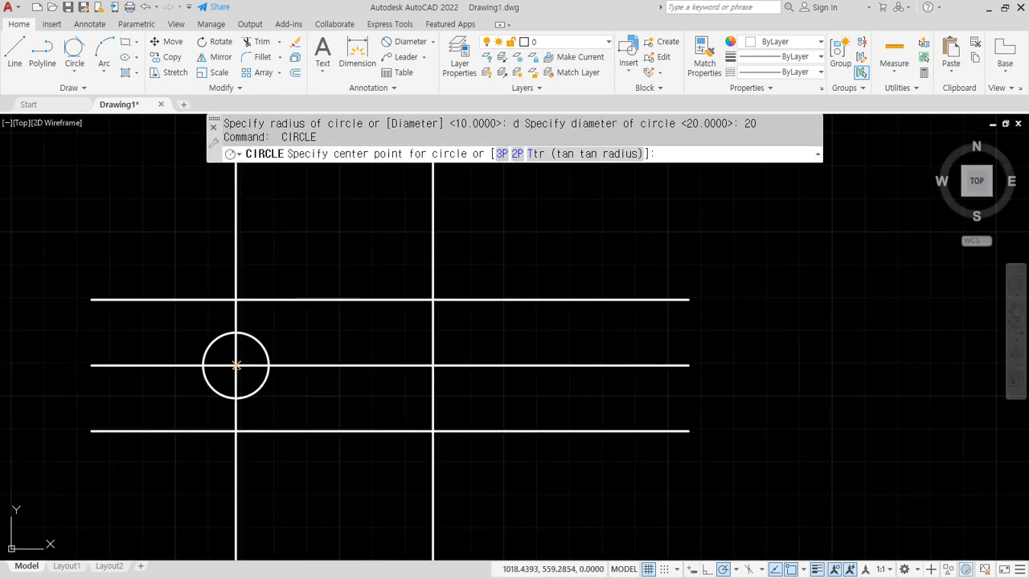
pyautogui.click(236, 365)
pyautogui.write('d')
pyautogui.press('Return')
pyautogui.write('3')
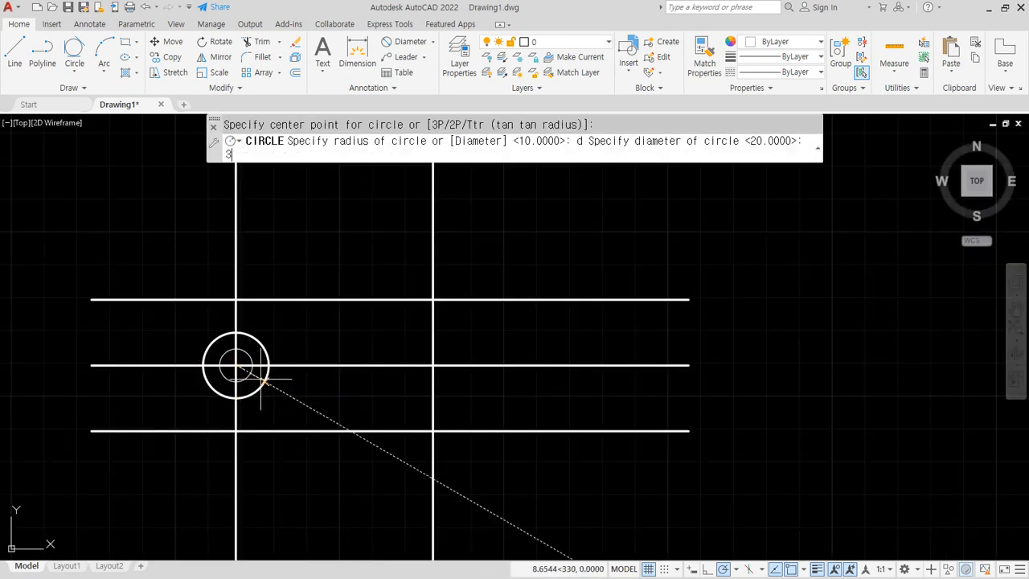
pyautogui.write('0')
pyautogui.press('Return')
# Draw radius 5 circles where the right vertical line crosses the upper and lower horizontal lines.
pyautogui.write('c')
pyautogui.press('Return')
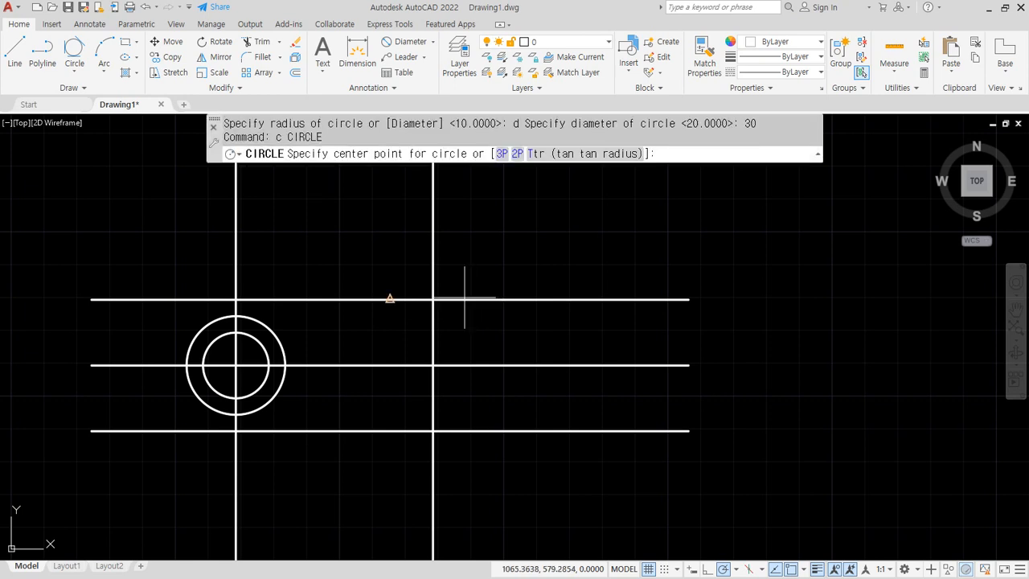
pyautogui.click(433, 299)
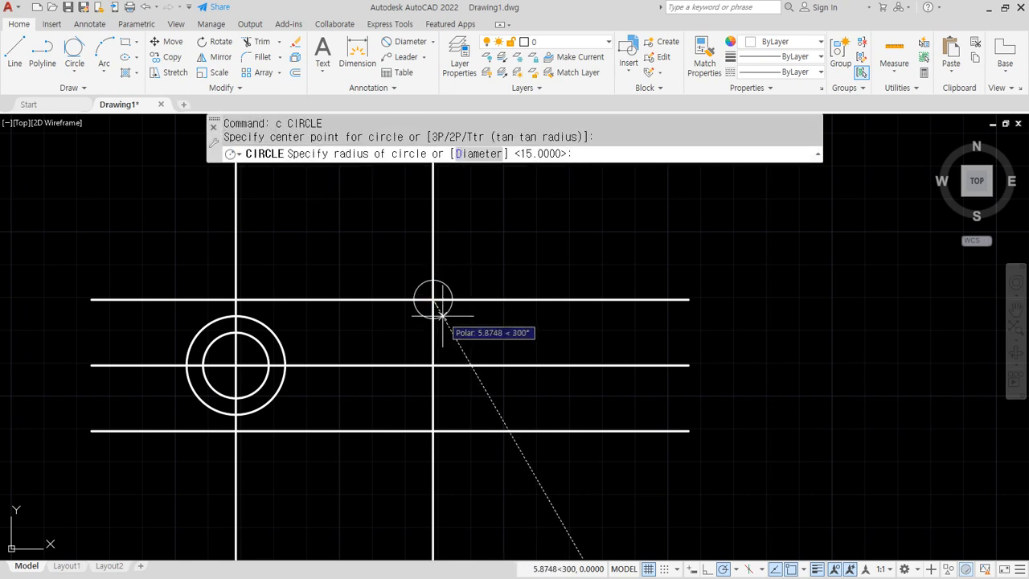
pyautogui.write('5')
pyautogui.press('Return')
pyautogui.press('Return')
pyautogui.click(432, 431)
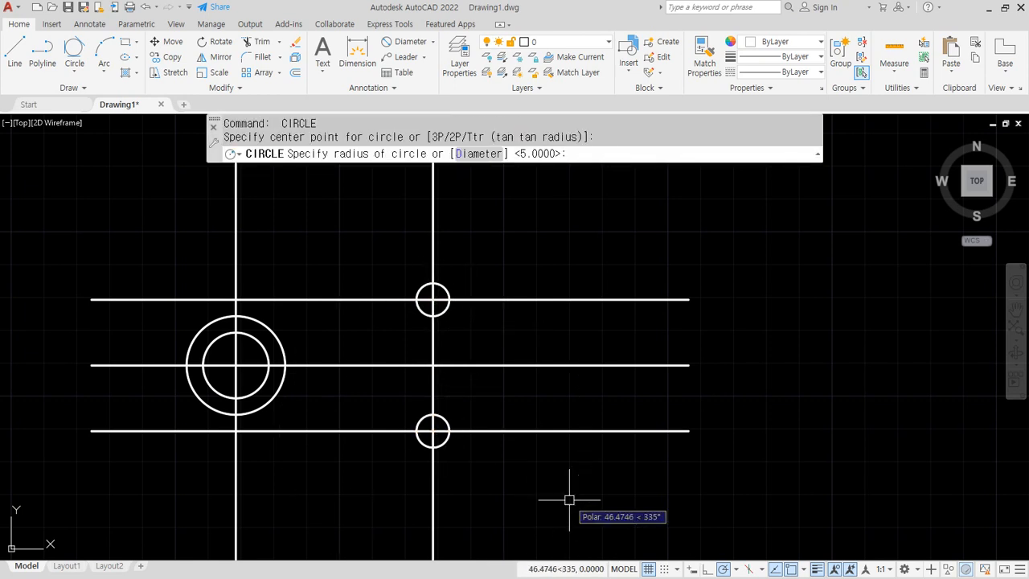
pyautogui.press('Return')
# Draw radius 10 circles concentric with the upper and lower radius 5 circles.
pyautogui.press('Return')
pyautogui.click(432, 300)
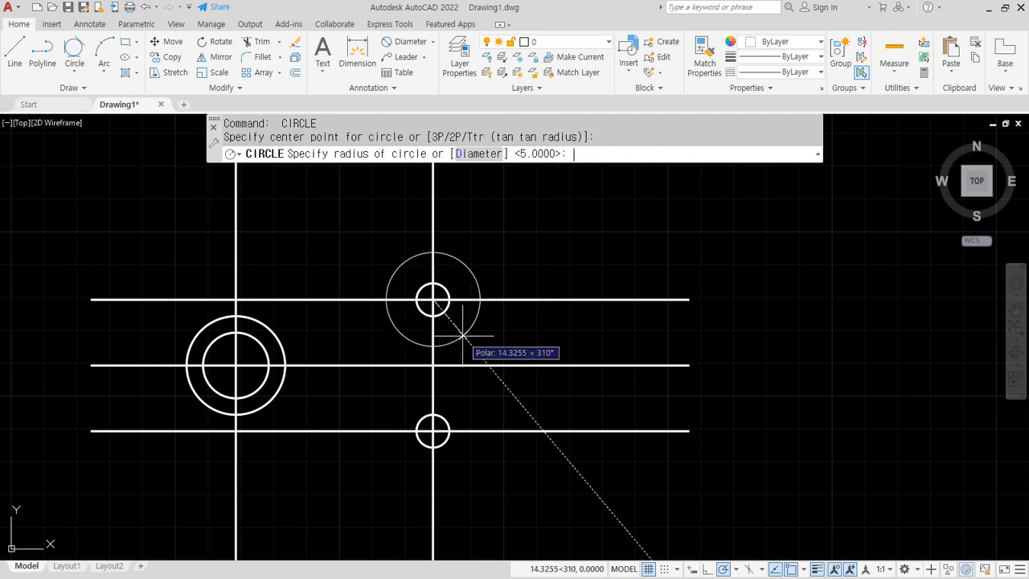
pyautogui.write('10')
pyautogui.press('Return')
pyautogui.press('Return')
pyautogui.click(433, 431)
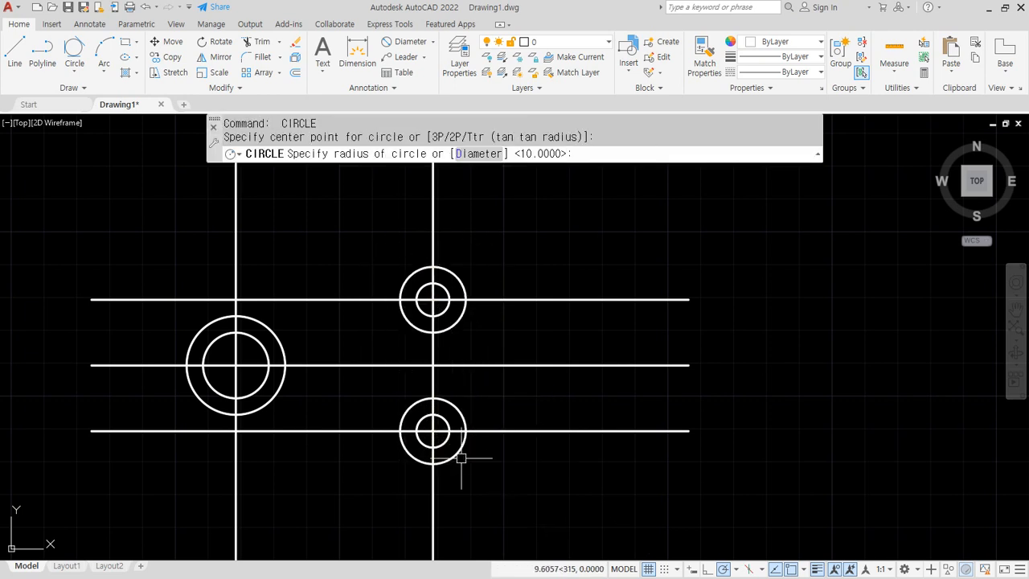
pyautogui.press('Return')
# Offset the diameter 30 circle outward by 5.
pyautogui.moveTo(292, 453); pyautogui.dragTo(296, 440, button='middle')
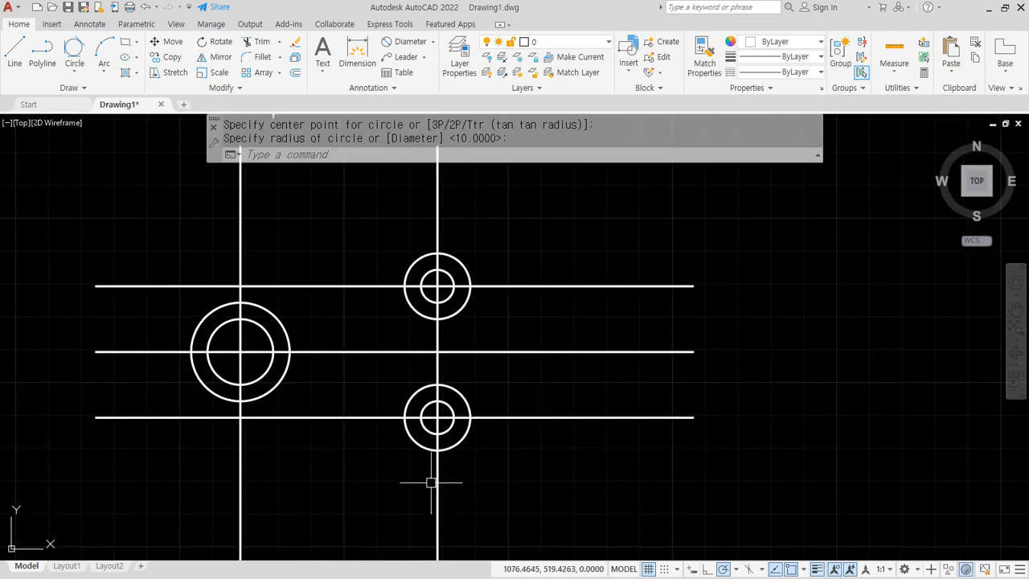
pyautogui.write('o')
pyautogui.press('Return')
pyautogui.write('5')
pyautogui.press('Return')
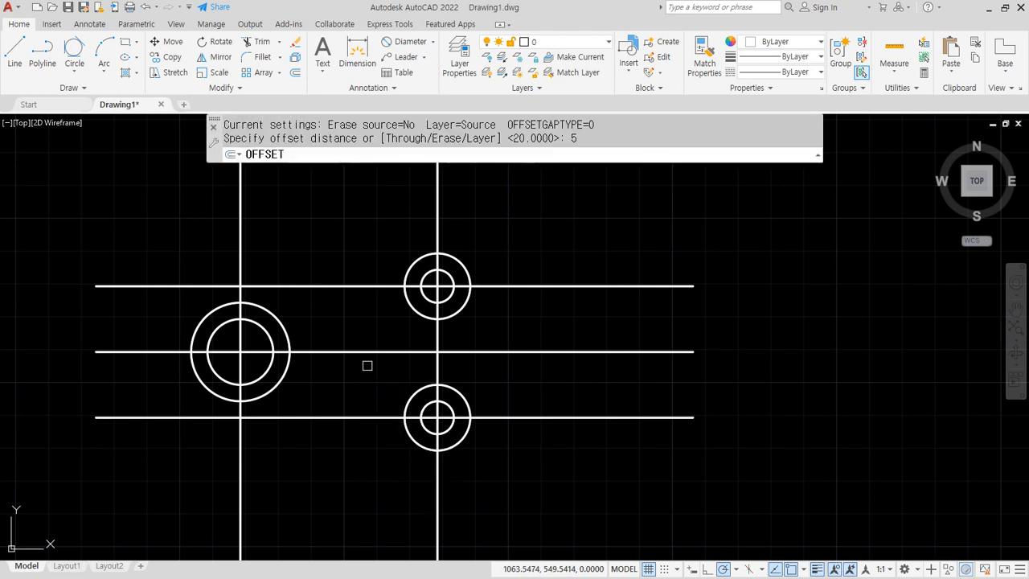
pyautogui.click(276, 315)
pyautogui.click(301, 302)
pyautogui.press('Return')
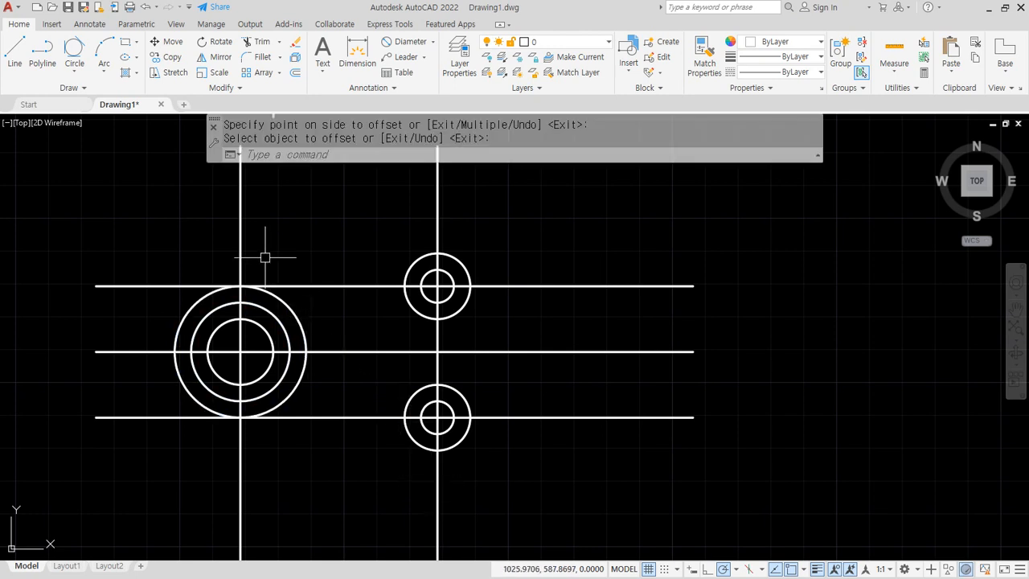
# Trim the hub's vertical and horizontal centerlines outside the outermost hub circle, and erase that helper circle.
pyautogui.write('tr')
pyautogui.press('Return')
pyautogui.click(245, 249)
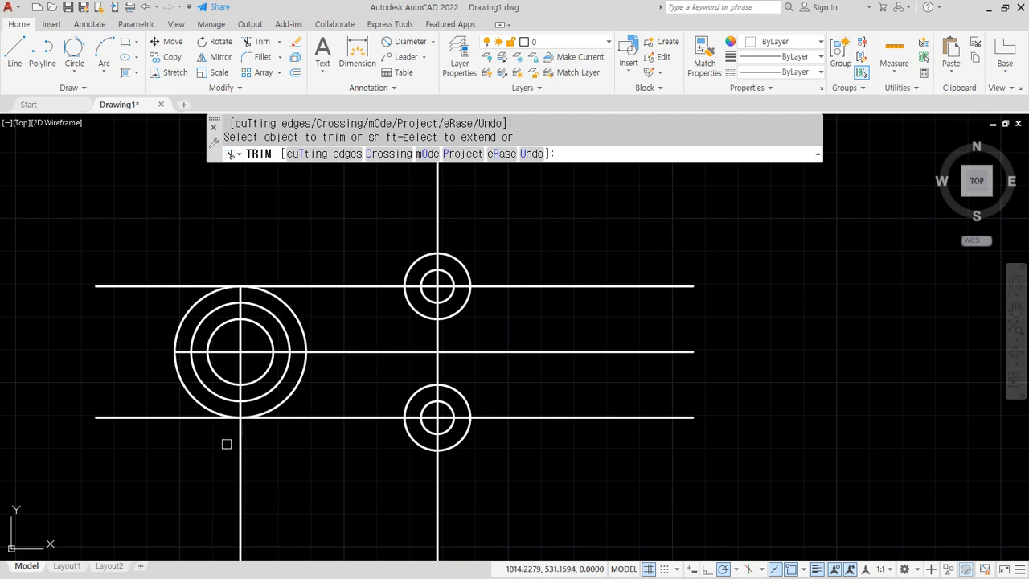
pyautogui.moveTo(246, 466); pyautogui.dragTo(228, 466)
pyautogui.press('Return')
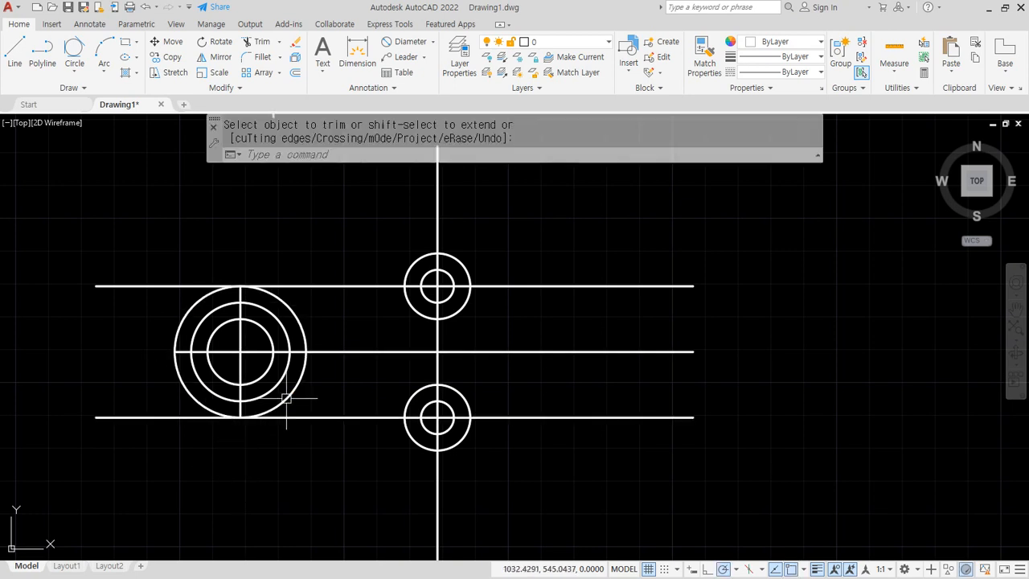
pyautogui.click(287, 400)
pyautogui.write('e')
pyautogui.press('Return')
# Offset the upper and lower radius 10 circles outward by 5.
pyautogui.write('o')
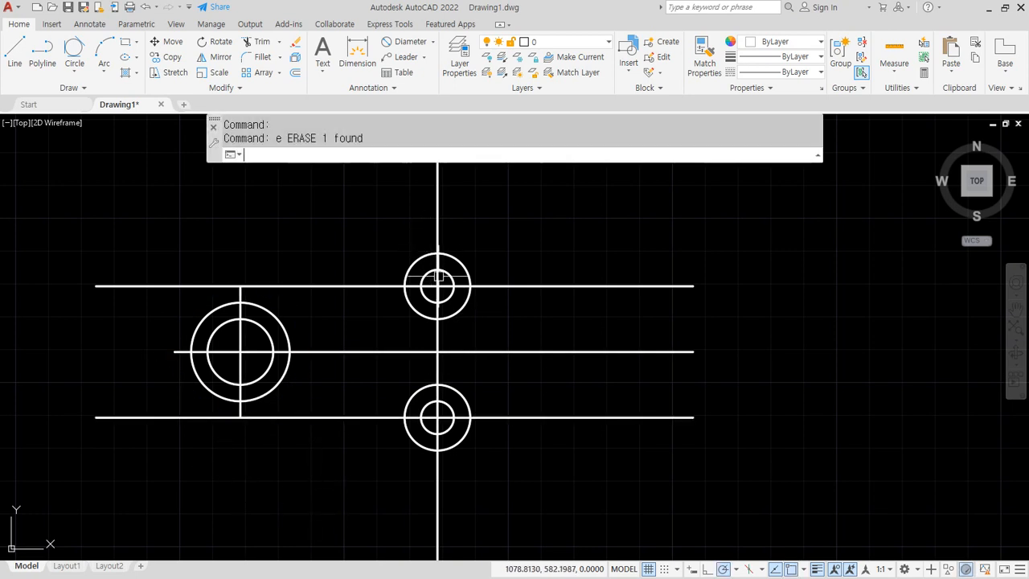
pyautogui.press('Return')
pyautogui.write('5')
pyautogui.press('Return')
pyautogui.click(448, 254)
pyautogui.click(472, 332)
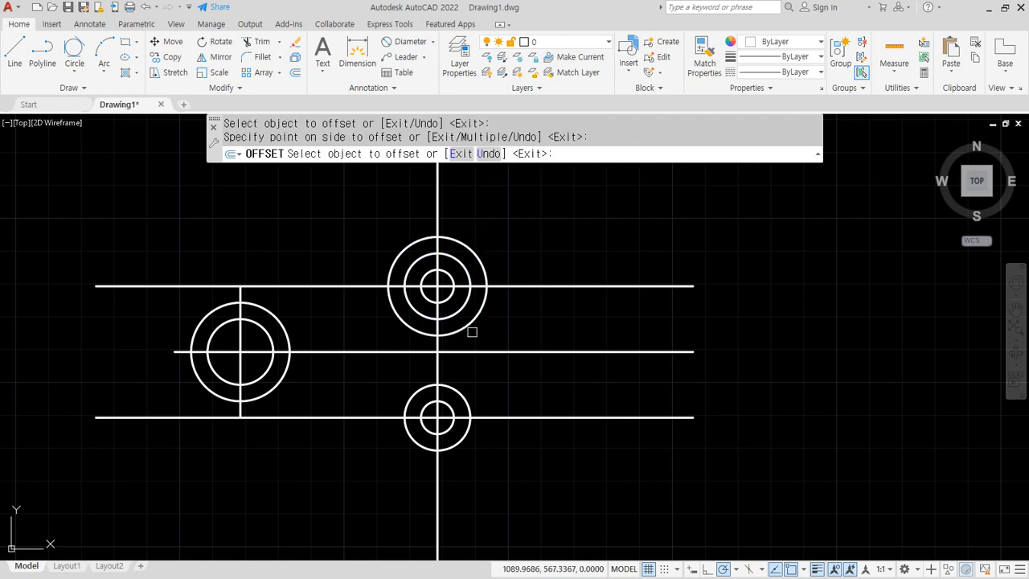
pyautogui.click(465, 395)
pyautogui.click(506, 382)
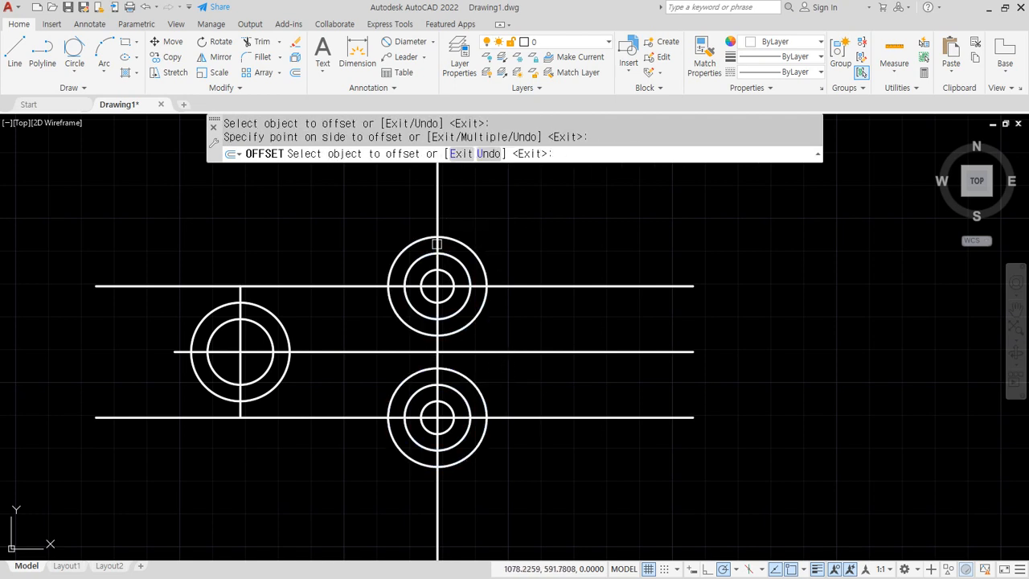
pyautogui.press('Return')
# Trim the upper and lower horizontal lines and the right vertical line outside the two outermost offset circles.
pyautogui.write('tr')
pyautogui.press('Return')
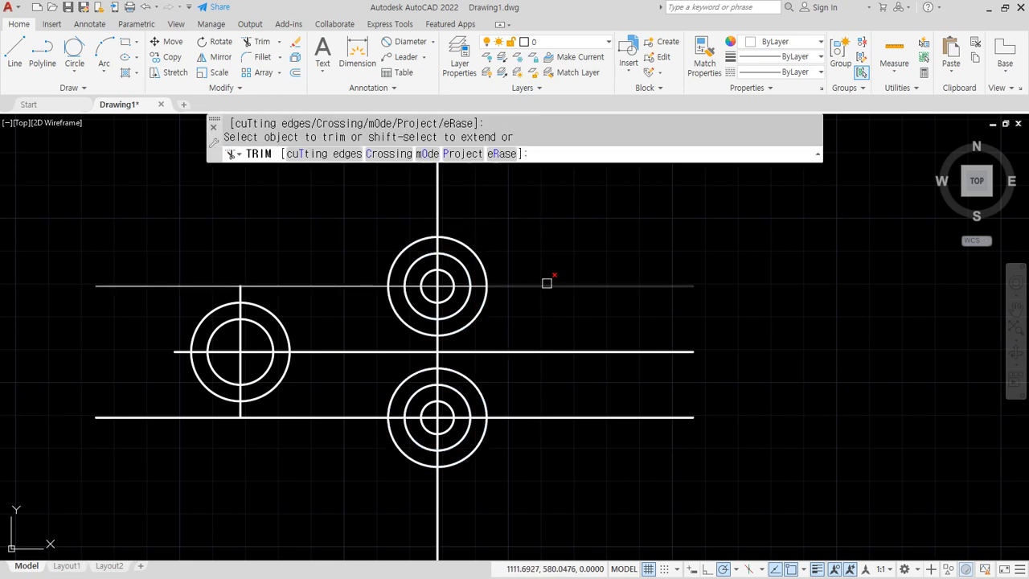
pyautogui.click(547, 285)
pyautogui.click(215, 285)
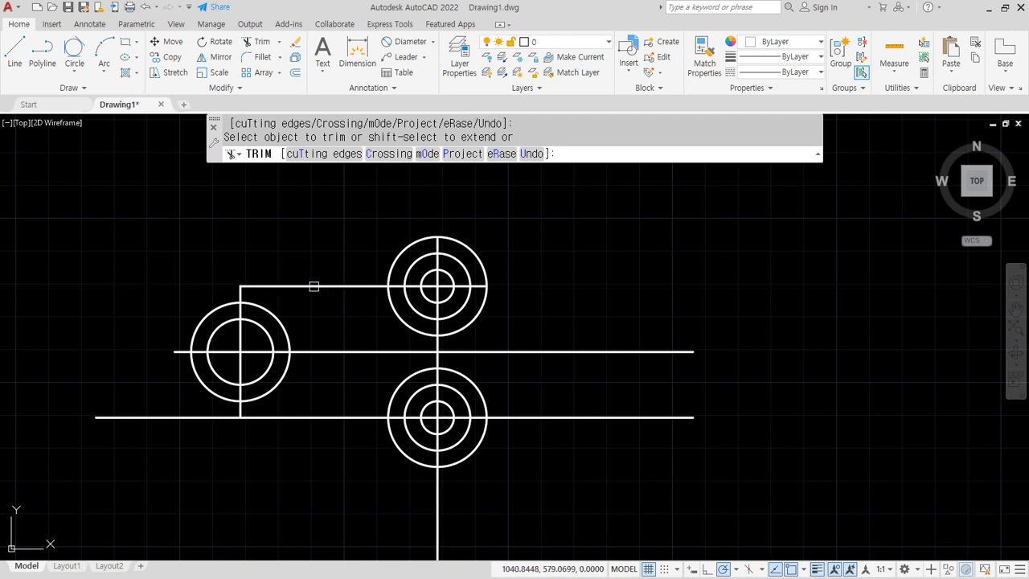
pyautogui.click(346, 419)
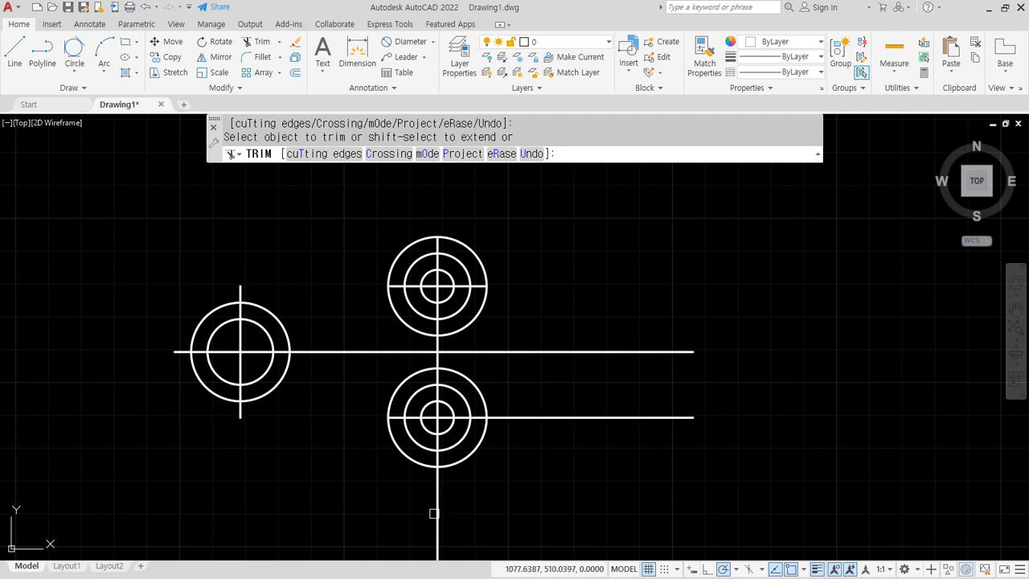
pyautogui.click(558, 417)
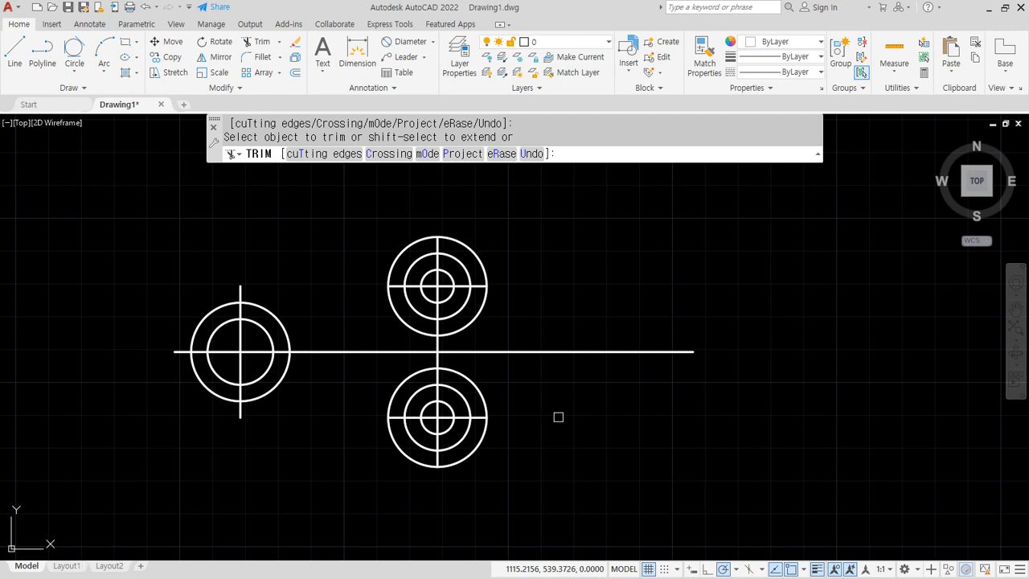
pyautogui.scroll(2, 438, 353)
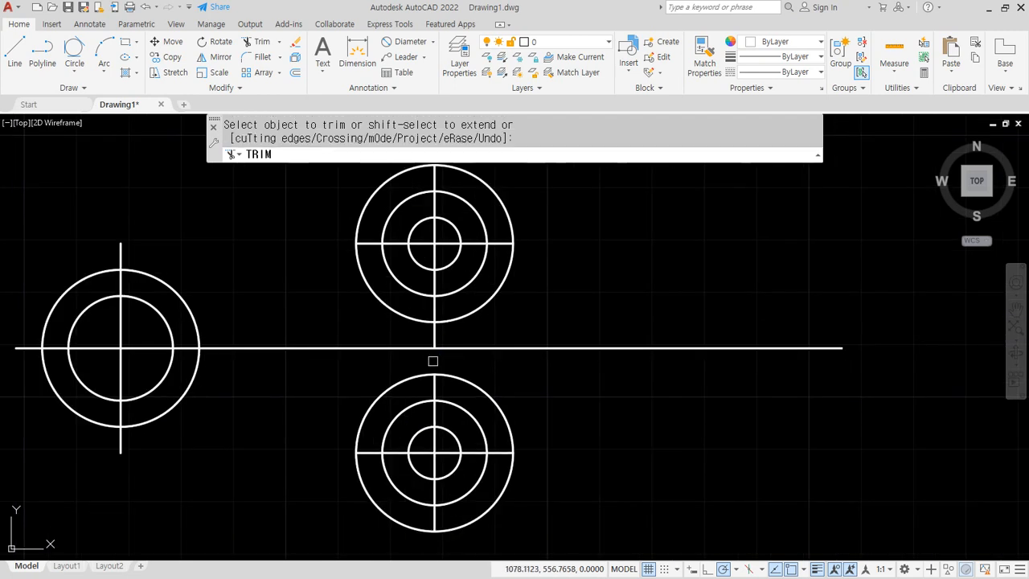
pyautogui.click(429, 337)
pyautogui.press('Return')
# Erase the two outermost offset circles around the upper and lower radius 10 circles.
pyautogui.click(466, 377)
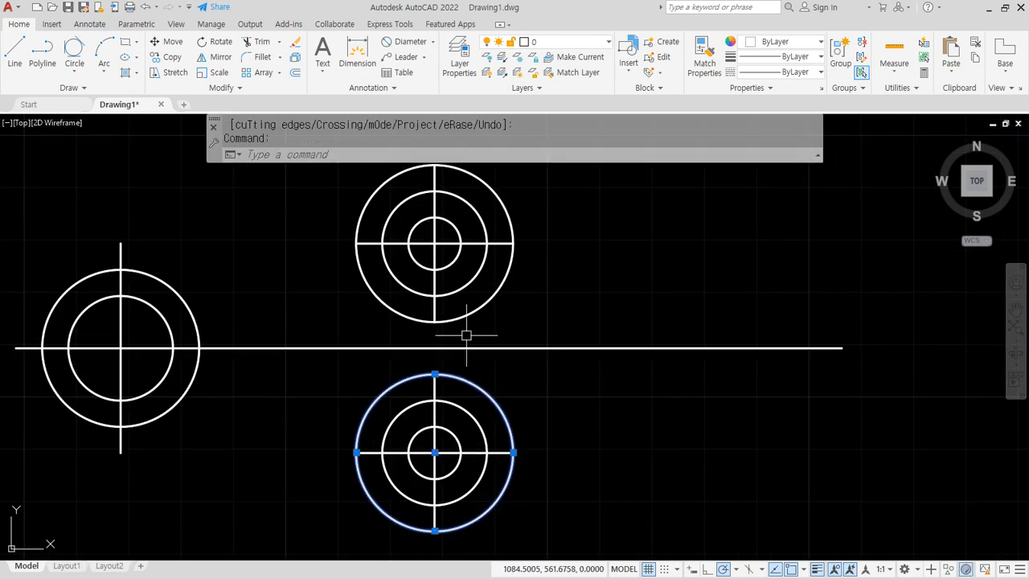
pyautogui.click(467, 316)
pyautogui.write('e')
pyautogui.press('Return')
pyautogui.scroll(-2, 542, 444)
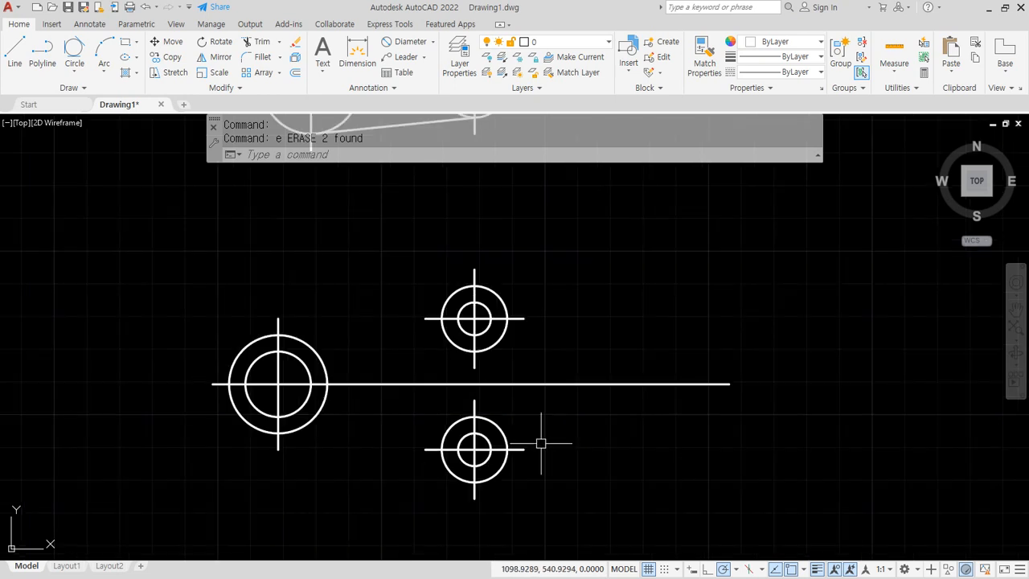
pyautogui.moveTo(551, 430); pyautogui.dragTo(556, 409, button='middle')
pyautogui.hotkey('ctrl', '2')
pyautogui.moveTo(575, 407)
pyautogui.mouseDown()
pyautogui.moveTo(520, 314)
pyautogui.moveTo(657, 405)
pyautogui.mouseUp()
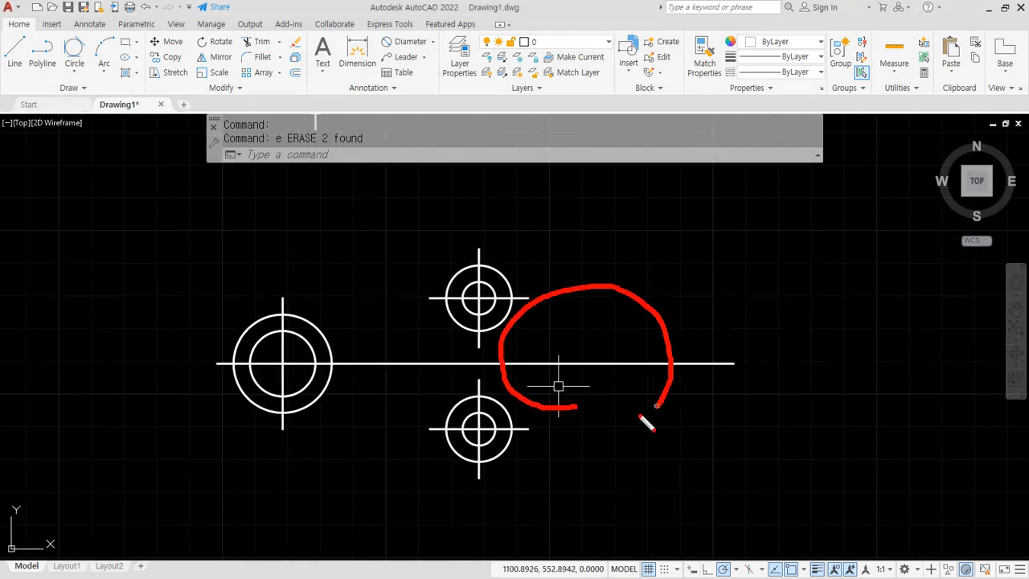
pyautogui.press('Escape')
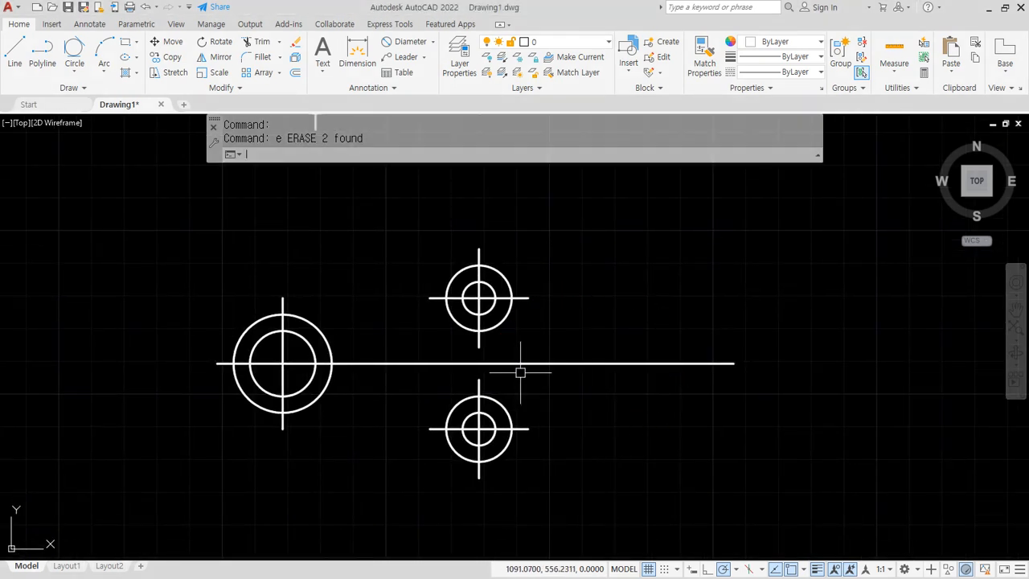
# Draw a vertical line joining the right quadrants of the upper and lower radius 10 circles.
pyautogui.write('l')
pyautogui.press('Return')
pyautogui.click(512, 298)
pyautogui.click(512, 428)
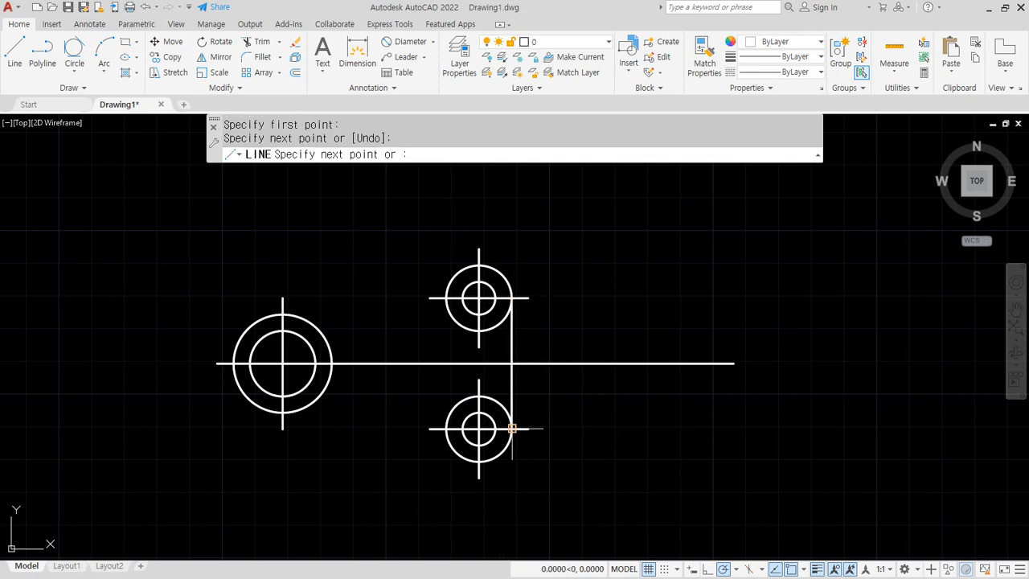
pyautogui.press('Return')
# Trim the middle horizontal centerline beyond the vertical helper line on its right, and erase that helper line.
pyautogui.write('tr')
pyautogui.press('Return')
pyautogui.click(608, 366)
pyautogui.press('Return')
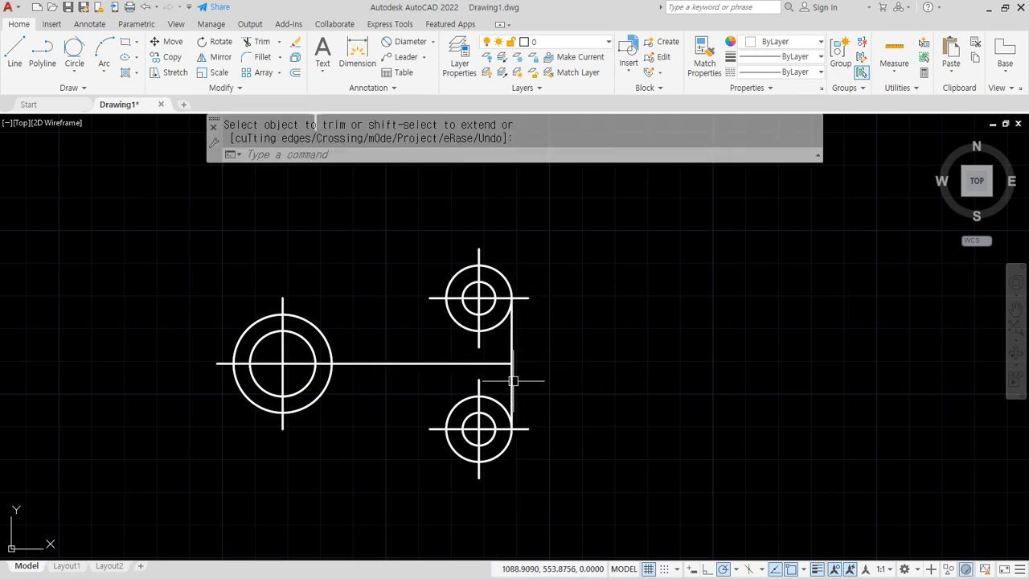
pyautogui.click(512, 379)
pyautogui.write('e')
pyautogui.press('Return')
# Draw a line tangent to the upper side of the diameter 30 hub circle and the upper radius 10 circle.
pyautogui.scroll(2, 231, 384)
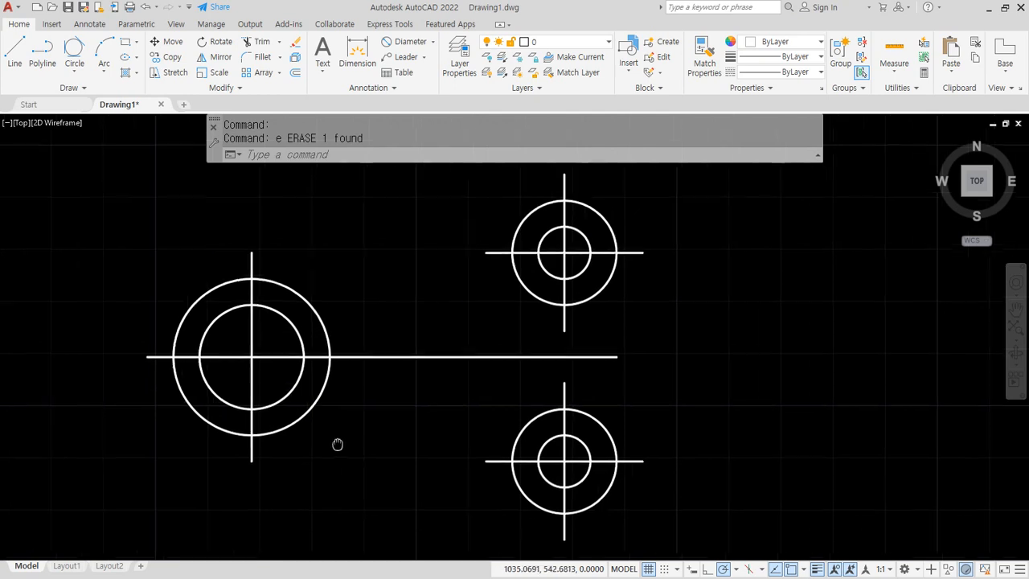
pyautogui.write('l')
pyautogui.press('Return')
pyautogui.keyDown('shift'); pyautogui.rightClick(387, 226); pyautogui.keyUp('shift')
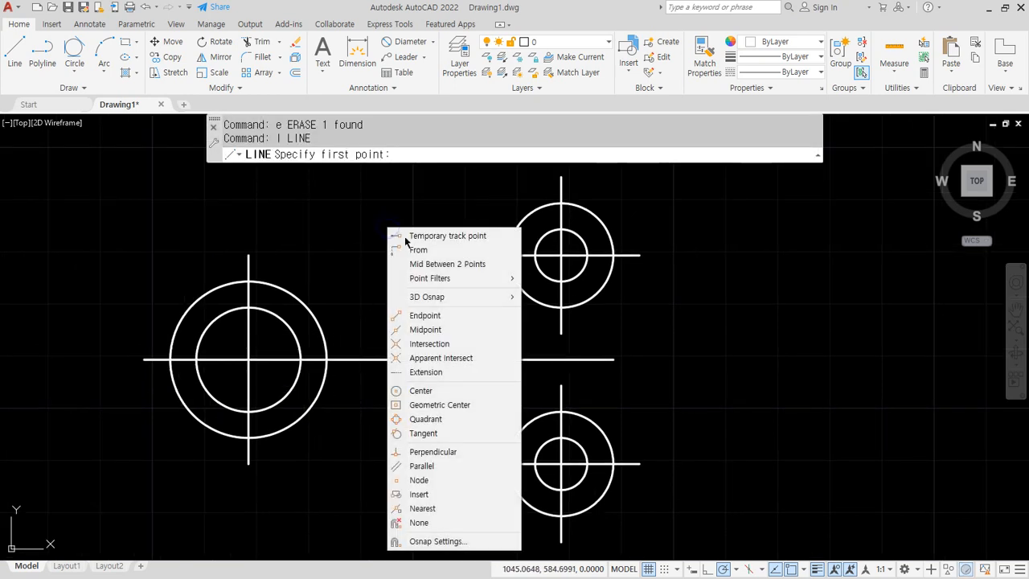
pyautogui.click(433, 433)
pyautogui.click(192, 294)
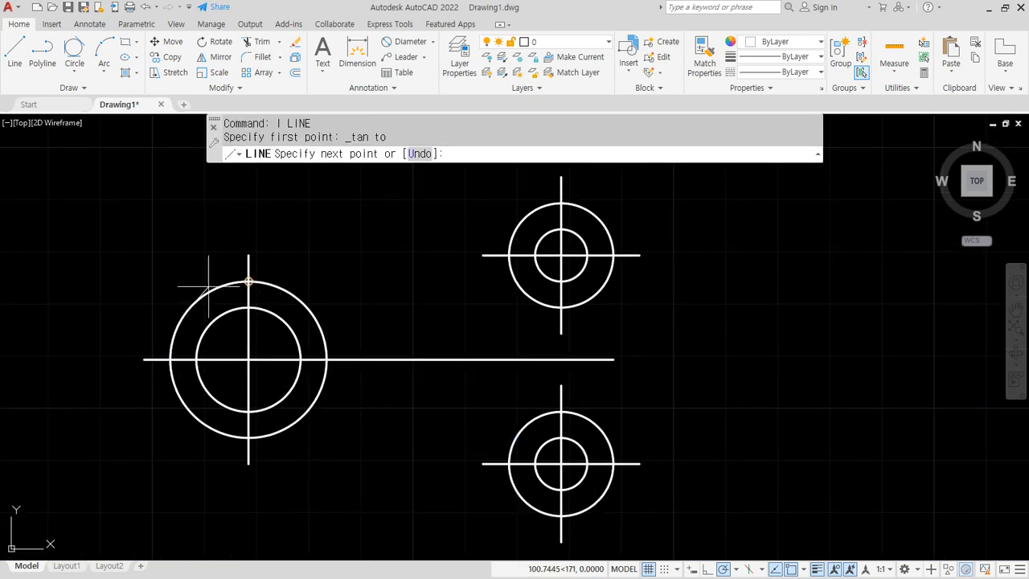
pyautogui.keyDown('shift'); pyautogui.rightClick(325, 214); pyautogui.keyUp('shift')
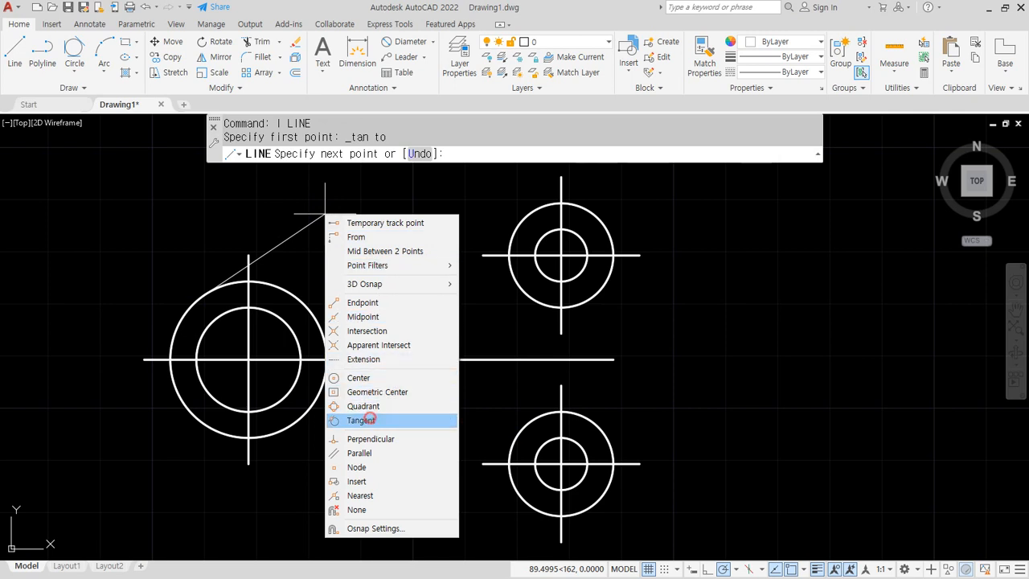
pyautogui.click(361, 419)
pyautogui.click(525, 216)
pyautogui.press('Return')
# Draw a line tangent to the lower side of the diameter 30 hub circle and the lower radius 10 circle.
pyautogui.press('Return')
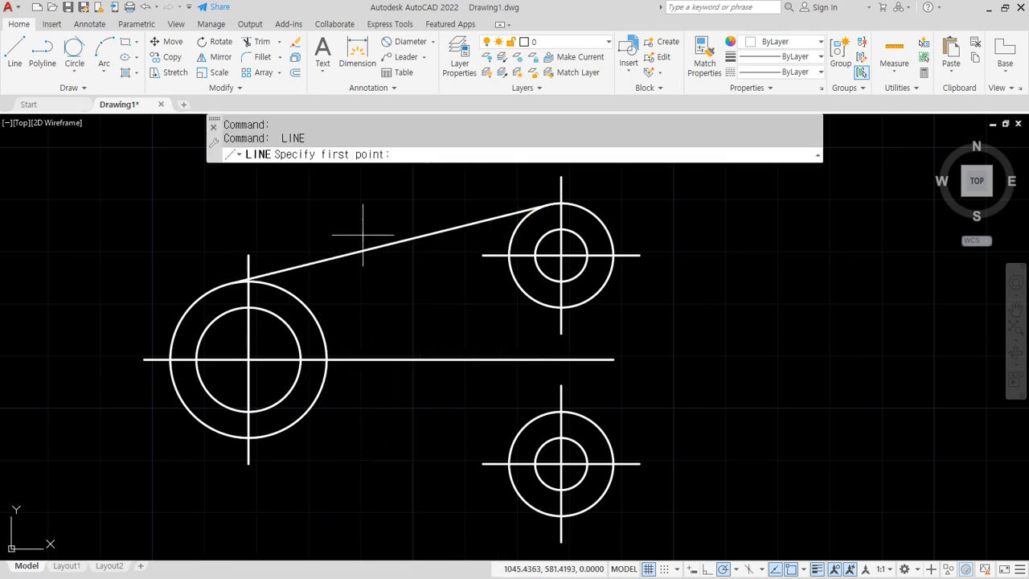
pyautogui.keyDown('shift'); pyautogui.rightClick(356, 218); pyautogui.keyUp('shift')
pyautogui.click(391, 422)
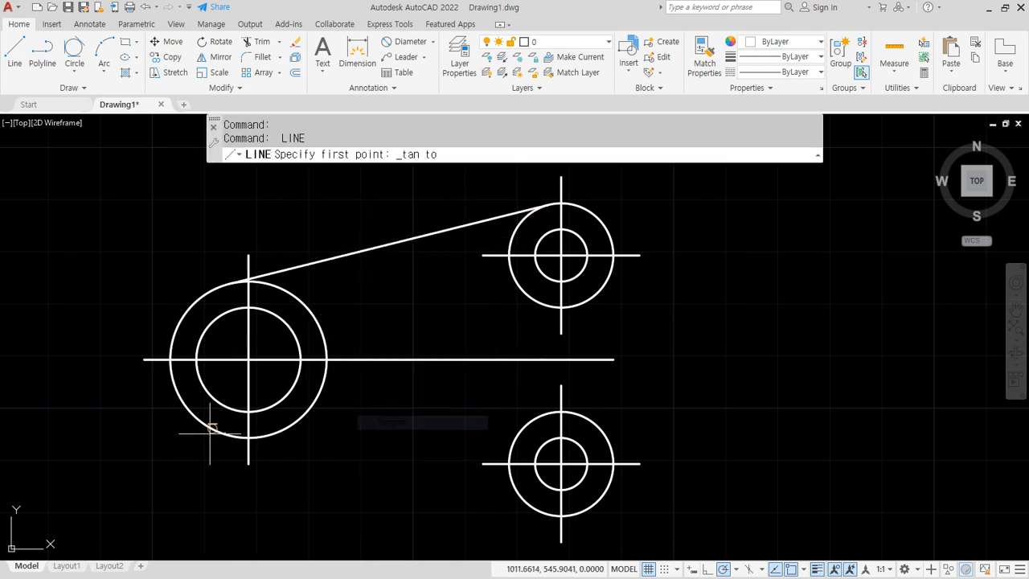
pyautogui.click(205, 419)
pyautogui.keyDown('shift'); pyautogui.rightClick(387, 328); pyautogui.keyUp('shift')
pyautogui.click(450, 211)
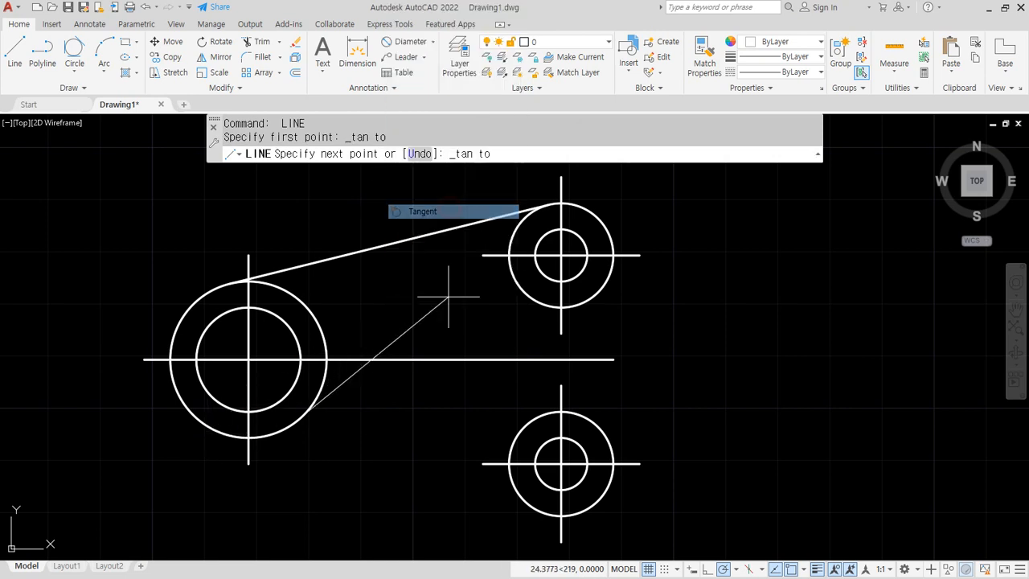
pyautogui.click(527, 497)
pyautogui.press('Return')
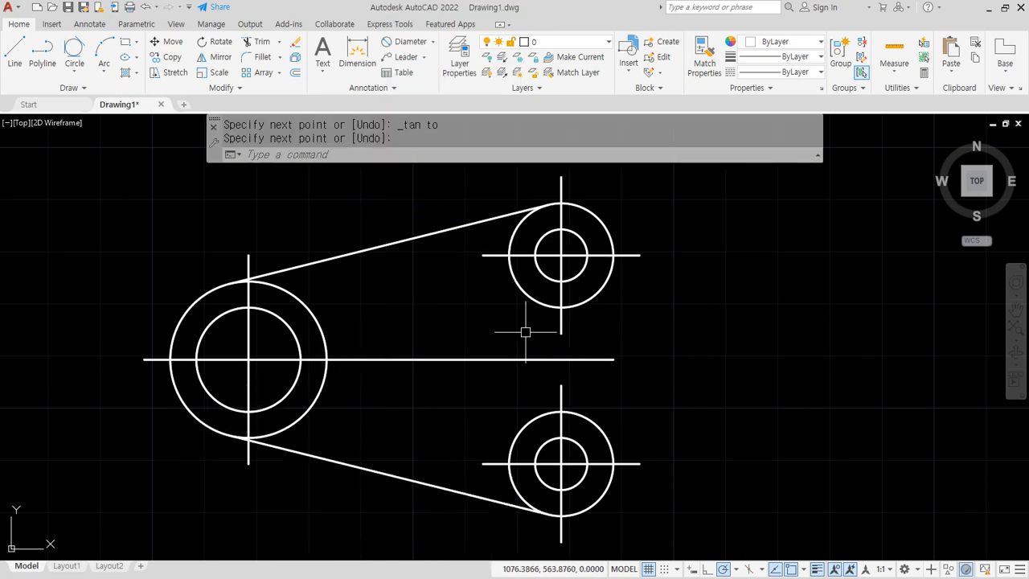
# Draw a radius 15 circle tangent to the facing right-hand sides of the upper and lower radius 10 circles.
pyautogui.click(79, 74)
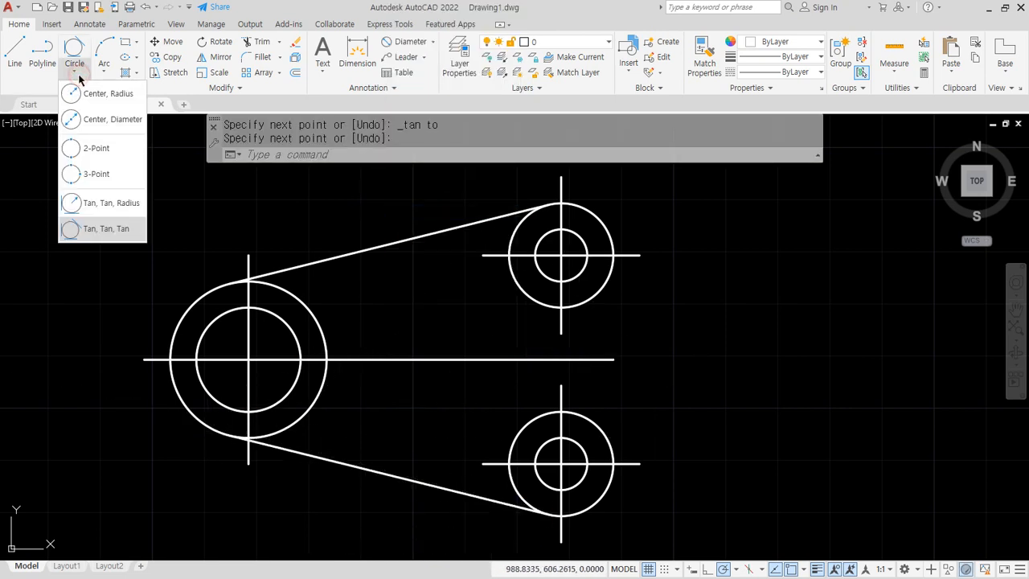
pyautogui.click(72, 202)
pyautogui.click(592, 300)
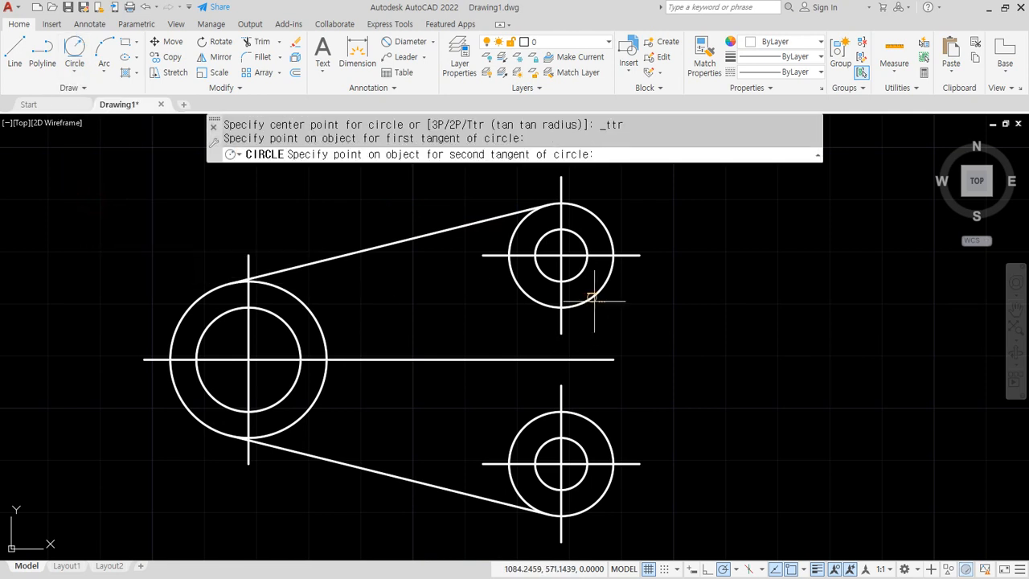
pyautogui.click(595, 422)
pyautogui.write('15')
pyautogui.press('Return')
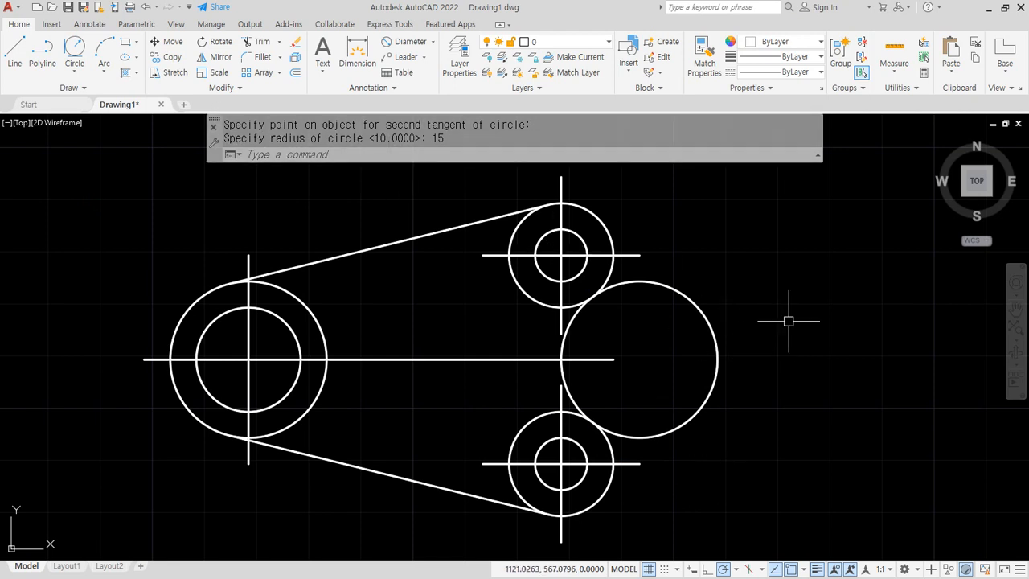
# Trim the outer right part of the radius 15 circle, keeping the concave arc between the two radius 10 circles.
pyautogui.write('tr')
pyautogui.press('Return')
pyautogui.click(714, 328)
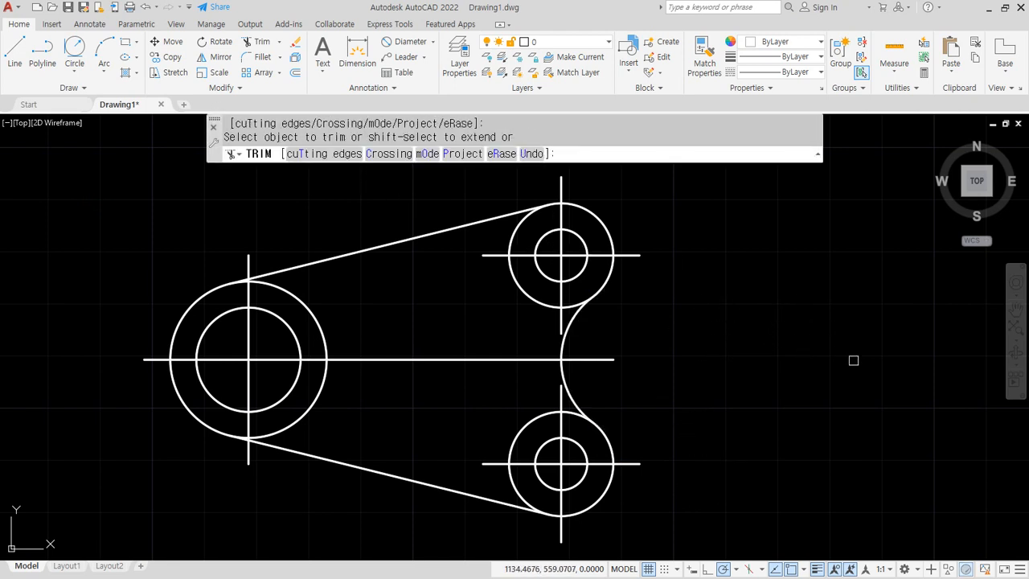
pyautogui.press('Return')
# Trim the inner portions of both radius 10 circles between the tangent lines and the radius 15 arc.
pyautogui.write('tr')
pyautogui.press('Return')
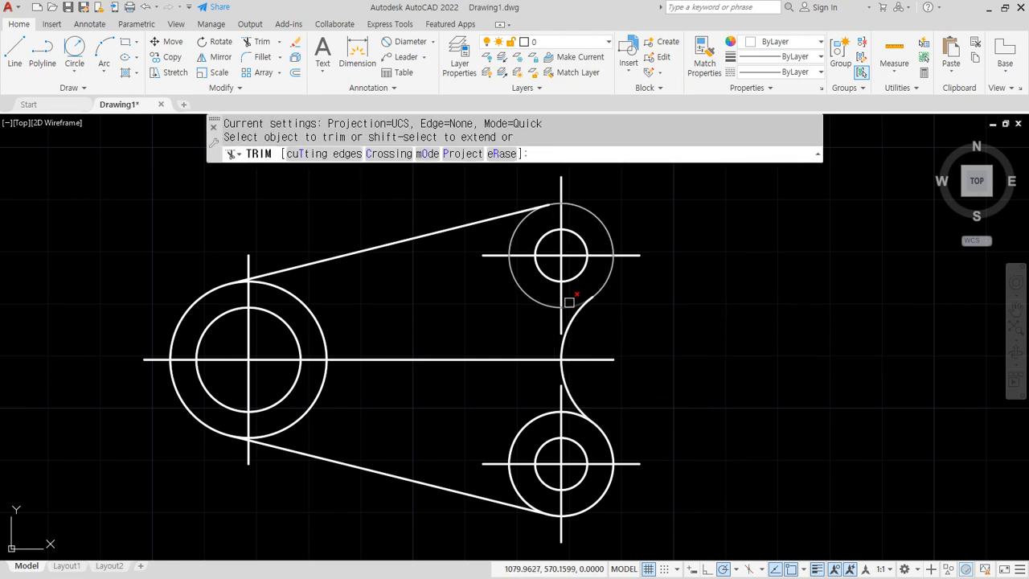
pyautogui.click(571, 304)
pyautogui.click(535, 299)
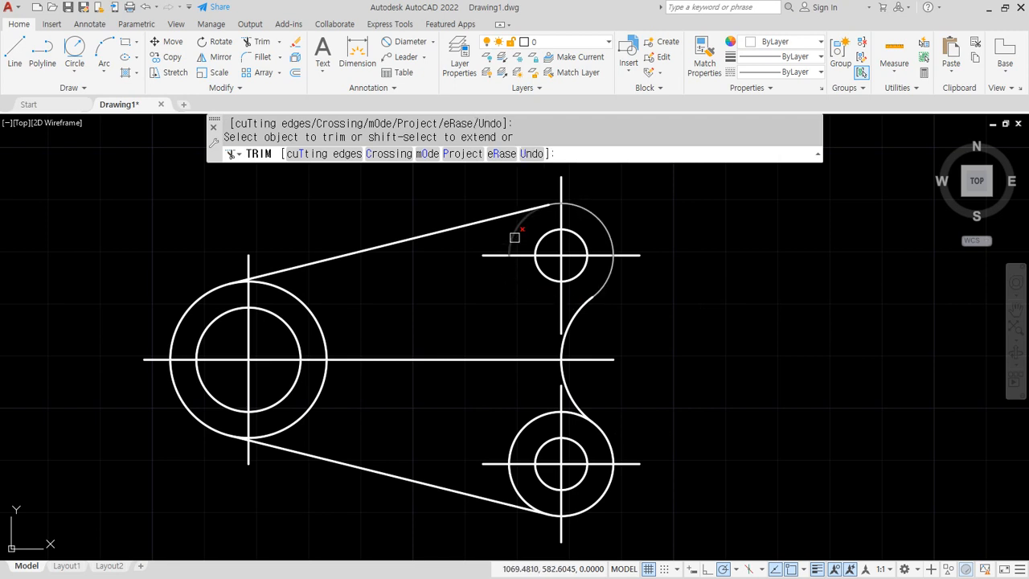
pyautogui.click(534, 416)
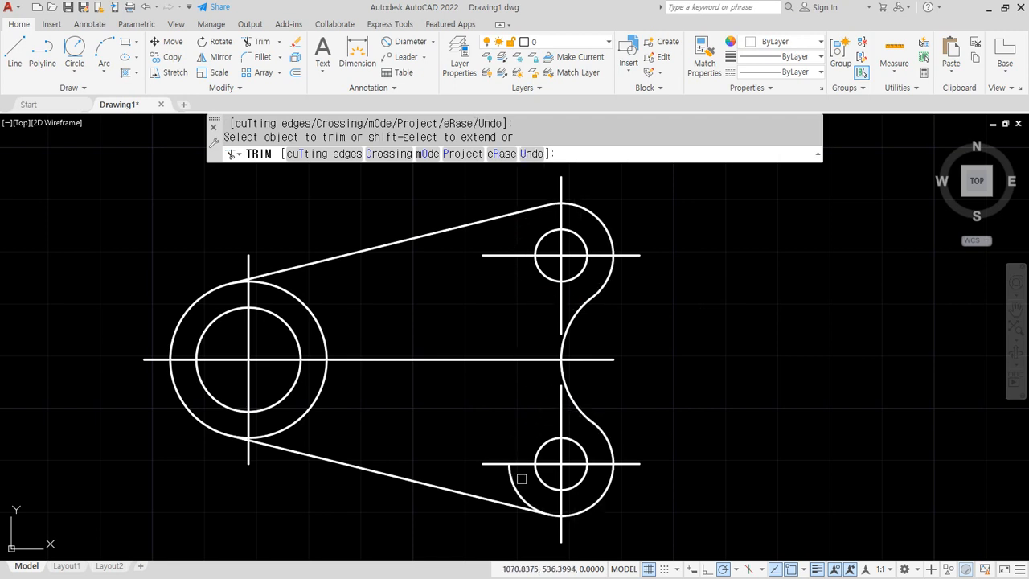
pyautogui.click(513, 489)
pyautogui.press('Return')
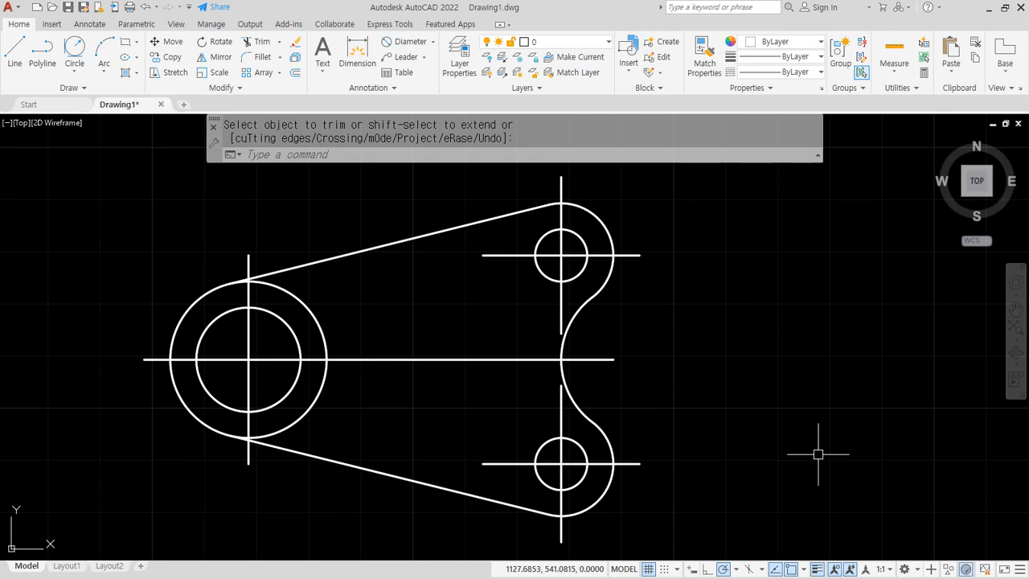